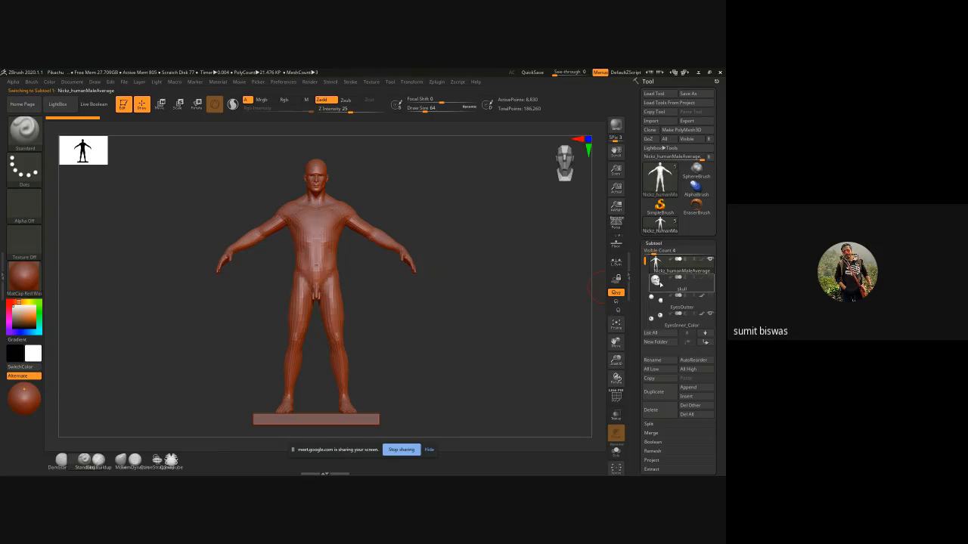
# - Delete the floor subtool from the human figure tool
pyautogui.moveTo(661, 301)
pyautogui.moveTo(660, 326)
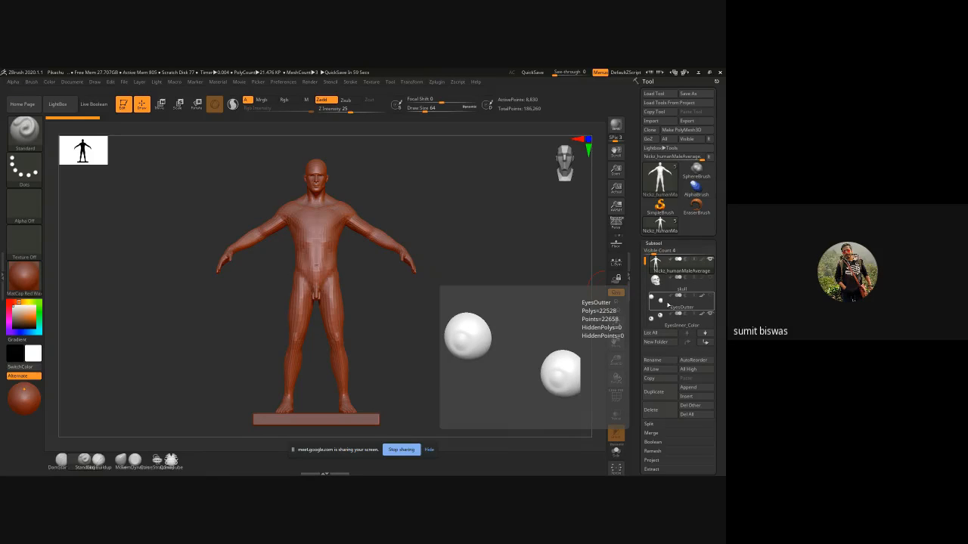
pyautogui.moveTo(644, 260); pyautogui.dragTo(644, 264)
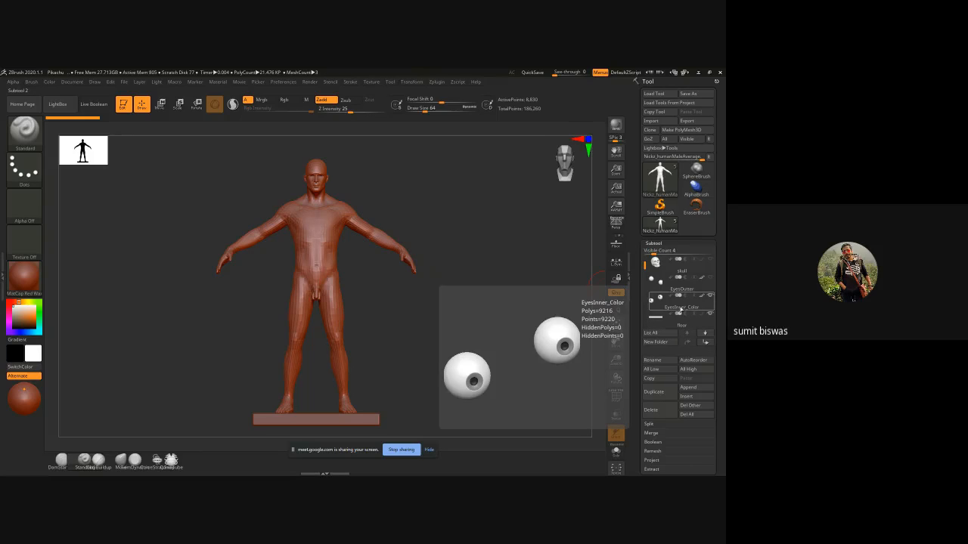
pyautogui.click(677, 317)
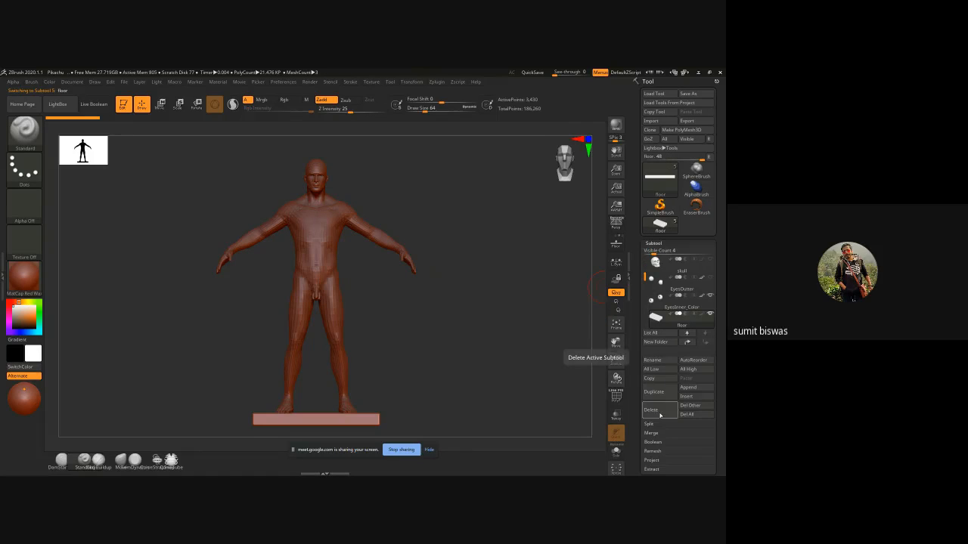
pyautogui.click(660, 415)
pyautogui.click(584, 429)
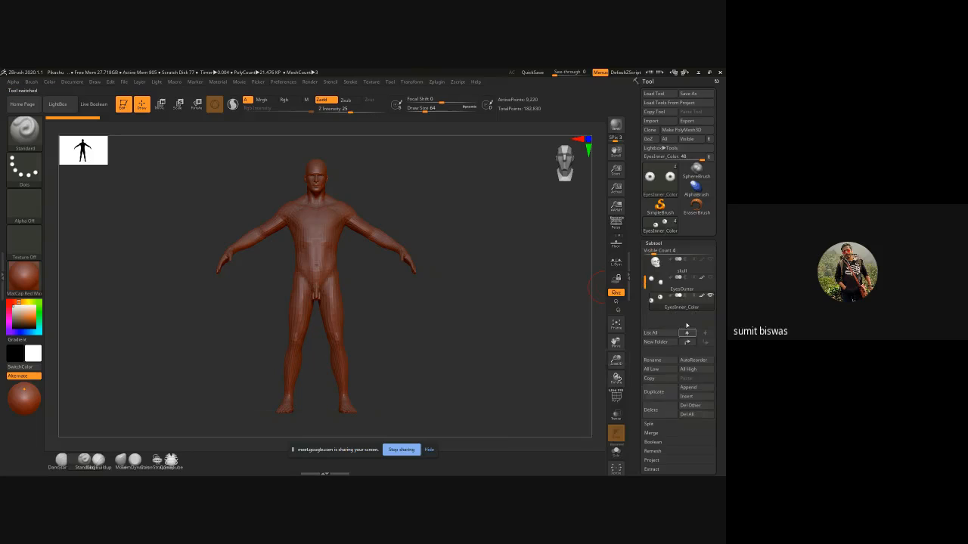
# - Toggle the visibility of the EyesOutter subtool to check it
pyautogui.click(709, 278)
pyautogui.click(710, 280)
pyautogui.click(711, 280)
pyautogui.moveTo(645, 264); pyautogui.dragTo(646, 259)
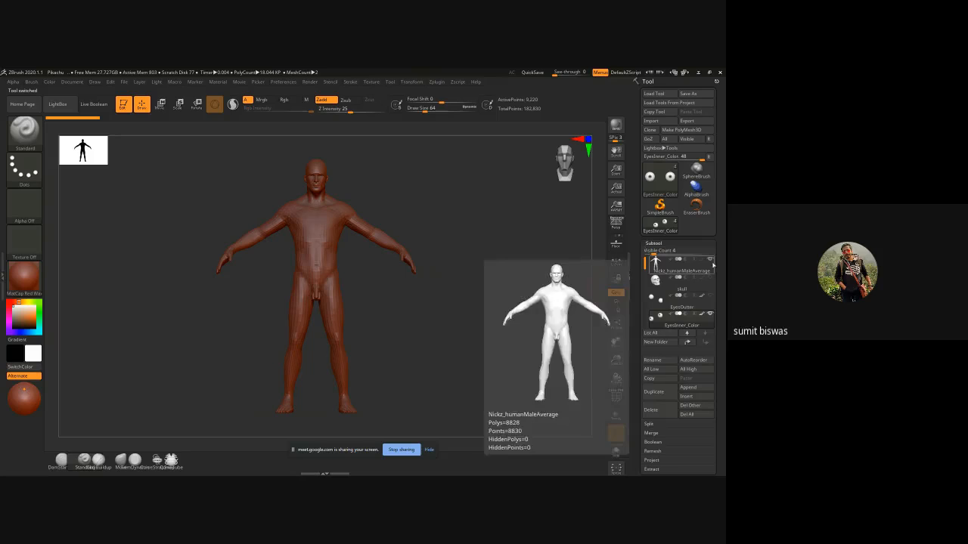
# - Change the model's material to BasicMaterial
pyautogui.keyDown('alt'); pyautogui.moveTo(442, 226); pyautogui.dragTo(426, 277, button='right'); pyautogui.keyUp('alt')
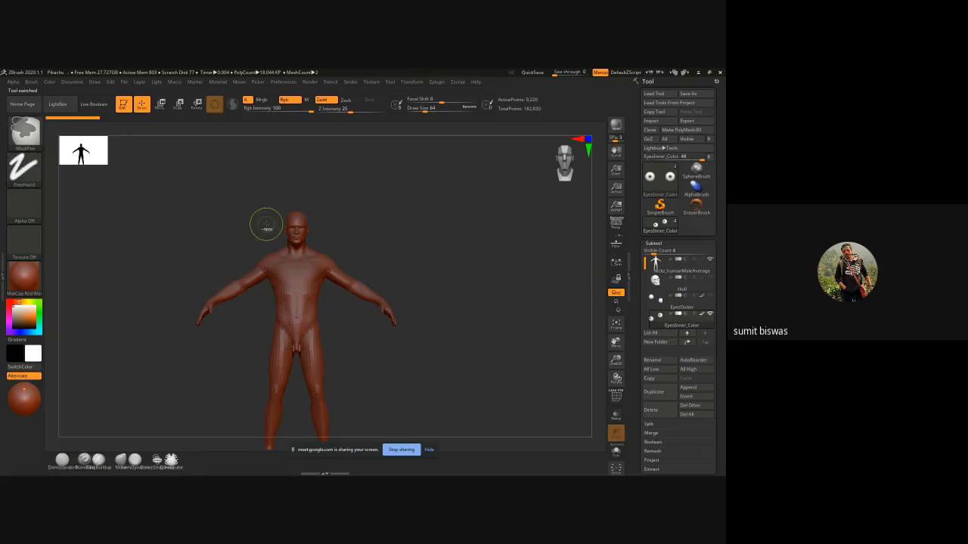
pyautogui.keyDown('ctrl'); pyautogui.moveTo(267, 229); pyautogui.dragTo(294, 249, button='right'); pyautogui.keyUp('ctrl')
pyautogui.press('f')
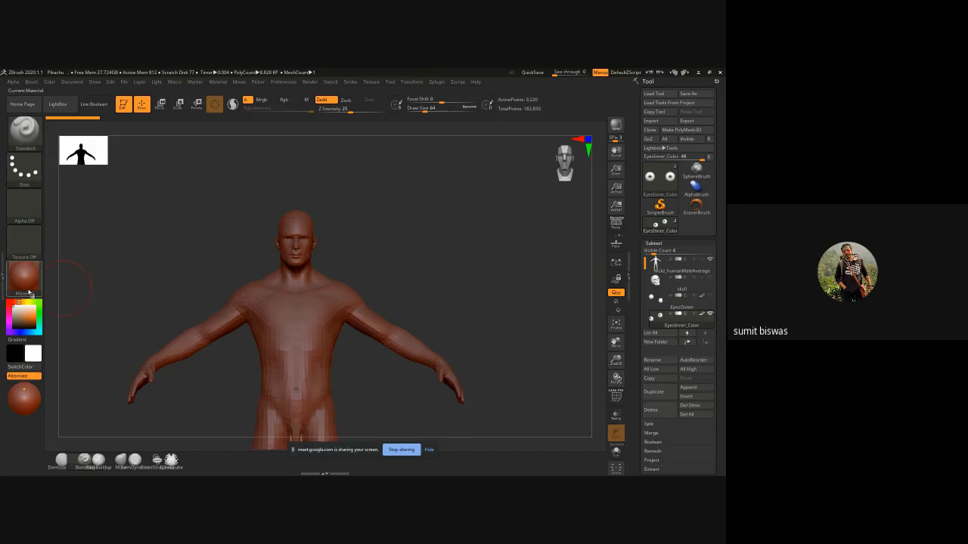
pyautogui.click(24, 280)
pyautogui.click(106, 367)
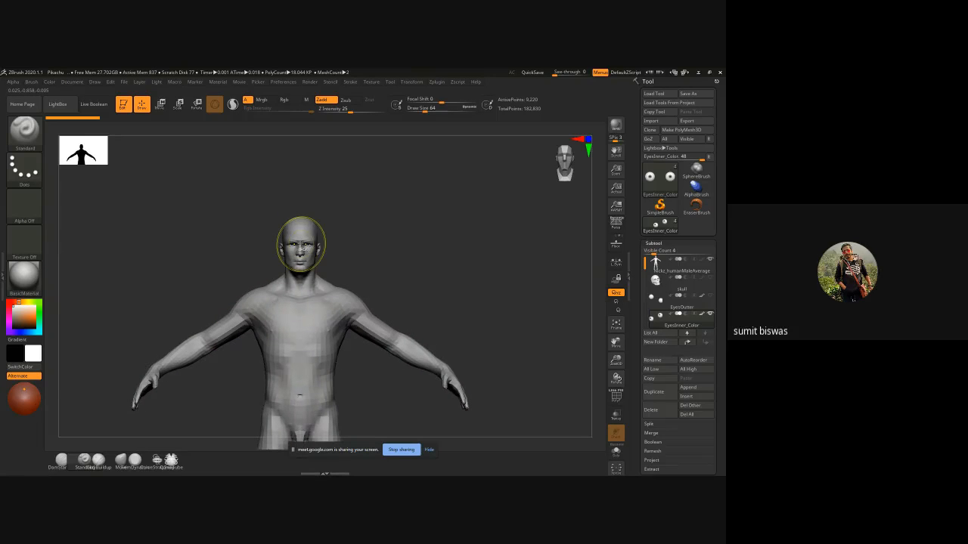
# - Raise the subdivision level of the EyesInner_Color subtool to 3
pyautogui.moveTo(303, 247)
pyautogui.keyDown('ctrl'); pyautogui.mouseDown(button='right')
pyautogui.moveTo(467, 287)
pyautogui.moveTo(451, 296)
pyautogui.moveTo(482, 296)
pyautogui.moveTo(518, 273)
pyautogui.moveTo(471, 269)
pyautogui.moveTo(391, 292)
pyautogui.mouseUp(button='right'); pyautogui.keyUp('ctrl')
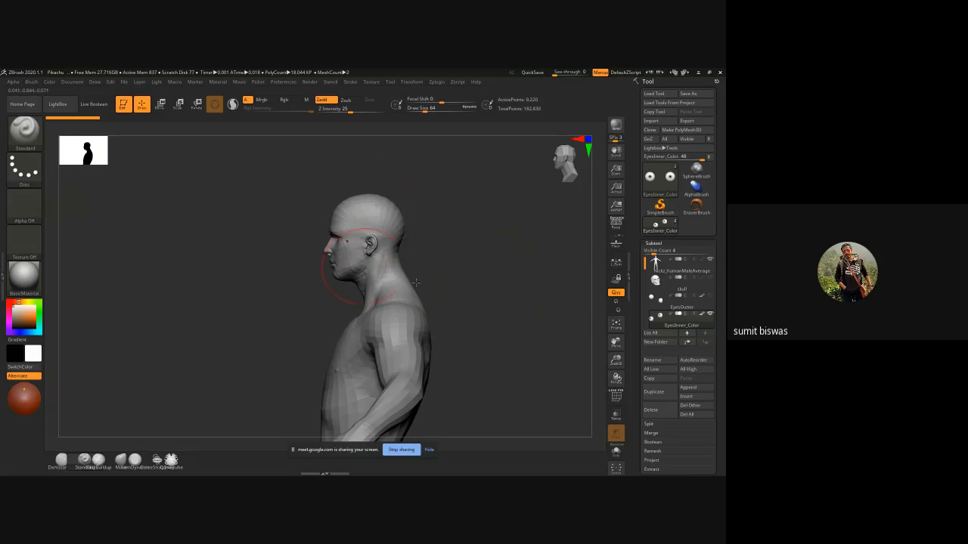
pyautogui.keyDown('alt'); pyautogui.moveTo(475, 328); pyautogui.dragTo(469, 307, button='right'); pyautogui.keyUp('alt')
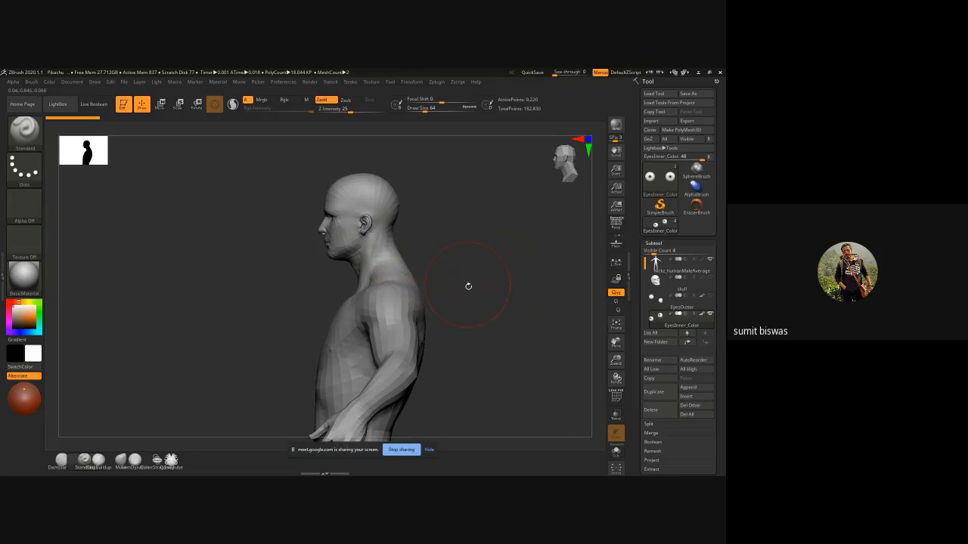
pyautogui.moveTo(466, 285); pyautogui.dragTo(304, 304, button='right')
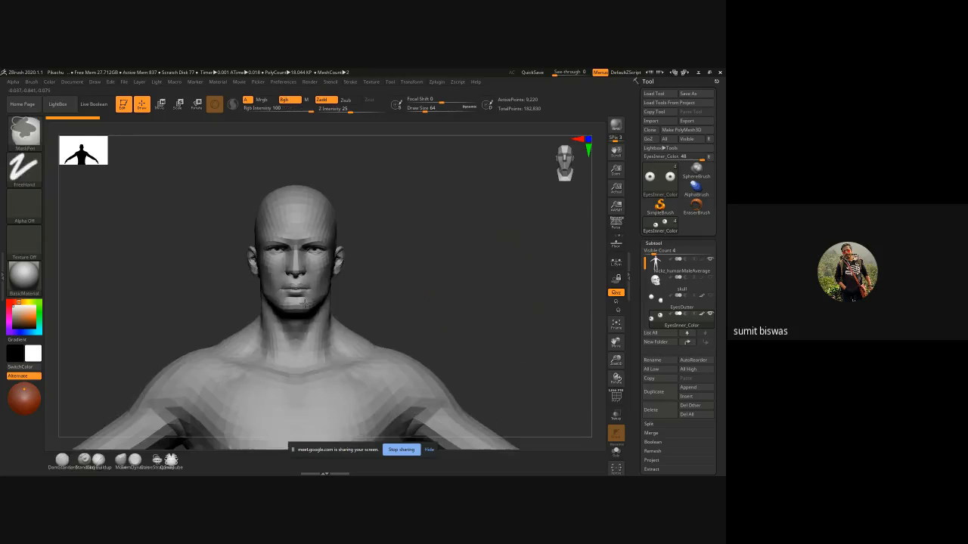
pyautogui.keyDown('alt'); pyautogui.moveTo(416, 300); pyautogui.dragTo(430, 270, button='right'); pyautogui.keyUp('alt')
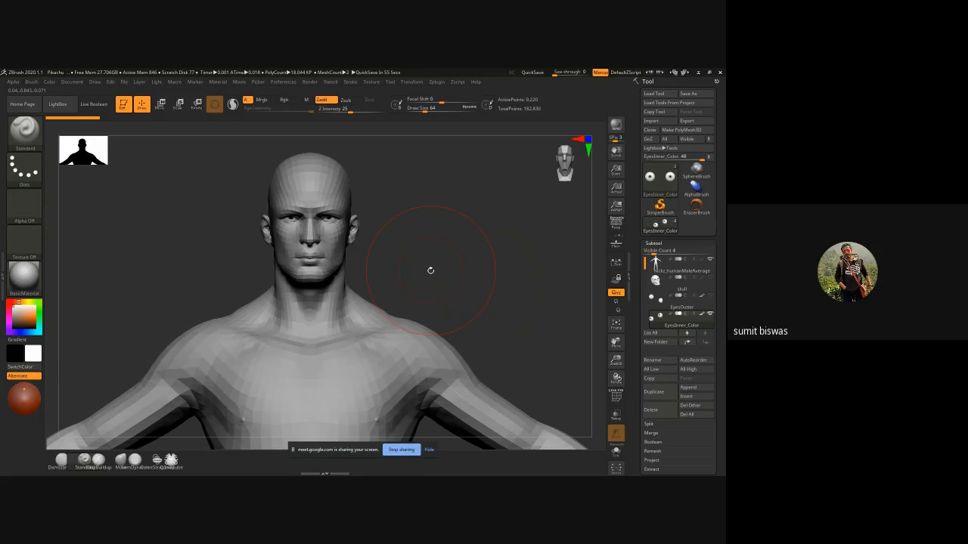
pyautogui.click(653, 242)
pyautogui.click(656, 252)
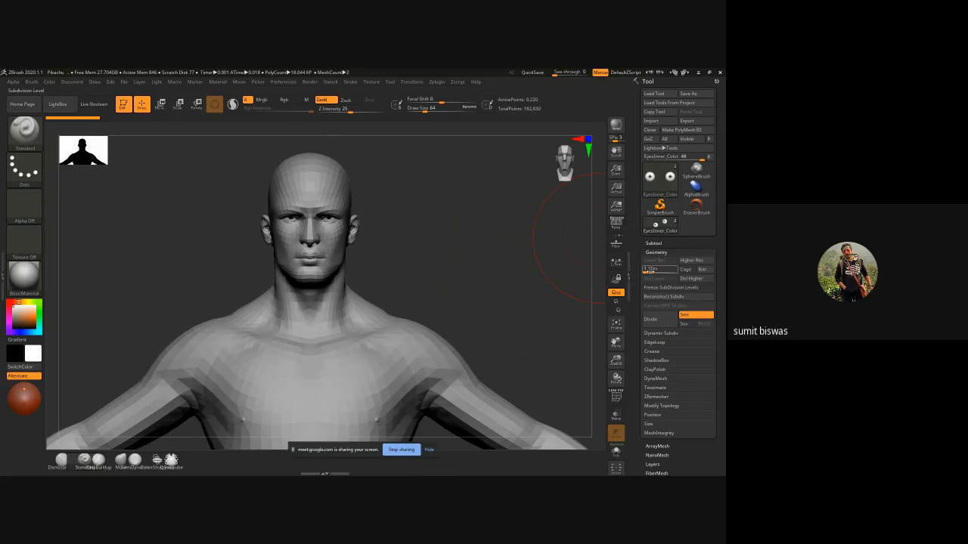
pyautogui.moveTo(650, 270); pyautogui.dragTo(672, 271)
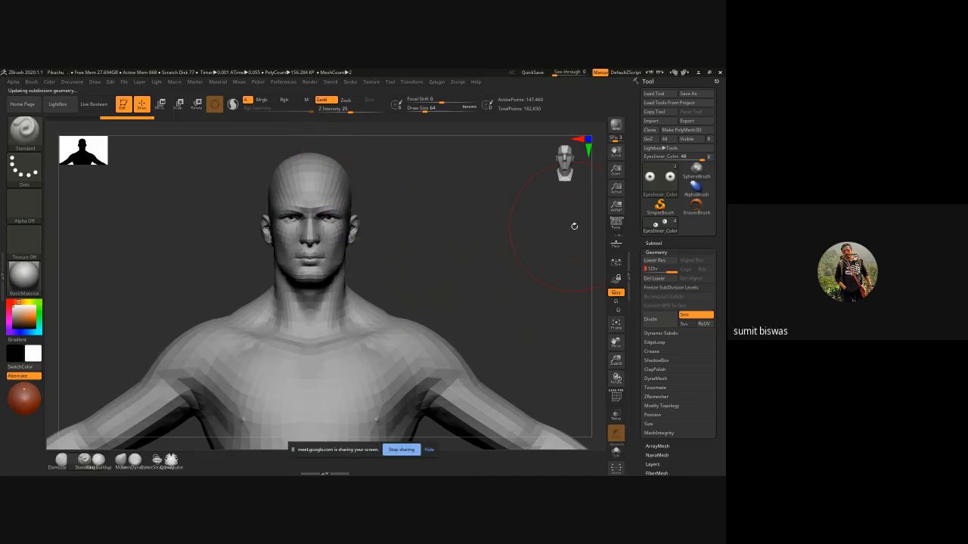
# - Turn on the polyframe display and set the EyesInner_Color subtool's subdivision level to 1
pyautogui.hotkey('shift', 'f')
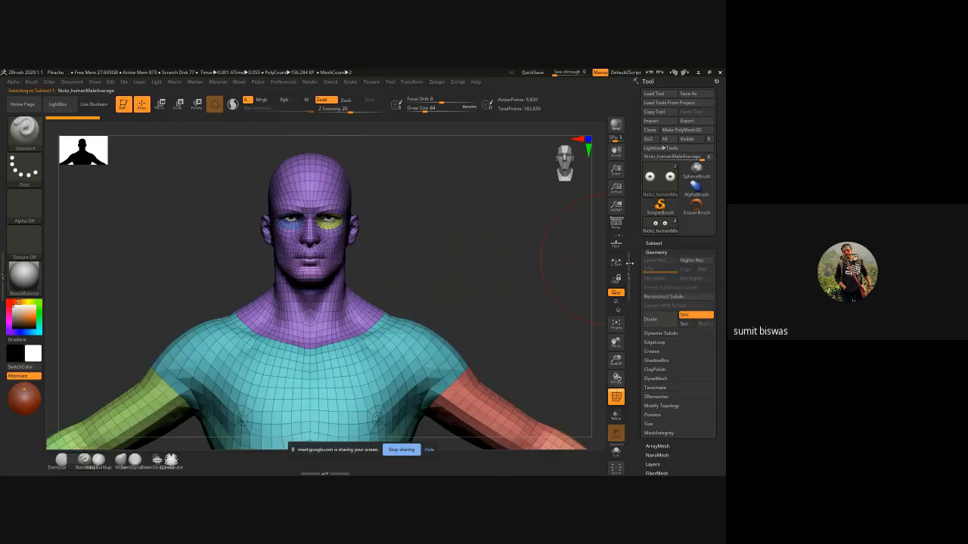
pyautogui.moveTo(427, 261); pyautogui.dragTo(344, 223)
pyautogui.scroll(5, 344, 223)
pyautogui.keyDown('alt'); pyautogui.click(347, 248); pyautogui.keyUp('alt')
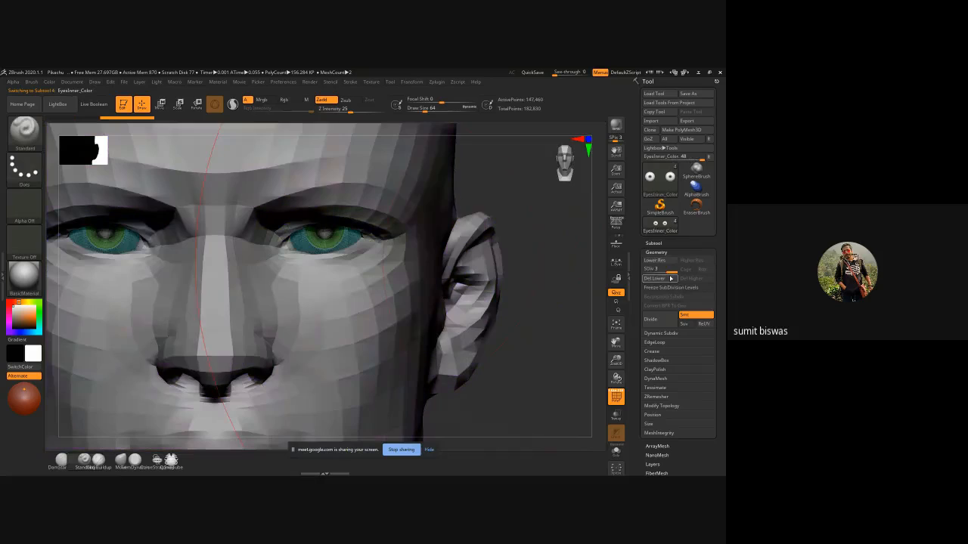
pyautogui.click(670, 278)
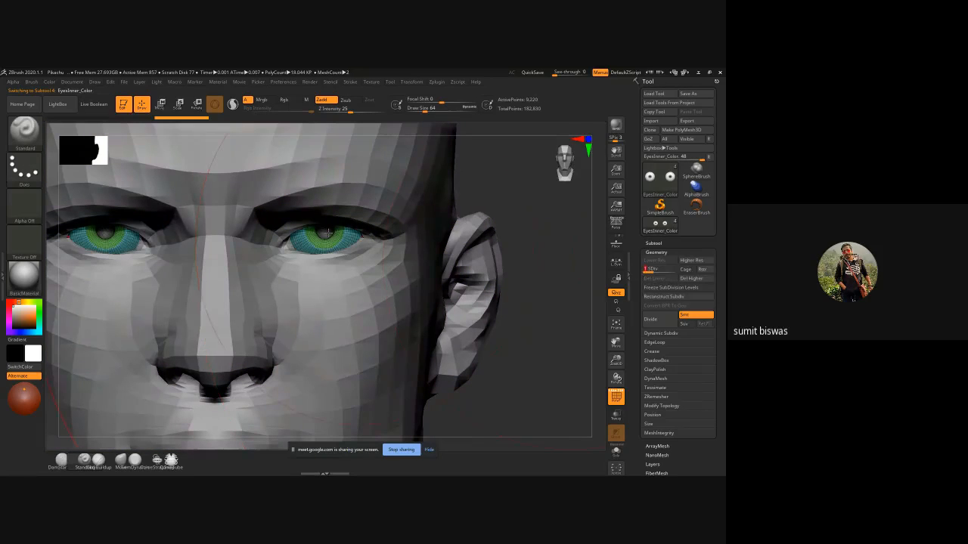
# - Make the Nickz_humanMaleAverage body the active subtool and frame it
pyautogui.press('f')
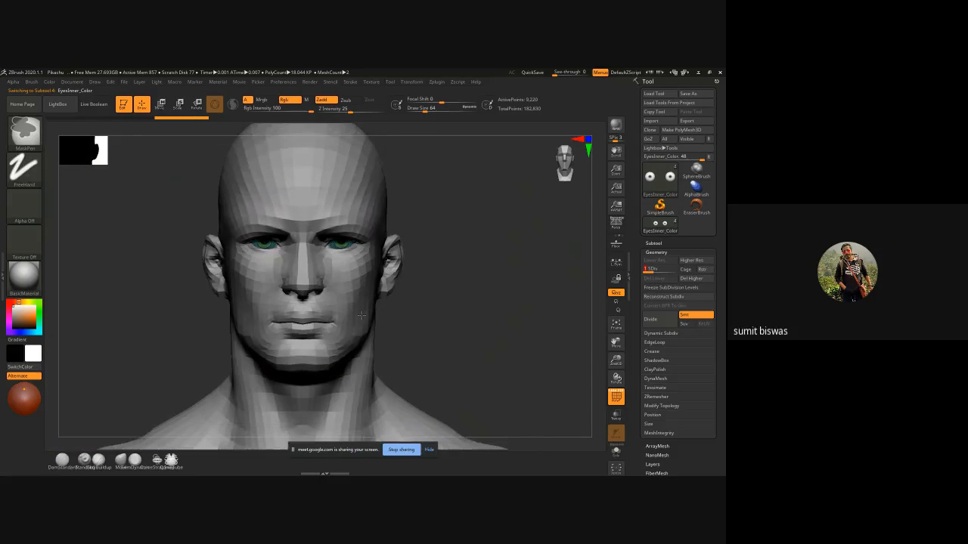
pyautogui.keyDown('alt'); pyautogui.click(347, 283); pyautogui.keyUp('alt')
pyautogui.press('f')
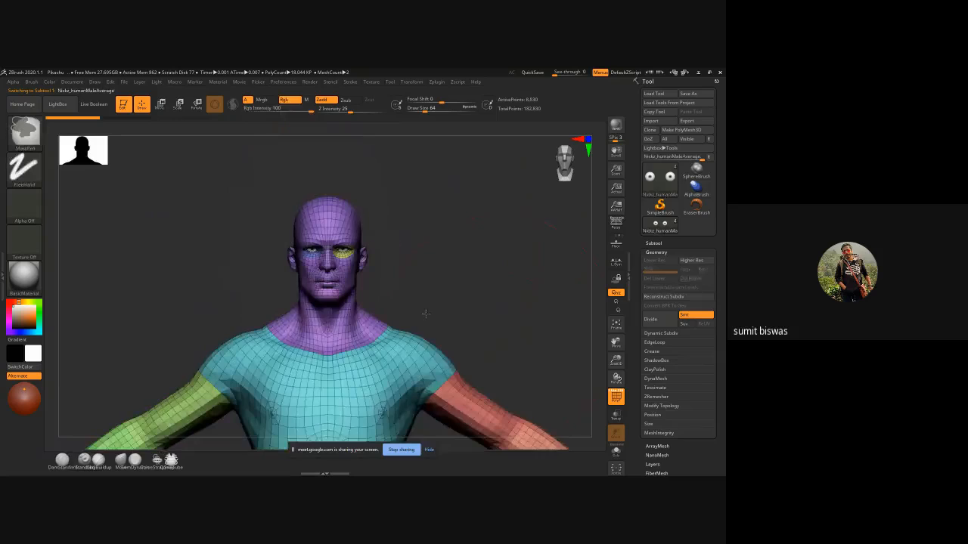
# - Examine the body's polygroup layout and topology from the front, side and back
pyautogui.keyDown('alt'); pyautogui.moveTo(404, 329); pyautogui.dragTo(407, 312); pyautogui.keyUp('alt')
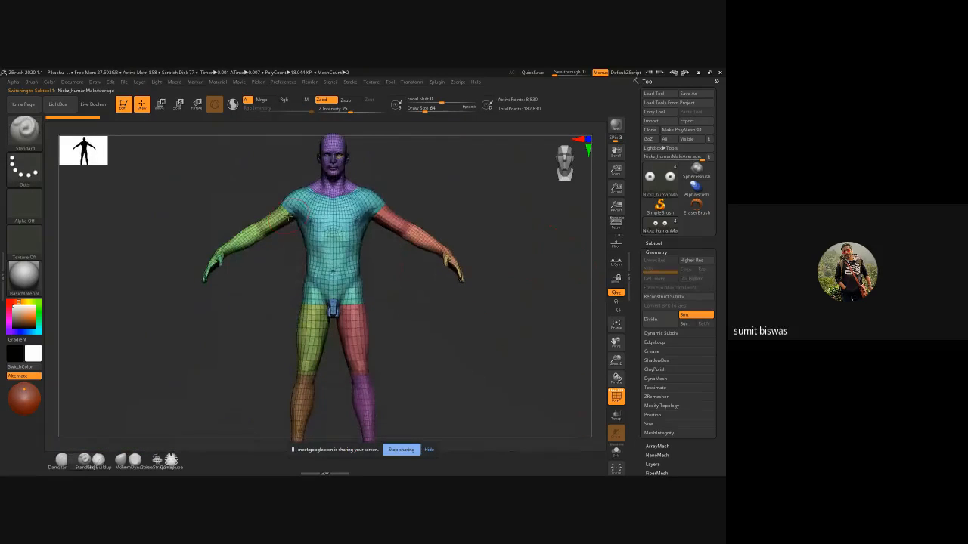
pyautogui.keyDown('ctrl'); pyautogui.moveTo(245, 161); pyautogui.dragTo(264, 236, button='right'); pyautogui.keyUp('ctrl')
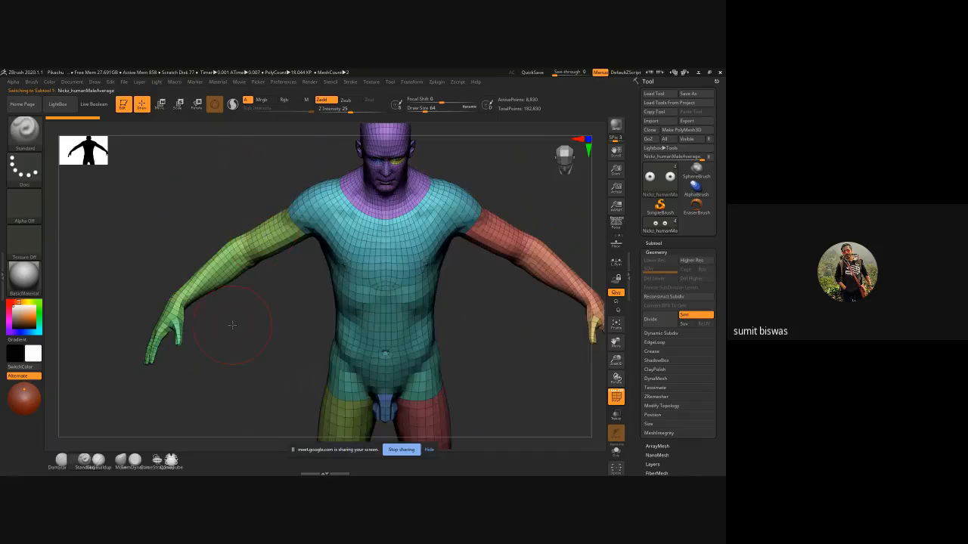
pyautogui.moveTo(234, 325); pyautogui.dragTo(287, 337)
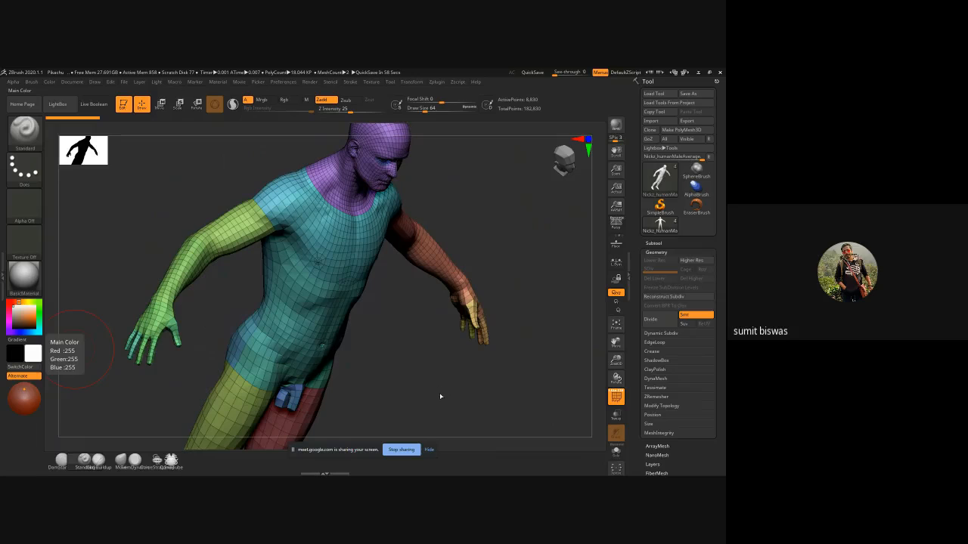
pyautogui.moveTo(442, 395); pyautogui.dragTo(343, 301)
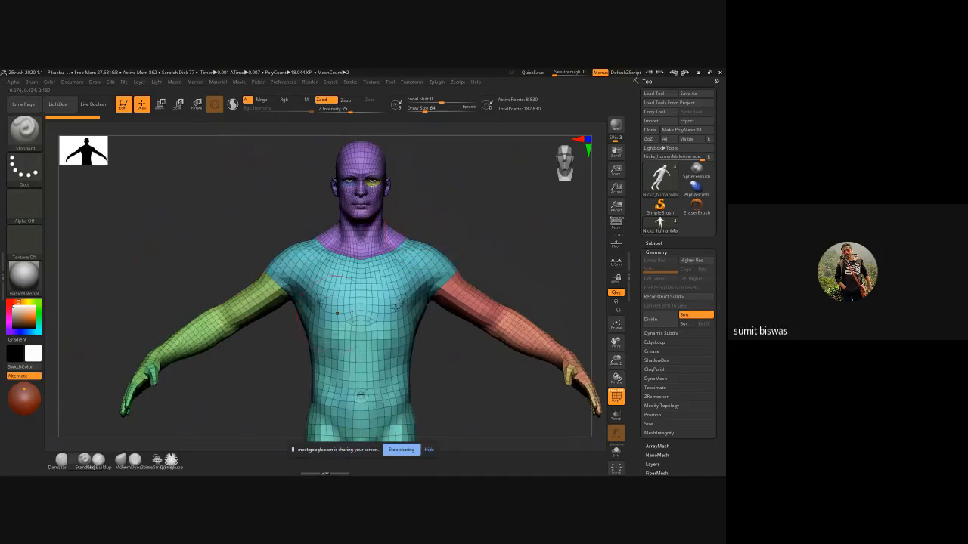
pyautogui.moveTo(478, 378); pyautogui.dragTo(435, 379)
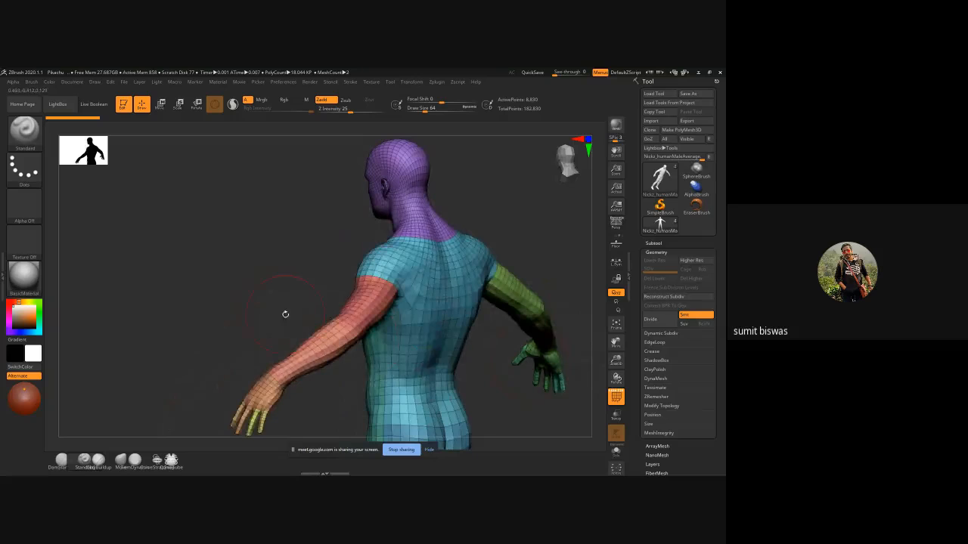
pyautogui.moveTo(244, 309); pyautogui.dragTo(294, 318)
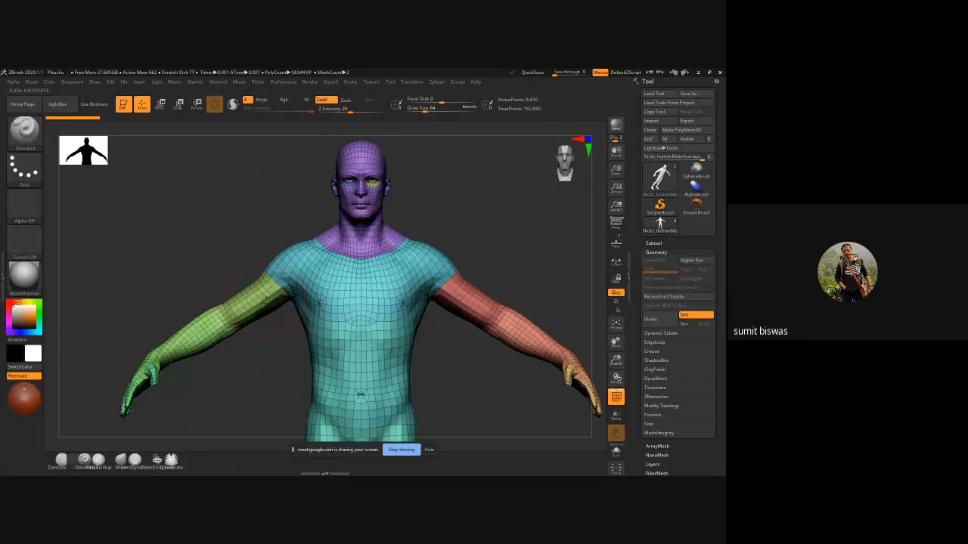
# - Isolate the green upper-arm polygroup of the body, and restore the visibility of the whole mesh
pyautogui.press('ctrl')
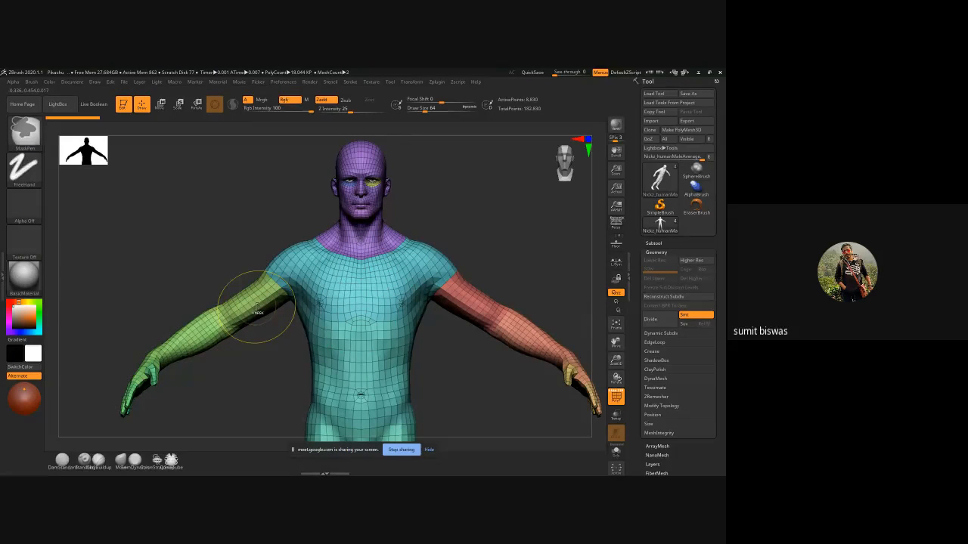
pyautogui.press('ctrl')
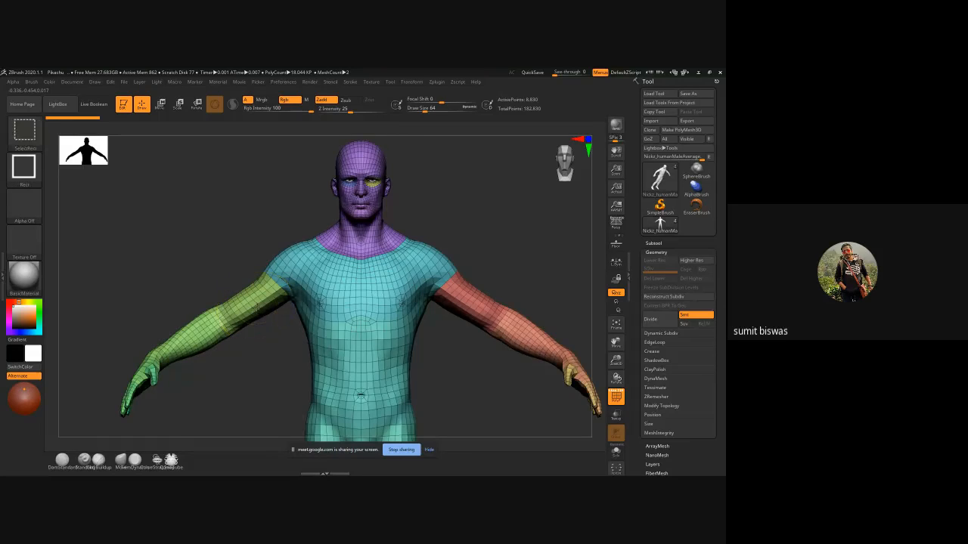
pyautogui.keyDown('ctrl'); pyautogui.keyDown('shift'); pyautogui.click(257, 305); pyautogui.keyUp('shift'); pyautogui.keyUp('ctrl')
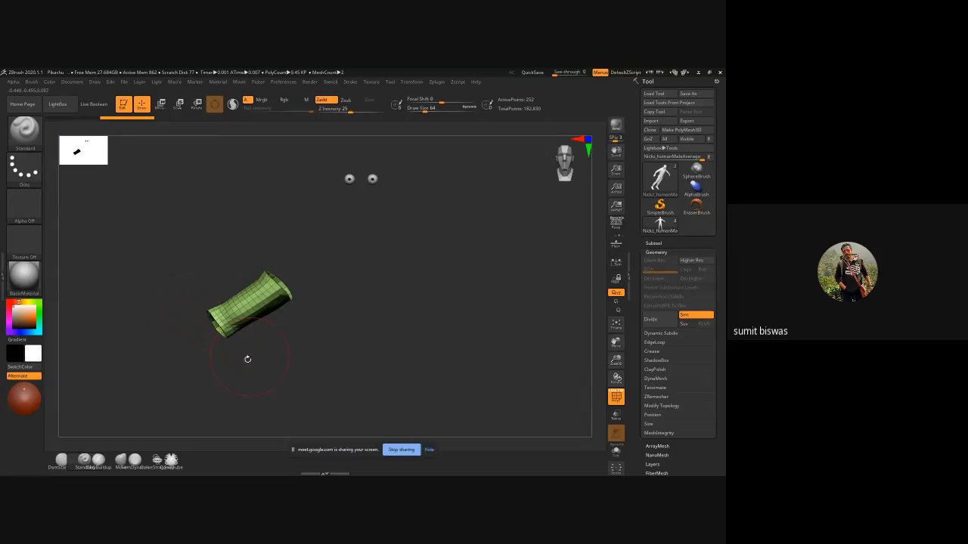
pyautogui.keyDown('ctrl'); pyautogui.keyDown('shift'); pyautogui.click(167, 203); pyautogui.keyUp('shift'); pyautogui.keyUp('ctrl')
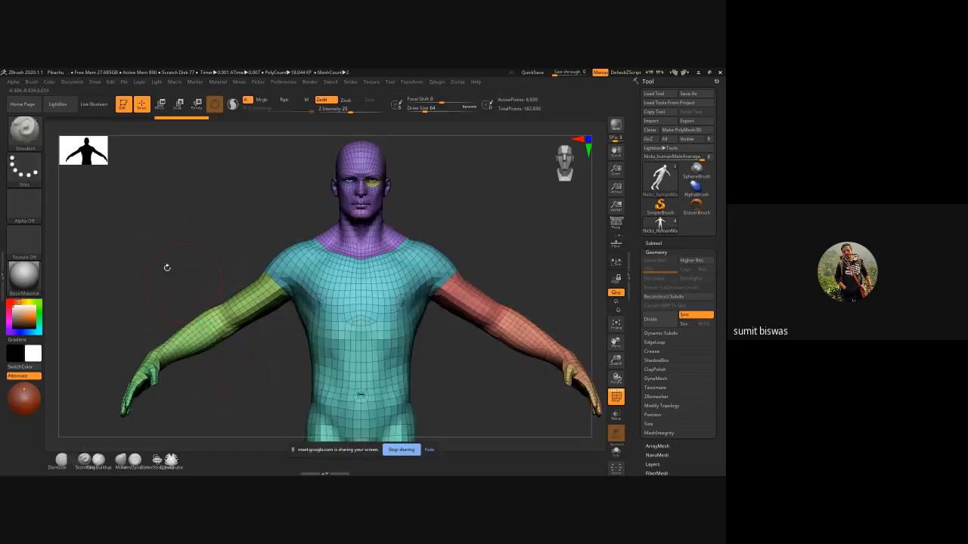
# - Turn off the polyframe display and bring the head and shoulders into a close front view
pyautogui.moveTo(130, 266)
pyautogui.mouseDown()
pyautogui.moveTo(211, 265)
pyautogui.moveTo(181, 266)
pyautogui.mouseUp()
pyautogui.keyDown('shift'); pyautogui.moveTo(349, 255); pyautogui.dragTo(302, 255); pyautogui.keyUp('shift')
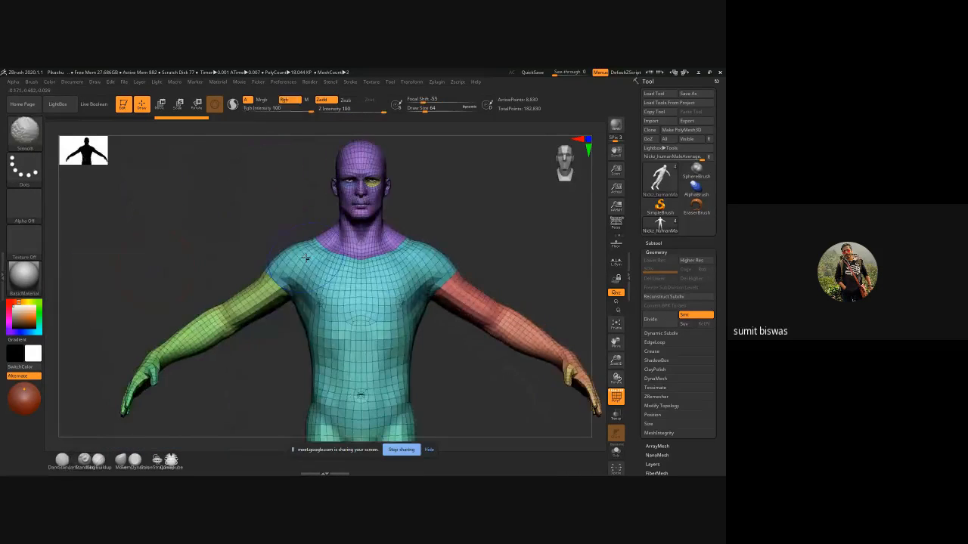
pyautogui.hotkey('shift', 'f')
pyautogui.keyDown('alt'); pyautogui.moveTo(387, 197); pyautogui.dragTo(421, 286, button='right'); pyautogui.keyUp('alt')
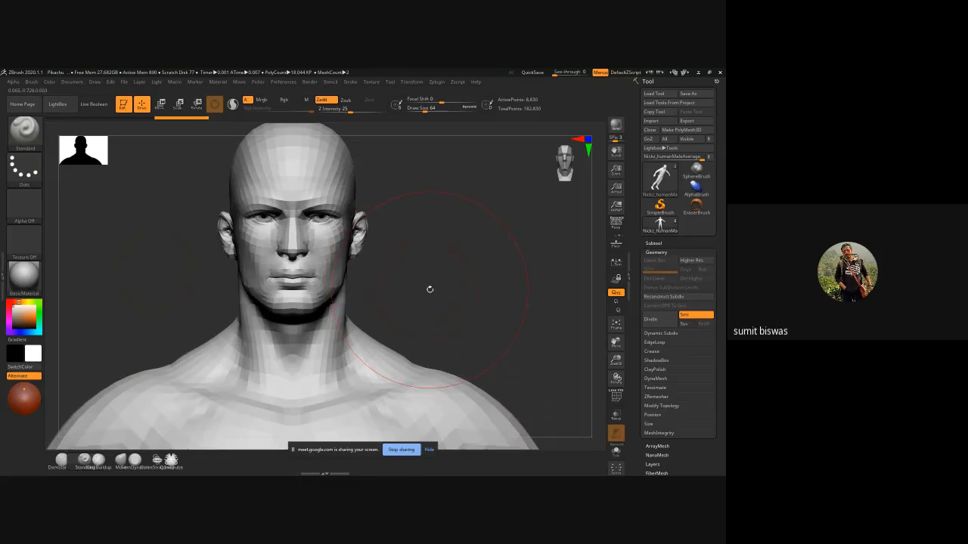
pyautogui.press('ctrl')
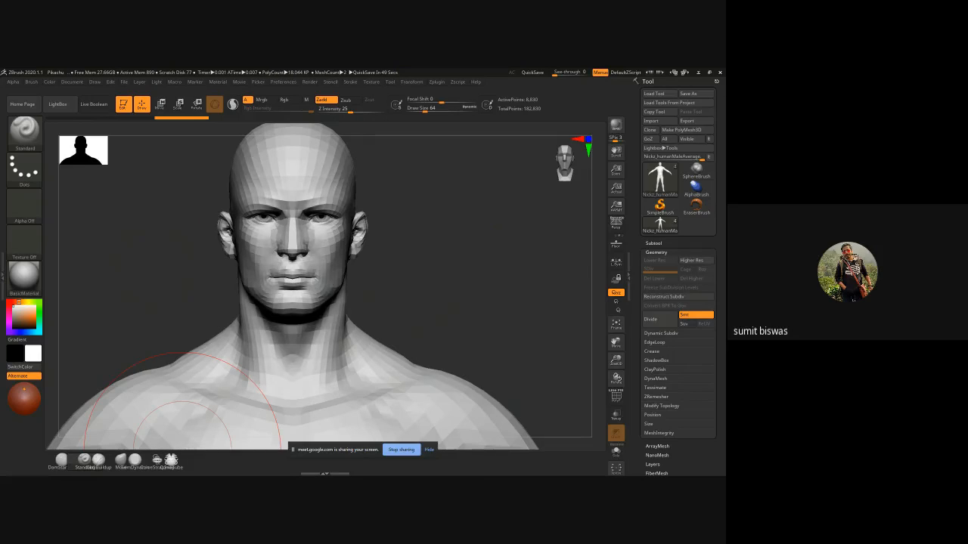
pyautogui.moveTo(0, 114); pyautogui.dragTo(0, 127)
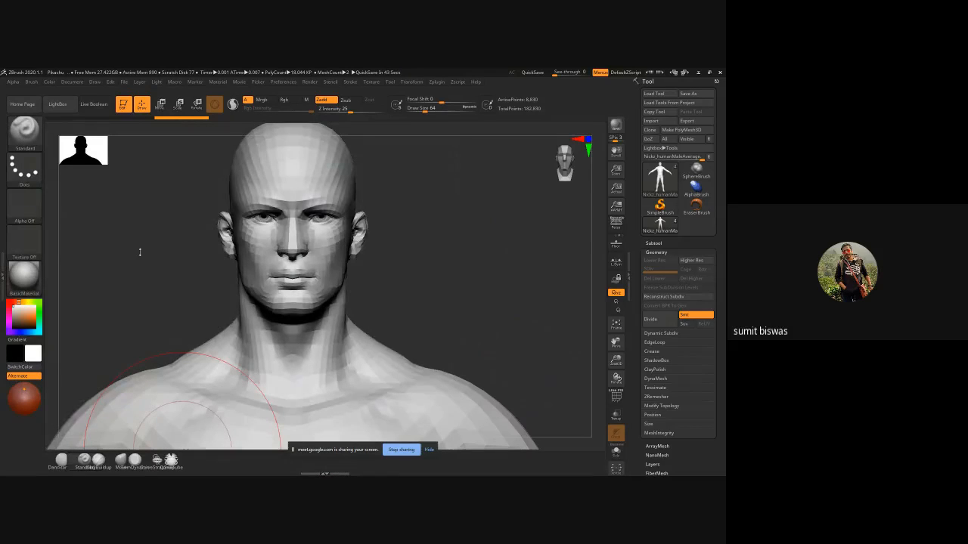
pyautogui.keyDown('alt'); pyautogui.moveTo(432, 217); pyautogui.dragTo(430, 255); pyautogui.keyUp('alt')
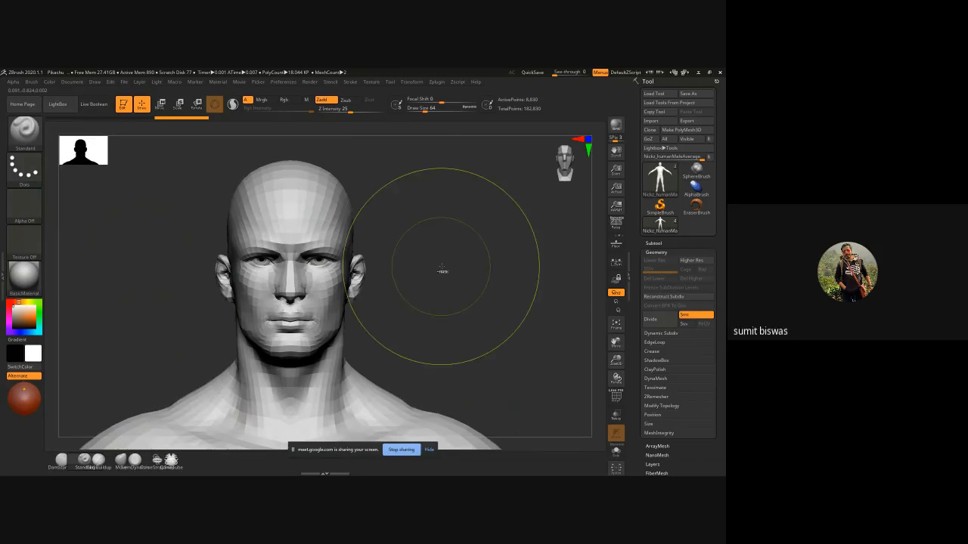
pyautogui.keyDown('ctrl'); pyautogui.moveTo(441, 266); pyautogui.dragTo(376, 266, button='right'); pyautogui.keyUp('ctrl')
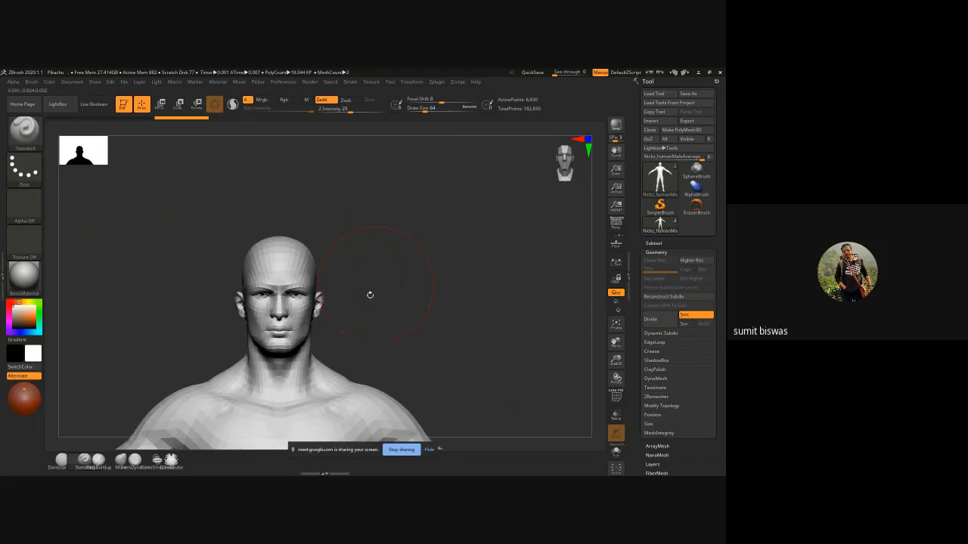
# - Examine the reference image of the horned character, and return to the body mesh
pyautogui.hotkey('alt', 'Tab')
pyautogui.moveTo(55, 133); pyautogui.dragTo(164, 97)
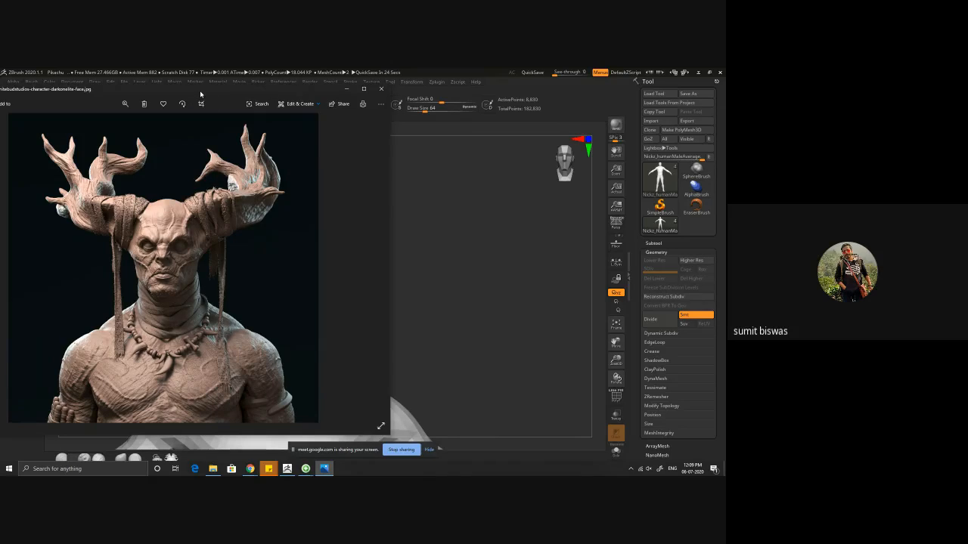
pyautogui.hotkey('alt', 'Tab')
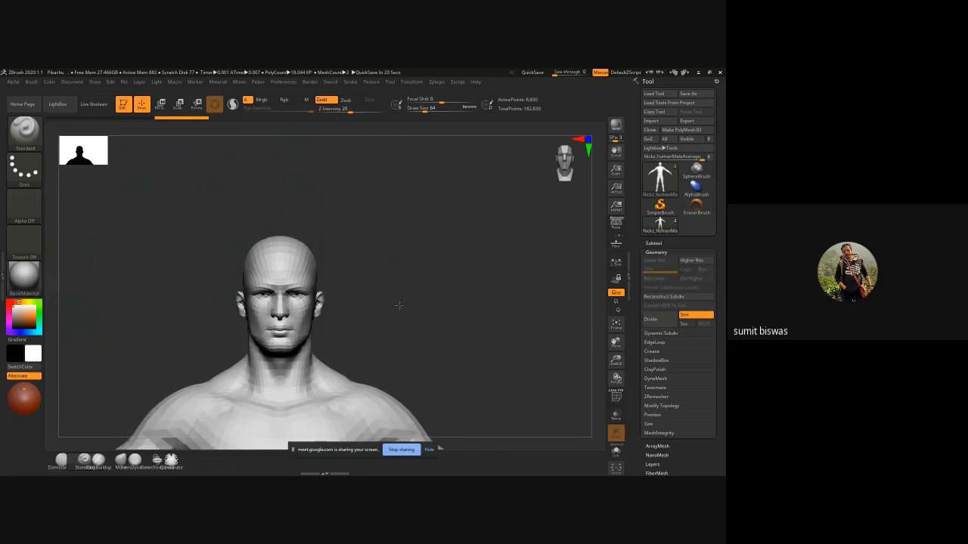
# - Choose the CurveTube brush and reduce its draw size to 24
pyautogui.keyDown('alt'); pyautogui.moveTo(398, 305); pyautogui.dragTo(427, 296); pyautogui.keyUp('alt')
pyautogui.click(26, 141)
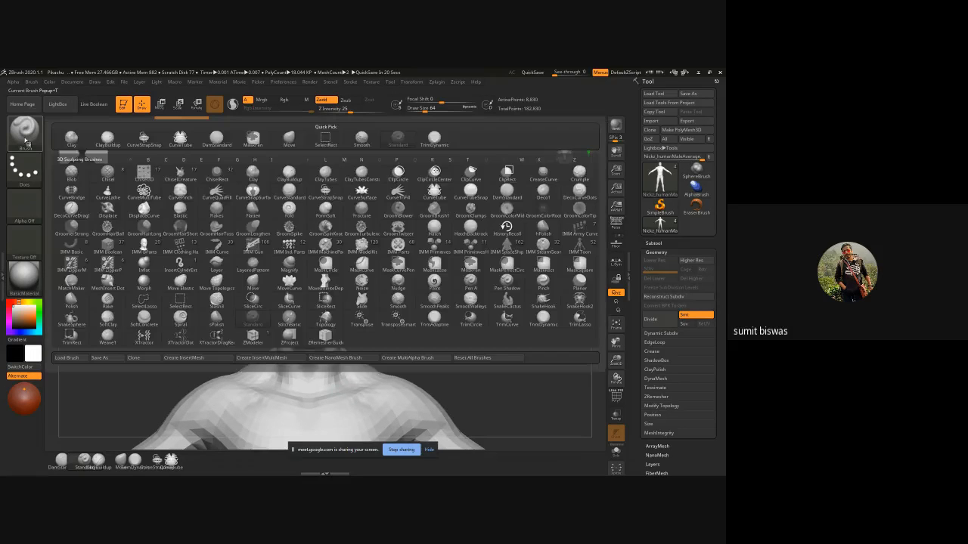
pyautogui.click(436, 194)
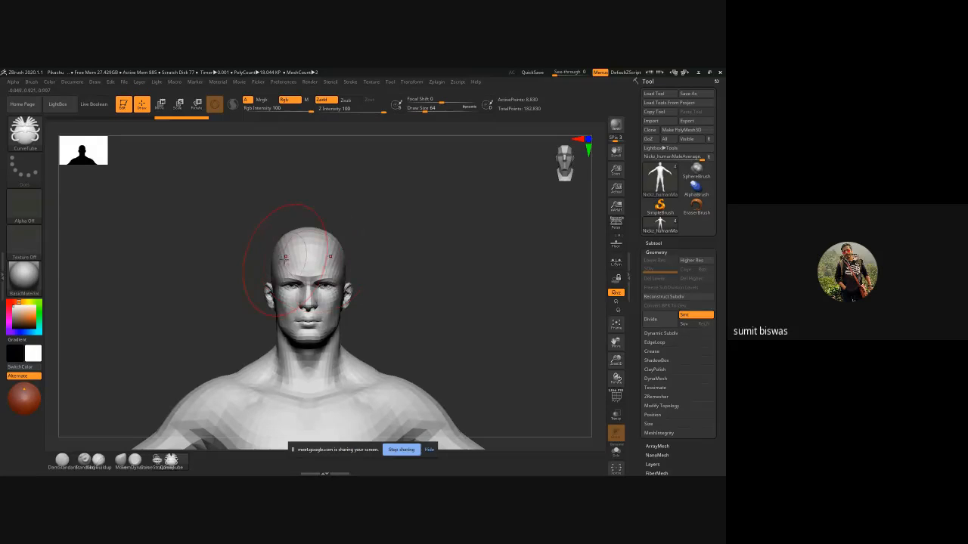
pyautogui.press('[')
pyautogui.press('[')
pyautogui.press('[')
pyautogui.press('[')
pyautogui.press('[')
pyautogui.press('[')
pyautogui.press('[')
pyautogui.press('[')
pyautogui.press('[')
pyautogui.press('[')
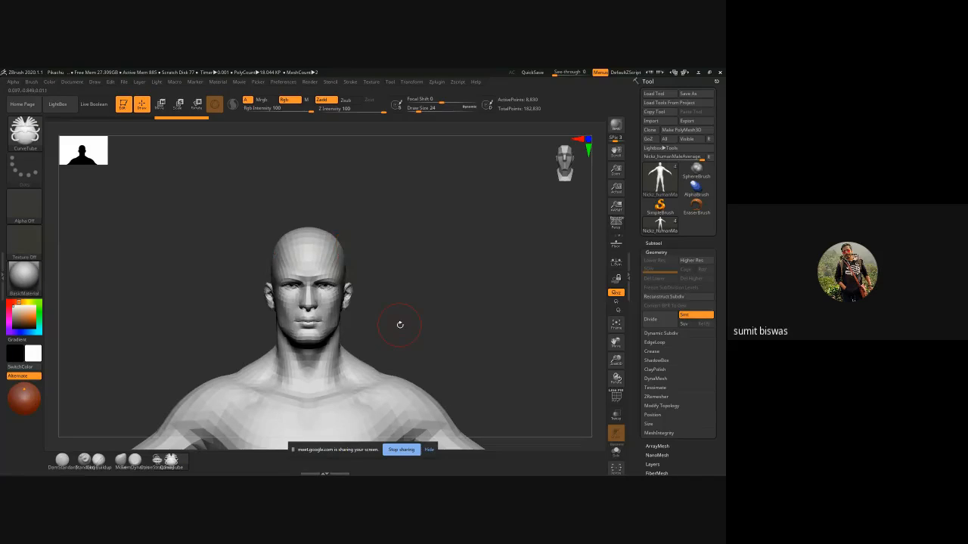
# - Try a CurveTube stroke on the upper torso, and delete the body's armsUp, armsToSide and mouthOpen layers
pyautogui.keyDown('alt'); pyautogui.moveTo(399, 325); pyautogui.dragTo(388, 207); pyautogui.keyUp('alt')
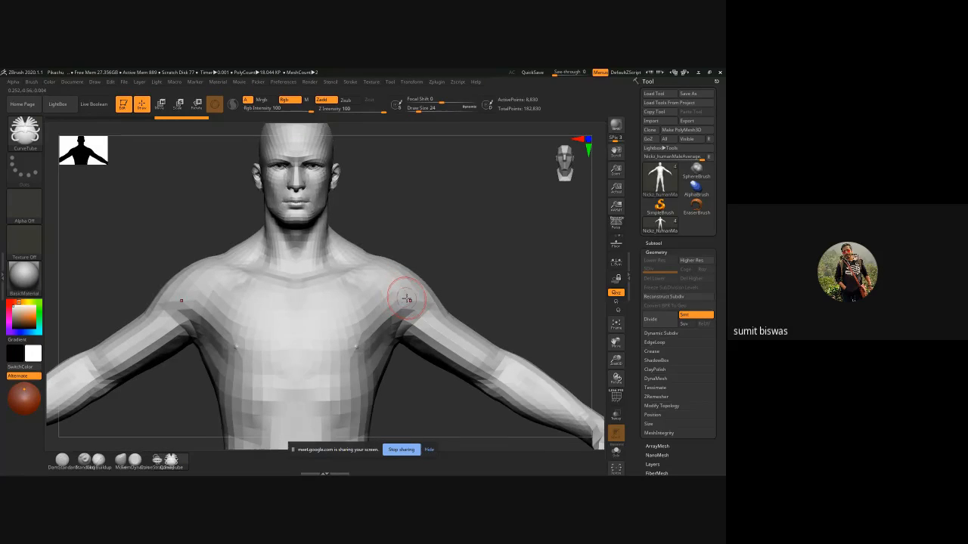
pyautogui.moveTo(407, 301)
pyautogui.mouseDown()
pyautogui.moveTo(322, 307)
pyautogui.moveTo(310, 387)
pyautogui.moveTo(342, 402)
pyautogui.moveTo(360, 327)
pyautogui.moveTo(340, 344)
pyautogui.mouseUp()
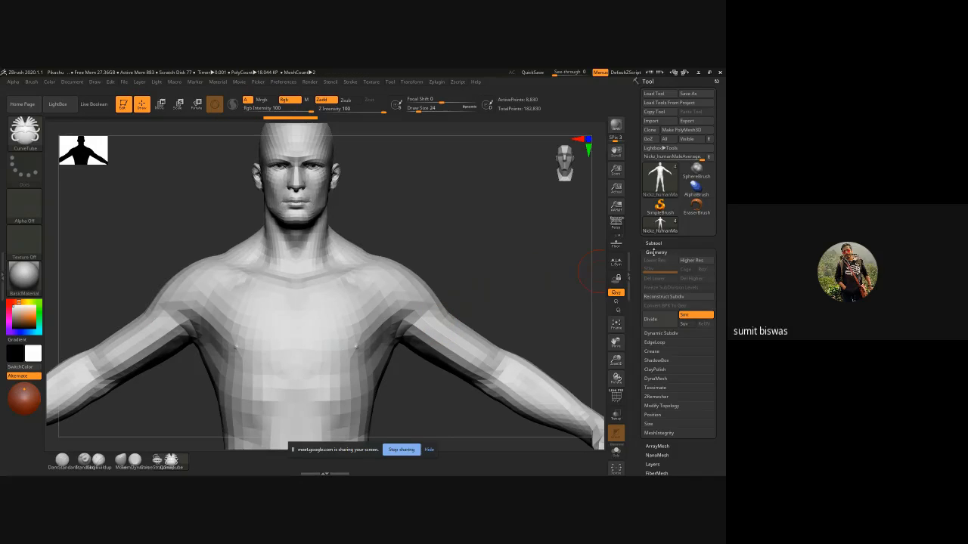
pyautogui.click(655, 253)
pyautogui.click(651, 279)
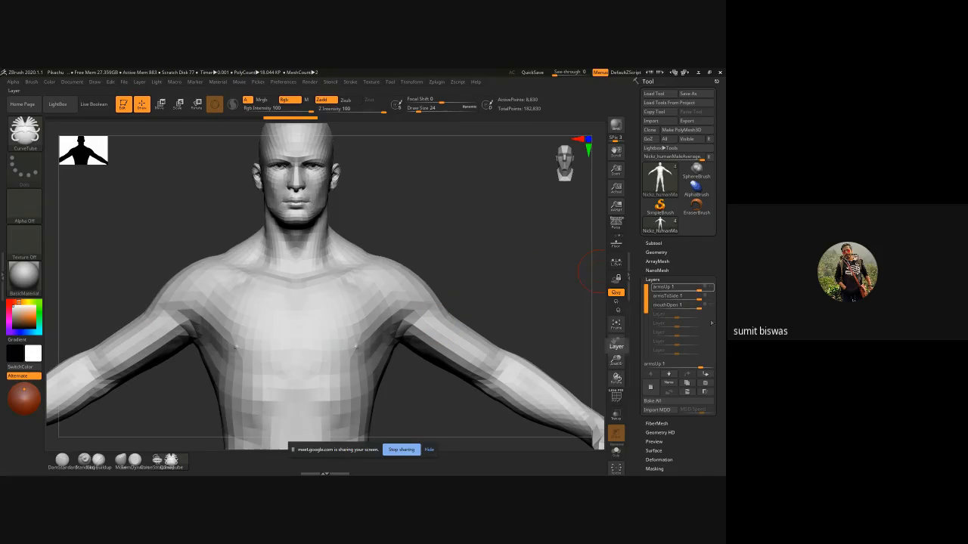
pyautogui.click(706, 384)
pyautogui.click(707, 385)
pyautogui.click(708, 385)
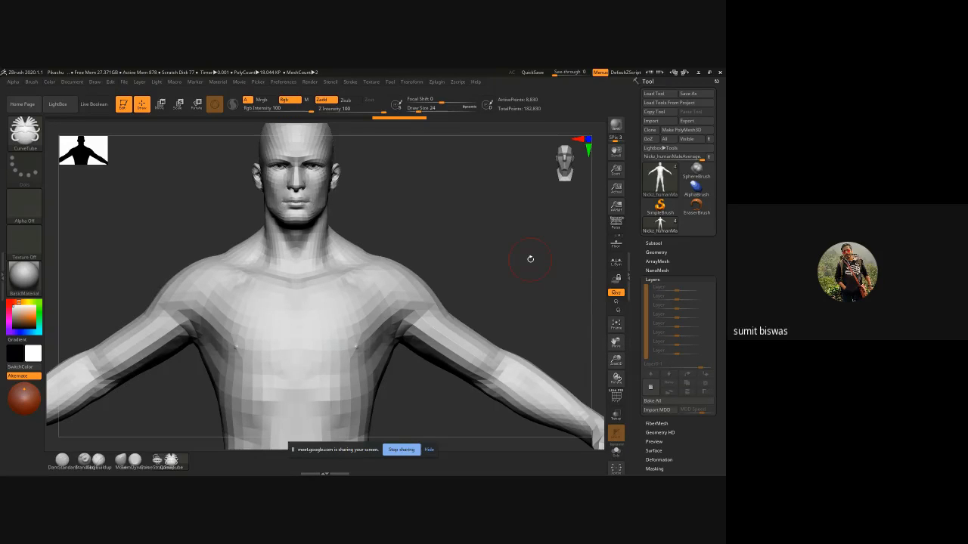
pyautogui.click(653, 242)
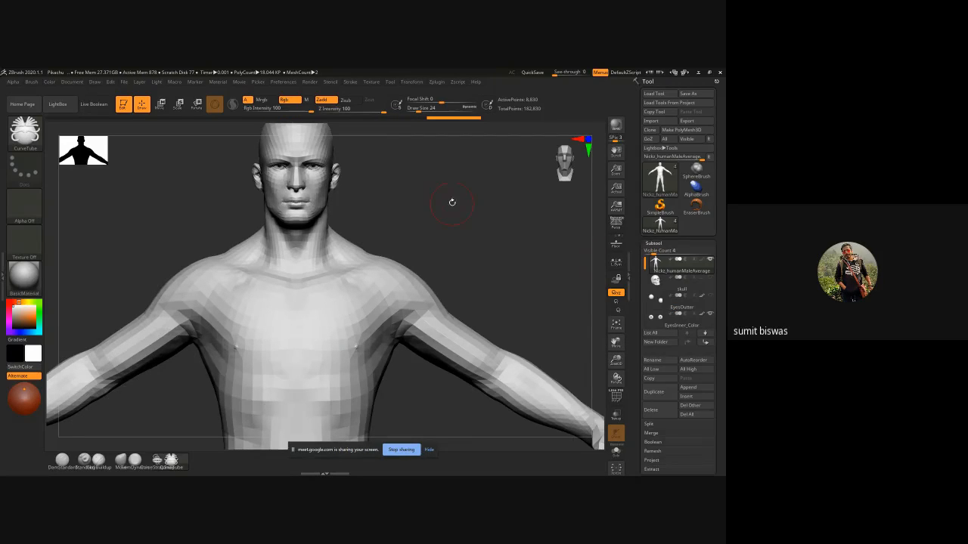
# - Try mirrored CurveTube strokes over the shoulders and chest, and undo them
pyautogui.keyDown('alt'); pyautogui.moveTo(451, 201); pyautogui.dragTo(425, 313); pyautogui.keyUp('alt')
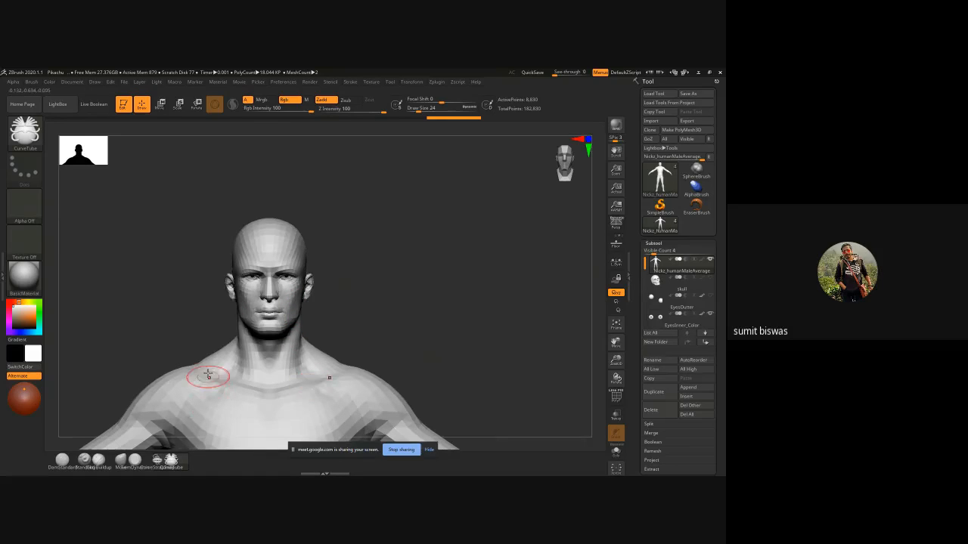
pyautogui.moveTo(230, 391); pyautogui.dragTo(271, 403)
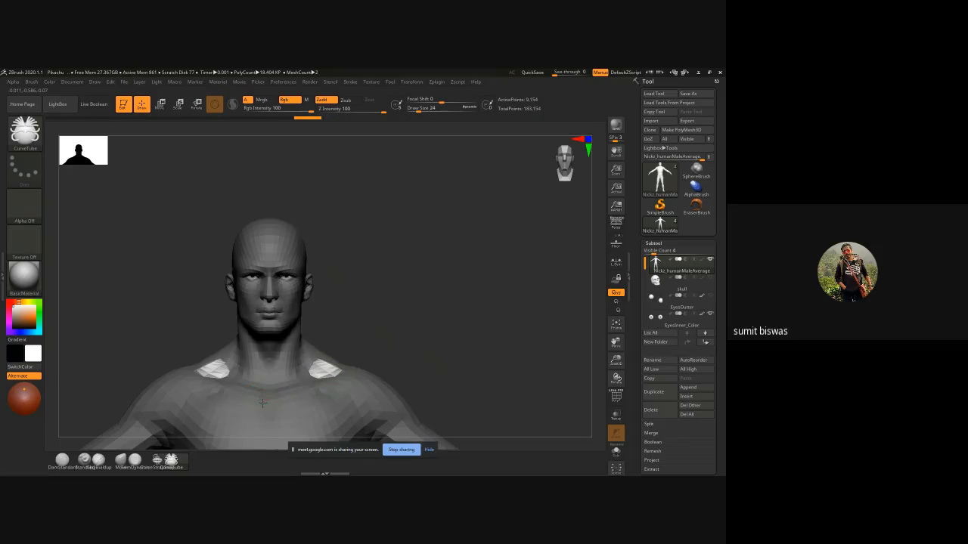
pyautogui.moveTo(261, 437); pyautogui.dragTo(343, 425)
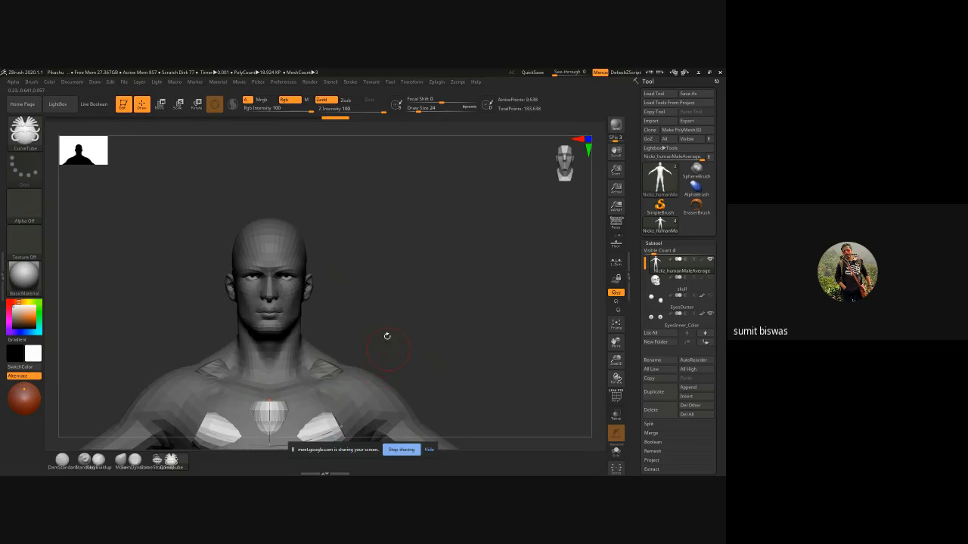
pyautogui.keyDown('alt'); pyautogui.moveTo(387, 336); pyautogui.dragTo(384, 286); pyautogui.keyUp('alt')
pyautogui.hotkey('ctrl', 'z')
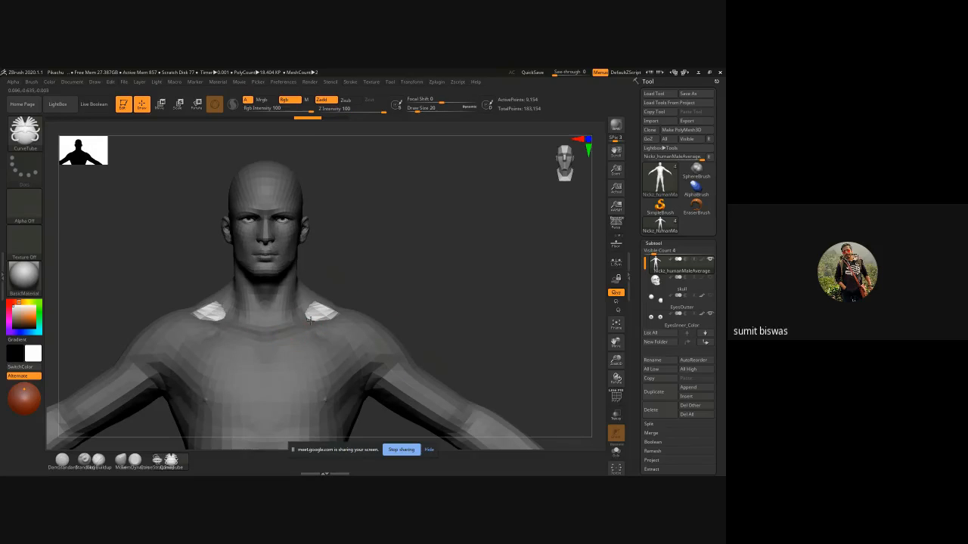
pyautogui.press('ctrl')
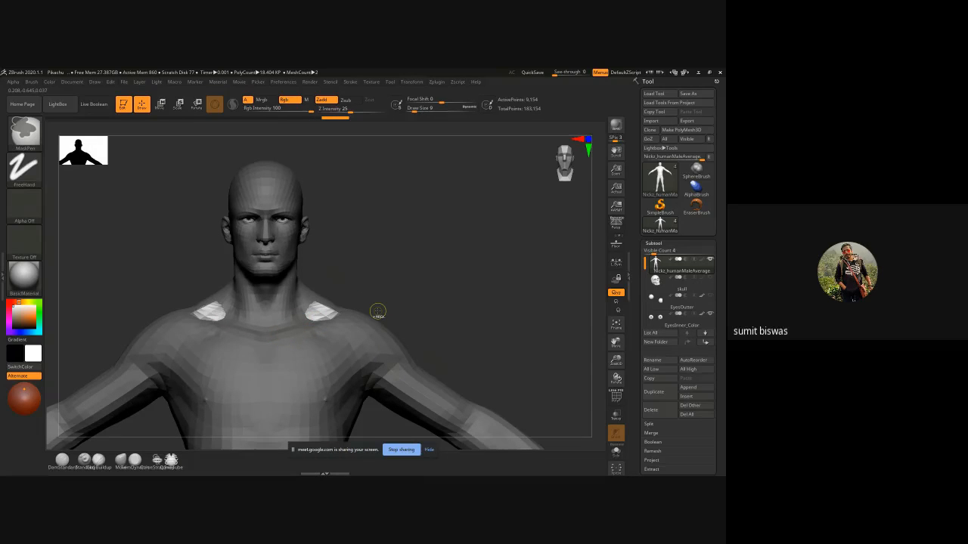
pyautogui.hotkey('ctrl', 'z')
pyautogui.hotkey('ctrl', 'z')
pyautogui.hotkey('ctrl', 'z')
# - Try a thinner CurveTube with the draw size at 9 from the shoulder to mid-chest, view it from above, and undo it
pyautogui.moveTo(332, 317)
pyautogui.mouseDown()
pyautogui.moveTo(308, 356)
pyautogui.moveTo(264, 372)
pyautogui.moveTo(269, 362)
pyautogui.mouseUp()
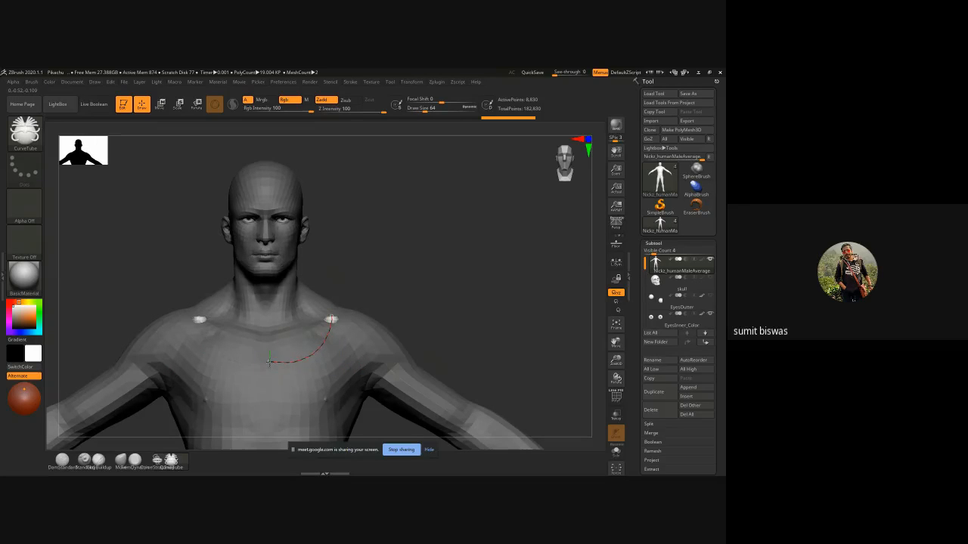
pyautogui.click(315, 353)
pyautogui.moveTo(434, 282); pyautogui.dragTo(454, 378)
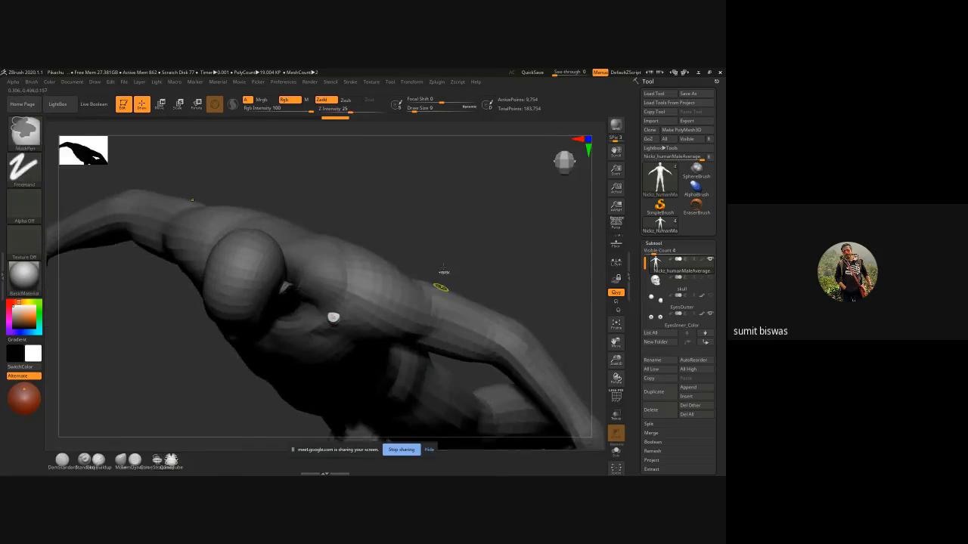
pyautogui.hotkey('ctrl', 'z')
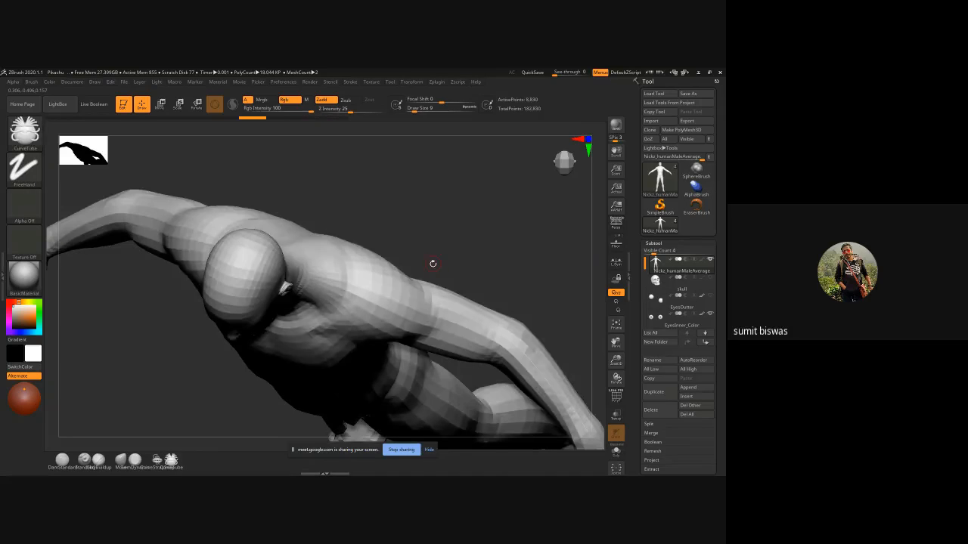
pyautogui.press('ctrl')
pyautogui.keyDown('shift'); pyautogui.moveTo(428, 258); pyautogui.dragTo(403, 294); pyautogui.keyUp('shift')
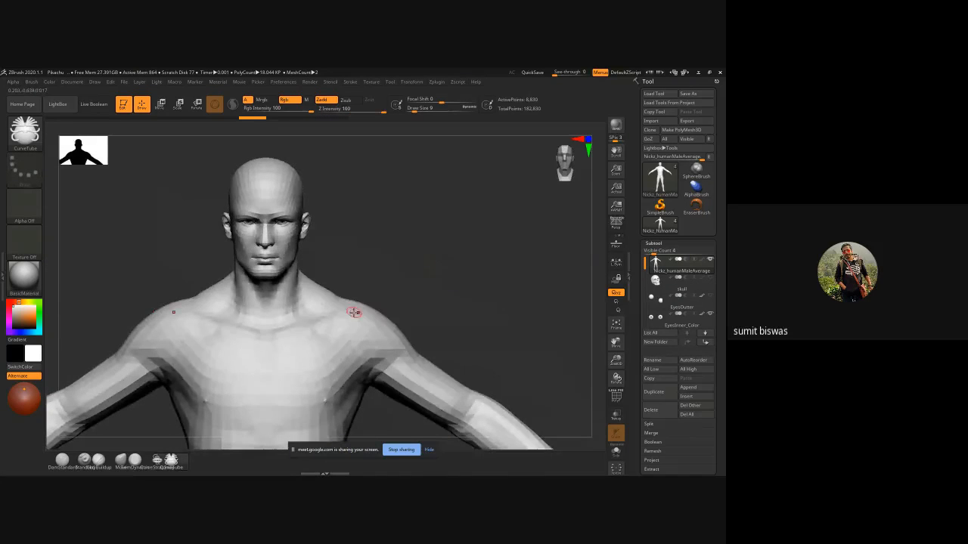
# - Try short CurveTubes on the outer shoulders, pull them away from the body, and undo them
pyautogui.moveTo(354, 314); pyautogui.dragTo(389, 345)
pyautogui.hotkey('ctrl', 'z')
pyautogui.moveTo(369, 313); pyautogui.dragTo(398, 347)
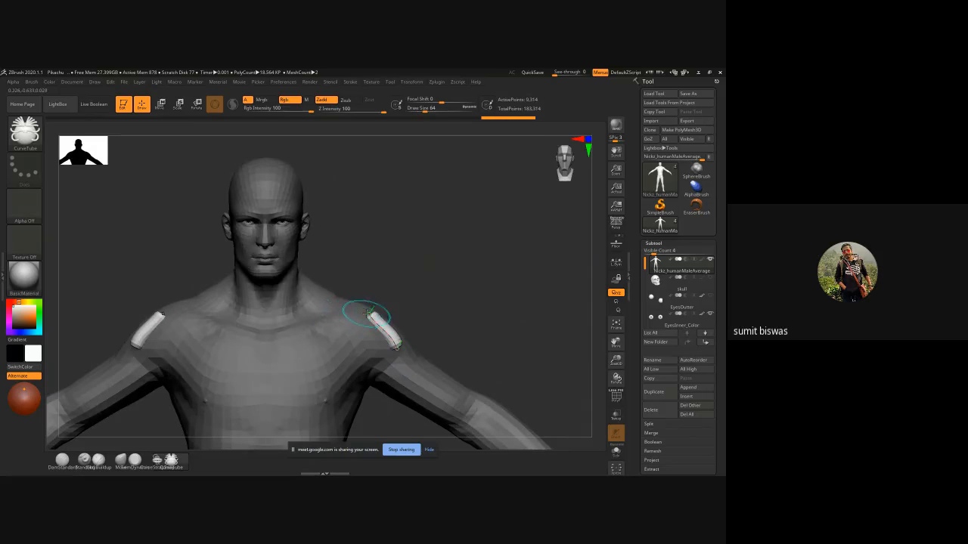
pyautogui.moveTo(358, 312); pyautogui.dragTo(452, 326)
pyautogui.hotkey('ctrl', 'z')
pyautogui.hotkey('ctrl', 'z')
pyautogui.hotkey('ctrl', 'z')
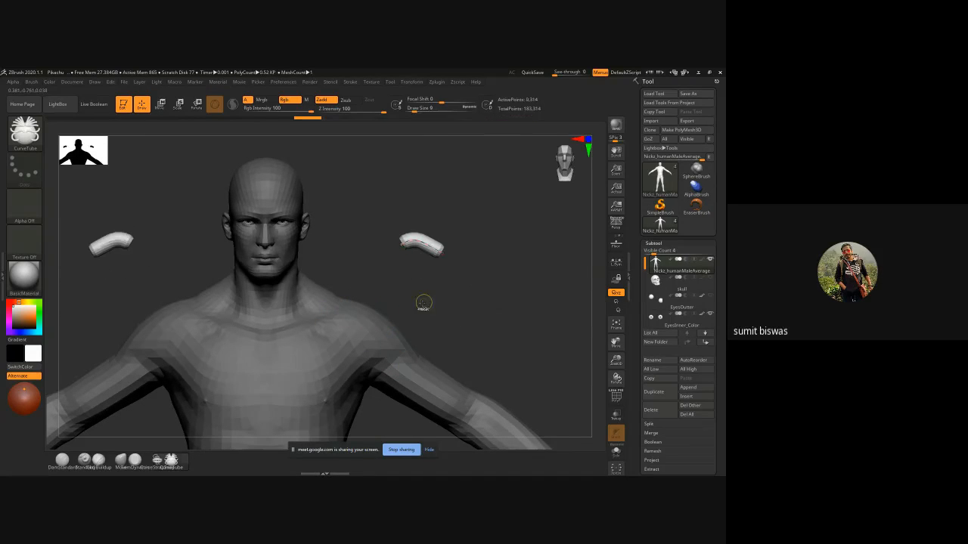
pyautogui.hotkey('ctrl', 'z')
# - Check the horned reference image, and draw a mirrored pair of long curling CurveTube horns from the top of the head
pyautogui.moveTo(381, 233)
pyautogui.keyDown('alt'); pyautogui.mouseDown()
pyautogui.moveTo(386, 280)
pyautogui.moveTo(417, 268)
pyautogui.moveTo(418, 253)
pyautogui.mouseUp(); pyautogui.keyUp('alt')
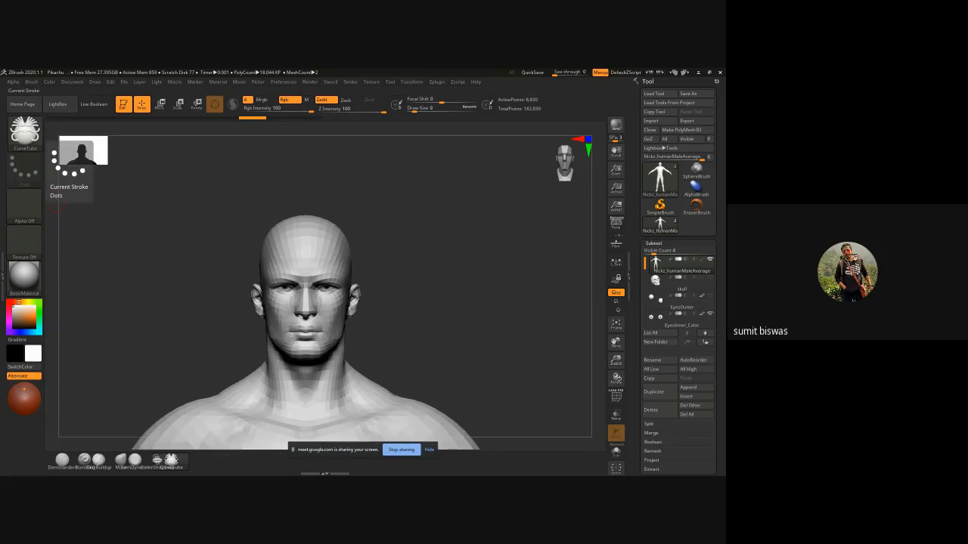
pyautogui.hotkey('alt', 'Tab')
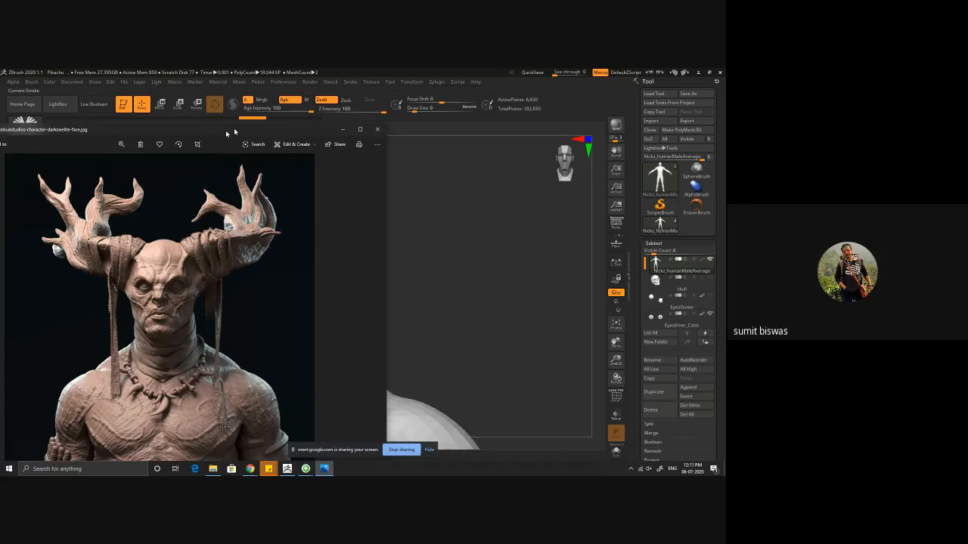
pyautogui.moveTo(226, 130); pyautogui.dragTo(239, 127)
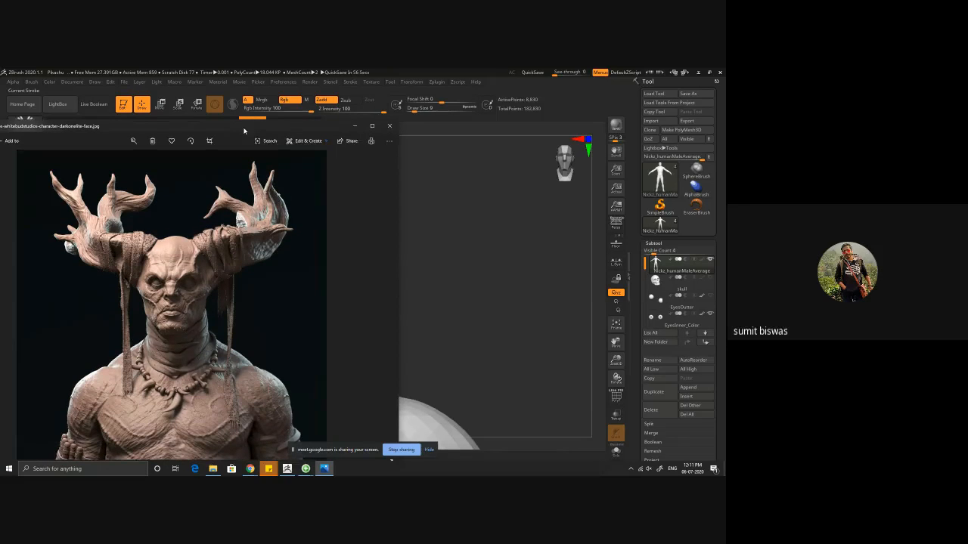
pyautogui.hotkey('alt', 'Tab')
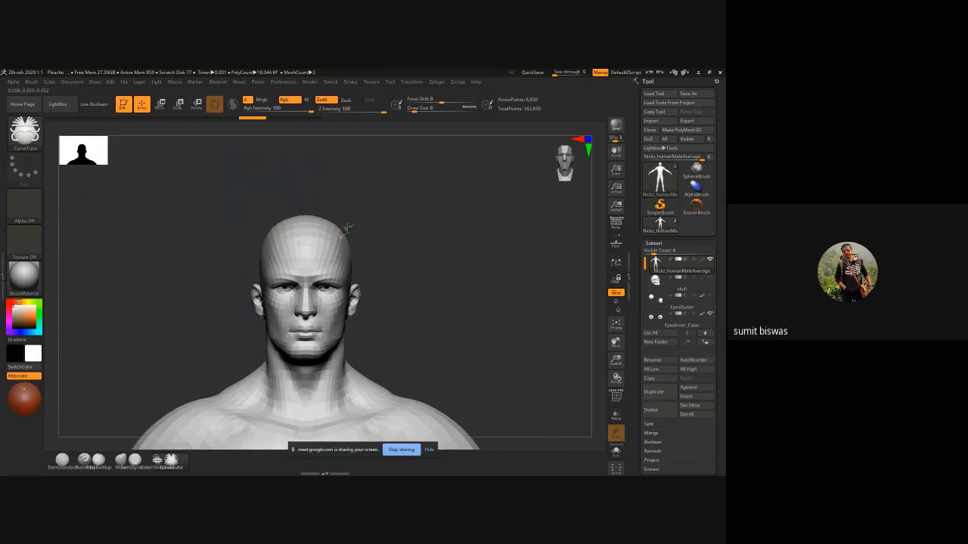
pyautogui.moveTo(357, 220)
pyautogui.mouseDown()
pyautogui.moveTo(440, 201)
pyautogui.moveTo(445, 169)
pyautogui.moveTo(435, 155)
pyautogui.moveTo(388, 143)
pyautogui.mouseUp()
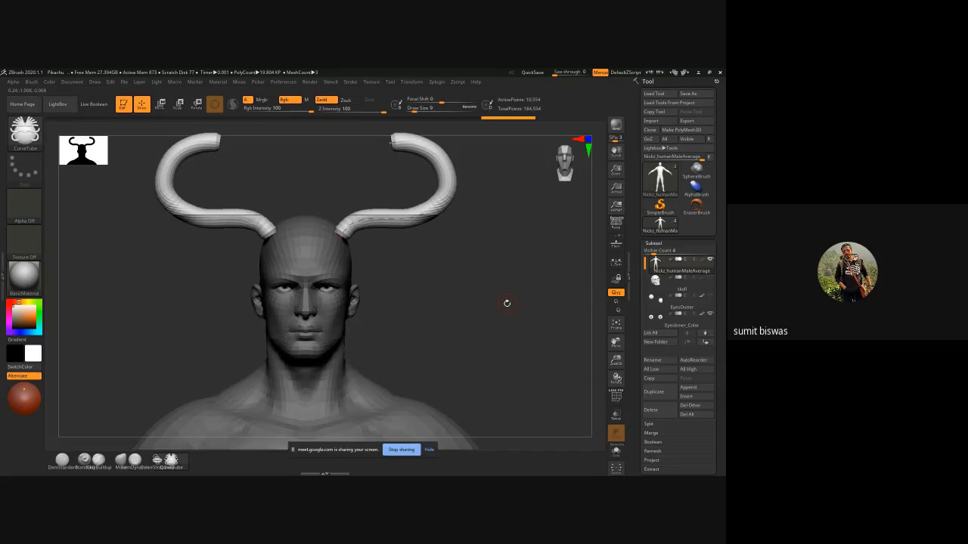
# - Move the horns about 0.045 toward the back of the head along Z in side view
pyautogui.moveTo(508, 303); pyautogui.dragTo(423, 295)
pyautogui.press('w')
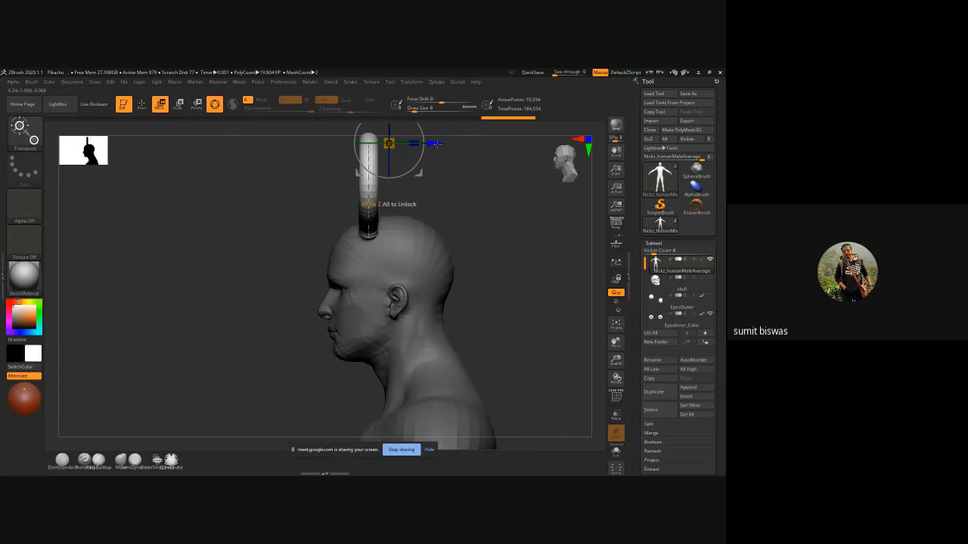
pyautogui.moveTo(442, 143); pyautogui.dragTo(460, 143)
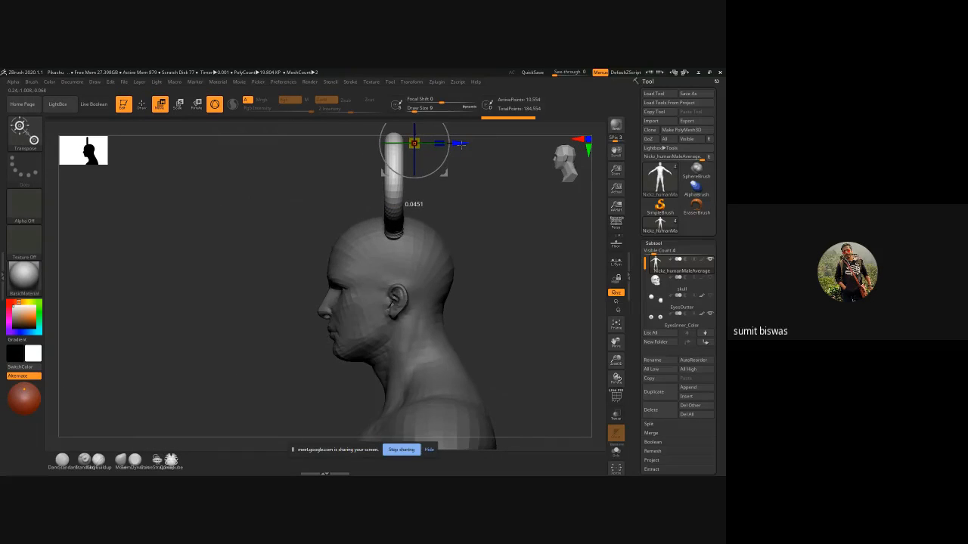
pyautogui.moveTo(253, 264); pyautogui.dragTo(415, 283)
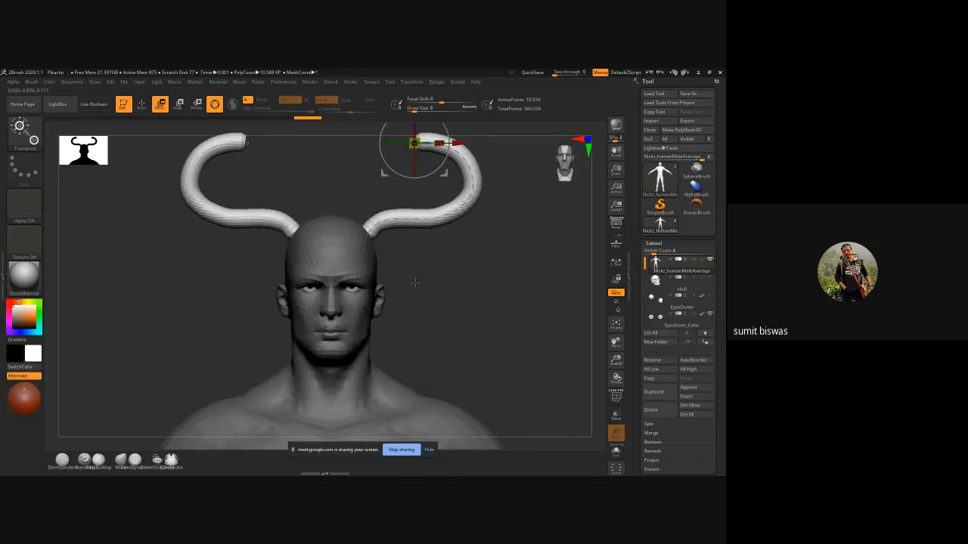
# - Frame the head with both horns and return to drawing with the CurveTube brush at size 38
pyautogui.keyDown('alt'); pyautogui.moveTo(507, 252); pyautogui.dragTo(463, 307); pyautogui.keyUp('alt')
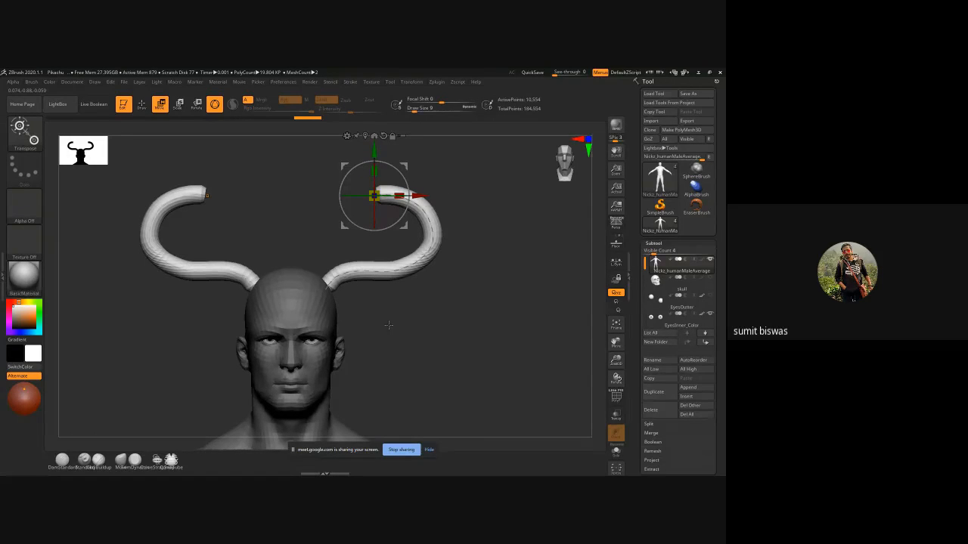
pyautogui.press(']')
pyautogui.press('q')
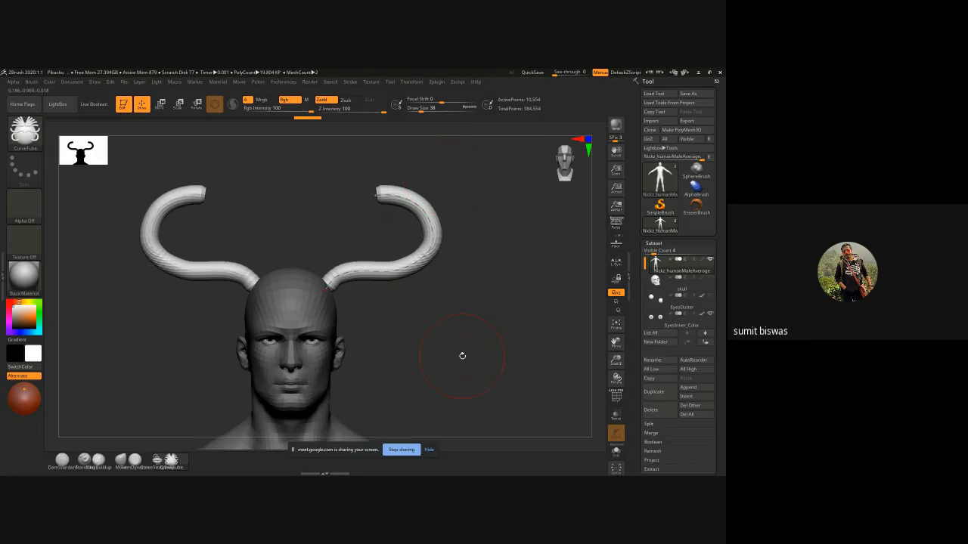
# - Minimize ZBrush to the desktop and look through the hidden system tray icons
pyautogui.moveTo(24, 277)
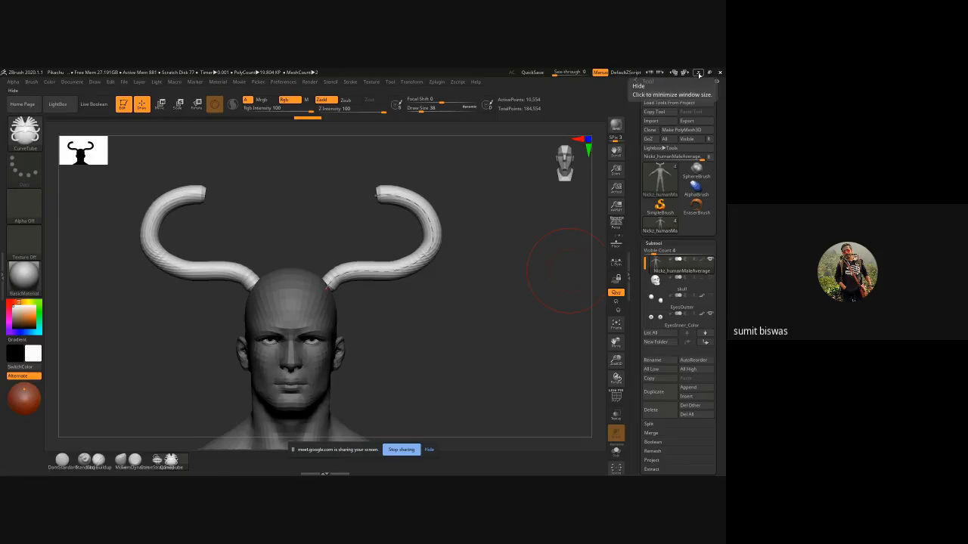
pyautogui.click(698, 72)
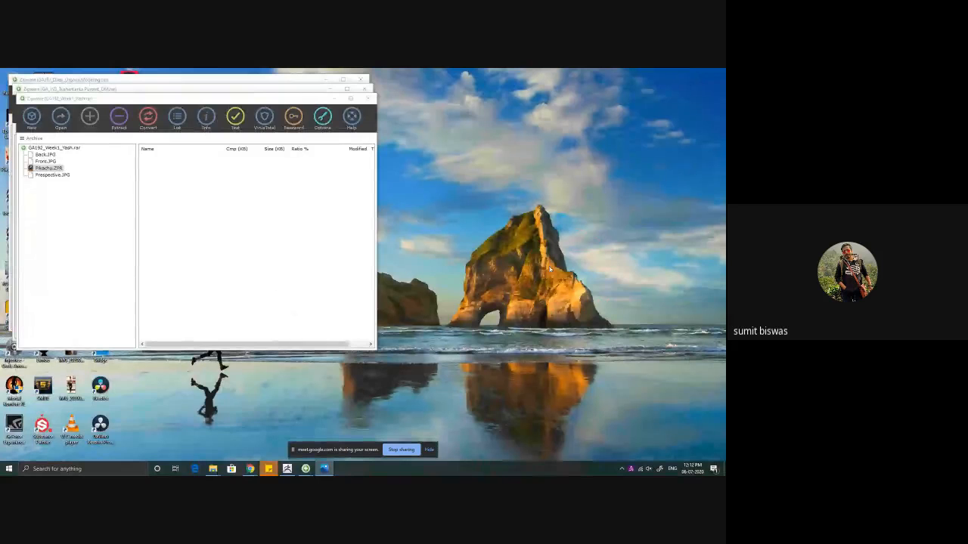
pyautogui.click(631, 469)
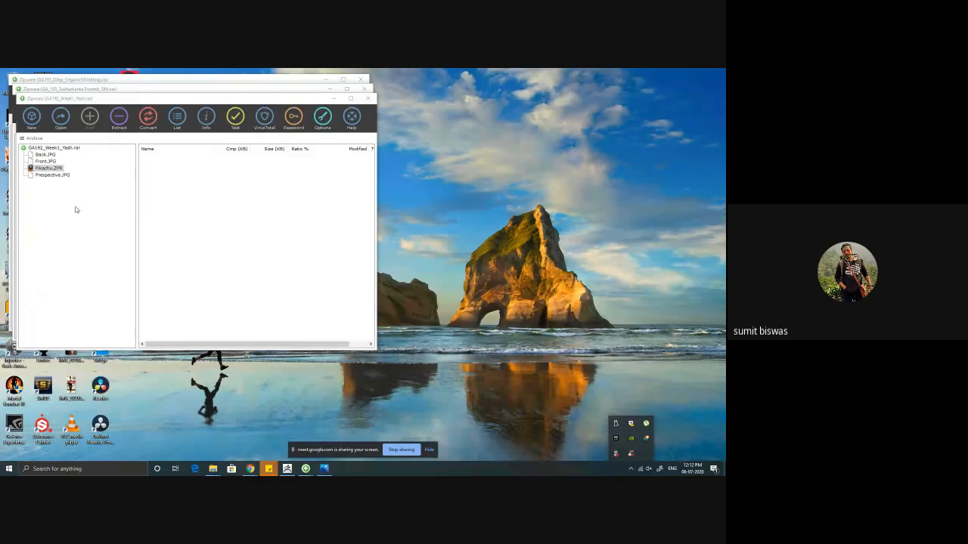
pyautogui.hotkey('alt', 'Tab')
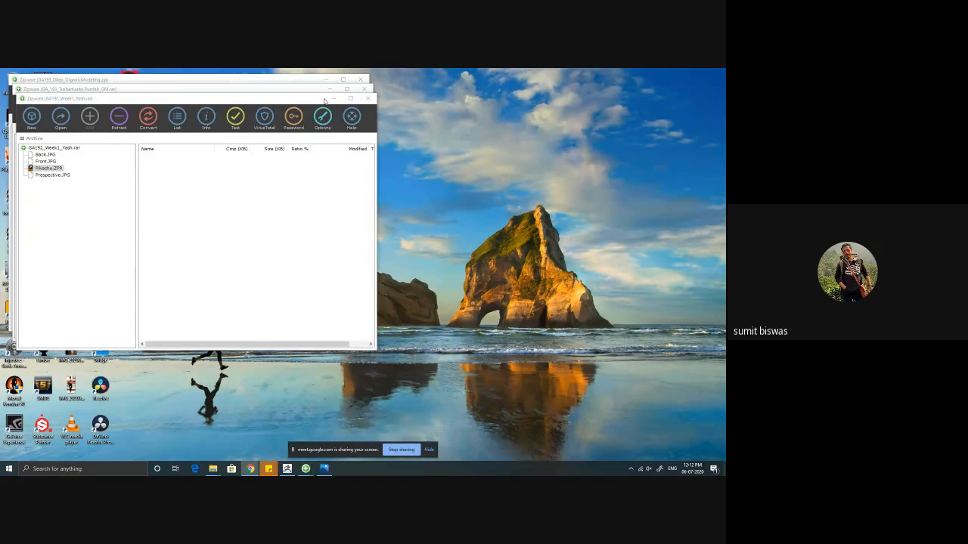
# - Close the three open Zipware archive windows and switch back to ZBrush
pyautogui.click(368, 98)
pyautogui.click(365, 88)
pyautogui.click(361, 79)
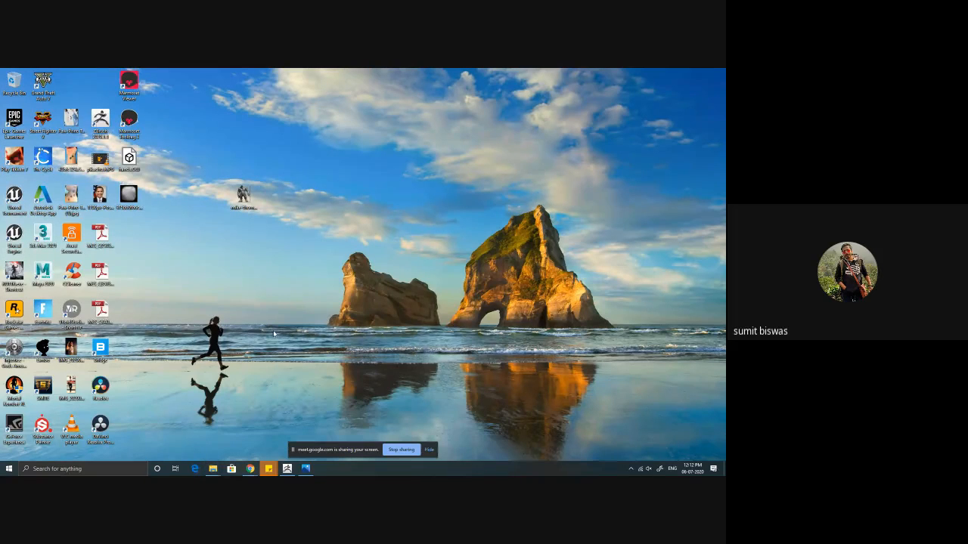
pyautogui.click(286, 468)
# - Check the horned reference image, the ref folder and the Meet window, and return to ZBrush
pyautogui.hotkey('alt', 'Tab')
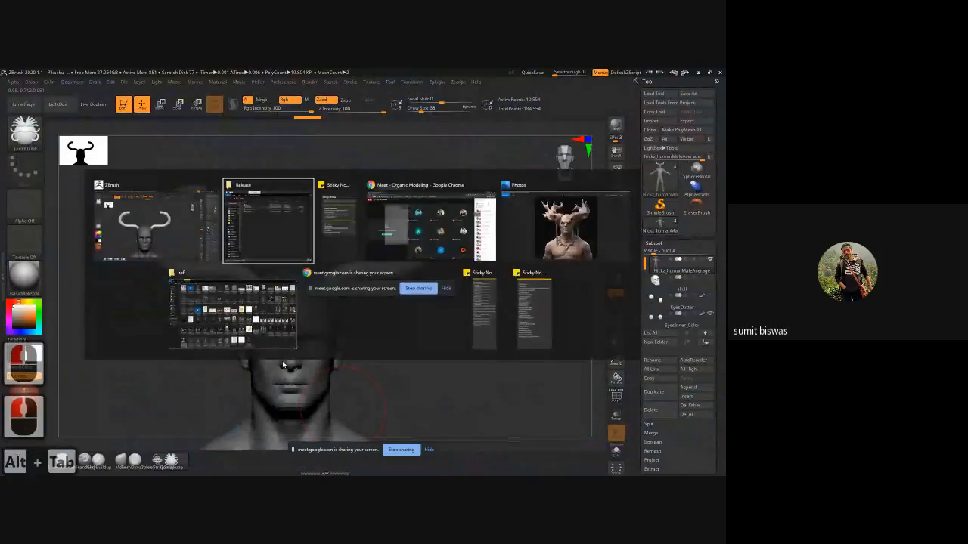
pyautogui.keyDown('alt'); pyautogui.click(531, 245); pyautogui.keyUp('alt')
pyautogui.hotkey('alt', 'Tab')
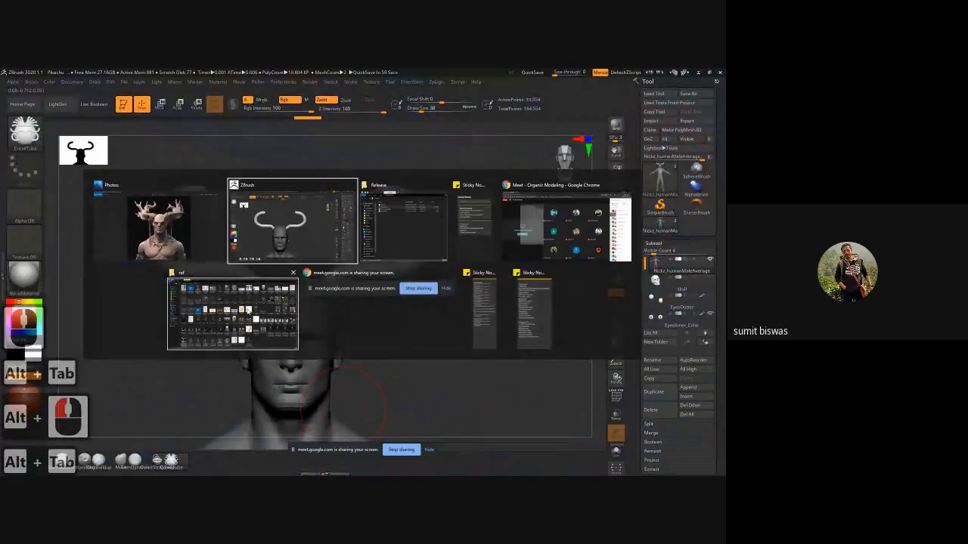
pyautogui.keyDown('alt'); pyautogui.click(247, 308); pyautogui.keyUp('alt')
pyautogui.hotkey('alt', 'Tab')
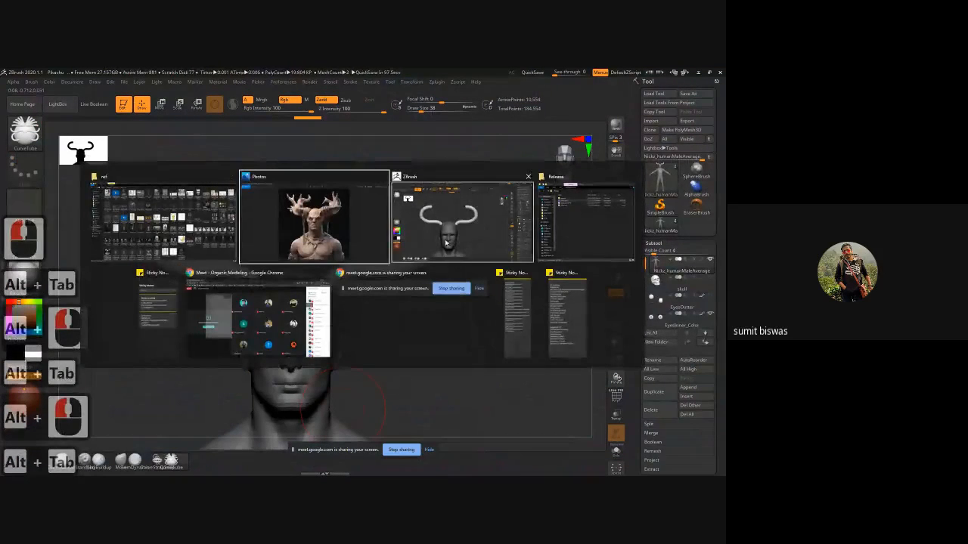
pyautogui.keyDown('alt'); pyautogui.click(265, 322); pyautogui.keyUp('alt')
pyautogui.hotkey('alt', 'Tab')
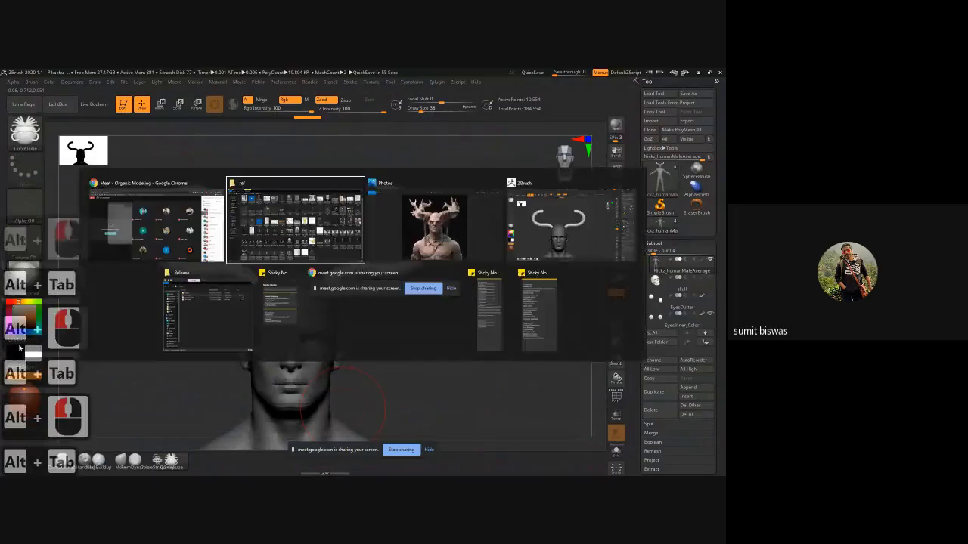
pyautogui.keyDown('alt'); pyautogui.click(419, 239); pyautogui.keyUp('alt')
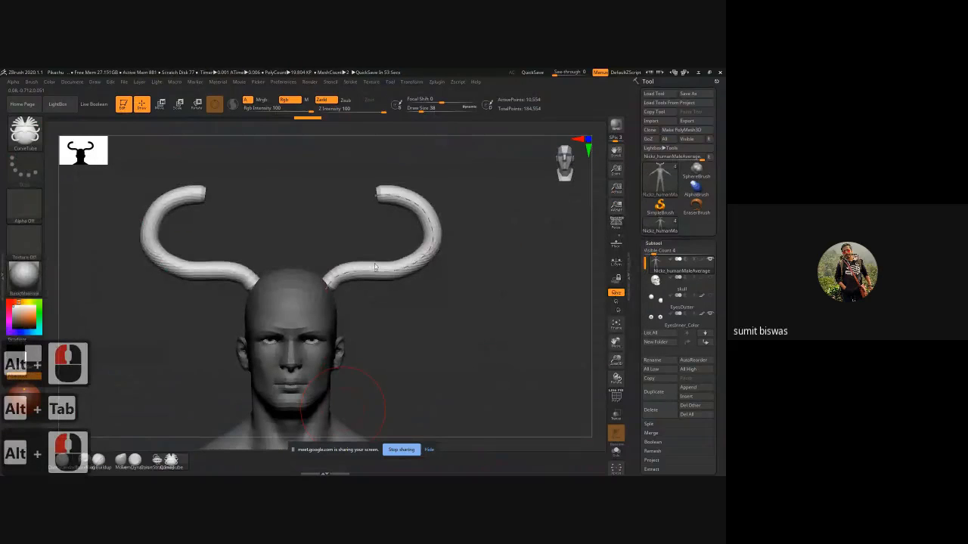
# - Increase the CurveTube draw size to 54 and reapply the tube along the existing horn curves
pyautogui.click(415, 261)
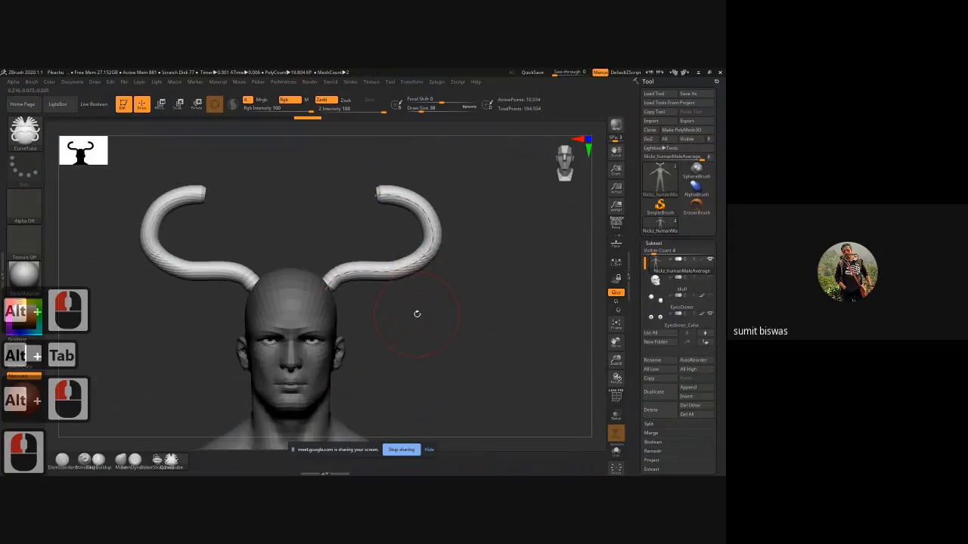
pyautogui.press(']')
pyautogui.press(']')
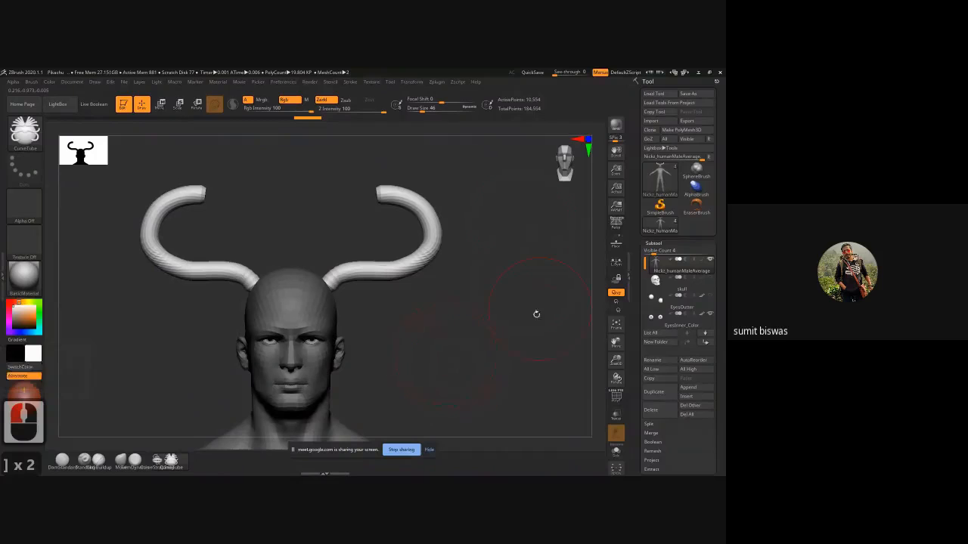
pyautogui.press(']')
pyautogui.press(']')
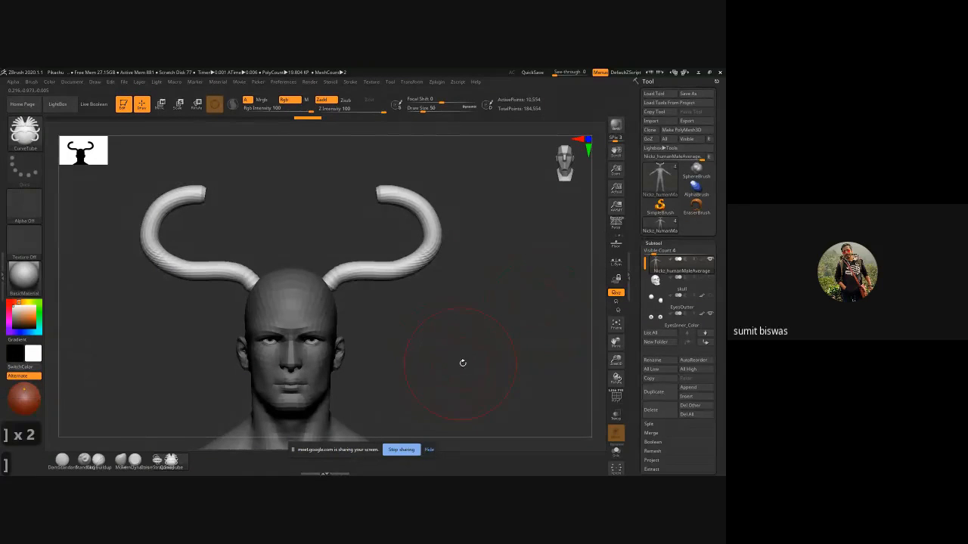
pyautogui.click(367, 270)
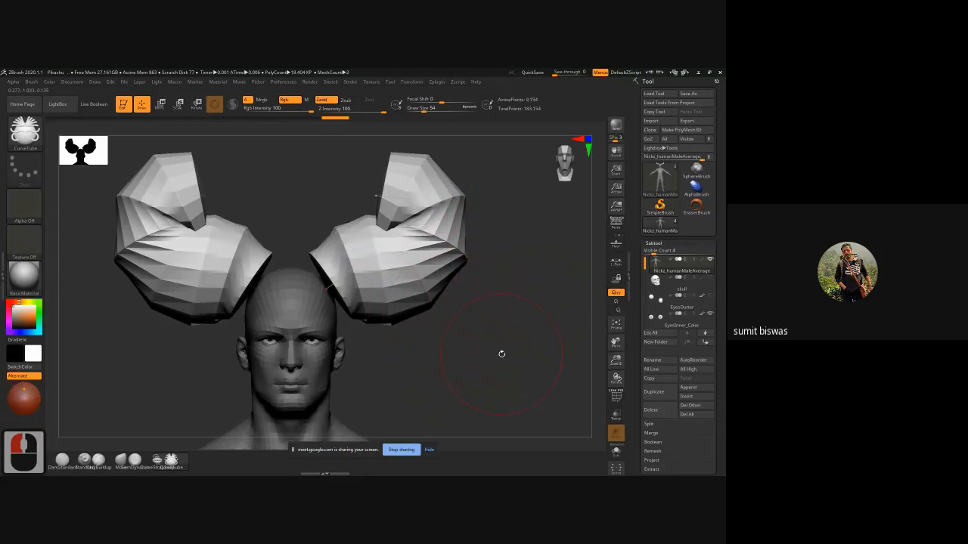
# - Thin the horns by reapplying the tube along their curves at draw size 38 and then 30
pyautogui.press('[')
pyautogui.press('[')
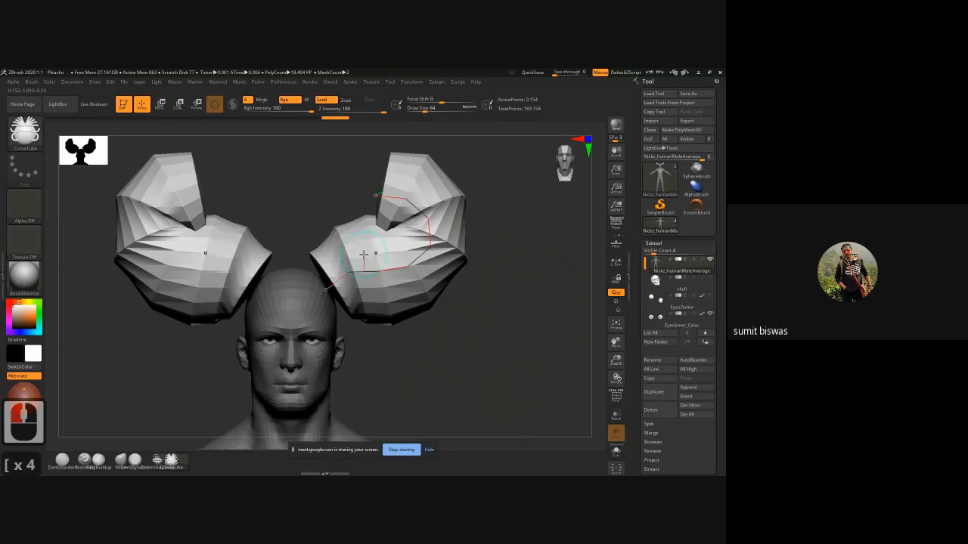
pyautogui.click(366, 272)
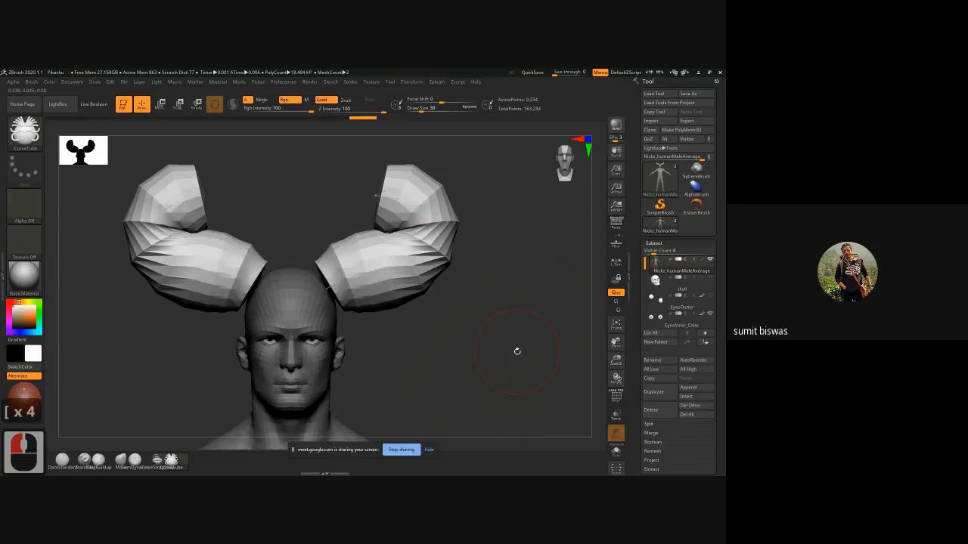
pyautogui.press('[')
pyautogui.press('[')
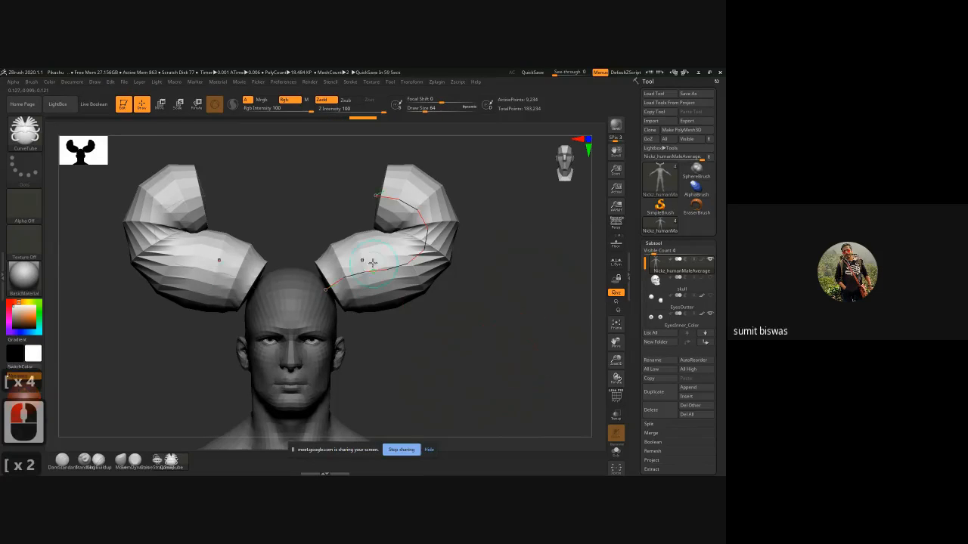
pyautogui.click(369, 272)
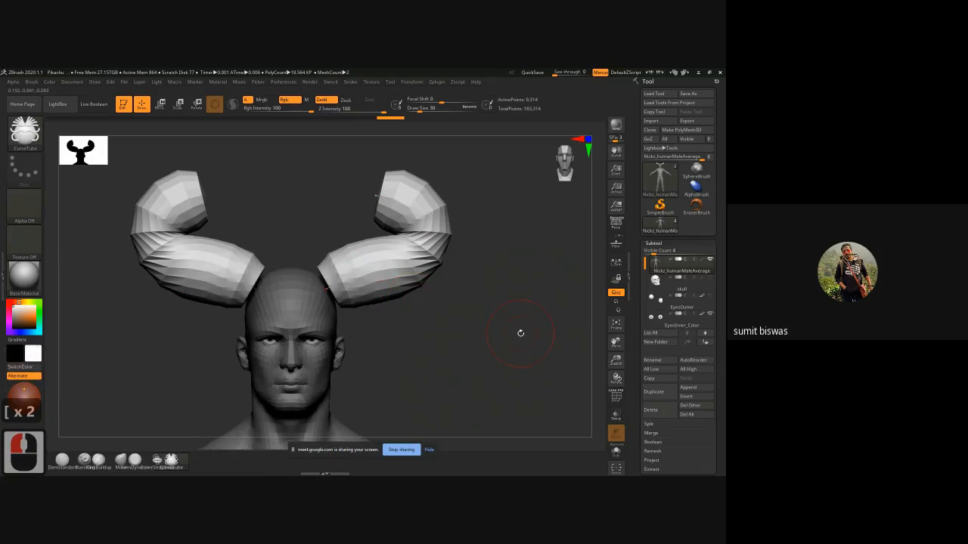
# - Inspect the horns from the back and front, and compare them with the horned reference image
pyautogui.keyDown('alt'); pyautogui.moveTo(519, 294); pyautogui.dragTo(433, 211); pyautogui.keyUp('alt')
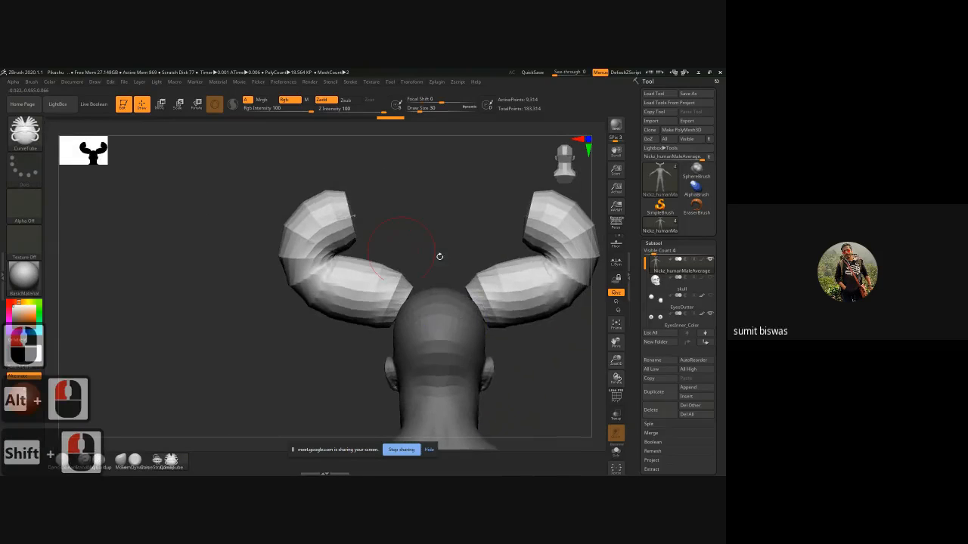
pyautogui.moveTo(284, 350); pyautogui.dragTo(541, 288)
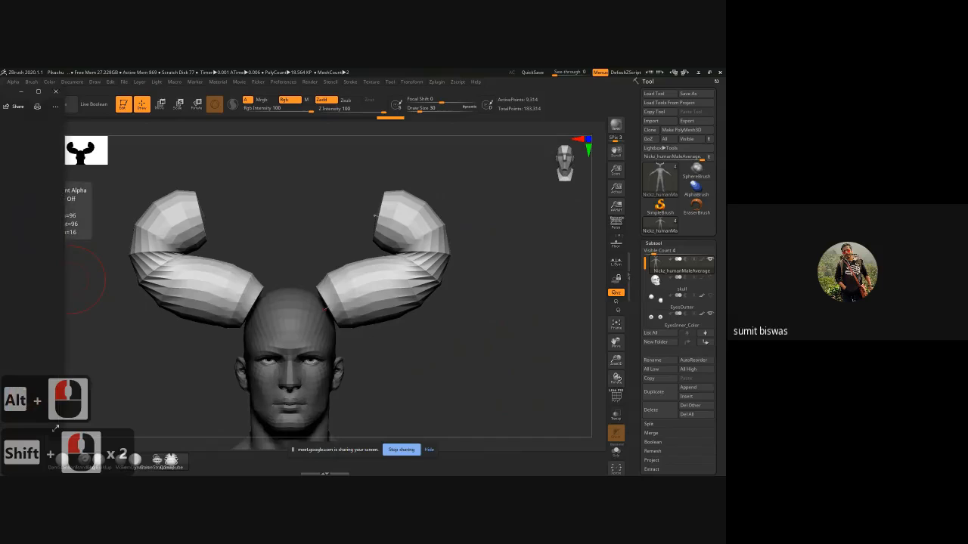
pyautogui.moveTo(1, 118); pyautogui.dragTo(173, 115)
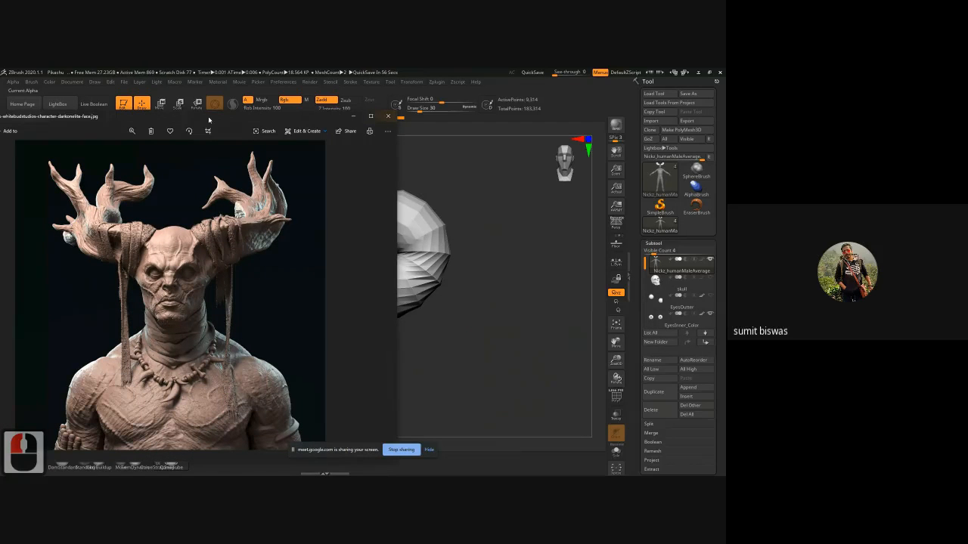
pyautogui.moveTo(209, 120); pyautogui.dragTo(0, 125)
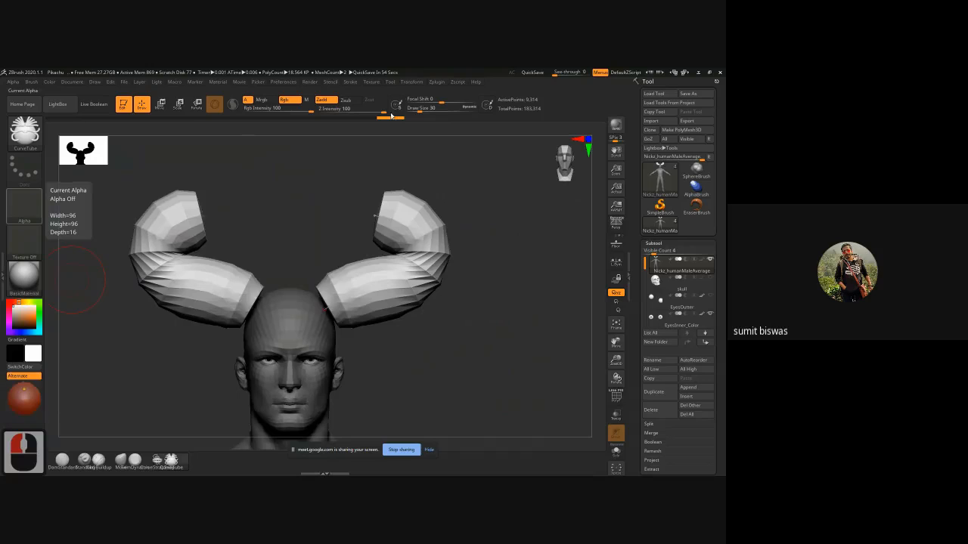
# - Invert the stroke's Curve Falloff graph in the curve modifiers, running from maximum at its start to minimum at its end
pyautogui.click(351, 82)
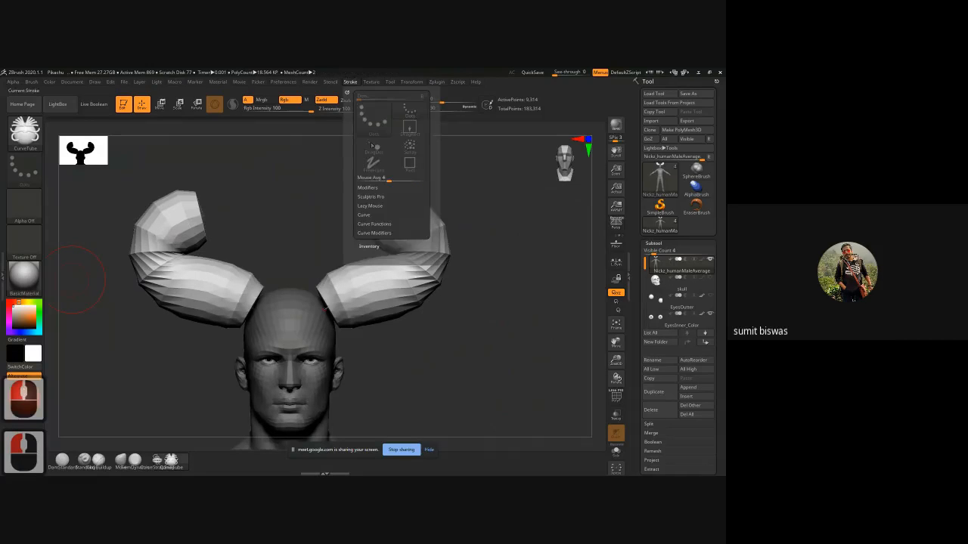
pyautogui.click(364, 215)
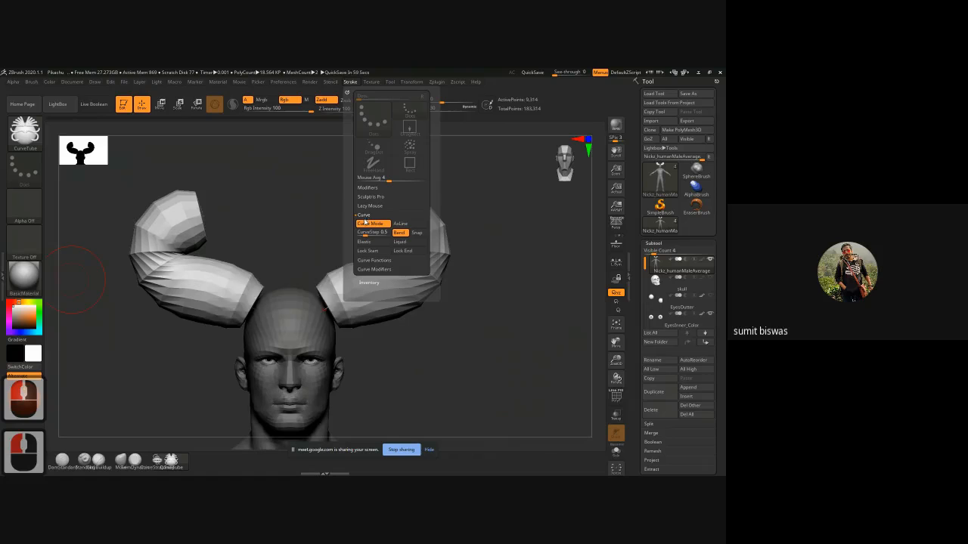
pyautogui.click(374, 260)
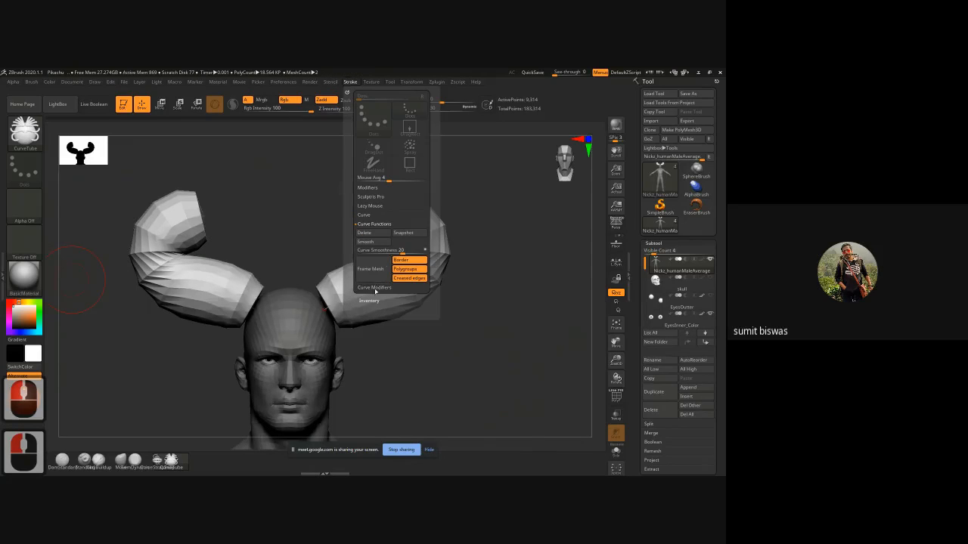
pyautogui.click(374, 288)
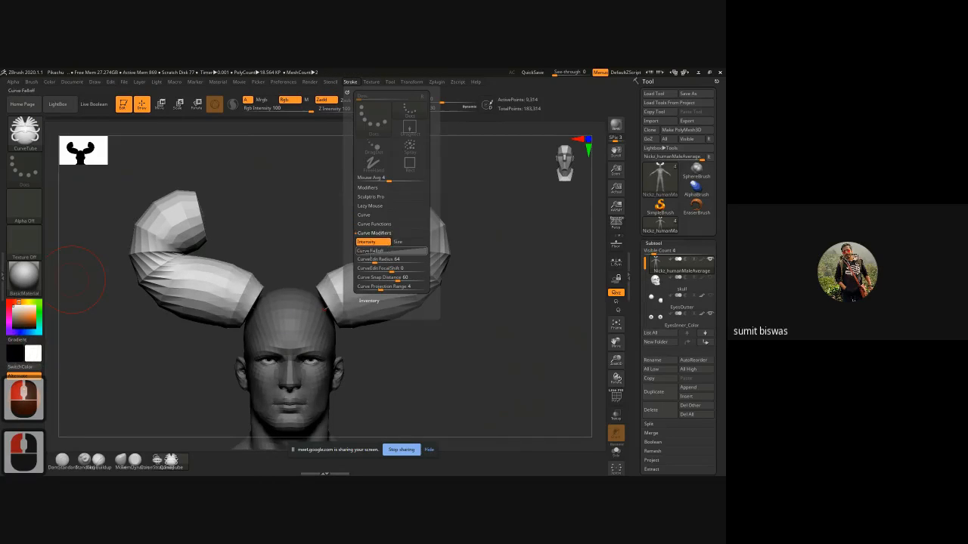
pyautogui.click(375, 224)
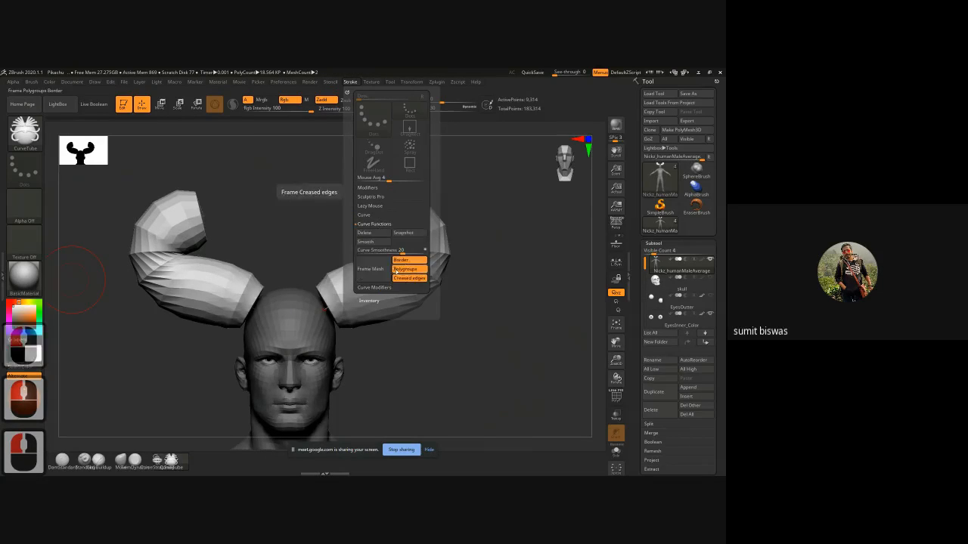
pyautogui.click(374, 287)
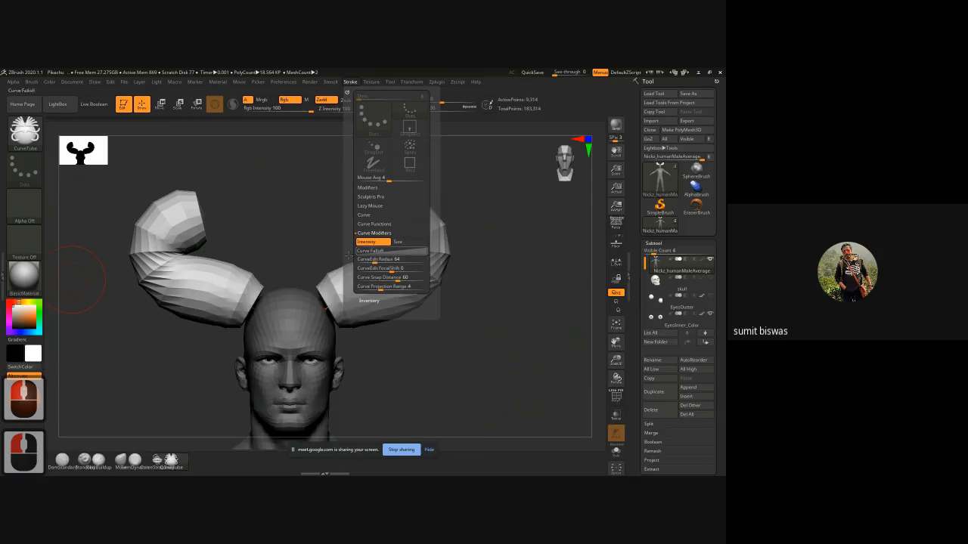
pyautogui.click(370, 250)
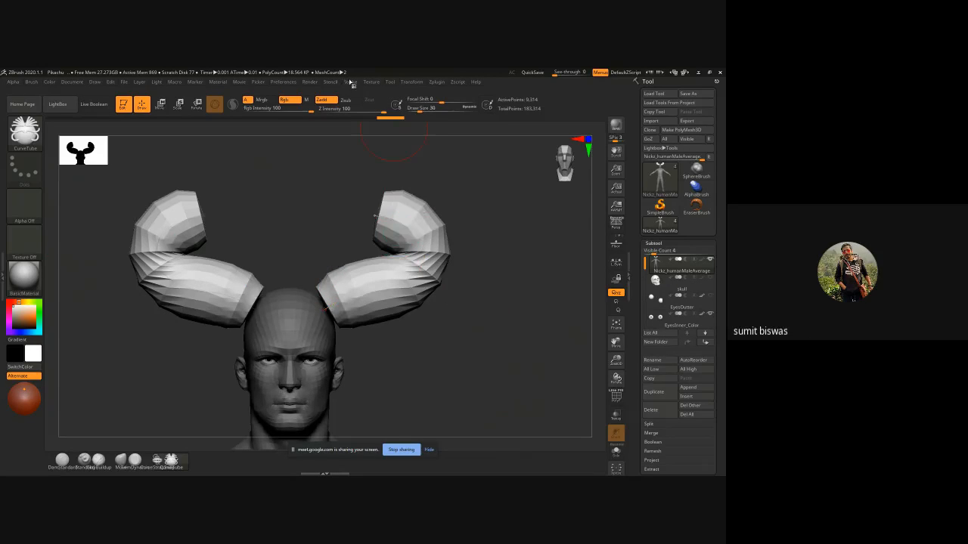
pyautogui.click(350, 82)
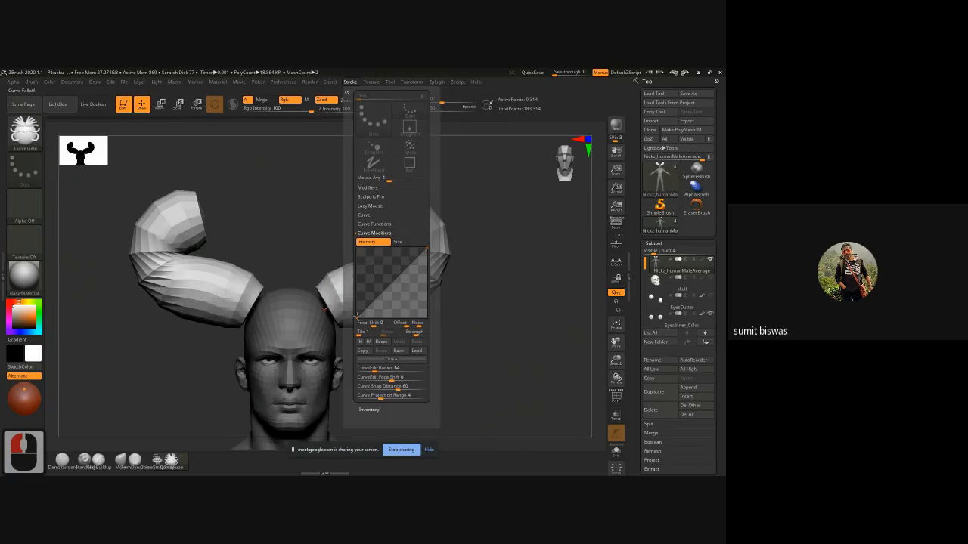
pyautogui.moveTo(356, 314); pyautogui.dragTo(360, 248)
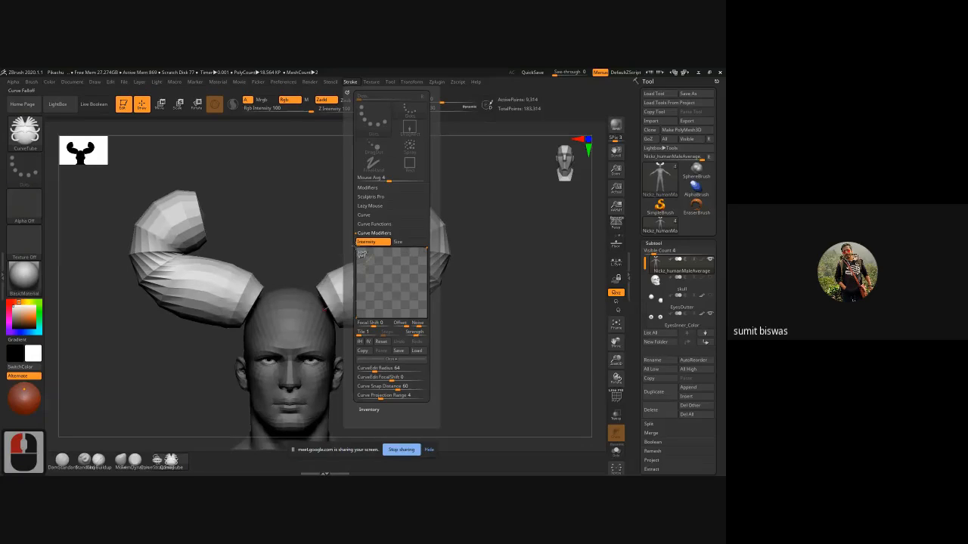
pyautogui.moveTo(424, 249); pyautogui.dragTo(426, 318)
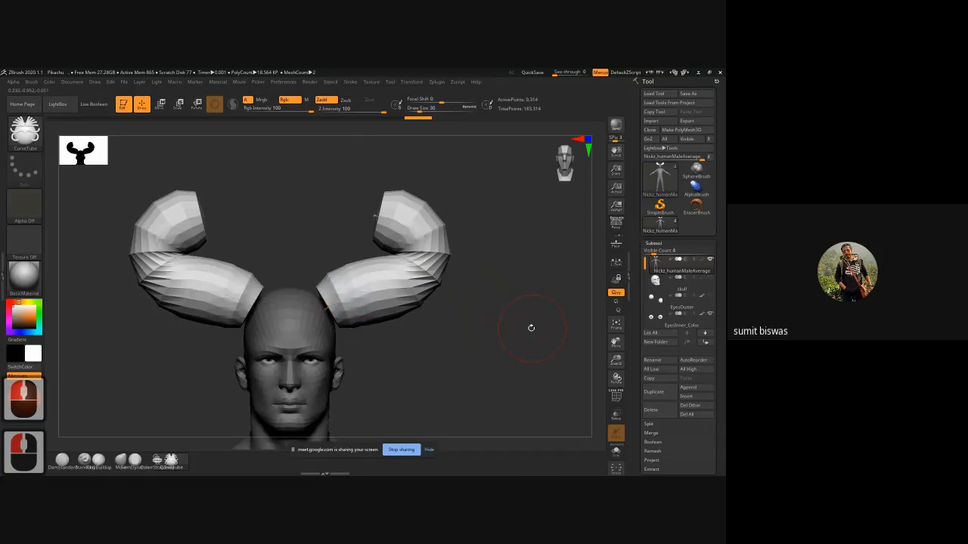
# - Undo the horn thickness changes back to the thin curling tubes
pyautogui.hotkey('ctrl', 'z')
pyautogui.hotkey('ctrl', 'z')
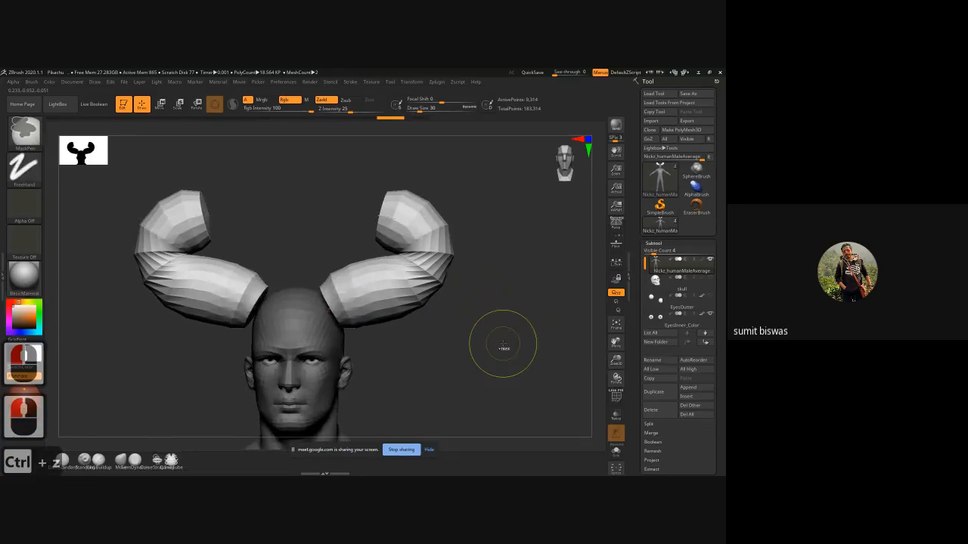
pyautogui.hotkey('ctrl', 'z')
pyautogui.hotkey('ctrl', 'z')
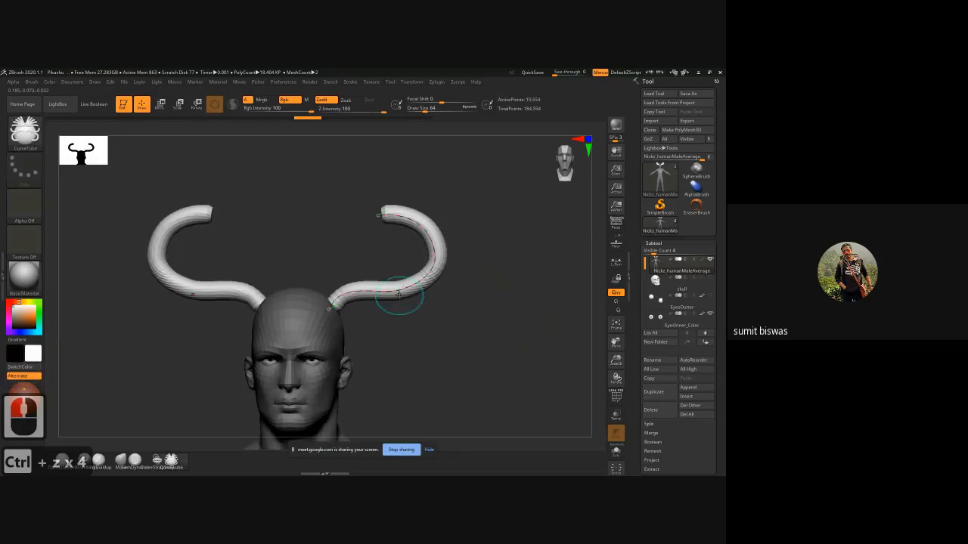
pyautogui.hotkey('ctrl', 'z')
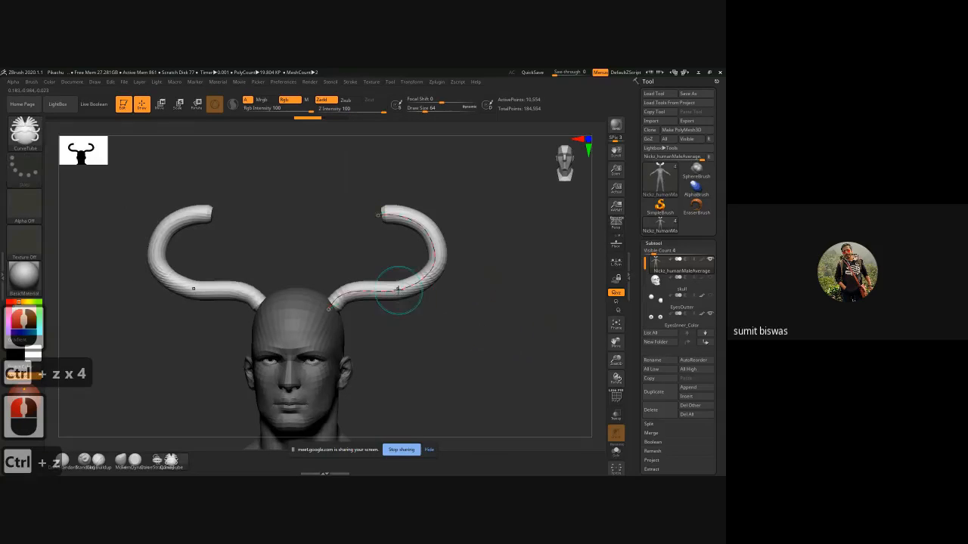
pyautogui.hotkey('ctrl', 'z')
# - Reapply the horn tubes at draw size 30, and undo back to the head without horns
pyautogui.moveTo(506, 329)
pyautogui.mouseDown()
pyautogui.moveTo(429, 330)
pyautogui.moveTo(509, 333)
pyautogui.mouseUp()
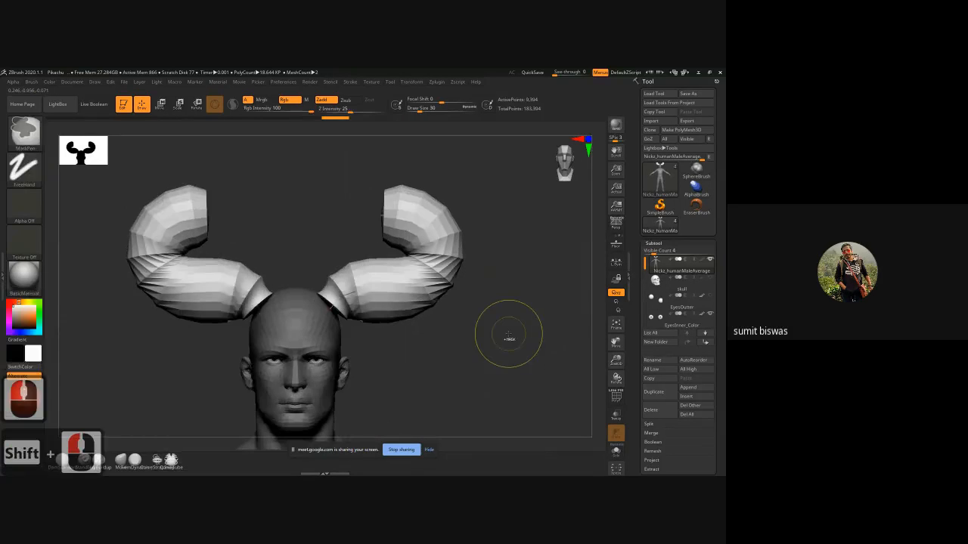
pyautogui.hotkey('ctrl', 'z')
pyautogui.hotkey('ctrl', 'z')
pyautogui.hotkey('ctrl', 'z')
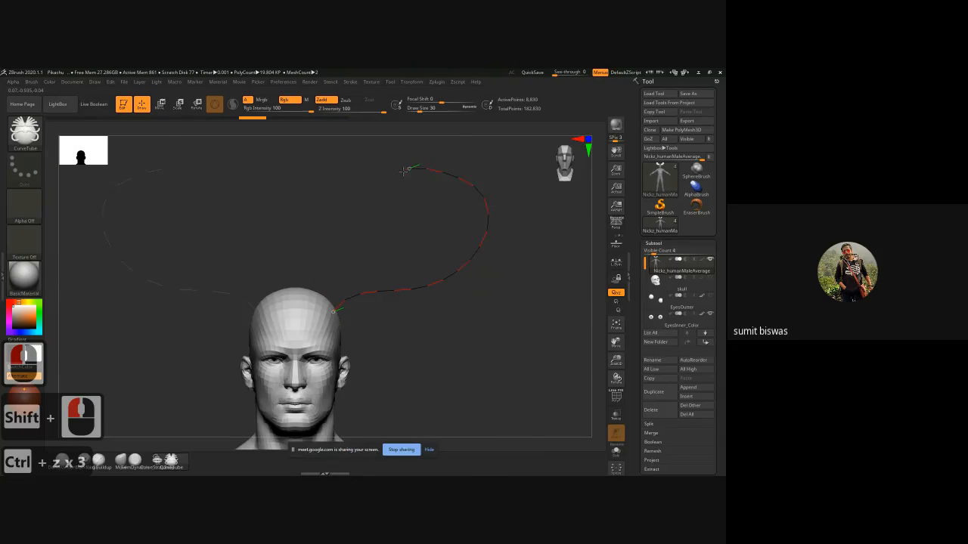
# - Try redrawing the mirrored horns as thick curling tubes at draw size 30, and undo the stroke
pyautogui.moveTo(404, 172); pyautogui.dragTo(403, 172)
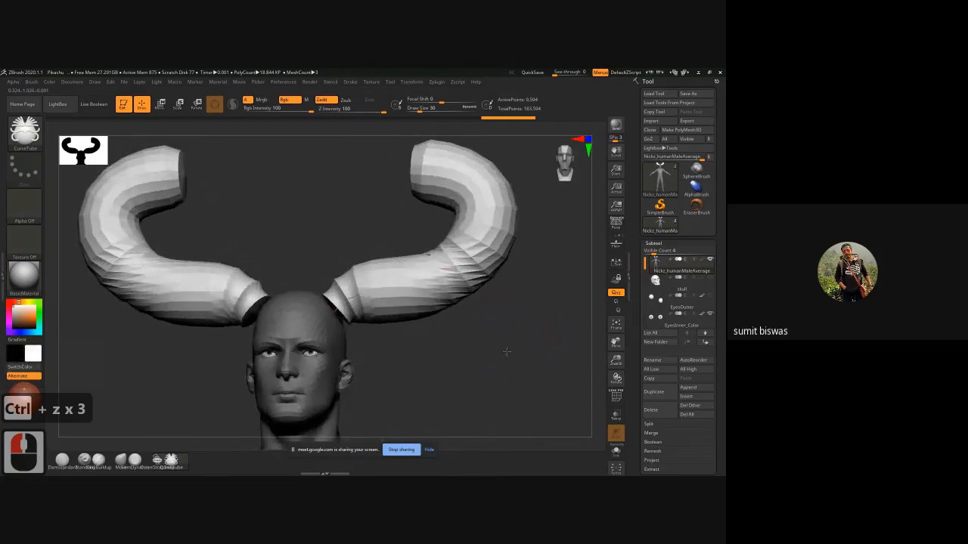
pyautogui.hotkey('ctrl', 'z')
# - Reset the stroke's Curve Falloff graph in the curve modifiers
pyautogui.click(350, 81)
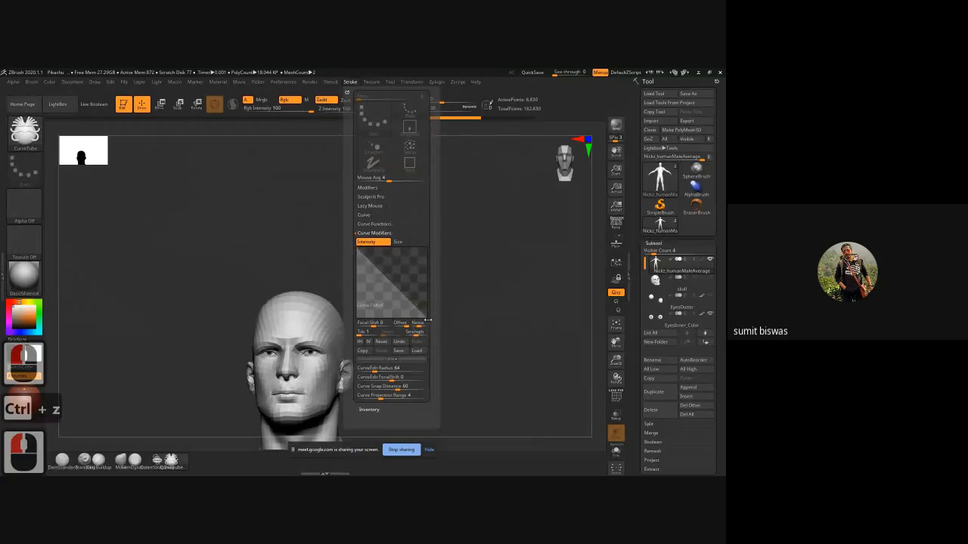
pyautogui.click(398, 243)
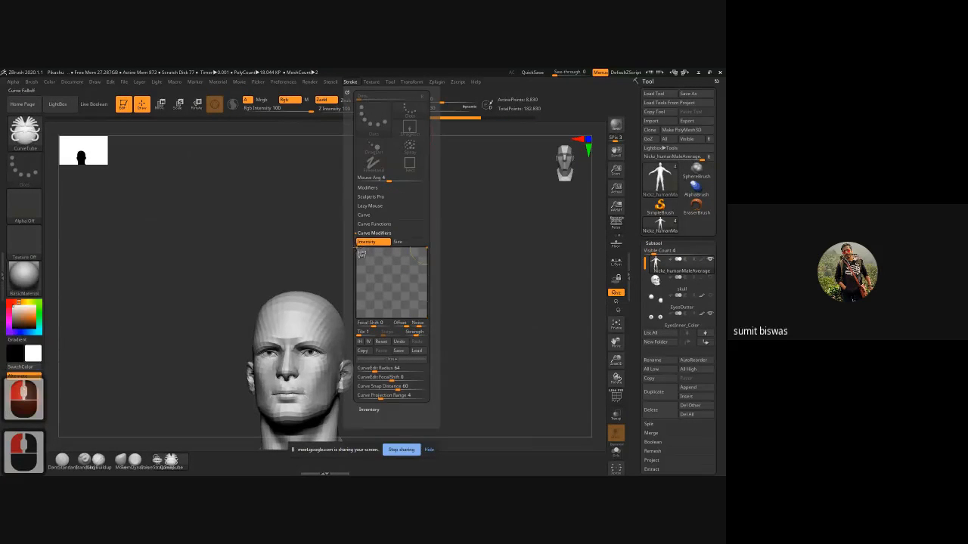
pyautogui.click(380, 341)
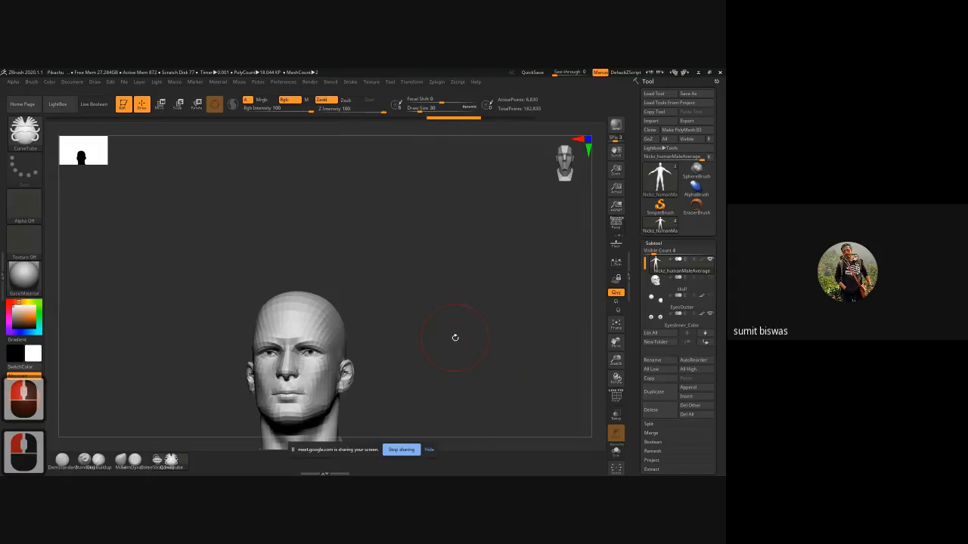
# - Try two upward-curling mirrored horn strokes from the side of the head, undoing each one
pyautogui.moveTo(336, 311); pyautogui.dragTo(428, 297)
pyautogui.moveTo(425, 192); pyautogui.dragTo(428, 191)
pyautogui.moveTo(484, 355); pyautogui.dragTo(502, 332)
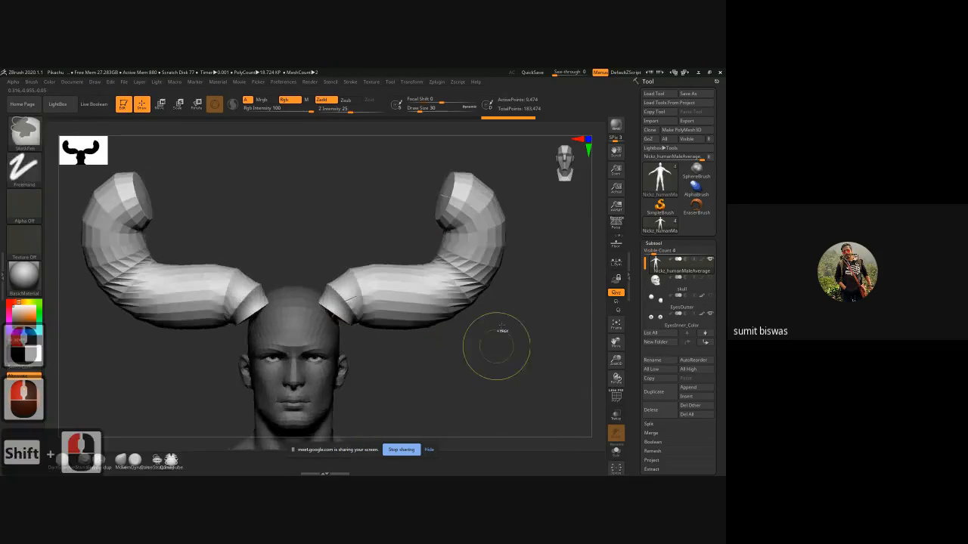
pyautogui.hotkey('ctrl', 'z')
pyautogui.moveTo(436, 197); pyautogui.dragTo(339, 314)
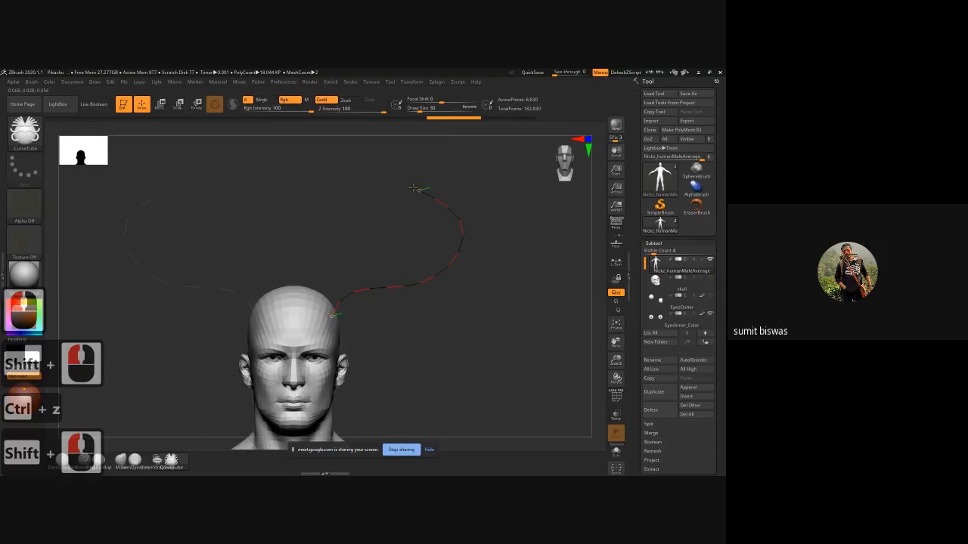
pyautogui.click(414, 189)
pyautogui.hotkey('ctrl', 'z')
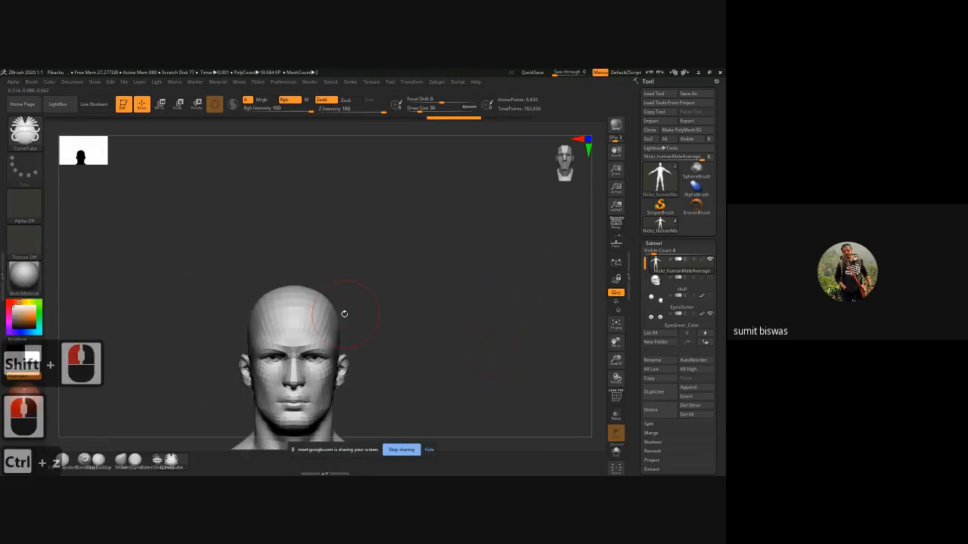
# - Try a shorter, outward-bending horn stroke, and undo back to the bare head
pyautogui.moveTo(439, 292); pyautogui.dragTo(471, 251)
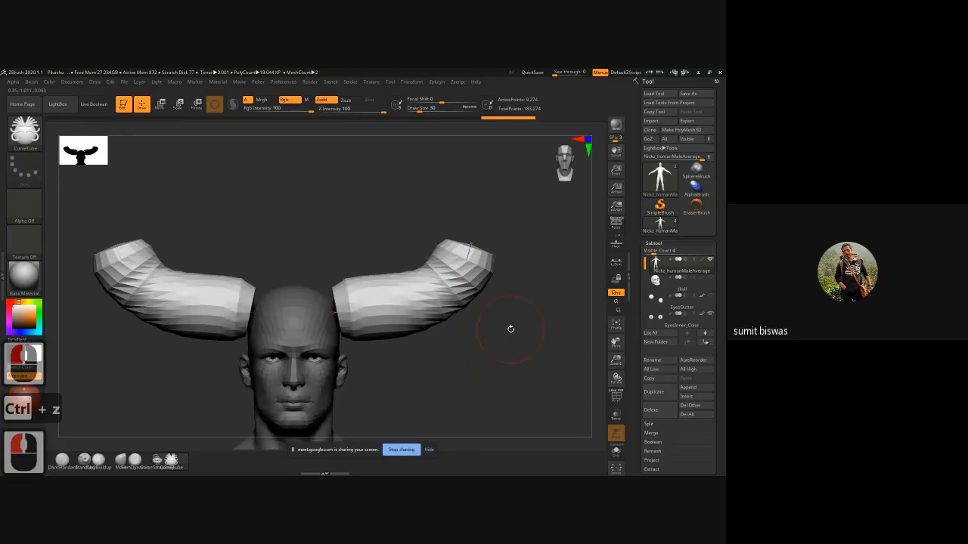
pyautogui.hotkey('ctrl', 'z')
pyautogui.hotkey('ctrl', 'z')
pyautogui.hotkey('ctrl', 'z')
pyautogui.hotkey('ctrl', 'z')
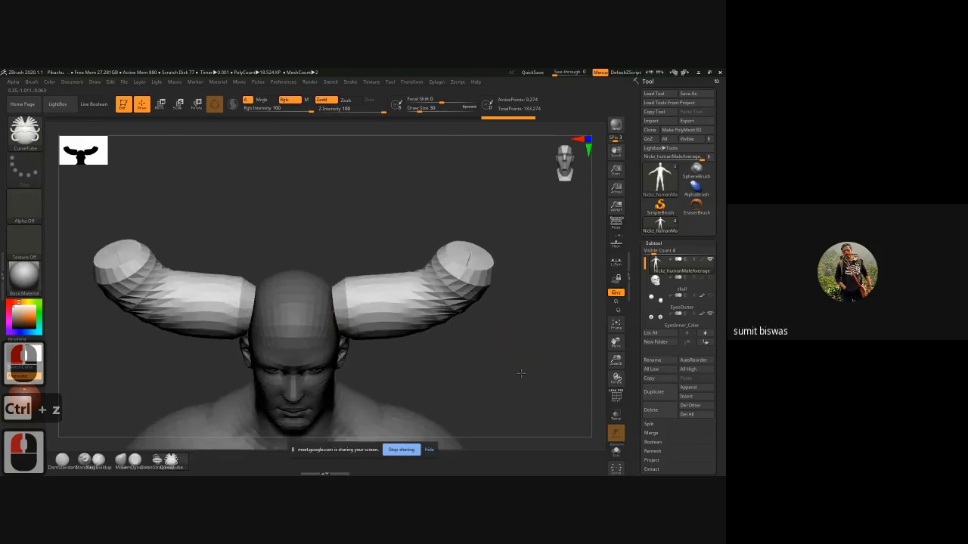
pyautogui.hotkey('ctrl', 'z')
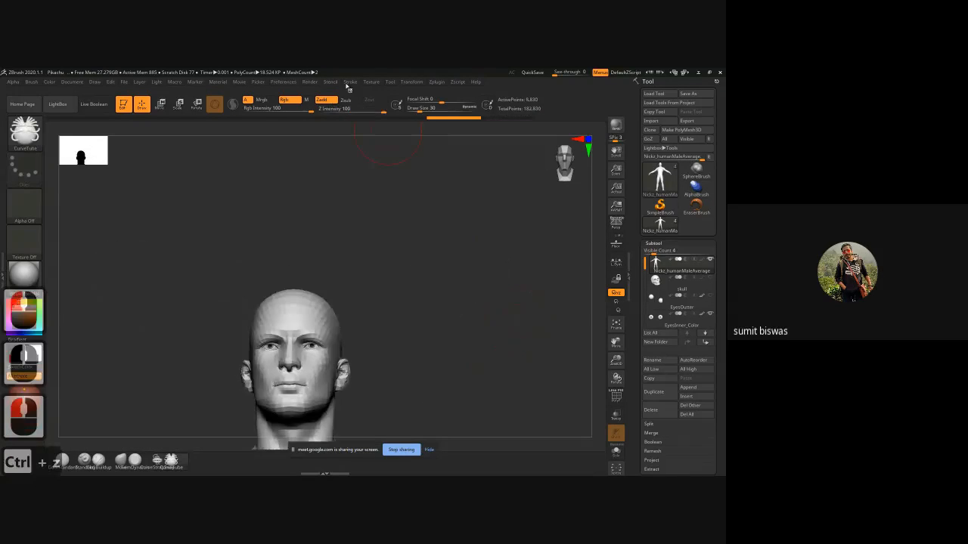
# - Enable Size in the curve modifiers and shape Curve Falloff to descend from maximum at the start to minimum at the end
pyautogui.click(350, 81)
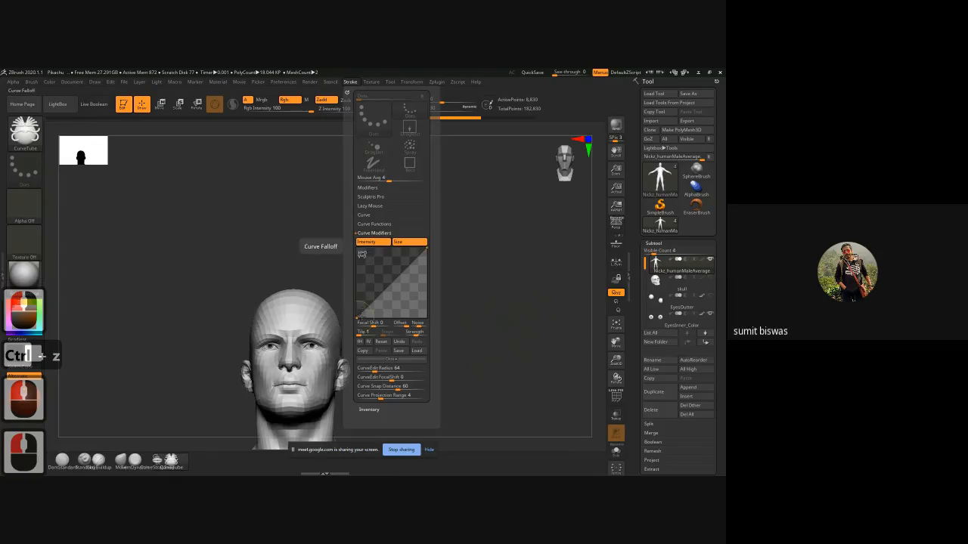
pyautogui.moveTo(357, 317); pyautogui.dragTo(355, 251)
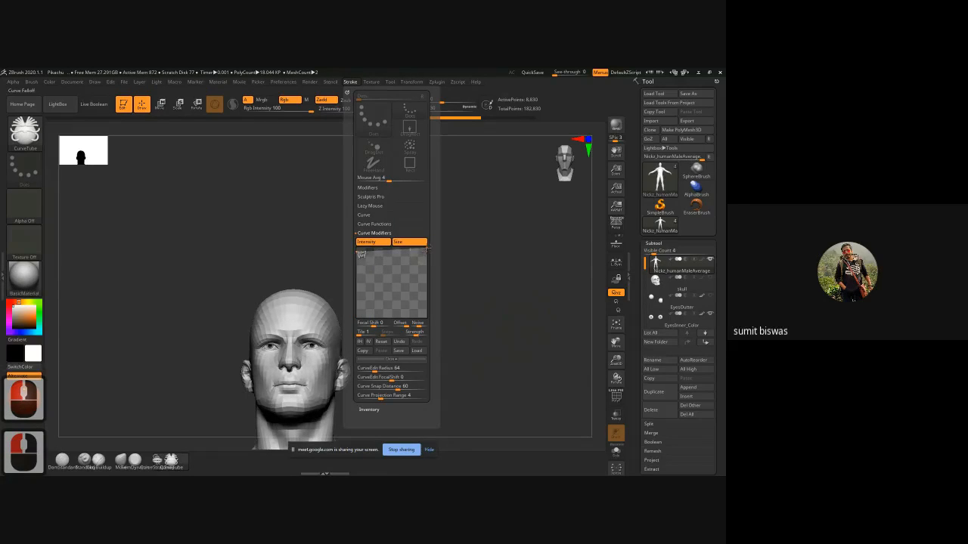
pyautogui.moveTo(427, 248); pyautogui.dragTo(427, 316)
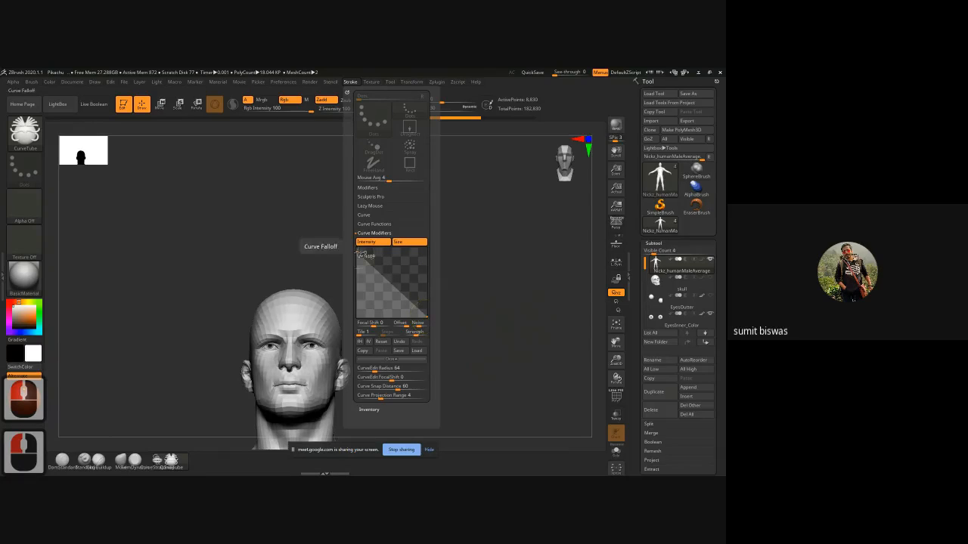
pyautogui.moveTo(357, 252); pyautogui.dragTo(356, 248)
# - Draw mirrored CurveTube horns at draw size 30 in front view, running outward from the head and curling up to pointed tips
pyautogui.moveTo(492, 301); pyautogui.dragTo(492, 315)
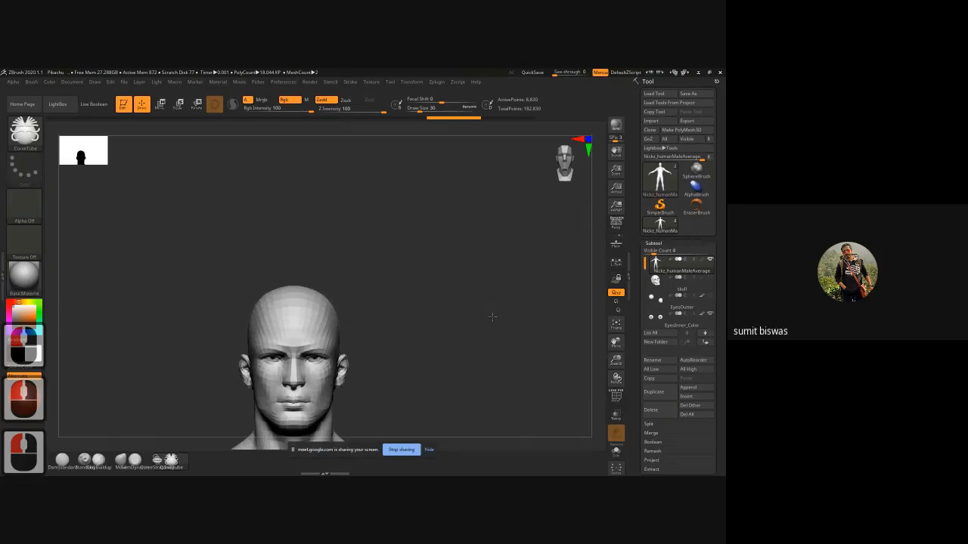
pyautogui.moveTo(449, 266); pyautogui.dragTo(425, 208)
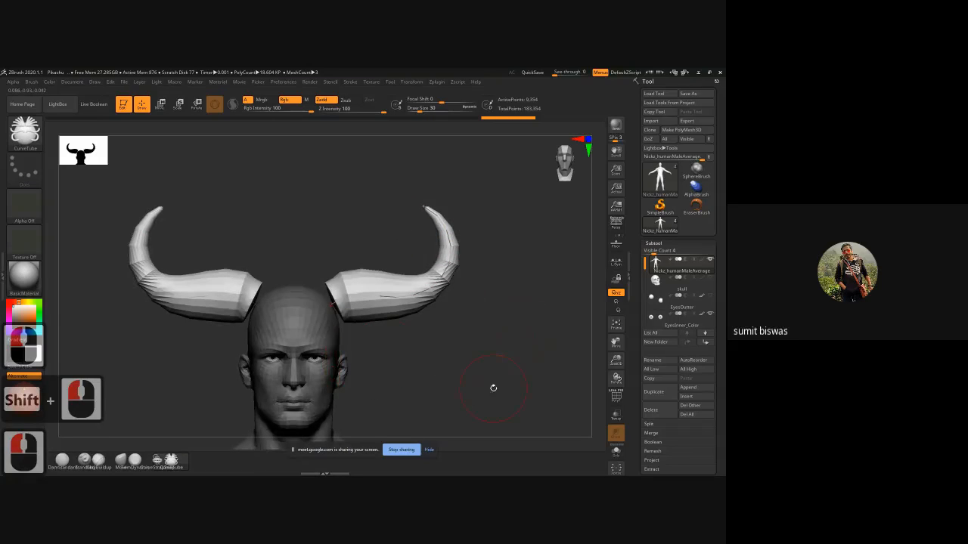
pyautogui.moveTo(489, 367)
pyautogui.mouseDown()
pyautogui.moveTo(461, 363)
pyautogui.moveTo(502, 365)
pyautogui.mouseUp()
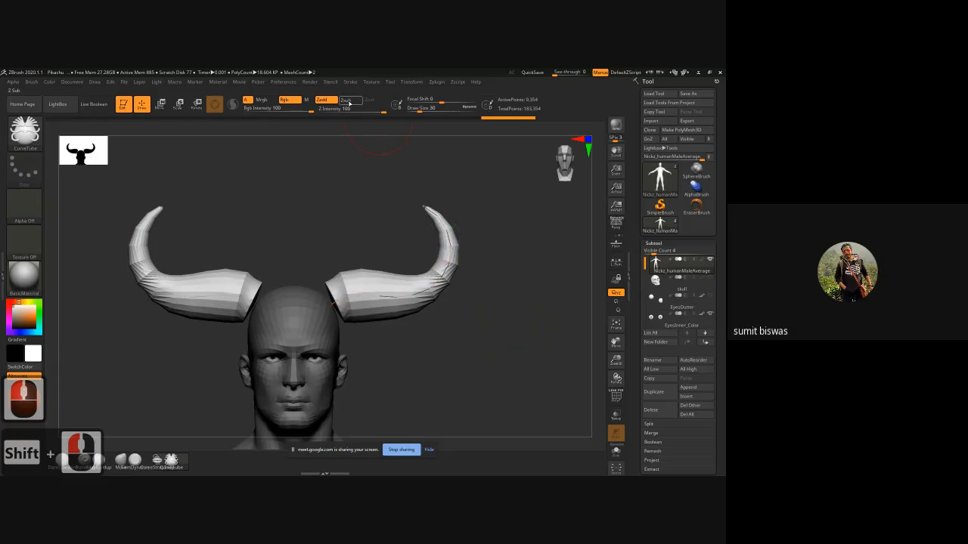
# - Lower the start and raise the end of the Curve Falloff graph, and update the horns with the gentler taper
pyautogui.click(350, 82)
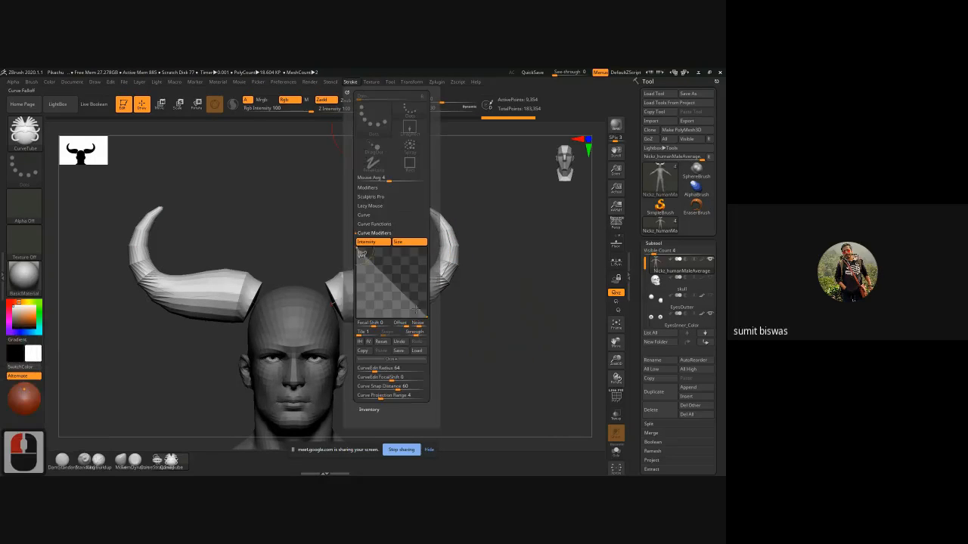
pyautogui.click(362, 254)
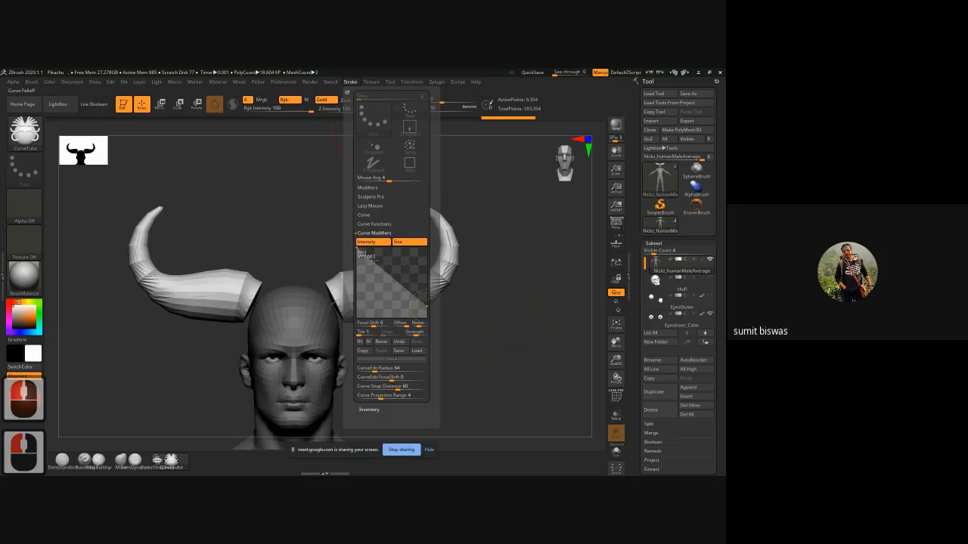
pyautogui.moveTo(358, 249); pyautogui.dragTo(387, 281)
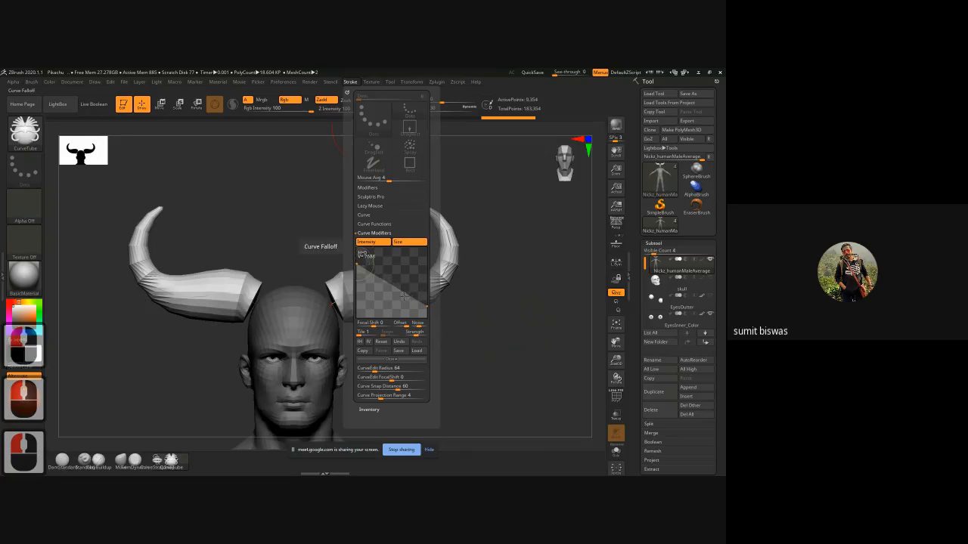
pyautogui.click(398, 294)
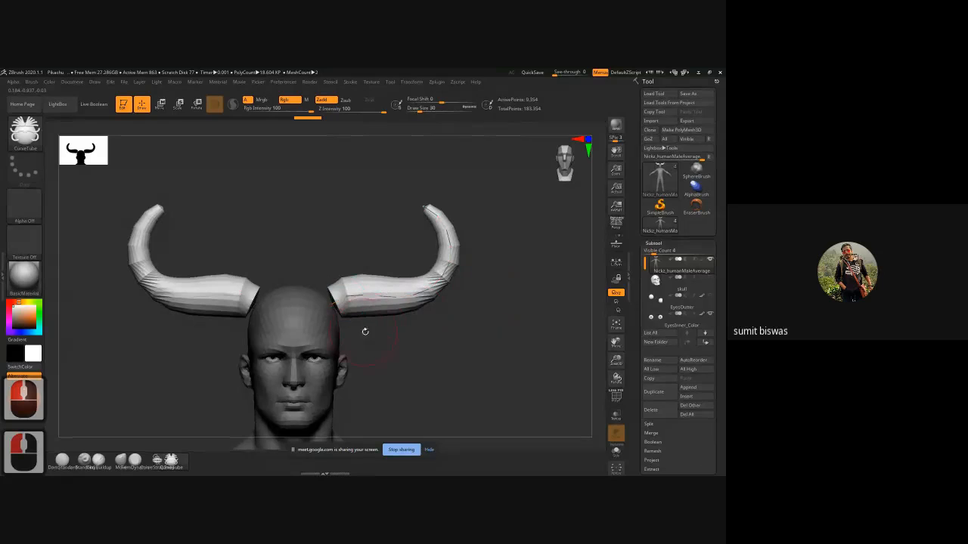
# - Check the horns' placement from the side and the front with the Move gizmo active
pyautogui.keyDown('shift'); pyautogui.moveTo(446, 337); pyautogui.dragTo(318, 304); pyautogui.keyUp('shift')
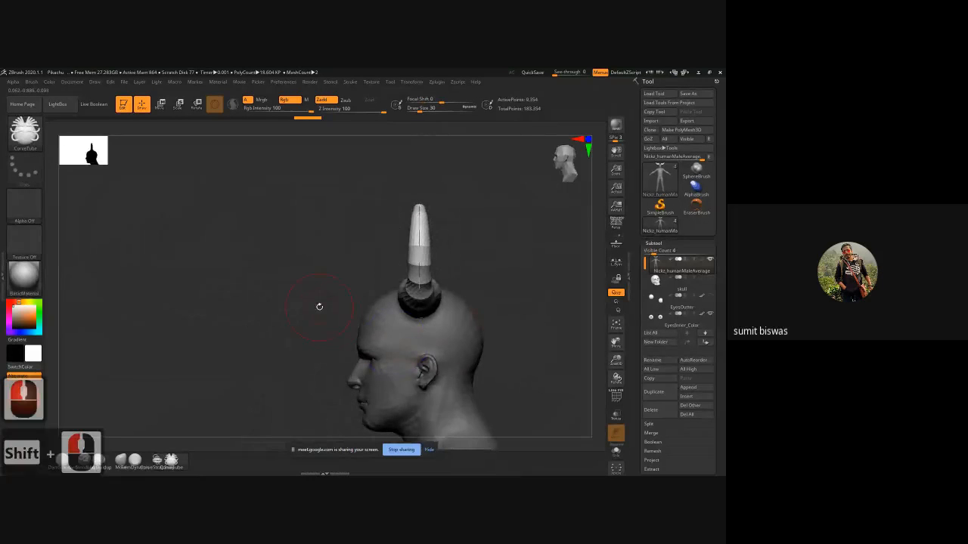
pyautogui.press('w')
pyautogui.moveTo(442, 296); pyautogui.dragTo(447, 297)
pyautogui.keyDown('shift'); pyautogui.moveTo(305, 293); pyautogui.dragTo(476, 348); pyautogui.keyUp('shift')
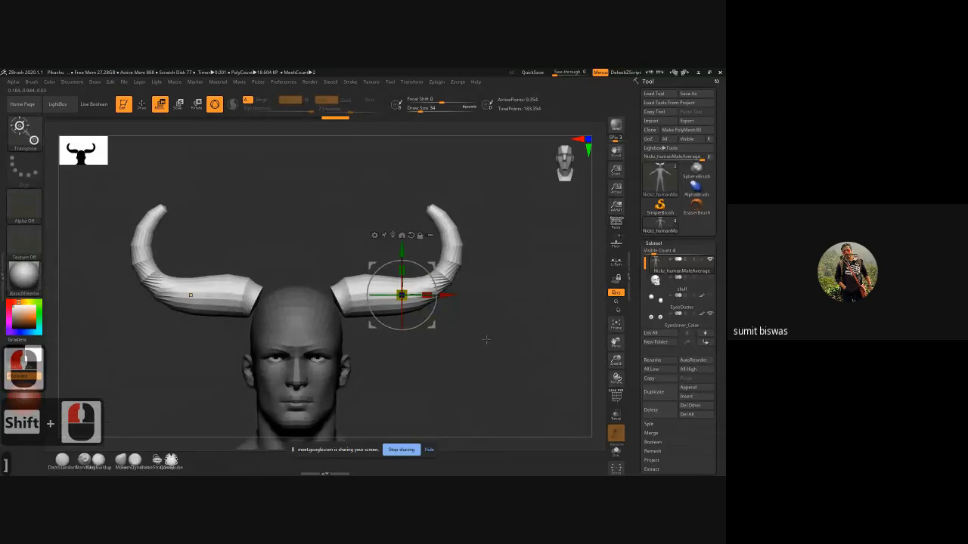
# - Return to Draw mode, increase the draw size to 42, and reapply it to the horn curve to thicken the horns
pyautogui.press(']')
pyautogui.press(']')
pyautogui.press('q')
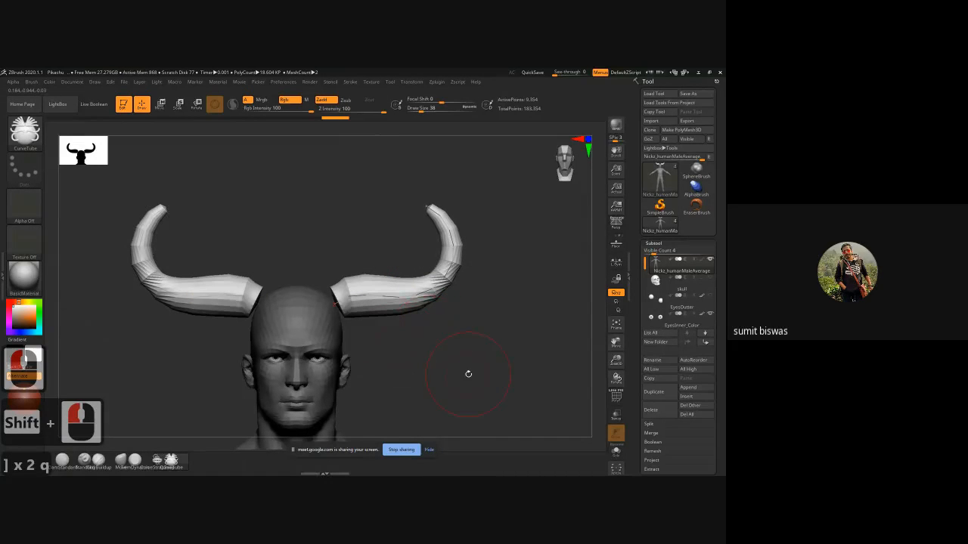
pyautogui.press(']')
pyautogui.click(385, 295)
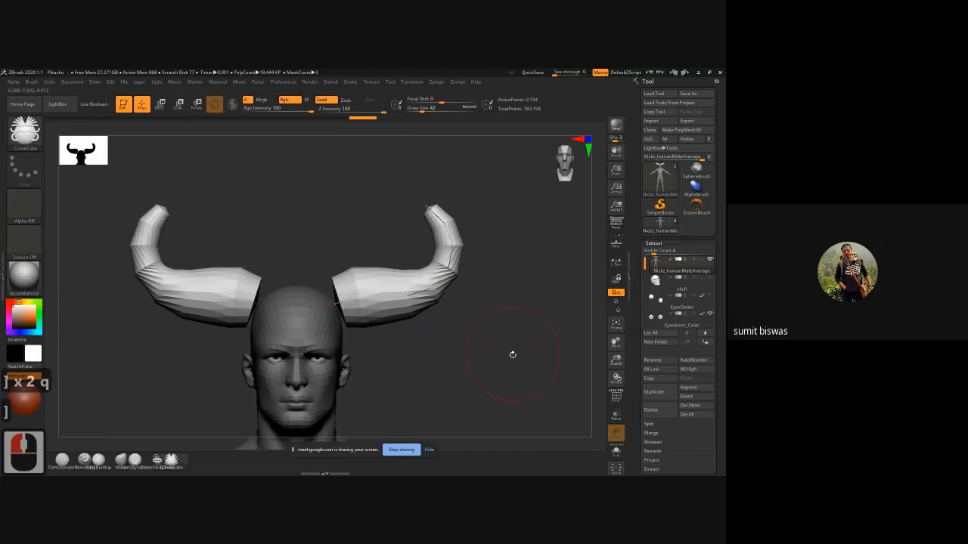
pyautogui.moveTo(520, 351); pyautogui.dragTo(459, 344)
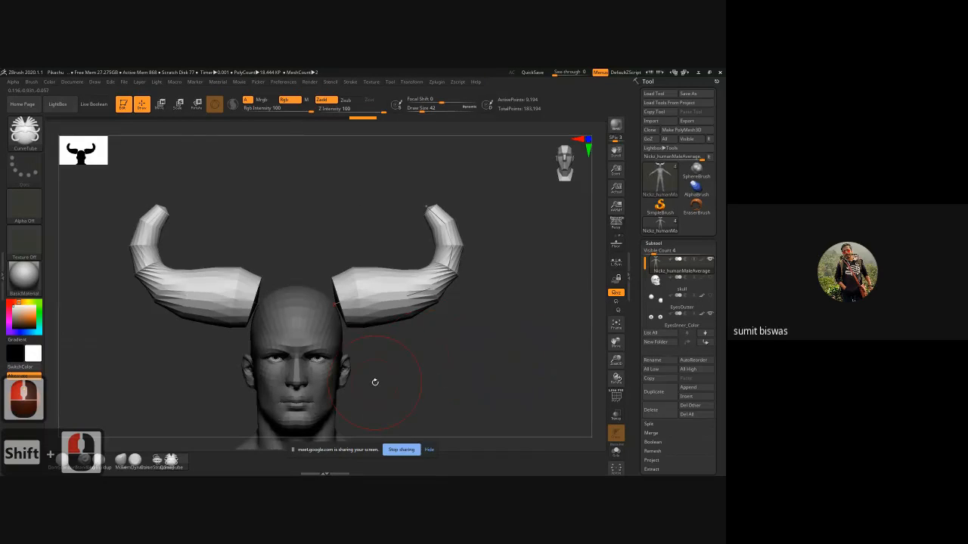
# - Clear the active horn curve and split the unmasked horns from the masked head into a separate subtool
pyautogui.press('ctrl')
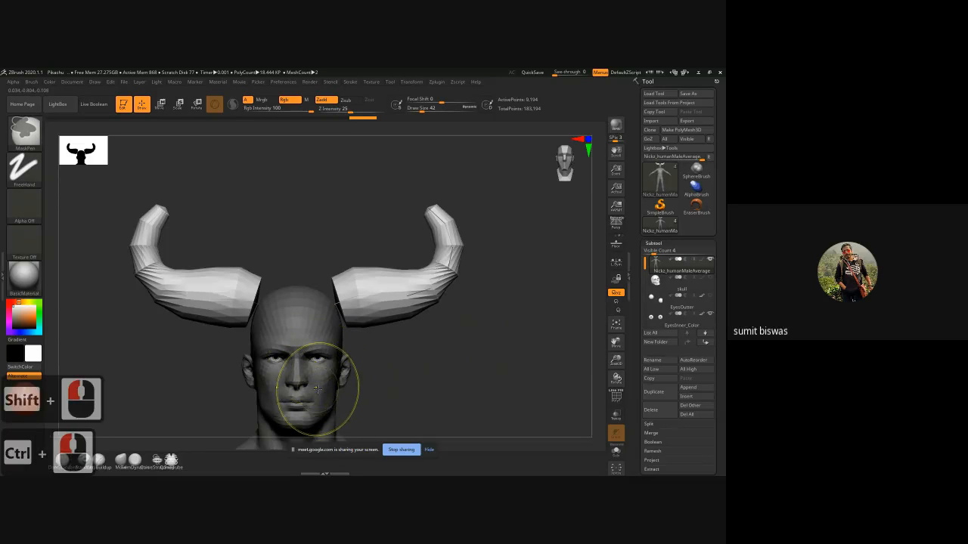
pyautogui.press('alt')
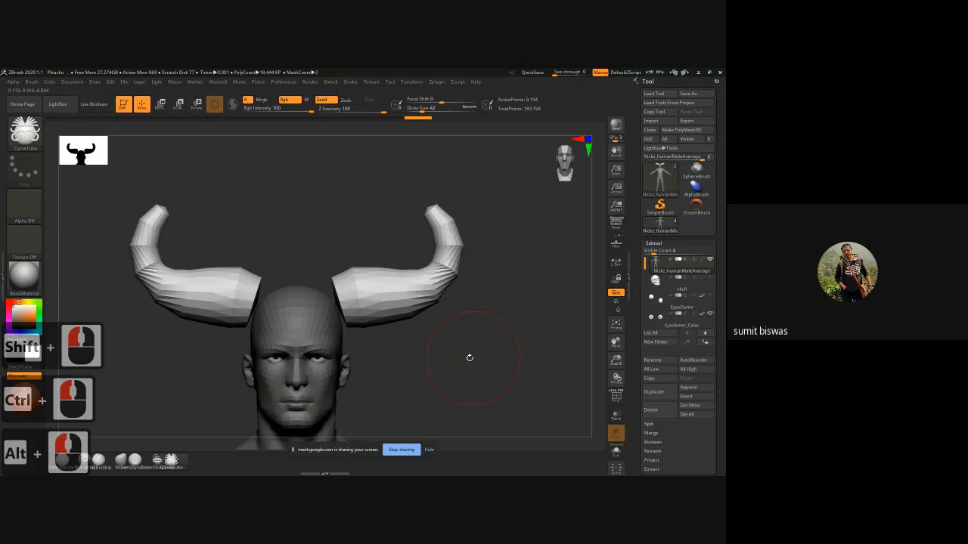
pyautogui.moveTo(469, 357)
pyautogui.mouseDown()
pyautogui.moveTo(438, 353)
pyautogui.moveTo(460, 356)
pyautogui.moveTo(465, 340)
pyautogui.mouseUp()
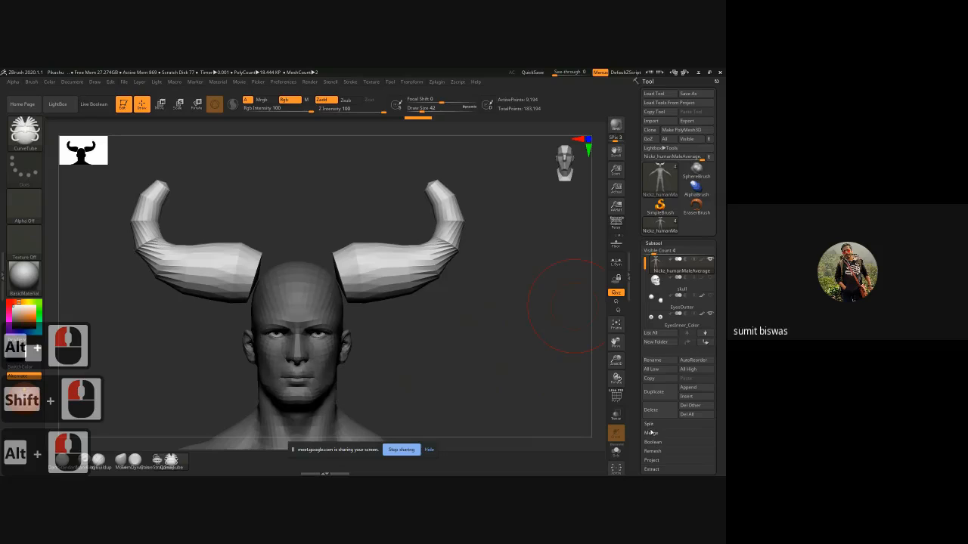
pyautogui.moveTo(650, 432); pyautogui.dragTo(634, 363)
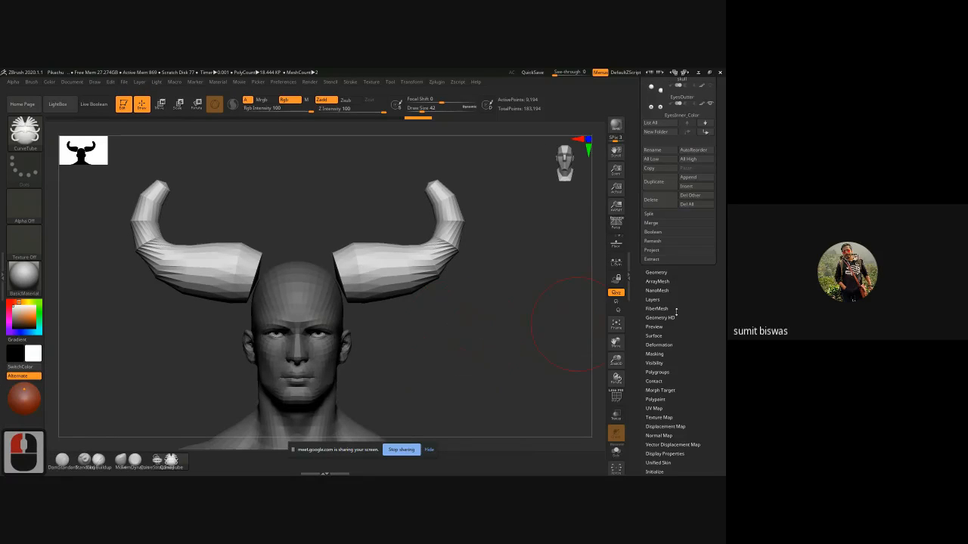
pyautogui.click(648, 214)
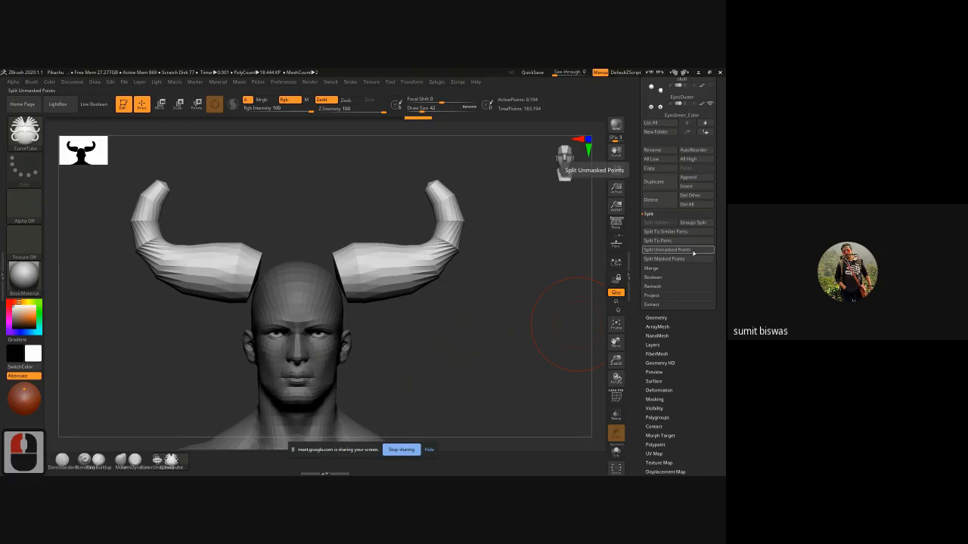
pyautogui.click(672, 259)
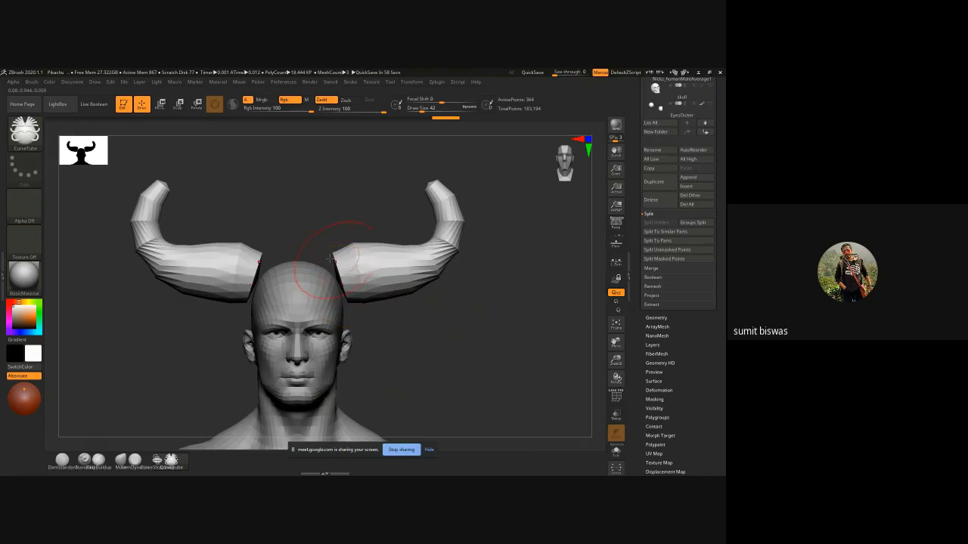
# - Subdivide the separated horns twice to smooth them
pyautogui.press('ctrl')
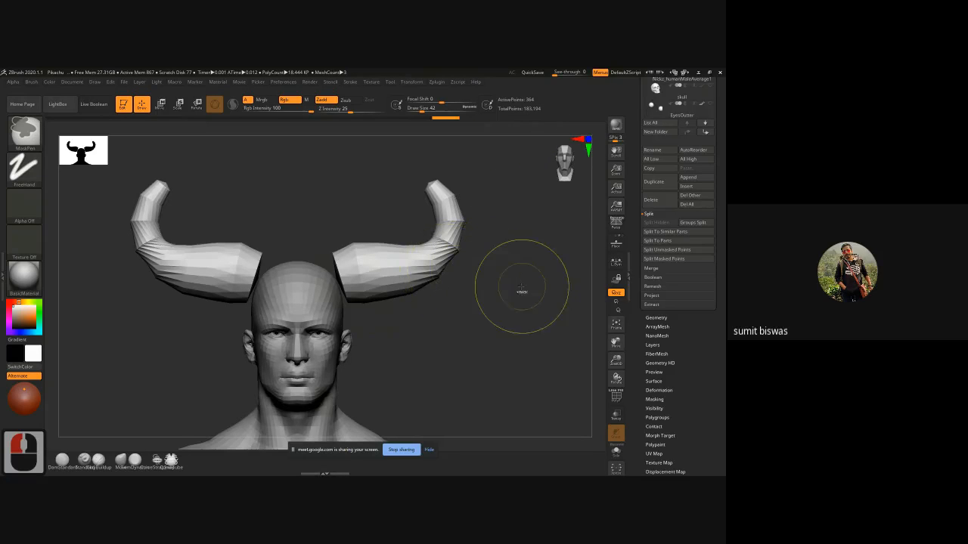
pyautogui.hotkey('ctrl', 'd')
pyautogui.hotkey('ctrl', 'd')
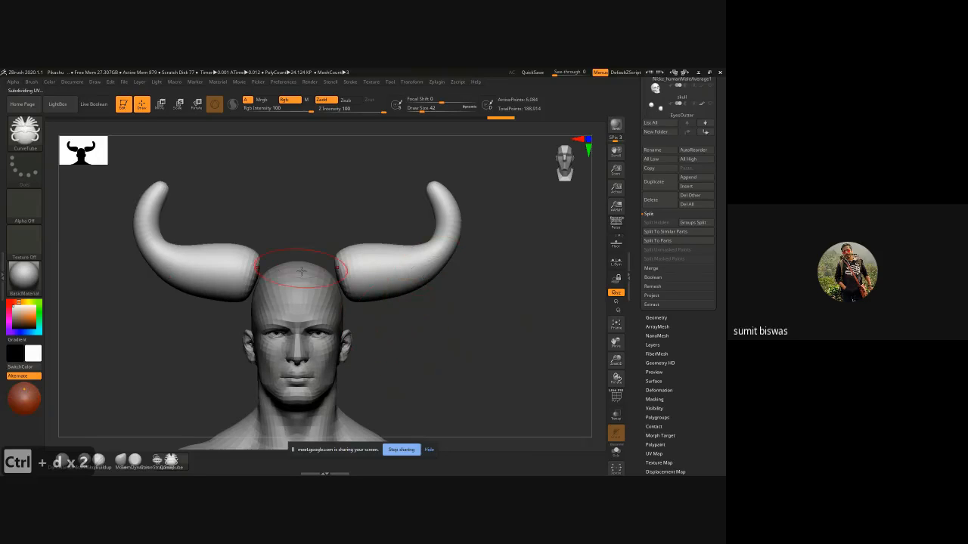
# - Switch to the Move brush and enlarge its draw size to about 98 for reshaping the horns
pyautogui.press('b')
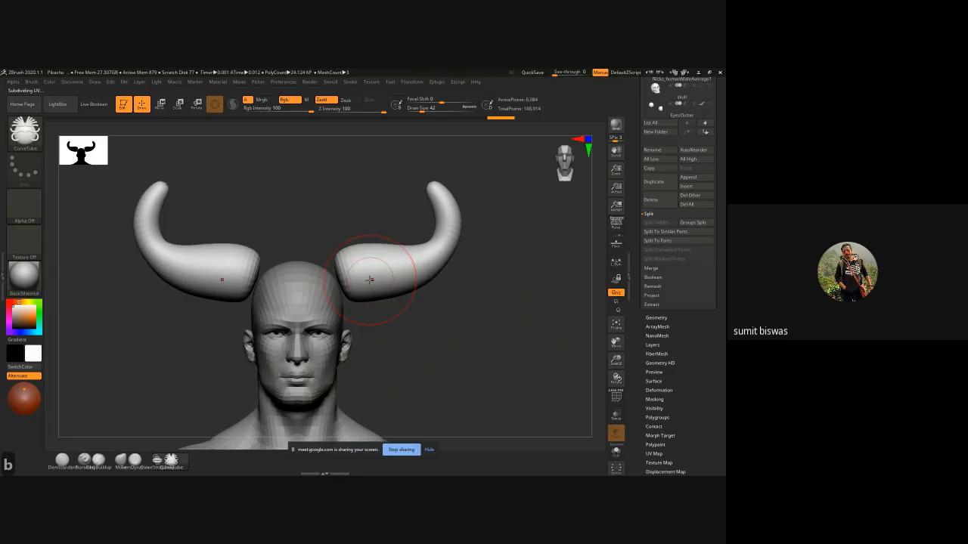
pyautogui.press('m')
pyautogui.press('v')
pyautogui.press(']')
pyautogui.press(']')
pyautogui.press(']')
pyautogui.press(']')
pyautogui.press(']')
pyautogui.press(']')
pyautogui.press(']')
pyautogui.press(']')
pyautogui.press(']')
pyautogui.press(']')
pyautogui.press(']')
pyautogui.press(']')
pyautogui.press(']')
pyautogui.press(']')
pyautogui.press(']')
pyautogui.press(']')
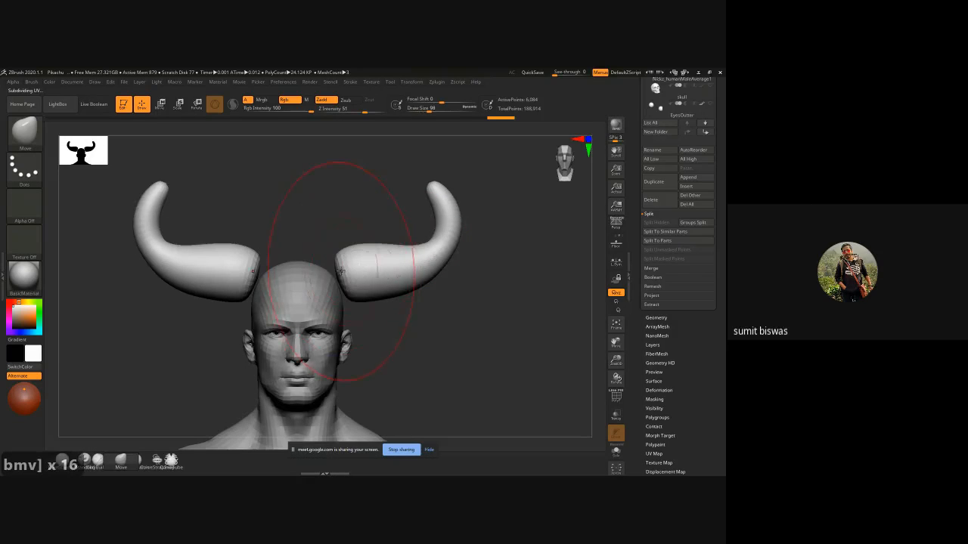
# - Pull the horn bases inward against the sides of the head and compare the fit with perspective on and off
pyautogui.moveTo(338, 276); pyautogui.dragTo(306, 302)
pyautogui.press('p')
pyautogui.press('p')
pyautogui.press('p')
pyautogui.press('p')
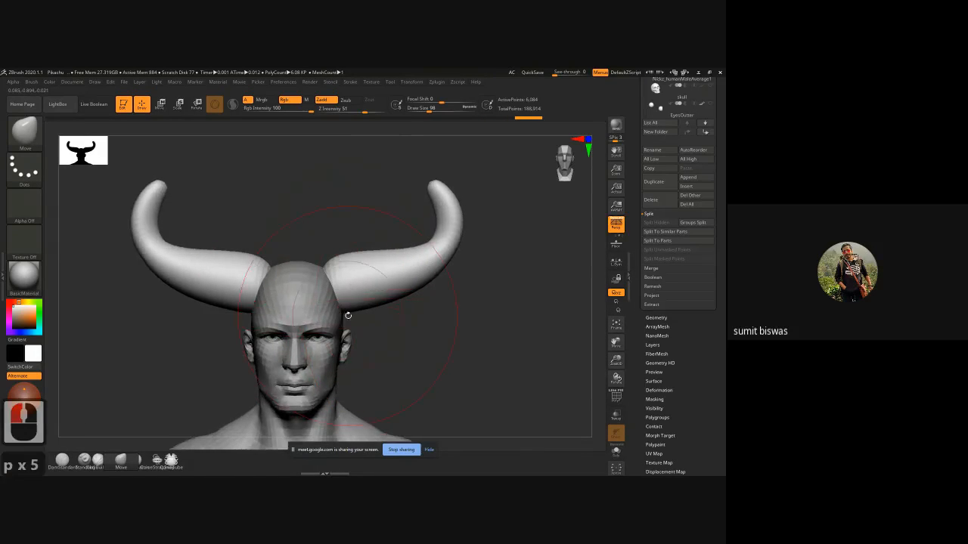
pyautogui.press('p')
# - Reduce the Move brush draw size to 62 and pull the undersides of the horn bases down toward the ears
pyautogui.press('[')
pyautogui.press('[')
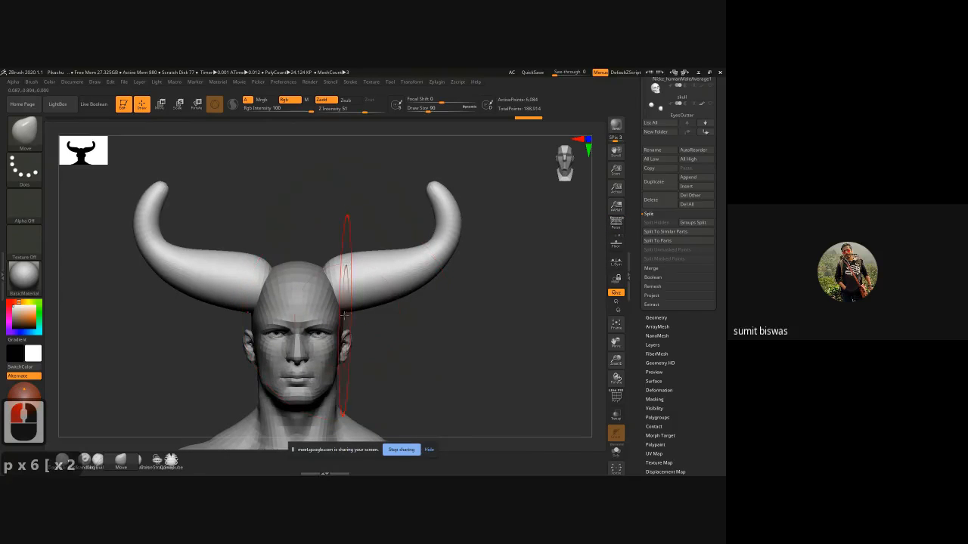
pyautogui.press('[')
pyautogui.press('[')
pyautogui.press('[')
pyautogui.press('[')
pyautogui.press('[')
pyautogui.press('[')
pyautogui.press('[')
pyautogui.moveTo(343, 309); pyautogui.dragTo(341, 319)
pyautogui.moveTo(332, 271); pyautogui.dragTo(330, 279)
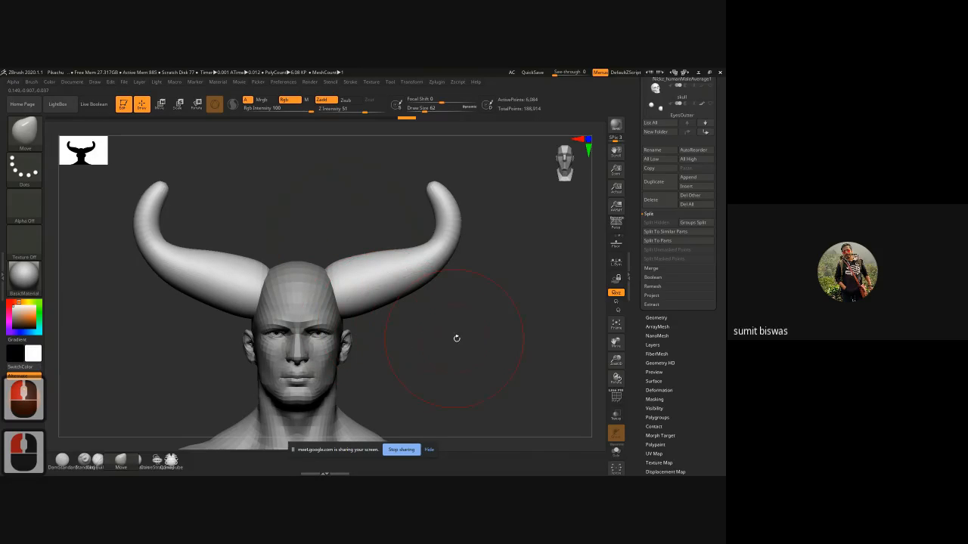
pyautogui.keyDown('alt'); pyautogui.moveTo(451, 350); pyautogui.dragTo(217, 327); pyautogui.keyUp('alt')
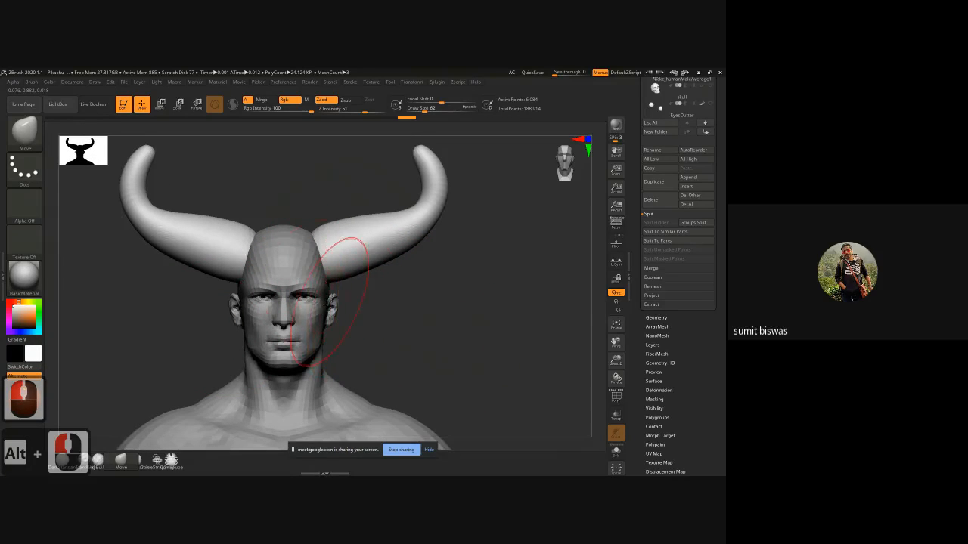
pyautogui.moveTo(383, 291)
pyautogui.mouseDown()
pyautogui.moveTo(337, 306)
pyautogui.moveTo(334, 321)
pyautogui.mouseUp()
pyautogui.moveTo(428, 309)
pyautogui.keyDown('shift'); pyautogui.mouseDown()
pyautogui.moveTo(453, 308)
pyautogui.moveTo(441, 319)
pyautogui.mouseUp(); pyautogui.keyUp('shift')
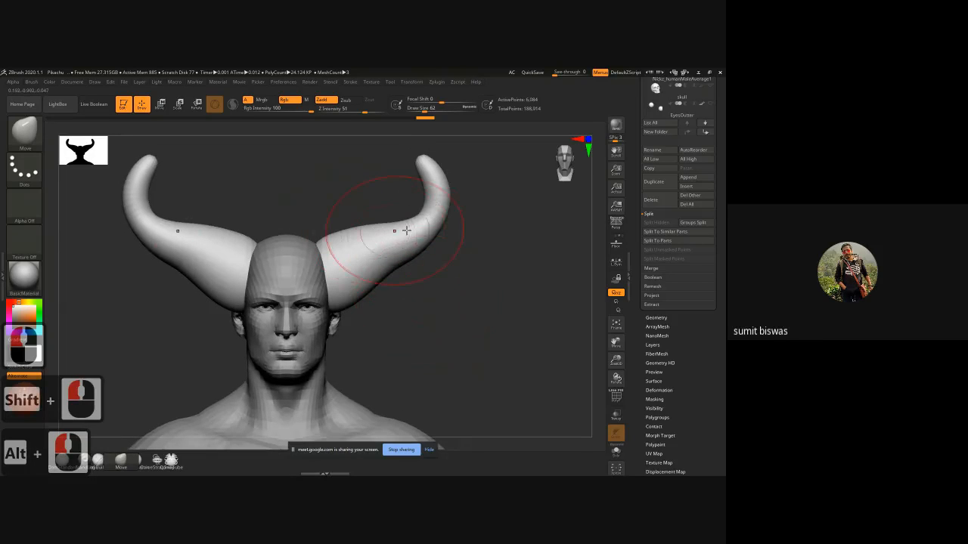
# - Set the draw size to 86 and pull the outer bend of the horns outward and down
pyautogui.press(']')
pyautogui.press(']')
pyautogui.press(']')
pyautogui.press(']')
pyautogui.press(']')
pyautogui.press(']')
pyautogui.press(']')
pyautogui.press(']')
pyautogui.press(']')
pyautogui.press(']')
pyautogui.press(']')
pyautogui.press(']')
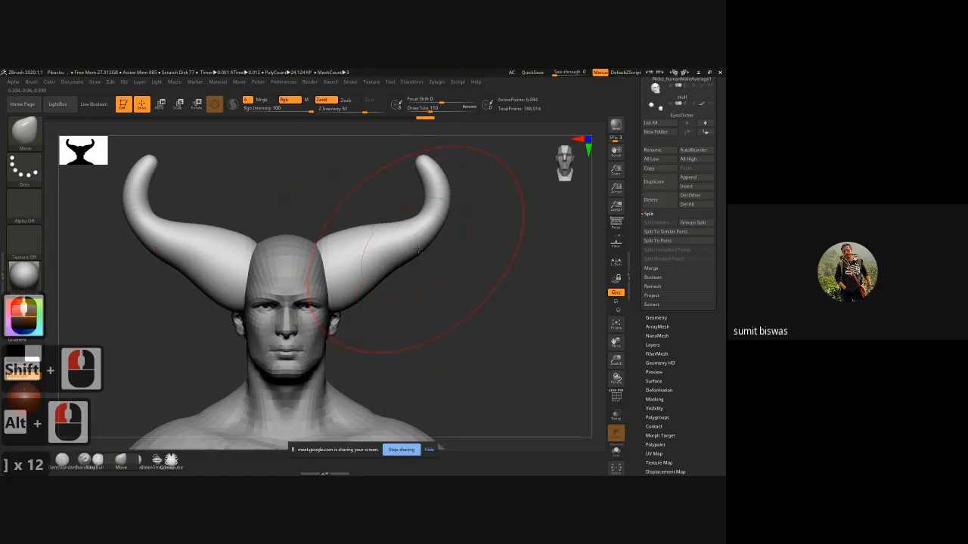
pyautogui.press('[')
pyautogui.press('[')
pyautogui.press('[')
pyautogui.press('[')
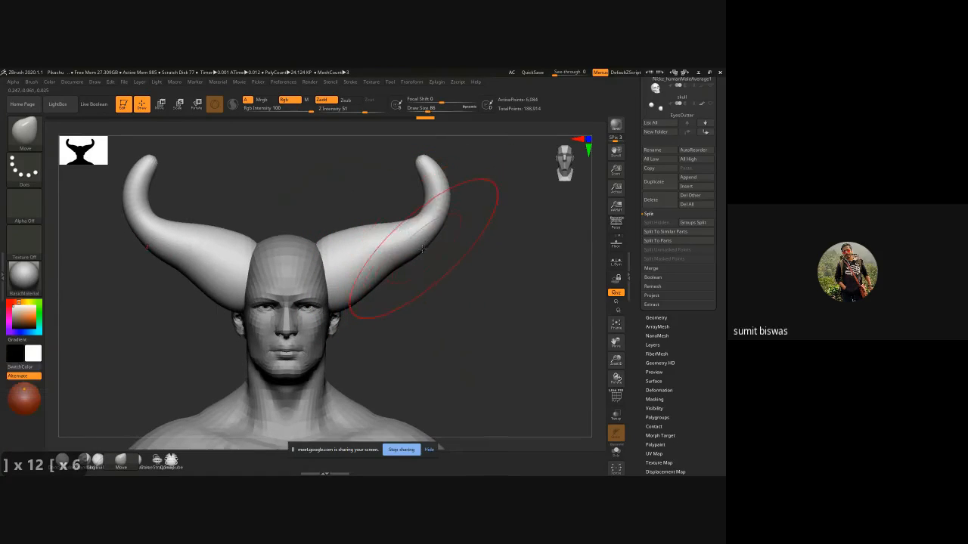
pyautogui.moveTo(425, 246)
pyautogui.mouseDown()
pyautogui.moveTo(426, 263)
pyautogui.moveTo(447, 261)
pyautogui.mouseUp()
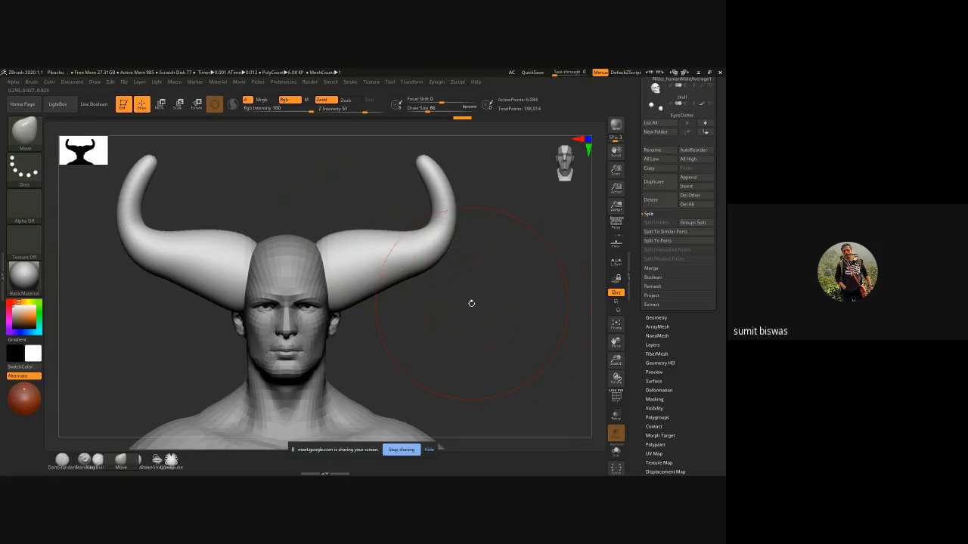
# - Adjust the placement and shape of the horn bases on the head from the side view
pyautogui.moveTo(471, 304)
pyautogui.mouseDown()
pyautogui.moveTo(330, 272)
pyautogui.moveTo(279, 337)
pyautogui.mouseUp()
pyautogui.moveTo(385, 289)
pyautogui.mouseDown()
pyautogui.moveTo(368, 287)
pyautogui.moveTo(424, 292)
pyautogui.moveTo(370, 293)
pyautogui.mouseUp()
pyautogui.moveTo(244, 343); pyautogui.dragTo(361, 284)
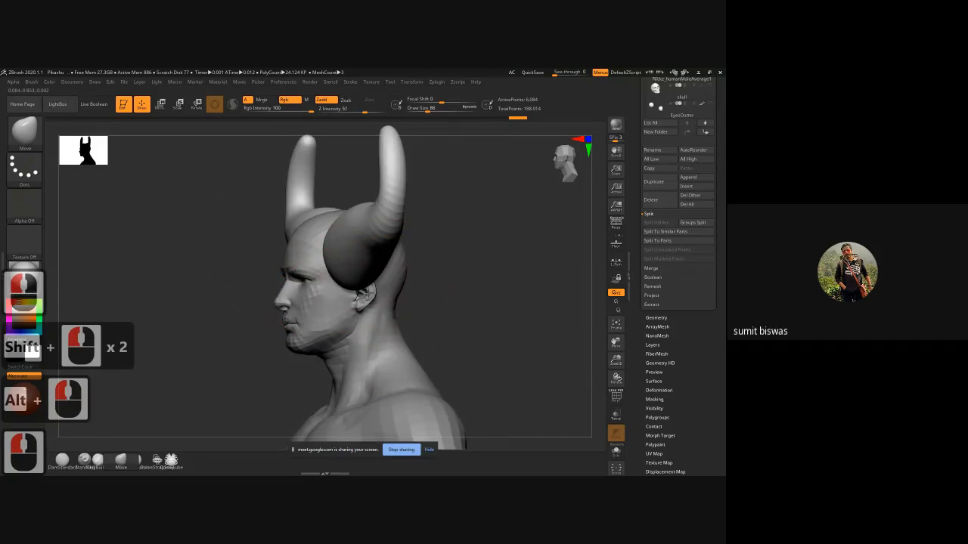
pyautogui.moveTo(450, 298)
pyautogui.mouseDown()
pyautogui.moveTo(490, 303)
pyautogui.moveTo(441, 304)
pyautogui.mouseUp()
pyautogui.moveTo(331, 252); pyautogui.dragTo(365, 243)
pyautogui.keyDown('alt'); pyautogui.moveTo(476, 211); pyautogui.dragTo(433, 268); pyautogui.keyUp('alt')
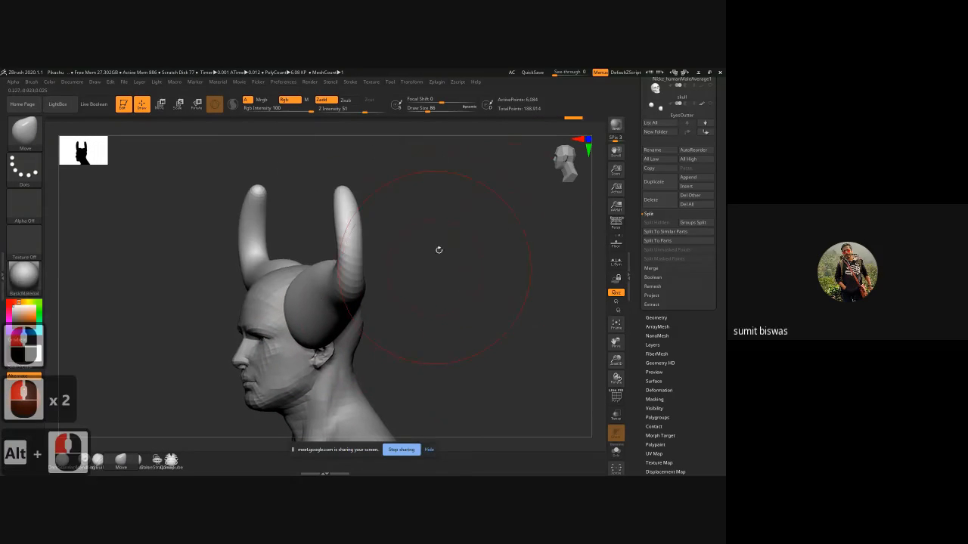
# - Increase the draw size to about 118 and sweep the upper horns backward in profile, returning to the front view
pyautogui.press(']')
pyautogui.press(']')
pyautogui.press(']')
pyautogui.press(']')
pyautogui.press(']')
pyautogui.press(']')
pyautogui.press(']')
pyautogui.press(']')
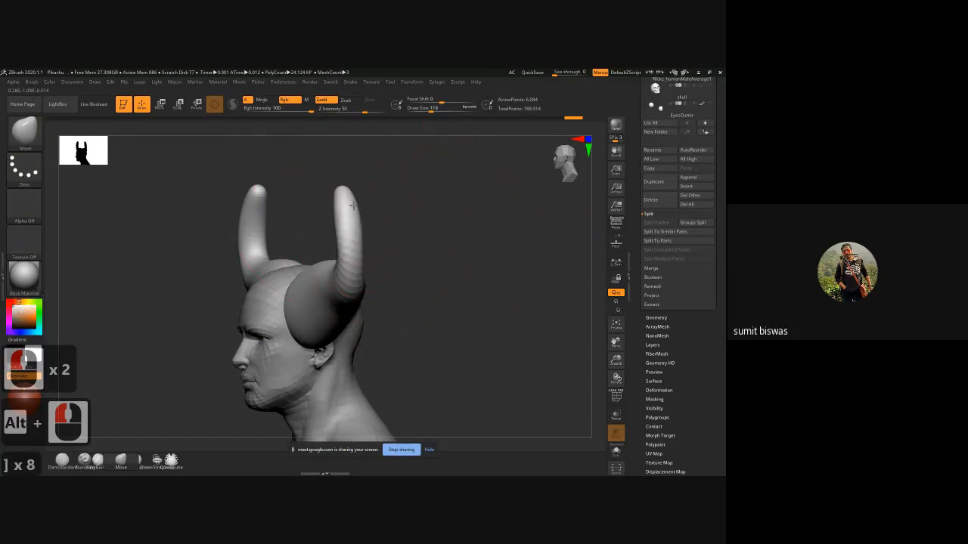
pyautogui.moveTo(350, 206)
pyautogui.mouseDown()
pyautogui.moveTo(415, 203)
pyautogui.moveTo(384, 213)
pyautogui.moveTo(409, 242)
pyautogui.mouseUp()
pyautogui.moveTo(393, 207); pyautogui.dragTo(398, 210)
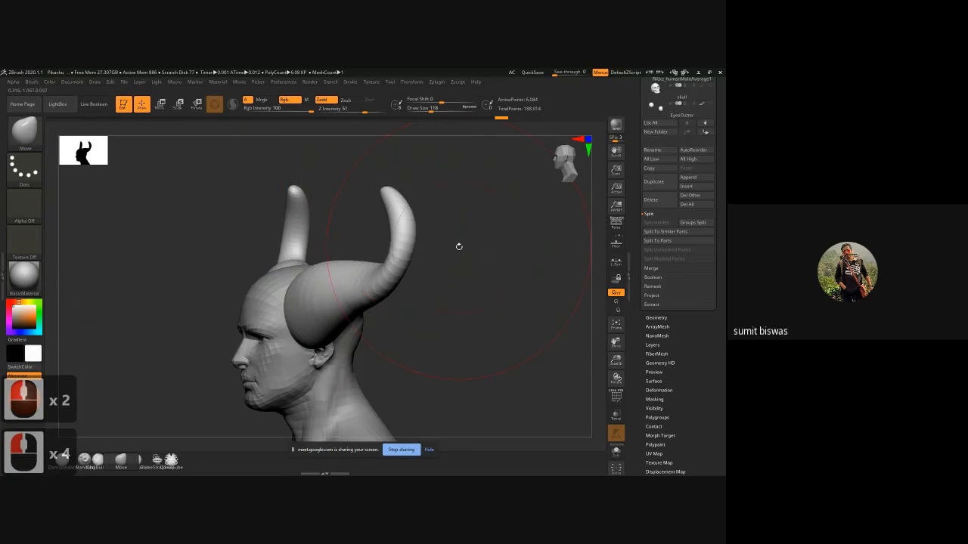
pyautogui.moveTo(458, 246)
pyautogui.keyDown('shift'); pyautogui.mouseDown()
pyautogui.moveTo(445, 310)
pyautogui.moveTo(481, 295)
pyautogui.mouseUp(); pyautogui.keyUp('shift')
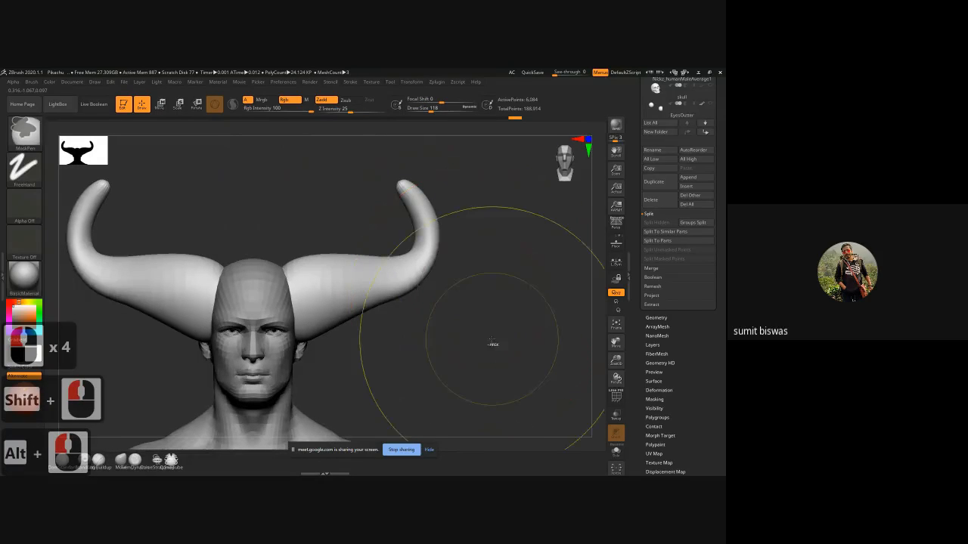
# - Apply DynaMesh to the horns at resolution 128 and turn on PolyFrame to inspect the topology
pyautogui.keyDown('ctrl'); pyautogui.moveTo(492, 339); pyautogui.dragTo(445, 309, button='right'); pyautogui.keyUp('ctrl')
pyautogui.keyDown('alt'); pyautogui.moveTo(445, 309); pyautogui.dragTo(436, 316); pyautogui.keyUp('alt')
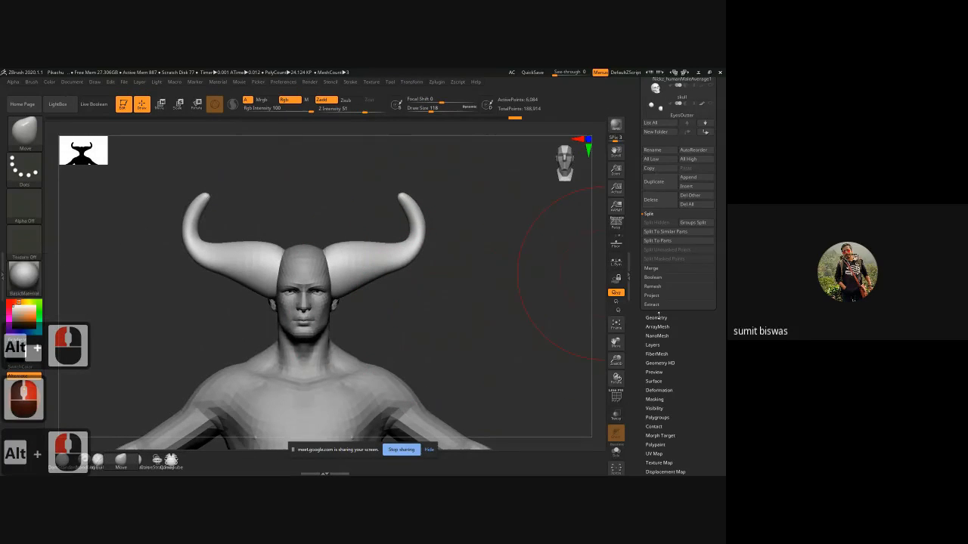
pyautogui.click(655, 318)
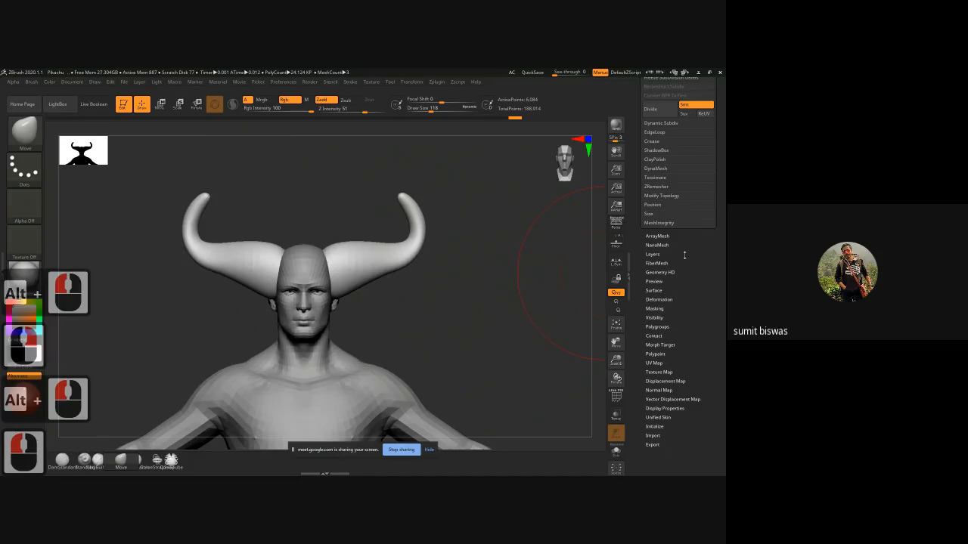
pyautogui.click(657, 169)
pyautogui.click(661, 187)
pyautogui.click(639, 201)
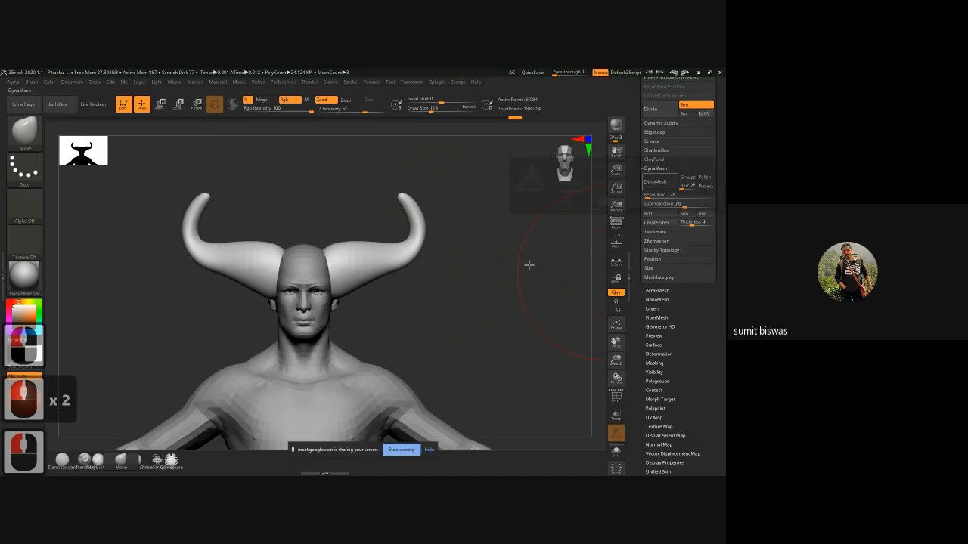
pyautogui.click(656, 182)
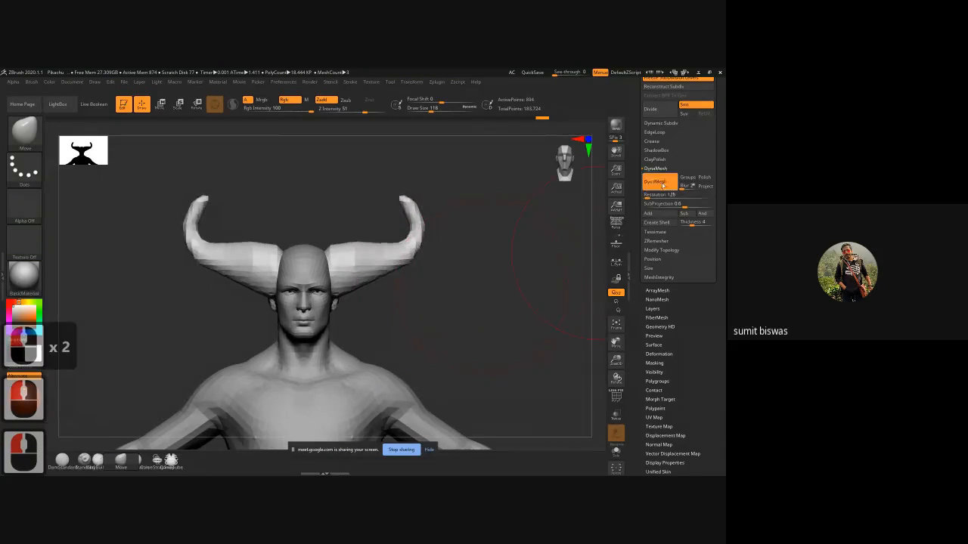
pyautogui.keyDown('alt'); pyautogui.moveTo(458, 300); pyautogui.dragTo(474, 302); pyautogui.keyUp('alt')
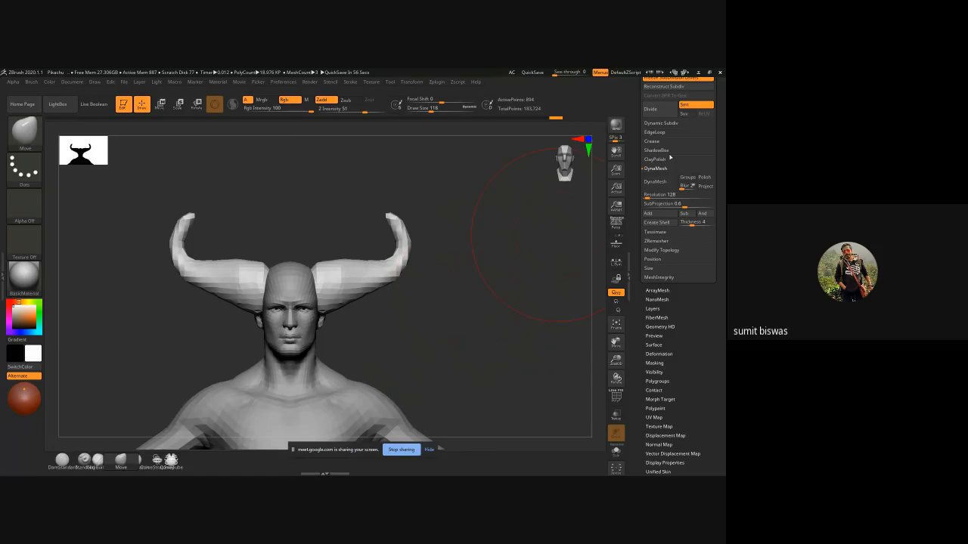
pyautogui.click(658, 182)
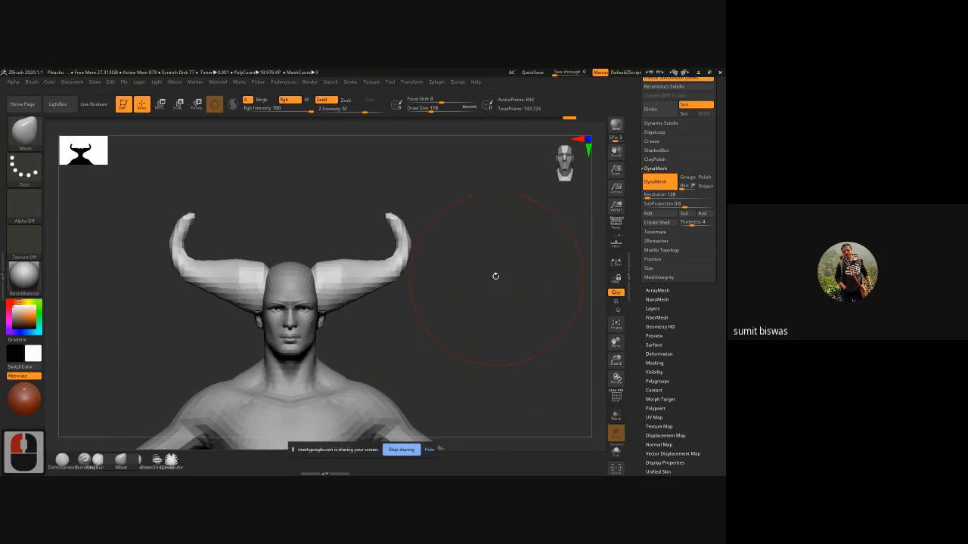
pyautogui.hotkey('shift', 'f')
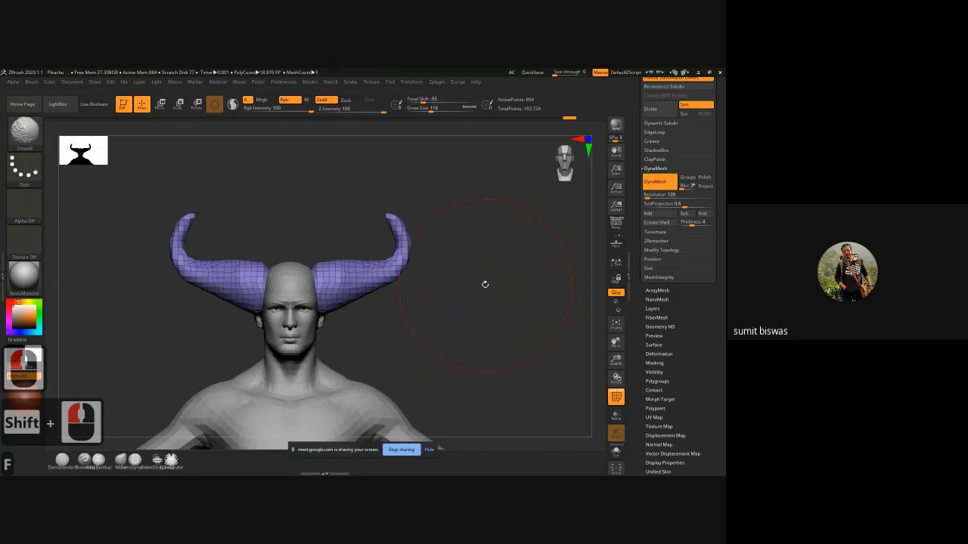
pyautogui.moveTo(496, 309)
pyautogui.mouseDown()
pyautogui.moveTo(582, 311)
pyautogui.moveTo(490, 311)
pyautogui.mouseUp()
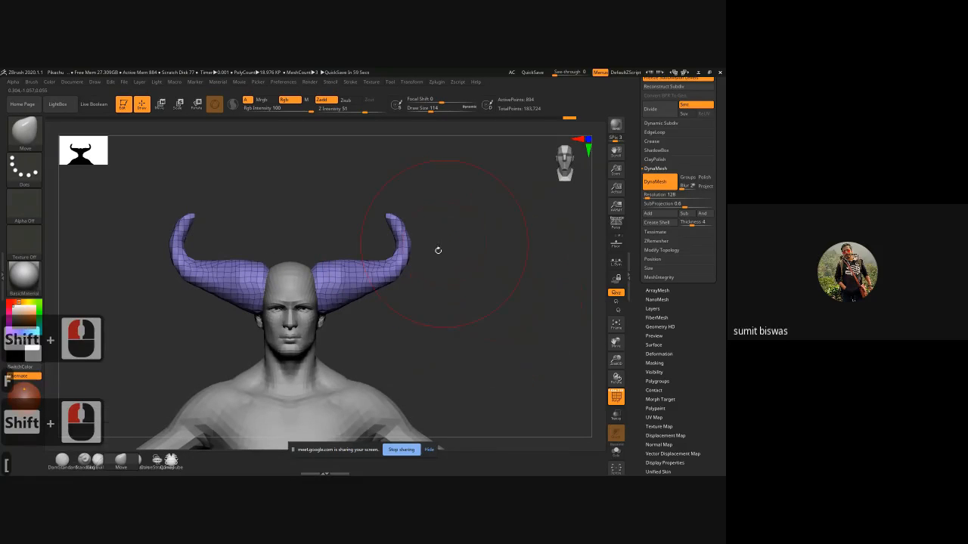
# - Reduce the draw size to about 54 for finer horn shaping
pyautogui.press('[')
pyautogui.press('[')
pyautogui.press('[')
pyautogui.press('[')
pyautogui.press('[')
pyautogui.press('[')
pyautogui.press('[')
pyautogui.press('[')
pyautogui.press('[')
pyautogui.press('[')
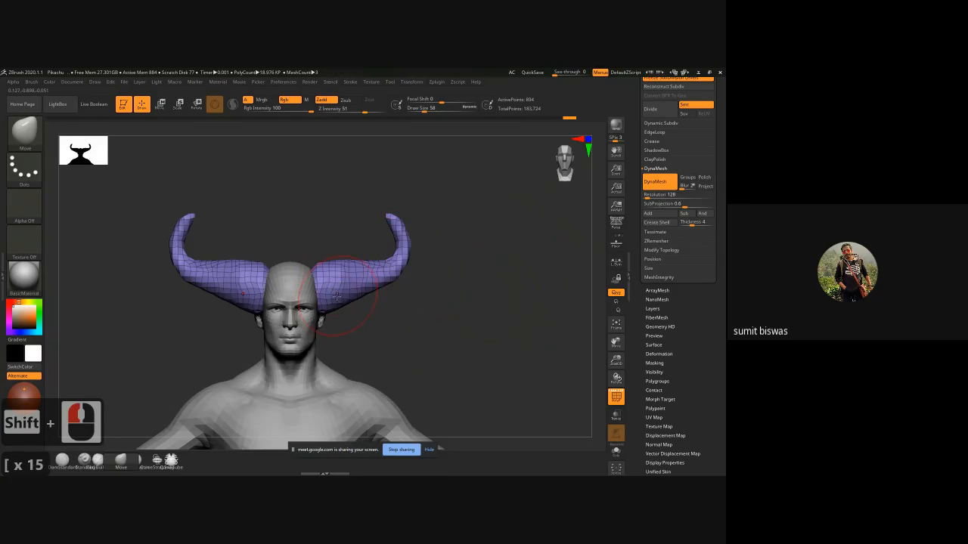
pyautogui.press('b')
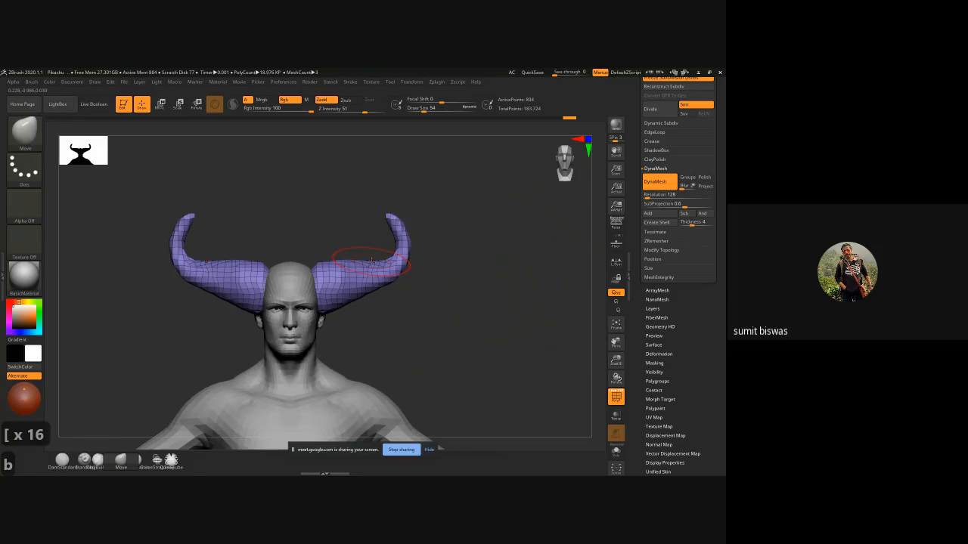
pyautogui.press('c')
pyautogui.press('b')
pyautogui.keyDown('ctrl'); pyautogui.moveTo(350, 318); pyautogui.dragTo(348, 337, button='right'); pyautogui.keyUp('ctrl')
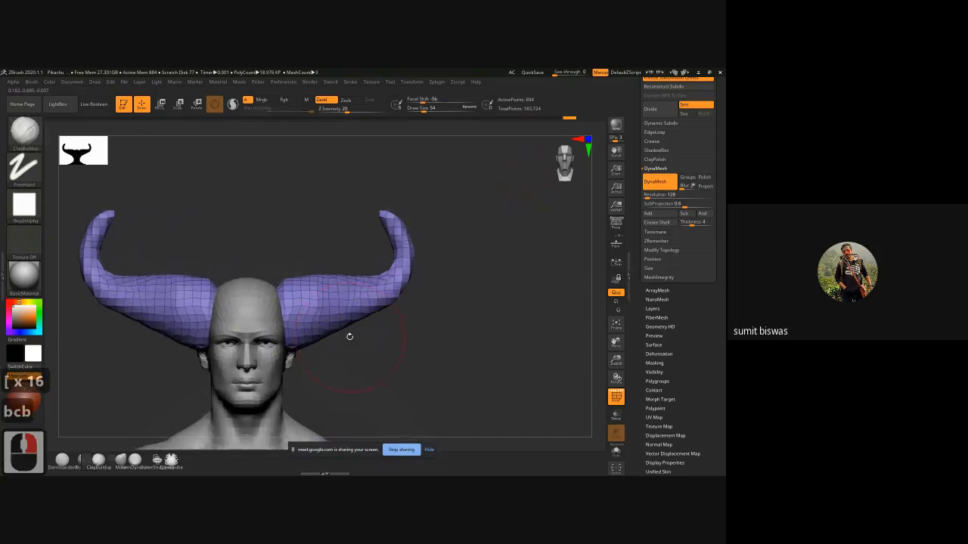
# - Use the Move brush at draw size 62 to fill out the horns' lower outer bend and pull the tips outward
pyautogui.press('b')
pyautogui.press('m')
pyautogui.press('v')
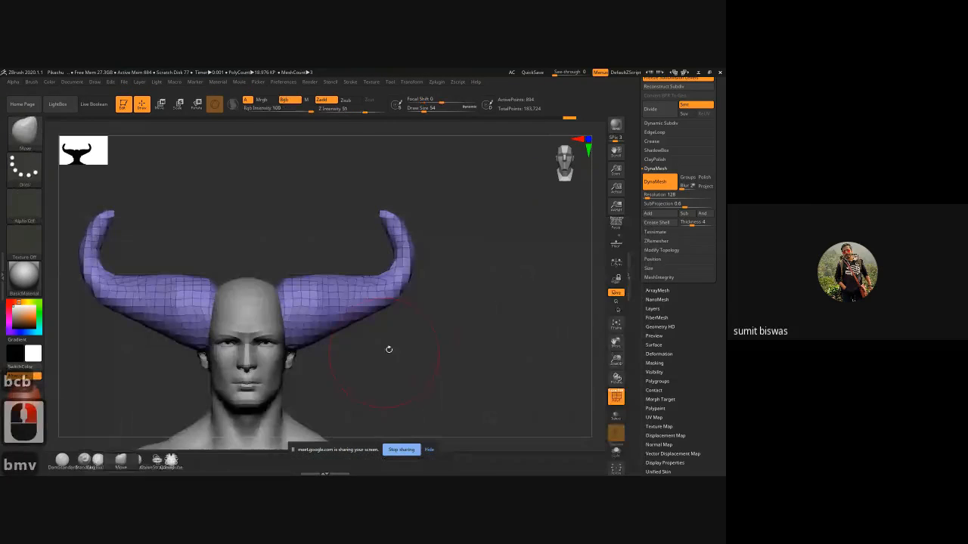
pyautogui.press(']')
pyautogui.press(']')
pyautogui.moveTo(338, 331)
pyautogui.mouseDown()
pyautogui.moveTo(332, 317)
pyautogui.moveTo(387, 312)
pyautogui.mouseUp()
pyautogui.moveTo(388, 313); pyautogui.dragTo(394, 307)
pyautogui.moveTo(413, 272); pyautogui.dragTo(417, 266)
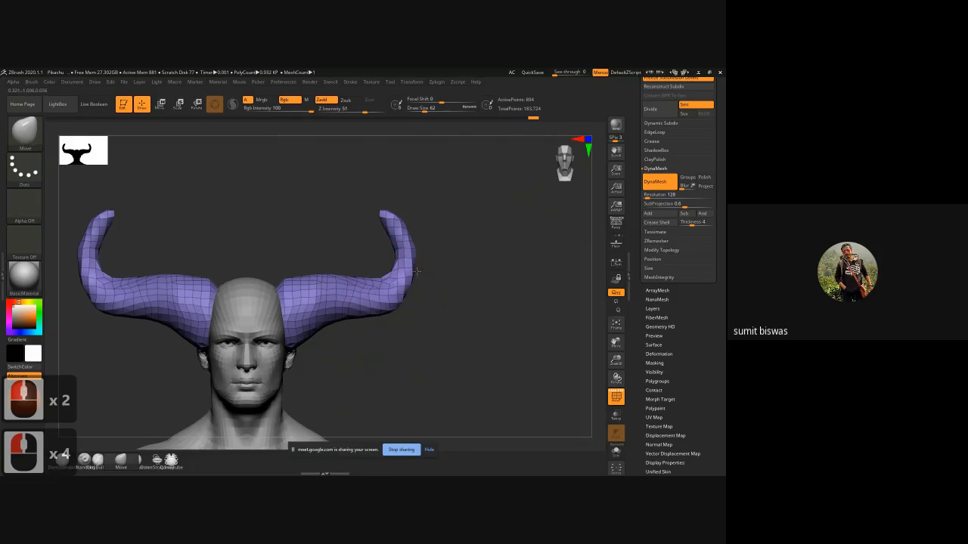
pyautogui.moveTo(382, 212)
pyautogui.mouseDown()
pyautogui.moveTo(409, 203)
pyautogui.moveTo(403, 207)
pyautogui.mouseUp()
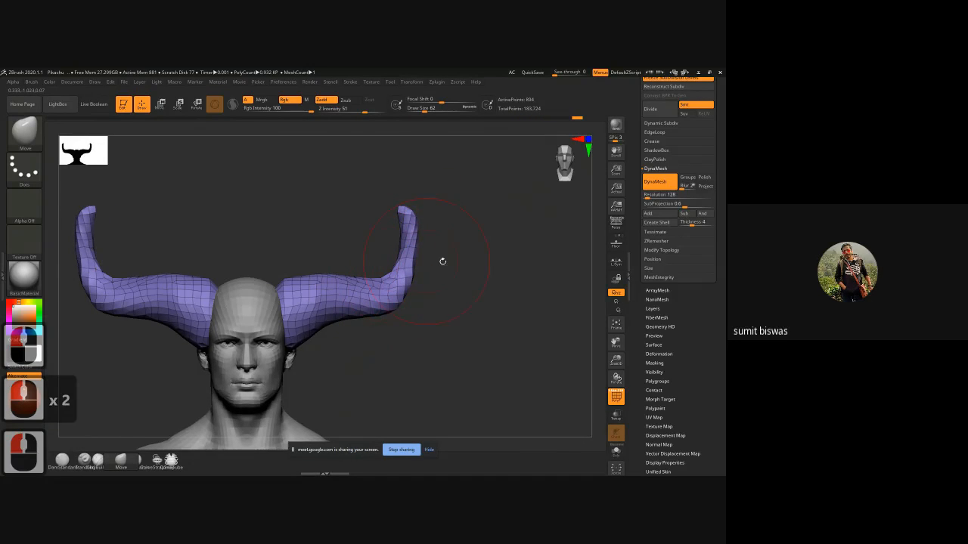
# - Switch to the ClayBuildup brush and set its draw size to 22, with the head turned to a three-quarter view
pyautogui.press('b')
pyautogui.press('c')
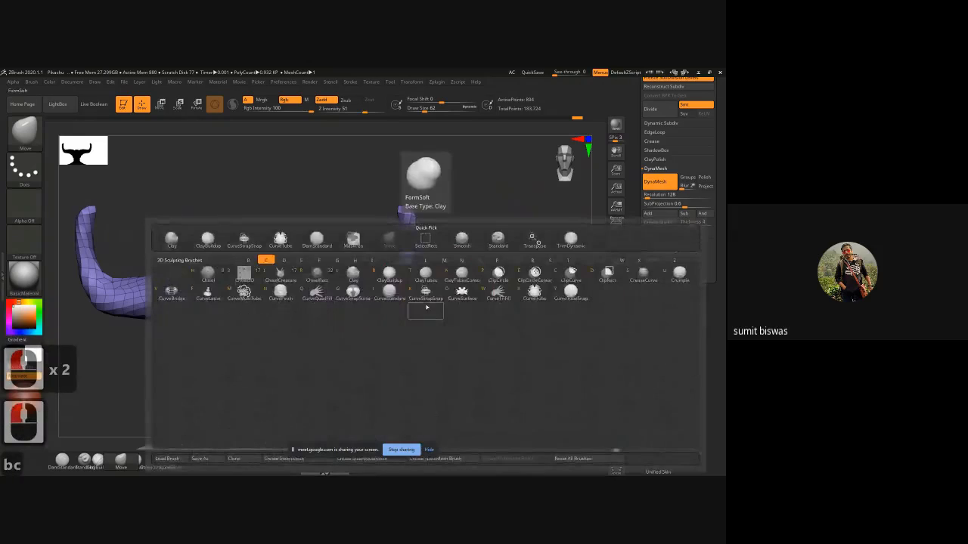
pyautogui.press('b')
pyautogui.moveTo(452, 268); pyautogui.dragTo(417, 251)
pyautogui.press('[')
pyautogui.press('[')
pyautogui.press('[')
pyautogui.press('[')
pyautogui.press('[')
pyautogui.press('[')
pyautogui.press('[')
pyautogui.press('[')
pyautogui.press('[')
pyautogui.press('[')
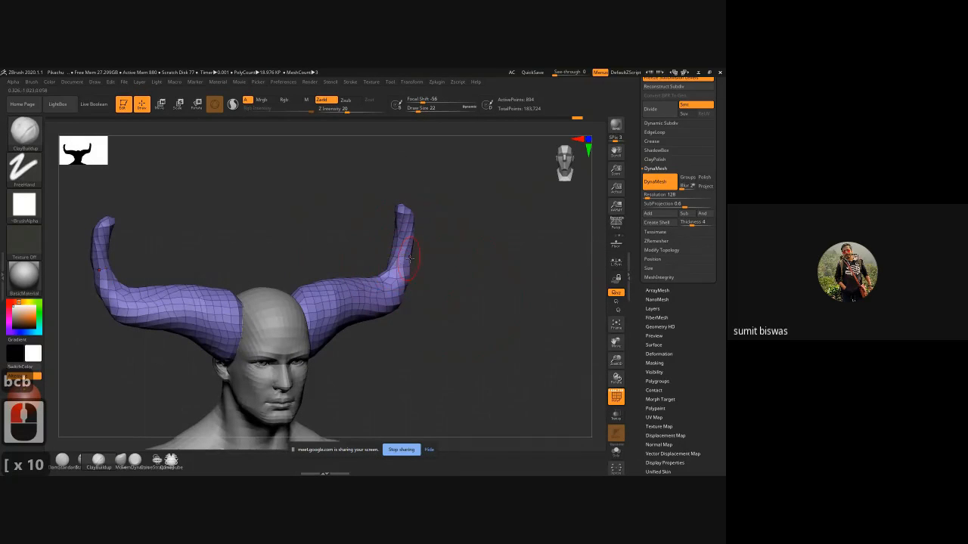
# - Hide the PolyFrame and build up lengthwise clay ridges along the front of the horns from base to bend
pyautogui.click(324, 304)
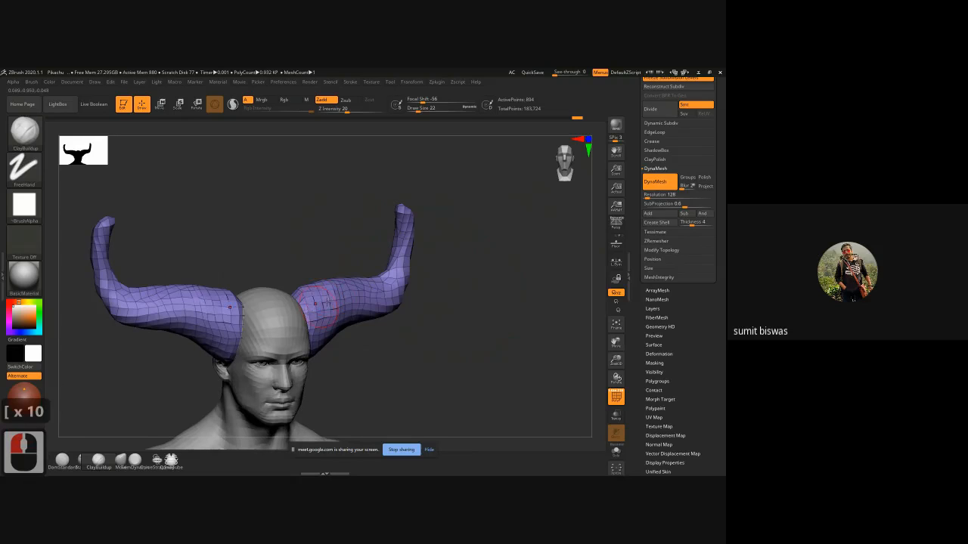
pyautogui.click(316, 306)
pyautogui.hotkey('shift', 'f')
pyautogui.moveTo(327, 298)
pyautogui.mouseDown()
pyautogui.moveTo(310, 316)
pyautogui.moveTo(369, 298)
pyautogui.moveTo(315, 310)
pyautogui.moveTo(333, 299)
pyautogui.mouseUp()
pyautogui.moveTo(325, 308); pyautogui.dragTo(387, 281)
pyautogui.click(339, 305)
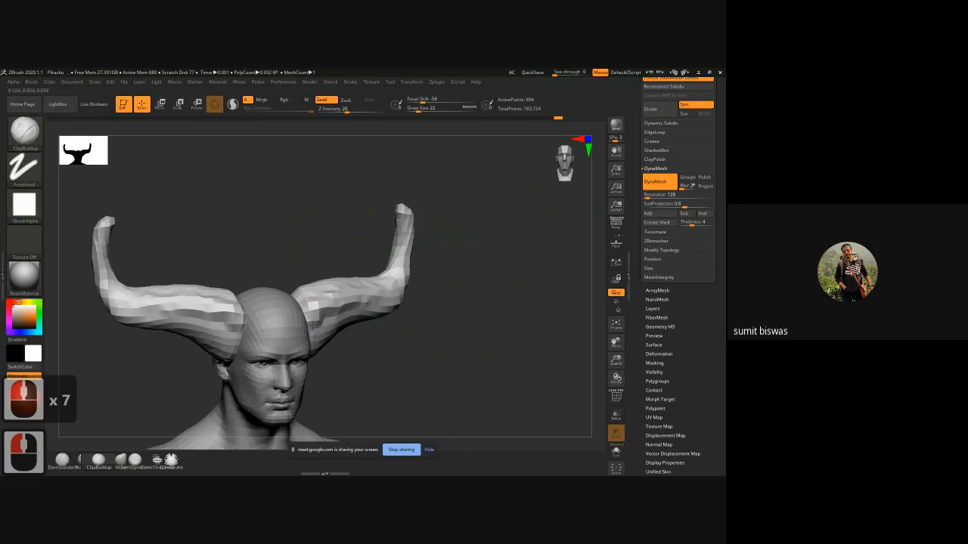
pyautogui.click(319, 322)
pyautogui.click(310, 331)
pyautogui.moveTo(315, 328); pyautogui.dragTo(367, 305)
pyautogui.moveTo(340, 318); pyautogui.dragTo(371, 303)
pyautogui.moveTo(447, 299)
pyautogui.mouseDown()
pyautogui.moveTo(441, 320)
pyautogui.moveTo(466, 324)
pyautogui.moveTo(393, 309)
pyautogui.moveTo(309, 344)
pyautogui.moveTo(312, 354)
pyautogui.moveTo(369, 303)
pyautogui.moveTo(400, 292)
pyautogui.mouseUp()
# - Carve lengthwise grooves along the horns with subtractive ClayBuildup strokes and update the DynaMesh
pyautogui.keyDown('alt'); pyautogui.click(310, 340); pyautogui.keyUp('alt')
pyautogui.keyDown('alt'); pyautogui.click(311, 334); pyautogui.keyUp('alt')
pyautogui.moveTo(303, 340)
pyautogui.keyDown('alt'); pyautogui.mouseDown()
pyautogui.moveTo(409, 290)
pyautogui.moveTo(399, 292)
pyautogui.mouseUp(); pyautogui.keyUp('alt')
pyautogui.keyDown('alt'); pyautogui.moveTo(394, 290); pyautogui.dragTo(313, 350); pyautogui.keyUp('alt')
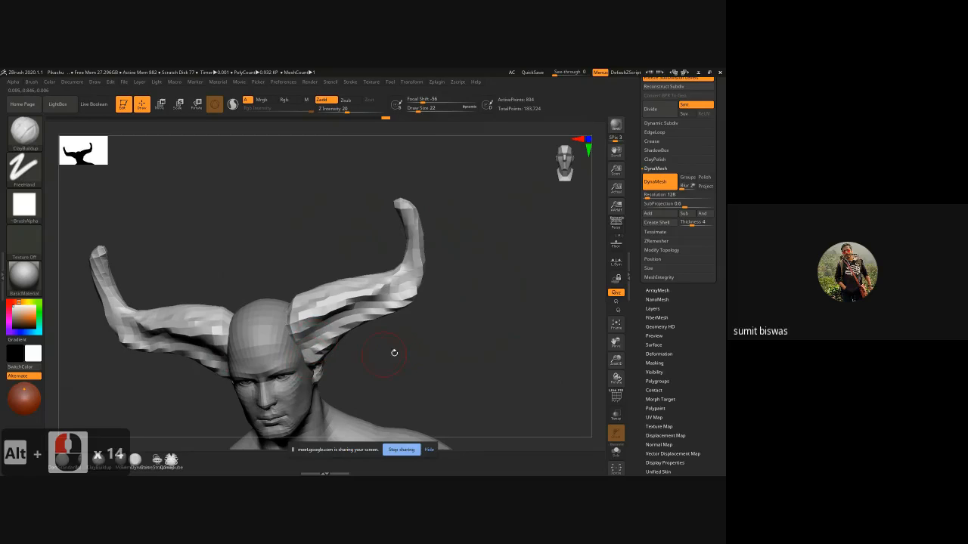
pyautogui.moveTo(396, 351)
pyautogui.mouseDown()
pyautogui.moveTo(311, 357)
pyautogui.moveTo(324, 369)
pyautogui.mouseUp()
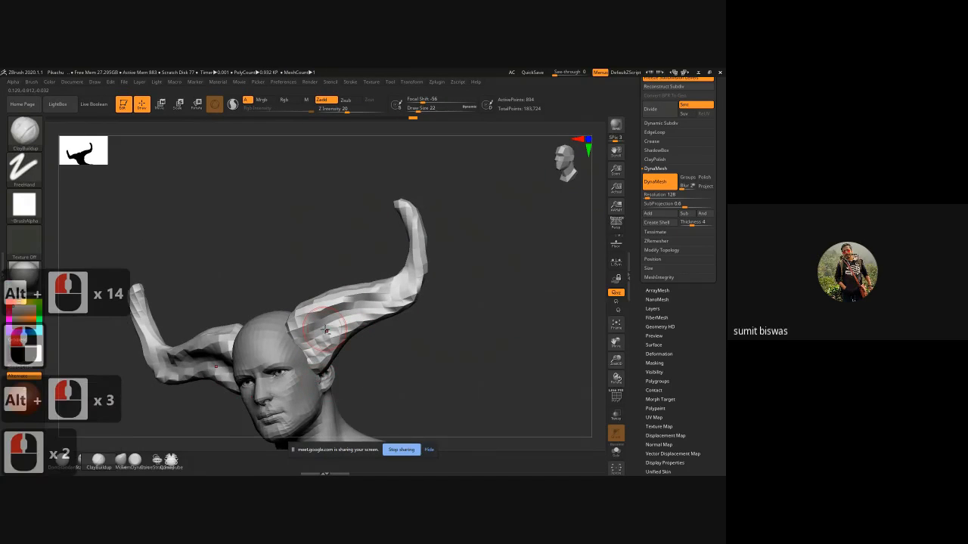
pyautogui.moveTo(326, 330)
pyautogui.keyDown('alt'); pyautogui.mouseDown()
pyautogui.moveTo(313, 352)
pyautogui.moveTo(390, 294)
pyautogui.mouseUp(); pyautogui.keyUp('alt')
pyautogui.moveTo(452, 304)
pyautogui.keyDown('shift'); pyautogui.mouseDown()
pyautogui.moveTo(464, 302)
pyautogui.moveTo(441, 304)
pyautogui.moveTo(460, 339)
pyautogui.moveTo(460, 325)
pyautogui.mouseUp(); pyautogui.keyUp('shift')
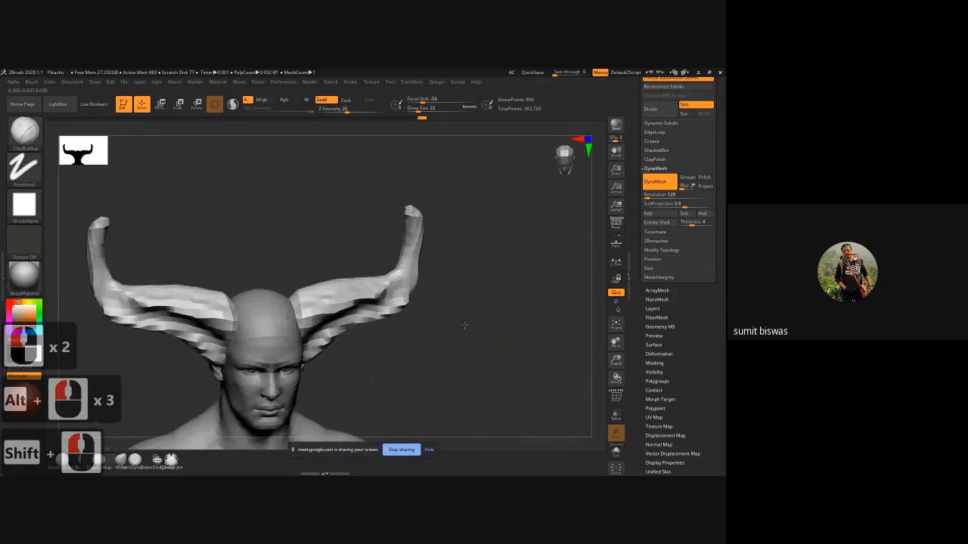
pyautogui.keyDown('ctrl'); pyautogui.click(525, 321); pyautogui.keyUp('ctrl')
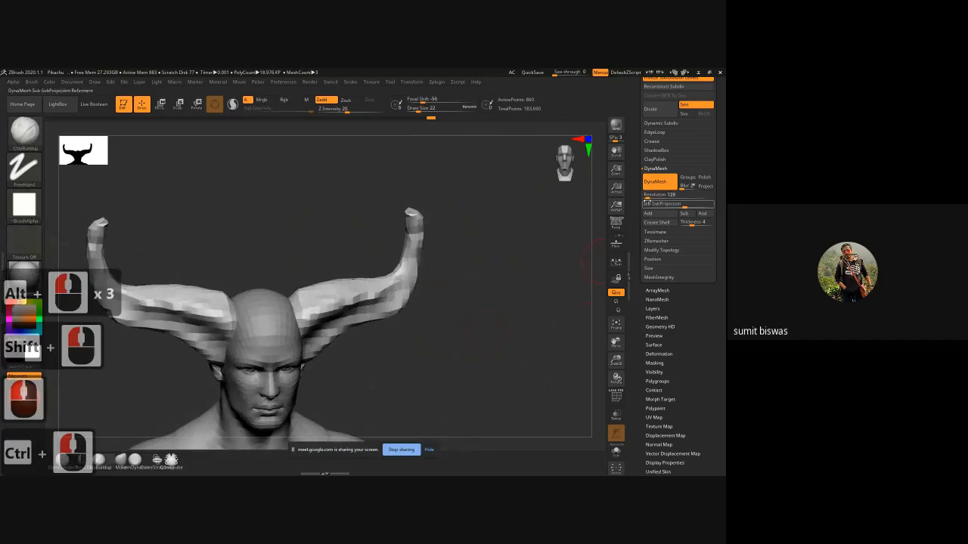
# - Set the horns' DynaMesh resolution to 256, viewing the head from the front
pyautogui.keyDown('shift'); pyautogui.moveTo(425, 336); pyautogui.dragTo(476, 328); pyautogui.keyUp('shift')
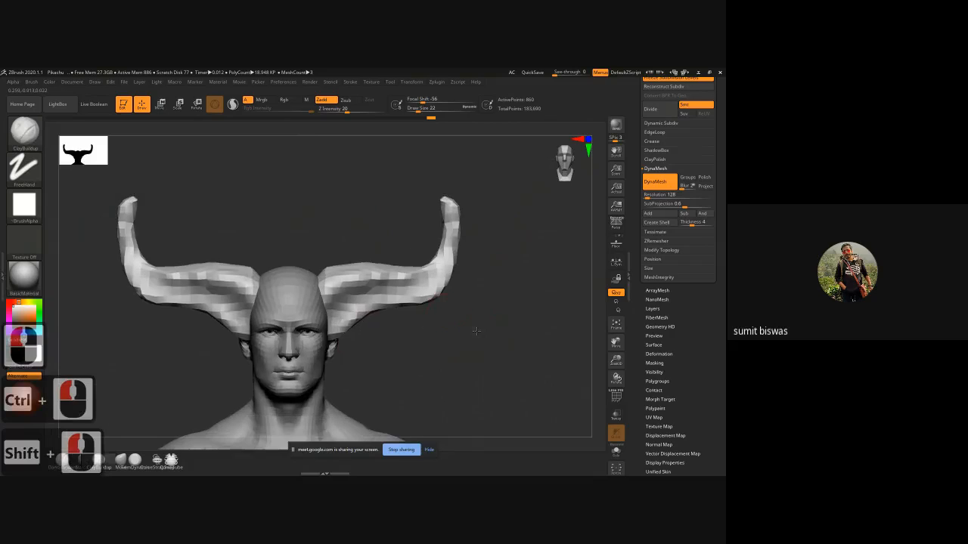
pyautogui.click(670, 195)
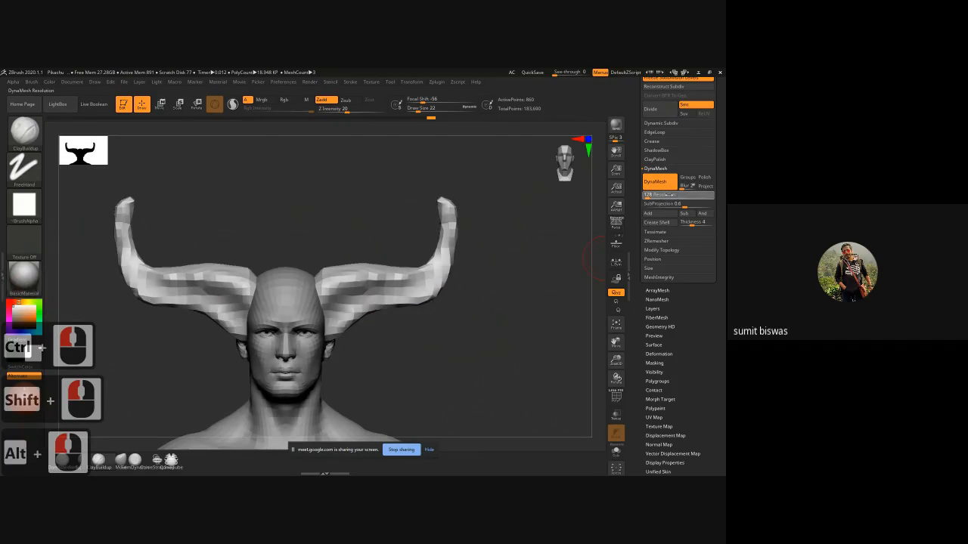
pyautogui.write('256')
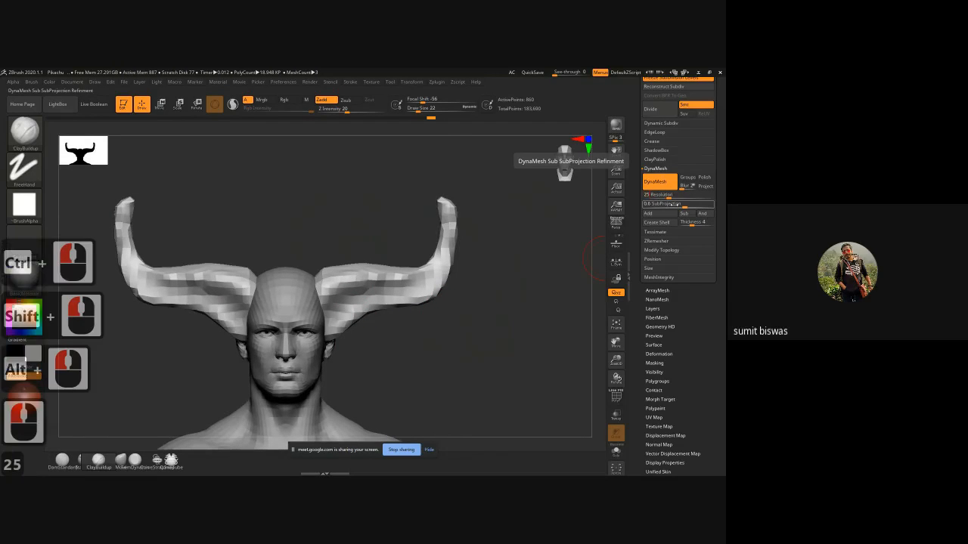
pyautogui.press('Return')
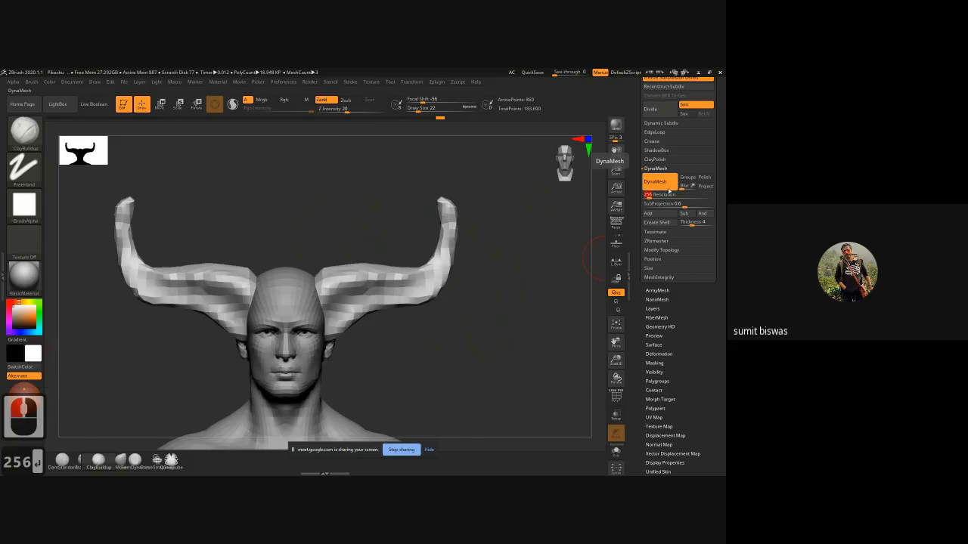
pyautogui.click(663, 182)
pyautogui.click(663, 182)
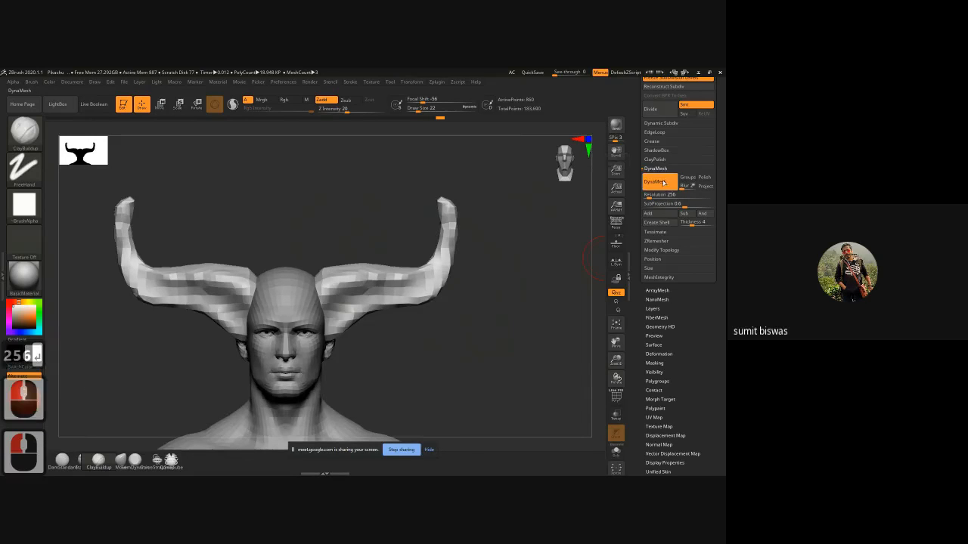
# - Show the PolyFrame, add a short ClayBuildup stroke on the horns, and remesh them with DynaMesh at resolution 256
pyautogui.press('shift')
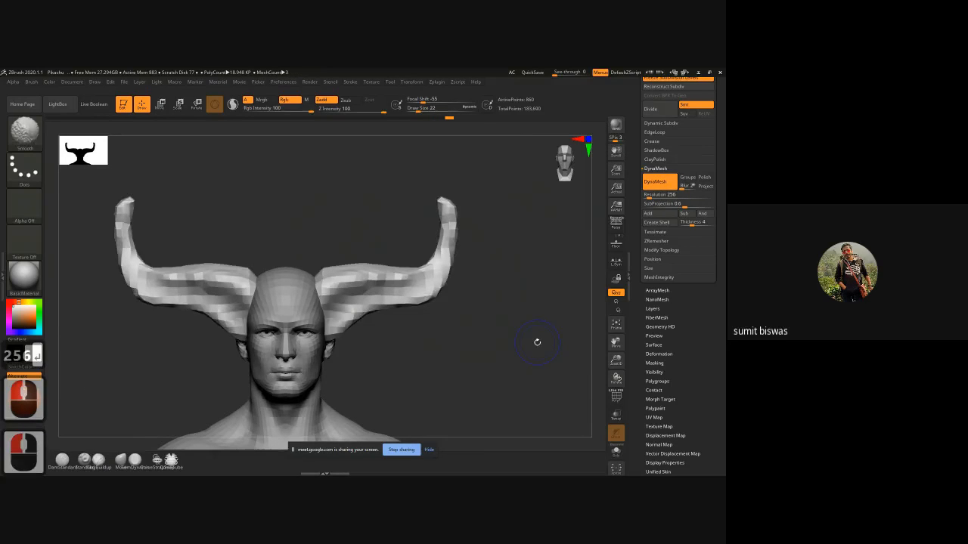
pyautogui.hotkey('shift', 'f')
pyautogui.press('ctrl')
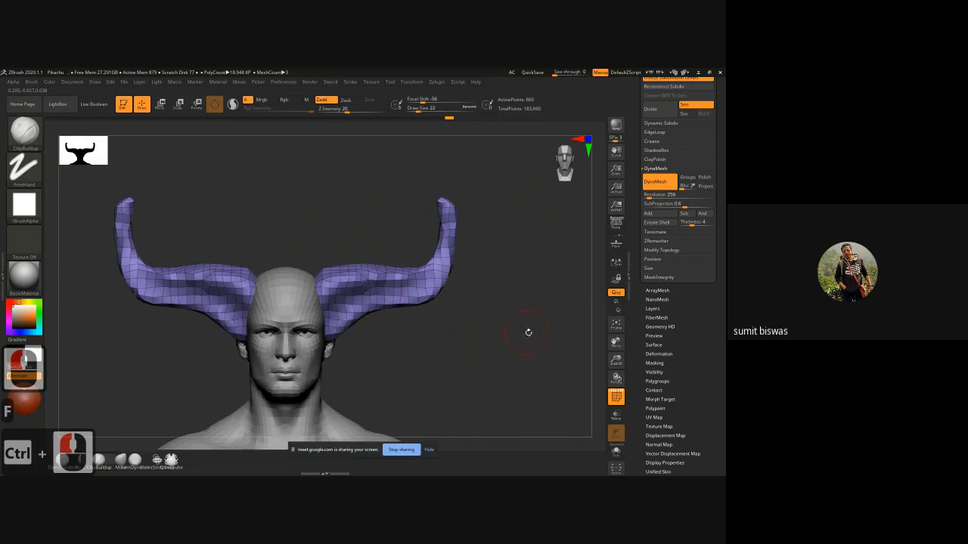
pyautogui.keyDown('alt'); pyautogui.moveTo(529, 333); pyautogui.dragTo(488, 328); pyautogui.keyUp('alt')
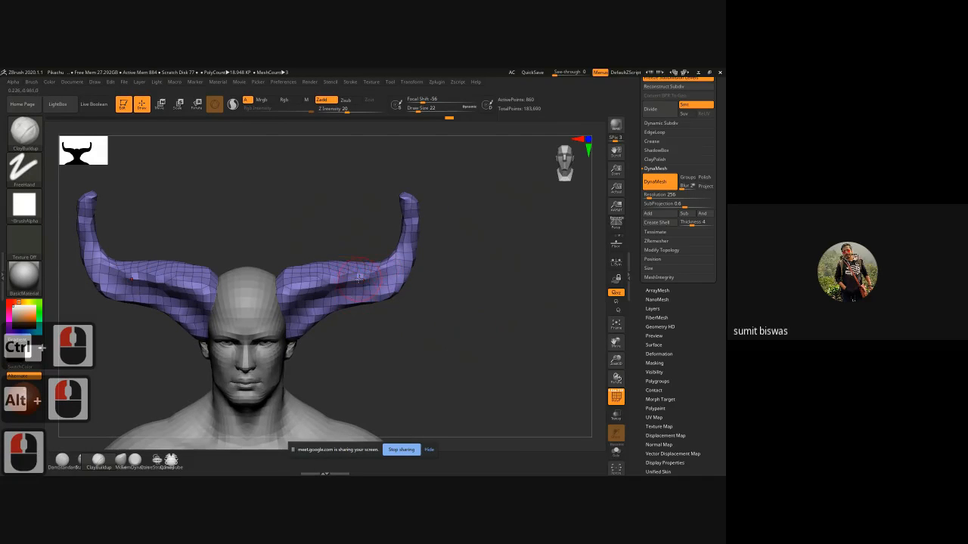
pyautogui.moveTo(340, 278); pyautogui.dragTo(311, 290)
pyautogui.moveTo(465, 296); pyautogui.dragTo(452, 296)
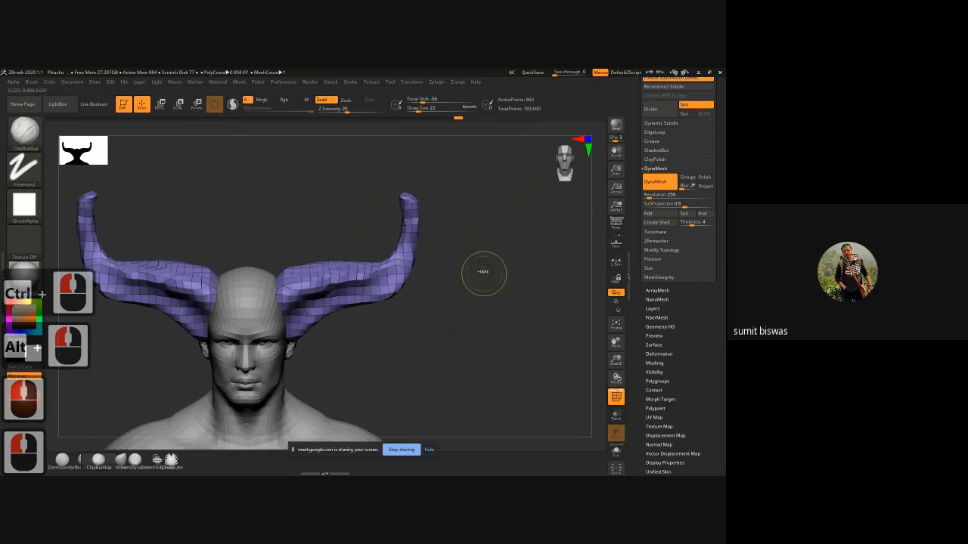
pyautogui.keyDown('ctrl'); pyautogui.moveTo(482, 267); pyautogui.dragTo(534, 313); pyautogui.keyUp('ctrl')
pyautogui.keyDown('ctrl'); pyautogui.click(371, 291); pyautogui.keyUp('ctrl')
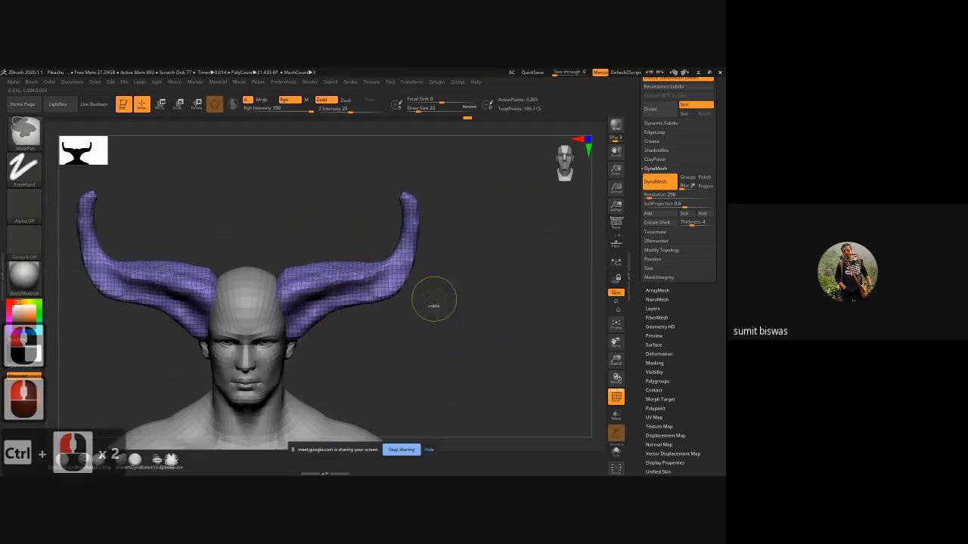
# - Switch from ClayBuildup to the CurveTube brush for adding branches to the horns
pyautogui.moveTo(458, 322)
pyautogui.mouseDown()
pyautogui.moveTo(484, 317)
pyautogui.moveTo(448, 281)
pyautogui.moveTo(508, 328)
pyautogui.moveTo(481, 309)
pyautogui.moveTo(493, 319)
pyautogui.mouseUp()
pyautogui.keyDown('shift'); pyautogui.click(454, 287); pyautogui.keyUp('shift')
pyautogui.keyDown('shift'); pyautogui.click(453, 287); pyautogui.keyUp('shift')
pyautogui.keyDown('shift'); pyautogui.click(454, 288); pyautogui.keyUp('shift')
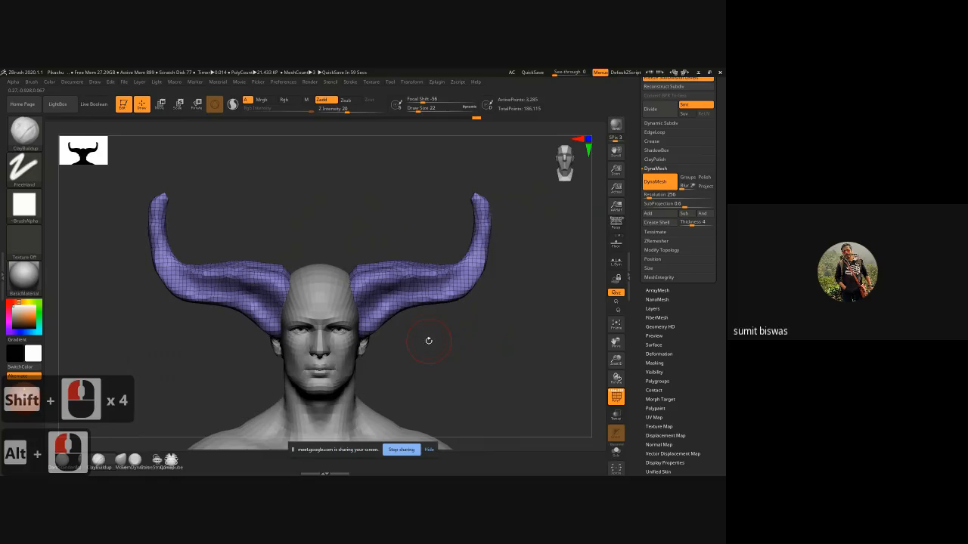
pyautogui.click(24, 133)
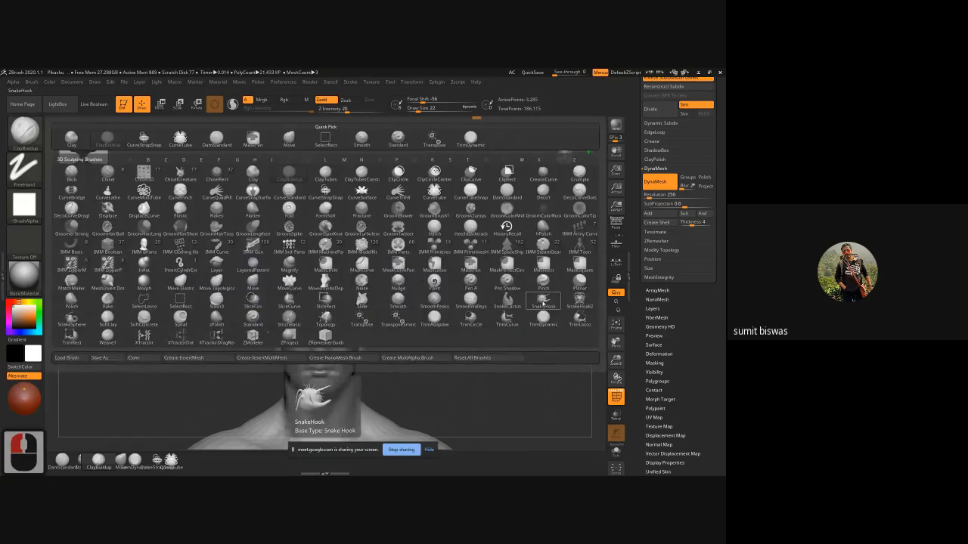
pyautogui.click(544, 302)
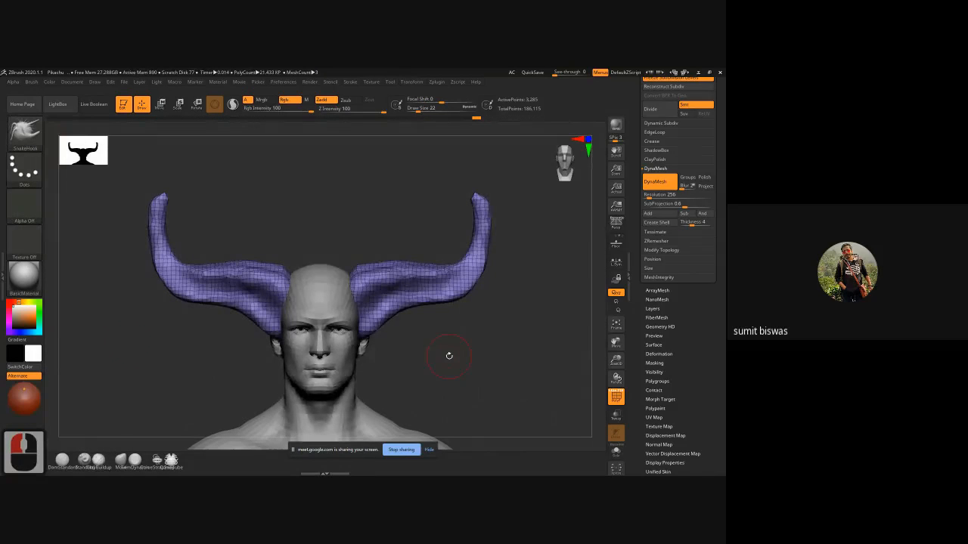
pyautogui.click(28, 138)
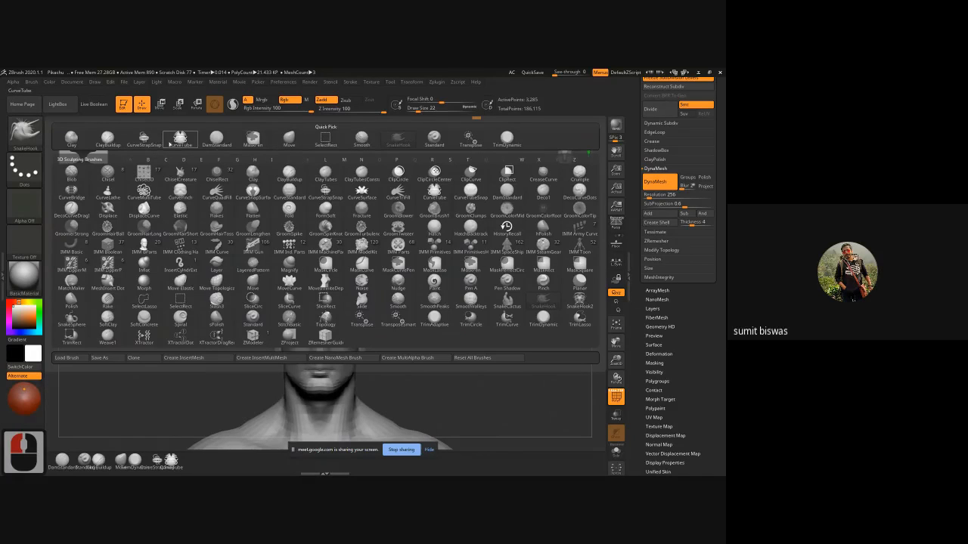
pyautogui.click(180, 140)
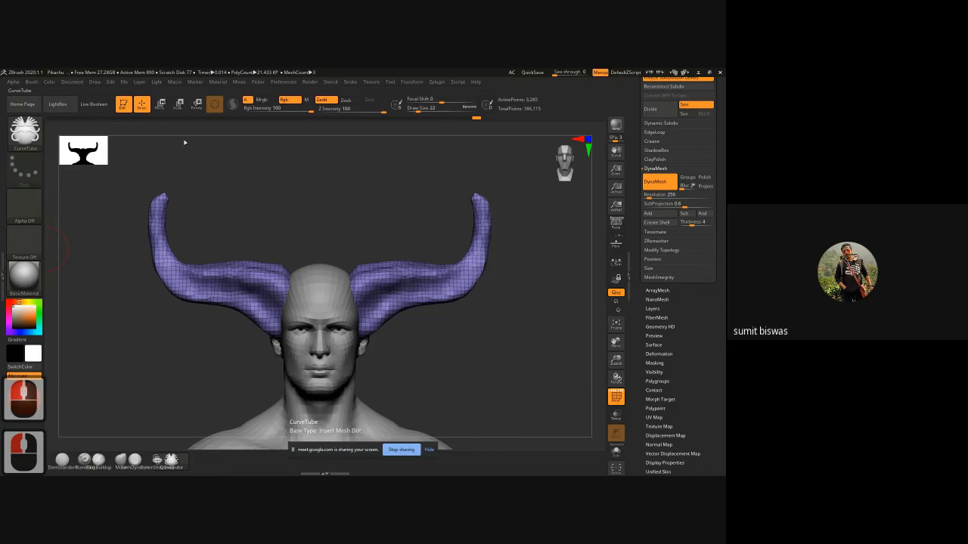
# - Draw a mirrored, tapering CurveTube branch that starts on each horn's bend and sweeps outward with a curled inner end
pyautogui.keyDown('alt'); pyautogui.moveTo(446, 340); pyautogui.dragTo(408, 312); pyautogui.keyUp('alt')
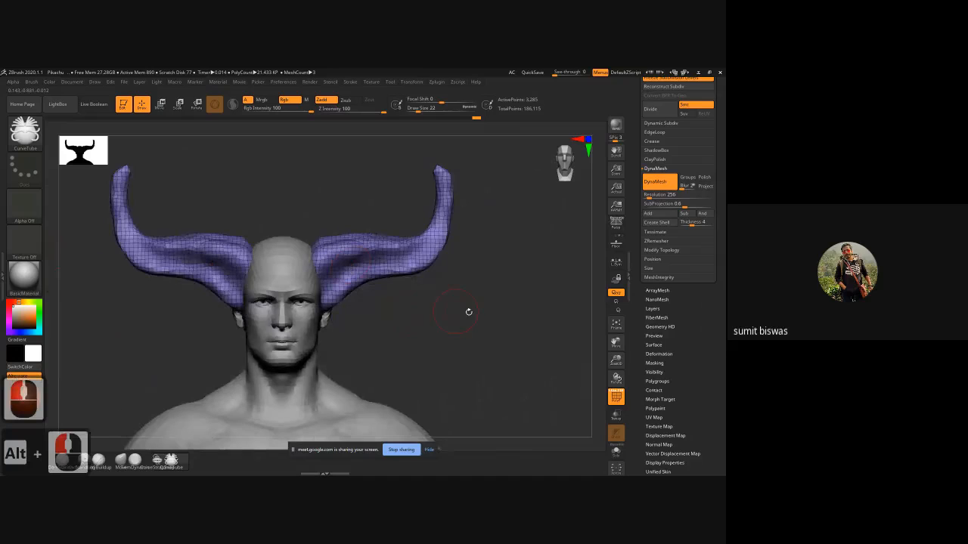
pyautogui.keyDown('alt'); pyautogui.moveTo(469, 311); pyautogui.dragTo(289, 254); pyautogui.keyUp('alt')
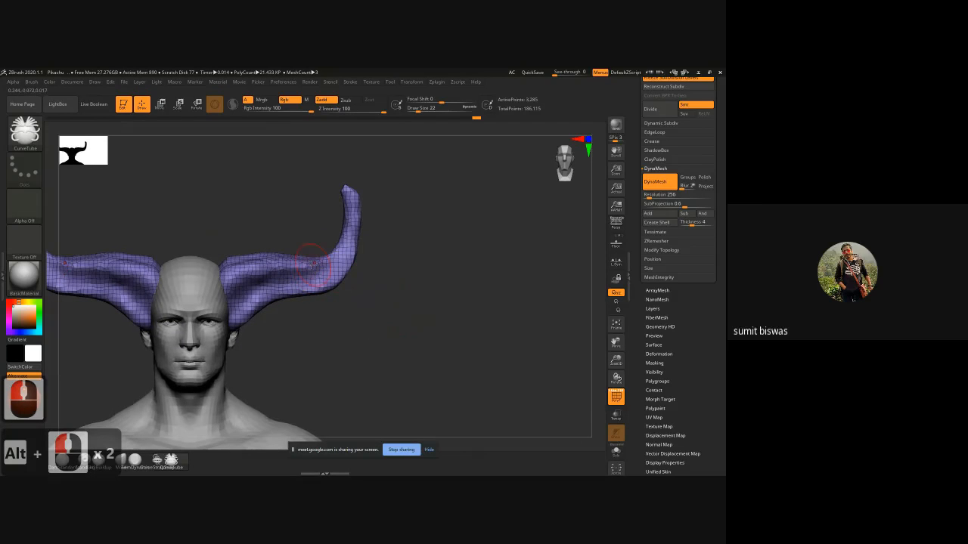
pyautogui.keyDown('ctrl'); pyautogui.keyDown('shift'); pyautogui.moveTo(394, 240); pyautogui.dragTo(393, 240); pyautogui.keyUp('shift'); pyautogui.keyUp('ctrl')
pyautogui.moveTo(451, 270)
pyautogui.keyDown('alt'); pyautogui.mouseDown()
pyautogui.moveTo(458, 287)
pyautogui.moveTo(476, 288)
pyautogui.moveTo(464, 254)
pyautogui.moveTo(456, 282)
pyautogui.mouseUp(); pyautogui.keyUp('alt')
pyautogui.moveTo(419, 253); pyautogui.dragTo(426, 269)
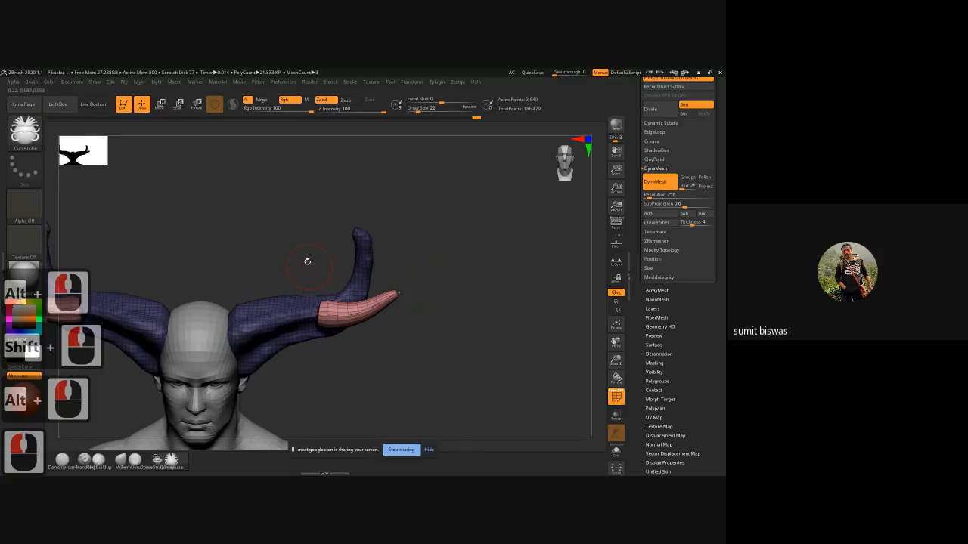
pyautogui.moveTo(307, 260)
pyautogui.mouseDown()
pyautogui.moveTo(302, 290)
pyautogui.moveTo(315, 273)
pyautogui.mouseUp()
pyautogui.moveTo(425, 268); pyautogui.dragTo(416, 227)
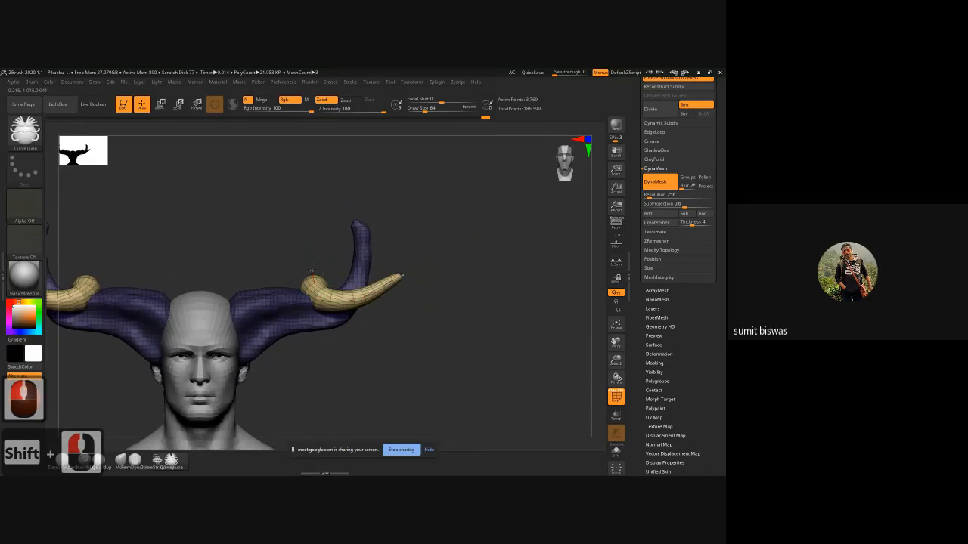
# - Try to extend the outward branches' curves inward above the head, and undo the extension
pyautogui.moveTo(247, 261); pyautogui.dragTo(245, 263)
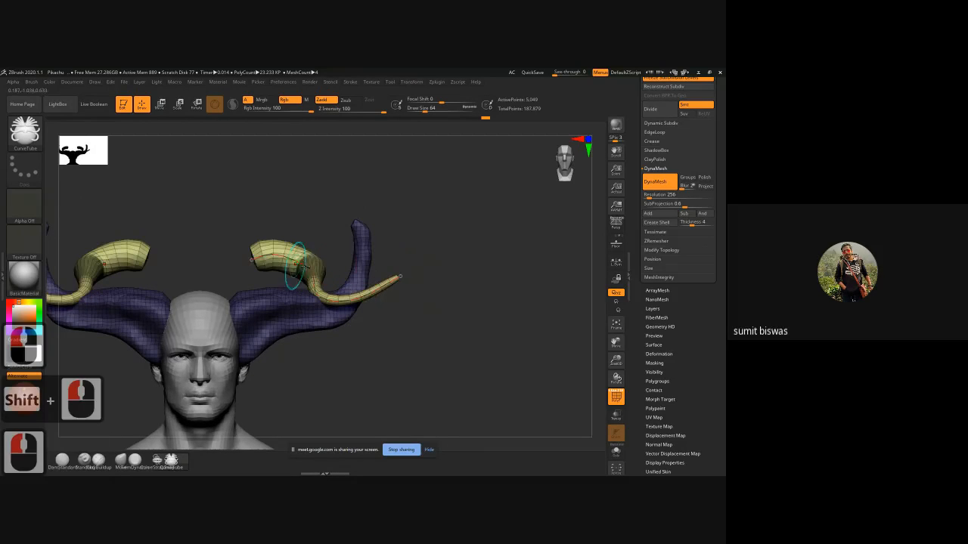
pyautogui.hotkey('ctrl', 'z')
pyautogui.moveTo(452, 246); pyautogui.dragTo(335, 325)
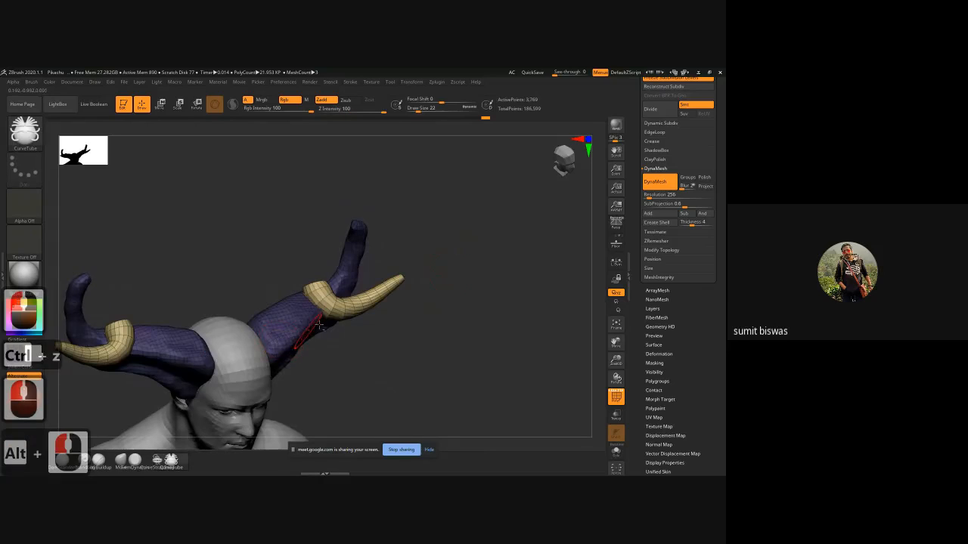
pyautogui.keyDown('shift'); pyautogui.moveTo(456, 270); pyautogui.dragTo(476, 300); pyautogui.keyUp('shift')
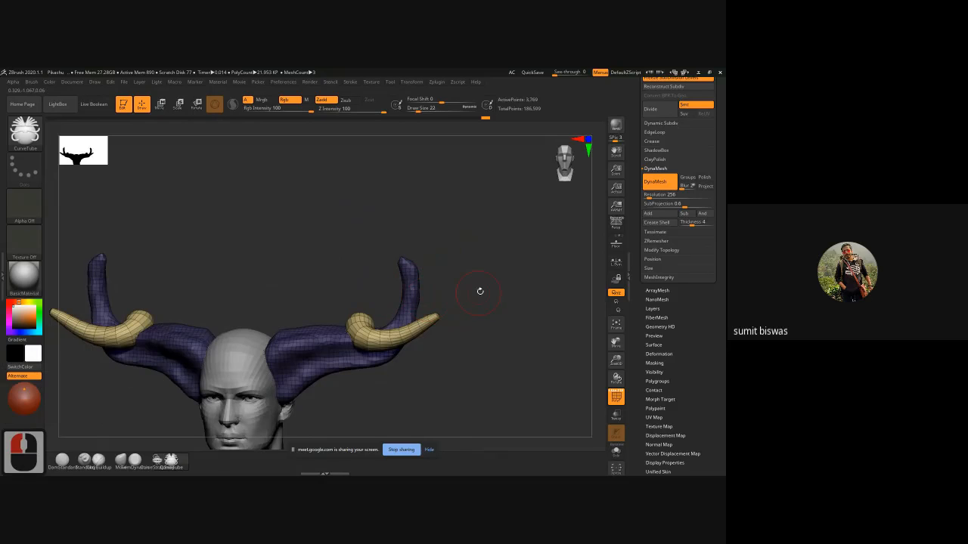
# - Draw a tall mirrored CurveTube branch rising from behind each horn's bend, working from the back of the head
pyautogui.moveTo(480, 288); pyautogui.dragTo(293, 317)
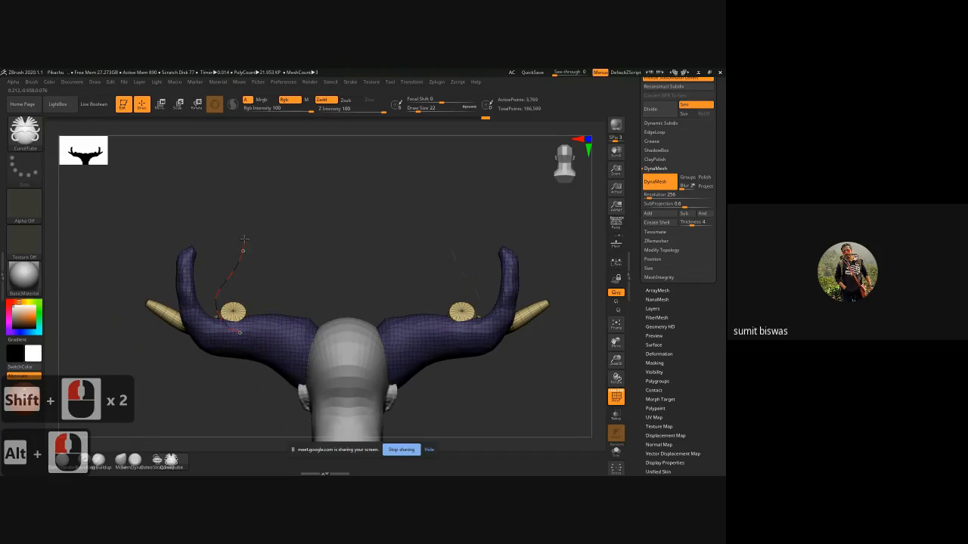
pyautogui.moveTo(244, 239); pyautogui.dragTo(228, 210)
pyautogui.moveTo(287, 269); pyautogui.dragTo(451, 285)
pyautogui.keyDown('alt'); pyautogui.moveTo(364, 312); pyautogui.dragTo(404, 308); pyautogui.keyUp('alt')
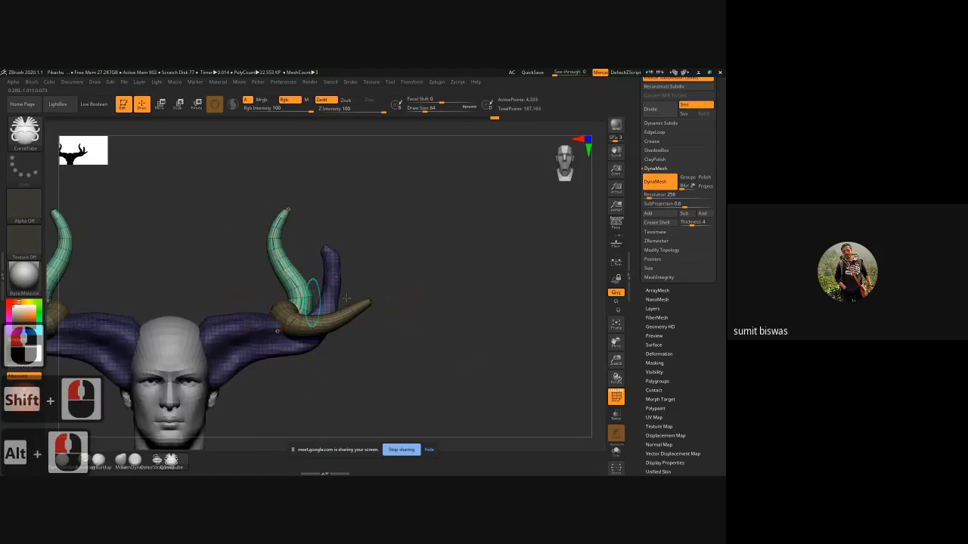
# - Draw a mirrored CurveTube branch from each horn's bend that arches inward over the head
pyautogui.moveTo(404, 274); pyautogui.dragTo(346, 322)
pyautogui.keyDown('alt'); pyautogui.click(220, 359); pyautogui.keyUp('alt')
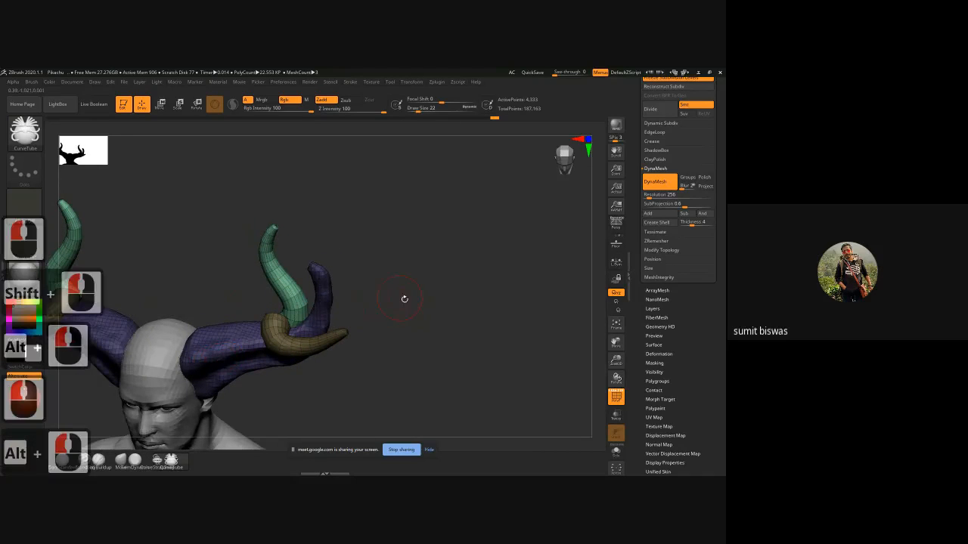
pyautogui.moveTo(405, 299); pyautogui.dragTo(385, 317)
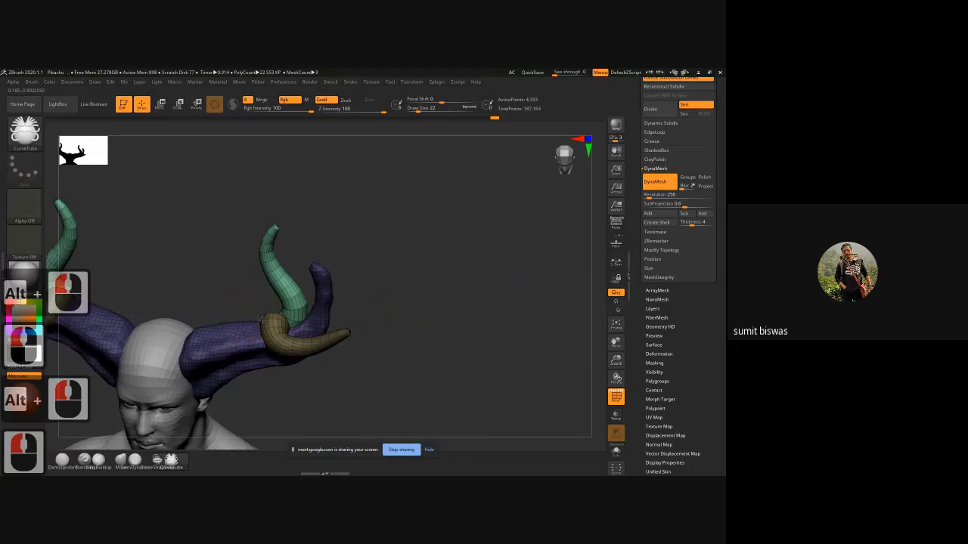
pyautogui.moveTo(241, 288); pyautogui.dragTo(192, 281)
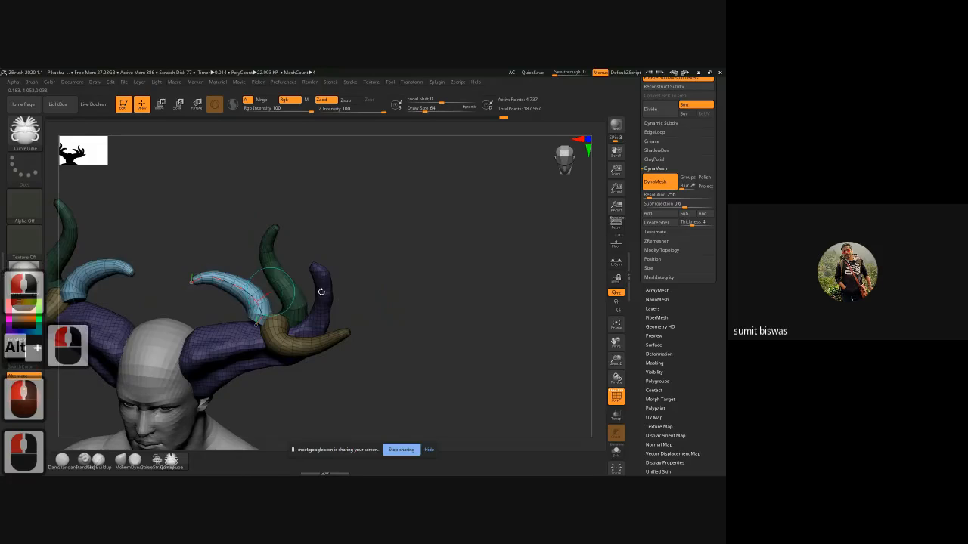
pyautogui.keyDown('shift'); pyautogui.moveTo(385, 295); pyautogui.dragTo(420, 261); pyautogui.keyUp('shift')
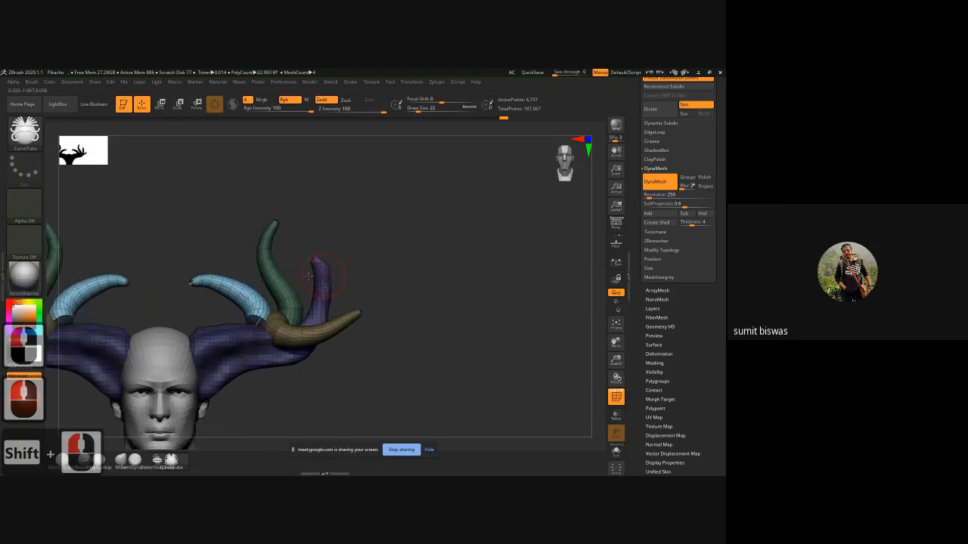
# - Add a short upright CurveTube stub on each inward branch and a curved tube extending each main horn's tip
pyautogui.keyDown('alt'); pyautogui.click(231, 345); pyautogui.keyUp('alt')
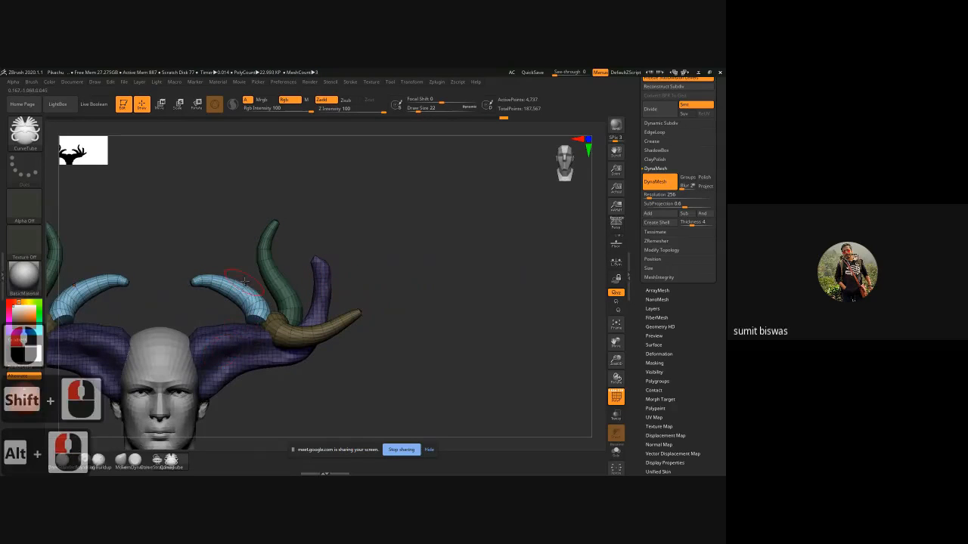
pyautogui.click(221, 251)
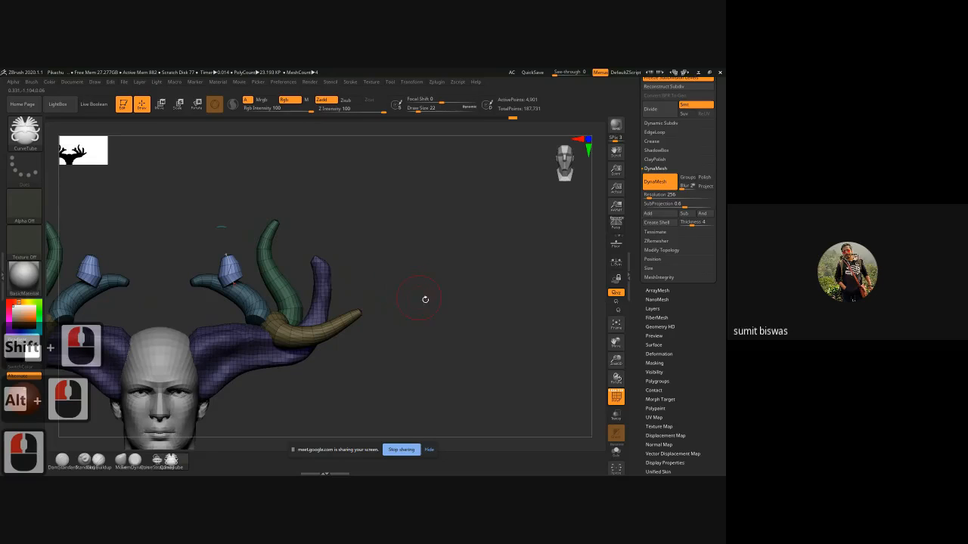
pyautogui.keyDown('alt'); pyautogui.moveTo(417, 303); pyautogui.dragTo(320, 278); pyautogui.keyUp('alt')
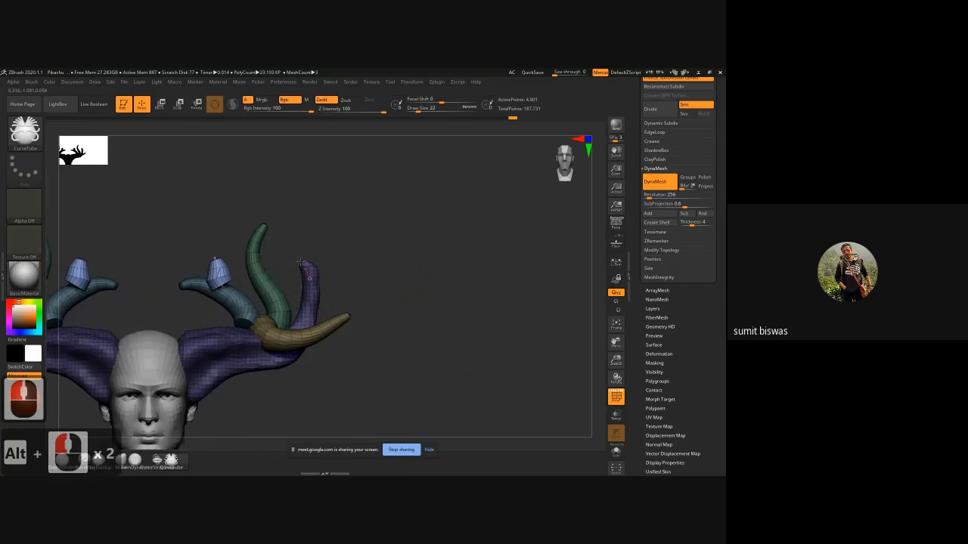
pyautogui.moveTo(323, 213); pyautogui.dragTo(325, 213)
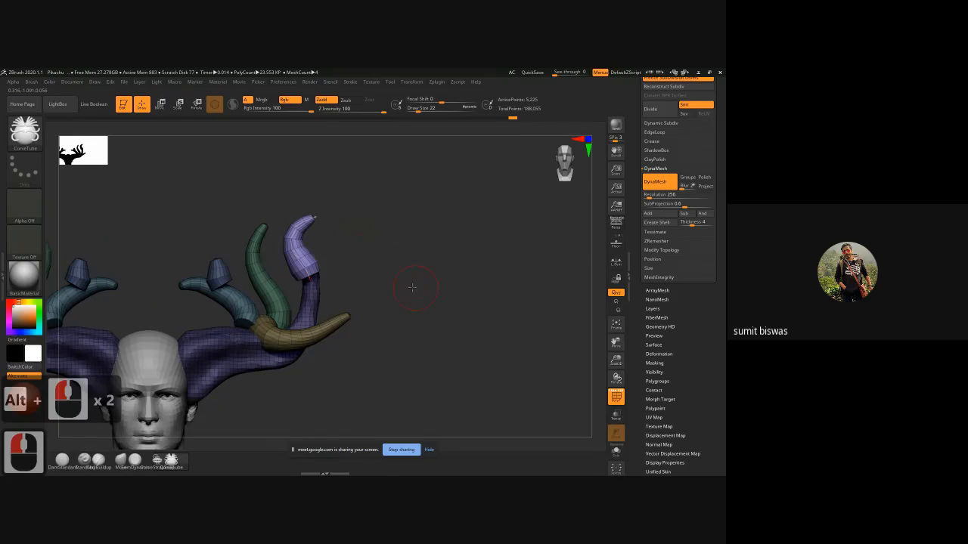
# - Shift the horn-tip tubes along the depth axis with the Move gizmo in side view, and return to CurveTube drawing
pyautogui.moveTo(423, 286)
pyautogui.keyDown('shift'); pyautogui.mouseDown()
pyautogui.moveTo(376, 288)
pyautogui.moveTo(385, 290)
pyautogui.mouseUp(); pyautogui.keyUp('shift')
pyautogui.press('w')
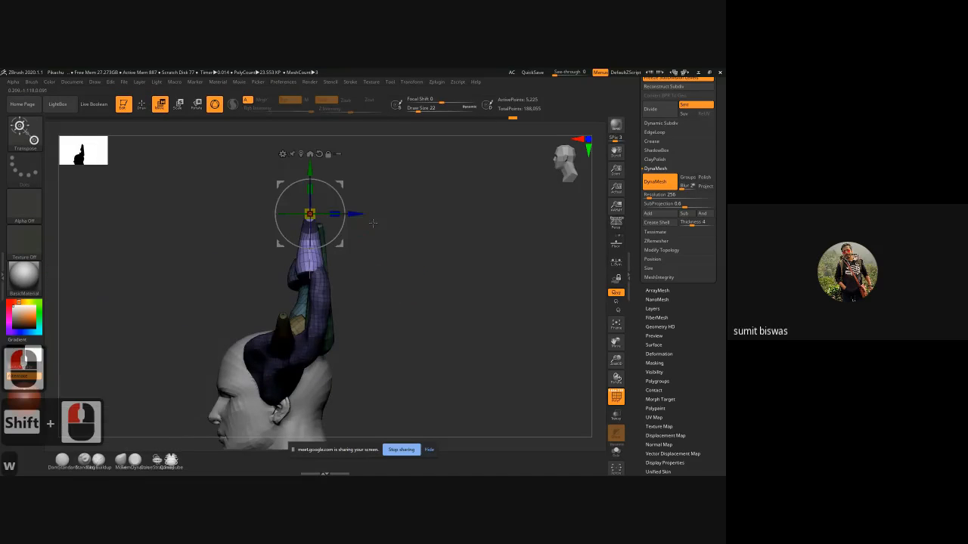
pyautogui.keyDown('shift'); pyautogui.moveTo(358, 214); pyautogui.dragTo(430, 321); pyautogui.keyUp('shift')
pyautogui.keyDown('alt'); pyautogui.click(343, 353); pyautogui.keyUp('alt')
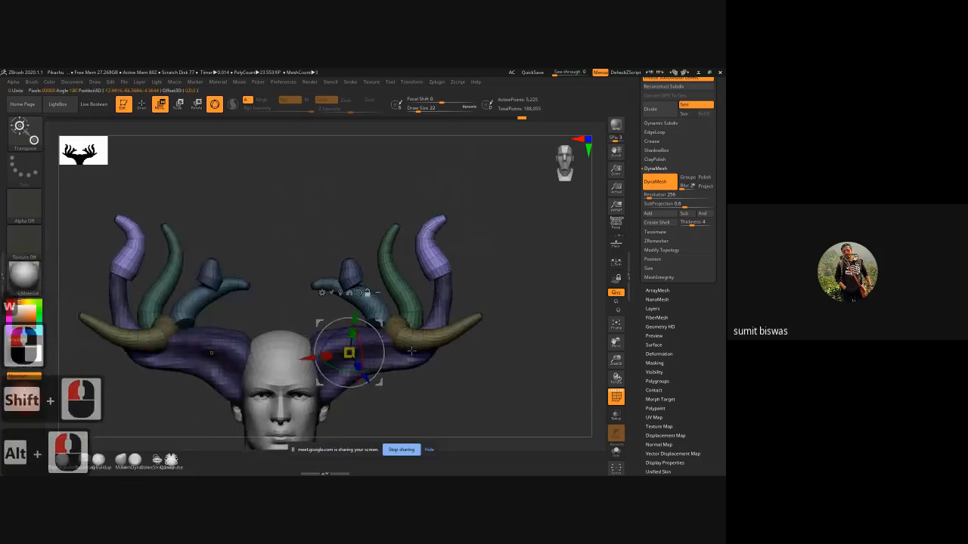
pyautogui.press('q')
pyautogui.keyDown('alt'); pyautogui.click(349, 359); pyautogui.keyUp('alt')
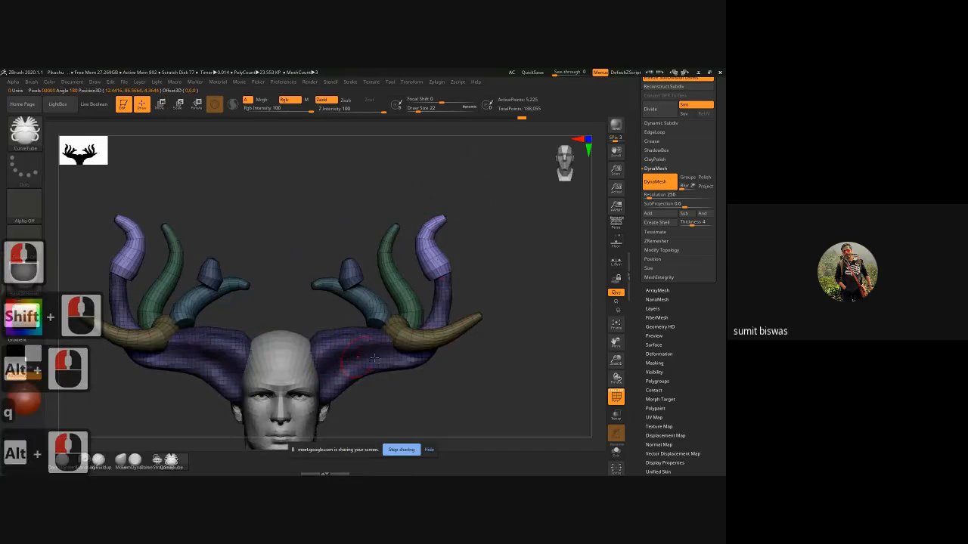
# - Clear the mask on the horns and remesh them with their tube branches using DynaMesh
pyautogui.keyDown('alt'); pyautogui.moveTo(518, 293); pyautogui.dragTo(550, 295); pyautogui.keyUp('alt')
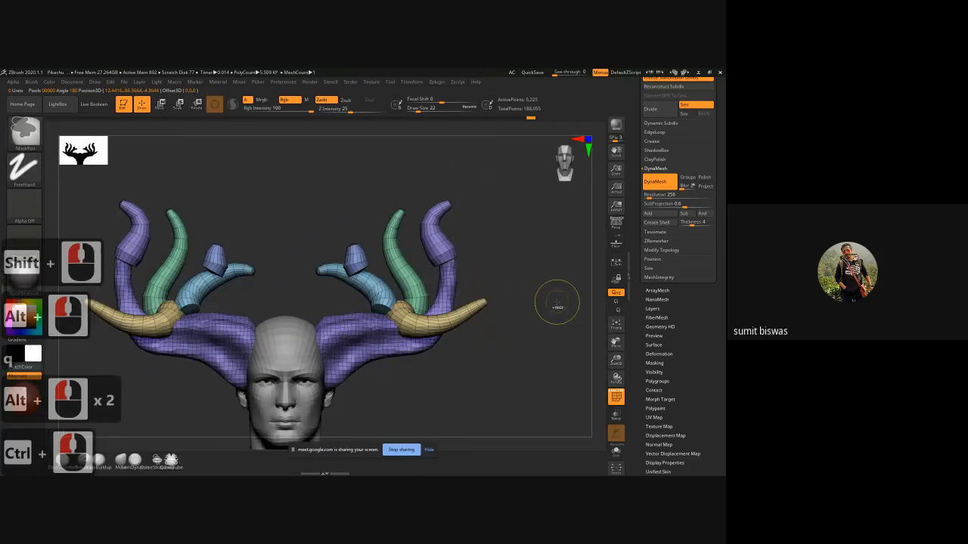
pyautogui.keyDown('ctrl'); pyautogui.moveTo(512, 328); pyautogui.dragTo(460, 368, button='right'); pyautogui.keyUp('ctrl')
pyautogui.moveTo(460, 368)
pyautogui.keyDown('alt'); pyautogui.mouseDown()
pyautogui.moveTo(463, 329)
pyautogui.moveTo(446, 316)
pyautogui.moveTo(473, 361)
pyautogui.mouseUp(); pyautogui.keyUp('alt')
pyautogui.moveTo(420, 316)
pyautogui.mouseDown()
pyautogui.moveTo(309, 316)
pyautogui.moveTo(412, 323)
pyautogui.mouseUp()
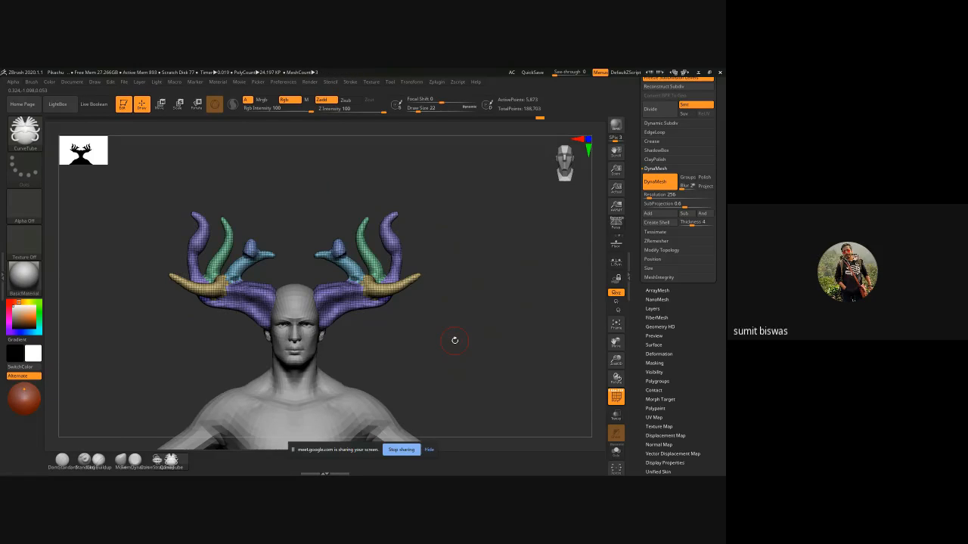
# - Merge the horns and all branches into a single polygroup and quick-save the project
pyautogui.keyDown('shift'); pyautogui.click(455, 340); pyautogui.keyUp('shift')
pyautogui.keyDown('ctrl'); pyautogui.click(476, 322); pyautogui.keyUp('ctrl')
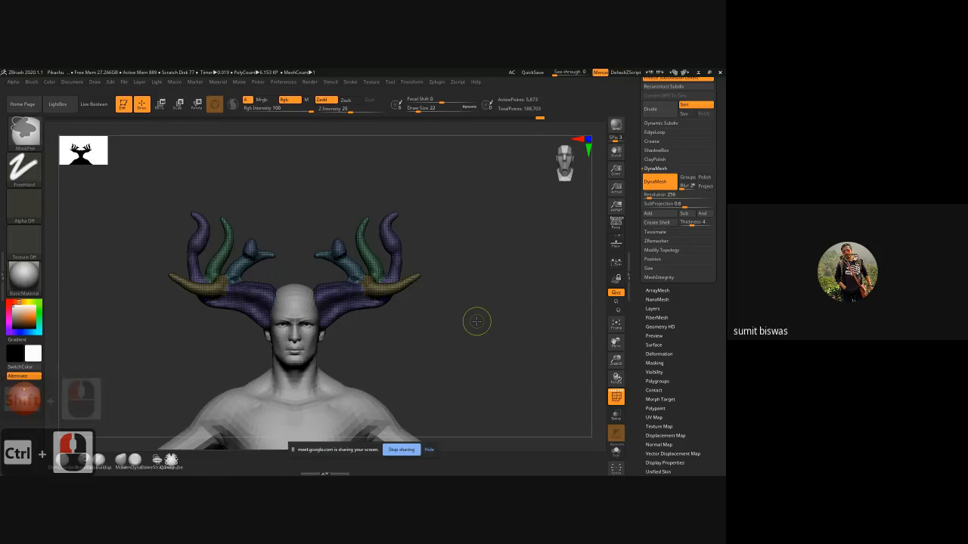
pyautogui.hotkey('ctrl', 'w')
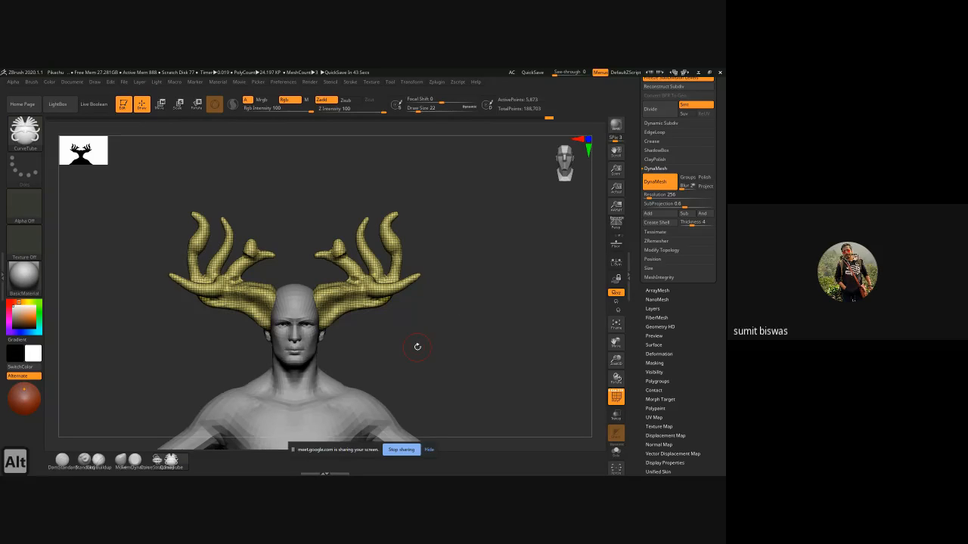
pyautogui.keyDown('alt'); pyautogui.moveTo(417, 347); pyautogui.dragTo(432, 330); pyautogui.keyUp('alt')
pyautogui.press('9')
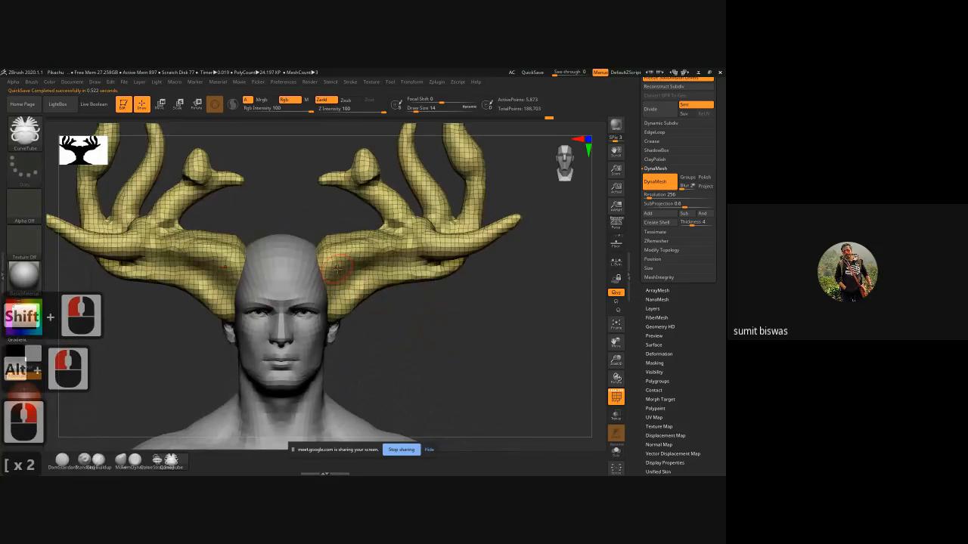
# - Hide the polyframe and switch from CurveTube to the ClayBuildup brush
pyautogui.hotkey('shift', 'f')
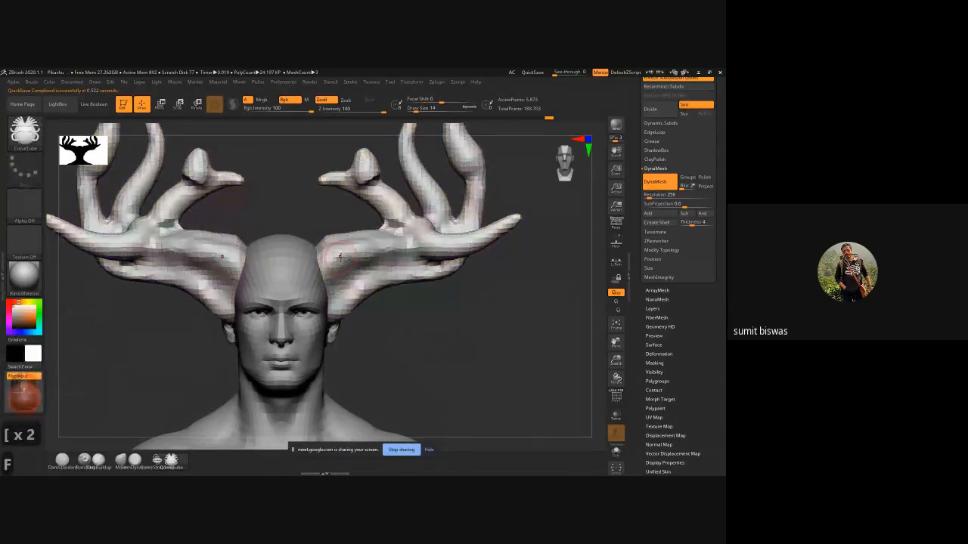
pyautogui.moveTo(331, 270); pyautogui.dragTo(341, 261)
pyautogui.hotkey('ctrl', 'z')
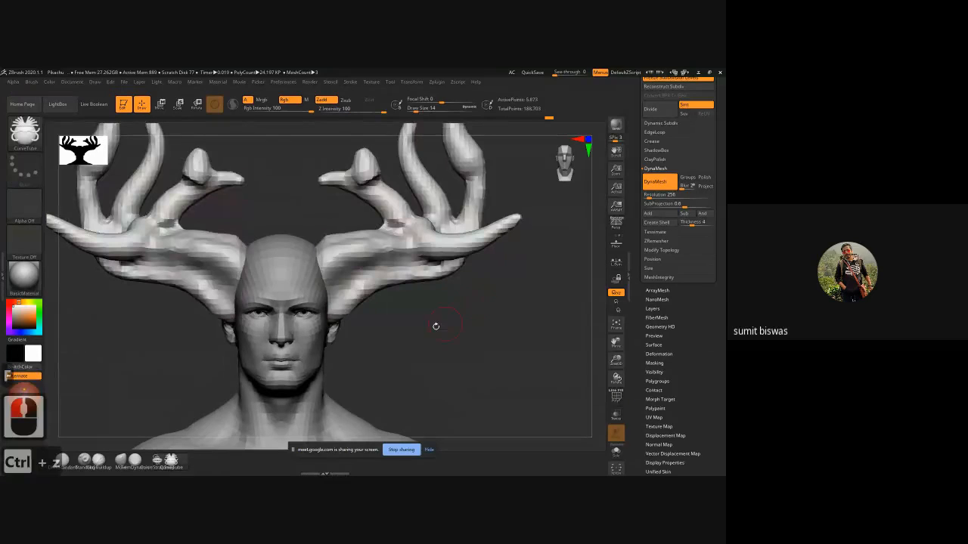
pyautogui.click(24, 132)
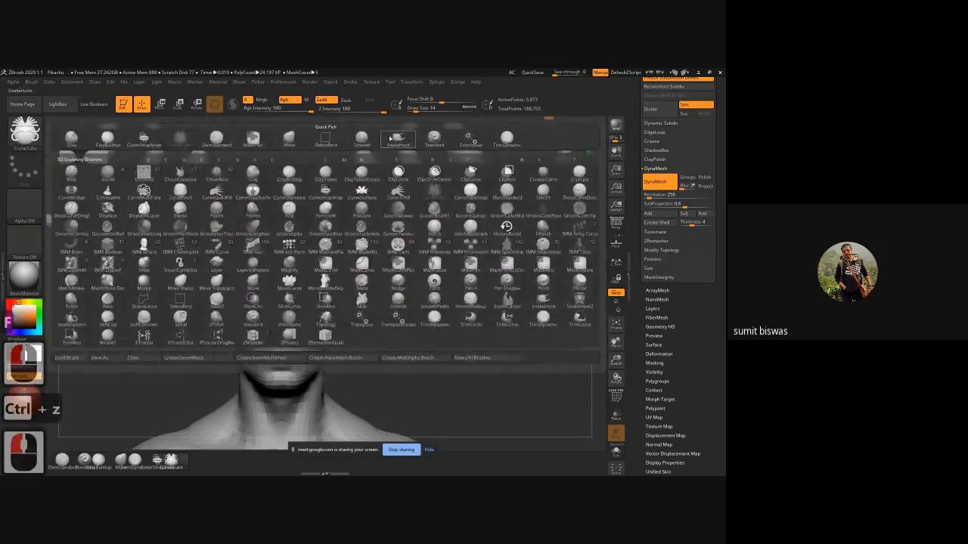
pyautogui.click(108, 139)
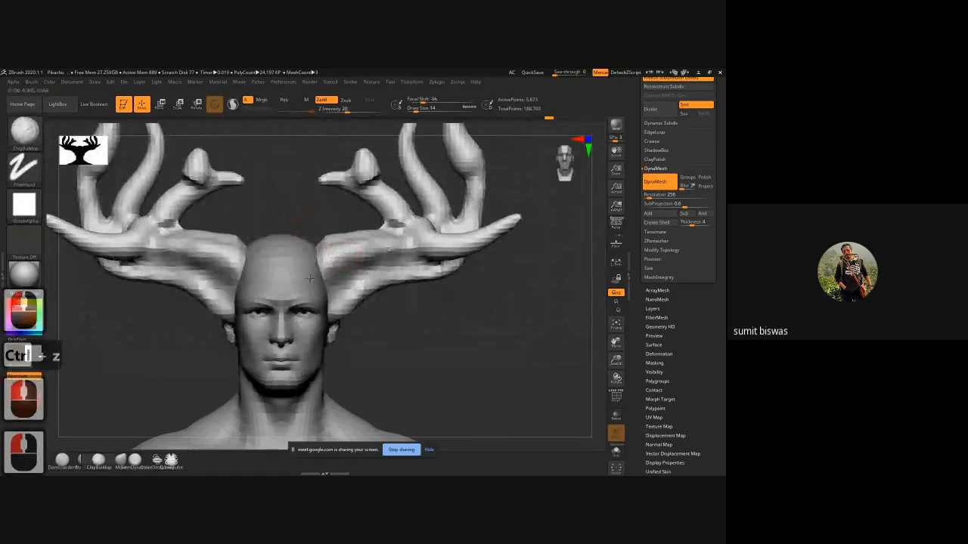
# - Add mirrored ClayBuildup strokes along the front of the horns, from the temples out to the branch bases
pyautogui.moveTo(337, 261); pyautogui.dragTo(397, 246)
pyautogui.moveTo(370, 253); pyautogui.dragTo(432, 246)
pyautogui.moveTo(405, 245)
pyautogui.mouseDown()
pyautogui.moveTo(458, 241)
pyautogui.moveTo(340, 259)
pyautogui.moveTo(444, 249)
pyautogui.moveTo(425, 250)
pyautogui.moveTo(506, 221)
pyautogui.moveTo(413, 241)
pyautogui.moveTo(376, 276)
pyautogui.moveTo(396, 259)
pyautogui.mouseUp()
pyautogui.moveTo(393, 261); pyautogui.dragTo(407, 274)
pyautogui.moveTo(496, 277)
pyautogui.mouseDown()
pyautogui.moveTo(473, 258)
pyautogui.moveTo(493, 271)
pyautogui.mouseUp()
pyautogui.moveTo(417, 251); pyautogui.dragTo(469, 252)
pyautogui.moveTo(435, 265); pyautogui.dragTo(473, 268)
# - Fill and smooth the junctions where the branches meet the horn bends, working from front and side
pyautogui.moveTo(534, 264); pyautogui.dragTo(527, 255)
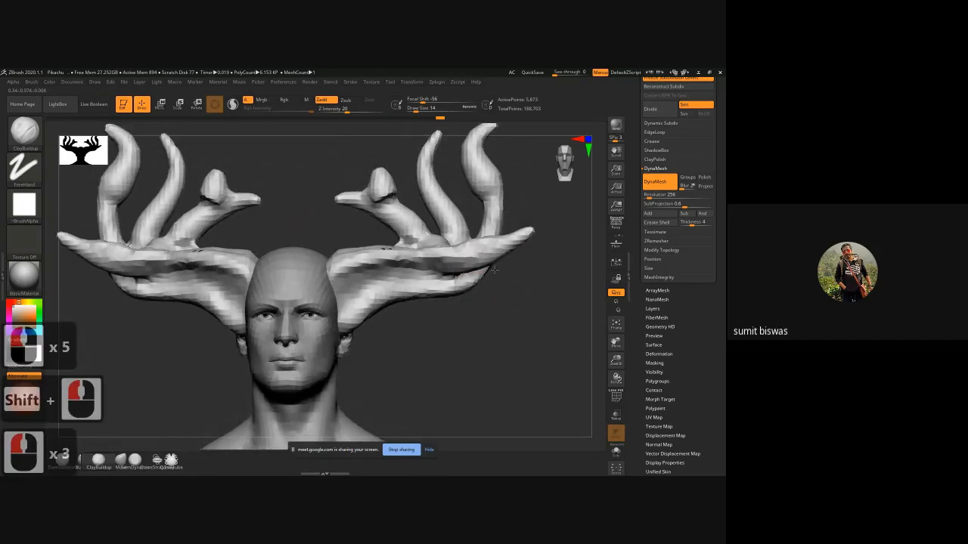
pyautogui.moveTo(471, 270); pyautogui.dragTo(490, 254)
pyautogui.moveTo(485, 256)
pyautogui.keyDown('alt'); pyautogui.mouseDown()
pyautogui.moveTo(502, 247)
pyautogui.moveTo(505, 257)
pyautogui.moveTo(477, 279)
pyautogui.mouseUp(); pyautogui.keyUp('alt')
pyautogui.moveTo(553, 275)
pyautogui.mouseDown()
pyautogui.moveTo(507, 253)
pyautogui.moveTo(503, 264)
pyautogui.mouseUp()
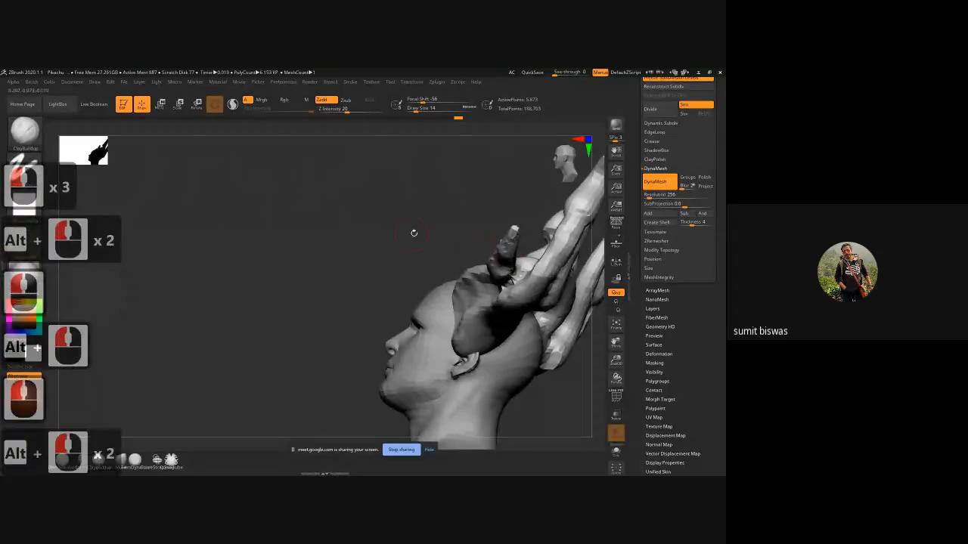
pyautogui.moveTo(414, 232)
pyautogui.keyDown('shift'); pyautogui.mouseDown()
pyautogui.moveTo(535, 288)
pyautogui.moveTo(486, 309)
pyautogui.mouseUp(); pyautogui.keyUp('shift')
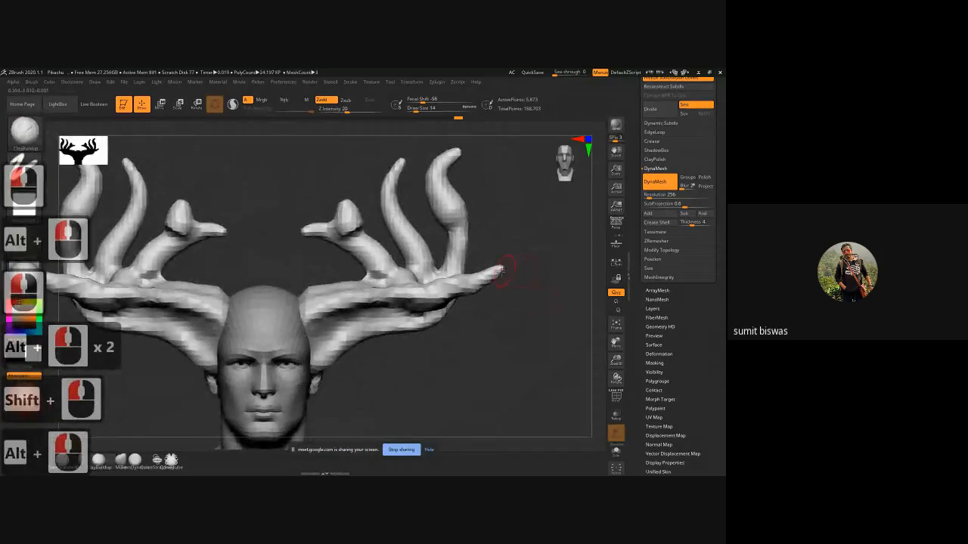
pyautogui.keyDown('alt'); pyautogui.moveTo(501, 217); pyautogui.dragTo(470, 239); pyautogui.keyUp('alt')
pyautogui.moveTo(431, 266); pyautogui.dragTo(432, 301)
pyautogui.moveTo(483, 265)
pyautogui.mouseDown()
pyautogui.moveTo(449, 257)
pyautogui.moveTo(442, 242)
pyautogui.moveTo(475, 259)
pyautogui.moveTo(450, 257)
pyautogui.moveTo(448, 235)
pyautogui.moveTo(431, 229)
pyautogui.mouseUp()
pyautogui.keyDown('shift'); pyautogui.moveTo(428, 293); pyautogui.dragTo(424, 311); pyautogui.keyUp('shift')
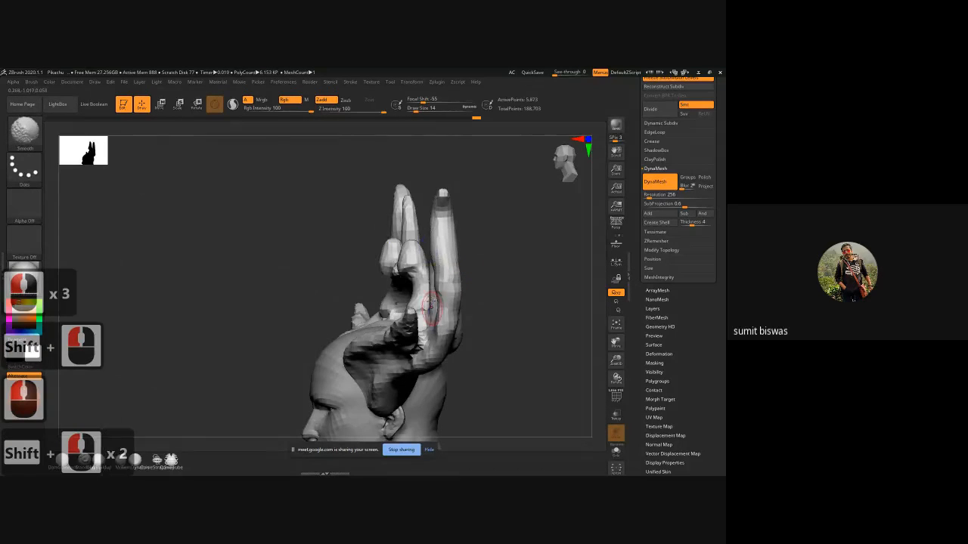
pyautogui.moveTo(496, 289); pyautogui.dragTo(494, 324)
pyautogui.moveTo(429, 285)
pyautogui.mouseDown()
pyautogui.moveTo(416, 290)
pyautogui.moveTo(443, 264)
pyautogui.moveTo(371, 293)
pyautogui.mouseUp()
pyautogui.moveTo(488, 294)
pyautogui.keyDown('shift'); pyautogui.mouseDown()
pyautogui.moveTo(378, 286)
pyautogui.moveTo(346, 296)
pyautogui.mouseUp(); pyautogui.keyUp('shift')
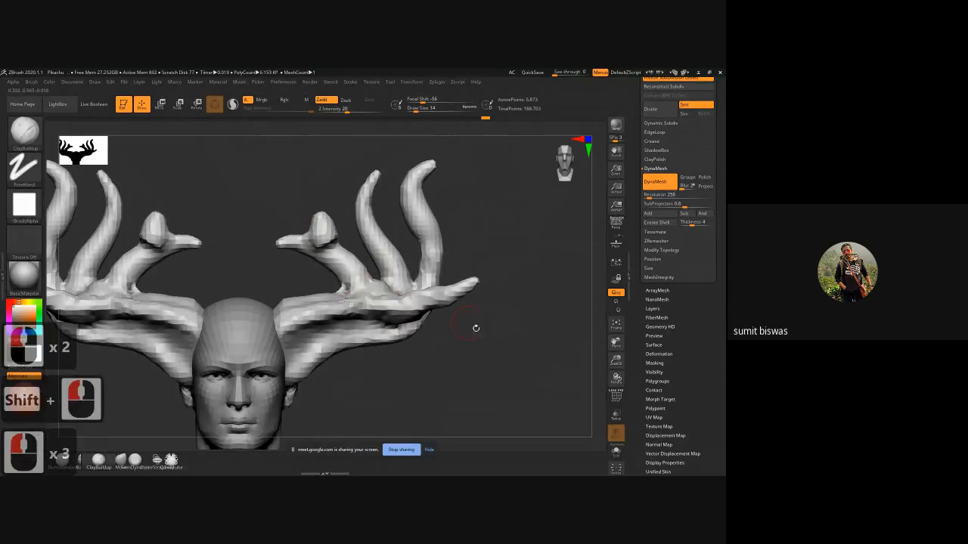
# - Build up clay over the top surfaces of the horns and around the branch roots, working from above
pyautogui.moveTo(464, 346); pyautogui.dragTo(470, 360)
pyautogui.moveTo(357, 290)
pyautogui.mouseDown()
pyautogui.moveTo(275, 315)
pyautogui.moveTo(312, 307)
pyautogui.moveTo(278, 316)
pyautogui.moveTo(320, 293)
pyautogui.mouseUp()
pyautogui.moveTo(461, 344); pyautogui.dragTo(483, 378)
pyautogui.moveTo(293, 299)
pyautogui.mouseDown()
pyautogui.moveTo(274, 304)
pyautogui.moveTo(355, 266)
pyautogui.moveTo(357, 276)
pyautogui.mouseUp()
pyautogui.click(357, 248)
pyautogui.moveTo(310, 316); pyautogui.dragTo(304, 322)
pyautogui.moveTo(305, 317); pyautogui.dragTo(301, 325)
pyautogui.moveTo(355, 269); pyautogui.dragTo(348, 286)
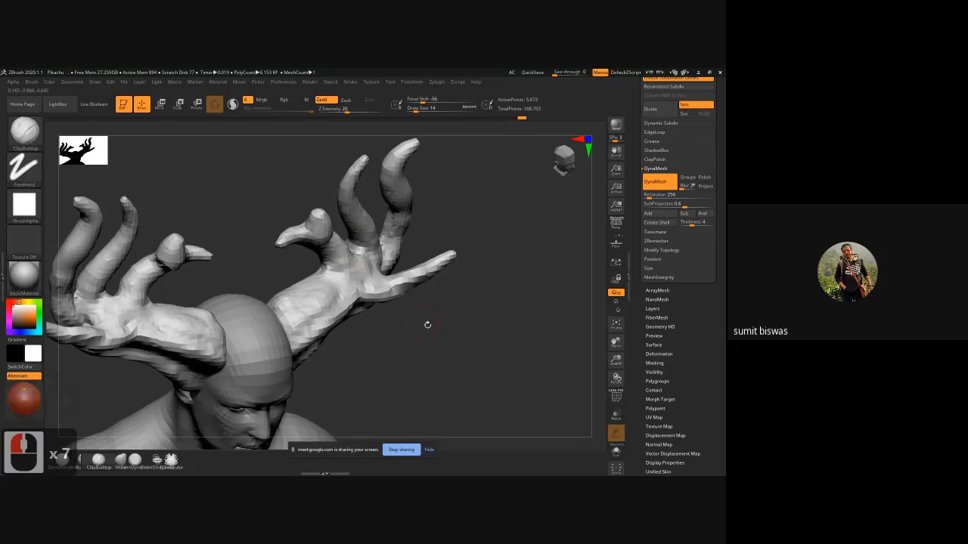
pyautogui.keyDown('shift'); pyautogui.moveTo(426, 325); pyautogui.dragTo(396, 309); pyautogui.keyUp('shift')
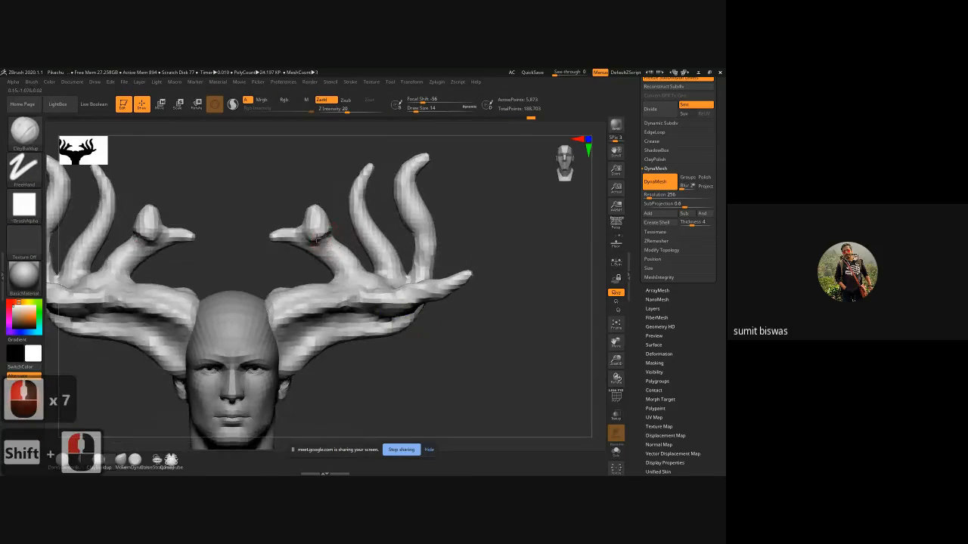
# - Slim the bulbous stubs on the inward branches and blend them into the branch below with ClayBuildup
pyautogui.moveTo(330, 245)
pyautogui.mouseDown()
pyautogui.moveTo(308, 239)
pyautogui.moveTo(331, 227)
pyautogui.mouseUp()
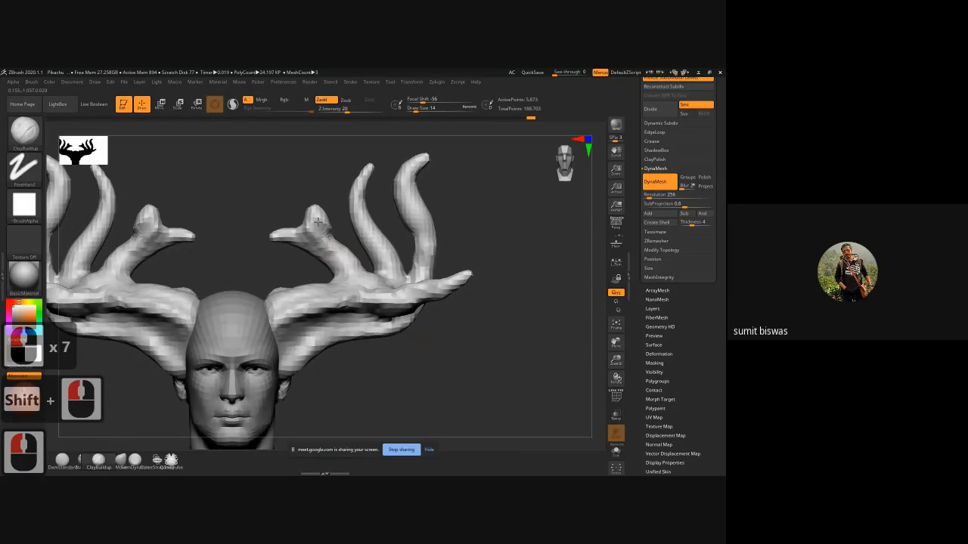
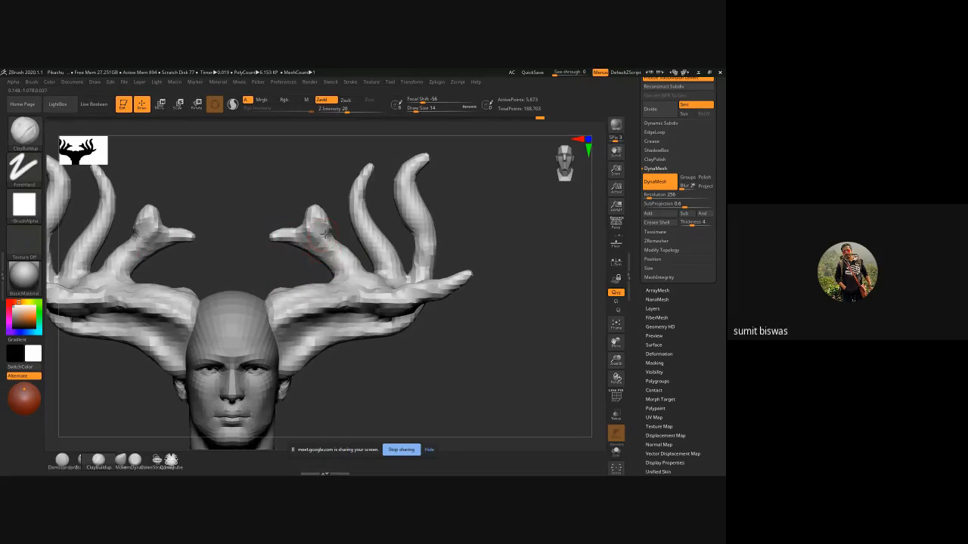
pyautogui.moveTo(312, 226); pyautogui.dragTo(331, 246)
pyautogui.keyDown('alt'); pyautogui.moveTo(331, 236); pyautogui.dragTo(319, 219); pyautogui.keyUp('alt')
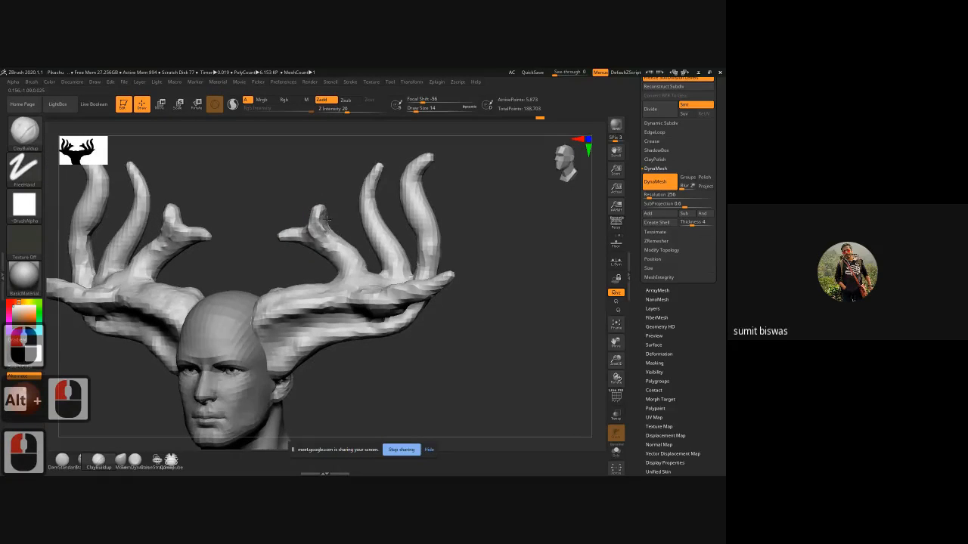
pyautogui.moveTo(327, 220)
pyautogui.mouseDown(button='right')
pyautogui.moveTo(313, 216)
pyautogui.moveTo(310, 227)
pyautogui.mouseUp(button='right')
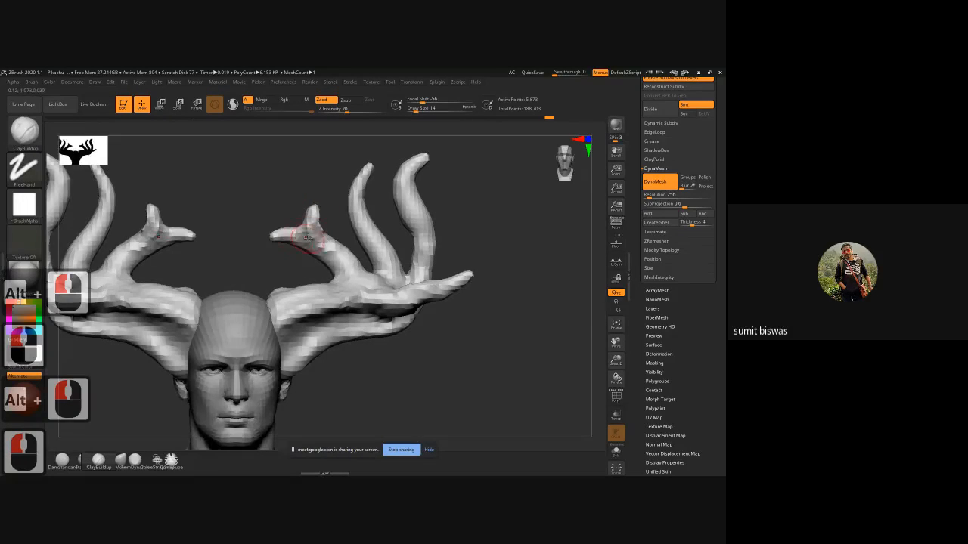
pyautogui.moveTo(322, 241)
pyautogui.mouseDown()
pyautogui.moveTo(308, 223)
pyautogui.moveTo(313, 248)
pyautogui.moveTo(340, 269)
pyautogui.mouseUp()
pyautogui.moveTo(332, 259)
pyautogui.mouseDown()
pyautogui.moveTo(346, 276)
pyautogui.moveTo(309, 252)
pyautogui.moveTo(406, 249)
pyautogui.mouseUp()
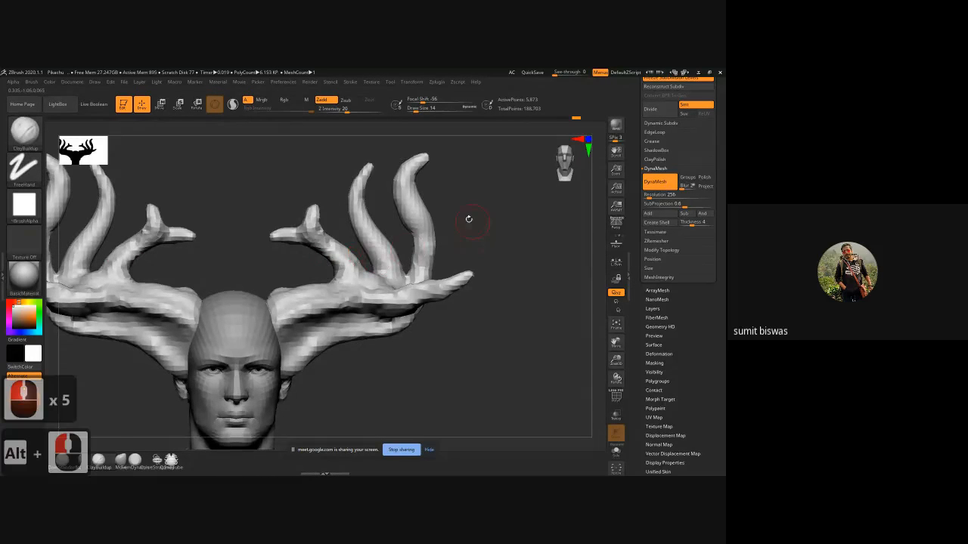
# - Extend the tips of the tall inner branches into points and enlarge the brush to draw size 26
pyautogui.keyDown('alt'); pyautogui.moveTo(469, 219); pyautogui.dragTo(441, 242); pyautogui.keyUp('alt')
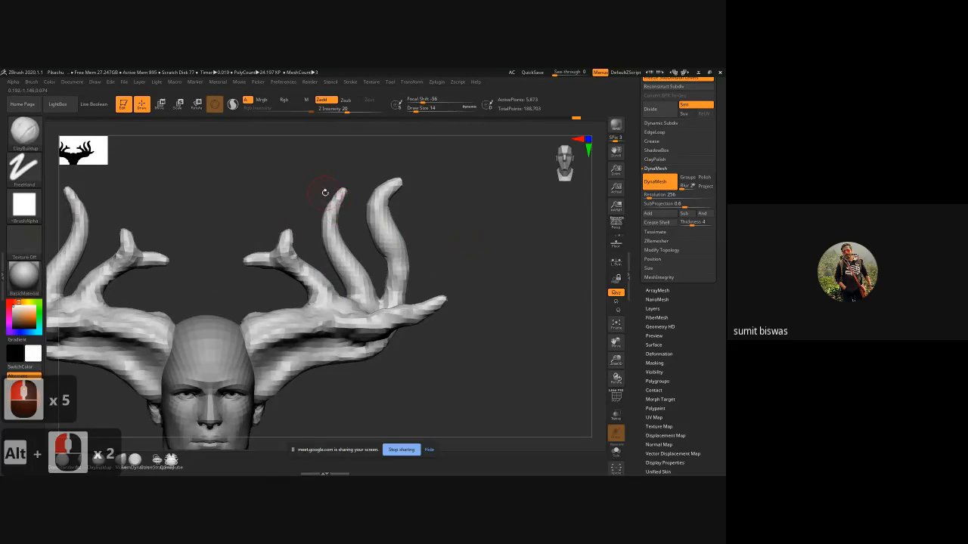
pyautogui.moveTo(335, 197); pyautogui.dragTo(345, 182)
pyautogui.moveTo(341, 192); pyautogui.dragTo(339, 176)
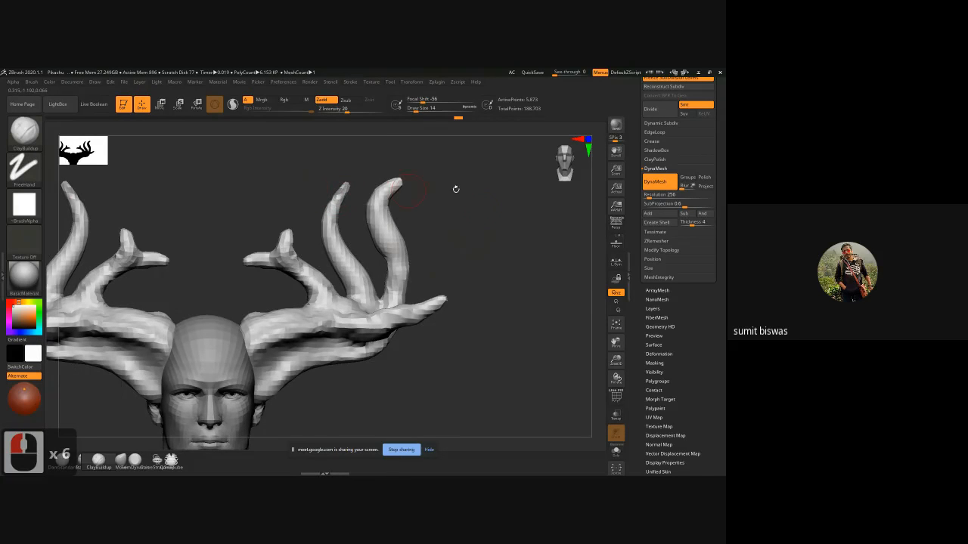
pyautogui.moveTo(481, 260)
pyautogui.keyDown('alt'); pyautogui.mouseDown()
pyautogui.moveTo(429, 209)
pyautogui.moveTo(406, 229)
pyautogui.moveTo(331, 233)
pyautogui.moveTo(371, 261)
pyautogui.moveTo(321, 322)
pyautogui.mouseUp(); pyautogui.keyUp('alt')
pyautogui.press(']')
pyautogui.press(']')
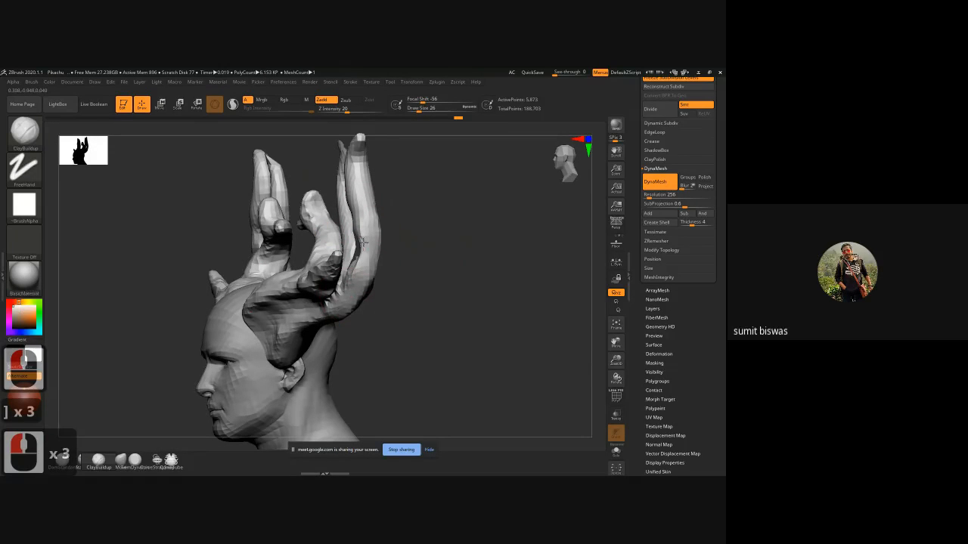
# - Try larger ClayBuildup strokes on the tall branches from the side and undo them
pyautogui.moveTo(364, 242)
pyautogui.mouseDown()
pyautogui.moveTo(385, 269)
pyautogui.moveTo(443, 270)
pyautogui.mouseUp()
pyautogui.hotkey('ctrl', 'z')
pyautogui.hotkey('ctrl', 'z')
pyautogui.hotkey('ctrl', 'z')
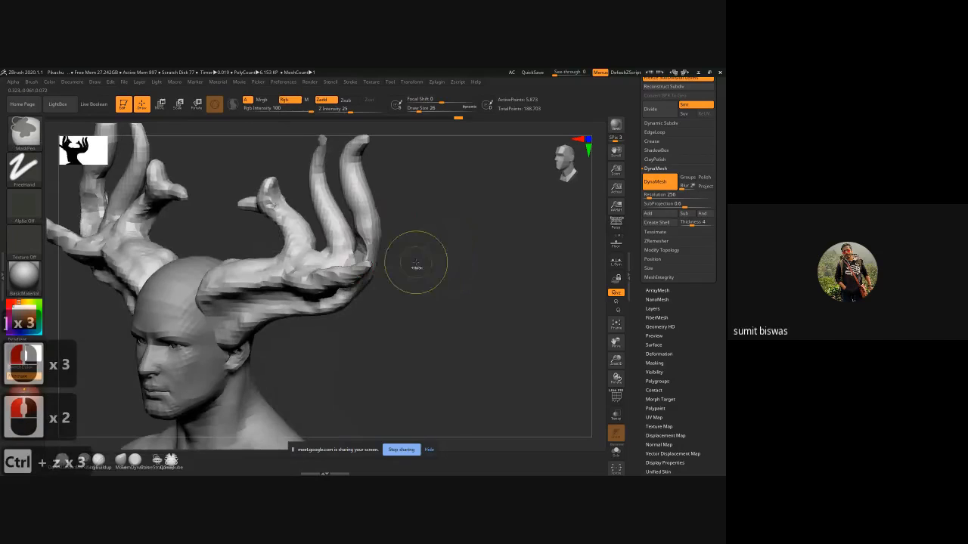
# - Turn on BackfaceMask in the ClayBuildup brush's Auto Masking settings
pyautogui.moveTo(440, 259); pyautogui.dragTo(477, 259)
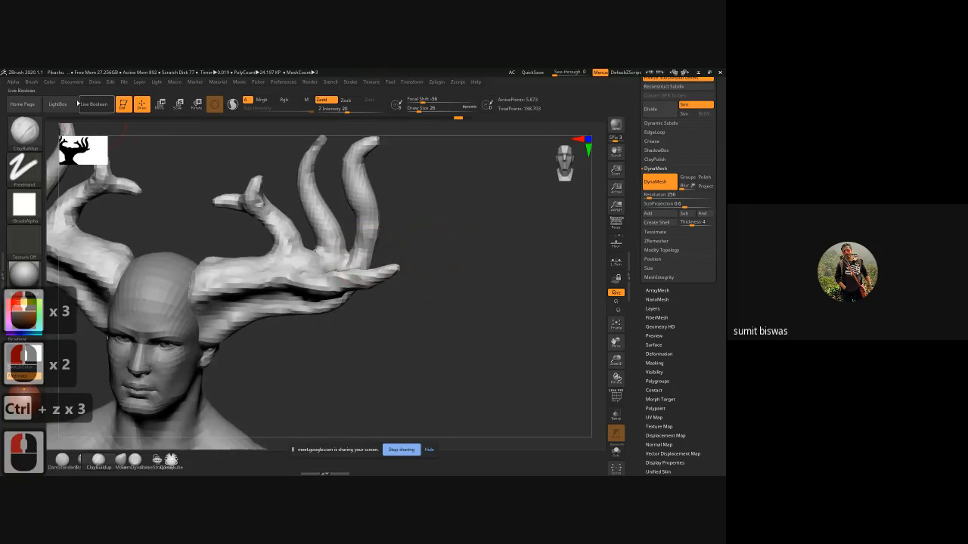
pyautogui.click(32, 82)
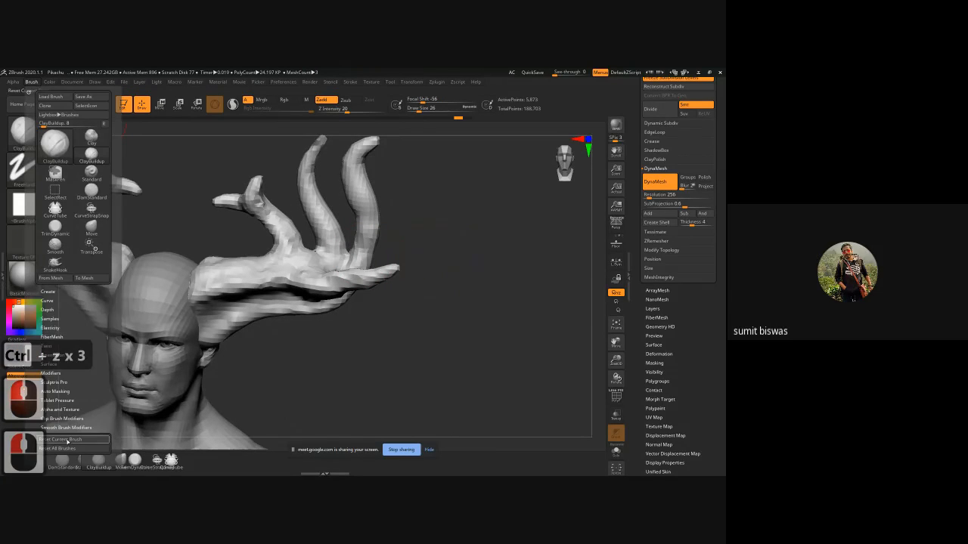
pyautogui.click(54, 391)
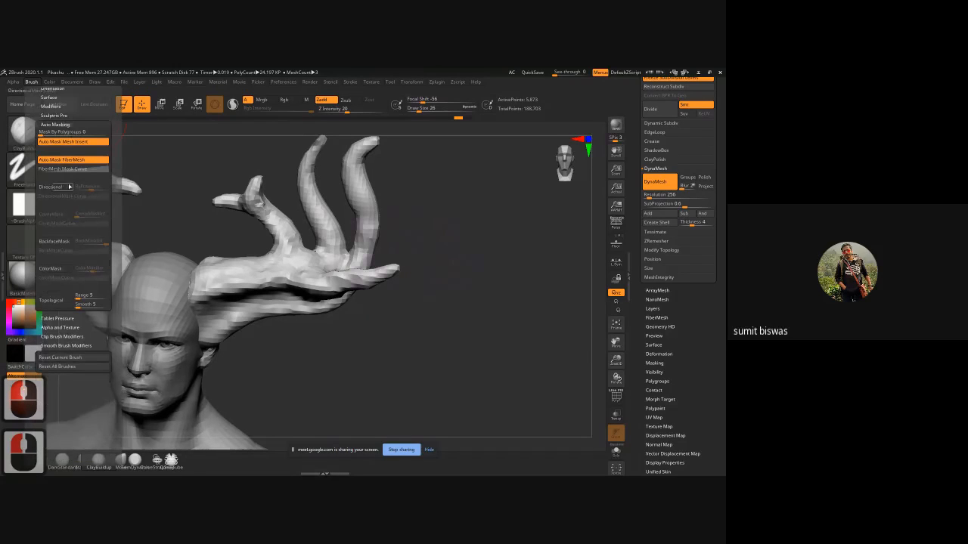
pyautogui.click(55, 242)
# - Build up clay on the side of the horns, from the outer bend down to the root above the ear
pyautogui.moveTo(440, 231)
pyautogui.keyDown('alt'); pyautogui.mouseDown()
pyautogui.moveTo(419, 263)
pyautogui.moveTo(340, 263)
pyautogui.moveTo(340, 302)
pyautogui.mouseUp(); pyautogui.keyUp('alt')
pyautogui.moveTo(339, 301); pyautogui.dragTo(335, 313)
pyautogui.moveTo(334, 310); pyautogui.dragTo(318, 337)
pyautogui.moveTo(316, 333)
pyautogui.mouseDown()
pyautogui.moveTo(309, 343)
pyautogui.moveTo(287, 329)
pyautogui.mouseUp()
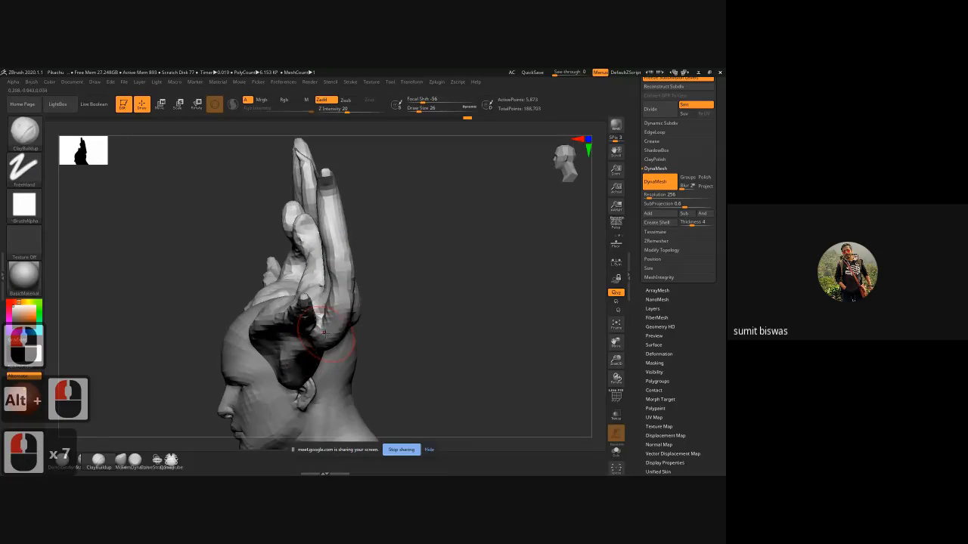
pyautogui.moveTo(406, 327); pyautogui.dragTo(453, 295)
pyautogui.moveTo(327, 338); pyautogui.dragTo(274, 403)
pyautogui.moveTo(279, 395); pyautogui.dragTo(272, 408)
pyautogui.keyDown('alt'); pyautogui.moveTo(399, 384); pyautogui.dragTo(408, 309); pyautogui.keyUp('alt')
pyautogui.moveTo(284, 330); pyautogui.dragTo(269, 366)
pyautogui.moveTo(309, 283); pyautogui.dragTo(300, 305)
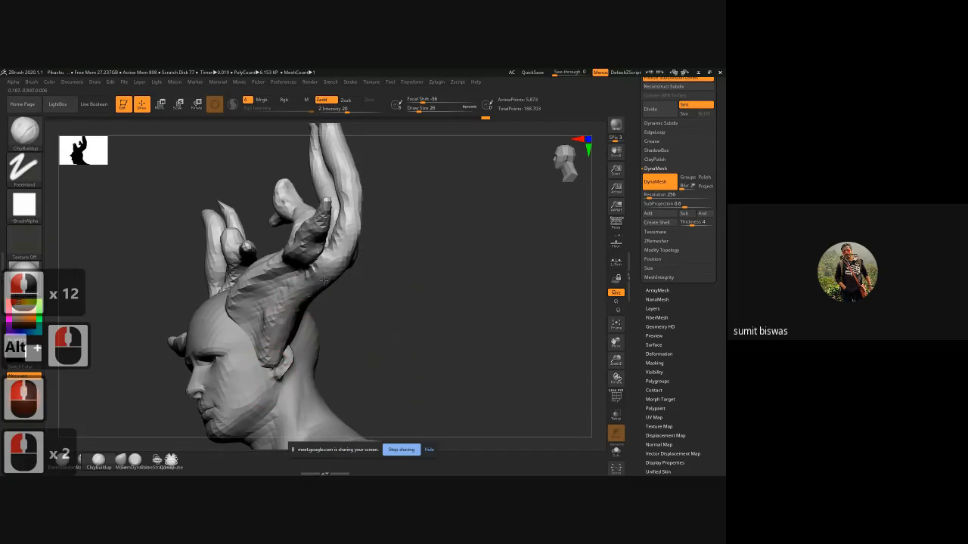
# - Add ClayBuildup strokes around the rear underside of the horn bends below the tall branches
pyautogui.moveTo(355, 258)
pyautogui.mouseDown()
pyautogui.moveTo(393, 260)
pyautogui.moveTo(401, 244)
pyautogui.mouseUp()
pyautogui.moveTo(402, 246); pyautogui.dragTo(408, 246, button='right')
pyautogui.moveTo(380, 243); pyautogui.dragTo(384, 266)
pyautogui.moveTo(365, 260)
pyautogui.mouseDown()
pyautogui.moveTo(396, 270)
pyautogui.moveTo(418, 302)
pyautogui.moveTo(403, 291)
pyautogui.moveTo(416, 294)
pyautogui.mouseUp()
pyautogui.moveTo(285, 302); pyautogui.dragTo(227, 301)
# - Layer ClayBuildup strokes across the back faces of the horns, between the skull and the branch bases
pyautogui.moveTo(414, 301)
pyautogui.mouseDown()
pyautogui.moveTo(439, 287)
pyautogui.moveTo(399, 243)
pyautogui.moveTo(454, 282)
pyautogui.mouseUp()
pyautogui.moveTo(402, 251); pyautogui.dragTo(461, 287)
pyautogui.moveTo(452, 276)
pyautogui.mouseDown()
pyautogui.moveTo(461, 295)
pyautogui.moveTo(453, 289)
pyautogui.mouseUp()
pyautogui.moveTo(420, 250)
pyautogui.mouseDown()
pyautogui.moveTo(456, 255)
pyautogui.moveTo(471, 307)
pyautogui.mouseUp()
pyautogui.moveTo(380, 322); pyautogui.dragTo(383, 345)
pyautogui.moveTo(412, 231); pyautogui.dragTo(446, 260)
pyautogui.moveTo(438, 257)
pyautogui.mouseDown()
pyautogui.moveTo(418, 237)
pyautogui.moveTo(472, 254)
pyautogui.moveTo(452, 258)
pyautogui.moveTo(400, 233)
pyautogui.moveTo(442, 253)
pyautogui.moveTo(423, 240)
pyautogui.mouseUp()
pyautogui.moveTo(439, 243); pyautogui.dragTo(430, 253)
pyautogui.moveTo(363, 306); pyautogui.dragTo(293, 343)
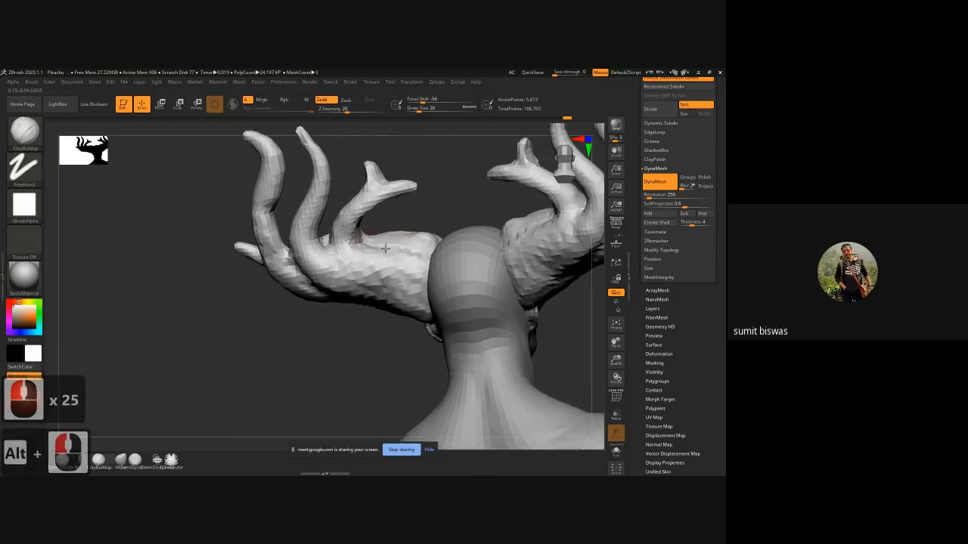
pyautogui.moveTo(380, 250)
pyautogui.mouseDown()
pyautogui.moveTo(430, 259)
pyautogui.moveTo(420, 265)
pyautogui.mouseUp()
# - Build up and smooth the horn roots where they meet the temples, working from the front
pyautogui.moveTo(298, 350)
pyautogui.mouseDown()
pyautogui.moveTo(521, 331)
pyautogui.moveTo(479, 333)
pyautogui.mouseUp()
pyautogui.keyDown('ctrl'); pyautogui.moveTo(481, 338); pyautogui.dragTo(496, 293, button='right'); pyautogui.keyUp('ctrl')
pyautogui.moveTo(496, 294)
pyautogui.keyDown('alt'); pyautogui.mouseDown()
pyautogui.moveTo(436, 298)
pyautogui.moveTo(391, 252)
pyautogui.moveTo(441, 305)
pyautogui.moveTo(428, 307)
pyautogui.moveTo(430, 298)
pyautogui.moveTo(418, 350)
pyautogui.mouseUp(); pyautogui.keyUp('alt')
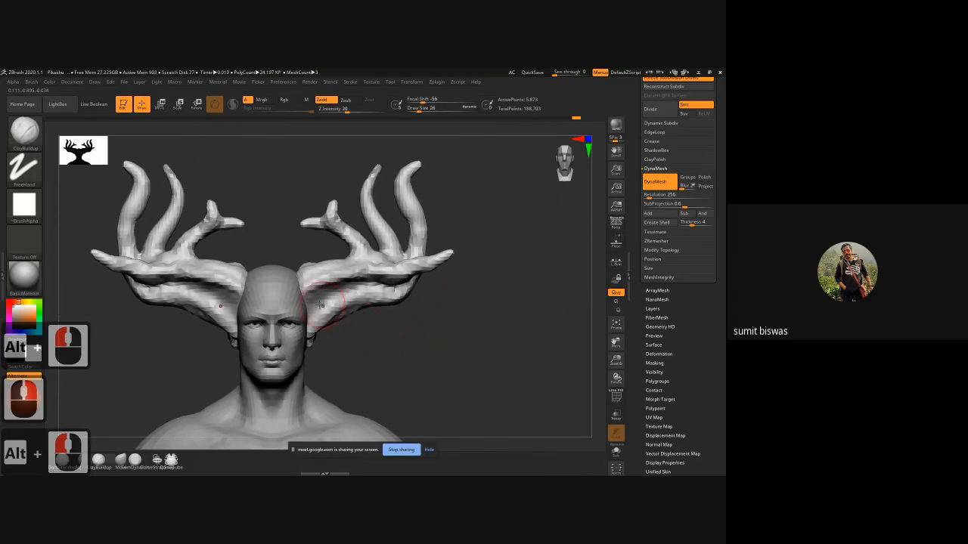
pyautogui.moveTo(322, 284); pyautogui.dragTo(310, 292)
pyautogui.moveTo(320, 274)
pyautogui.mouseDown()
pyautogui.moveTo(311, 277)
pyautogui.moveTo(321, 272)
pyautogui.mouseUp()
pyautogui.moveTo(266, 251)
pyautogui.mouseDown()
pyautogui.moveTo(291, 277)
pyautogui.moveTo(278, 282)
pyautogui.mouseUp()
pyautogui.moveTo(301, 271)
pyautogui.mouseDown()
pyautogui.moveTo(289, 254)
pyautogui.moveTo(282, 314)
pyautogui.mouseUp()
pyautogui.moveTo(356, 143)
pyautogui.mouseDown()
pyautogui.moveTo(287, 222)
pyautogui.moveTo(381, 310)
pyautogui.moveTo(423, 300)
pyautogui.moveTo(434, 314)
pyautogui.mouseUp()
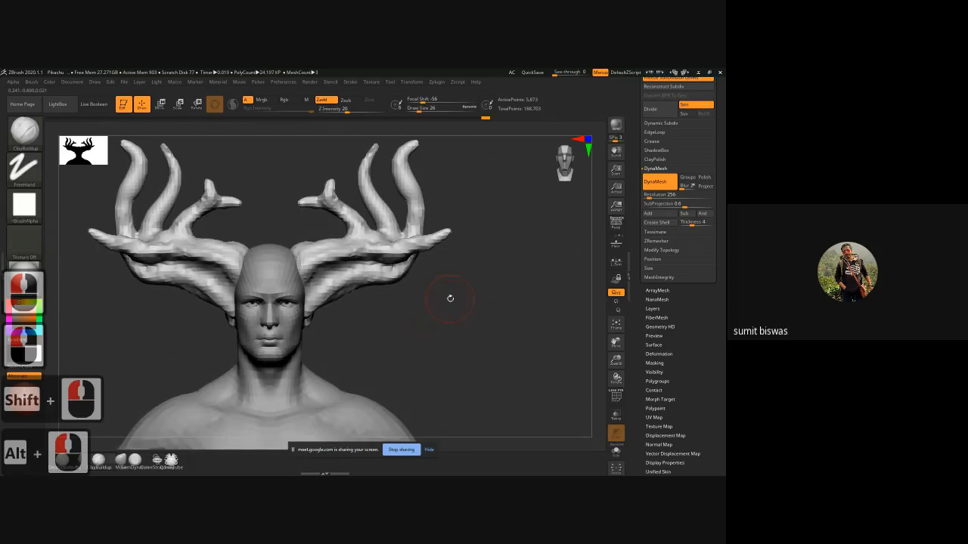
# - Switch to the Move brush and enlarge it to draw size 74
pyautogui.keyDown('ctrl'); pyautogui.moveTo(449, 297); pyautogui.dragTo(451, 312, button='right'); pyautogui.keyUp('ctrl')
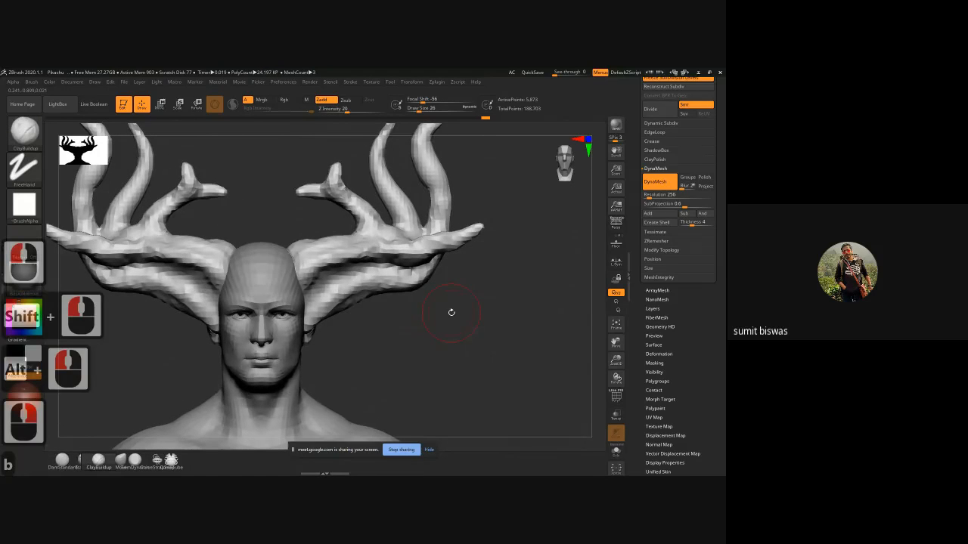
pyautogui.press('b')
pyautogui.press('m')
pyautogui.press('v')
pyautogui.press(']')
pyautogui.press(']')
pyautogui.press(']')
pyautogui.press(']')
pyautogui.press(']')
pyautogui.press(']')
pyautogui.press(']')
pyautogui.press(']')
pyautogui.press(']')
pyautogui.press(']')
pyautogui.press(']')
pyautogui.press(']')
pyautogui.press(']')
pyautogui.press(']')
pyautogui.press(']')
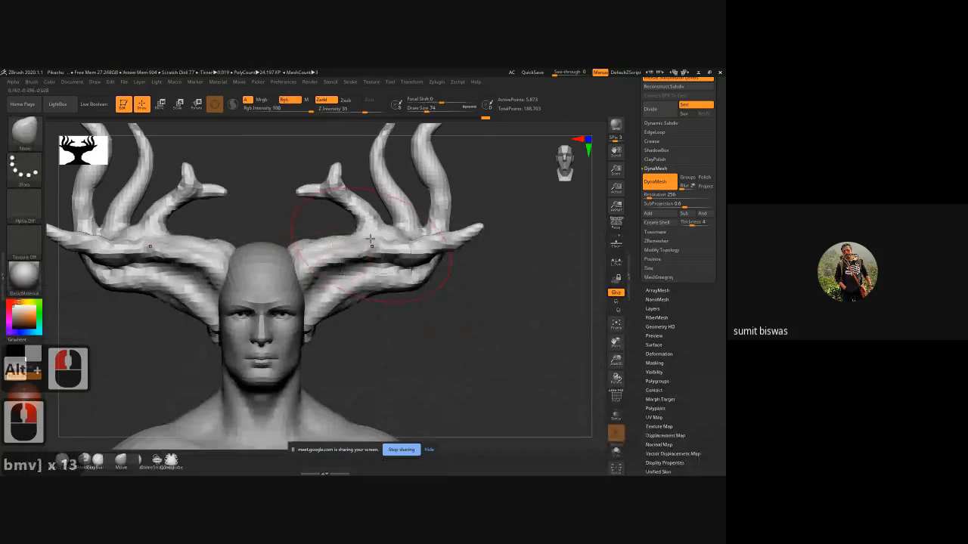
# - Reduce the Move brush to draw size 54 and adjust the lower and upper contours of the horn's main trunk
pyautogui.press('[')
pyautogui.press('[')
pyautogui.press('[')
pyautogui.press('[')
pyautogui.press('[')
pyautogui.press('[')
pyautogui.press('[')
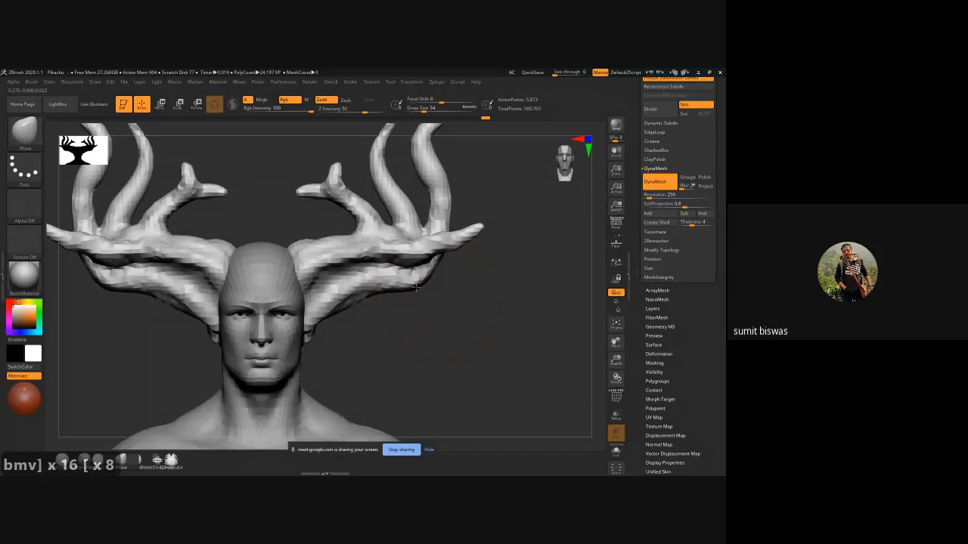
pyautogui.moveTo(415, 288); pyautogui.dragTo(338, 298)
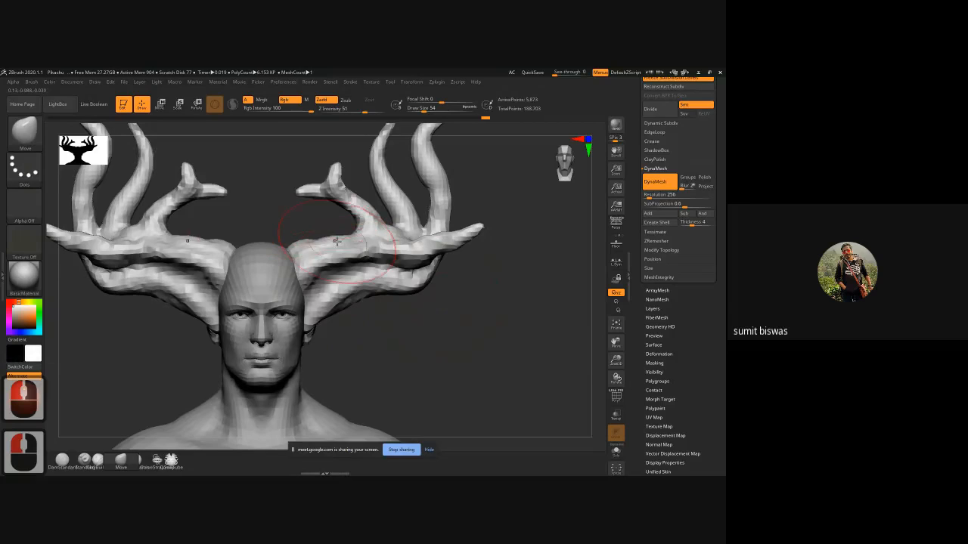
pyautogui.moveTo(330, 240); pyautogui.dragTo(332, 235)
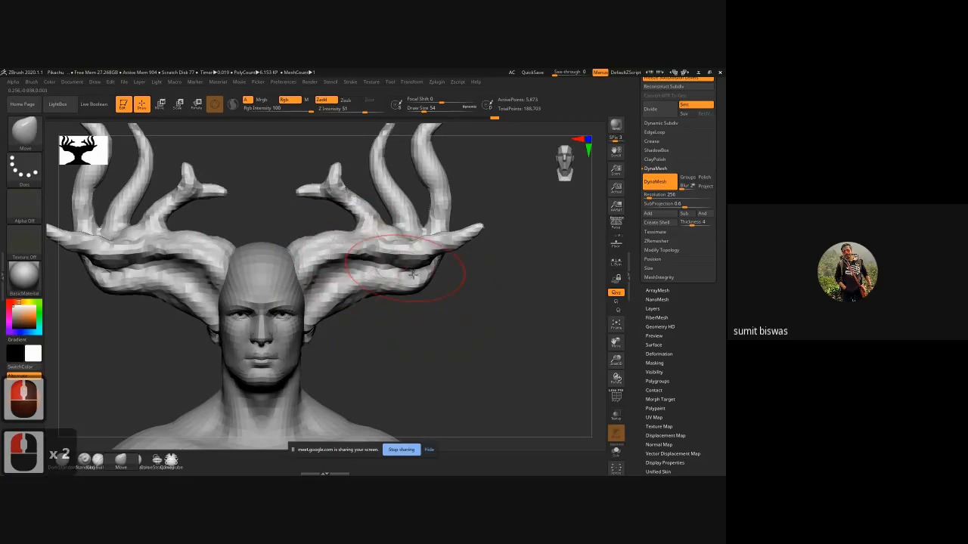
# - Push the horn's outer bend outward beneath the side prong with the Move brush
pyautogui.moveTo(494, 285); pyautogui.dragTo(398, 252)
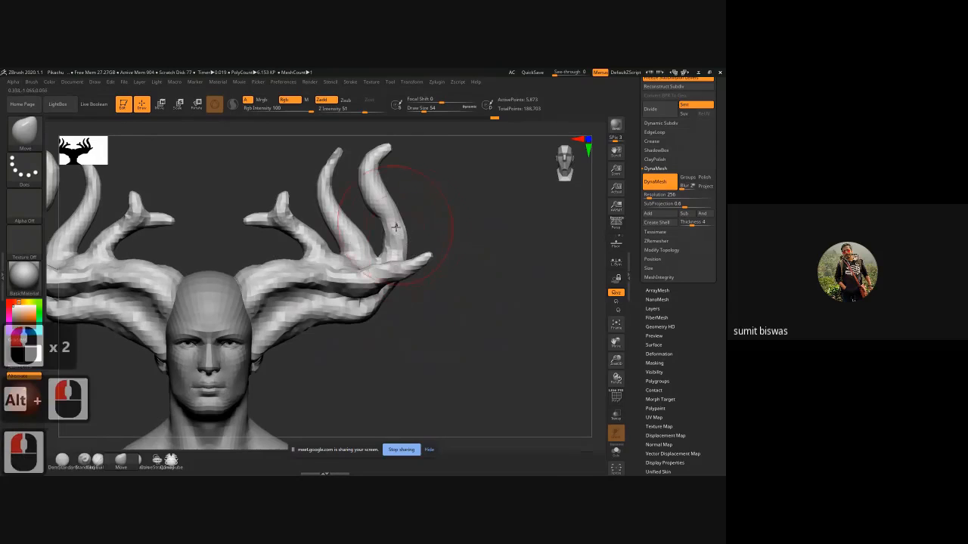
pyautogui.click(405, 225)
pyautogui.click(432, 288)
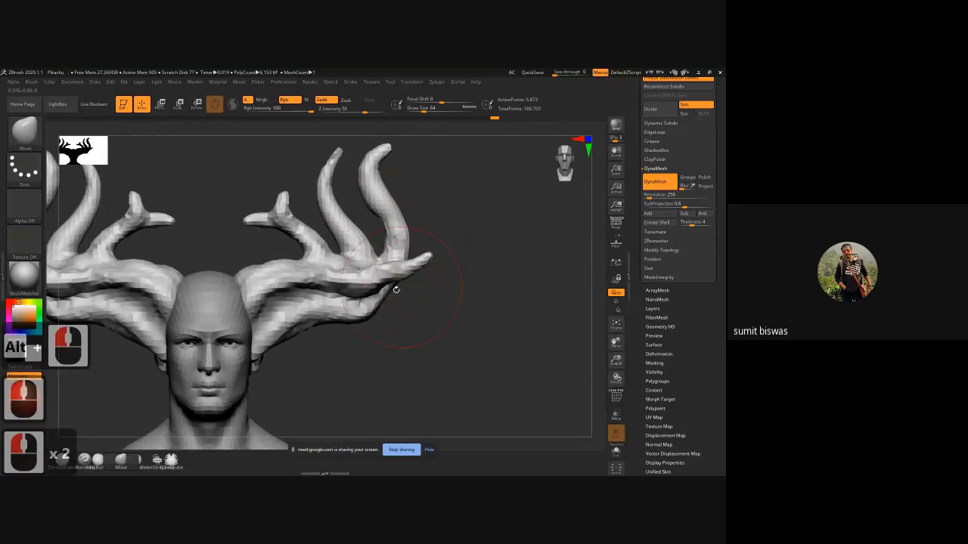
pyautogui.moveTo(392, 294); pyautogui.dragTo(409, 291)
pyautogui.click(402, 294)
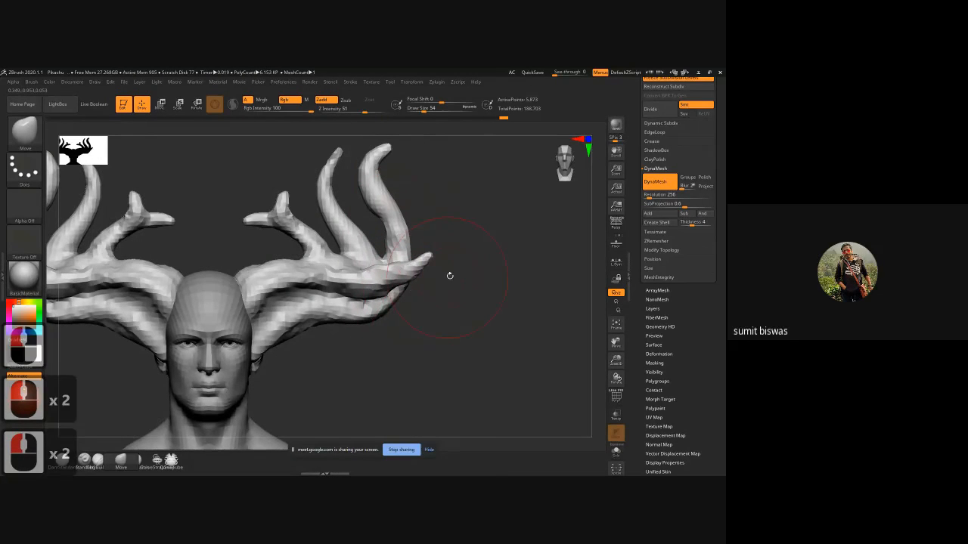
# - Reduce the Move brush to draw size 30 and bend the outer side prong downward and outward
pyautogui.press('[')
pyautogui.press('[')
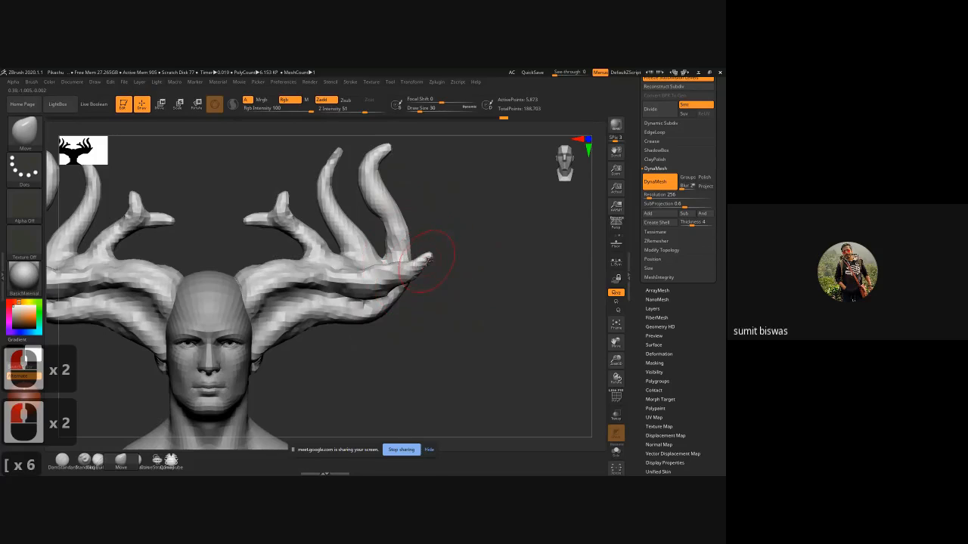
pyautogui.moveTo(432, 255)
pyautogui.mouseDown()
pyautogui.moveTo(454, 261)
pyautogui.moveTo(457, 277)
pyautogui.moveTo(398, 270)
pyautogui.moveTo(449, 272)
pyautogui.moveTo(434, 271)
pyautogui.mouseUp()
pyautogui.moveTo(408, 268); pyautogui.dragTo(403, 263)
pyautogui.keyDown('alt'); pyautogui.moveTo(437, 198); pyautogui.dragTo(423, 245); pyautogui.keyUp('alt')
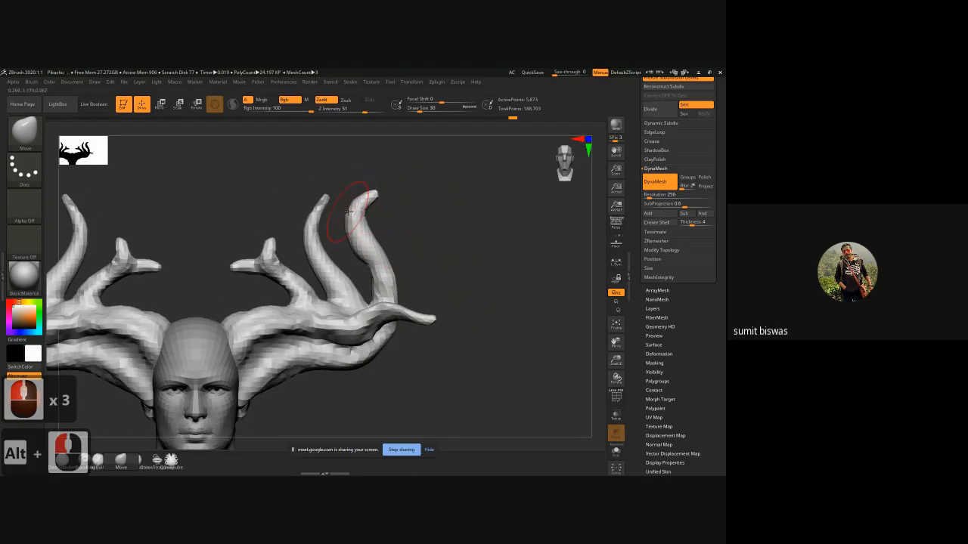
# - Smooth the ends of the tall branches and the forked inner branch into tapered points
pyautogui.press('shift')
pyautogui.keyDown('shift'); pyautogui.moveTo(354, 207); pyautogui.dragTo(363, 241); pyautogui.keyUp('shift')
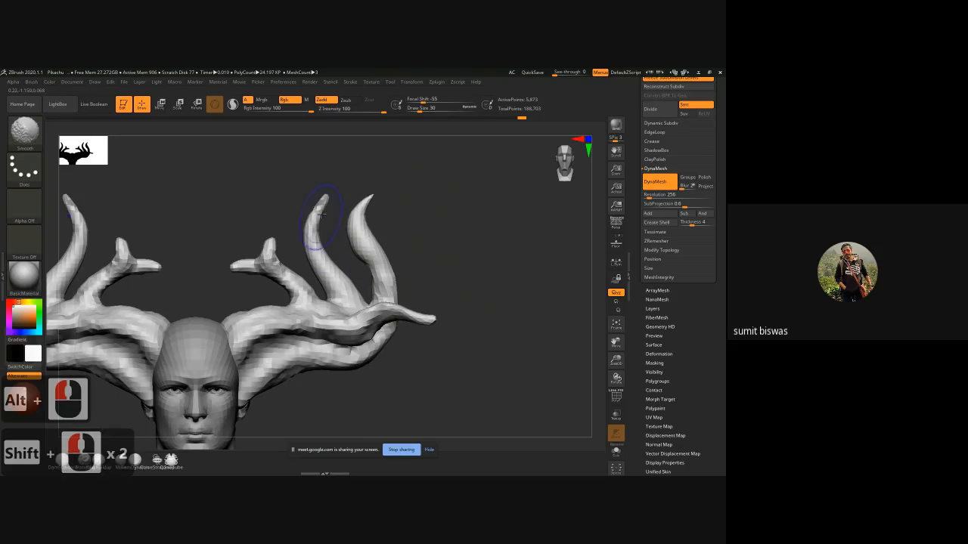
pyautogui.moveTo(316, 212)
pyautogui.keyDown('shift'); pyautogui.mouseDown()
pyautogui.moveTo(313, 246)
pyautogui.moveTo(270, 242)
pyautogui.moveTo(236, 267)
pyautogui.mouseUp(); pyautogui.keyUp('shift')
pyautogui.moveTo(249, 265)
pyautogui.keyDown('shift'); pyautogui.mouseDown()
pyautogui.moveTo(238, 269)
pyautogui.moveTo(257, 264)
pyautogui.moveTo(271, 238)
pyautogui.mouseUp(); pyautogui.keyUp('shift')
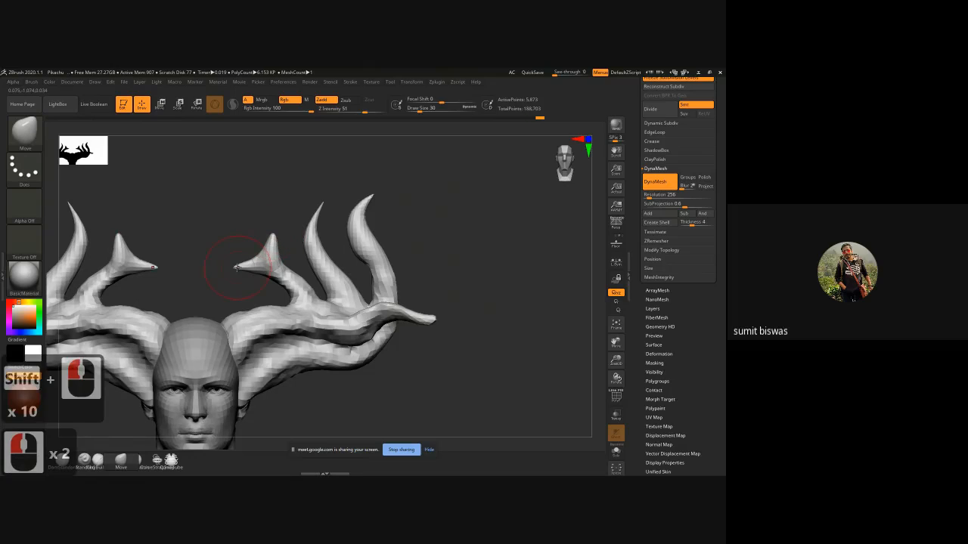
# - Curve the inner branch's tip downward, and reshape the bases of the inner and middle branches with the Move brush at draw size 46
pyautogui.moveTo(236, 268)
pyautogui.mouseDown()
pyautogui.moveTo(229, 275)
pyautogui.moveTo(281, 241)
pyautogui.mouseUp()
pyautogui.click(279, 248)
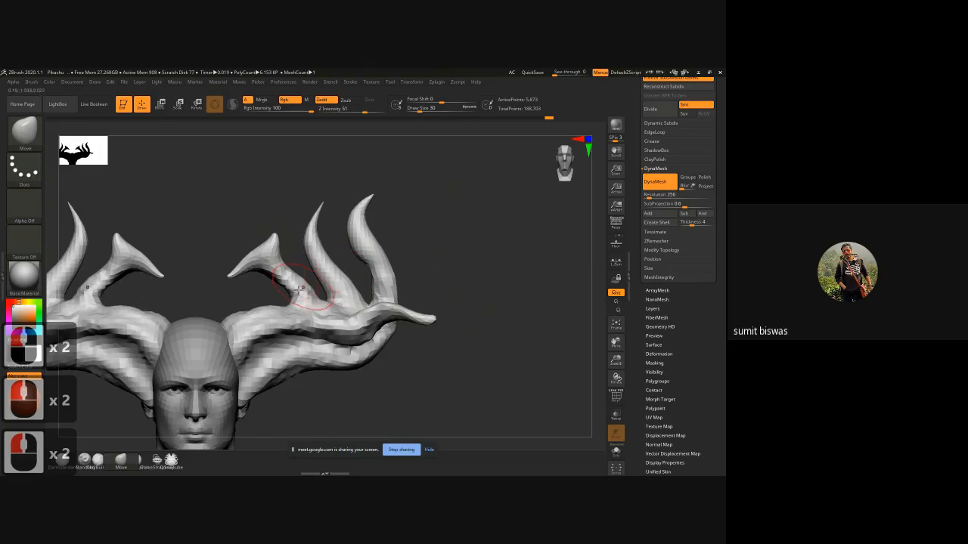
pyautogui.press(']')
pyautogui.press(']')
pyautogui.press(']')
pyautogui.press(']')
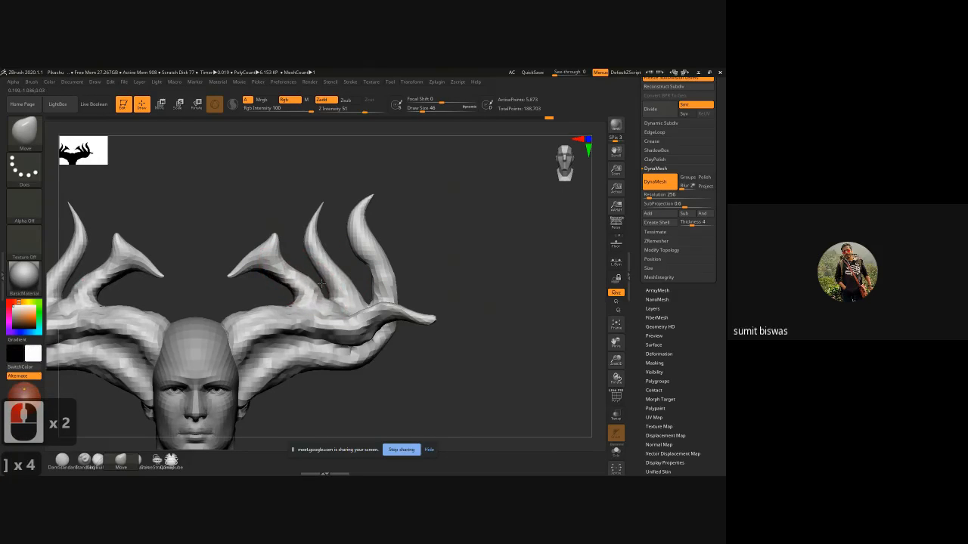
pyautogui.moveTo(321, 284); pyautogui.dragTo(313, 287)
pyautogui.moveTo(306, 290)
pyautogui.mouseDown()
pyautogui.moveTo(294, 282)
pyautogui.moveTo(306, 291)
pyautogui.mouseUp()
pyautogui.moveTo(321, 281); pyautogui.dragTo(328, 269)
pyautogui.click(325, 268)
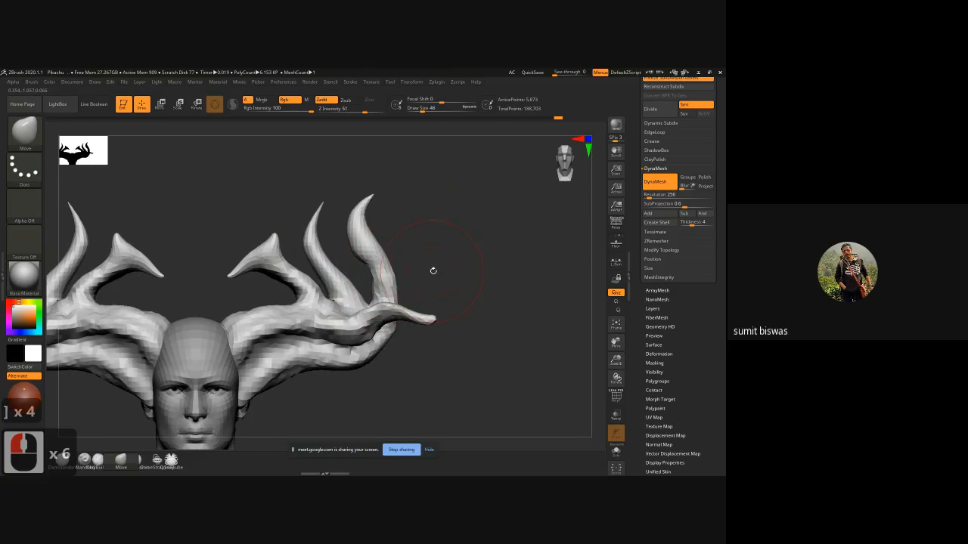
# - Switch to ClayBuildup at draw size 22 and fill the hollow between the branch bases on top of the horn
pyautogui.moveTo(449, 276); pyautogui.dragTo(357, 313)
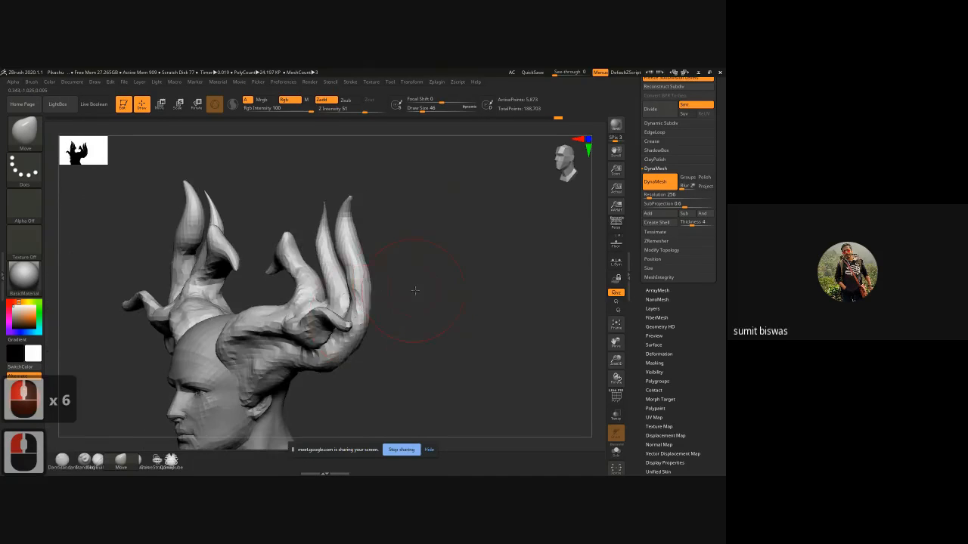
pyautogui.moveTo(415, 290); pyautogui.dragTo(400, 280)
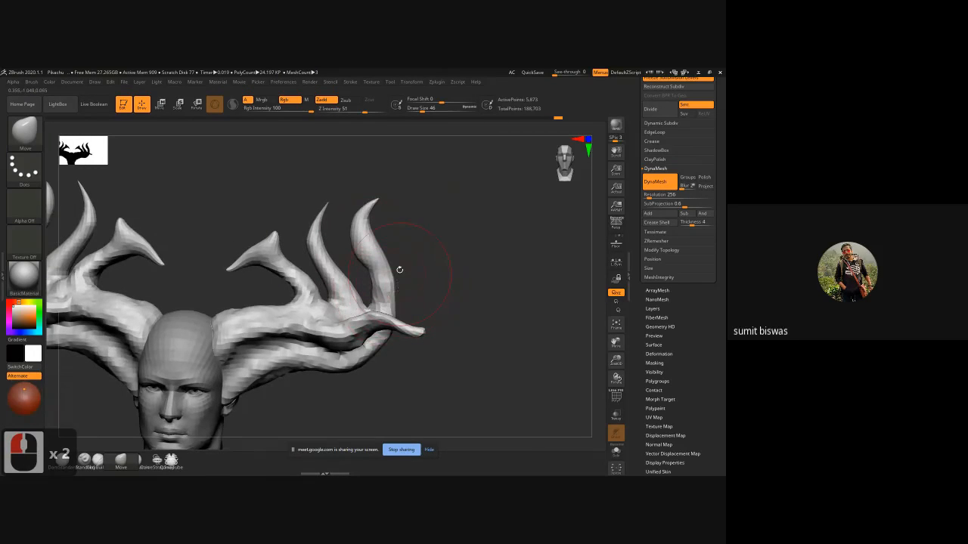
pyautogui.moveTo(446, 270)
pyautogui.mouseDown()
pyautogui.moveTo(389, 308)
pyautogui.moveTo(369, 252)
pyautogui.mouseUp()
pyautogui.press('b')
pyautogui.press('c')
pyautogui.press('b')
pyautogui.press('[')
pyautogui.press('[')
pyautogui.press('[')
pyautogui.press('[')
pyautogui.press('[')
pyautogui.press('[')
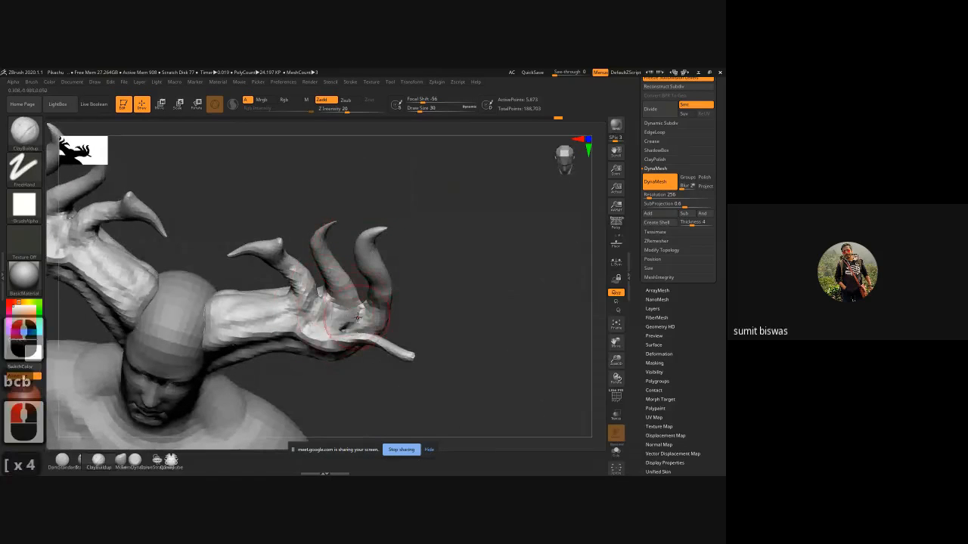
pyautogui.moveTo(329, 324)
pyautogui.mouseDown()
pyautogui.moveTo(370, 309)
pyautogui.moveTo(296, 320)
pyautogui.mouseUp()
pyautogui.moveTo(333, 323)
pyautogui.mouseDown()
pyautogui.moveTo(310, 329)
pyautogui.moveTo(336, 322)
pyautogui.mouseUp()
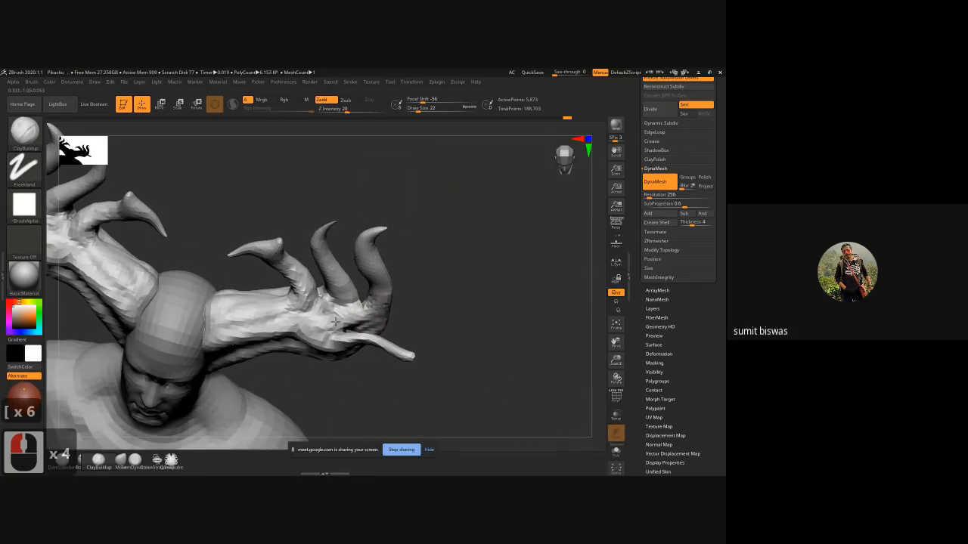
# - Build up the base of the outer tall branch from several angles and re-mesh the horns with DynaMesh
pyautogui.moveTo(373, 281); pyautogui.dragTo(376, 304)
pyautogui.moveTo(374, 285)
pyautogui.mouseDown()
pyautogui.moveTo(378, 306)
pyautogui.moveTo(383, 290)
pyautogui.mouseUp()
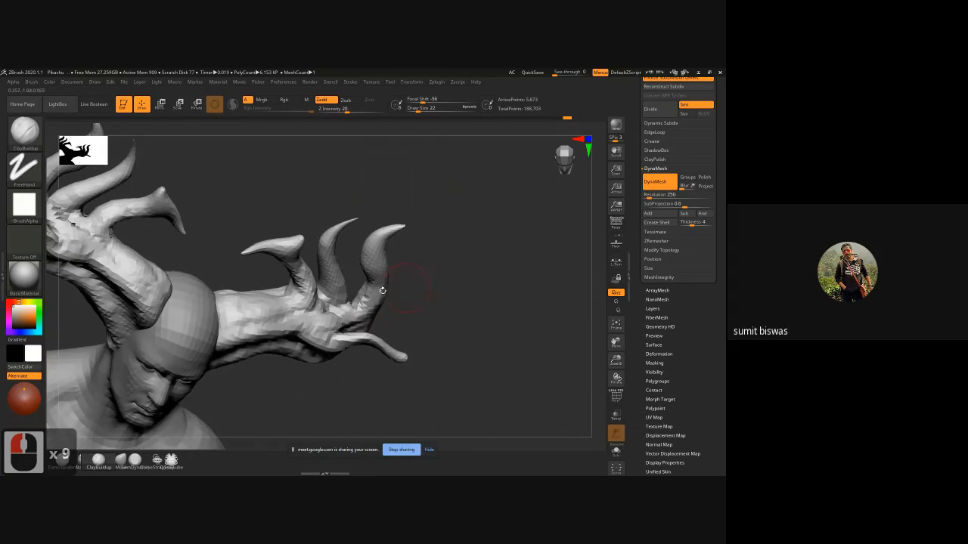
pyautogui.moveTo(368, 286)
pyautogui.mouseDown(button='right')
pyautogui.moveTo(411, 287)
pyautogui.moveTo(360, 282)
pyautogui.mouseUp(button='right')
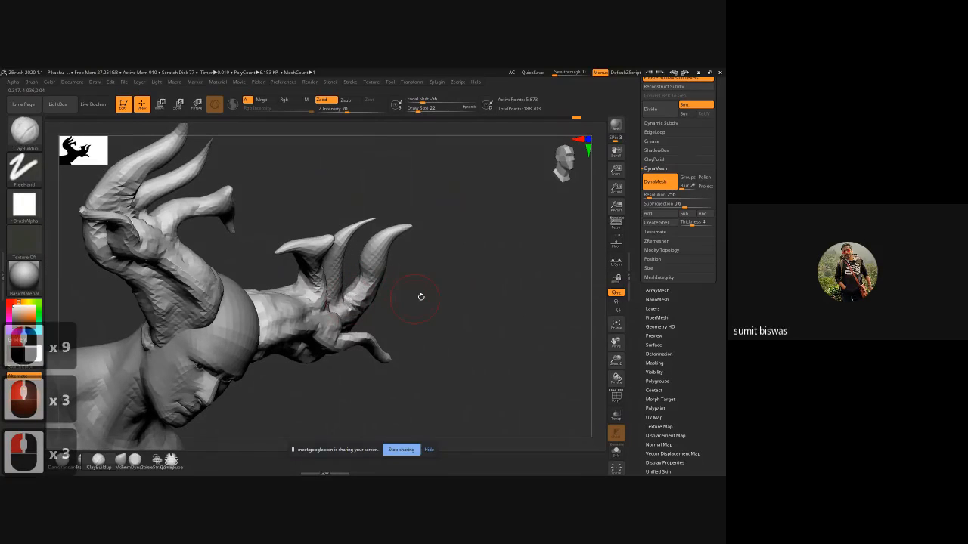
pyautogui.moveTo(419, 295); pyautogui.dragTo(363, 280, button='right')
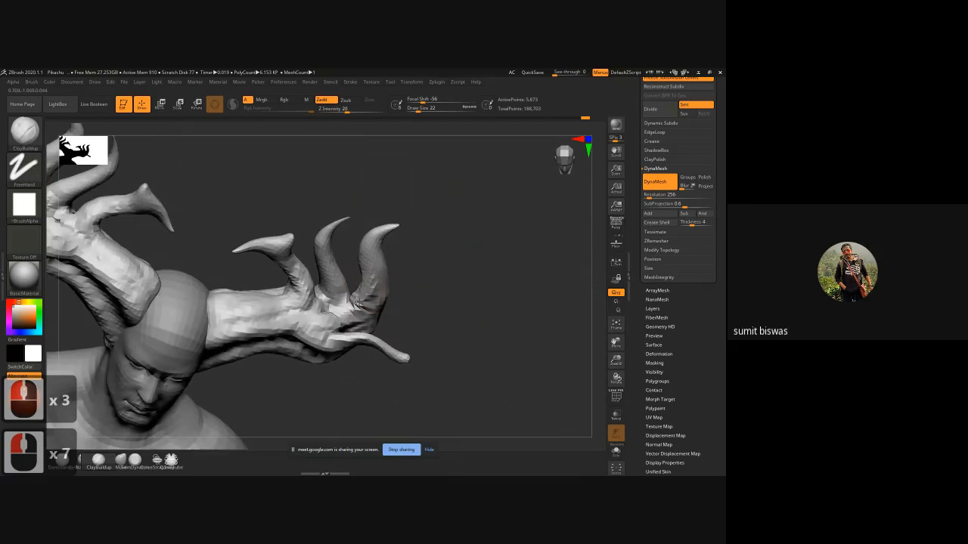
pyautogui.moveTo(420, 292); pyautogui.dragTo(370, 326, button='right')
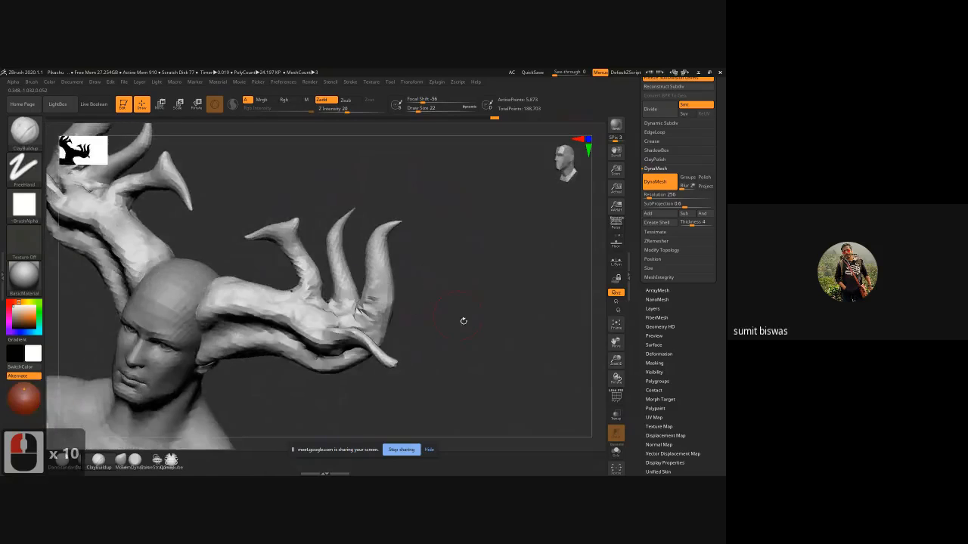
pyautogui.moveTo(461, 320); pyautogui.dragTo(391, 312, button='right')
pyautogui.moveTo(387, 327); pyautogui.dragTo(376, 319)
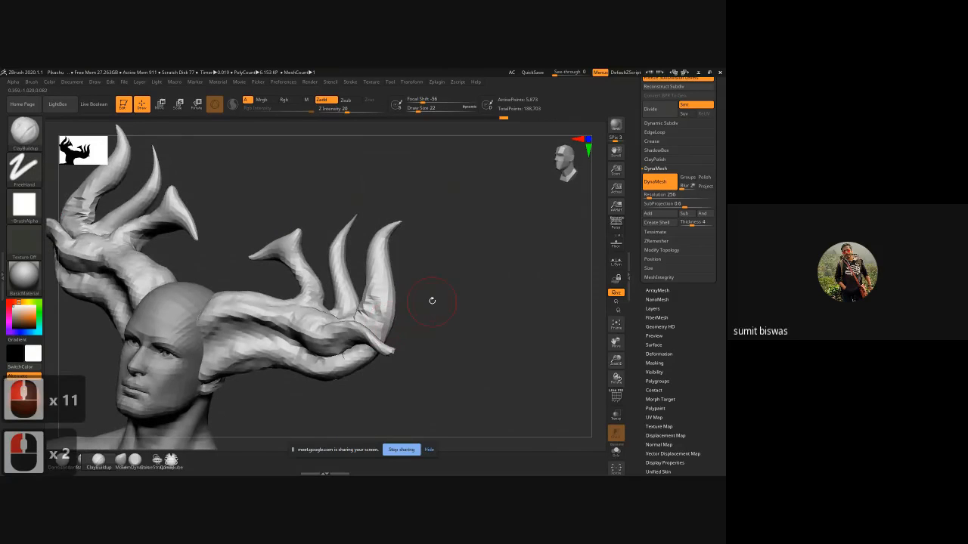
pyautogui.moveTo(431, 300); pyautogui.dragTo(433, 333)
pyautogui.keyDown('ctrl'); pyautogui.moveTo(459, 275); pyautogui.dragTo(508, 333); pyautogui.keyUp('ctrl')
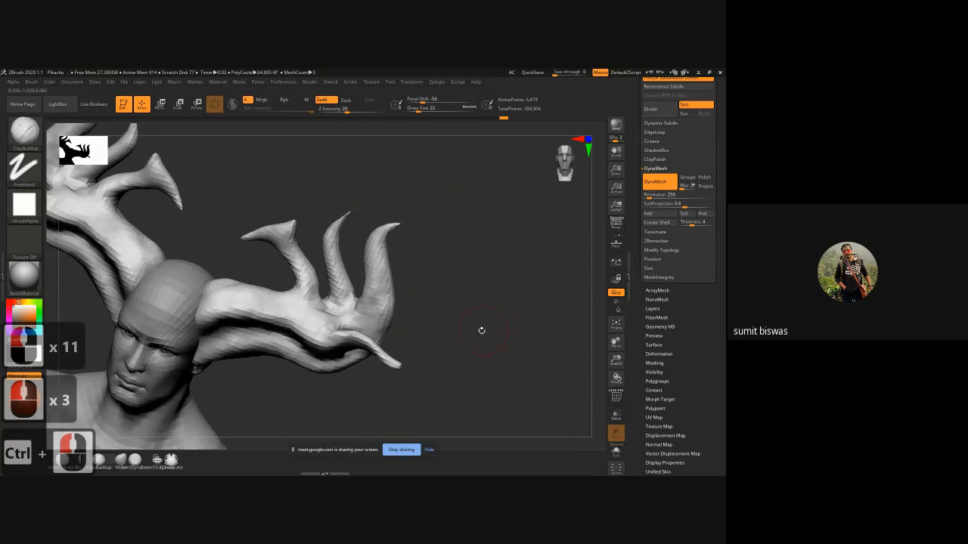
# - Add clay between the tall branches' bases and smooth the junctions into the horn
pyautogui.moveTo(432, 305); pyautogui.dragTo(428, 321)
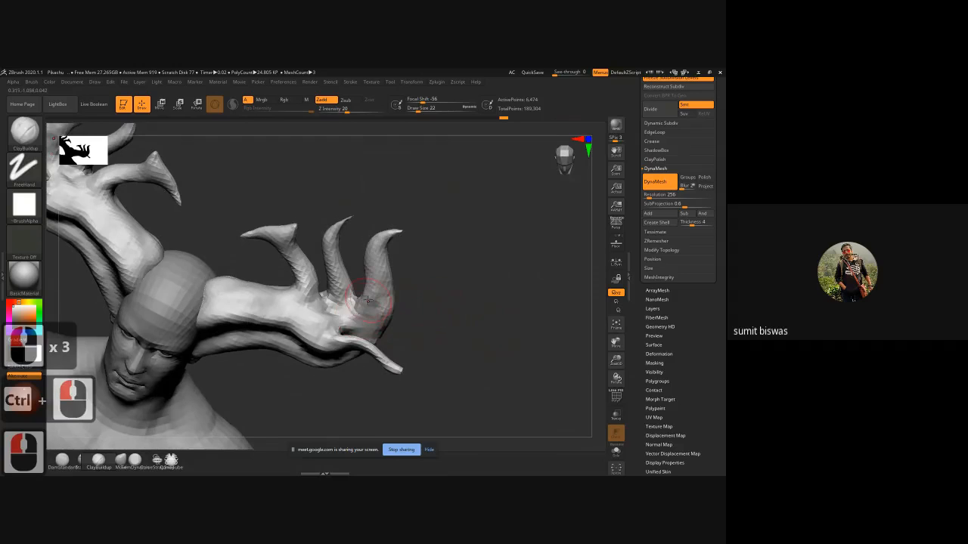
pyautogui.moveTo(363, 310)
pyautogui.mouseDown()
pyautogui.moveTo(309, 320)
pyautogui.moveTo(357, 313)
pyautogui.mouseUp()
pyautogui.moveTo(375, 278)
pyautogui.mouseDown()
pyautogui.moveTo(304, 283)
pyautogui.moveTo(316, 305)
pyautogui.mouseUp()
pyautogui.moveTo(312, 297)
pyautogui.mouseDown()
pyautogui.moveTo(254, 295)
pyautogui.moveTo(321, 314)
pyautogui.moveTo(301, 323)
pyautogui.mouseUp()
# - Add ClayBuildup strokes along the groove on the horn's front face, below the side prong
pyautogui.moveTo(453, 317); pyautogui.dragTo(349, 398)
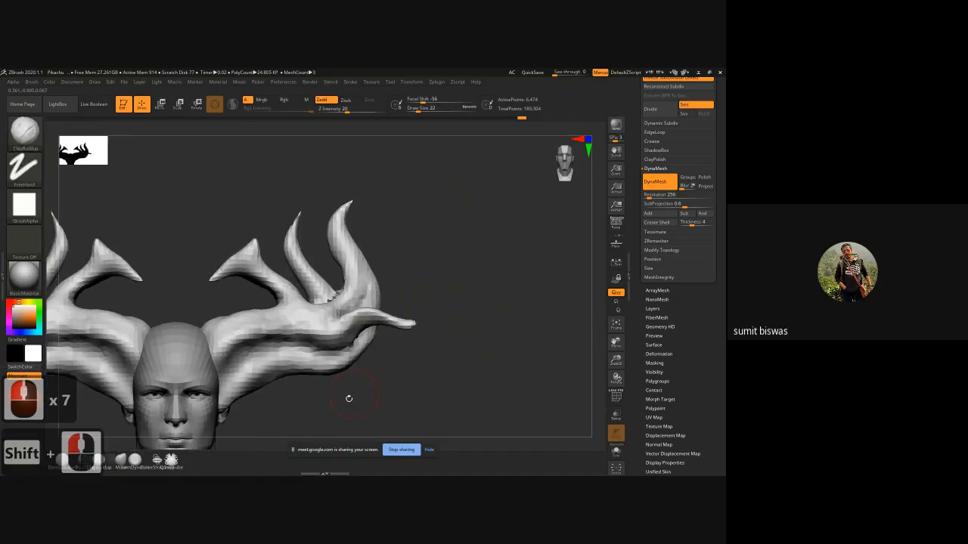
pyautogui.keyDown('alt'); pyautogui.moveTo(359, 395); pyautogui.dragTo(436, 348, button='right'); pyautogui.keyUp('alt')
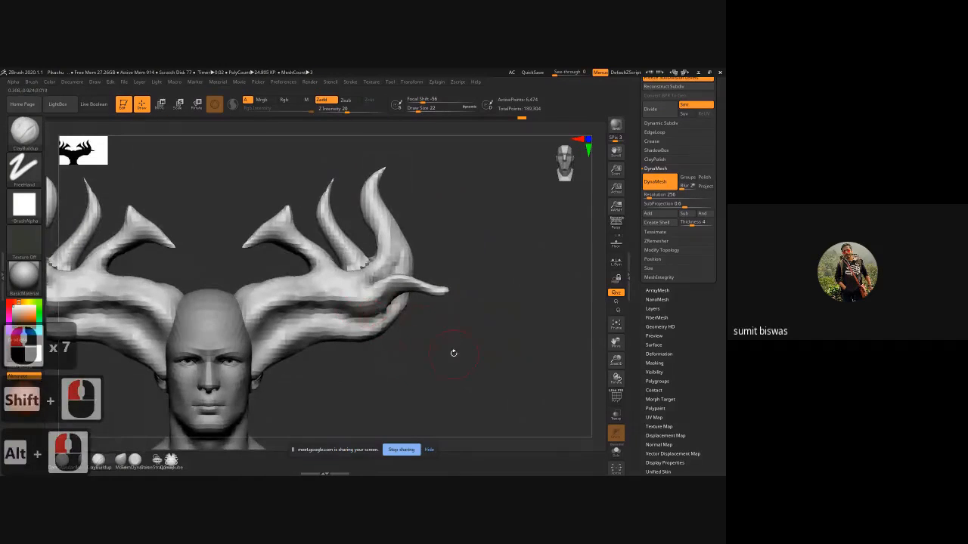
pyautogui.moveTo(454, 350); pyautogui.dragTo(449, 339)
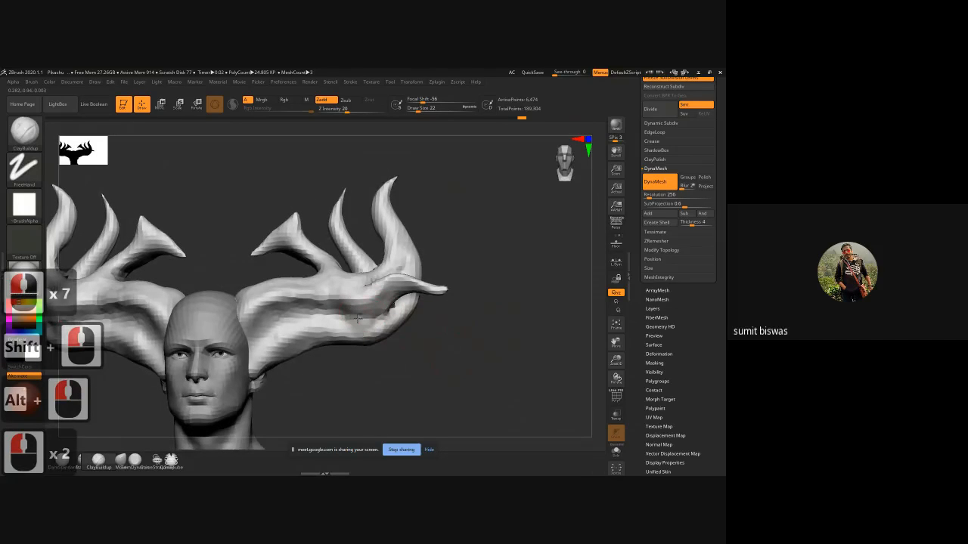
pyautogui.moveTo(362, 326); pyautogui.dragTo(289, 294)
pyautogui.moveTo(369, 323); pyautogui.dragTo(366, 322)
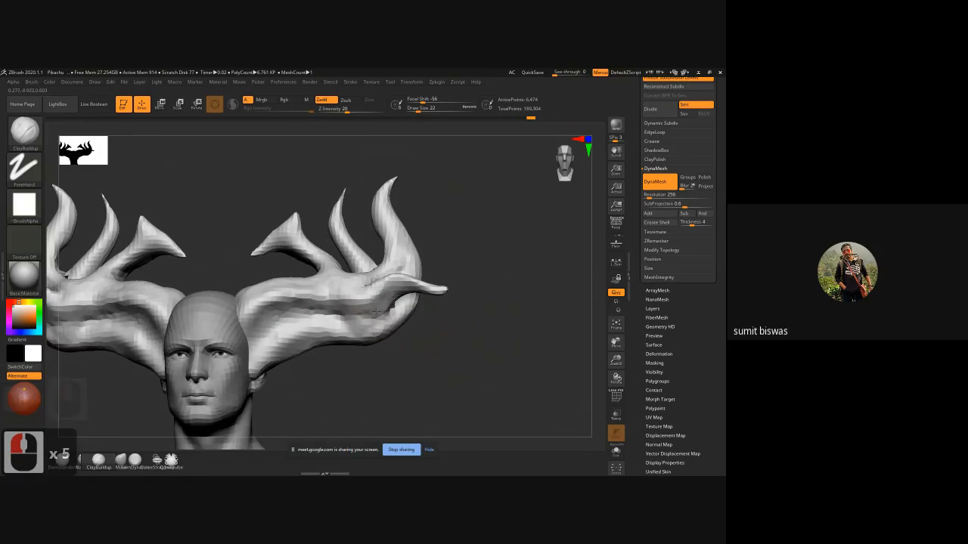
# - Check the horns from the side and front, and re-mesh them with DynaMesh
pyautogui.moveTo(469, 319); pyautogui.dragTo(392, 301)
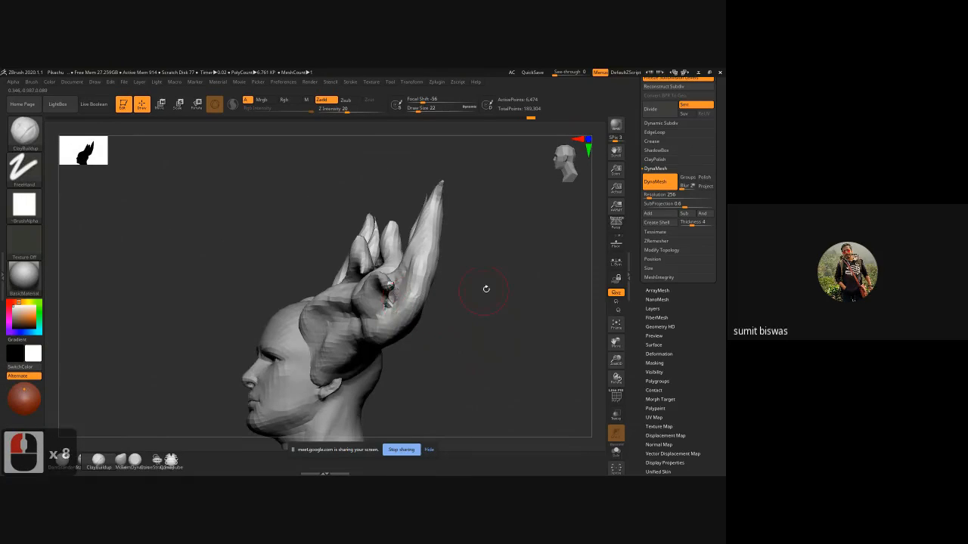
pyautogui.moveTo(486, 288)
pyautogui.mouseDown()
pyautogui.moveTo(388, 298)
pyautogui.moveTo(544, 331)
pyautogui.mouseUp()
pyautogui.moveTo(489, 297)
pyautogui.mouseDown()
pyautogui.moveTo(401, 295)
pyautogui.moveTo(483, 272)
pyautogui.mouseUp()
pyautogui.moveTo(525, 303); pyautogui.dragTo(563, 295)
pyautogui.keyDown('ctrl'); pyautogui.moveTo(558, 297); pyautogui.dragTo(516, 333); pyautogui.keyUp('ctrl')
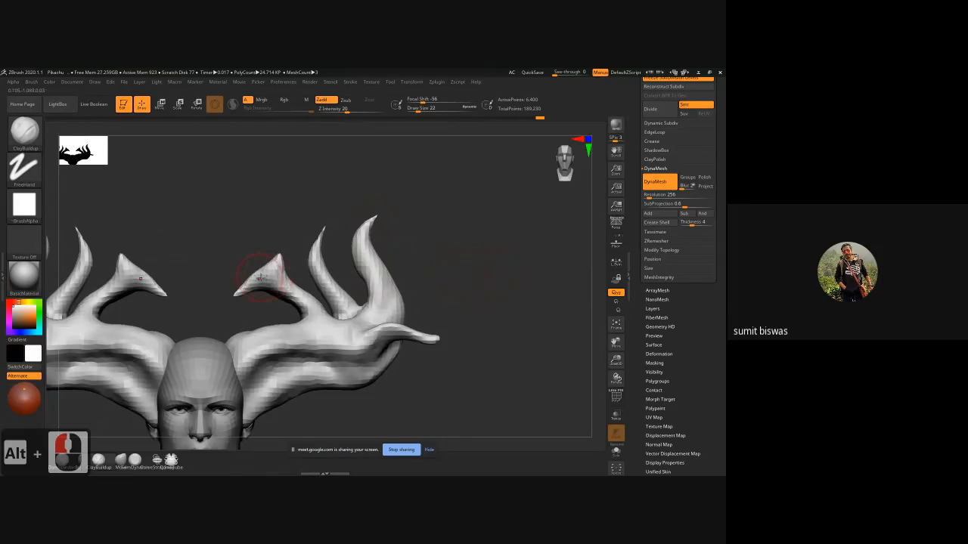
# - Frame the full upper body and subdivide the horn mesh once
pyautogui.keyDown('alt'); pyautogui.moveTo(428, 280); pyautogui.dragTo(404, 288); pyautogui.keyUp('alt')
pyautogui.keyDown('alt'); pyautogui.click(405, 288); pyautogui.keyUp('alt')
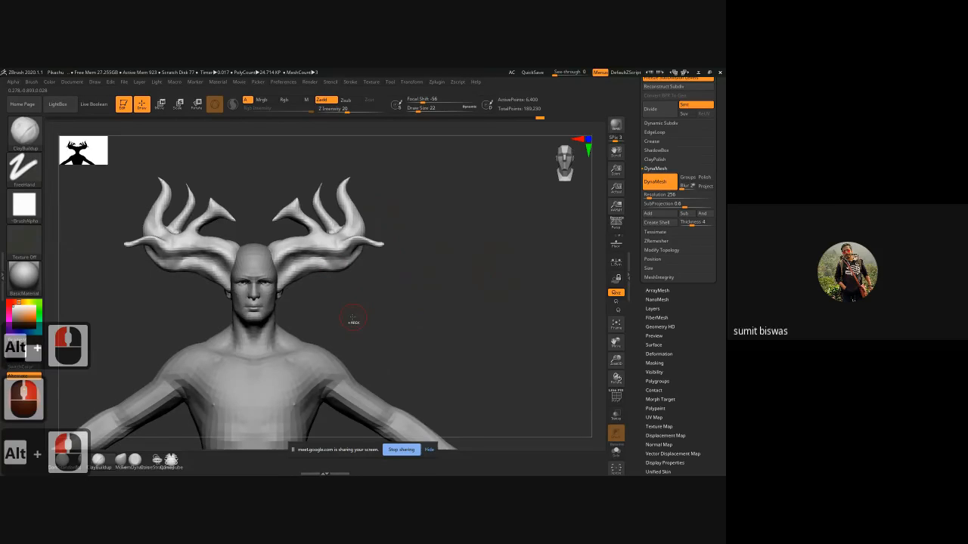
pyautogui.hotkey('ctrl', 'd')
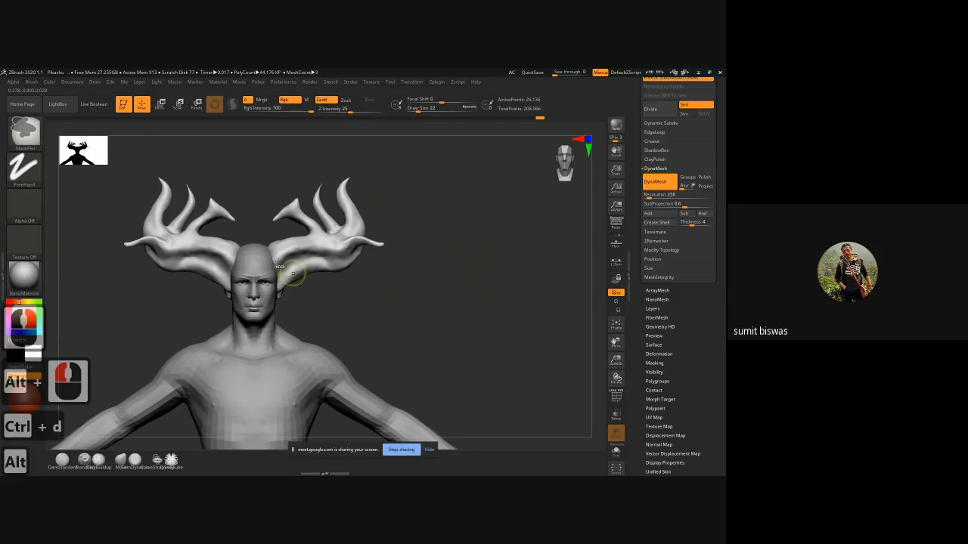
# - Reduce ClayBuildup to draw size 8 and add fine strokes along the groove on the horn's front face
pyautogui.keyDown('ctrl'); pyautogui.moveTo(292, 274); pyautogui.dragTo(421, 346, button='right'); pyautogui.keyUp('ctrl')
pyautogui.keyDown('alt'); pyautogui.moveTo(420, 347); pyautogui.dragTo(400, 372); pyautogui.keyUp('alt')
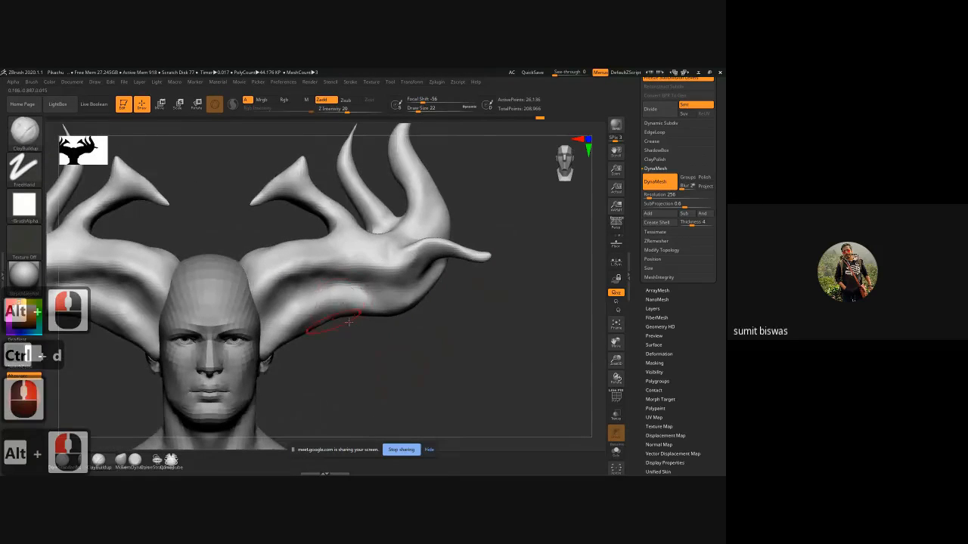
pyautogui.press('[')
pyautogui.press('[')
pyautogui.press('[')
pyautogui.press('[')
pyautogui.press('[')
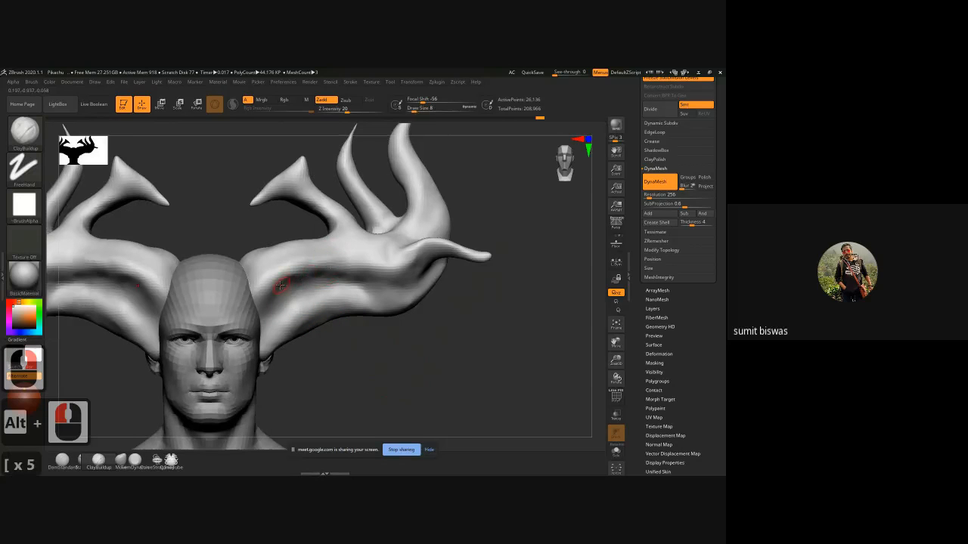
pyautogui.moveTo(267, 287)
pyautogui.mouseDown()
pyautogui.moveTo(246, 319)
pyautogui.moveTo(291, 272)
pyautogui.moveTo(308, 274)
pyautogui.mouseUp()
pyautogui.moveTo(283, 281)
pyautogui.mouseDown()
pyautogui.moveTo(301, 272)
pyautogui.moveTo(258, 301)
pyautogui.moveTo(301, 272)
pyautogui.moveTo(363, 271)
pyautogui.mouseUp()
# - Enlarge ClayBuildup to draw size 18 and layer strokes along the horn's front ridge and groove, from the outer bend to the skull
pyautogui.press(']')
pyautogui.press(']')
pyautogui.press(']')
pyautogui.press(']')
pyautogui.press(']')
pyautogui.press(']')
pyautogui.press(']')
pyautogui.press('[')
pyautogui.press('[')
pyautogui.press('[')
pyautogui.press('[')
pyautogui.moveTo(363, 272)
pyautogui.mouseDown()
pyautogui.moveTo(414, 263)
pyautogui.moveTo(382, 267)
pyautogui.mouseUp()
pyautogui.press(']')
pyautogui.press(']')
pyautogui.moveTo(393, 266); pyautogui.dragTo(256, 297)
pyautogui.moveTo(266, 289); pyautogui.dragTo(252, 302)
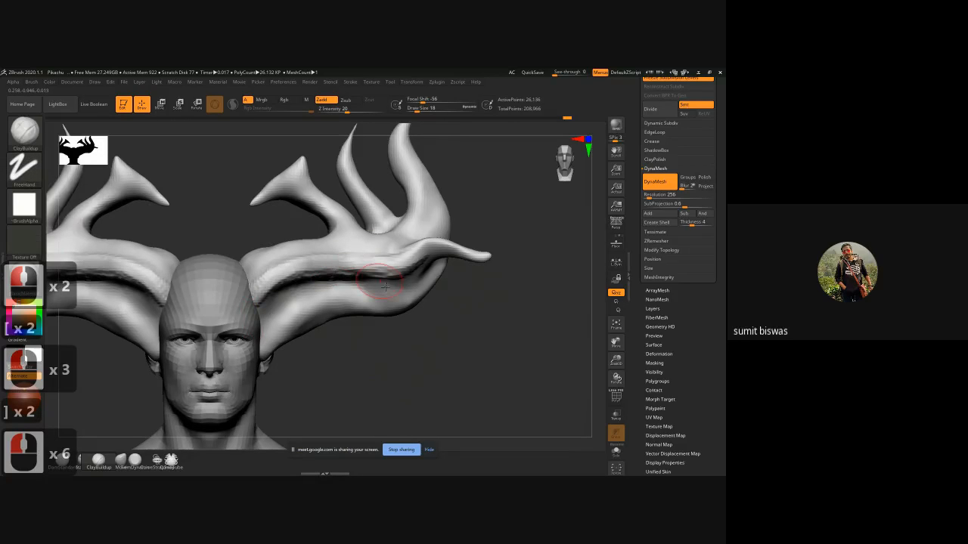
# - Layer ClayBuildup strokes along the front of the horn's lower branch, from the skull towards the outer bend
pyautogui.moveTo(257, 356); pyautogui.dragTo(368, 296)
pyautogui.moveTo(296, 316); pyautogui.dragTo(360, 299)
pyautogui.moveTo(313, 311)
pyautogui.mouseDown()
pyautogui.moveTo(401, 297)
pyautogui.moveTo(327, 307)
pyautogui.moveTo(293, 325)
pyautogui.mouseUp()
# - Add ClayBuildup strokes down the outer edge of the tall outer prong and along the horn's outer bend
pyautogui.keyDown('alt'); pyautogui.moveTo(440, 331); pyautogui.dragTo(444, 311); pyautogui.keyUp('alt')
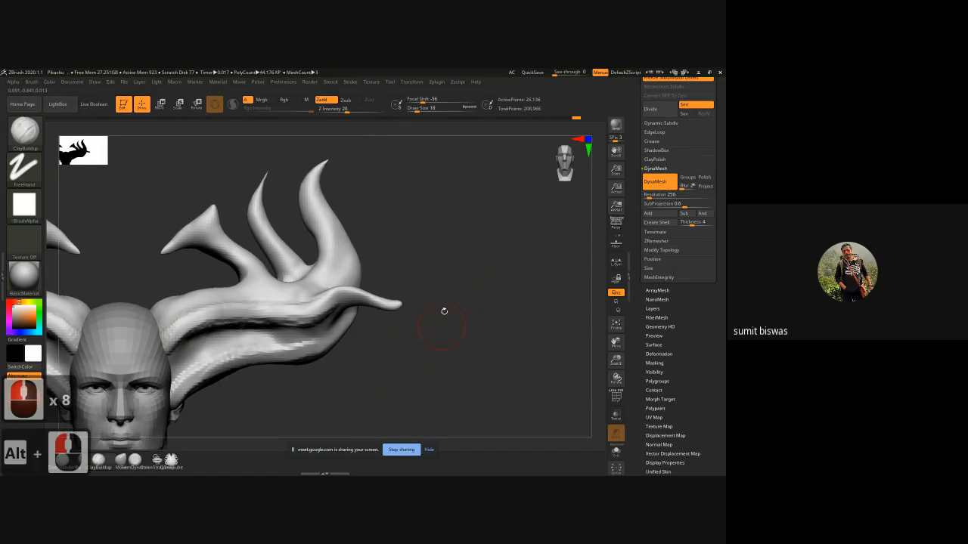
pyautogui.moveTo(328, 216); pyautogui.dragTo(354, 272)
pyautogui.moveTo(386, 227)
pyautogui.keyDown('alt'); pyautogui.mouseDown()
pyautogui.moveTo(373, 314)
pyautogui.moveTo(301, 321)
pyautogui.mouseUp(); pyautogui.keyUp('alt')
pyautogui.moveTo(298, 387)
pyautogui.mouseDown()
pyautogui.moveTo(324, 350)
pyautogui.moveTo(271, 411)
pyautogui.mouseUp()
pyautogui.moveTo(336, 321)
pyautogui.mouseDown()
pyautogui.moveTo(326, 369)
pyautogui.moveTo(278, 408)
pyautogui.mouseUp()
pyautogui.moveTo(313, 387); pyautogui.dragTo(284, 411)
pyautogui.moveTo(366, 370); pyautogui.dragTo(408, 367)
# - Build up the middle of the tall outer prong with short ClayBuildup strokes along its length
pyautogui.keyDown('alt'); pyautogui.moveTo(372, 250); pyautogui.dragTo(384, 295); pyautogui.keyUp('alt')
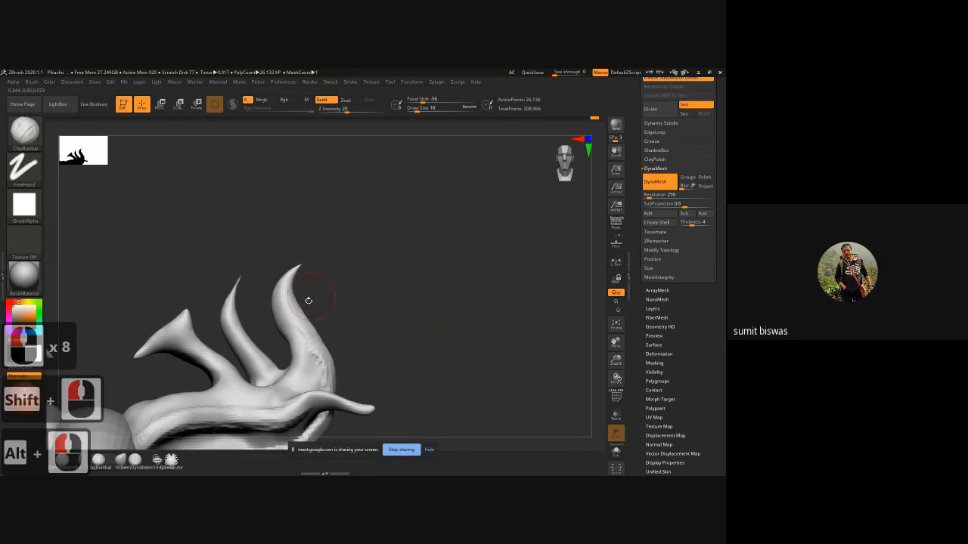
pyautogui.moveTo(285, 289); pyautogui.dragTo(313, 334)
pyautogui.moveTo(311, 330); pyautogui.dragTo(327, 360)
pyautogui.moveTo(306, 340)
pyautogui.mouseDown()
pyautogui.moveTo(317, 382)
pyautogui.moveTo(287, 301)
pyautogui.moveTo(322, 381)
pyautogui.moveTo(309, 330)
pyautogui.mouseUp()
pyautogui.moveTo(390, 338)
pyautogui.keyDown('alt'); pyautogui.mouseDown()
pyautogui.moveTo(410, 290)
pyautogui.moveTo(372, 324)
pyautogui.moveTo(388, 328)
pyautogui.moveTo(303, 291)
pyautogui.moveTo(167, 328)
pyautogui.mouseUp(); pyautogui.keyUp('alt')
pyautogui.keyDown('alt'); pyautogui.moveTo(196, 321); pyautogui.dragTo(164, 325); pyautogui.keyUp('alt')
pyautogui.moveTo(405, 287); pyautogui.dragTo(426, 367)
# - Build flowing ClayBuildup ridges from the tall outer prong down to its junction with the main horn branch
pyautogui.moveTo(292, 244)
pyautogui.mouseDown()
pyautogui.moveTo(289, 223)
pyautogui.moveTo(283, 250)
pyautogui.moveTo(303, 290)
pyautogui.mouseUp()
pyautogui.moveTo(301, 281); pyautogui.dragTo(320, 309)
pyautogui.moveTo(298, 261)
pyautogui.mouseDown()
pyautogui.moveTo(307, 300)
pyautogui.moveTo(295, 310)
pyautogui.moveTo(294, 285)
pyautogui.moveTo(300, 317)
pyautogui.moveTo(281, 330)
pyautogui.mouseUp()
pyautogui.moveTo(301, 310)
pyautogui.mouseDown()
pyautogui.moveTo(259, 342)
pyautogui.moveTo(231, 345)
pyautogui.mouseUp()
pyautogui.moveTo(269, 334)
pyautogui.mouseDown()
pyautogui.moveTo(241, 345)
pyautogui.moveTo(253, 347)
pyautogui.mouseUp()
pyautogui.moveTo(288, 328)
pyautogui.mouseDown()
pyautogui.moveTo(264, 344)
pyautogui.moveTo(275, 345)
pyautogui.mouseUp()
pyautogui.moveTo(304, 285); pyautogui.dragTo(290, 324)
pyautogui.moveTo(312, 295)
pyautogui.mouseDown()
pyautogui.moveTo(314, 308)
pyautogui.moveTo(305, 299)
pyautogui.mouseUp()
pyautogui.keyDown('alt'); pyautogui.moveTo(391, 260); pyautogui.dragTo(431, 272); pyautogui.keyUp('alt')
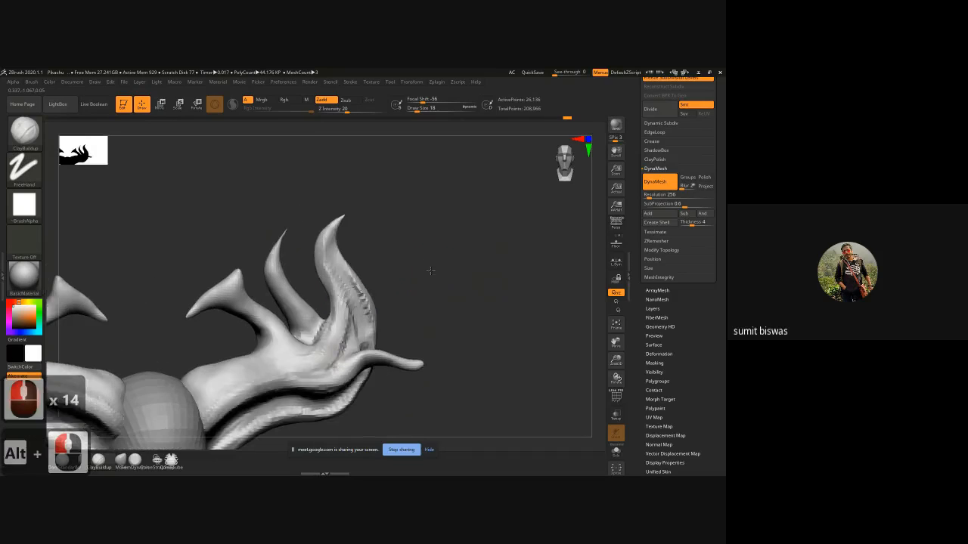
# - Add ClayBuildup strokes along the inner forked prong and its base on the main horn branch
pyautogui.moveTo(276, 322)
pyautogui.mouseDown()
pyautogui.moveTo(289, 362)
pyautogui.moveTo(283, 357)
pyautogui.mouseUp()
pyautogui.moveTo(227, 298); pyautogui.dragTo(285, 334)
pyautogui.moveTo(409, 278)
pyautogui.mouseDown()
pyautogui.moveTo(432, 270)
pyautogui.moveTo(267, 218)
pyautogui.moveTo(289, 246)
pyautogui.mouseUp()
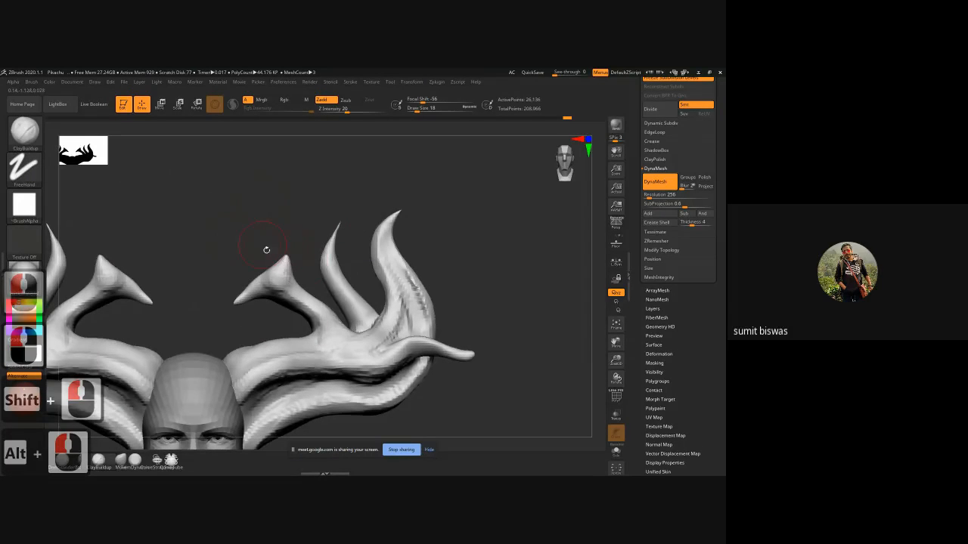
# - Pull the inner prong's upper and lower tips into longer, curved points with the SnakeHook brush
pyautogui.click(24, 130)
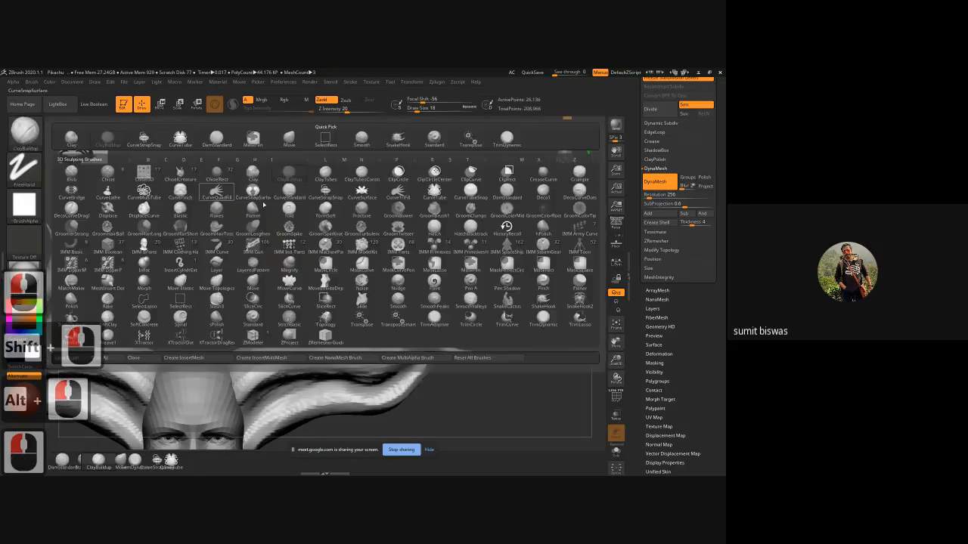
pyautogui.click(246, 226)
pyautogui.keyDown('alt'); pyautogui.moveTo(246, 226); pyautogui.dragTo(243, 215); pyautogui.keyUp('alt')
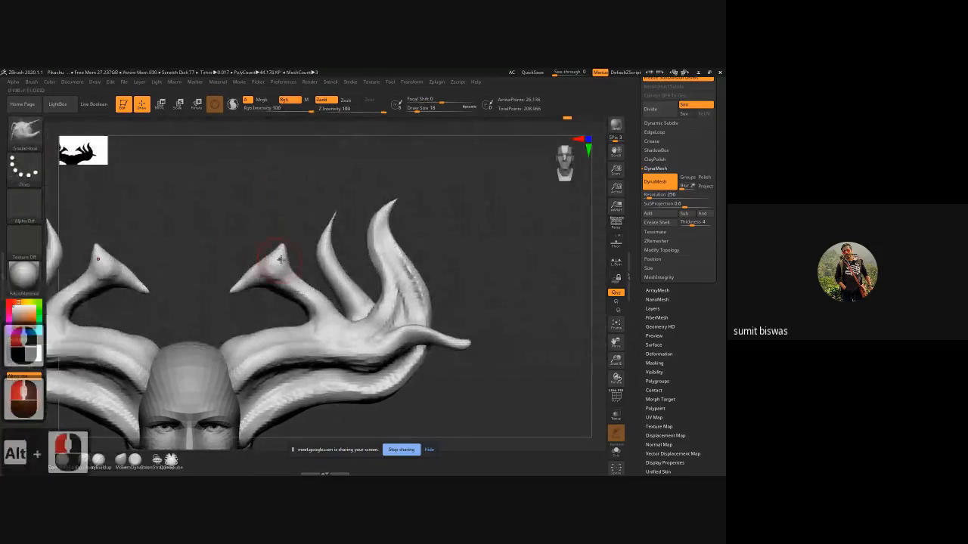
pyautogui.moveTo(282, 247)
pyautogui.keyDown('alt'); pyautogui.mouseDown()
pyautogui.moveTo(243, 222)
pyautogui.moveTo(256, 215)
pyautogui.mouseUp(); pyautogui.keyUp('alt')
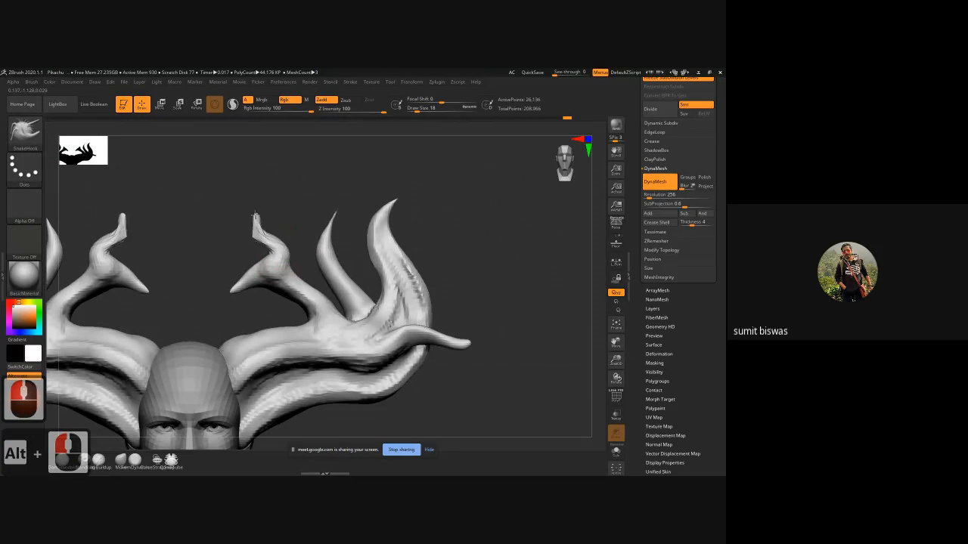
pyautogui.moveTo(239, 293); pyautogui.dragTo(212, 296)
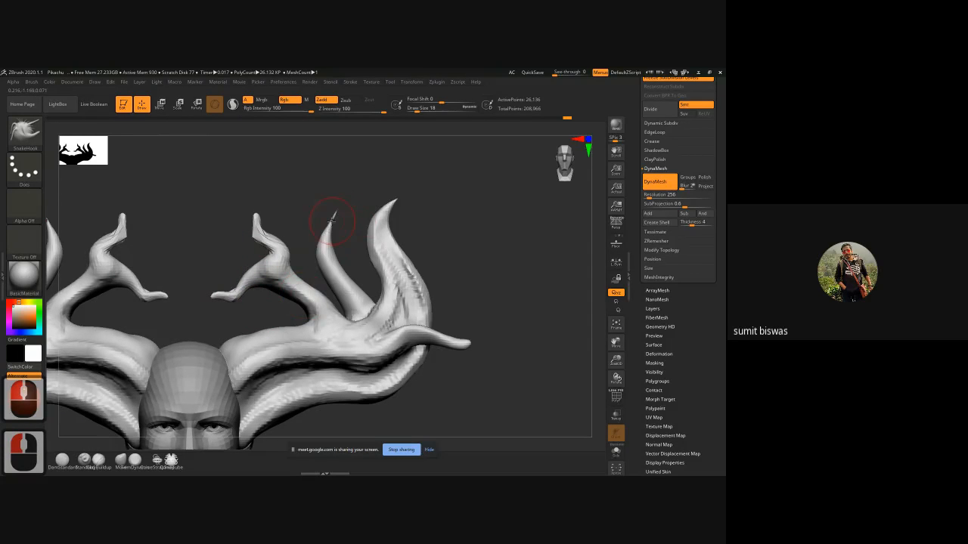
# - Extend the tips of the middle and tall outer prongs upward with SnakeHook
pyautogui.moveTo(329, 220); pyautogui.dragTo(312, 193)
pyautogui.moveTo(388, 209); pyautogui.dragTo(393, 180)
pyautogui.keyDown('alt'); pyautogui.moveTo(427, 236); pyautogui.dragTo(457, 261); pyautogui.keyUp('alt')
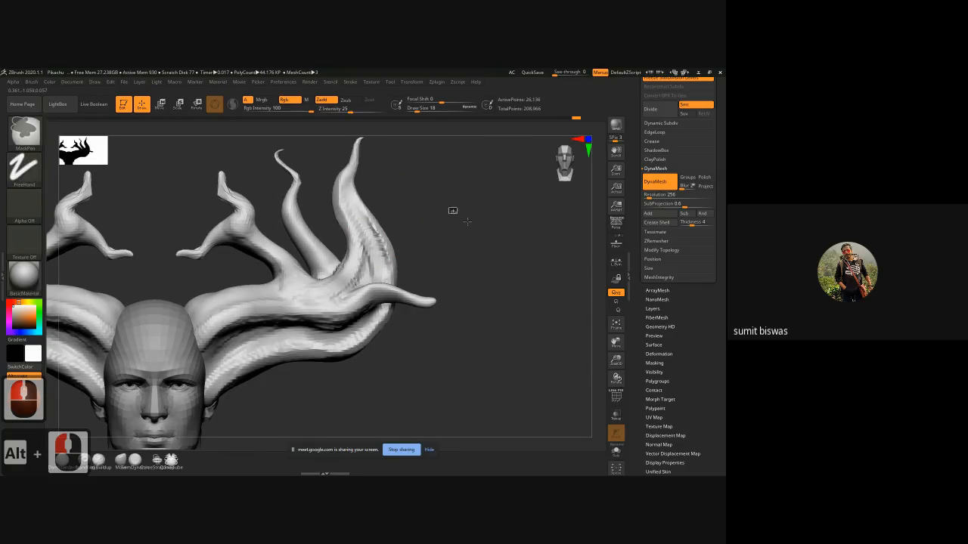
# - Re-mesh the horns with DynaMesh and check the whole figure from the front and side
pyautogui.keyDown('ctrl'); pyautogui.moveTo(448, 209); pyautogui.dragTo(507, 247); pyautogui.keyUp('ctrl')
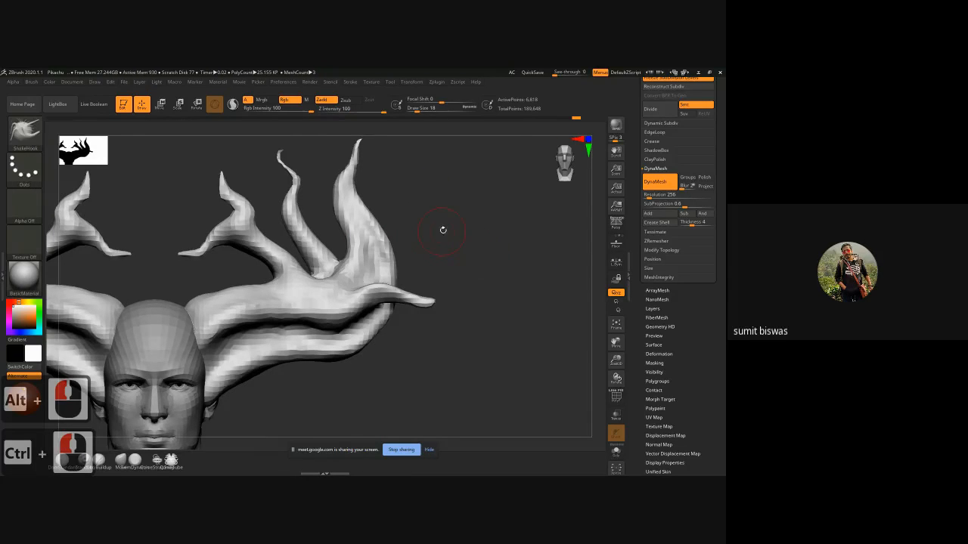
pyautogui.keyDown('ctrl'); pyautogui.moveTo(456, 260); pyautogui.dragTo(384, 252, button='right'); pyautogui.keyUp('ctrl')
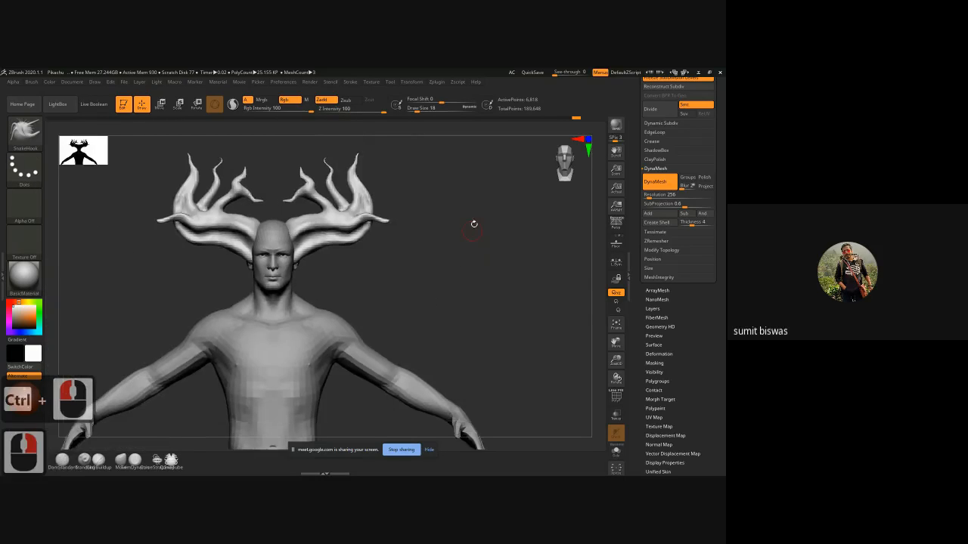
pyautogui.moveTo(473, 223)
pyautogui.mouseDown()
pyautogui.moveTo(427, 301)
pyautogui.moveTo(472, 303)
pyautogui.moveTo(452, 289)
pyautogui.moveTo(445, 255)
pyautogui.moveTo(452, 317)
pyautogui.mouseUp()
pyautogui.moveTo(471, 213)
pyautogui.keyDown('alt'); pyautogui.mouseDown()
pyautogui.moveTo(469, 337)
pyautogui.moveTo(447, 286)
pyautogui.moveTo(445, 218)
pyautogui.mouseUp(); pyautogui.keyUp('alt')
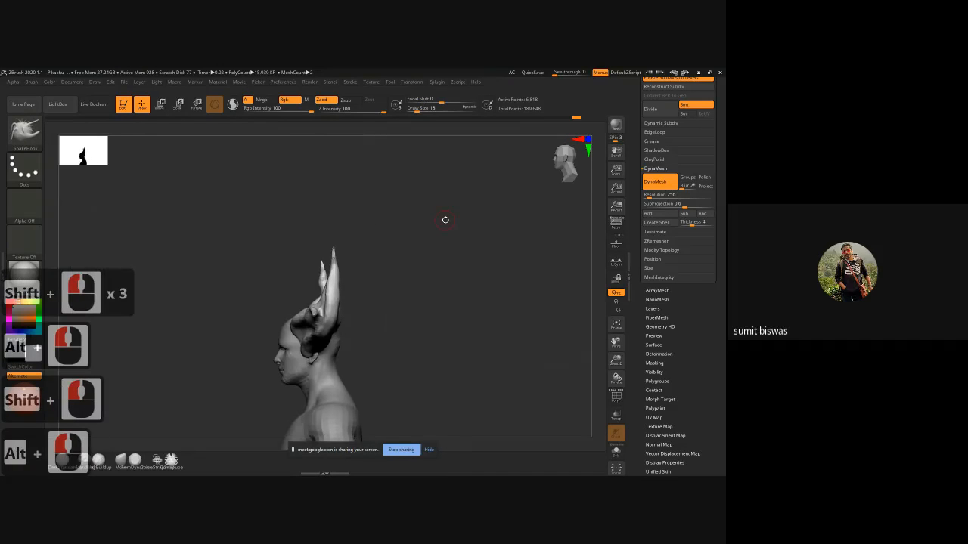
# - Make the human body the active subtool
pyautogui.keyDown('alt'); pyautogui.moveTo(431, 360); pyautogui.dragTo(359, 281); pyautogui.keyUp('alt')
pyautogui.keyDown('alt'); pyautogui.click(329, 229); pyautogui.keyUp('alt')
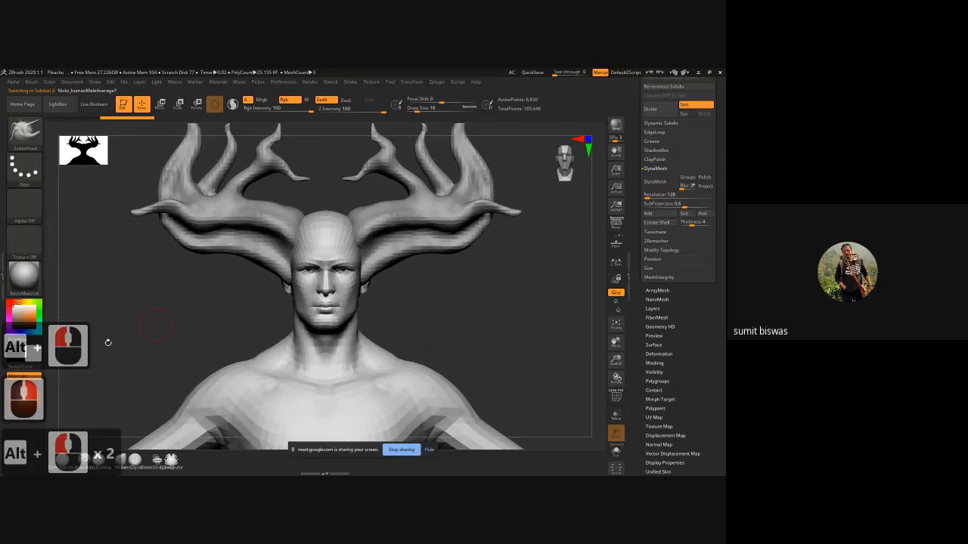
pyautogui.click(47, 374)
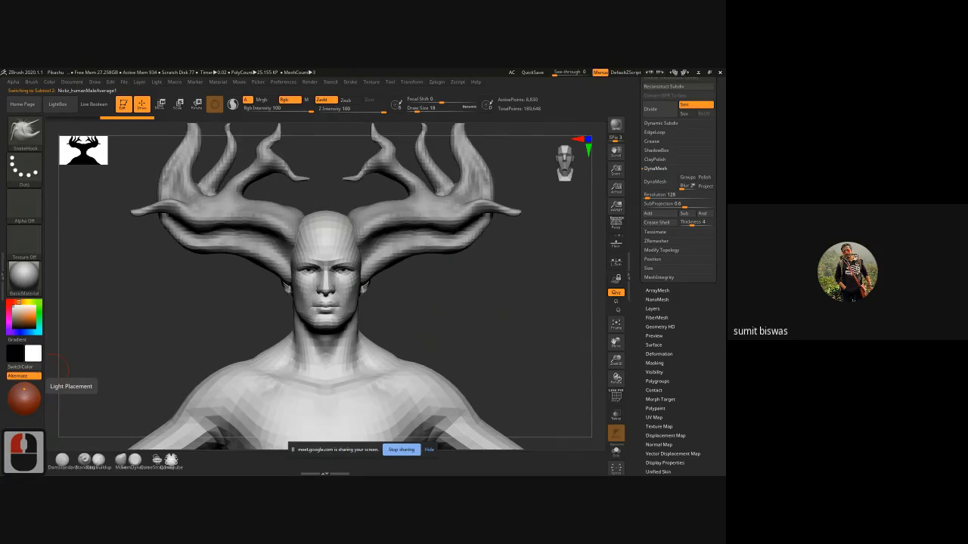
pyautogui.click(57, 104)
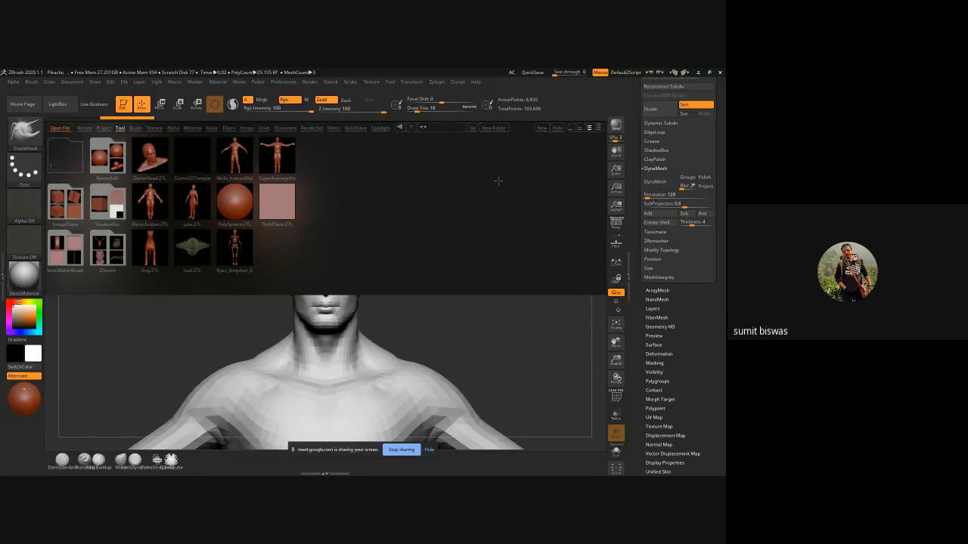
pyautogui.click(558, 128)
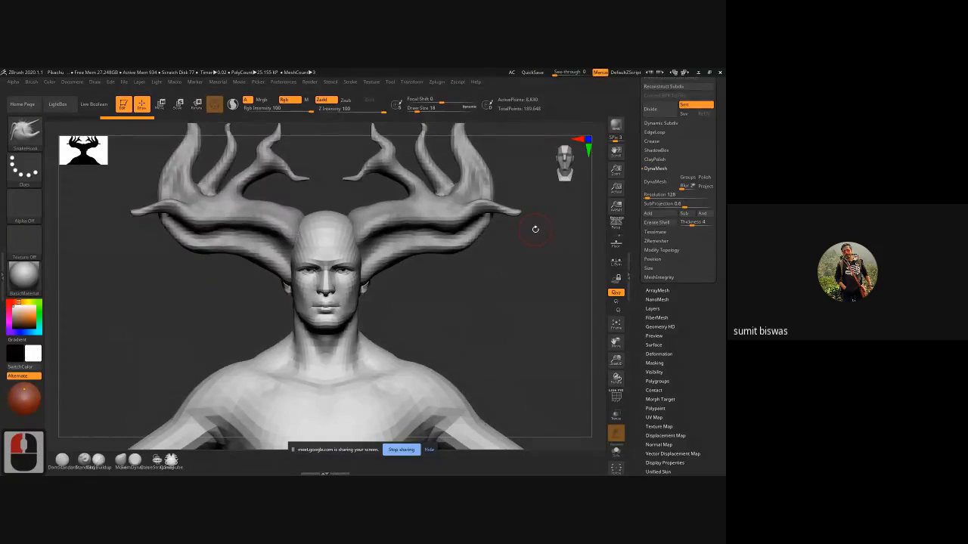
# - Switch to Photos to bring up the horned character reference image
pyautogui.hotkey('alt', 'Tab')
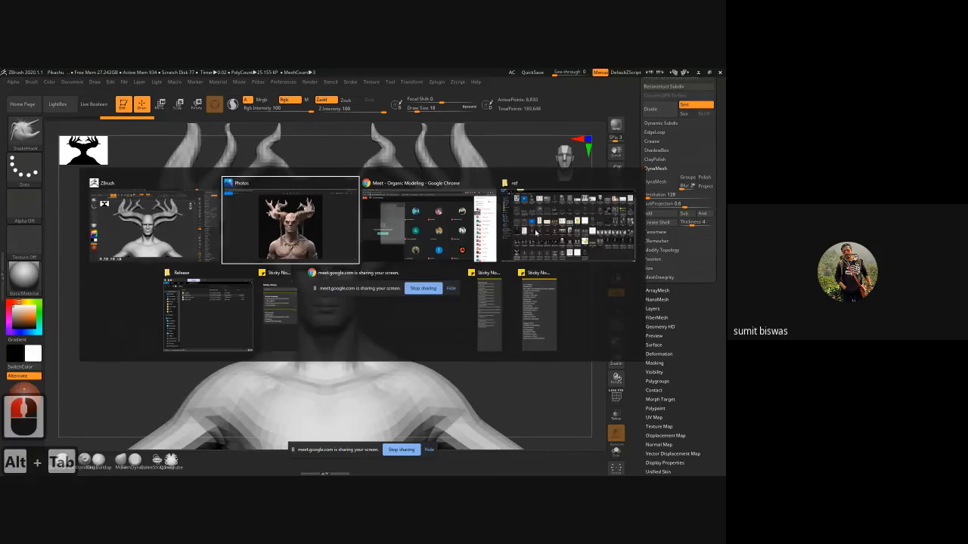
pyautogui.keyDown('alt'); pyautogui.click(270, 251); pyautogui.keyUp('alt')
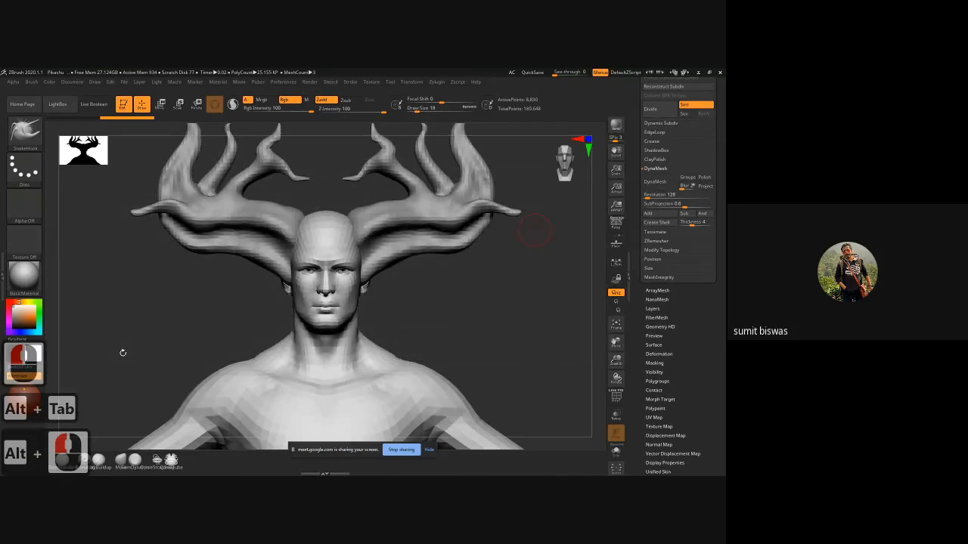
# - Subdivide the human body mesh once
pyautogui.moveTo(467, 310); pyautogui.dragTo(429, 274)
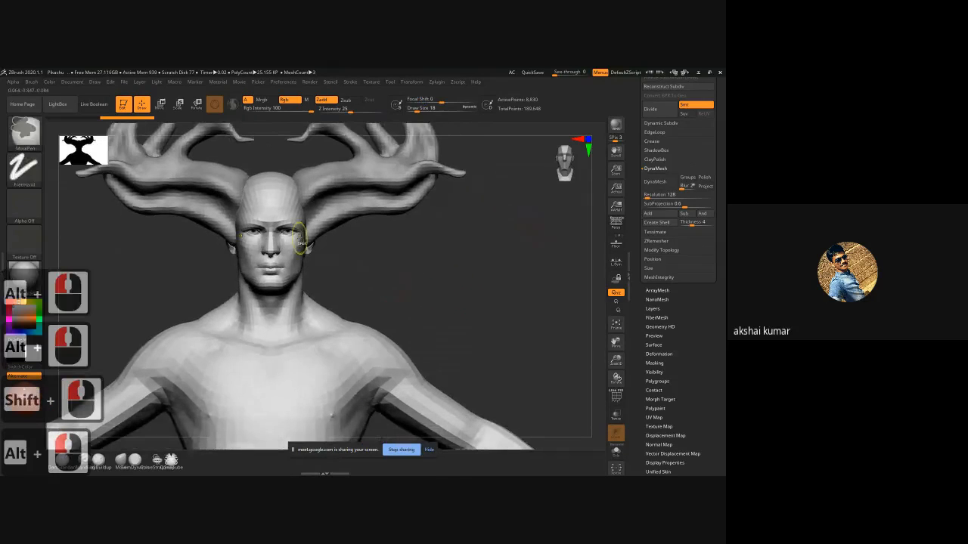
pyautogui.keyDown('alt'); pyautogui.click(355, 348); pyautogui.keyUp('alt')
pyautogui.press('ctrl')
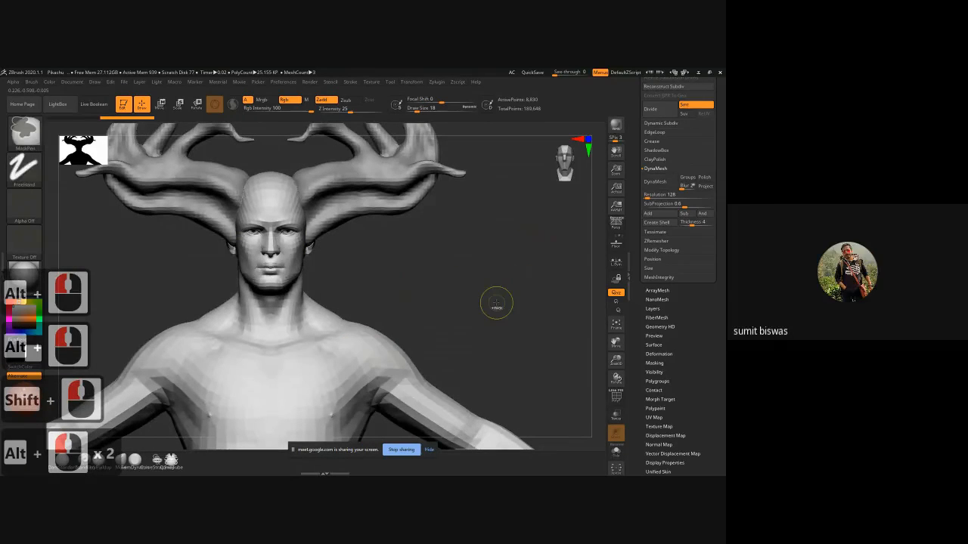
pyautogui.hotkey('ctrl', 'd')
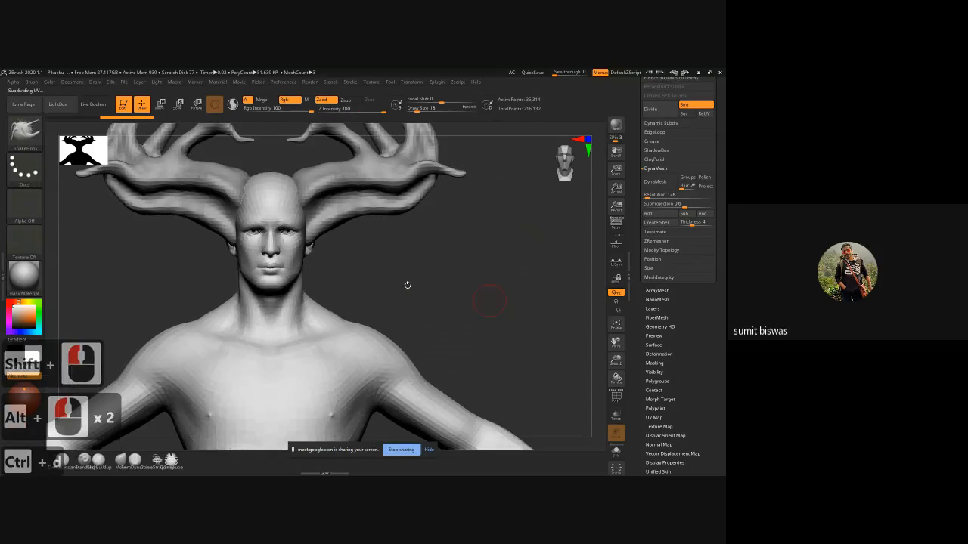
pyautogui.keyDown('alt'); pyautogui.moveTo(452, 285); pyautogui.dragTo(469, 304); pyautogui.keyUp('alt')
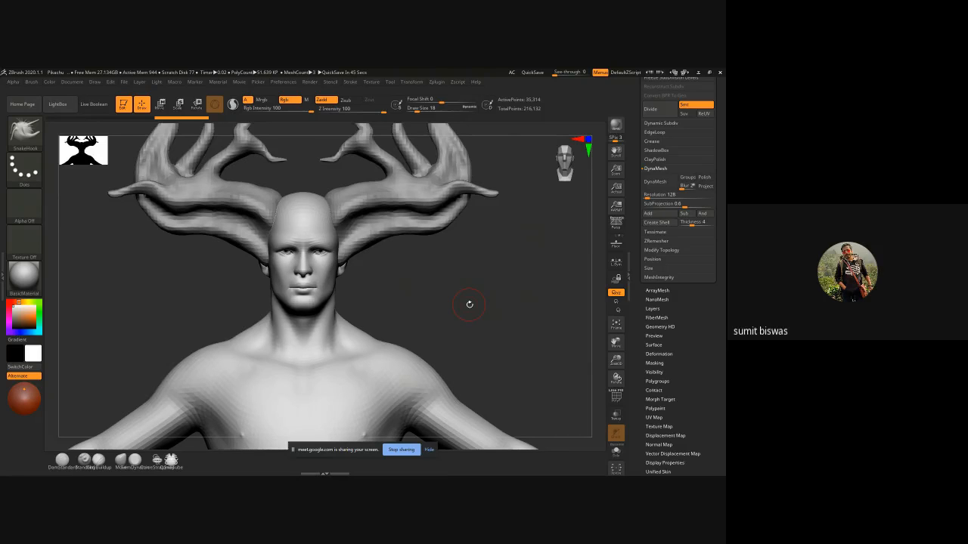
pyautogui.keyDown('alt'); pyautogui.doubleClick(305, 221); pyautogui.keyUp('alt')
pyautogui.keyDown('ctrl'); pyautogui.moveTo(306, 221); pyautogui.dragTo(313, 251, button='right'); pyautogui.keyUp('ctrl')
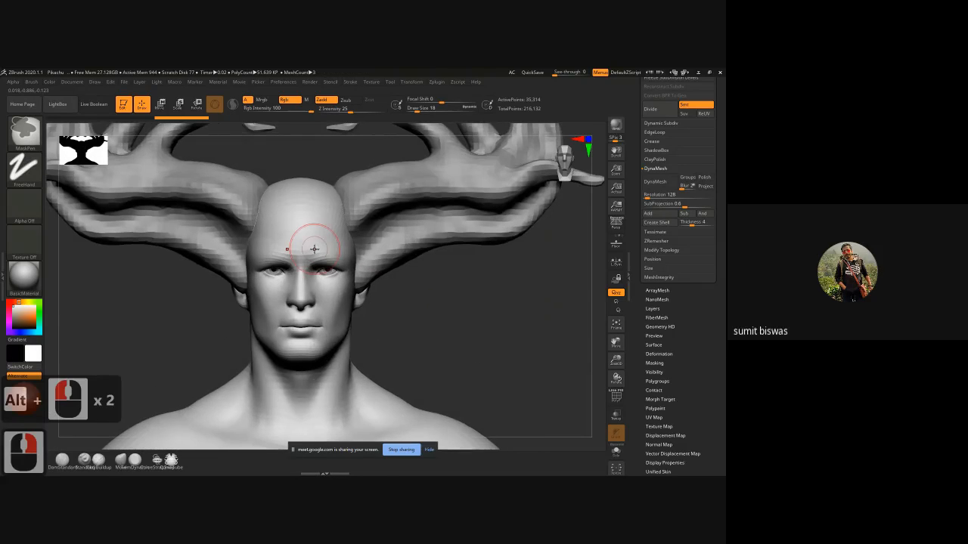
pyautogui.moveTo(359, 215); pyautogui.dragTo(343, 233)
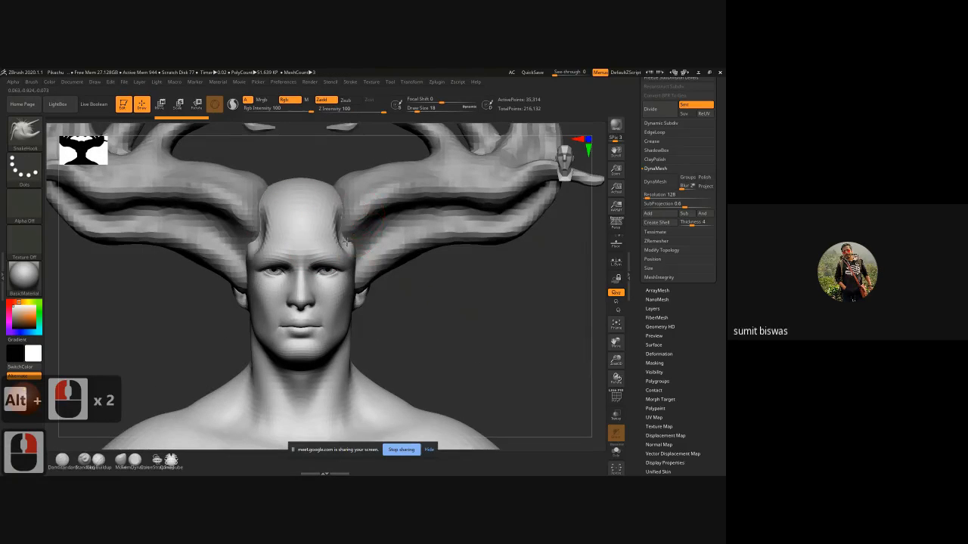
pyautogui.hotkey('ctrl', 'z')
# - Switch to the ClayBuildup brush and reduce its draw size to 14
pyautogui.press('b')
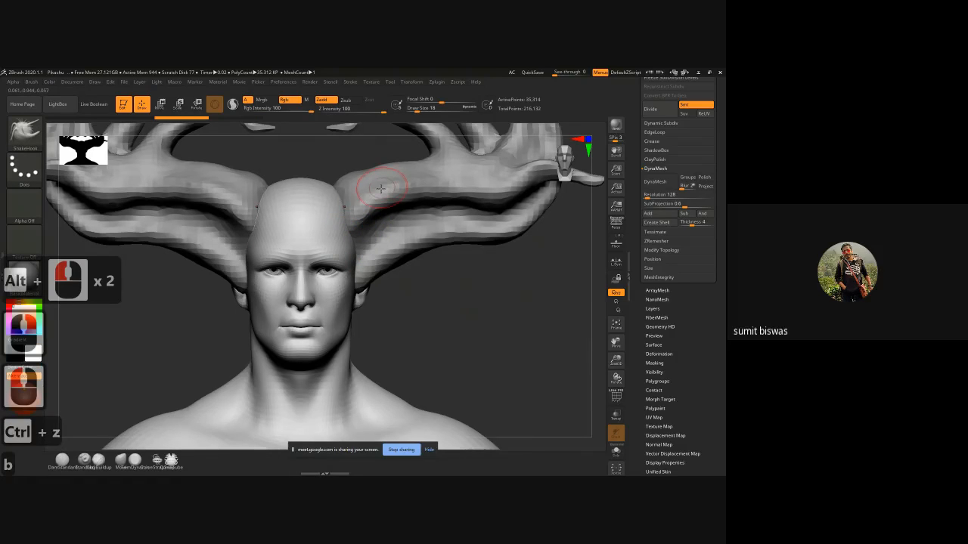
pyautogui.press('c')
pyautogui.press('b')
pyautogui.press('[')
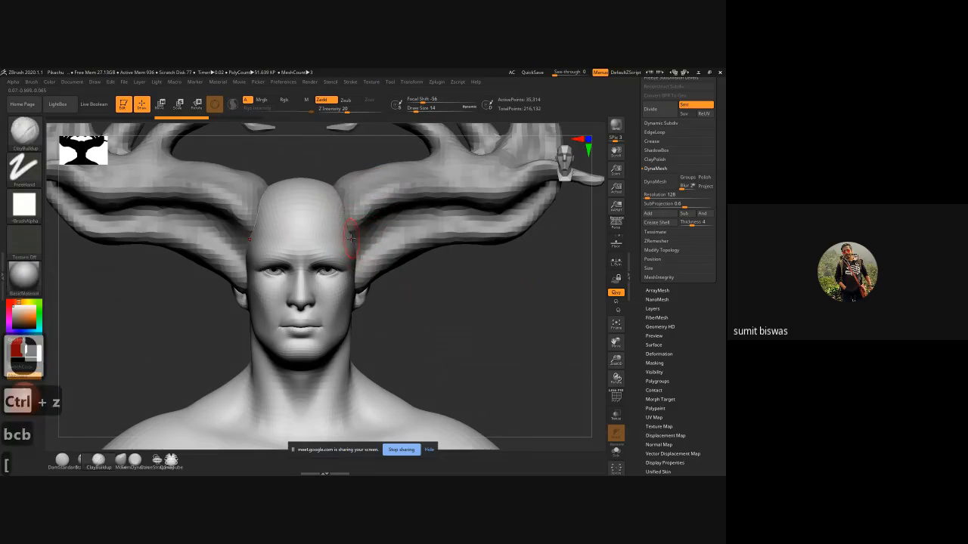
# - Examine the horned character's face and horn bases in the reference image, and return to the sculpt
pyautogui.moveTo(2, 99); pyautogui.dragTo(284, 94)
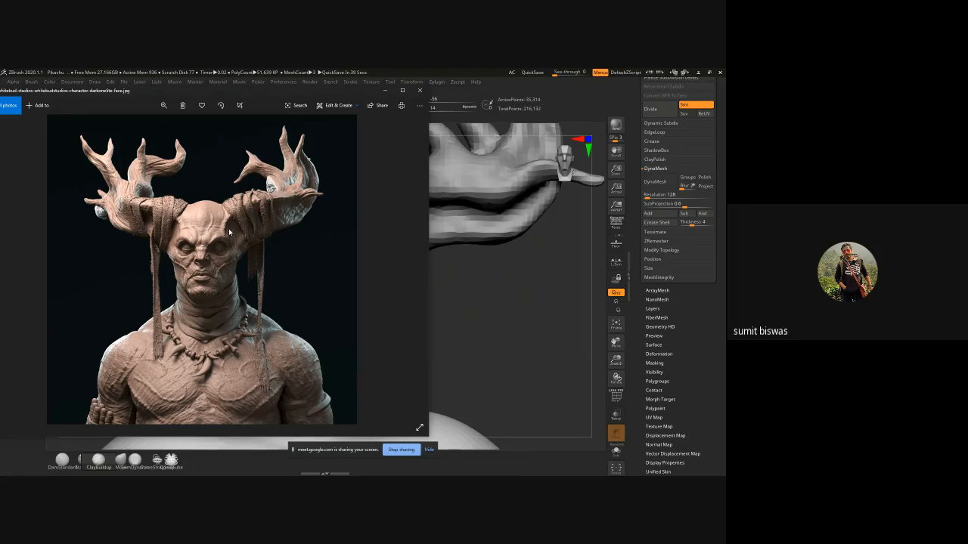
pyautogui.moveTo(215, 90); pyautogui.dragTo(0, 90)
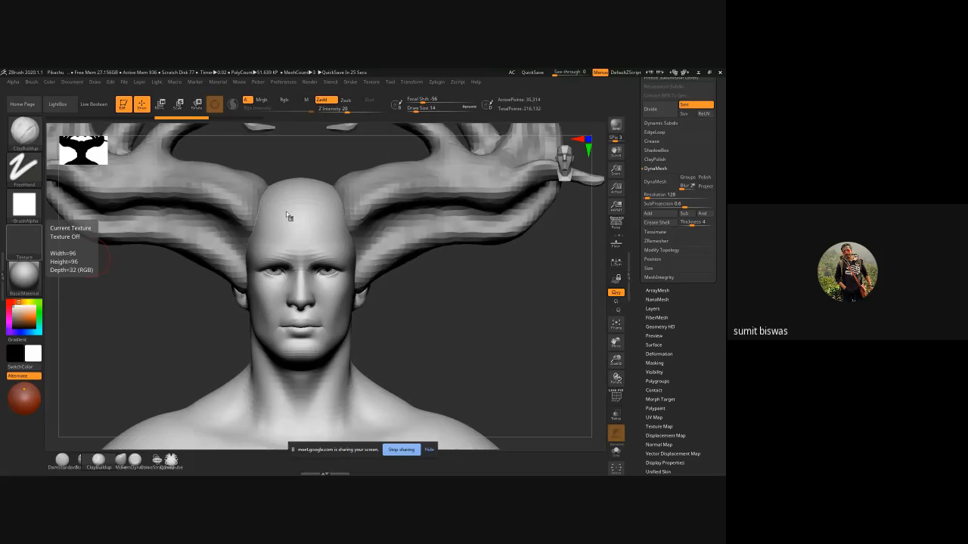
pyautogui.click(443, 300)
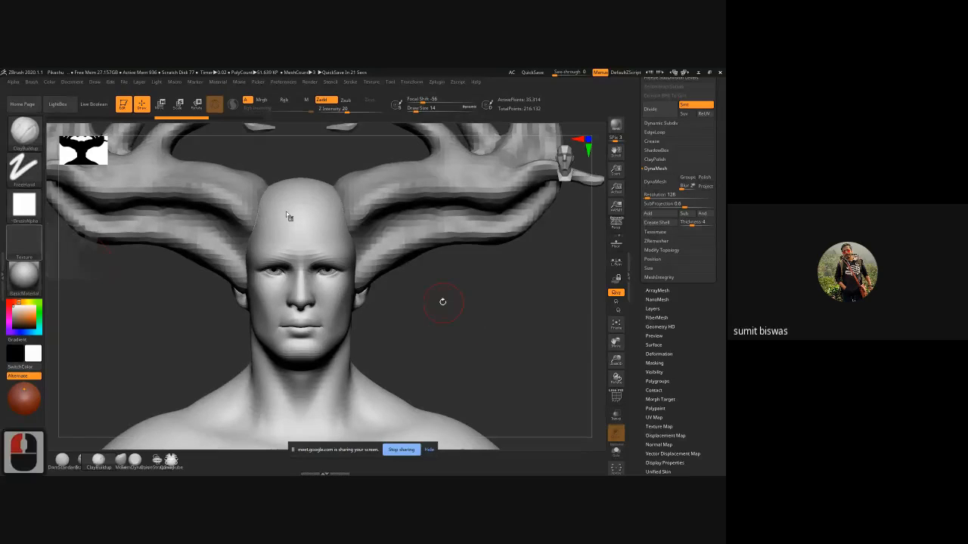
# - Sculpt the temples and brow ridge above the eyes with short ClayBuildup strokes
pyautogui.keyDown('alt'); pyautogui.moveTo(431, 317); pyautogui.dragTo(421, 336); pyautogui.keyUp('alt')
pyautogui.keyDown('alt'); pyautogui.moveTo(331, 259); pyautogui.dragTo(347, 225); pyautogui.keyUp('alt')
pyautogui.moveTo(324, 258); pyautogui.dragTo(335, 240)
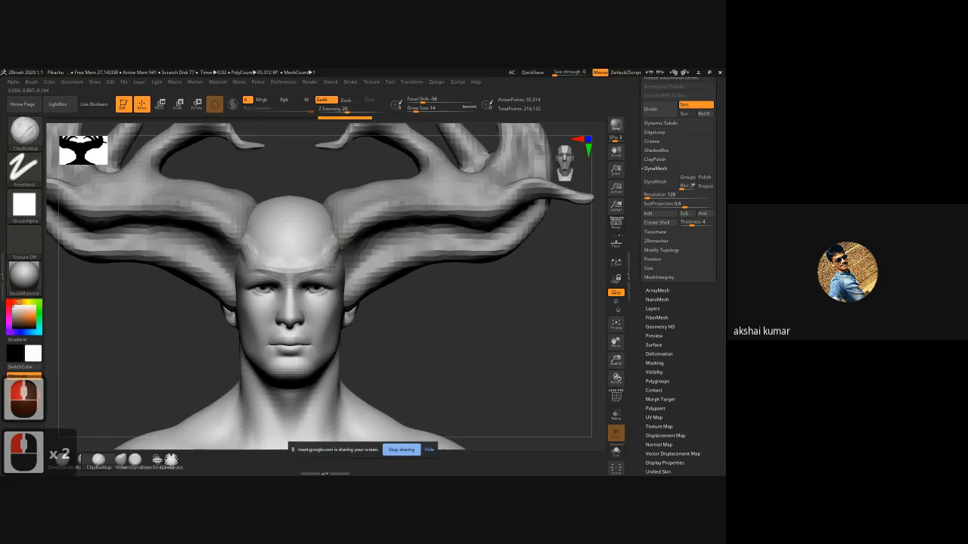
pyautogui.moveTo(329, 267)
pyautogui.mouseDown()
pyautogui.moveTo(313, 261)
pyautogui.moveTo(335, 270)
pyautogui.moveTo(321, 262)
pyautogui.mouseUp()
pyautogui.moveTo(331, 261); pyautogui.dragTo(321, 259)
# - Build up the outer eye area and cheekbone with ClayBuildup, enlarging the draw size to 22 for the cheek
pyautogui.moveTo(489, 326); pyautogui.dragTo(451, 323)
pyautogui.moveTo(339, 273); pyautogui.dragTo(349, 271)
pyautogui.moveTo(349, 271)
pyautogui.mouseDown()
pyautogui.moveTo(361, 268)
pyautogui.moveTo(332, 258)
pyautogui.moveTo(344, 271)
pyautogui.mouseUp()
pyautogui.moveTo(341, 266); pyautogui.dragTo(349, 333)
pyautogui.moveTo(352, 301)
pyautogui.mouseDown()
pyautogui.moveTo(355, 318)
pyautogui.moveTo(338, 321)
pyautogui.moveTo(332, 310)
pyautogui.moveTo(321, 333)
pyautogui.mouseUp()
pyautogui.press(']')
pyautogui.press(']')
pyautogui.moveTo(340, 307); pyautogui.dragTo(324, 327)
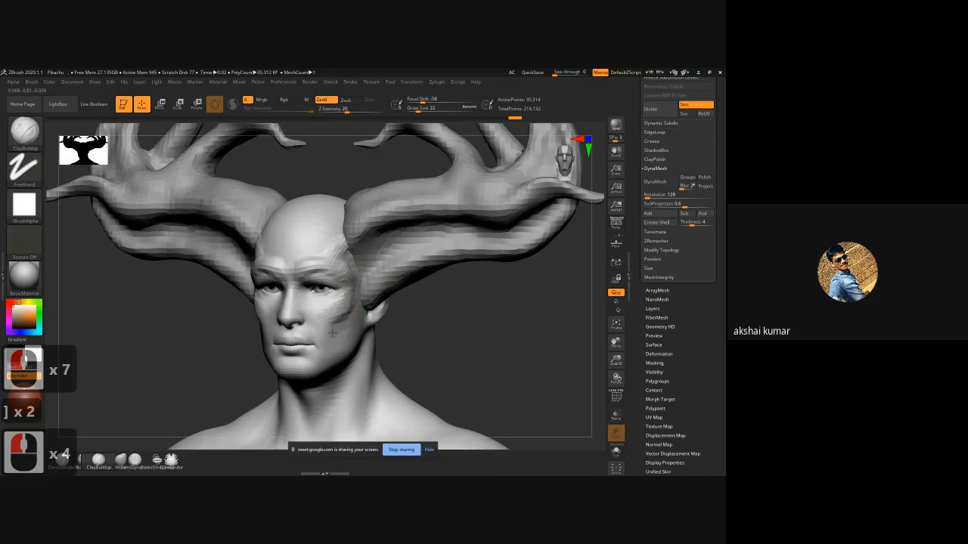
# - Carve a hollow into the cheek below the cheekbone with inverted ClayBuildup strokes and reinforce the cheekbone's edge
pyautogui.keyDown('alt'); pyautogui.moveTo(366, 280); pyautogui.dragTo(324, 340); pyautogui.keyUp('alt')
pyautogui.keyDown('alt'); pyautogui.moveTo(335, 308); pyautogui.dragTo(323, 336); pyautogui.keyUp('alt')
pyautogui.moveTo(334, 307)
pyautogui.keyDown('alt'); pyautogui.mouseDown()
pyautogui.moveTo(319, 333)
pyautogui.moveTo(327, 341)
pyautogui.mouseUp(); pyautogui.keyUp('alt')
pyautogui.keyDown('alt'); pyautogui.moveTo(341, 316); pyautogui.dragTo(325, 313); pyautogui.keyUp('alt')
pyautogui.moveTo(337, 306); pyautogui.dragTo(329, 314)
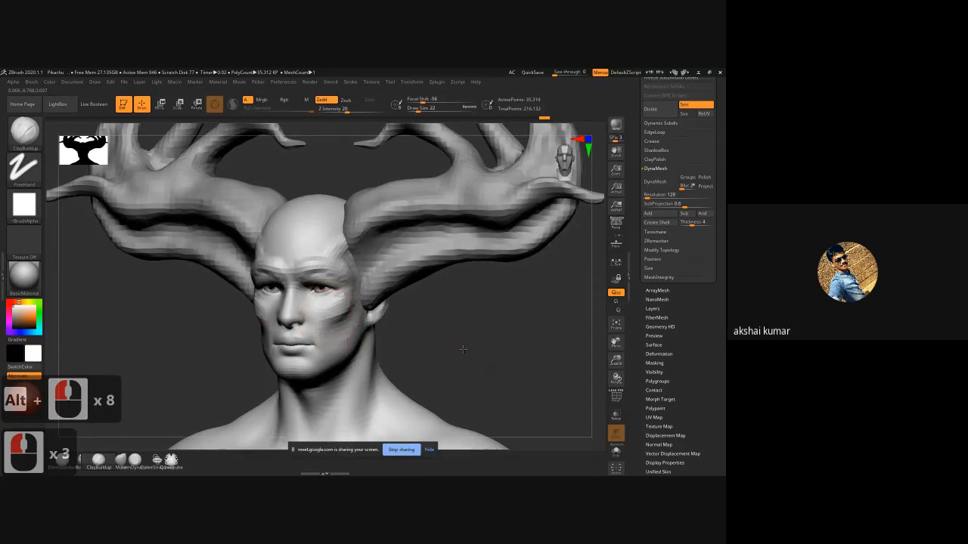
# - Add ClayBuildup strokes to the side of the face beside the eye, and check the face up close from the front
pyautogui.keyDown('shift'); pyautogui.moveTo(463, 349); pyautogui.dragTo(354, 301); pyautogui.keyUp('shift')
pyautogui.moveTo(354, 301)
pyautogui.mouseDown()
pyautogui.moveTo(351, 308)
pyautogui.moveTo(354, 298)
pyautogui.mouseUp()
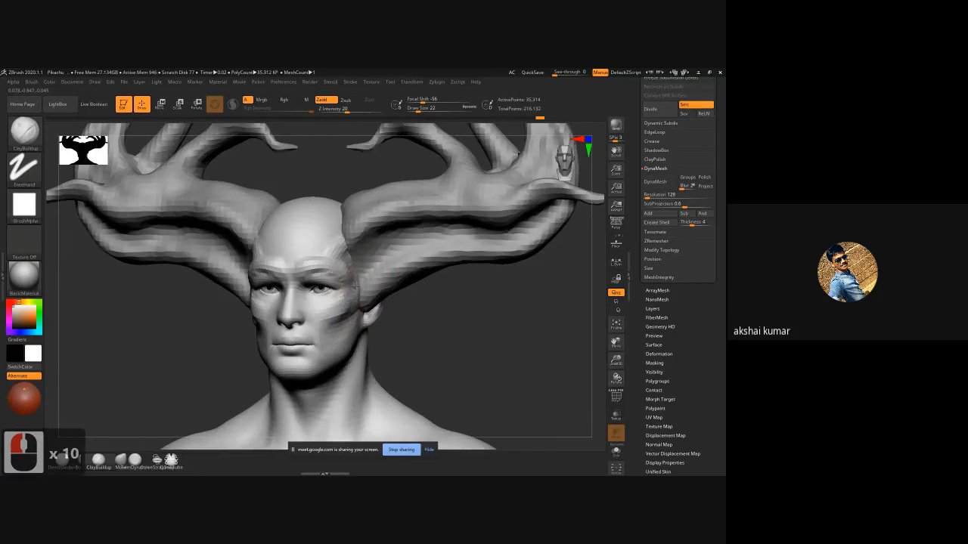
pyautogui.moveTo(423, 335); pyautogui.dragTo(453, 318)
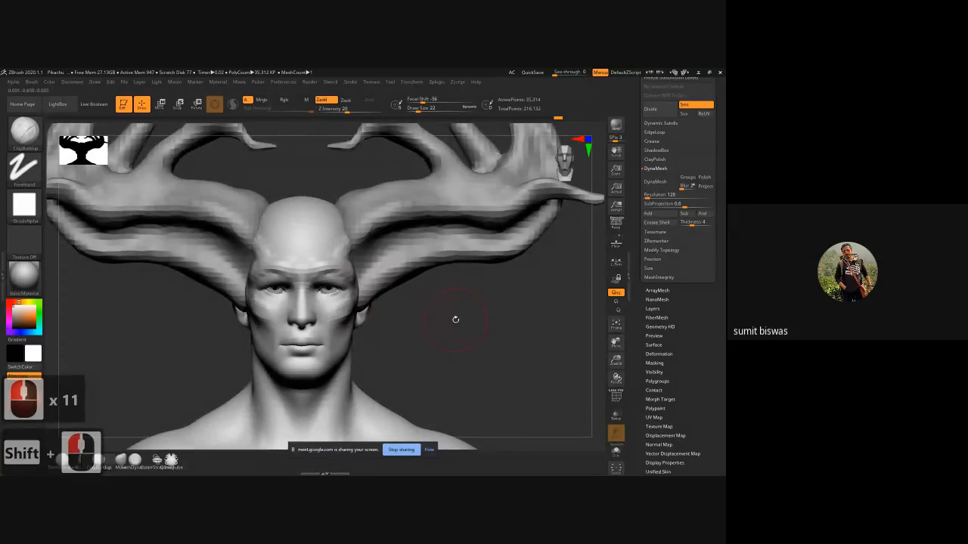
pyautogui.press('ctrl')
pyautogui.keyDown('ctrl'); pyautogui.moveTo(322, 286); pyautogui.dragTo(322, 310, button='right'); pyautogui.keyUp('ctrl')
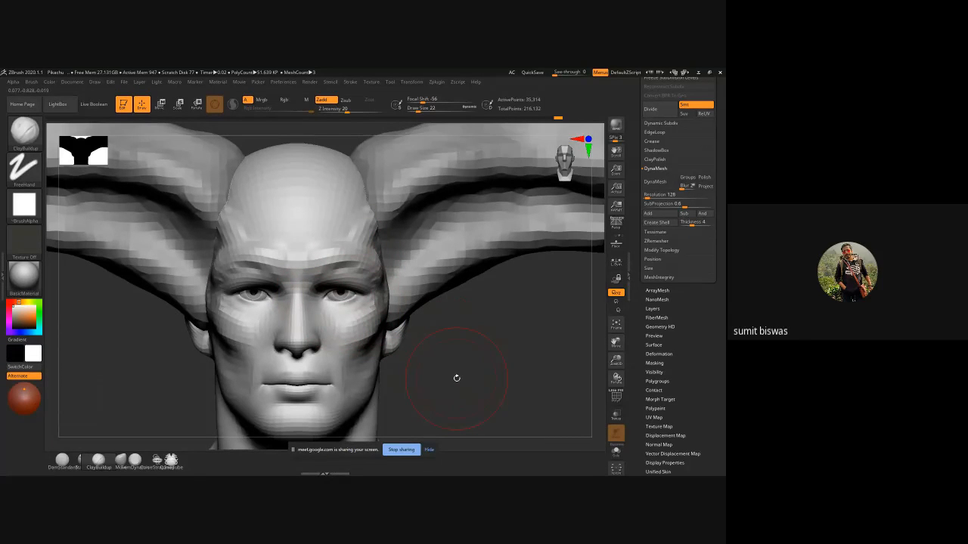
# - Carve the socket around the eye with inverted ClayBuildup strokes at draw size 8, and add volume beneath the eye
pyautogui.keyDown('alt'); pyautogui.moveTo(470, 383); pyautogui.dragTo(325, 291, button='right'); pyautogui.keyUp('alt')
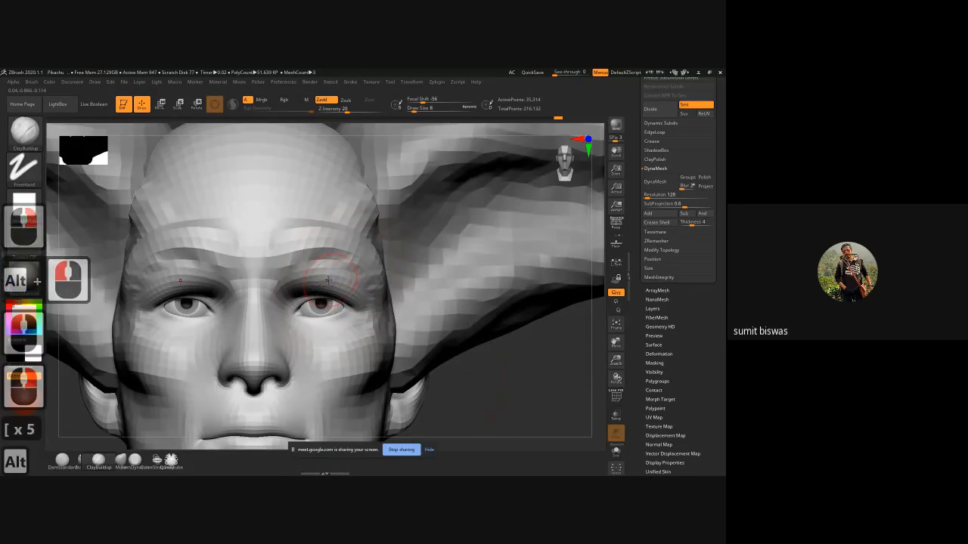
pyautogui.keyDown('alt'); pyautogui.moveTo(293, 288); pyautogui.dragTo(343, 287); pyautogui.keyUp('alt')
pyautogui.moveTo(328, 284)
pyautogui.keyDown('alt'); pyautogui.mouseDown()
pyautogui.moveTo(359, 295)
pyautogui.moveTo(341, 291)
pyautogui.mouseUp(); pyautogui.keyUp('alt')
pyautogui.moveTo(299, 303)
pyautogui.keyDown('alt'); pyautogui.mouseDown()
pyautogui.moveTo(354, 292)
pyautogui.moveTo(363, 300)
pyautogui.mouseUp(); pyautogui.keyUp('alt')
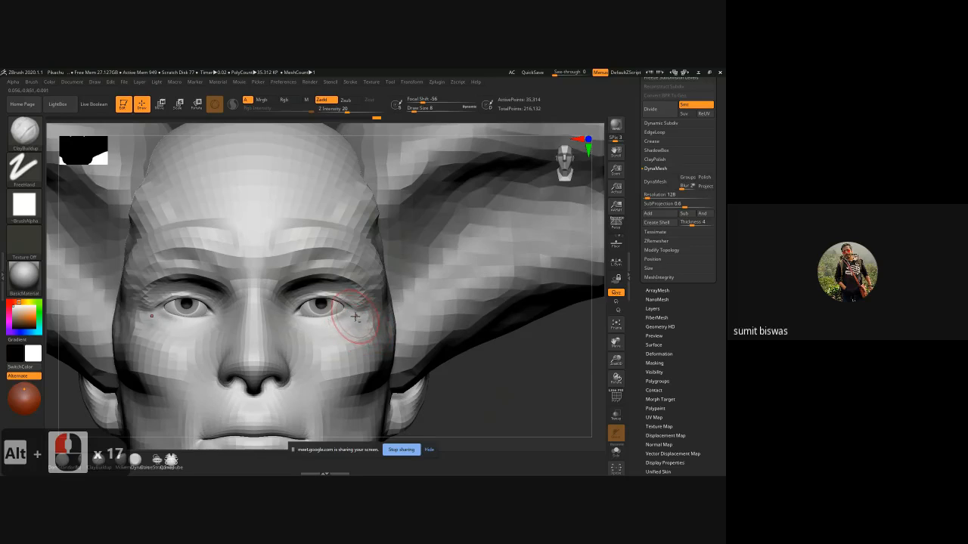
pyautogui.moveTo(300, 335); pyautogui.dragTo(328, 340)
pyautogui.click(324, 340)
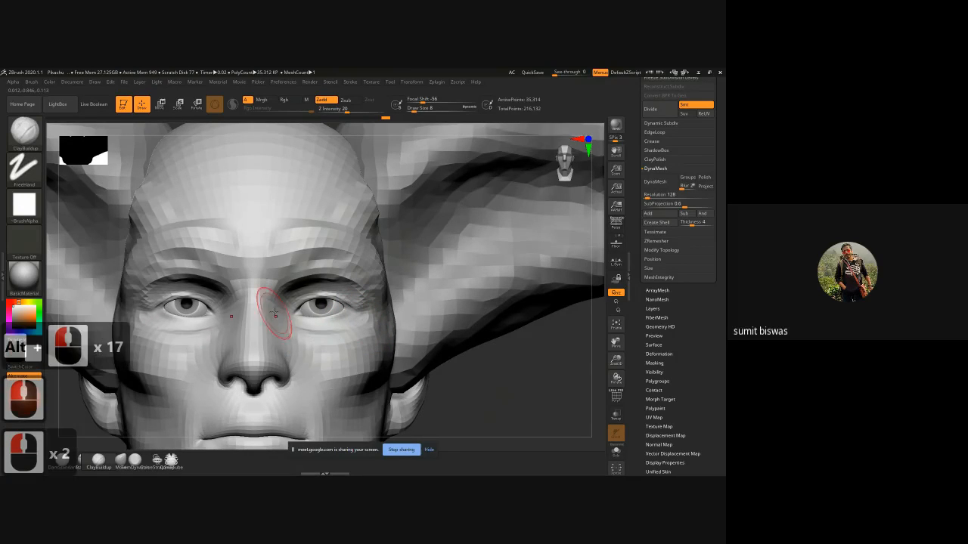
# - Build up the side and bridge of the nose, the inner brow and the temple with short ClayBuildup strokes
pyautogui.moveTo(282, 291); pyautogui.dragTo(260, 349)
pyautogui.moveTo(266, 339)
pyautogui.mouseDown()
pyautogui.moveTo(255, 349)
pyautogui.moveTo(263, 355)
pyautogui.moveTo(261, 346)
pyautogui.mouseUp()
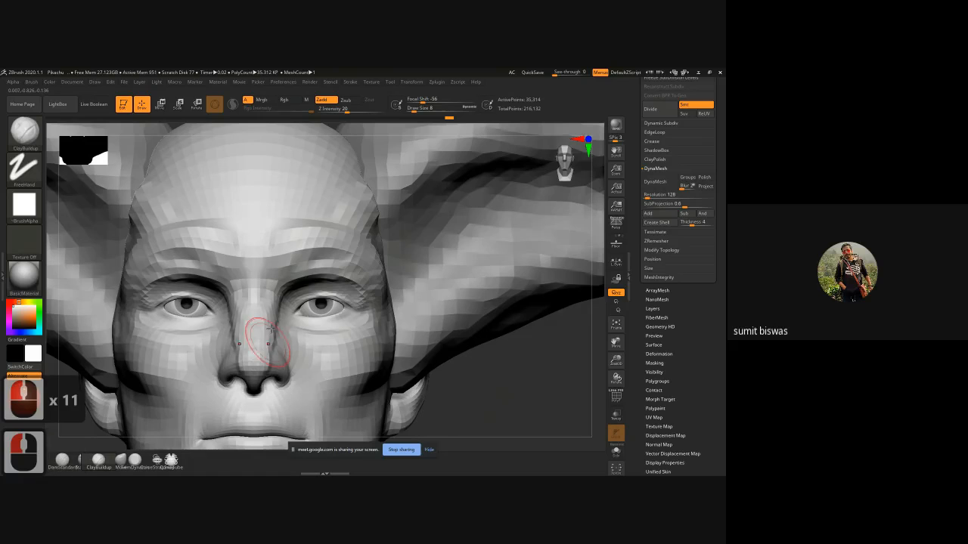
pyautogui.moveTo(274, 298); pyautogui.dragTo(267, 355)
pyautogui.moveTo(281, 269)
pyautogui.mouseDown()
pyautogui.moveTo(252, 268)
pyautogui.moveTo(264, 266)
pyautogui.moveTo(269, 290)
pyautogui.moveTo(251, 236)
pyautogui.moveTo(267, 263)
pyautogui.moveTo(297, 251)
pyautogui.moveTo(334, 263)
pyautogui.moveTo(361, 227)
pyautogui.moveTo(357, 193)
pyautogui.moveTo(270, 268)
pyautogui.mouseUp()
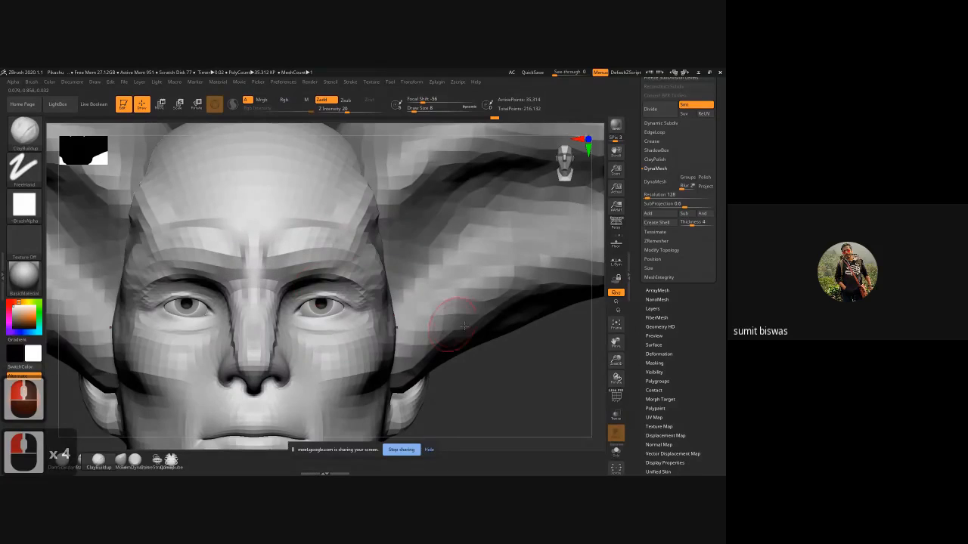
pyautogui.moveTo(372, 273)
pyautogui.mouseDown()
pyautogui.moveTo(344, 276)
pyautogui.moveTo(358, 246)
pyautogui.moveTo(380, 271)
pyautogui.mouseUp()
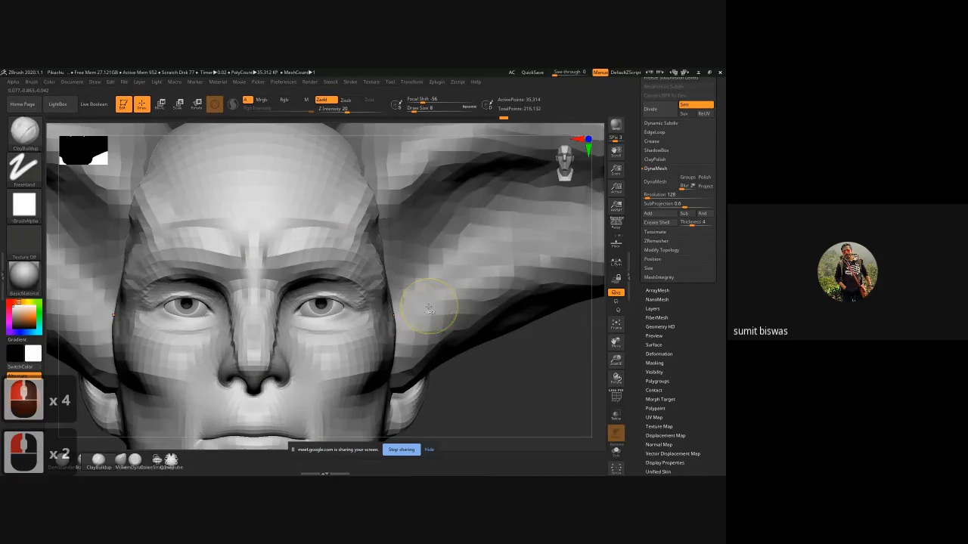
# - Subdivide the body mesh once more and check the smoother face from the front and up close
pyautogui.press('ctrl')
pyautogui.hotkey('ctrl', 'd')
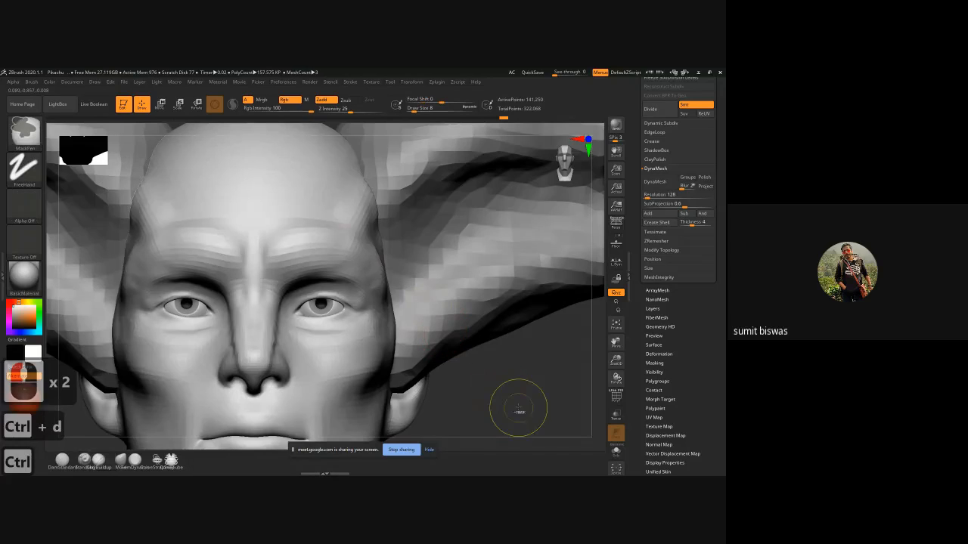
pyautogui.moveTo(510, 412); pyautogui.dragTo(467, 385)
pyautogui.keyDown('ctrl'); pyautogui.moveTo(507, 396); pyautogui.dragTo(468, 371, button='right'); pyautogui.keyUp('ctrl')
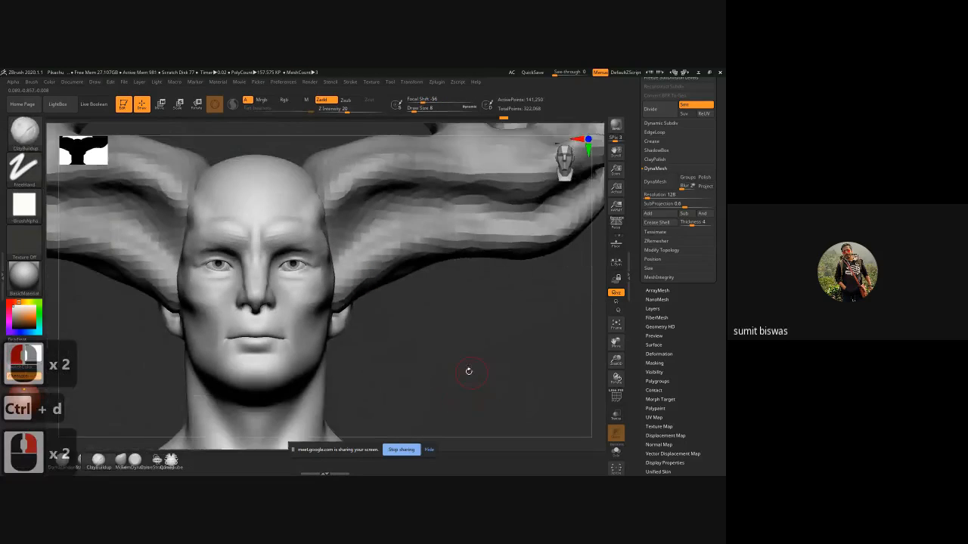
pyautogui.keyDown('alt'); pyautogui.moveTo(497, 370); pyautogui.dragTo(527, 345); pyautogui.keyUp('alt')
pyautogui.press('ctrl')
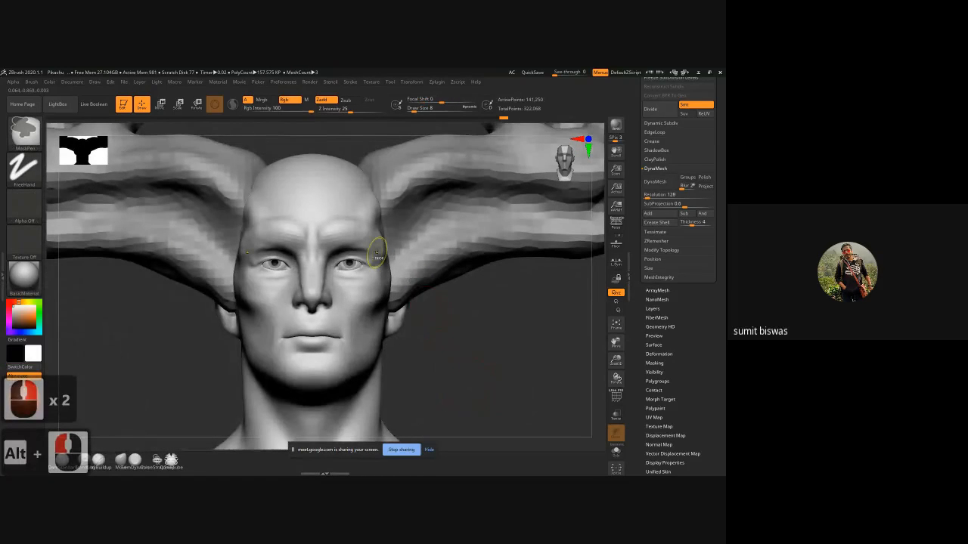
pyautogui.keyDown('ctrl'); pyautogui.moveTo(376, 252); pyautogui.dragTo(394, 301, button='right'); pyautogui.keyUp('ctrl')
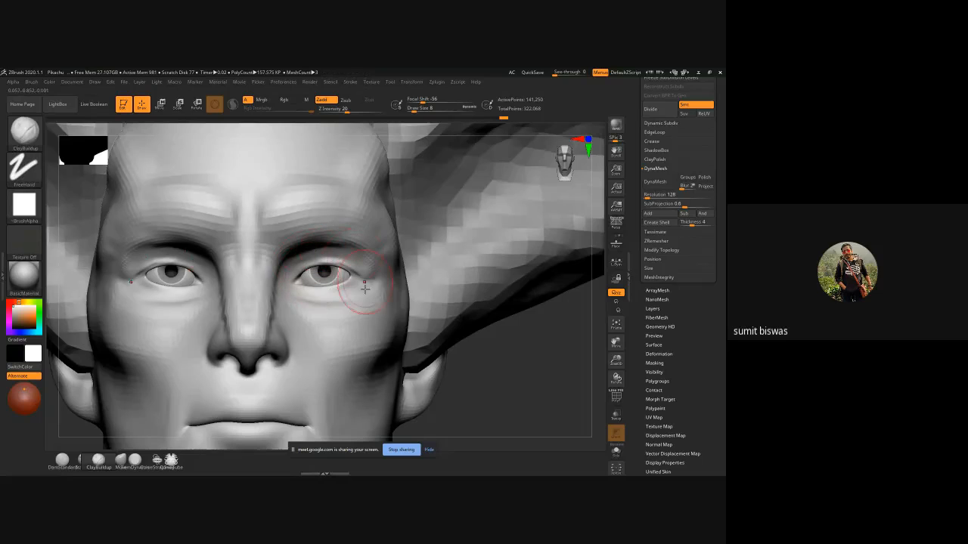
pyautogui.moveTo(488, 413); pyautogui.dragTo(483, 410, button='right')
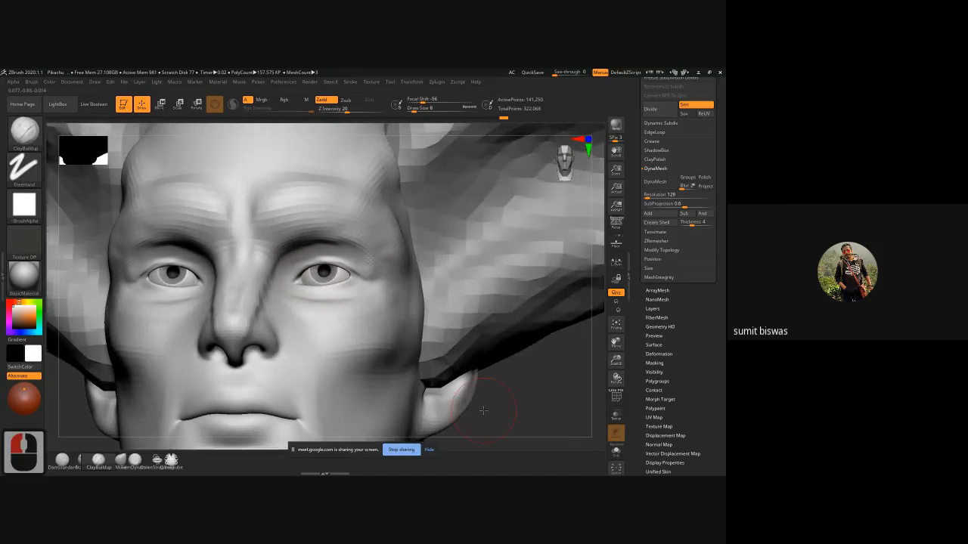
# - Reduce the ClayBuildup draw size to 2 and add a fine stroke at the inner corner of the eye
pyautogui.press('[')
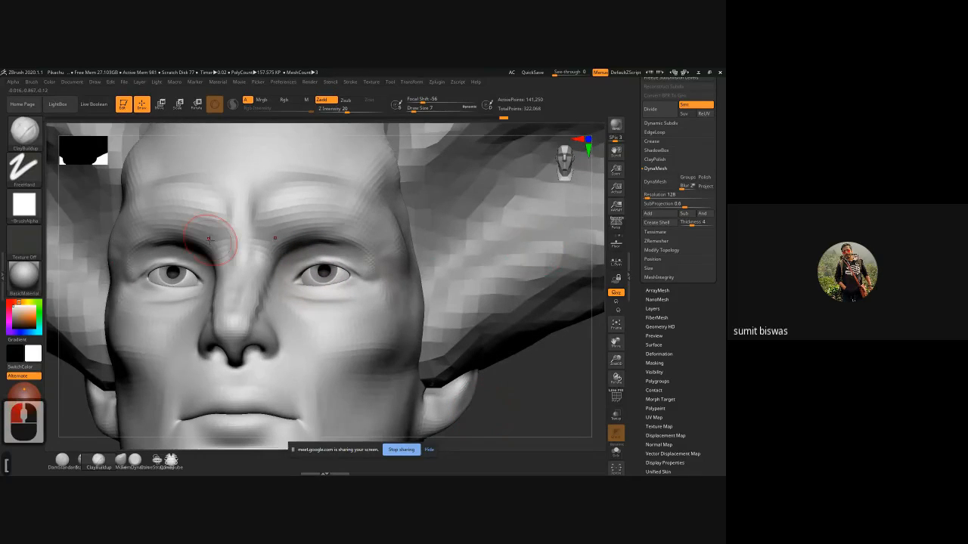
pyautogui.keyDown('alt'); pyautogui.moveTo(335, 252); pyautogui.dragTo(335, 285, button='right'); pyautogui.keyUp('alt')
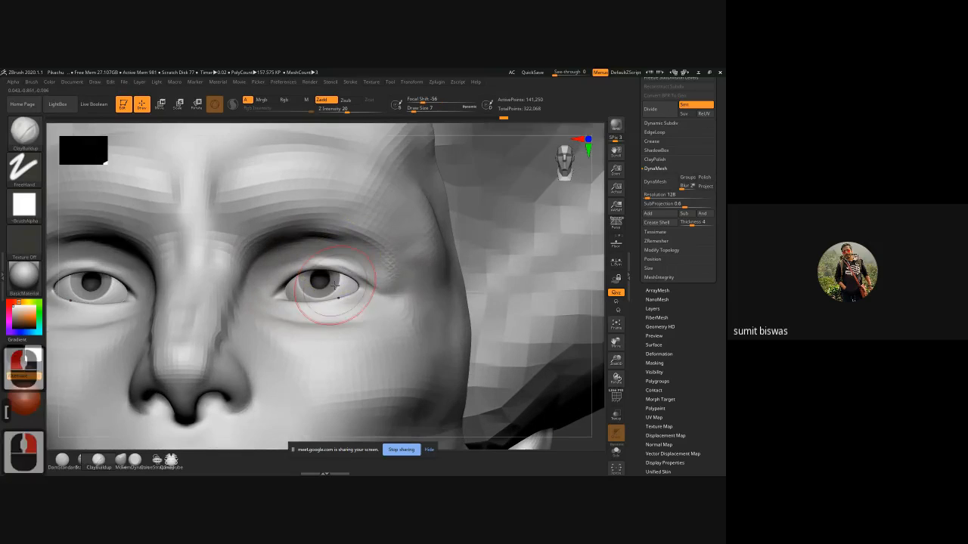
pyautogui.press('[')
pyautogui.press('[')
pyautogui.press('[')
pyautogui.press('[')
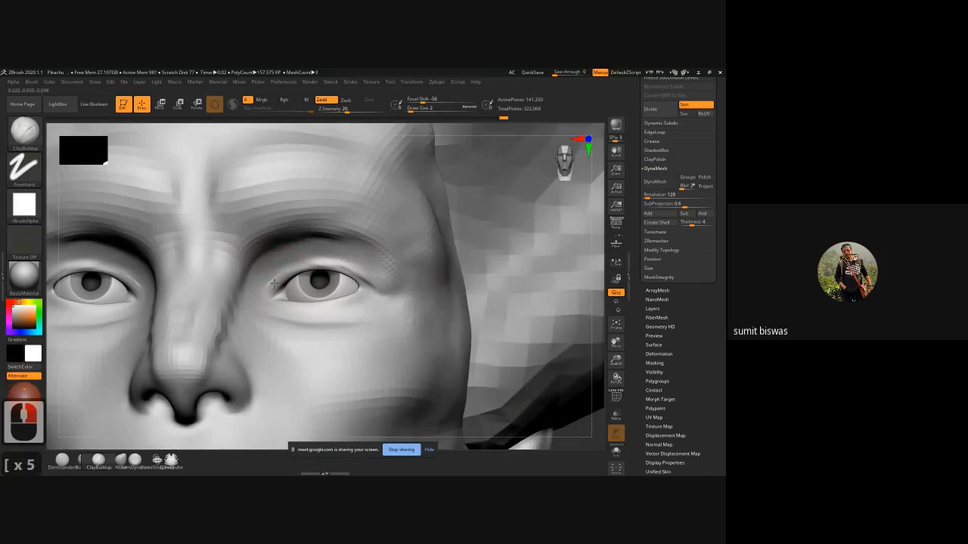
pyautogui.moveTo(274, 284); pyautogui.dragTo(277, 285)
# - Set the draw size to 4 and sculpt the fold of skin above the outer corner of the eye
pyautogui.press(']')
pyautogui.press(']')
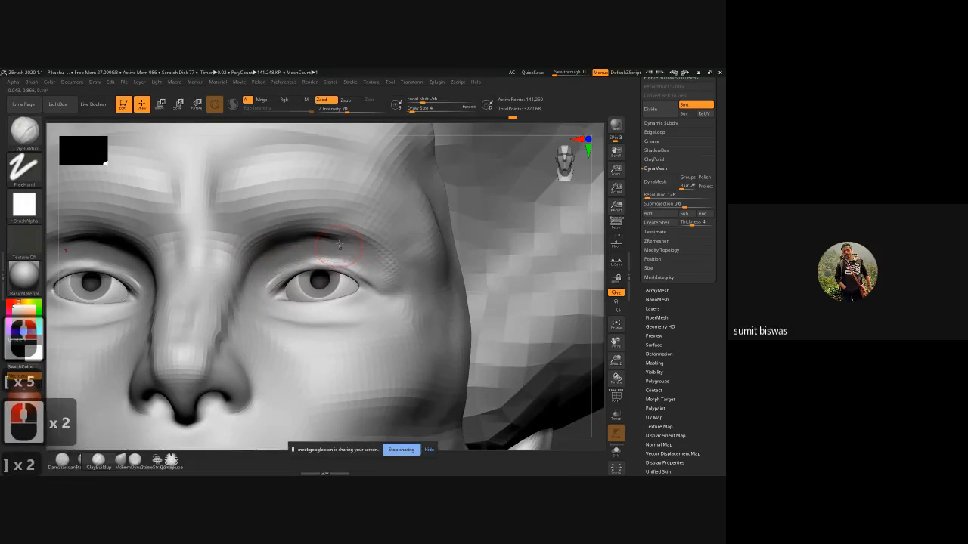
pyautogui.moveTo(361, 256); pyautogui.dragTo(381, 277)
pyautogui.moveTo(363, 255)
pyautogui.mouseDown()
pyautogui.moveTo(384, 281)
pyautogui.moveTo(358, 258)
pyautogui.mouseUp()
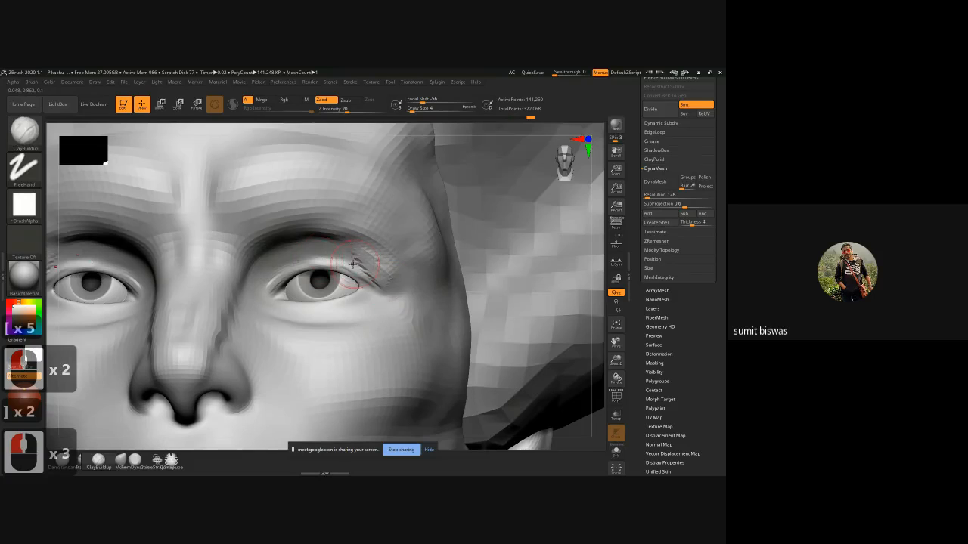
pyautogui.click(352, 264)
# - Set the draw size to 7 and build up the outer brow and temple down the side of the eye
pyautogui.press(']')
pyautogui.press(']')
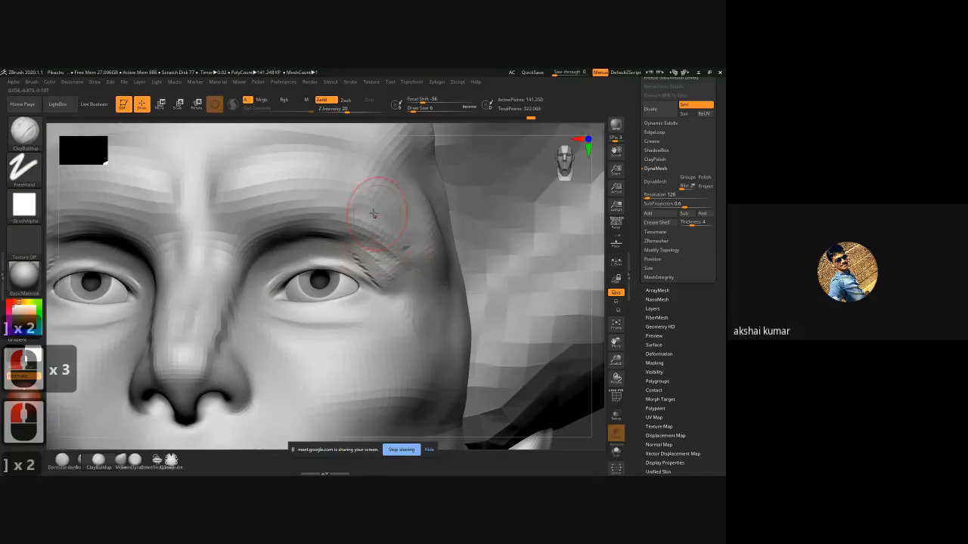
pyautogui.press(']')
pyautogui.moveTo(397, 238); pyautogui.dragTo(412, 278)
pyautogui.moveTo(331, 188)
pyautogui.mouseDown()
pyautogui.moveTo(376, 208)
pyautogui.moveTo(273, 212)
pyautogui.moveTo(333, 200)
pyautogui.mouseUp()
pyautogui.moveTo(395, 204); pyautogui.dragTo(422, 278)
pyautogui.moveTo(416, 249); pyautogui.dragTo(436, 291)
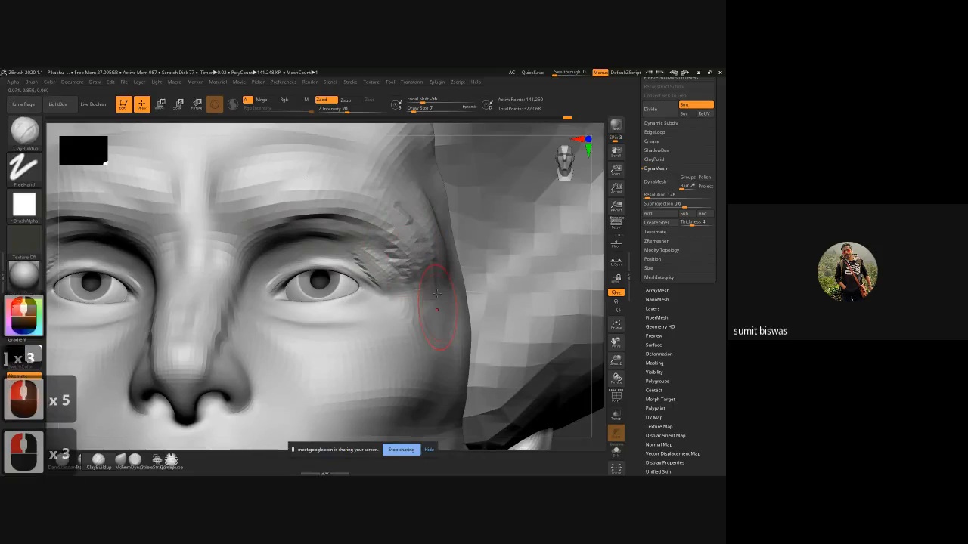
pyautogui.moveTo(416, 243)
pyautogui.mouseDown()
pyautogui.moveTo(402, 281)
pyautogui.moveTo(428, 344)
pyautogui.mouseUp()
# - Enlarge the ClayBuildup brush and shape the outer cheekbone with broad diagonal strokes towards the cheek hollow
pyautogui.press(']')
pyautogui.press(']')
pyautogui.press(']')
pyautogui.press(']')
pyautogui.moveTo(417, 311)
pyautogui.mouseDown()
pyautogui.moveTo(424, 339)
pyautogui.moveTo(395, 337)
pyautogui.moveTo(341, 363)
pyautogui.moveTo(415, 362)
pyautogui.moveTo(389, 367)
pyautogui.moveTo(406, 379)
pyautogui.moveTo(378, 412)
pyautogui.moveTo(349, 413)
pyautogui.mouseUp()
pyautogui.moveTo(401, 391); pyautogui.dragTo(363, 404)
pyautogui.moveTo(420, 363); pyautogui.dragTo(378, 389)
pyautogui.moveTo(414, 356)
pyautogui.mouseDown()
pyautogui.moveTo(386, 378)
pyautogui.moveTo(432, 326)
pyautogui.mouseUp()
# - Return the draw size to 7 and refine the lower edge of the cheekbone with ClayBuildup strokes
pyautogui.press('[')
pyautogui.press('[')
pyautogui.press('[')
pyautogui.press('[')
pyautogui.moveTo(382, 363); pyautogui.dragTo(427, 332)
pyautogui.moveTo(386, 393)
pyautogui.mouseDown()
pyautogui.moveTo(428, 369)
pyautogui.moveTo(428, 351)
pyautogui.mouseUp()
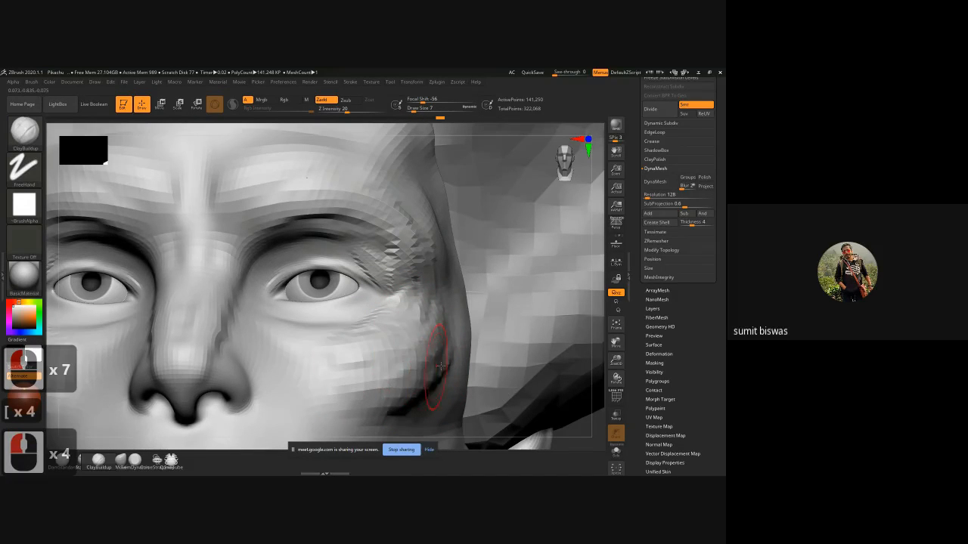
pyautogui.moveTo(409, 390)
pyautogui.mouseDown()
pyautogui.moveTo(375, 374)
pyautogui.moveTo(375, 389)
pyautogui.mouseUp()
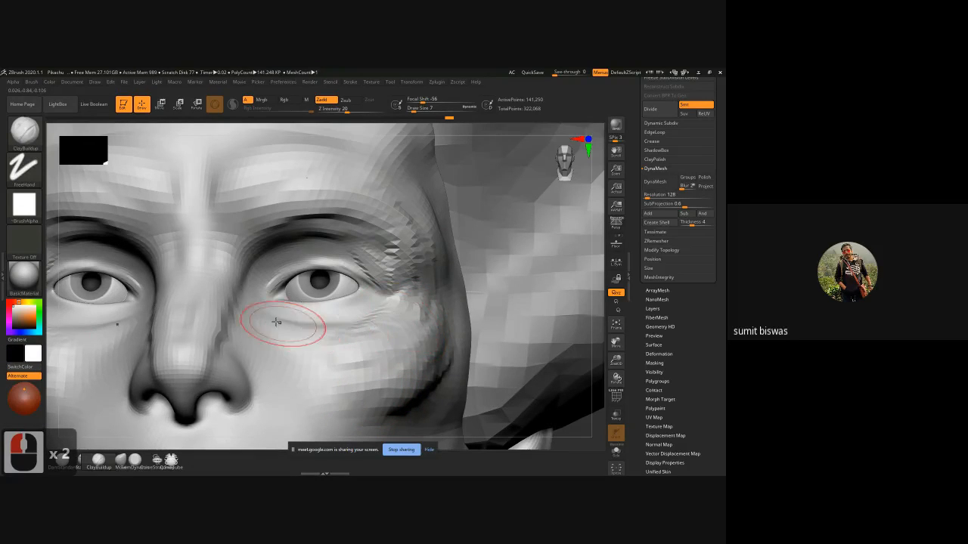
# - Sculpt the area under the eye and the fold beside the nose with raised and inverted ClayBuildup strokes
pyautogui.moveTo(253, 287)
pyautogui.mouseDown()
pyautogui.moveTo(244, 260)
pyautogui.moveTo(231, 316)
pyautogui.moveTo(238, 331)
pyautogui.moveTo(245, 306)
pyautogui.moveTo(303, 337)
pyautogui.moveTo(280, 335)
pyautogui.mouseUp()
pyautogui.moveTo(327, 360)
pyautogui.mouseDown()
pyautogui.moveTo(269, 348)
pyautogui.moveTo(322, 356)
pyautogui.moveTo(266, 354)
pyautogui.moveTo(295, 414)
pyautogui.mouseUp()
pyautogui.keyDown('alt'); pyautogui.moveTo(273, 361); pyautogui.dragTo(299, 382); pyautogui.keyUp('alt')
pyautogui.moveTo(282, 343); pyautogui.dragTo(347, 356)
pyautogui.moveTo(325, 362)
pyautogui.mouseDown()
pyautogui.moveTo(395, 324)
pyautogui.moveTo(418, 324)
pyautogui.moveTo(355, 372)
pyautogui.moveTo(367, 392)
pyautogui.moveTo(302, 362)
pyautogui.mouseUp()
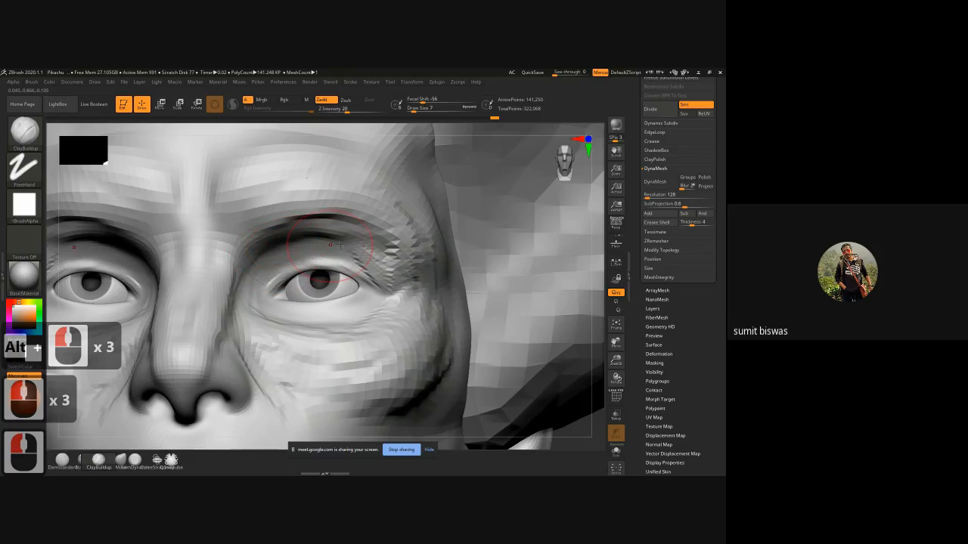
# - Layer ClayBuildup strokes down the side and bridge of the nose, starting from the inner brow
pyautogui.moveTo(264, 234)
pyautogui.mouseDown()
pyautogui.moveTo(250, 241)
pyautogui.moveTo(248, 218)
pyautogui.moveTo(219, 295)
pyautogui.moveTo(220, 286)
pyautogui.mouseUp()
pyautogui.moveTo(229, 261); pyautogui.dragTo(215, 278)
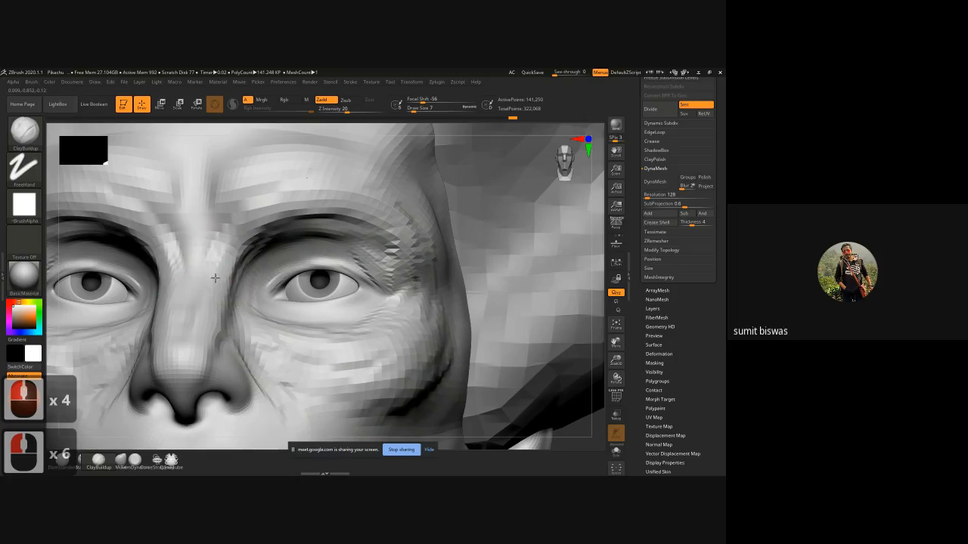
pyautogui.moveTo(215, 314)
pyautogui.mouseDown()
pyautogui.moveTo(203, 337)
pyautogui.moveTo(208, 317)
pyautogui.mouseUp()
pyautogui.moveTo(208, 308); pyautogui.dragTo(199, 332)
pyautogui.moveTo(258, 232)
pyautogui.mouseDown()
pyautogui.moveTo(273, 222)
pyautogui.moveTo(254, 245)
pyautogui.mouseUp()
# - Thicken the brow ridge above the eye with ClayBuildup strokes extending to its outer end
pyautogui.moveTo(327, 208)
pyautogui.mouseDown()
pyautogui.moveTo(304, 211)
pyautogui.moveTo(274, 184)
pyautogui.moveTo(341, 194)
pyautogui.moveTo(265, 202)
pyautogui.moveTo(305, 173)
pyautogui.moveTo(369, 194)
pyautogui.mouseUp()
pyautogui.moveTo(369, 194)
pyautogui.mouseDown()
pyautogui.moveTo(252, 199)
pyautogui.moveTo(378, 212)
pyautogui.mouseUp()
pyautogui.moveTo(303, 207); pyautogui.dragTo(354, 196)
pyautogui.moveTo(343, 205); pyautogui.dragTo(292, 208)
pyautogui.moveTo(338, 180)
pyautogui.mouseDown()
pyautogui.moveTo(401, 214)
pyautogui.moveTo(320, 204)
pyautogui.moveTo(403, 220)
pyautogui.mouseUp()
pyautogui.moveTo(350, 240)
pyautogui.mouseDown()
pyautogui.moveTo(378, 219)
pyautogui.moveTo(390, 243)
pyautogui.mouseUp()
# - Set the draw size to 4 and sculpt the hooded fold between the brow and the upper eyelid
pyautogui.press('[')
pyautogui.press('[')
pyautogui.press('[')
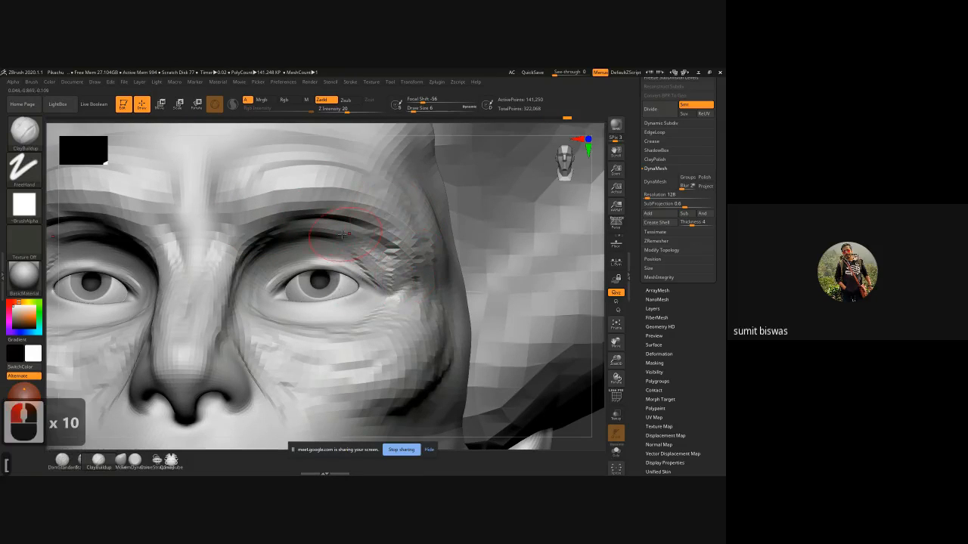
pyautogui.moveTo(283, 241)
pyautogui.mouseDown()
pyautogui.moveTo(322, 238)
pyautogui.moveTo(378, 263)
pyautogui.mouseUp()
pyautogui.moveTo(318, 235)
pyautogui.mouseDown()
pyautogui.moveTo(389, 262)
pyautogui.moveTo(367, 253)
pyautogui.moveTo(378, 266)
pyautogui.mouseUp()
pyautogui.moveTo(352, 235); pyautogui.dragTo(397, 255)
pyautogui.moveTo(287, 239)
pyautogui.mouseDown()
pyautogui.moveTo(270, 229)
pyautogui.moveTo(257, 236)
pyautogui.mouseUp()
# - Bring up the horned character reference image over the model, study its face, and minimise the image viewer
pyautogui.click(24, 206)
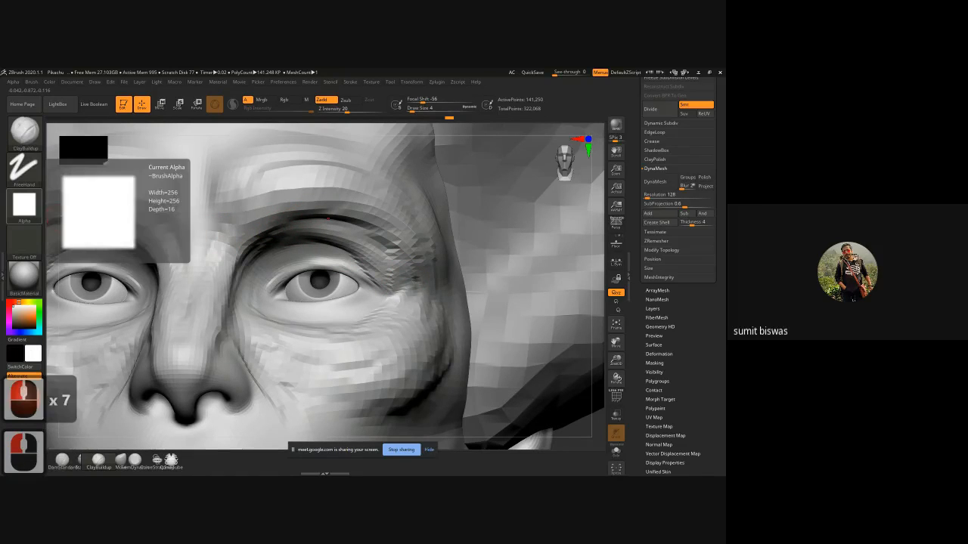
pyautogui.moveTo(1, 88); pyautogui.dragTo(359, 113)
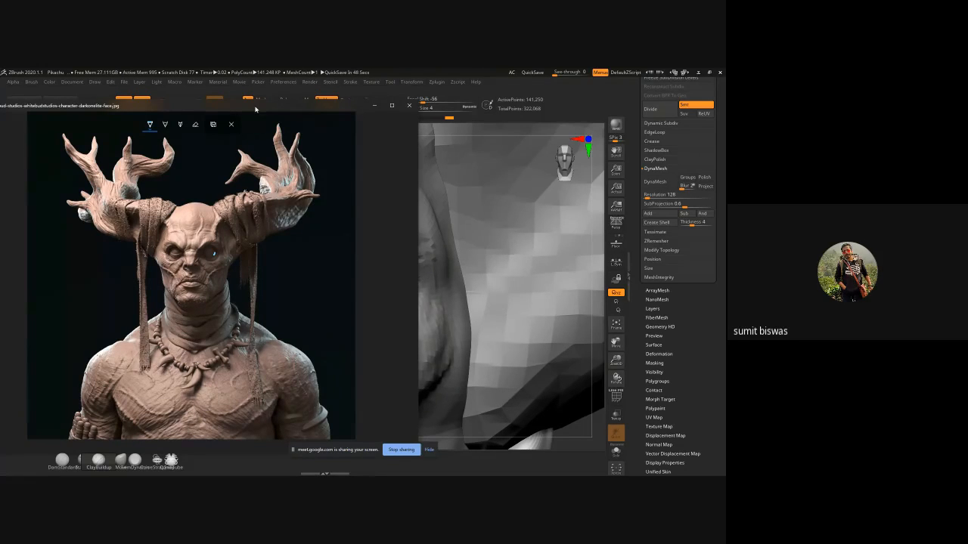
pyautogui.click(375, 105)
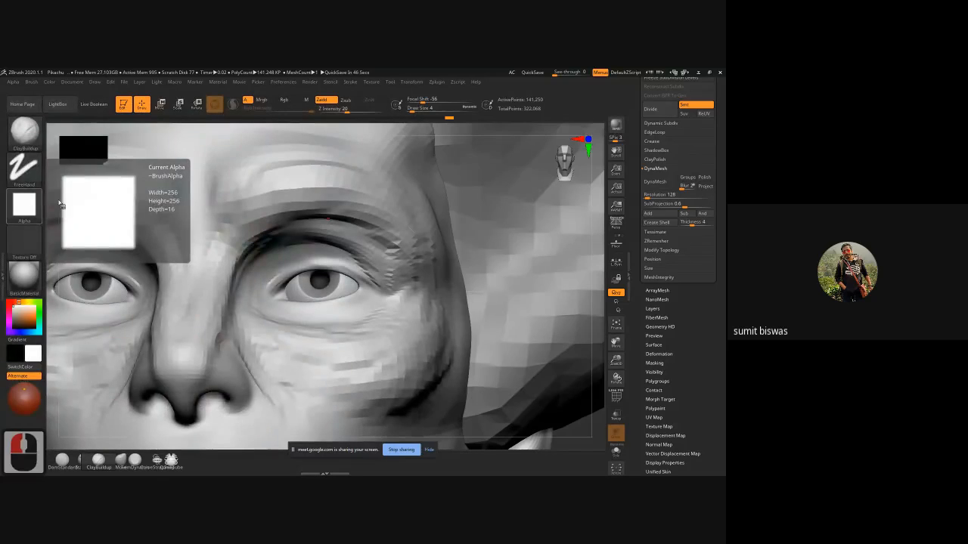
pyautogui.click(328, 220)
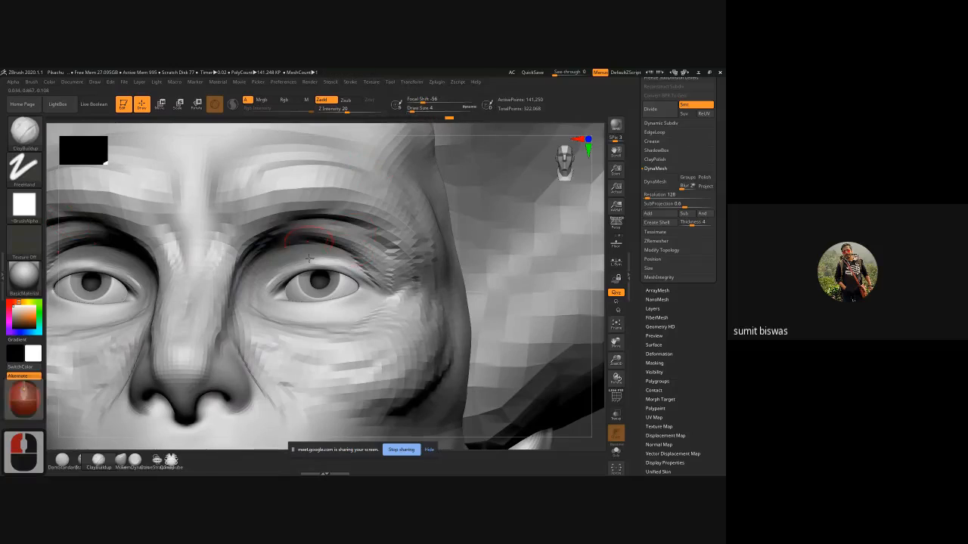
# - Set the draw size to 2 and thicken the upper eyelid rim from the outer to the inner corner with ClayBuildup
pyautogui.press('[')
pyautogui.press('[')
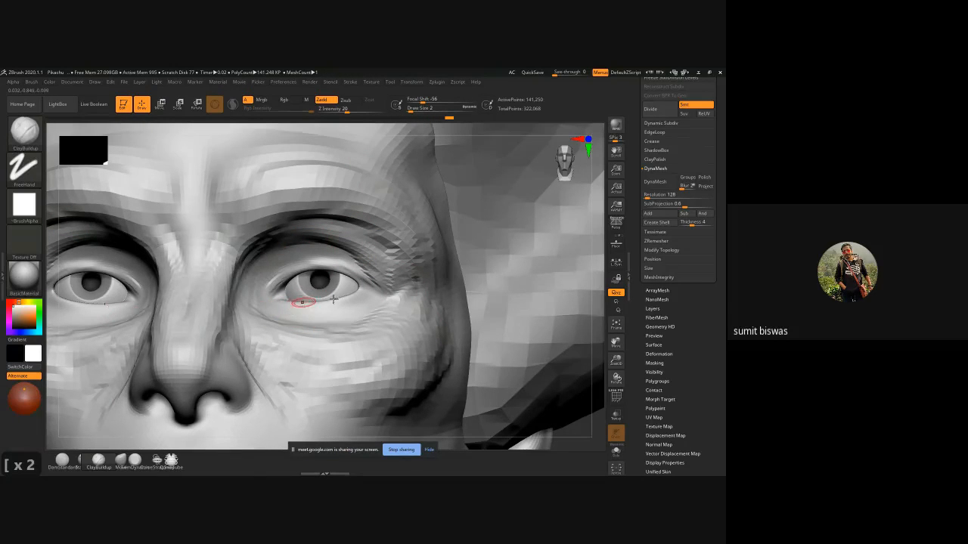
pyautogui.moveTo(282, 281); pyautogui.dragTo(315, 264)
pyautogui.moveTo(302, 268)
pyautogui.mouseDown()
pyautogui.moveTo(339, 265)
pyautogui.moveTo(367, 280)
pyautogui.mouseUp()
pyautogui.moveTo(320, 262)
pyautogui.mouseDown()
pyautogui.moveTo(295, 270)
pyautogui.moveTo(329, 267)
pyautogui.mouseUp()
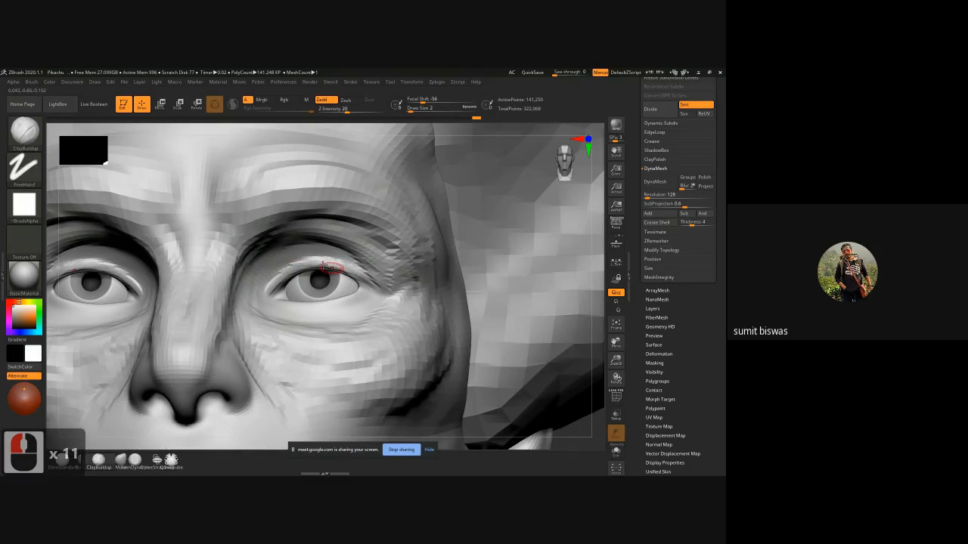
pyautogui.moveTo(389, 307); pyautogui.dragTo(366, 283)
pyautogui.moveTo(372, 289); pyautogui.dragTo(336, 264)
pyautogui.moveTo(336, 265); pyautogui.dragTo(365, 281)
pyautogui.moveTo(332, 269)
pyautogui.mouseDown()
pyautogui.moveTo(310, 267)
pyautogui.moveTo(269, 288)
pyautogui.mouseUp()
pyautogui.moveTo(275, 283)
pyautogui.mouseDown()
pyautogui.moveTo(267, 291)
pyautogui.moveTo(276, 282)
pyautogui.mouseUp()
# - Build up the lower eyelid rim from the inner corner outward with thin ClayBuildup strokes
pyautogui.moveTo(273, 286)
pyautogui.mouseDown()
pyautogui.moveTo(270, 301)
pyautogui.moveTo(359, 296)
pyautogui.moveTo(341, 305)
pyautogui.mouseUp()
pyautogui.click(279, 306)
pyautogui.click(279, 304)
pyautogui.moveTo(340, 304)
pyautogui.mouseDown()
pyautogui.moveTo(359, 298)
pyautogui.moveTo(300, 309)
pyautogui.moveTo(368, 295)
pyautogui.moveTo(278, 303)
pyautogui.moveTo(313, 311)
pyautogui.mouseUp()
pyautogui.moveTo(314, 310)
pyautogui.mouseDown()
pyautogui.moveTo(360, 295)
pyautogui.moveTo(337, 301)
pyautogui.mouseUp()
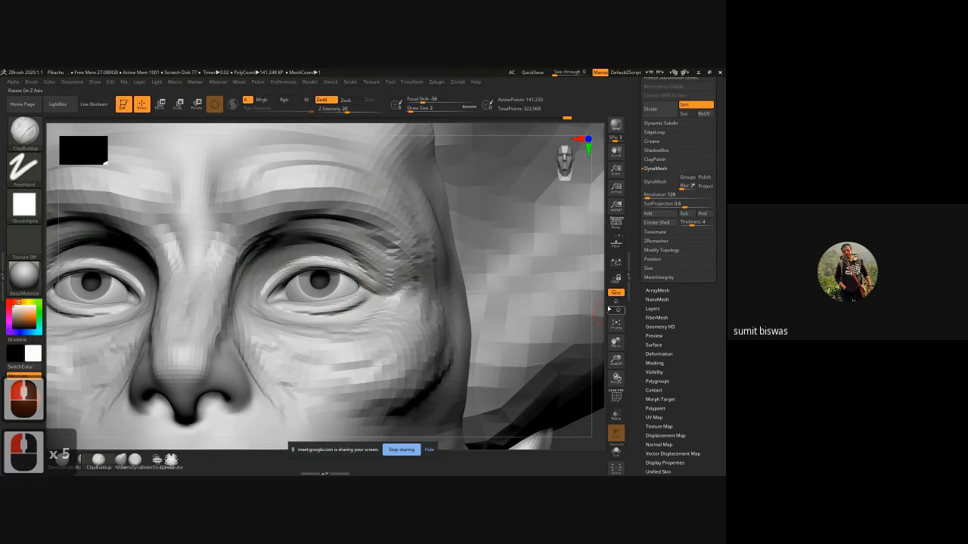
# - Reinforce the upper eyelid and extend it past the outer eye corner, checking the shape from a slight angle
pyautogui.moveTo(599, 308); pyautogui.dragTo(534, 301)
pyautogui.moveTo(318, 263)
pyautogui.mouseDown()
pyautogui.moveTo(344, 260)
pyautogui.moveTo(330, 261)
pyautogui.moveTo(371, 278)
pyautogui.mouseUp()
pyautogui.moveTo(359, 272); pyautogui.dragTo(395, 294)
pyautogui.moveTo(387, 292)
pyautogui.mouseDown()
pyautogui.moveTo(329, 262)
pyautogui.moveTo(305, 264)
pyautogui.mouseUp()
pyautogui.moveTo(304, 265)
pyautogui.mouseDown()
pyautogui.moveTo(264, 288)
pyautogui.moveTo(261, 305)
pyautogui.mouseUp()
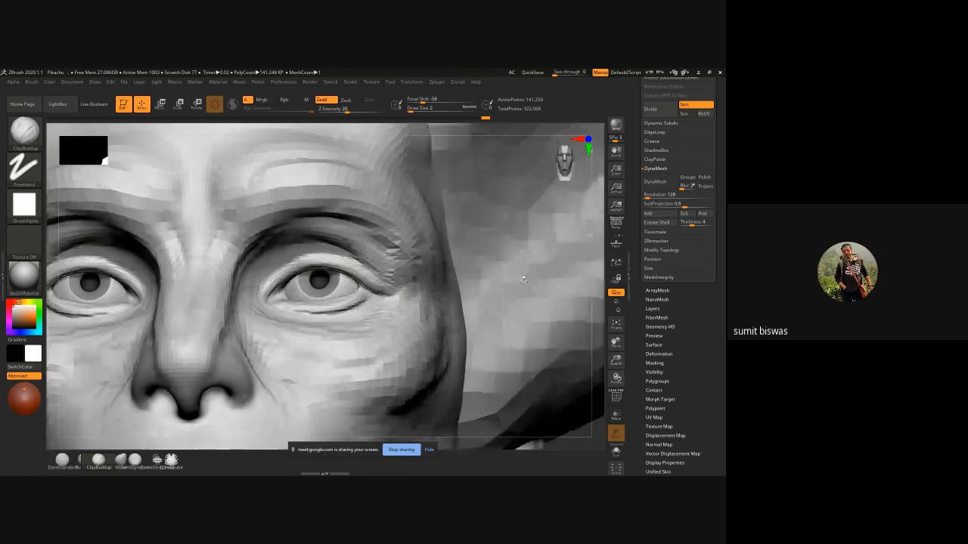
pyautogui.moveTo(523, 280); pyautogui.dragTo(511, 277)
# - Set the draw size to 4 and add ClayBuildup strokes in the eye socket beneath the brow, from the inner to the outer end
pyautogui.press(']')
pyautogui.press(']')
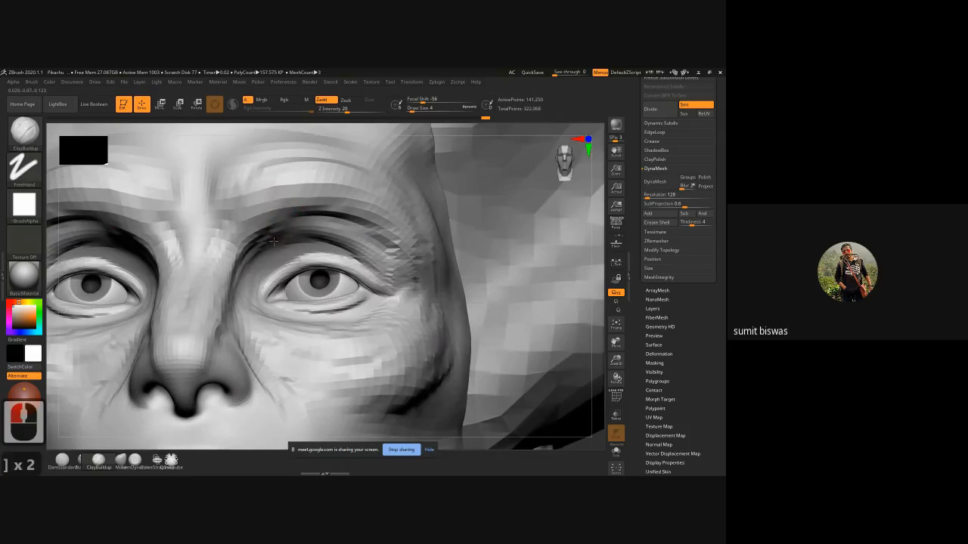
pyautogui.moveTo(277, 224); pyautogui.dragTo(264, 259)
pyautogui.moveTo(258, 236); pyautogui.dragTo(249, 262)
pyautogui.moveTo(254, 240); pyautogui.dragTo(248, 252)
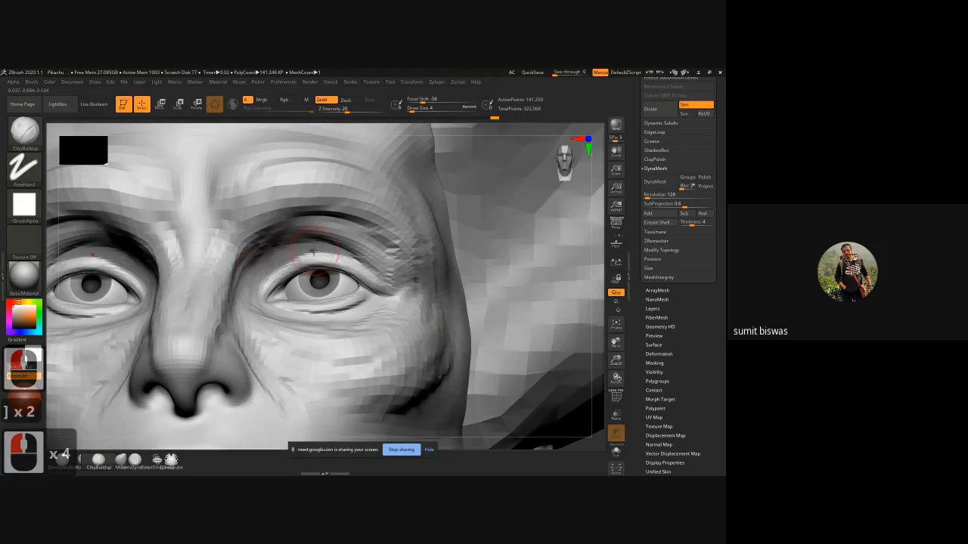
pyautogui.moveTo(292, 208); pyautogui.dragTo(240, 269)
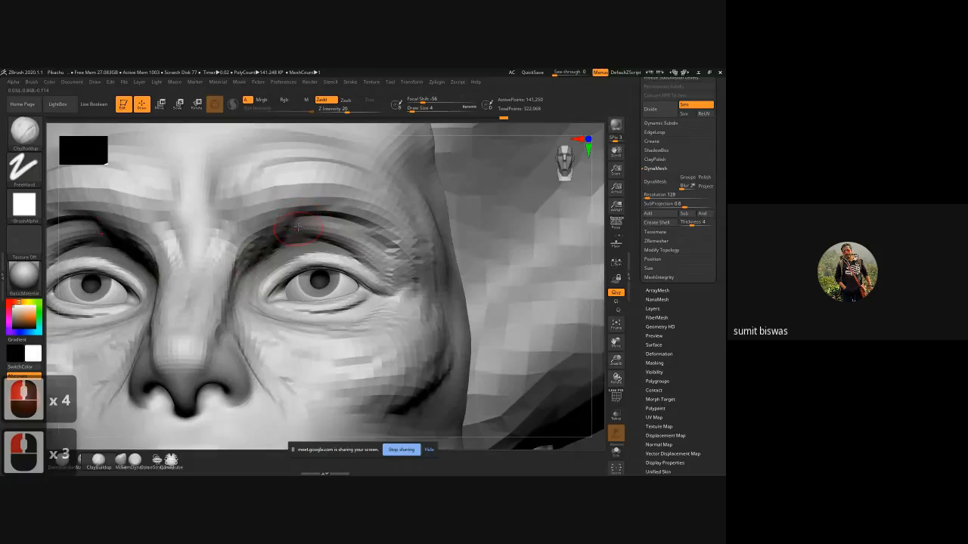
pyautogui.moveTo(298, 228); pyautogui.dragTo(346, 222)
pyautogui.moveTo(329, 225); pyautogui.dragTo(364, 243)
pyautogui.moveTo(360, 234); pyautogui.dragTo(378, 242)
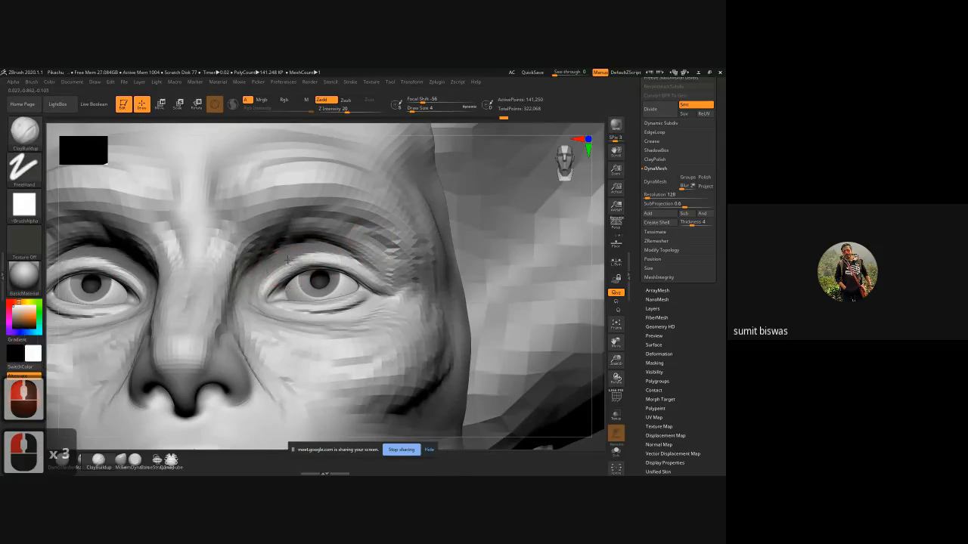
# - Set the draw size to 3 and strengthen the upper eyelid fold from the inner corner past the outer eye corner with ClayBuildup
pyautogui.press('[')
pyautogui.press('[')
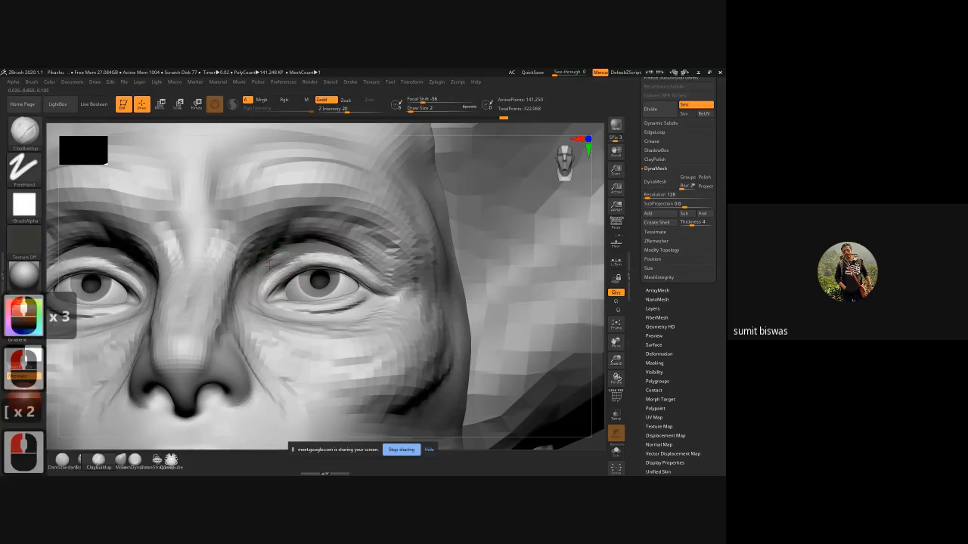
pyautogui.press(']')
pyautogui.moveTo(268, 265)
pyautogui.mouseDown()
pyautogui.moveTo(265, 283)
pyautogui.moveTo(304, 249)
pyautogui.moveTo(366, 262)
pyautogui.mouseUp()
pyautogui.press('[')
pyautogui.press(']')
pyautogui.moveTo(305, 250); pyautogui.dragTo(372, 261)
pyautogui.moveTo(362, 255); pyautogui.dragTo(403, 290)
pyautogui.moveTo(371, 257); pyautogui.dragTo(401, 293)
# - Add short ClayBuildup strokes between the upper eyelid fold and the outer end of the brow
pyautogui.moveTo(340, 243); pyautogui.dragTo(375, 256)
pyautogui.moveTo(345, 238); pyautogui.dragTo(378, 250)
pyautogui.moveTo(366, 241)
pyautogui.mouseDown()
pyautogui.moveTo(398, 274)
pyautogui.moveTo(405, 266)
pyautogui.moveTo(394, 262)
pyautogui.mouseUp()
pyautogui.moveTo(335, 236); pyautogui.dragTo(361, 244)
# - Build up the fold beneath the lower eyelid from the outer corner inward with thin strokes
pyautogui.moveTo(339, 240)
pyautogui.mouseDown()
pyautogui.moveTo(274, 250)
pyautogui.moveTo(382, 265)
pyautogui.moveTo(406, 291)
pyautogui.moveTo(395, 306)
pyautogui.moveTo(402, 283)
pyautogui.moveTo(348, 316)
pyautogui.moveTo(397, 295)
pyautogui.moveTo(370, 310)
pyautogui.moveTo(314, 318)
pyautogui.mouseUp()
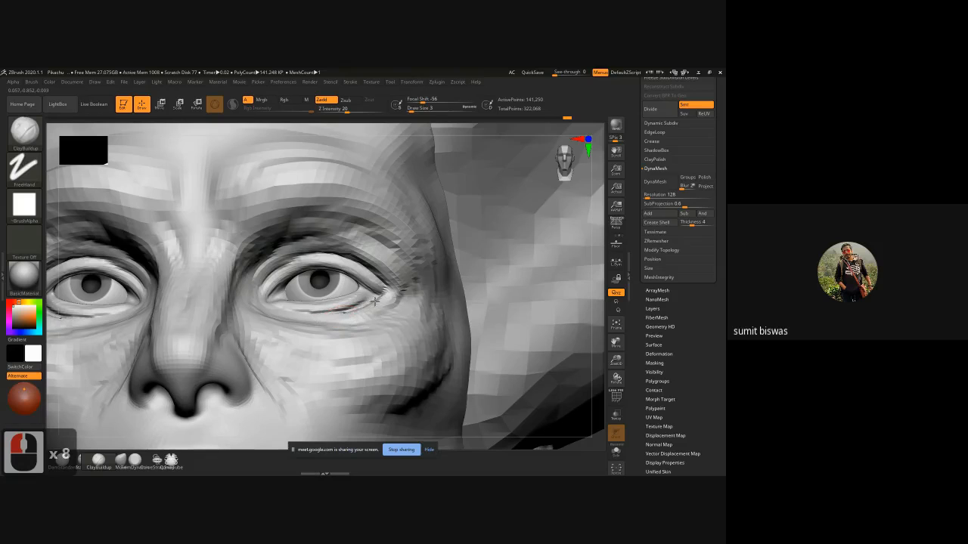
pyautogui.moveTo(374, 301)
pyautogui.mouseDown()
pyautogui.moveTo(291, 317)
pyautogui.moveTo(355, 323)
pyautogui.moveTo(344, 323)
pyautogui.moveTo(262, 305)
pyautogui.moveTo(265, 284)
pyautogui.moveTo(269, 309)
pyautogui.moveTo(246, 293)
pyautogui.moveTo(351, 326)
pyautogui.moveTo(273, 313)
pyautogui.moveTo(348, 325)
pyautogui.moveTo(333, 328)
pyautogui.mouseUp()
pyautogui.moveTo(380, 321); pyautogui.dragTo(347, 323)
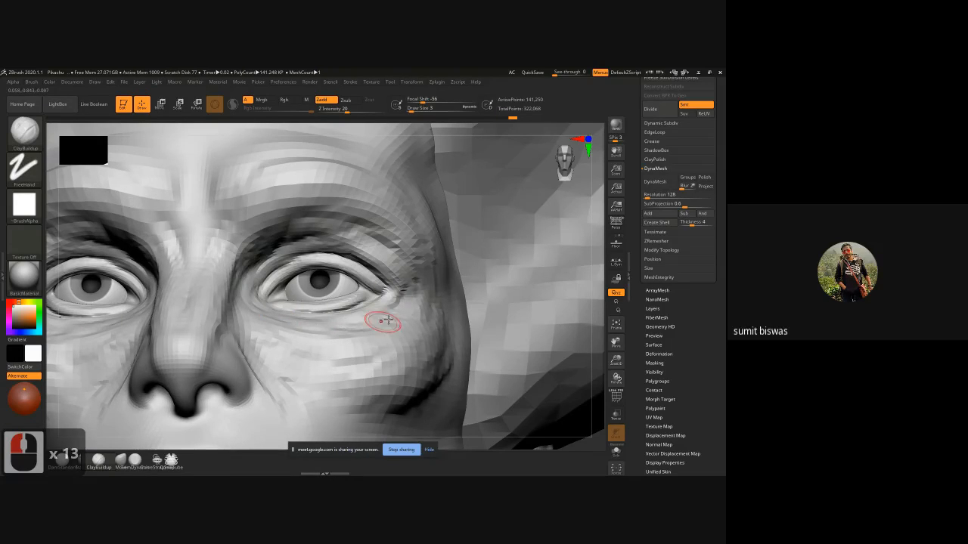
pyautogui.moveTo(276, 331); pyautogui.dragTo(348, 303)
# - Set the draw size to 4 and sculpt the under-eye bag and wrinkles across the upper cheek
pyautogui.press(']')
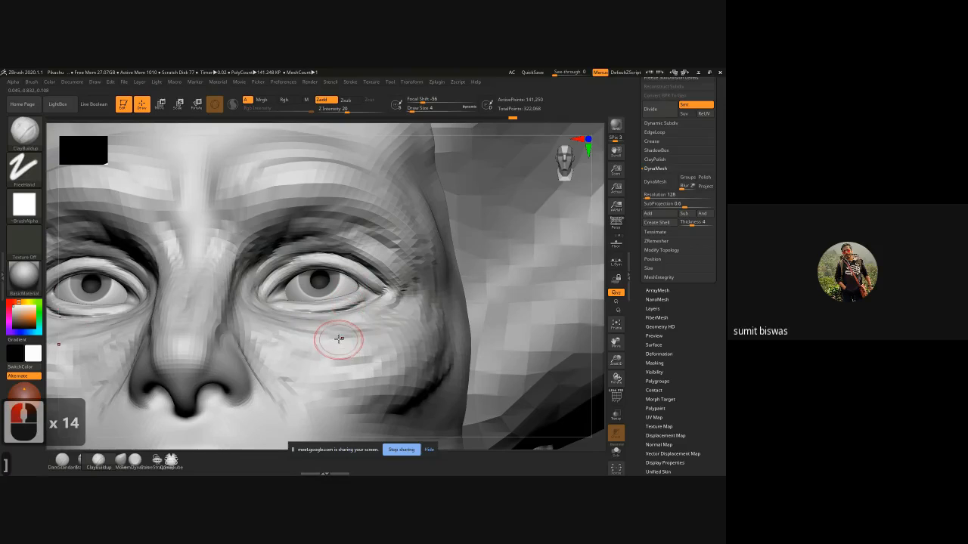
pyautogui.moveTo(260, 321)
pyautogui.mouseDown()
pyautogui.moveTo(343, 333)
pyautogui.moveTo(395, 317)
pyautogui.moveTo(311, 339)
pyautogui.mouseUp()
pyautogui.moveTo(403, 301)
pyautogui.mouseDown()
pyautogui.moveTo(293, 337)
pyautogui.moveTo(342, 350)
pyautogui.mouseUp()
pyautogui.moveTo(284, 343); pyautogui.dragTo(341, 352)
pyautogui.moveTo(281, 346); pyautogui.dragTo(330, 355)
pyautogui.moveTo(282, 349); pyautogui.dragTo(335, 353)
pyautogui.moveTo(256, 320)
pyautogui.mouseDown()
pyautogui.moveTo(252, 309)
pyautogui.moveTo(260, 330)
pyautogui.moveTo(326, 339)
pyautogui.mouseUp()
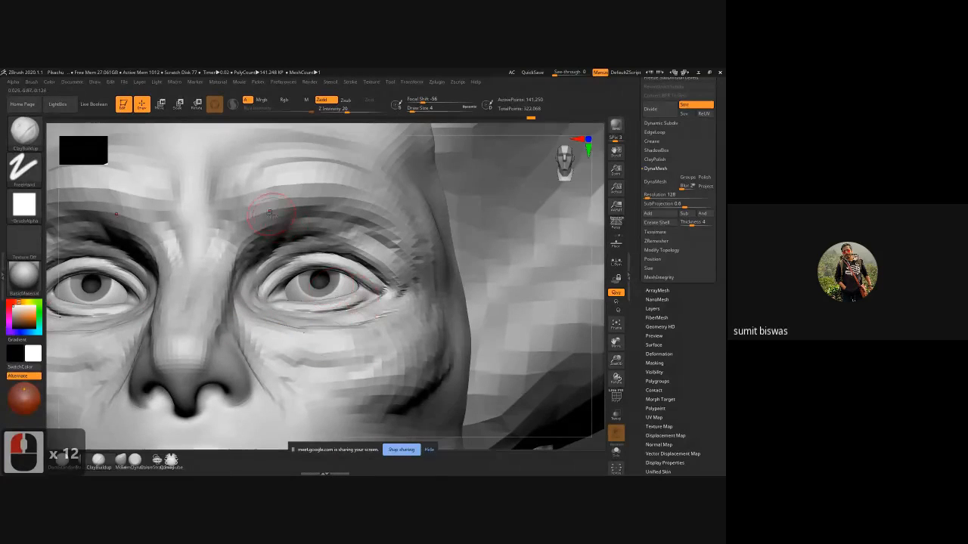
# - Build up the outer cheekbone and the area beside the outer eye corner with ClayBuildup strokes
pyautogui.moveTo(393, 304)
pyautogui.mouseDown()
pyautogui.moveTo(406, 302)
pyautogui.moveTo(383, 349)
pyautogui.moveTo(340, 364)
pyautogui.mouseUp()
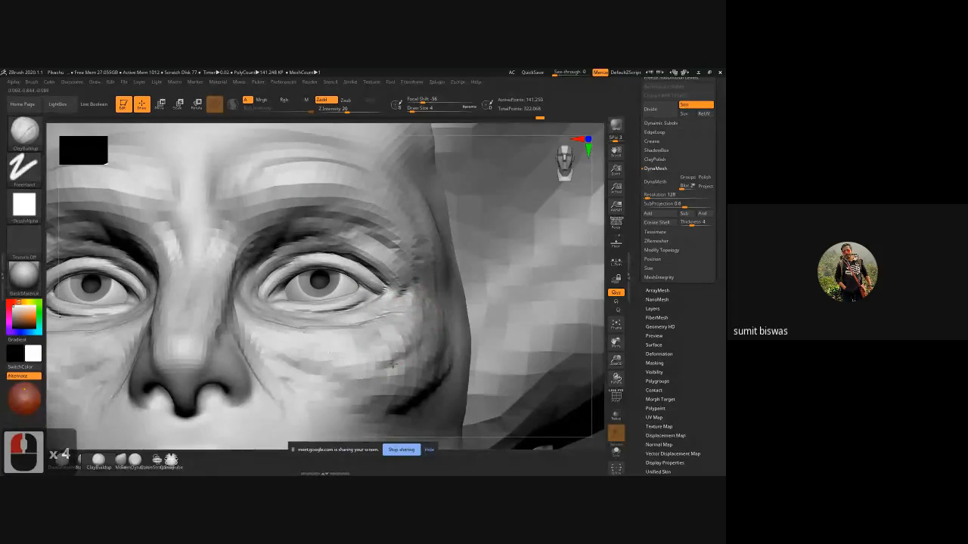
pyautogui.moveTo(412, 351); pyautogui.dragTo(369, 372)
pyautogui.moveTo(406, 363)
pyautogui.mouseDown()
pyautogui.moveTo(363, 375)
pyautogui.moveTo(390, 377)
pyautogui.moveTo(410, 353)
pyautogui.moveTo(384, 333)
pyautogui.mouseUp()
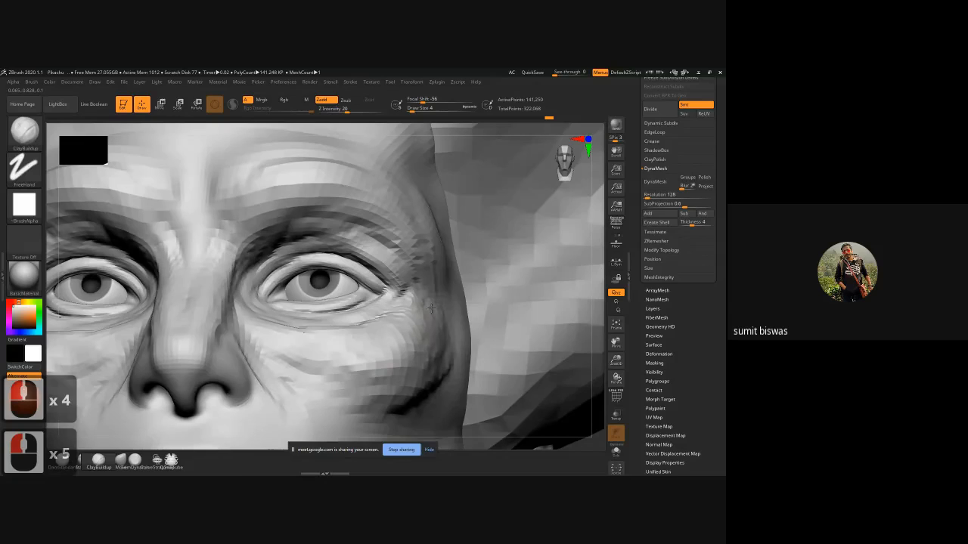
pyautogui.moveTo(420, 291); pyautogui.dragTo(412, 294)
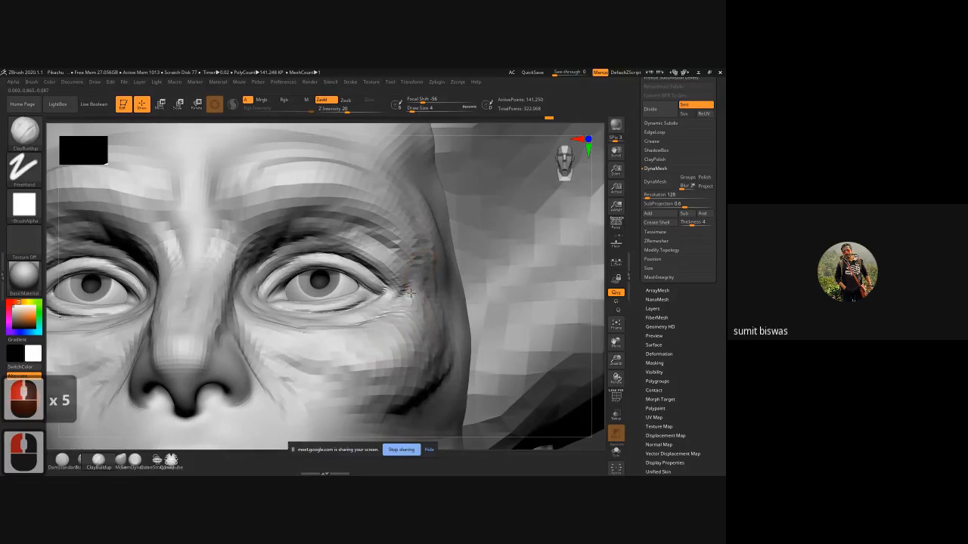
pyautogui.moveTo(400, 251); pyautogui.dragTo(390, 246)
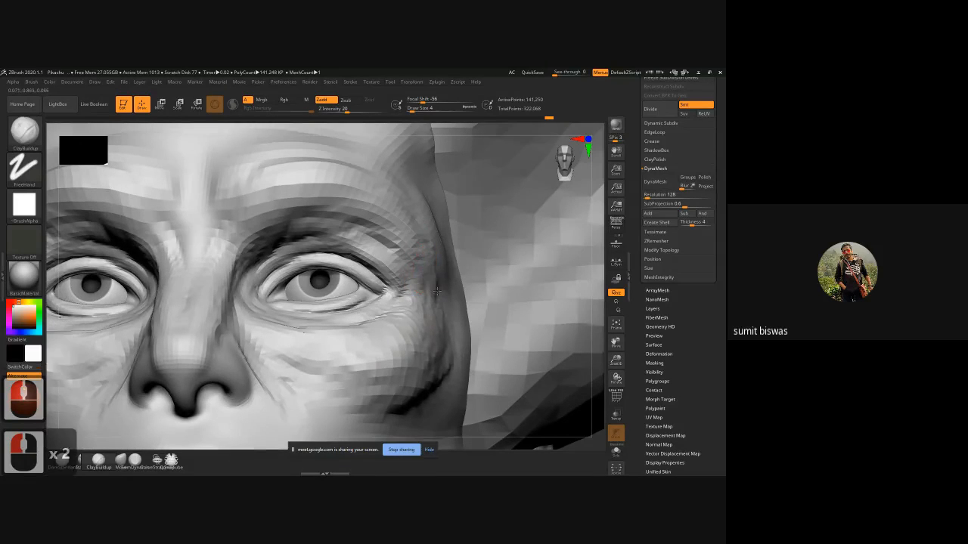
# - Layer ClayBuildup strokes along the brow ridge and down the temple to the side of the cheekbone
pyautogui.moveTo(302, 181)
pyautogui.mouseDown()
pyautogui.moveTo(260, 189)
pyautogui.moveTo(290, 192)
pyautogui.mouseUp()
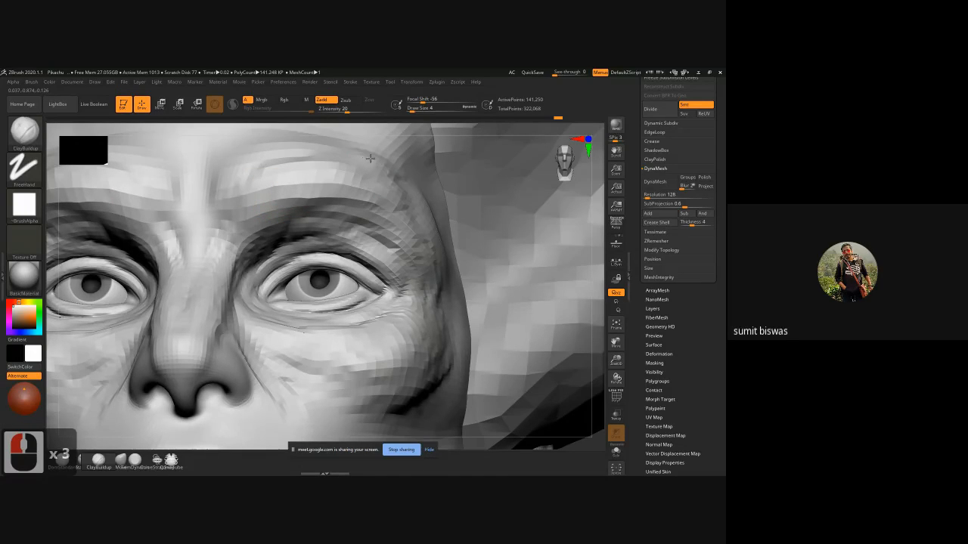
pyautogui.moveTo(342, 186); pyautogui.dragTo(283, 193)
pyautogui.moveTo(389, 185)
pyautogui.mouseDown()
pyautogui.moveTo(423, 225)
pyautogui.moveTo(409, 182)
pyautogui.mouseUp()
pyautogui.moveTo(425, 233); pyautogui.dragTo(433, 308)
pyautogui.moveTo(439, 269); pyautogui.dragTo(440, 296)
pyautogui.moveTo(440, 298)
pyautogui.mouseDown()
pyautogui.moveTo(437, 324)
pyautogui.moveTo(413, 317)
pyautogui.mouseUp()
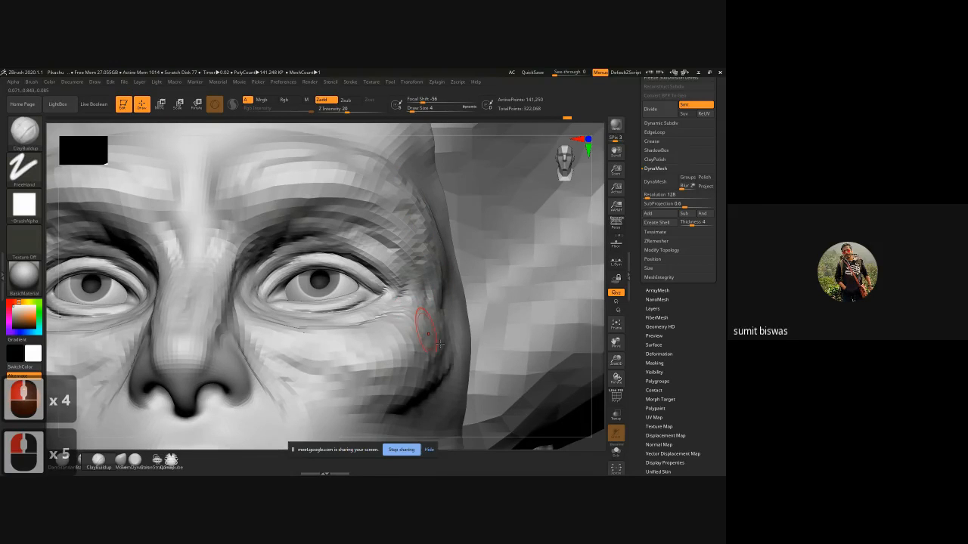
# - Quick-save the sculpt and check the whole head and horns from the front
pyautogui.press('f')
pyautogui.moveTo(504, 391); pyautogui.dragTo(486, 339)
pyautogui.press('9')
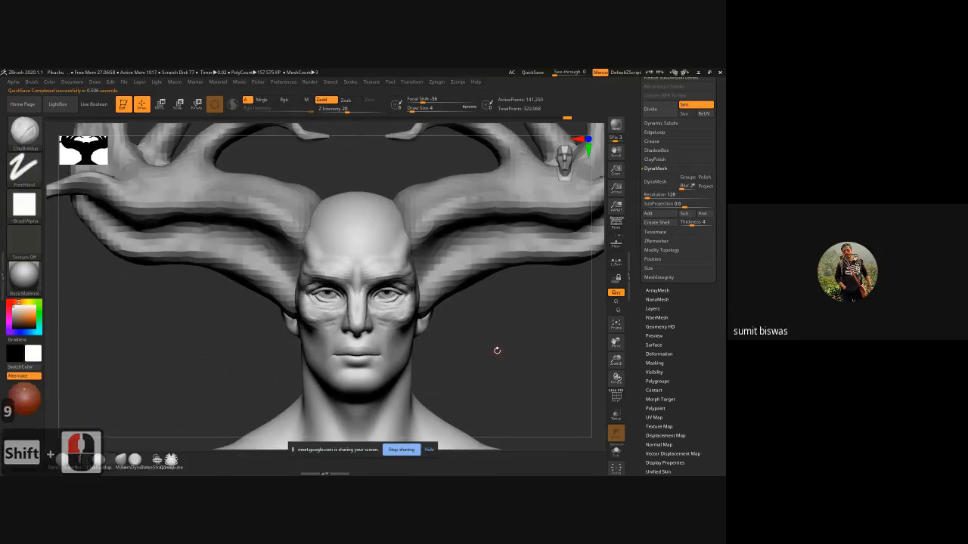
pyautogui.moveTo(494, 350)
pyautogui.mouseDown()
pyautogui.moveTo(464, 345)
pyautogui.moveTo(466, 364)
pyautogui.mouseUp()
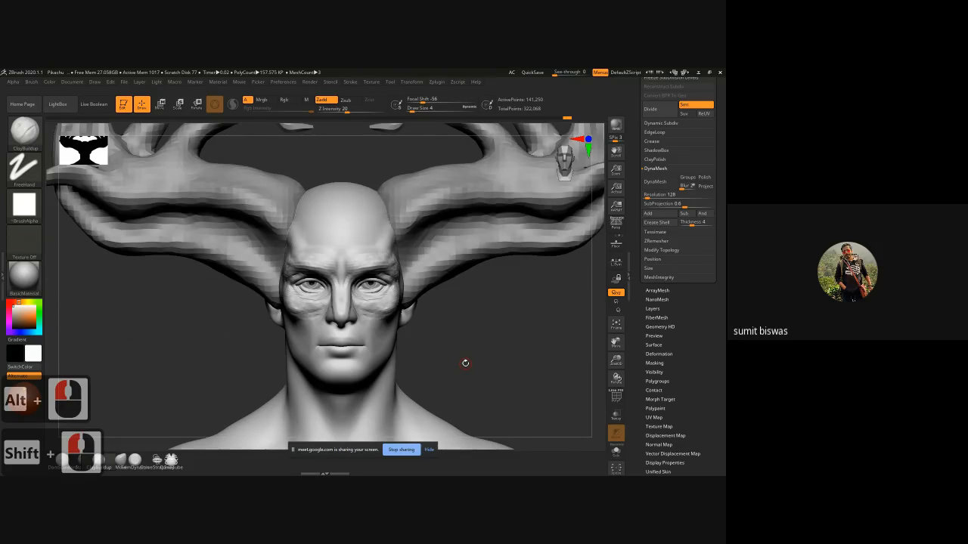
pyautogui.keyDown('shift'); pyautogui.click(481, 328); pyautogui.keyUp('shift')
pyautogui.keyDown('alt'); pyautogui.moveTo(482, 328); pyautogui.dragTo(476, 358); pyautogui.keyUp('alt')
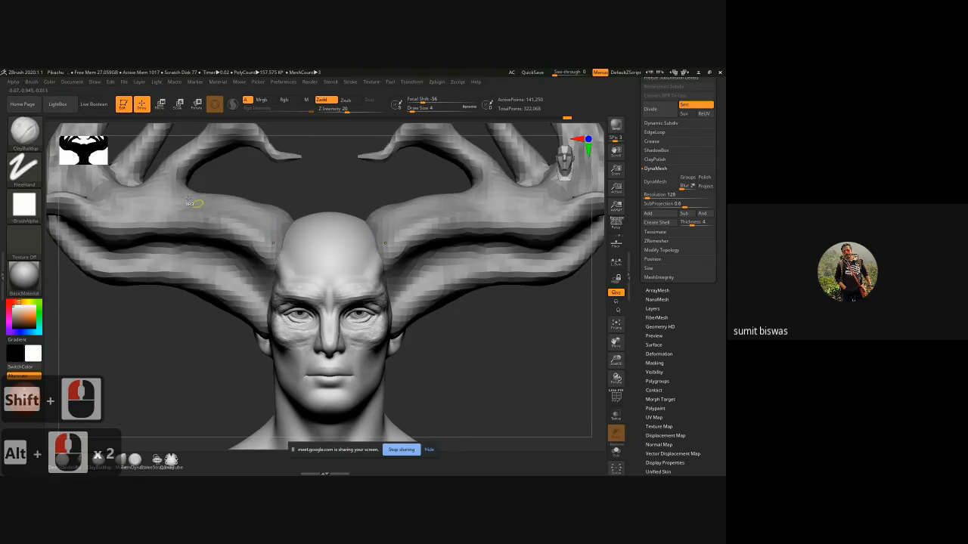
# - Set the draw size to 9 and form a ridge down the sides of the forehead toward the brow
pyautogui.keyDown('ctrl'); pyautogui.moveTo(190, 201); pyautogui.dragTo(463, 175, button='right'); pyautogui.keyUp('ctrl')
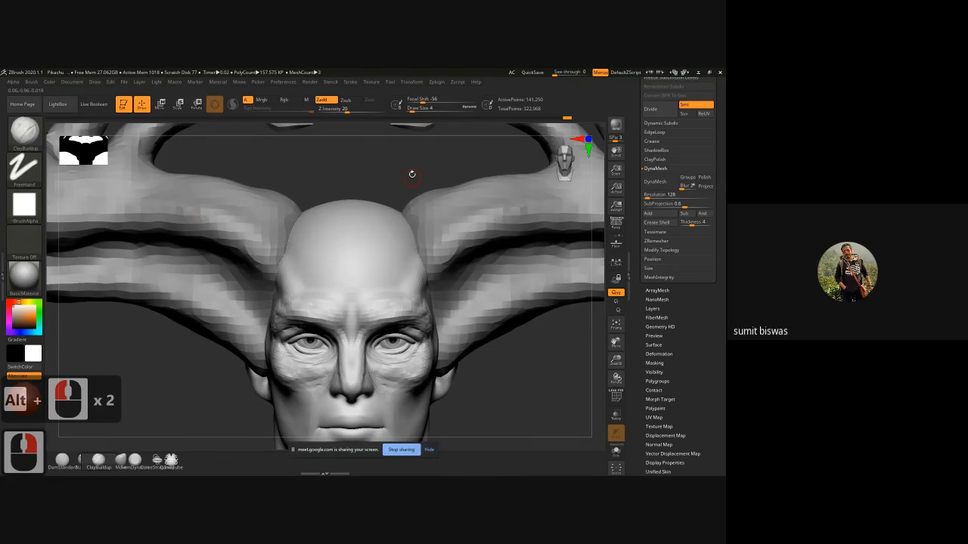
pyautogui.moveTo(412, 174)
pyautogui.keyDown('alt'); pyautogui.mouseDown()
pyautogui.moveTo(335, 231)
pyautogui.moveTo(355, 288)
pyautogui.mouseUp(); pyautogui.keyUp('alt')
pyautogui.press(']')
pyautogui.press(']')
pyautogui.press(']')
pyautogui.press(']')
pyautogui.press(']')
pyautogui.moveTo(369, 248)
pyautogui.mouseDown()
pyautogui.moveTo(359, 285)
pyautogui.moveTo(375, 255)
pyautogui.moveTo(367, 269)
pyautogui.moveTo(357, 216)
pyautogui.moveTo(363, 255)
pyautogui.mouseUp()
pyautogui.moveTo(363, 249)
pyautogui.mouseDown()
pyautogui.moveTo(357, 279)
pyautogui.moveTo(371, 297)
pyautogui.moveTo(367, 273)
pyautogui.moveTo(342, 301)
pyautogui.mouseUp()
pyautogui.moveTo(348, 295); pyautogui.dragTo(337, 307)
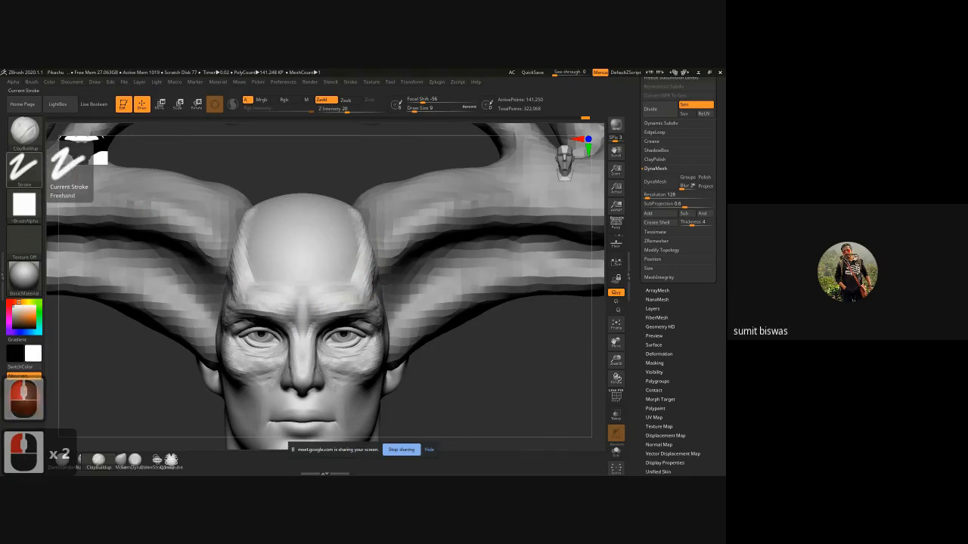
# - Switch to the reference image in Photos and outline the forehead, brow, cheek, mouth and chin forms in ink
pyautogui.moveTo(0, 130); pyautogui.dragTo(242, 130)
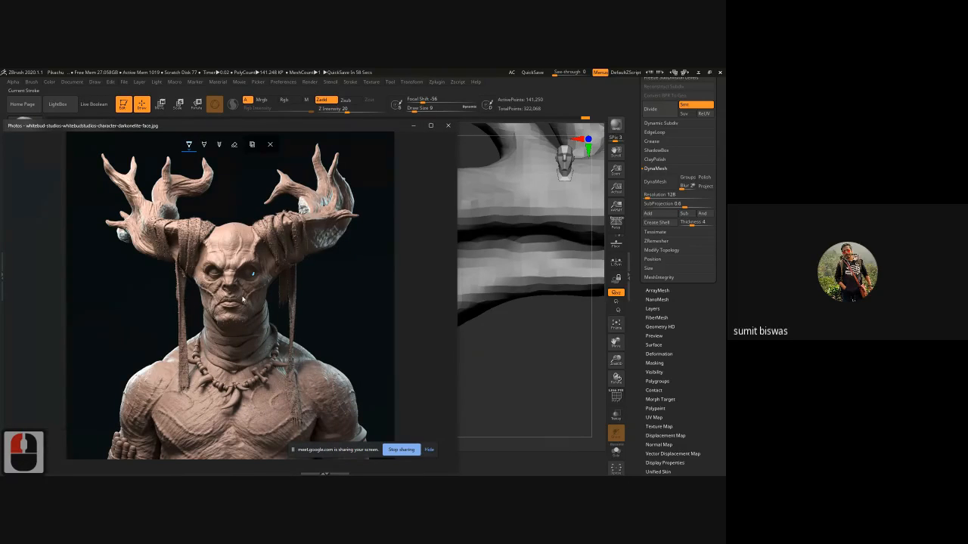
pyautogui.keyDown('ctrl'); pyautogui.scroll(2, 249, 268); pyautogui.keyUp('ctrl')
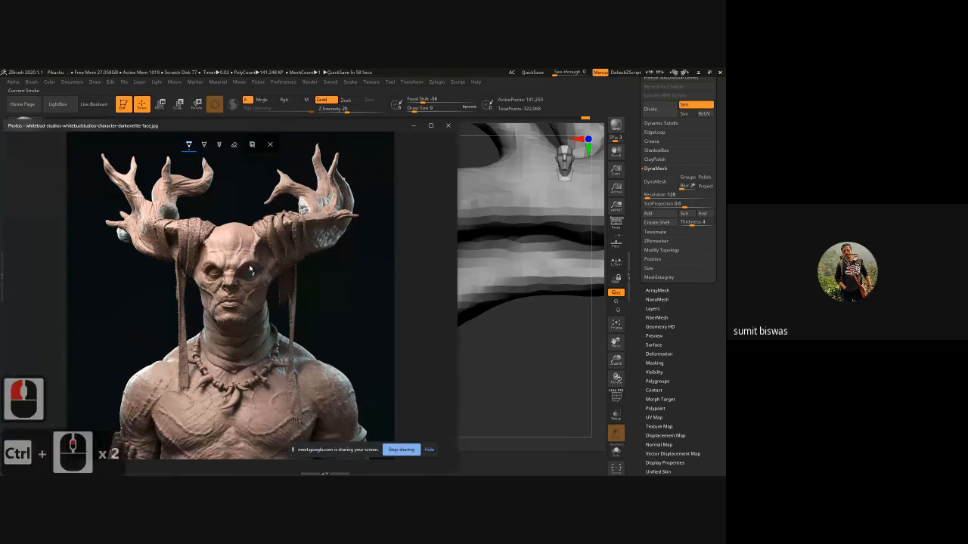
pyautogui.click(315, 127)
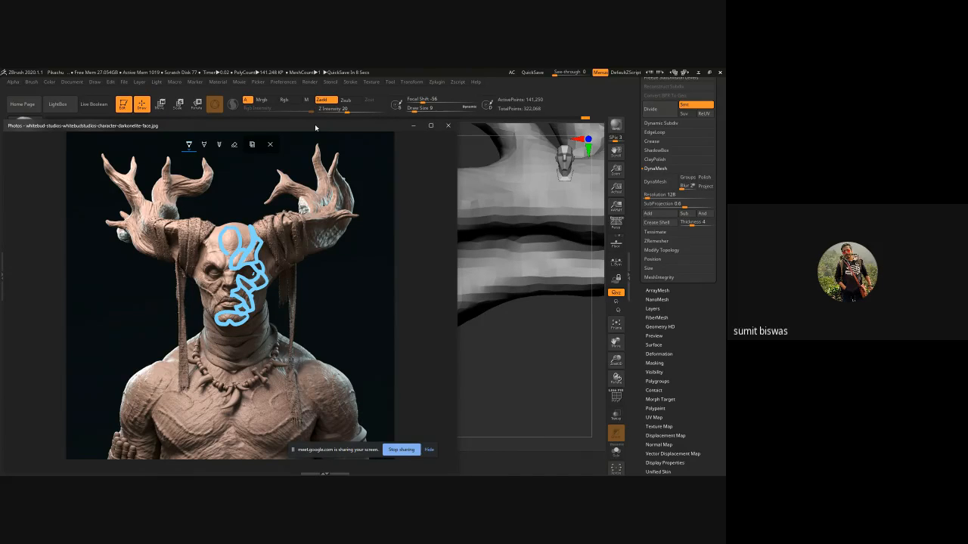
pyautogui.moveTo(268, 263)
pyautogui.mouseDown()
pyautogui.moveTo(272, 245)
pyautogui.moveTo(261, 248)
pyautogui.moveTo(268, 274)
pyautogui.mouseUp()
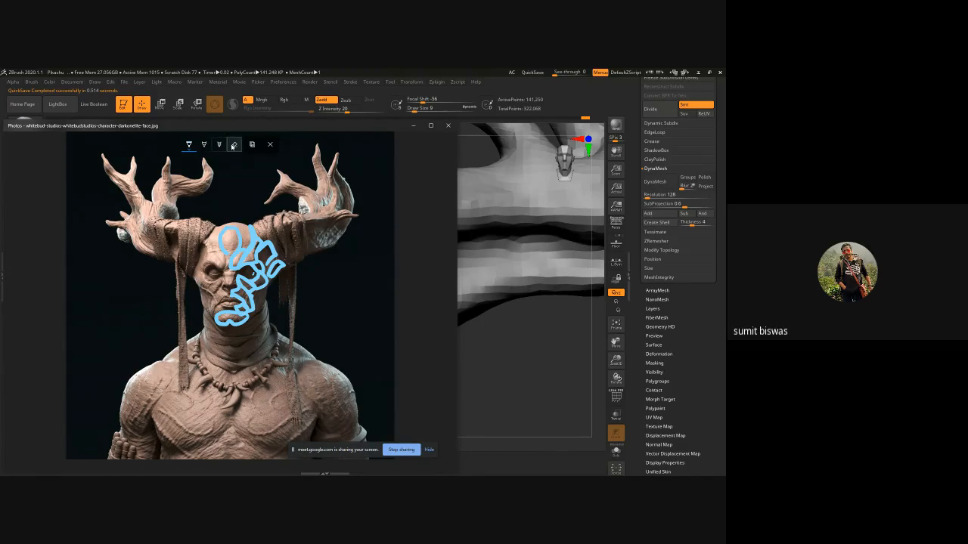
# - Erase all ink from the reference image, leave drawing mode and return to ZBrush
pyautogui.click(234, 146)
pyautogui.click(234, 146)
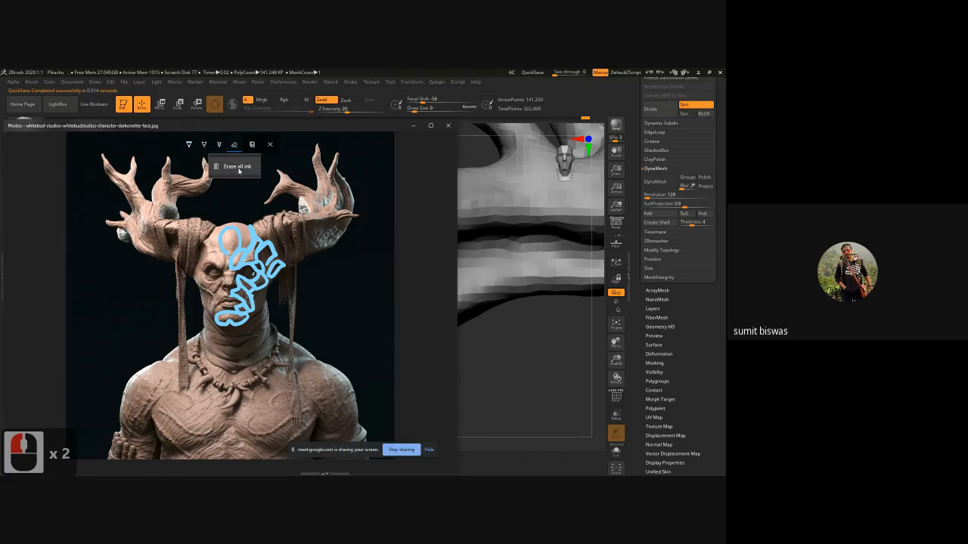
pyautogui.click(239, 172)
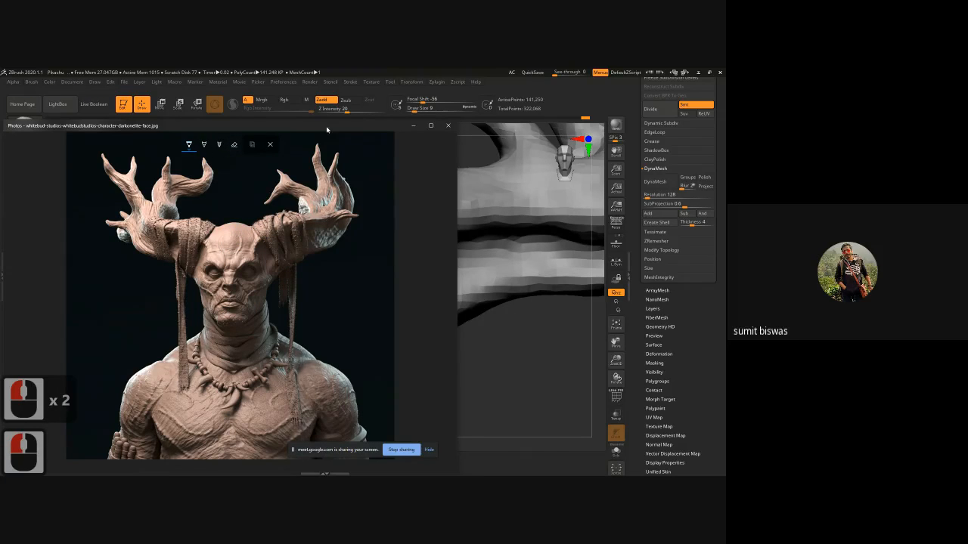
pyautogui.click(270, 143)
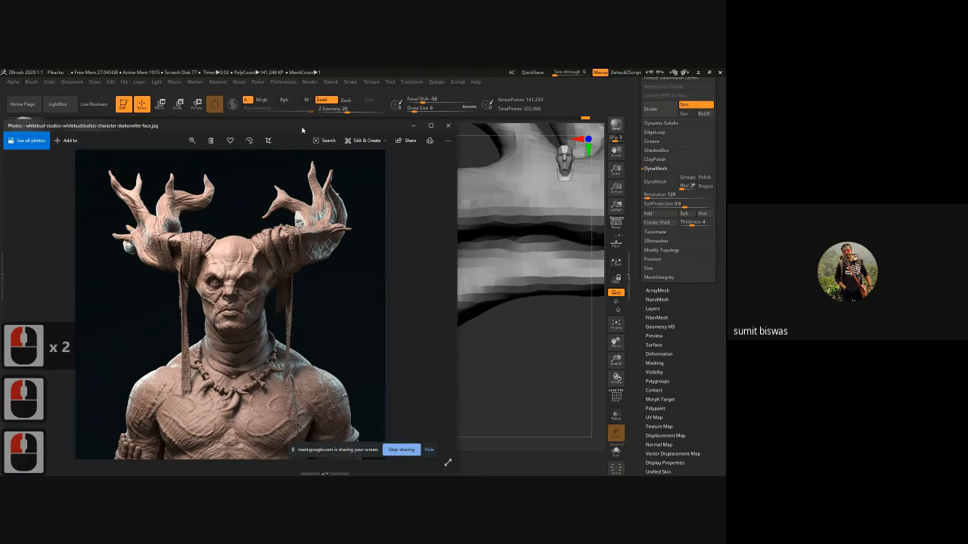
pyautogui.click(413, 126)
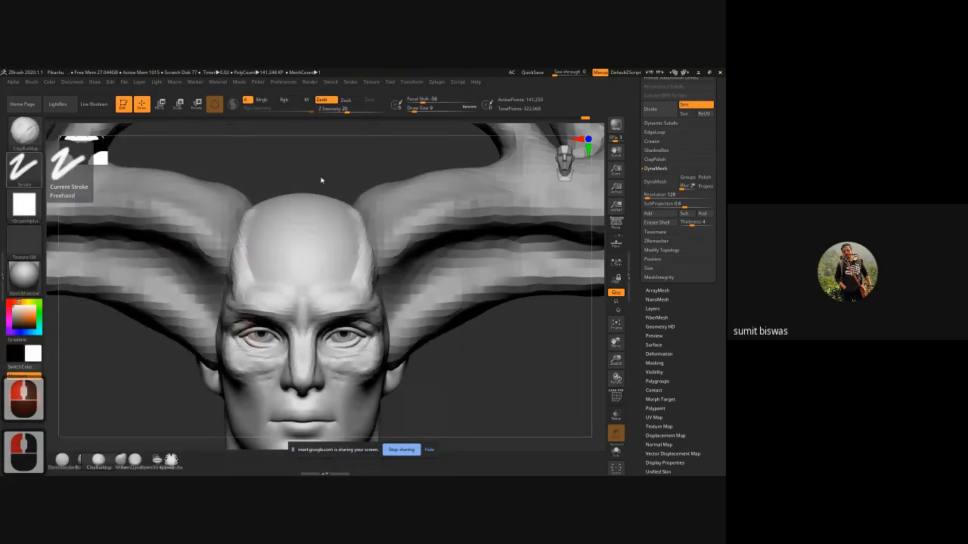
# - Build up the temple where the horn root meets the side of the face, working from a three-quarter view
pyautogui.keyDown('ctrl'); pyautogui.moveTo(406, 339); pyautogui.dragTo(412, 354, button='right'); pyautogui.keyUp('ctrl')
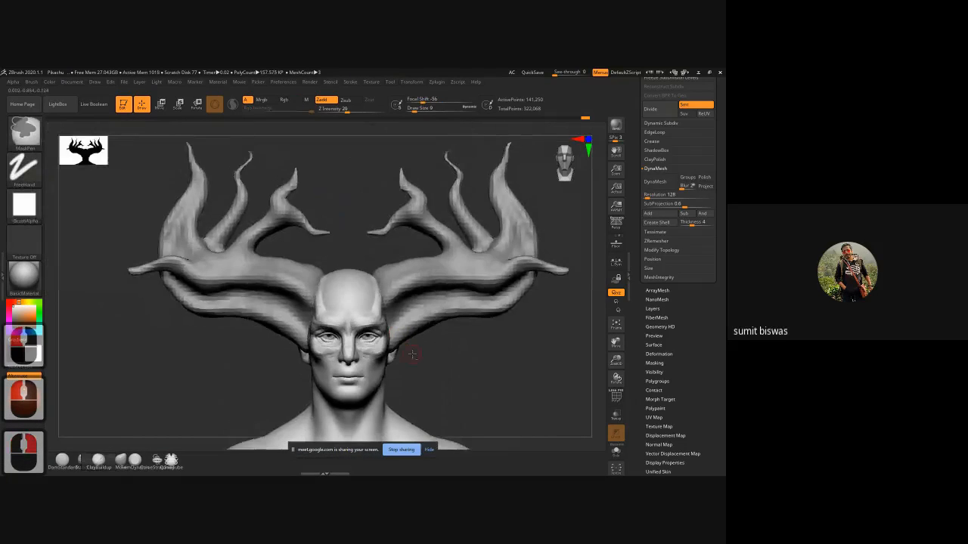
pyautogui.keyDown('alt'); pyautogui.moveTo(412, 354); pyautogui.dragTo(348, 316); pyautogui.keyUp('alt')
pyautogui.moveTo(426, 335); pyautogui.dragTo(411, 335)
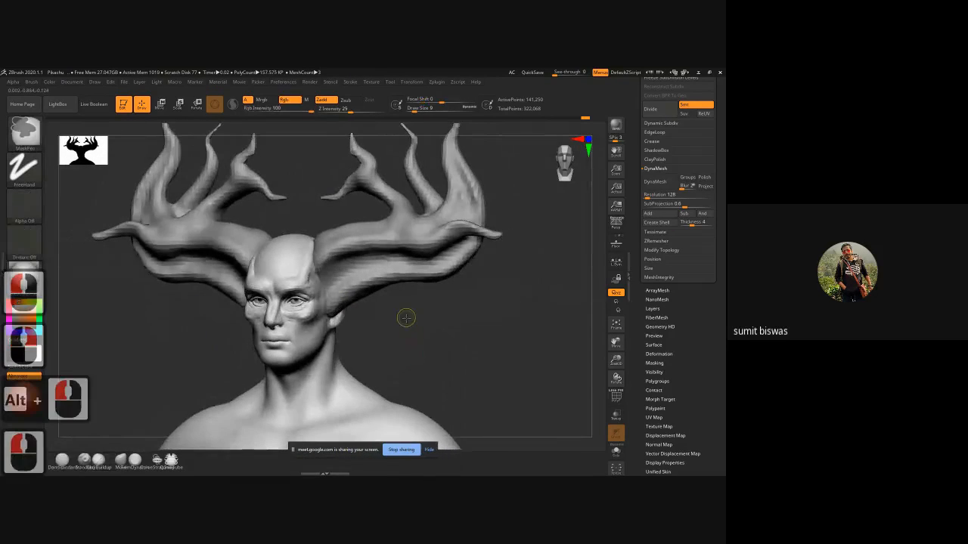
pyautogui.keyDown('alt'); pyautogui.moveTo(406, 318); pyautogui.dragTo(406, 354, button='right'); pyautogui.keyUp('alt')
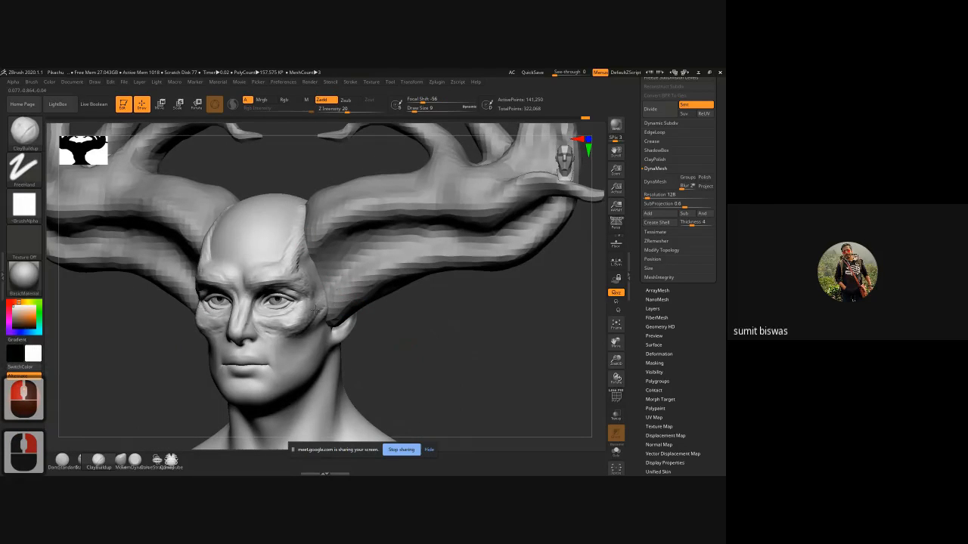
pyautogui.moveTo(316, 310)
pyautogui.mouseDown()
pyautogui.moveTo(326, 302)
pyautogui.moveTo(322, 316)
pyautogui.mouseUp()
pyautogui.moveTo(323, 318)
pyautogui.mouseDown()
pyautogui.moveTo(313, 333)
pyautogui.moveTo(324, 318)
pyautogui.mouseUp()
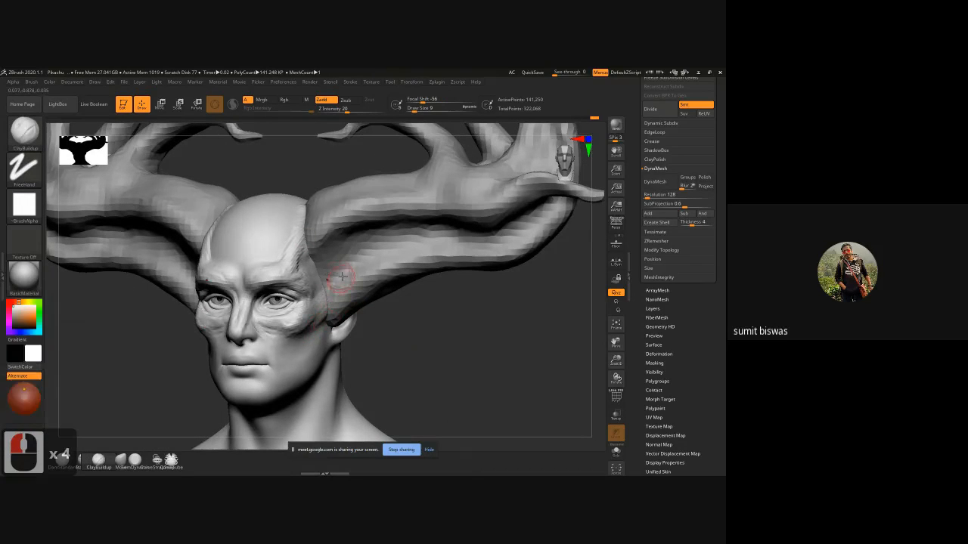
pyautogui.moveTo(342, 276); pyautogui.dragTo(325, 302)
pyautogui.moveTo(325, 301); pyautogui.dragTo(331, 292)
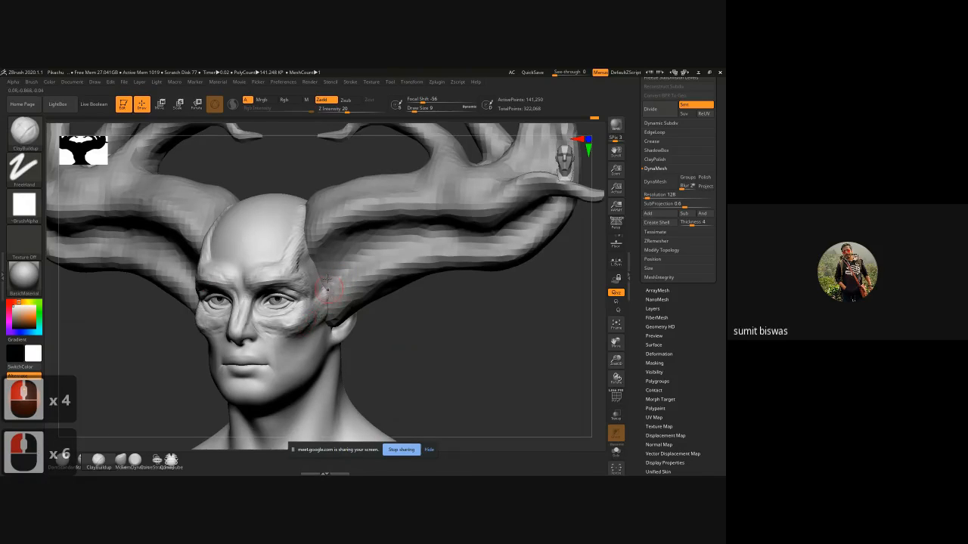
# - Extend the ridge along the side of the forehead up toward the crown, working from a raised view
pyautogui.moveTo(305, 244)
pyautogui.mouseDown()
pyautogui.moveTo(298, 267)
pyautogui.moveTo(304, 219)
pyautogui.mouseUp()
pyautogui.moveTo(319, 177); pyautogui.dragTo(370, 211)
pyautogui.moveTo(301, 193); pyautogui.dragTo(292, 260)
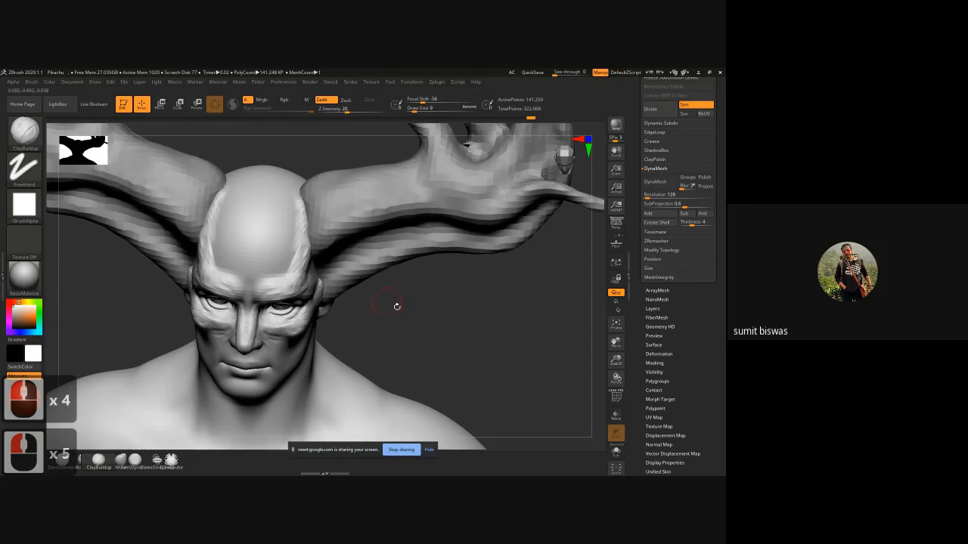
# - Fill the forehead above the brow and blend it into the side ridges with ClayBuildup strokes
pyautogui.moveTo(395, 305)
pyautogui.mouseDown()
pyautogui.moveTo(367, 296)
pyautogui.moveTo(399, 287)
pyautogui.moveTo(397, 277)
pyautogui.mouseUp()
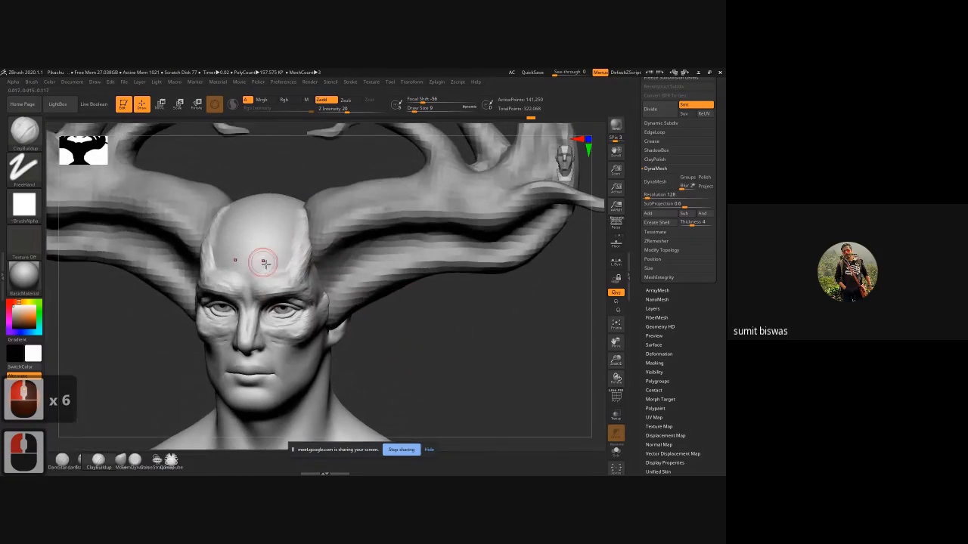
pyautogui.moveTo(278, 276); pyautogui.dragTo(293, 264)
pyautogui.moveTo(294, 256); pyautogui.dragTo(298, 240)
pyautogui.moveTo(266, 278); pyautogui.dragTo(269, 275)
pyautogui.moveTo(261, 281)
pyautogui.mouseDown()
pyautogui.moveTo(251, 284)
pyautogui.moveTo(278, 264)
pyautogui.mouseUp()
pyautogui.moveTo(289, 253); pyautogui.dragTo(281, 263)
pyautogui.moveTo(293, 246); pyautogui.dragTo(272, 265)
# - Set the draw size to 18 and add broad strokes over the upper forehead and crown
pyautogui.press(']')
pyautogui.press(']')
pyautogui.press(']')
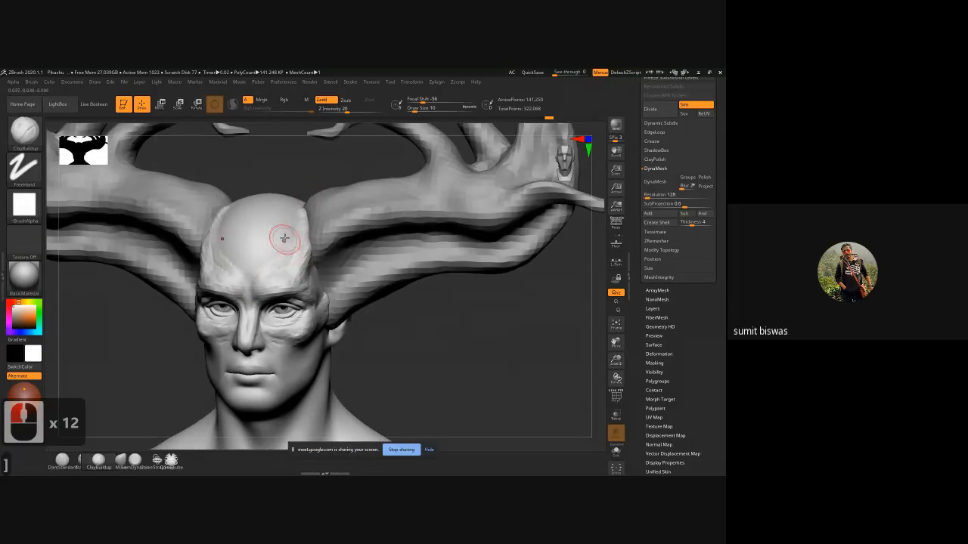
pyautogui.moveTo(291, 255)
pyautogui.mouseDown()
pyautogui.moveTo(296, 231)
pyautogui.moveTo(295, 242)
pyautogui.mouseUp()
pyautogui.moveTo(323, 167); pyautogui.dragTo(340, 235)
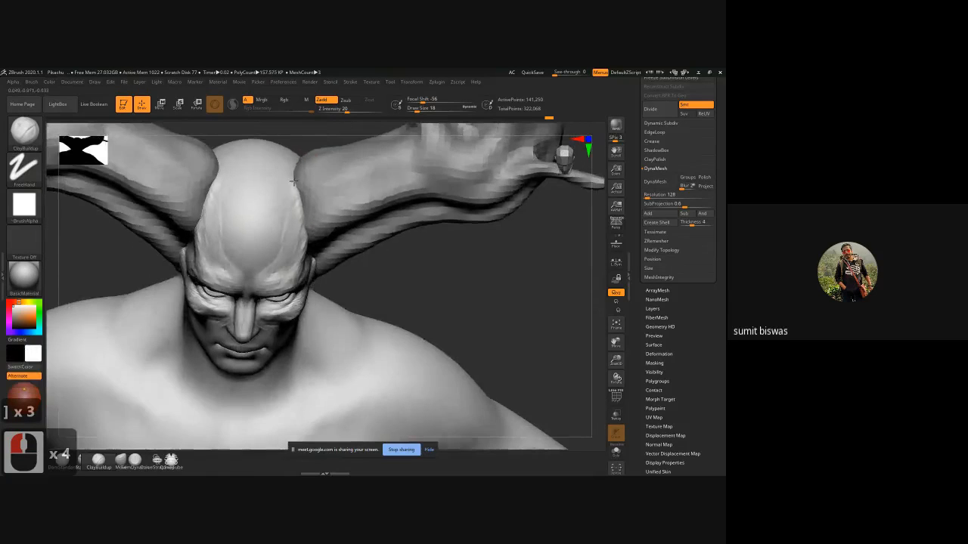
pyautogui.keyDown('shift'); pyautogui.moveTo(405, 285); pyautogui.dragTo(434, 294); pyautogui.keyUp('shift')
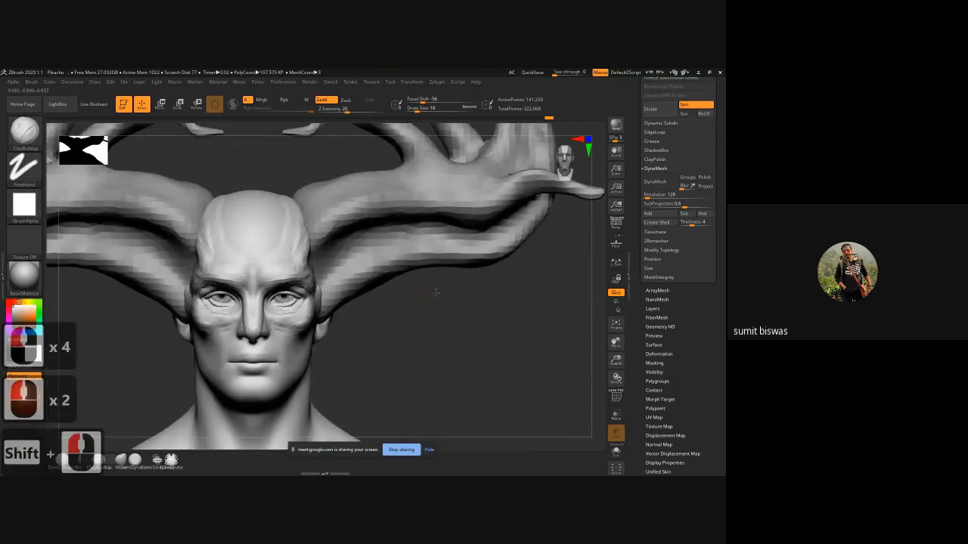
# - Build up the cheekbone from beside the nose back toward the ear and temple with broad ClayBuildup strokes
pyautogui.keyDown('alt'); pyautogui.moveTo(431, 349); pyautogui.dragTo(389, 278); pyautogui.keyUp('alt')
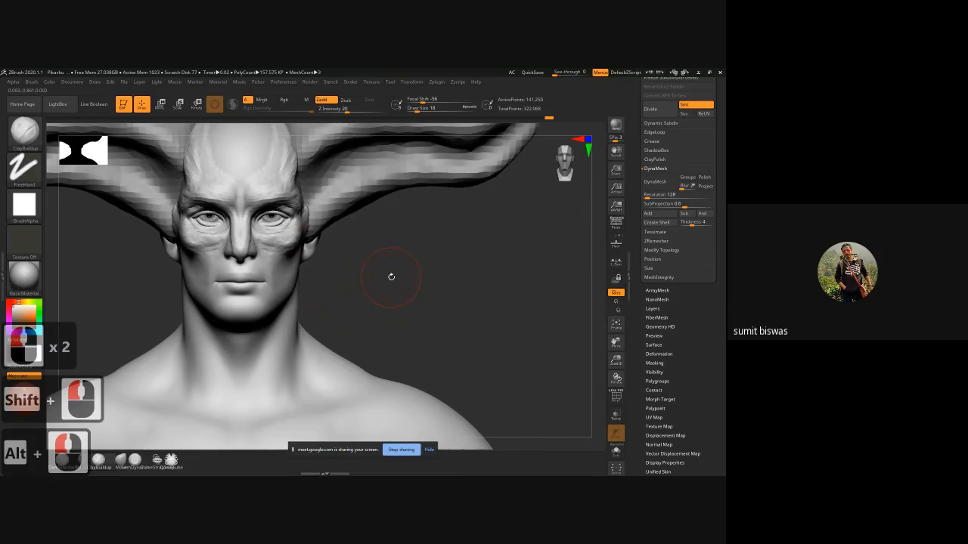
pyautogui.moveTo(378, 285)
pyautogui.mouseDown()
pyautogui.moveTo(315, 230)
pyautogui.moveTo(278, 252)
pyautogui.mouseUp()
pyautogui.moveTo(425, 277)
pyautogui.mouseDown()
pyautogui.moveTo(441, 302)
pyautogui.moveTo(401, 298)
pyautogui.mouseUp()
pyautogui.moveTo(262, 260)
pyautogui.mouseDown()
pyautogui.moveTo(254, 248)
pyautogui.moveTo(278, 254)
pyautogui.mouseUp()
pyautogui.moveTo(287, 251); pyautogui.dragTo(337, 232)
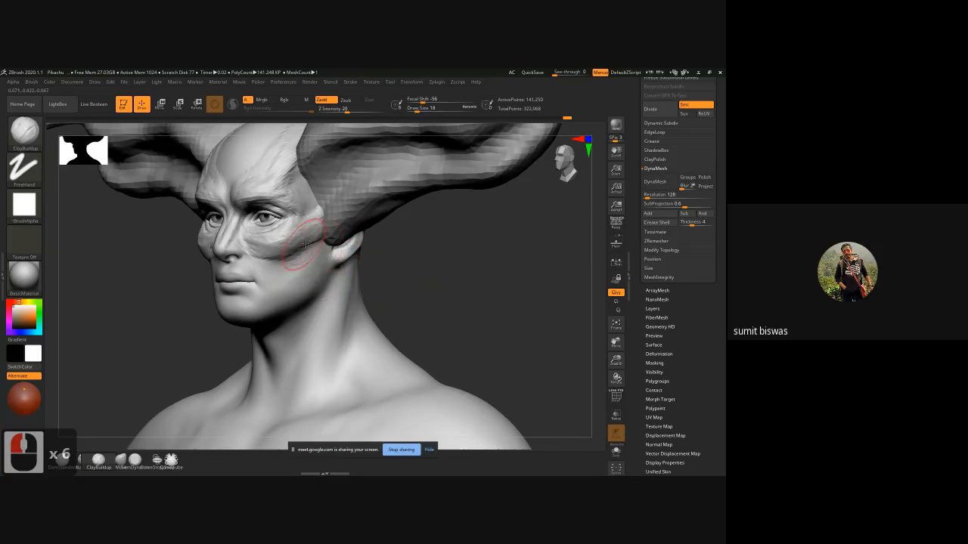
pyautogui.moveTo(315, 231); pyautogui.dragTo(324, 205)
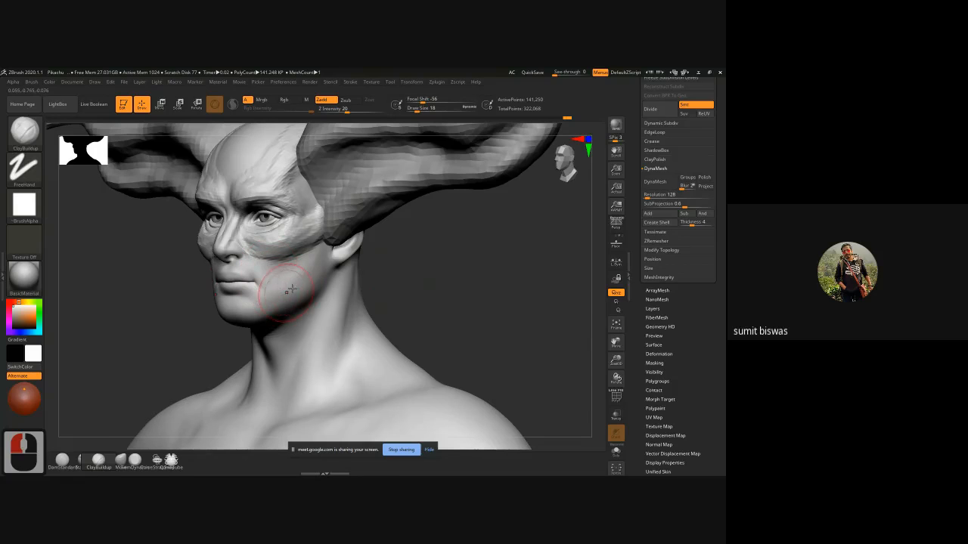
pyautogui.press('ctrl')
pyautogui.keyDown('ctrl'); pyautogui.moveTo(267, 271); pyautogui.dragTo(272, 292, button='right'); pyautogui.keyUp('ctrl')
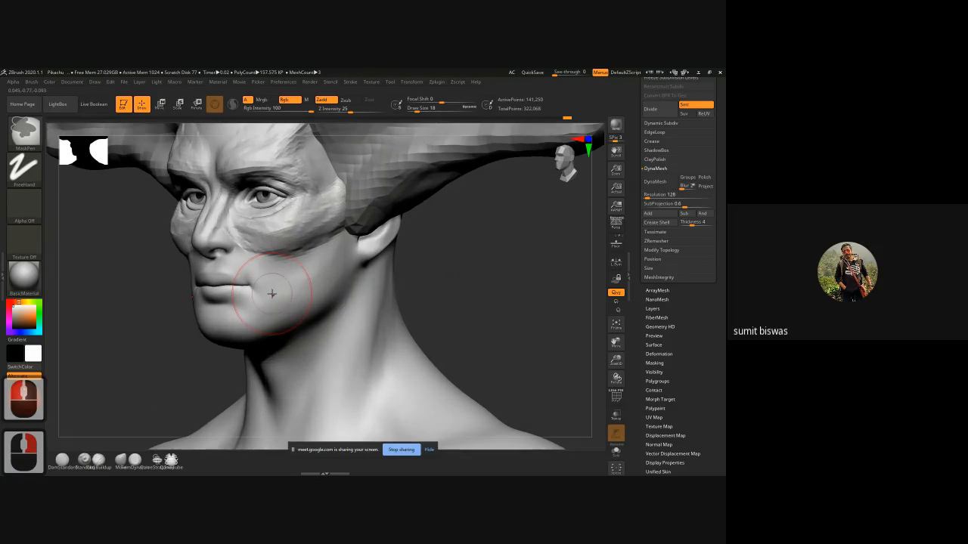
# - Reshape the nose tip on the front of the face by pulling it upward with the Move brush
pyautogui.moveTo(102, 350); pyautogui.dragTo(117, 350, button='right')
pyautogui.keyDown('shift'); pyautogui.moveTo(116, 350); pyautogui.dragTo(116, 347); pyautogui.keyUp('shift')
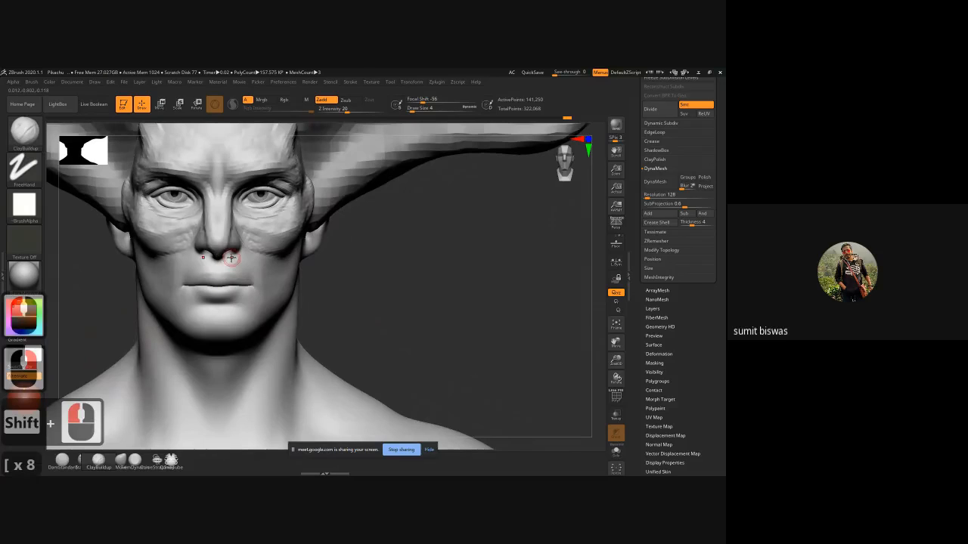
pyautogui.hotkey('ctrl', 'alt')
pyautogui.keyDown('ctrl'); pyautogui.moveTo(217, 249); pyautogui.dragTo(442, 310, button='right'); pyautogui.keyUp('ctrl')
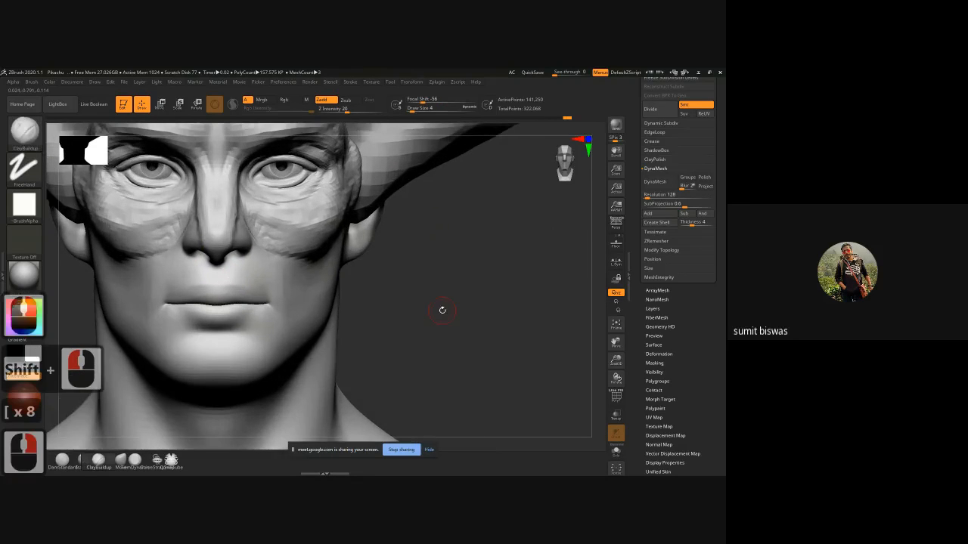
pyautogui.keyDown('alt'); pyautogui.moveTo(444, 307); pyautogui.dragTo(484, 341); pyautogui.keyUp('alt')
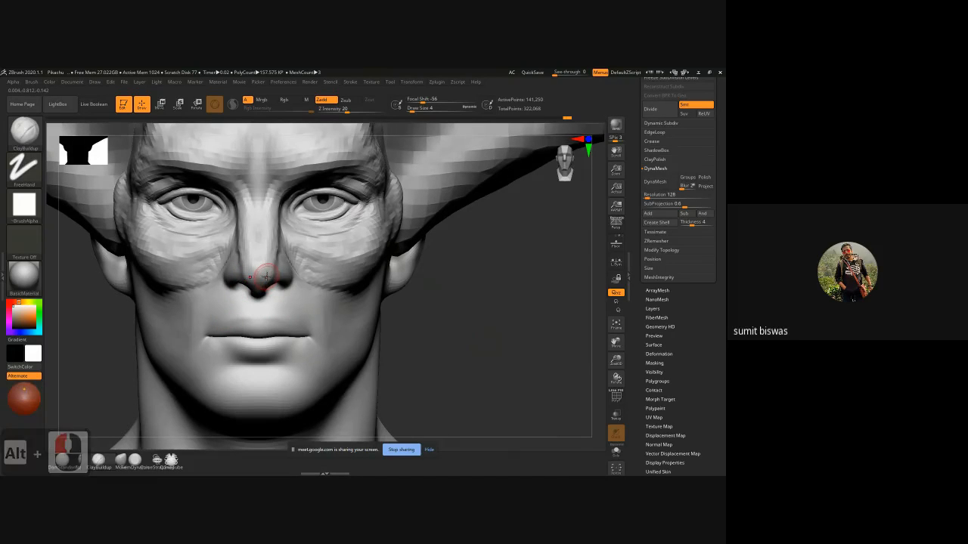
pyautogui.press('b')
pyautogui.press('m')
pyautogui.press('v')
pyautogui.press(']')
pyautogui.press(']')
pyautogui.press(']')
pyautogui.press(']')
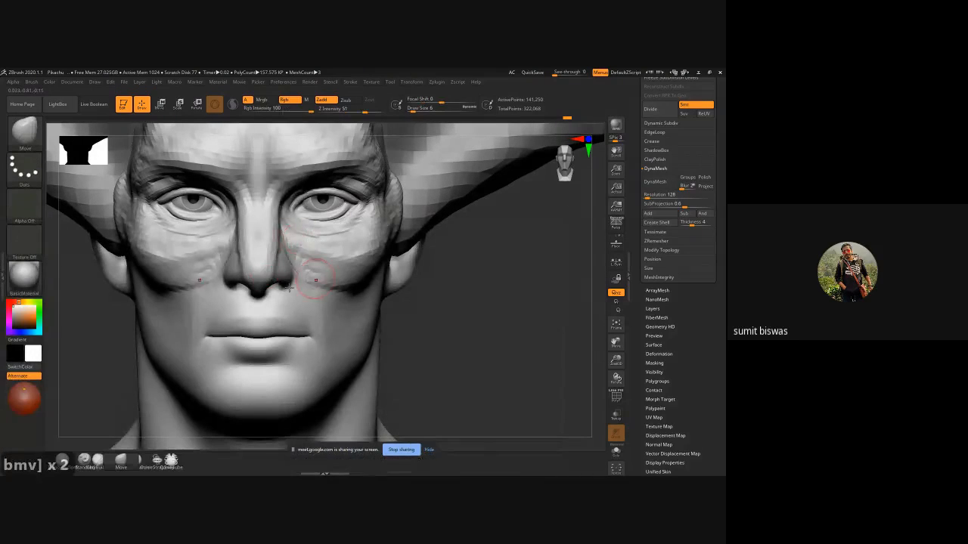
pyautogui.press(']')
pyautogui.press(']')
pyautogui.press('[')
pyautogui.press('[')
pyautogui.moveTo(259, 284)
pyautogui.mouseDown()
pyautogui.moveTo(257, 262)
pyautogui.moveTo(236, 270)
pyautogui.moveTo(256, 245)
pyautogui.mouseUp()
pyautogui.moveTo(258, 243); pyautogui.dragTo(258, 234)
pyautogui.moveTo(258, 235)
pyautogui.mouseDown()
pyautogui.moveTo(258, 224)
pyautogui.moveTo(257, 252)
pyautogui.mouseUp()
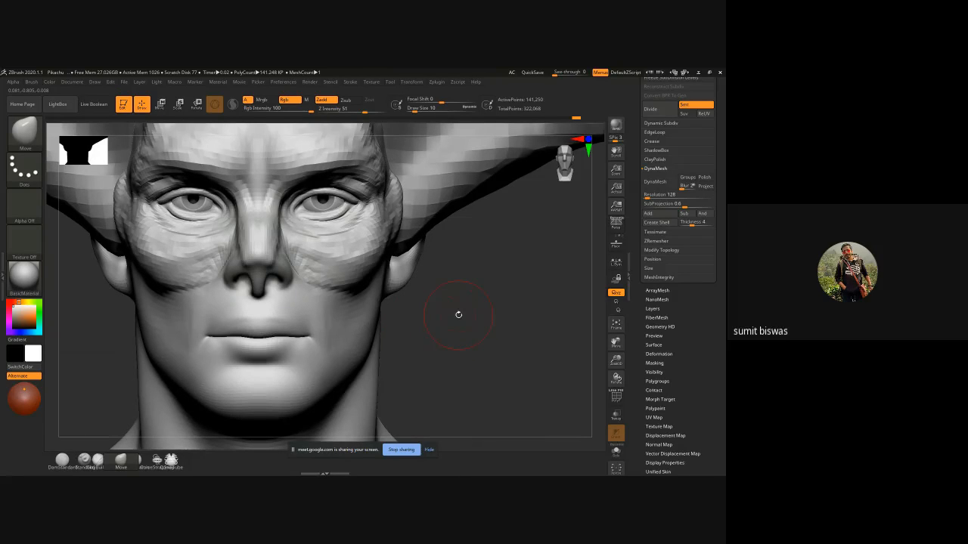
# - Add ClayBuildup strokes at draw size 4 on the sides of the nose tip
pyautogui.press('b')
pyautogui.press('c')
pyautogui.press('b')
pyautogui.keyDown('ctrl'); pyautogui.moveTo(300, 281); pyautogui.dragTo(274, 307, button='right'); pyautogui.keyUp('ctrl')
pyautogui.press('[')
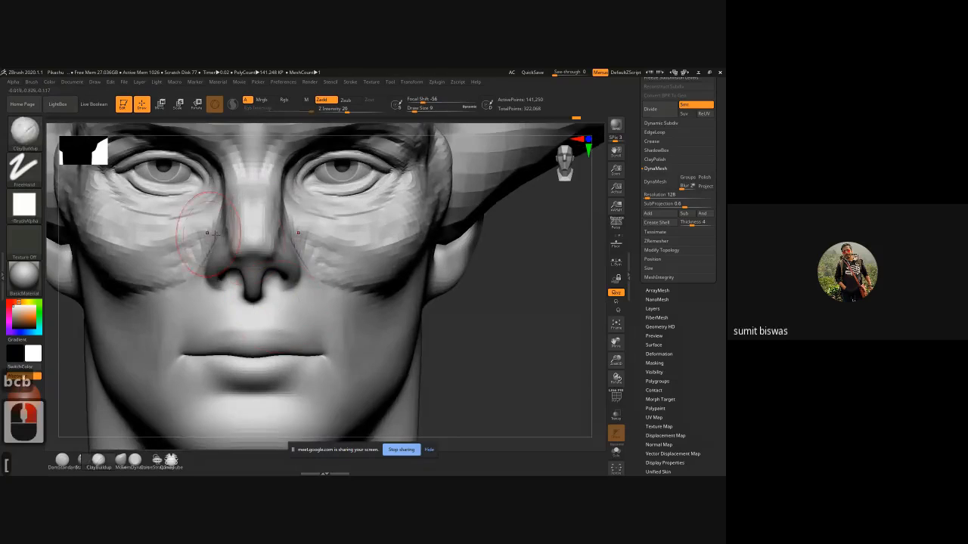
pyautogui.press('[')
pyautogui.press('[')
pyautogui.press('[')
pyautogui.press('[')
pyautogui.press('[')
pyautogui.press('[')
pyautogui.click(233, 243)
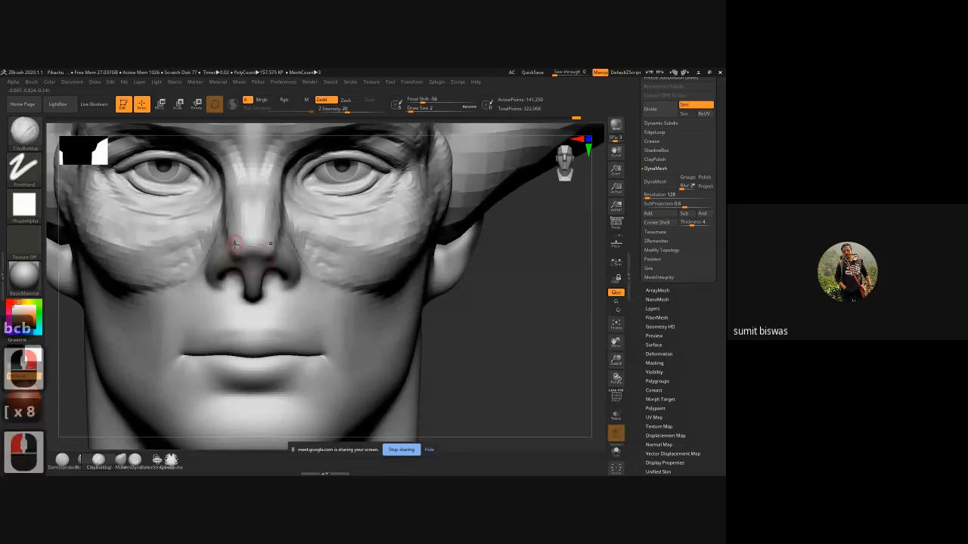
pyautogui.press(']')
pyautogui.press(']')
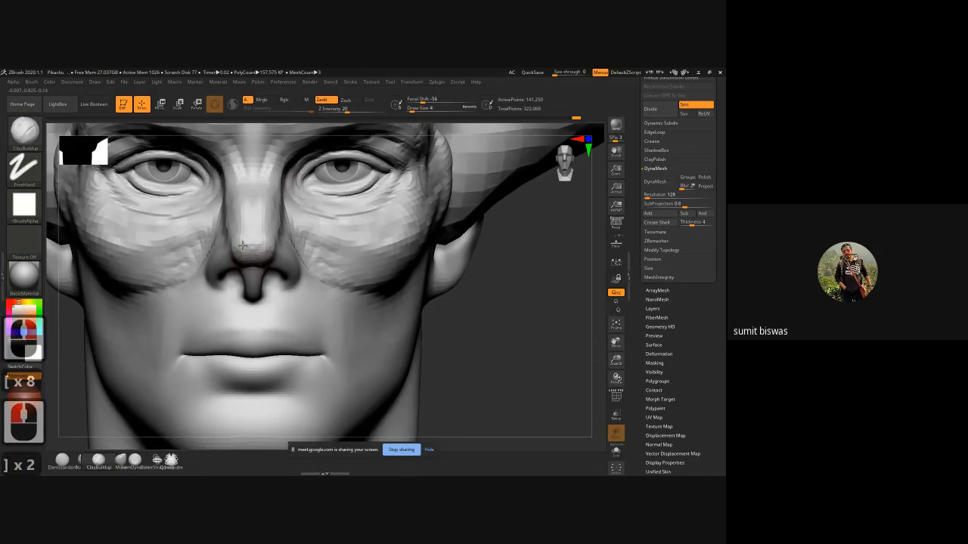
pyautogui.click(236, 243)
pyautogui.click(232, 241)
pyautogui.click(234, 245)
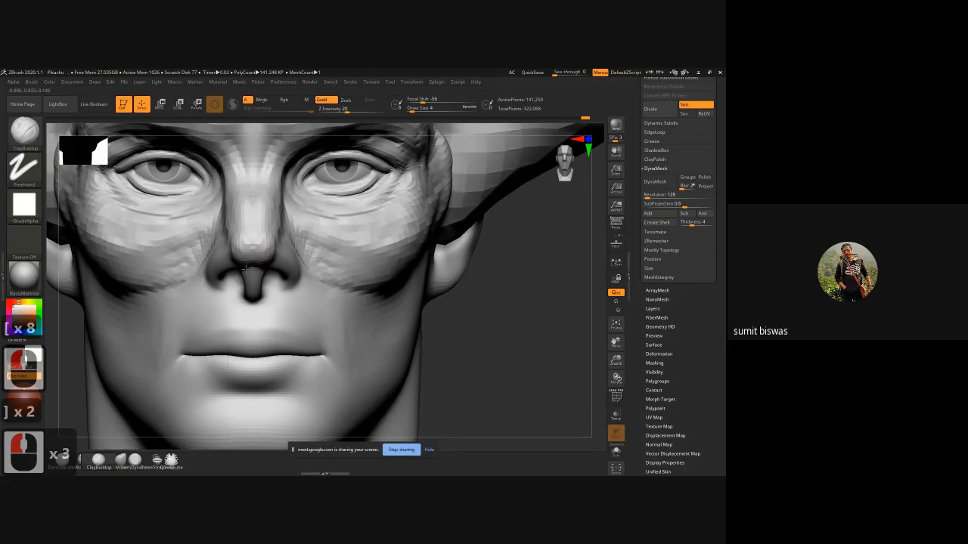
# - Build up the nose tip and the septum below it with short ClayBuildup strokes
pyautogui.click(242, 247)
pyautogui.click(253, 237)
pyautogui.click(251, 263)
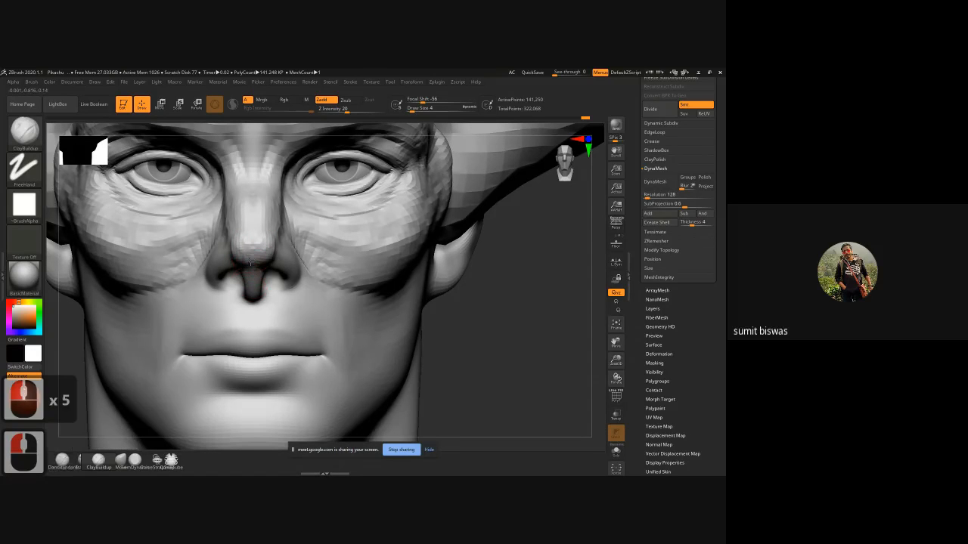
pyautogui.click(249, 279)
pyautogui.click(249, 290)
pyautogui.click(253, 283)
pyautogui.click(245, 266)
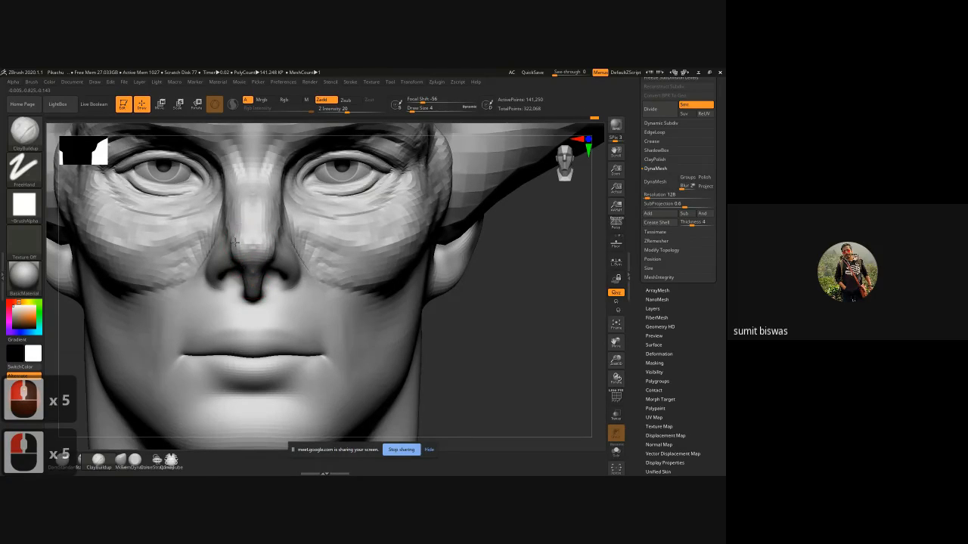
pyautogui.click(236, 239)
pyautogui.click(235, 230)
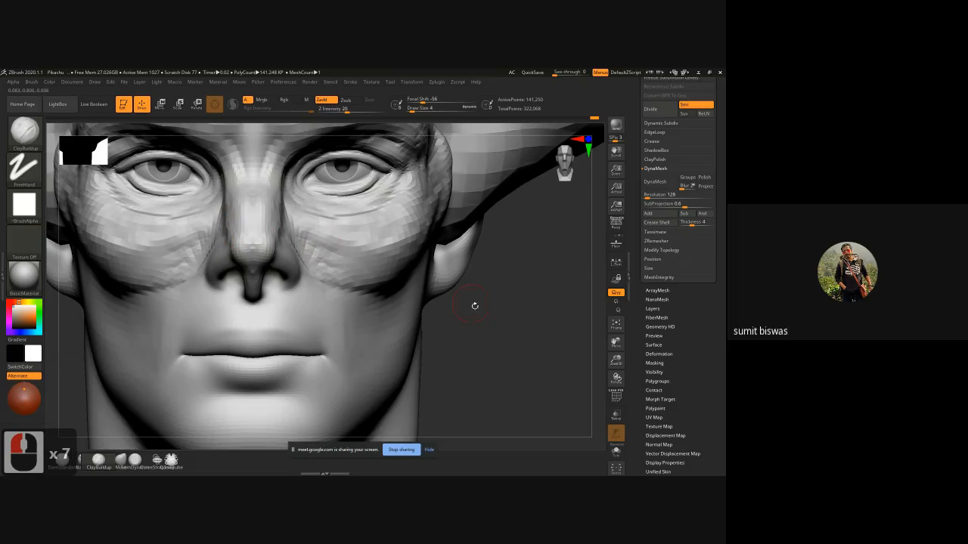
# - Refine the underside of the nose tip around the nostrils with ClayBuildup dabs
pyautogui.moveTo(504, 329)
pyautogui.mouseDown()
pyautogui.moveTo(525, 343)
pyautogui.moveTo(523, 369)
pyautogui.mouseUp()
pyautogui.click(237, 280)
pyautogui.click(246, 284)
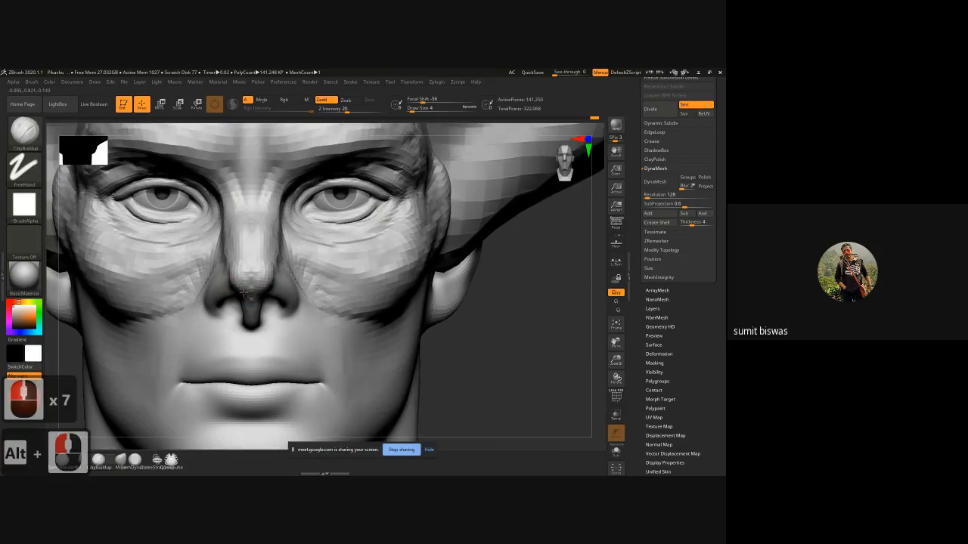
pyautogui.click(254, 283)
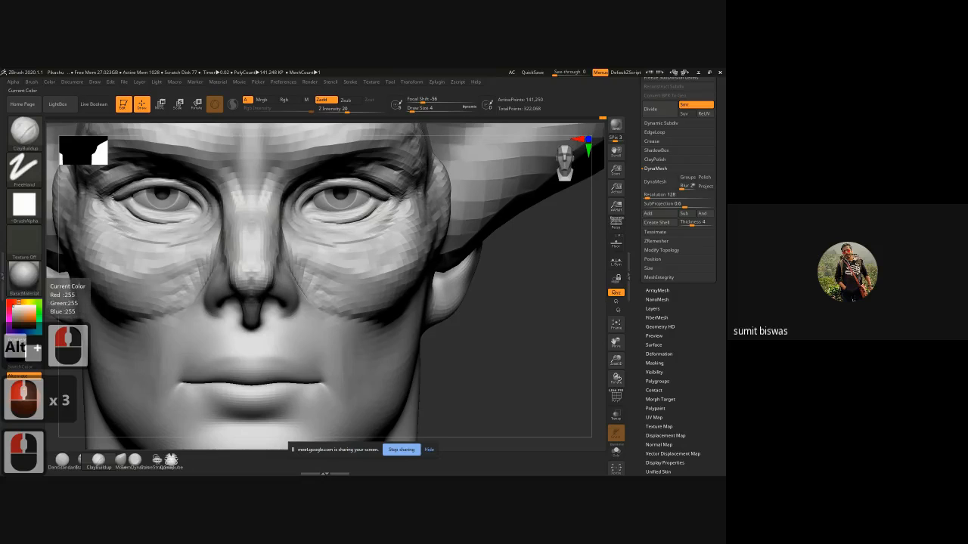
# - Bring the horned character reference image into view, erase all its ink markings and move it back off the model
pyautogui.moveTo(0, 98); pyautogui.dragTo(295, 114)
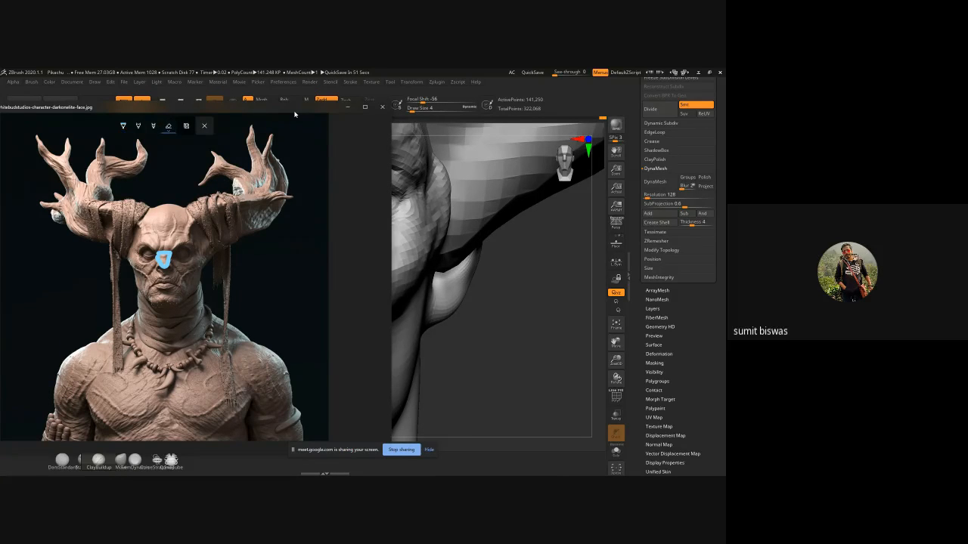
pyautogui.press('Escape')
pyautogui.press('Escape')
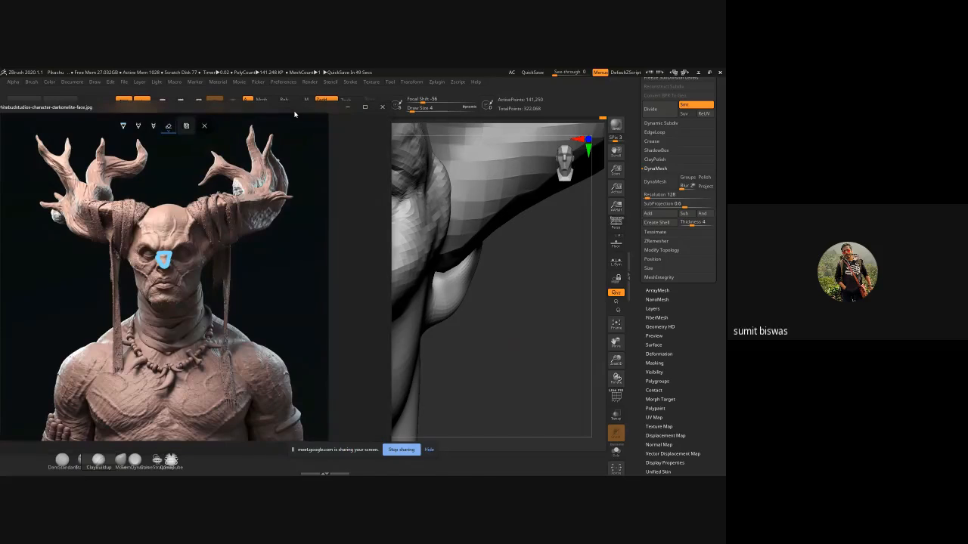
pyautogui.click(169, 126)
pyautogui.click(169, 147)
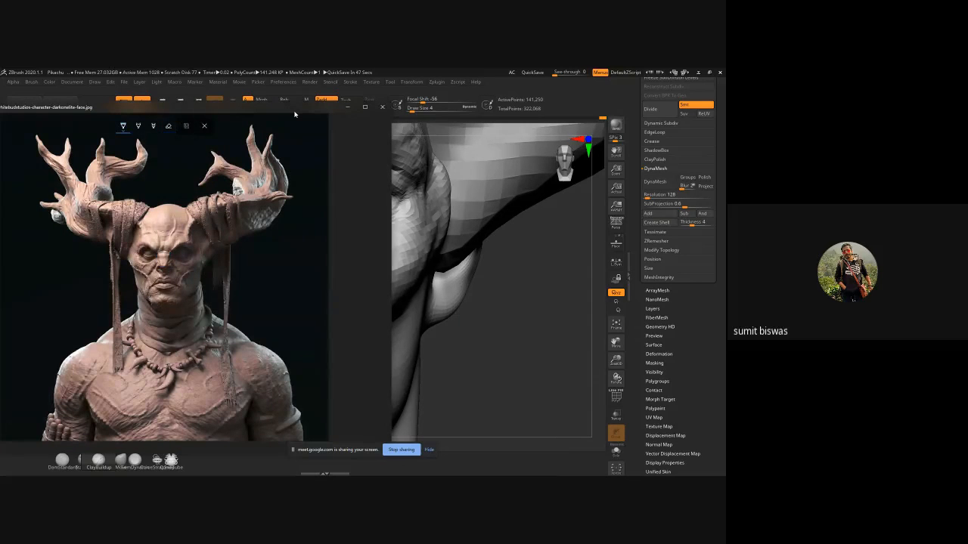
pyautogui.moveTo(228, 109); pyautogui.dragTo(0, 144)
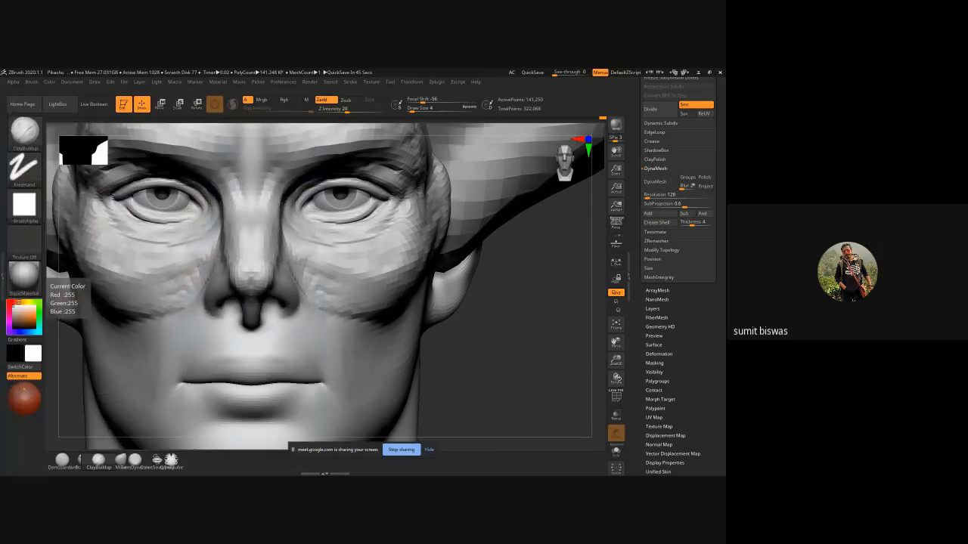
# - Sculpt diagonal skin folds with ClayBuildup from beside the nose bridge down across the inner cheek
pyautogui.click(486, 322)
pyautogui.moveTo(506, 333)
pyautogui.mouseDown()
pyautogui.moveTo(486, 337)
pyautogui.moveTo(499, 330)
pyautogui.mouseUp()
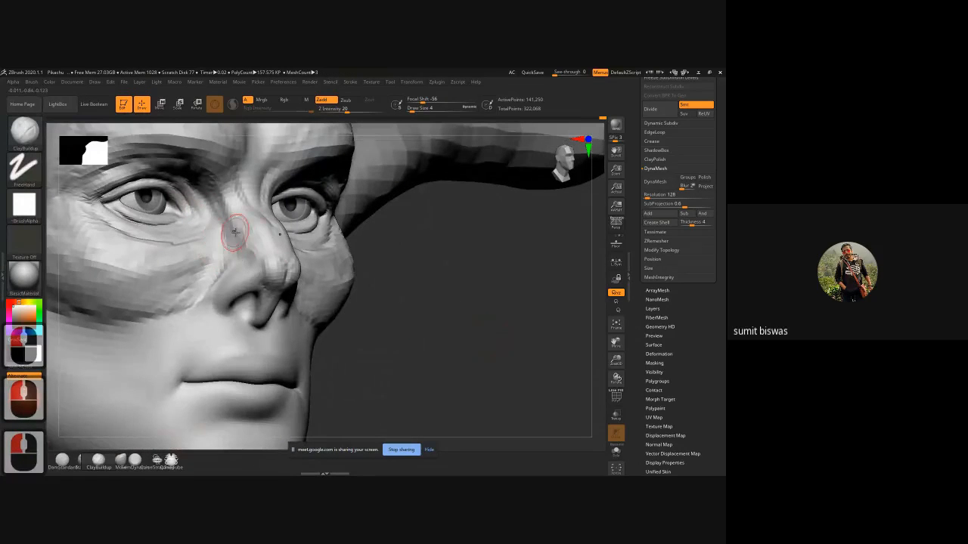
pyautogui.hotkey('ctrl', 'z')
pyautogui.hotkey('ctrl', 'z')
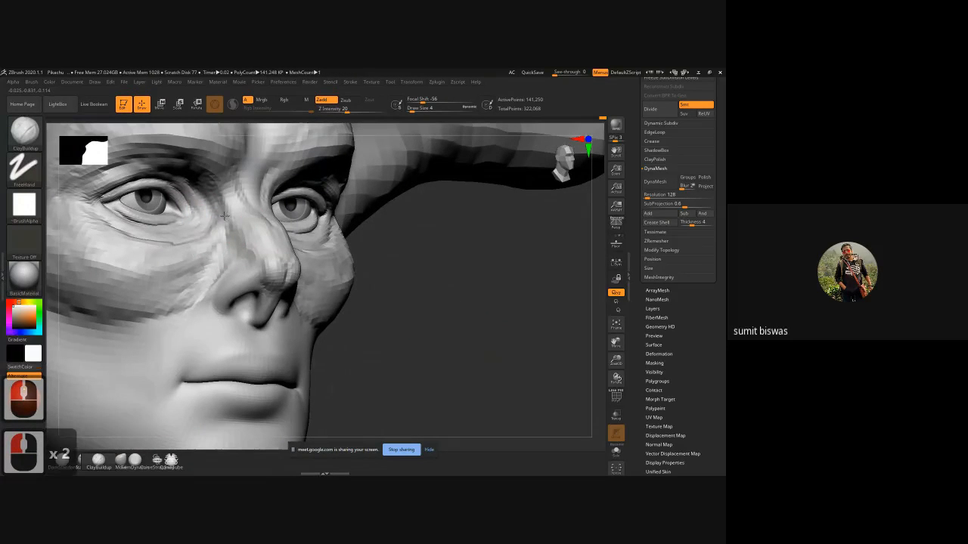
pyautogui.moveTo(225, 215); pyautogui.dragTo(227, 214)
pyautogui.moveTo(197, 250)
pyautogui.mouseDown()
pyautogui.moveTo(222, 226)
pyautogui.moveTo(216, 236)
pyautogui.mouseUp()
pyautogui.moveTo(179, 275)
pyautogui.mouseDown()
pyautogui.moveTo(236, 240)
pyautogui.moveTo(222, 261)
pyautogui.mouseUp()
pyautogui.moveTo(169, 303)
pyautogui.mouseDown()
pyautogui.moveTo(219, 255)
pyautogui.moveTo(174, 310)
pyautogui.moveTo(163, 306)
pyautogui.moveTo(149, 336)
pyautogui.moveTo(161, 313)
pyautogui.mouseUp()
pyautogui.moveTo(154, 324); pyautogui.dragTo(159, 313)
pyautogui.moveTo(152, 318)
pyautogui.mouseDown()
pyautogui.moveTo(142, 312)
pyautogui.moveTo(195, 279)
pyautogui.moveTo(157, 312)
pyautogui.mouseUp()
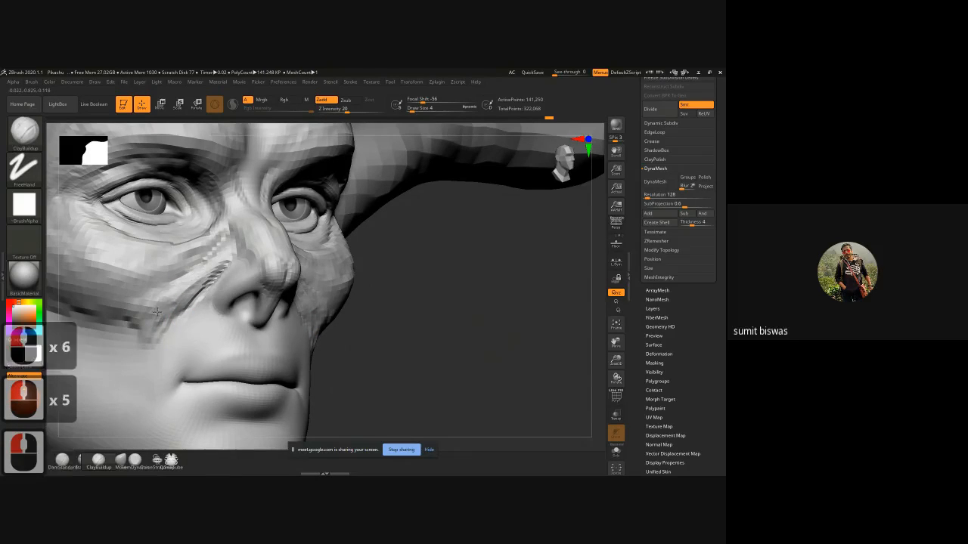
pyautogui.moveTo(221, 257)
pyautogui.mouseDown()
pyautogui.moveTo(149, 329)
pyautogui.moveTo(151, 310)
pyautogui.moveTo(224, 260)
pyautogui.mouseUp()
pyautogui.click(224, 260)
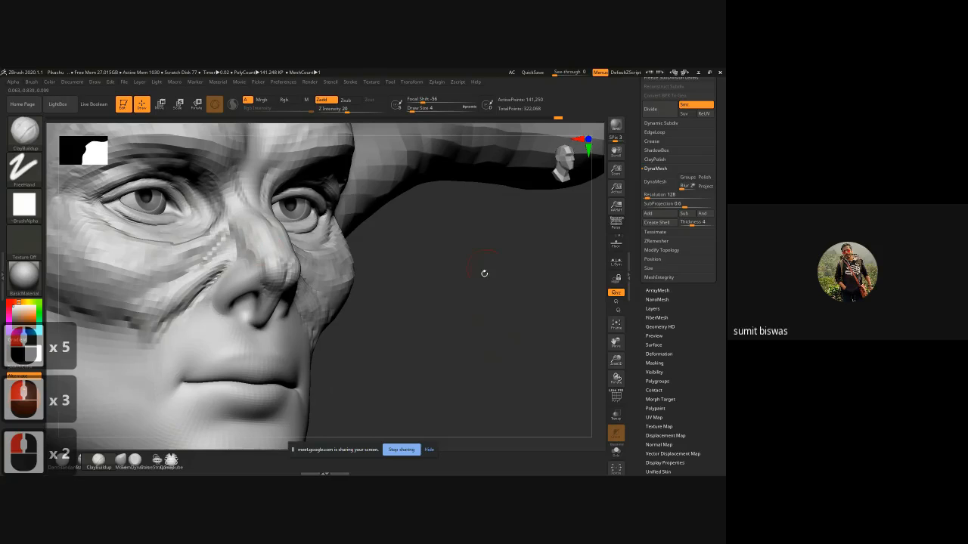
# - Build up the nose bridge between the eyes with ClayBuildup strokes
pyautogui.moveTo(465, 300); pyautogui.dragTo(453, 325)
pyautogui.moveTo(414, 307); pyautogui.dragTo(295, 220)
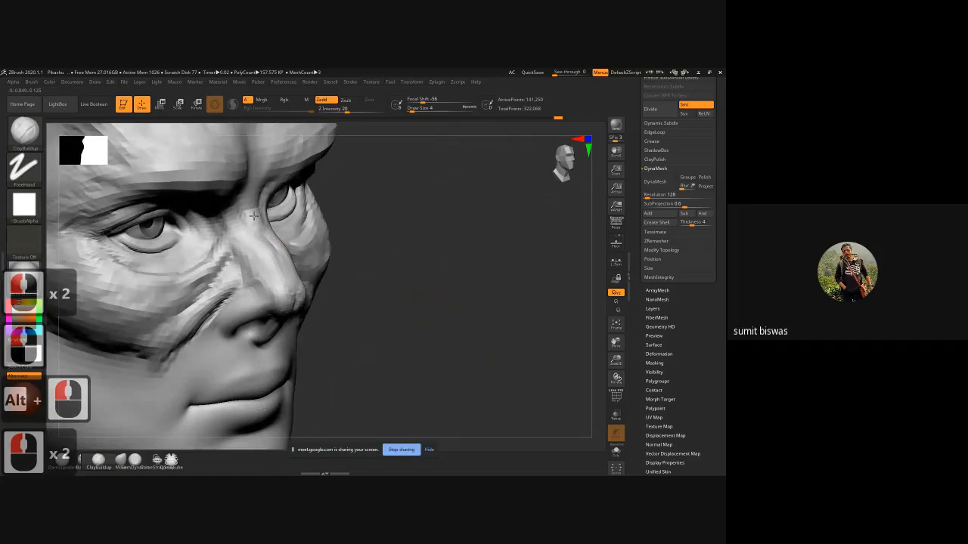
pyautogui.moveTo(280, 261)
pyautogui.mouseDown()
pyautogui.moveTo(264, 242)
pyautogui.moveTo(259, 204)
pyautogui.moveTo(231, 197)
pyautogui.mouseUp()
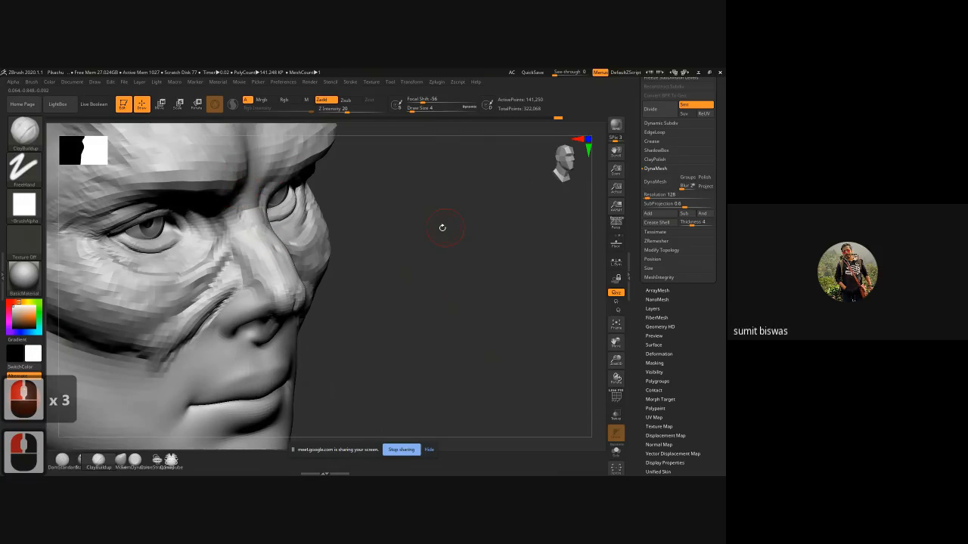
pyautogui.moveTo(442, 228)
pyautogui.mouseDown()
pyautogui.moveTo(280, 225)
pyautogui.moveTo(266, 216)
pyautogui.moveTo(280, 186)
pyautogui.moveTo(273, 171)
pyautogui.moveTo(272, 205)
pyautogui.mouseUp()
pyautogui.moveTo(267, 169); pyautogui.dragTo(261, 203)
pyautogui.moveTo(263, 189); pyautogui.dragTo(255, 211)
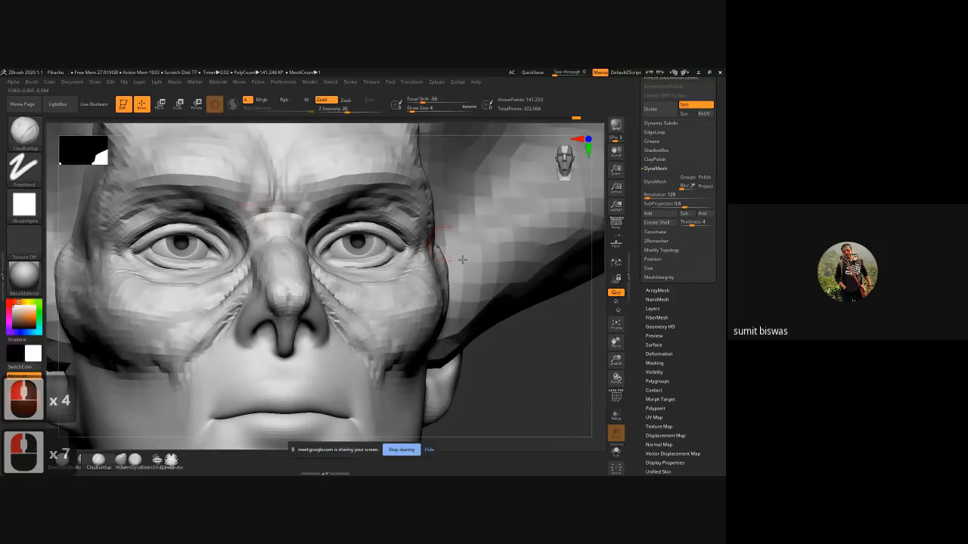
pyautogui.moveTo(540, 363)
pyautogui.keyDown('alt'); pyautogui.mouseDown()
pyautogui.moveTo(512, 371)
pyautogui.moveTo(533, 382)
pyautogui.mouseUp(); pyautogui.keyUp('alt')
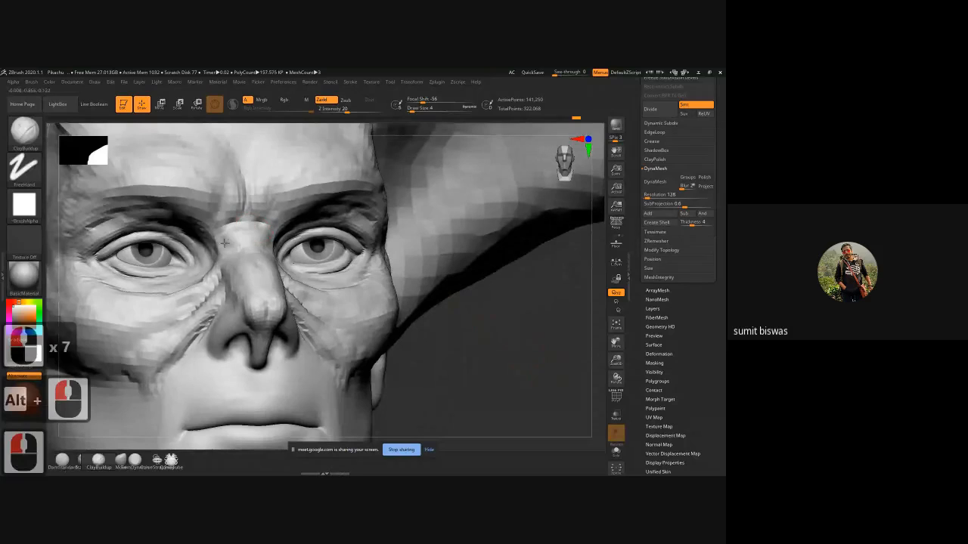
pyautogui.moveTo(254, 243); pyautogui.dragTo(256, 264)
# - Extend the ClayBuildup strokes from the nose bridge down its side toward the cheek folds
pyautogui.moveTo(470, 347); pyautogui.dragTo(449, 324)
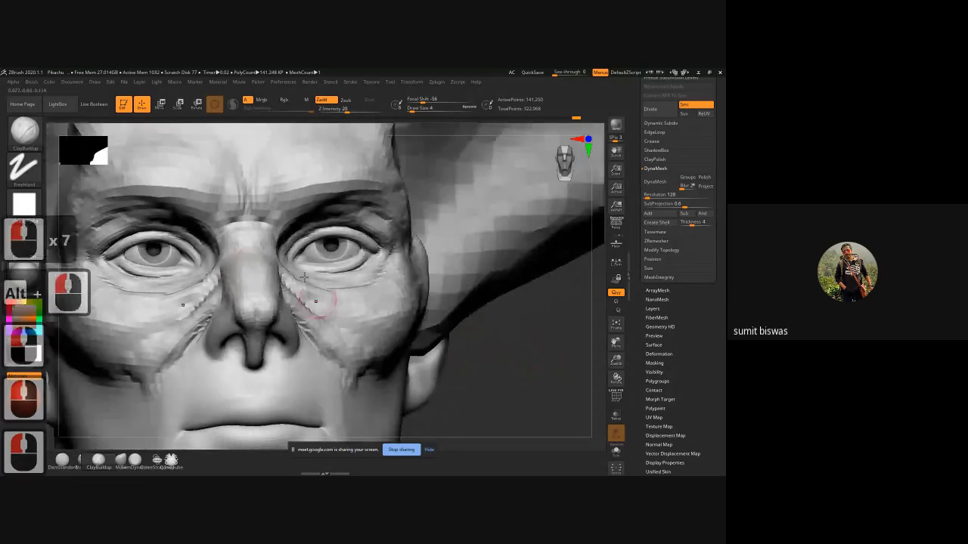
pyautogui.moveTo(521, 350); pyautogui.dragTo(408, 346)
pyautogui.moveTo(259, 250)
pyautogui.mouseDown()
pyautogui.moveTo(279, 265)
pyautogui.moveTo(272, 241)
pyautogui.moveTo(281, 281)
pyautogui.mouseUp()
pyautogui.moveTo(232, 253); pyautogui.dragTo(220, 259)
pyautogui.moveTo(220, 262); pyautogui.dragTo(209, 274)
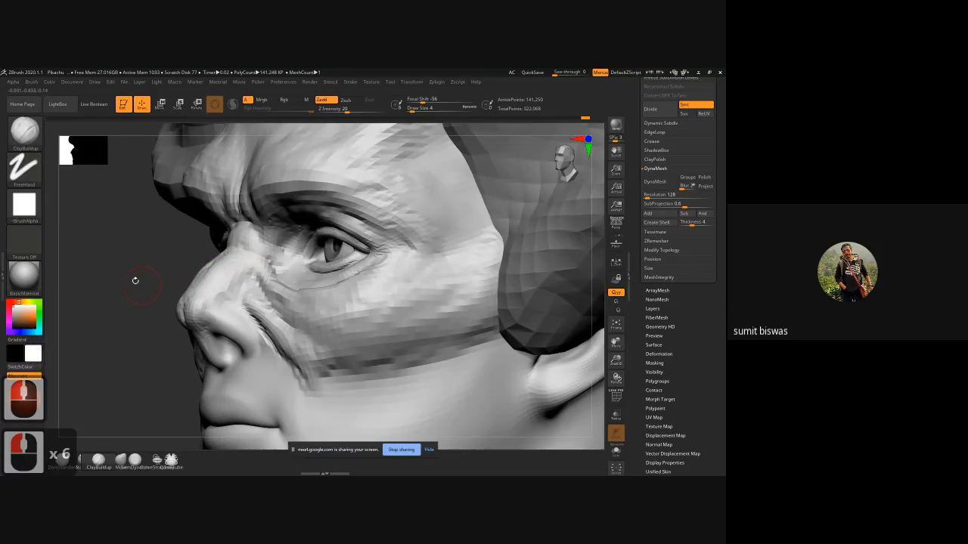
# - Work the sides of the nose below the inner eye corners and touch up the lower end of the cheek folds
pyautogui.keyDown('shift'); pyautogui.moveTo(134, 280); pyautogui.dragTo(231, 288); pyautogui.keyUp('shift')
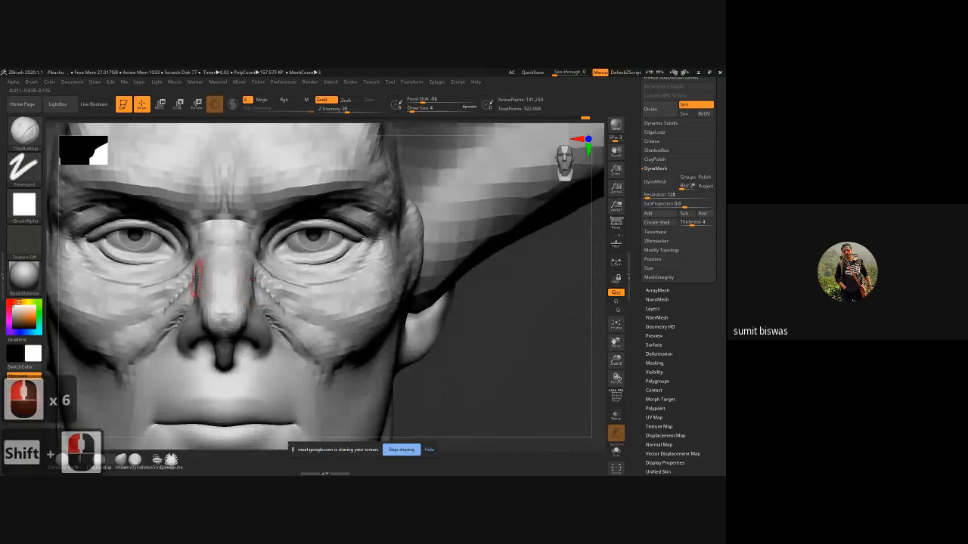
pyautogui.moveTo(195, 292); pyautogui.dragTo(191, 262)
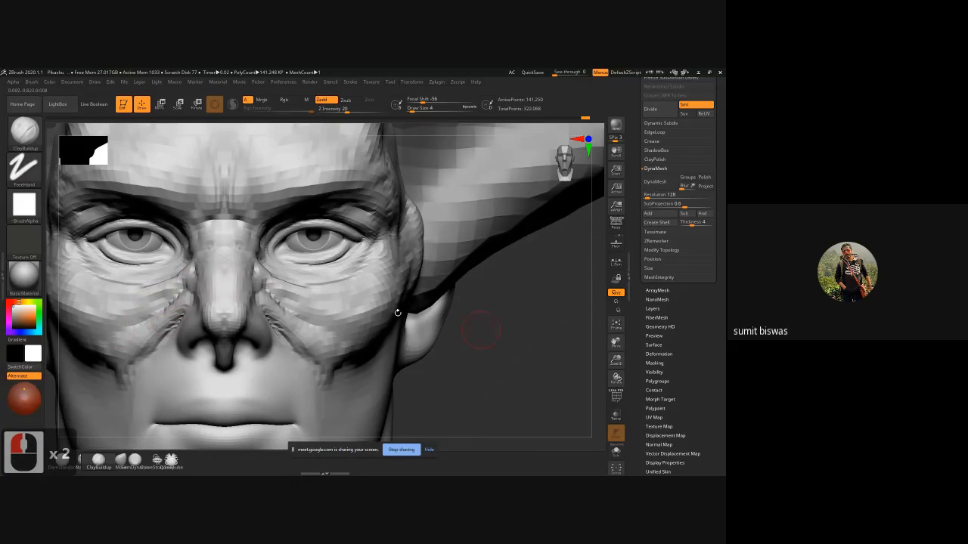
pyautogui.moveTo(550, 320)
pyautogui.mouseDown()
pyautogui.moveTo(253, 258)
pyautogui.moveTo(259, 266)
pyautogui.mouseUp()
pyautogui.moveTo(262, 260); pyautogui.dragTo(232, 285)
pyautogui.moveTo(139, 369); pyautogui.dragTo(146, 369)
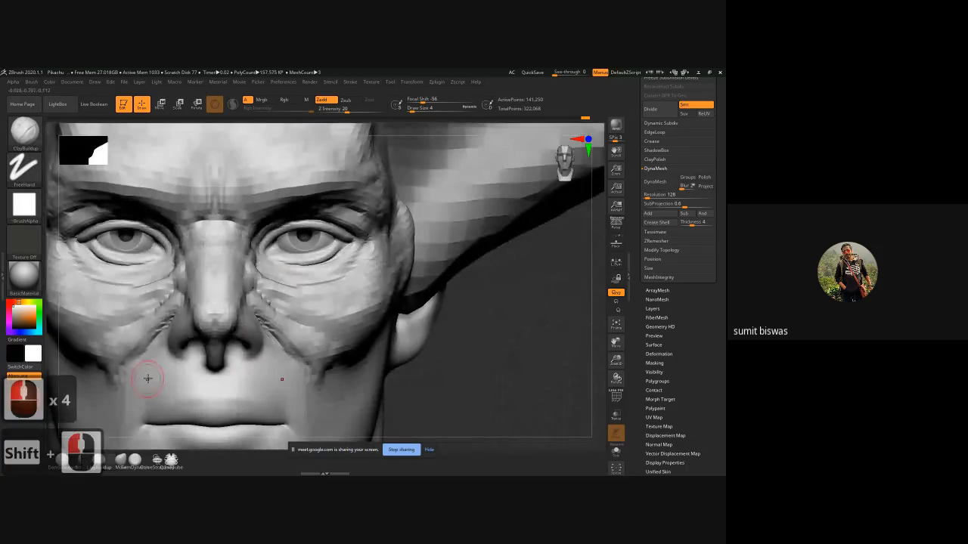
# - Add short ClayBuildup strokes over the nostril wings where they meet the cheek folds
pyautogui.moveTo(315, 340)
pyautogui.keyDown('ctrl'); pyautogui.mouseDown(button='right')
pyautogui.moveTo(423, 359)
pyautogui.moveTo(426, 372)
pyautogui.moveTo(378, 363)
pyautogui.mouseUp(button='right'); pyautogui.keyUp('ctrl')
pyautogui.keyDown('alt'); pyautogui.moveTo(378, 363); pyautogui.dragTo(285, 310); pyautogui.keyUp('alt')
pyautogui.keyDown('ctrl'); pyautogui.moveTo(285, 310); pyautogui.dragTo(285, 330, button='right'); pyautogui.keyUp('ctrl')
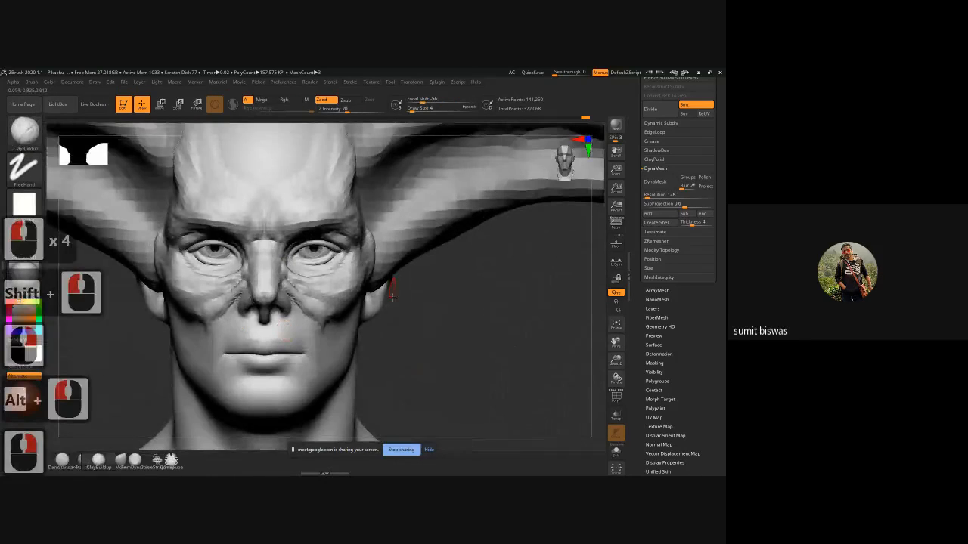
pyautogui.moveTo(449, 330); pyautogui.dragTo(331, 322)
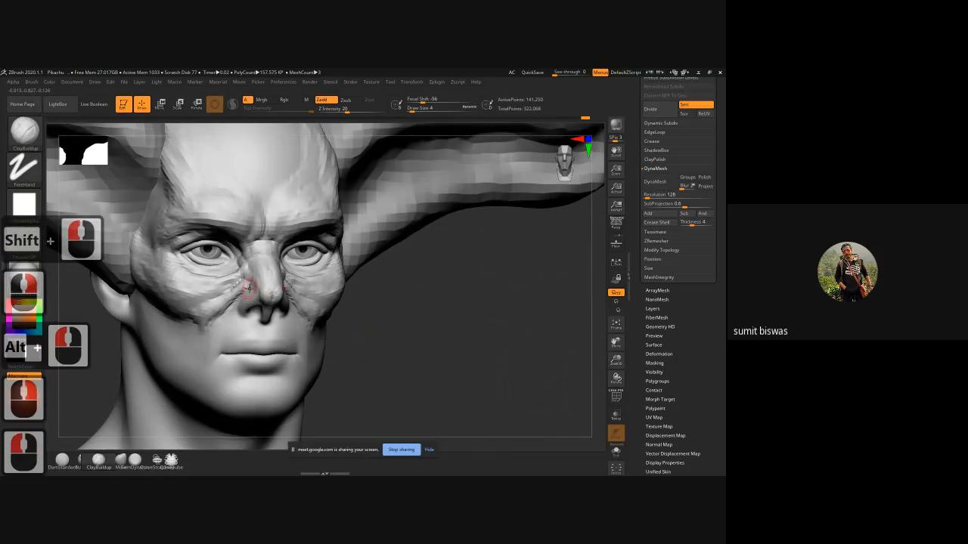
pyautogui.moveTo(252, 295); pyautogui.dragTo(244, 304)
pyautogui.moveTo(252, 297); pyautogui.dragTo(243, 304)
pyautogui.moveTo(251, 295); pyautogui.dragTo(245, 301)
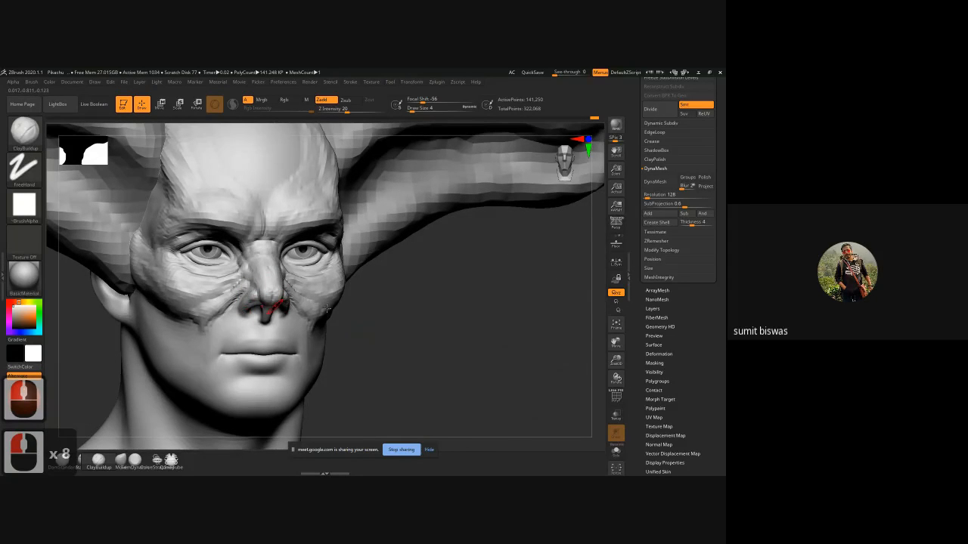
pyautogui.moveTo(360, 317); pyautogui.dragTo(413, 318)
pyautogui.moveTo(248, 291)
pyautogui.mouseDown()
pyautogui.moveTo(239, 316)
pyautogui.moveTo(254, 297)
pyautogui.mouseUp()
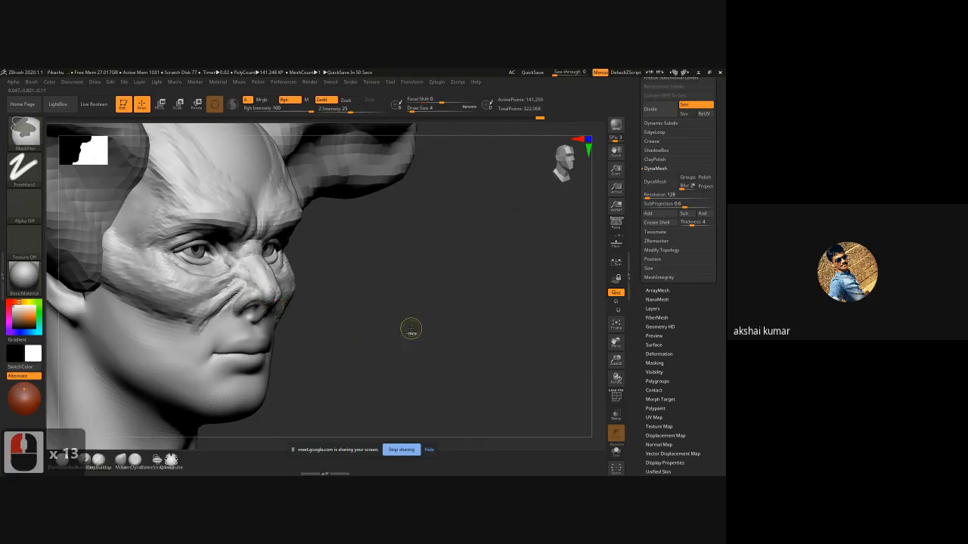
# - Lower the ClayBuildup brush's Z Intensity to 14
pyautogui.keyDown('alt'); pyautogui.moveTo(353, 346); pyautogui.dragTo(396, 336); pyautogui.keyUp('alt')
pyautogui.keyDown('ctrl'); pyautogui.moveTo(396, 336); pyautogui.dragTo(362, 328, button='right'); pyautogui.keyUp('ctrl')
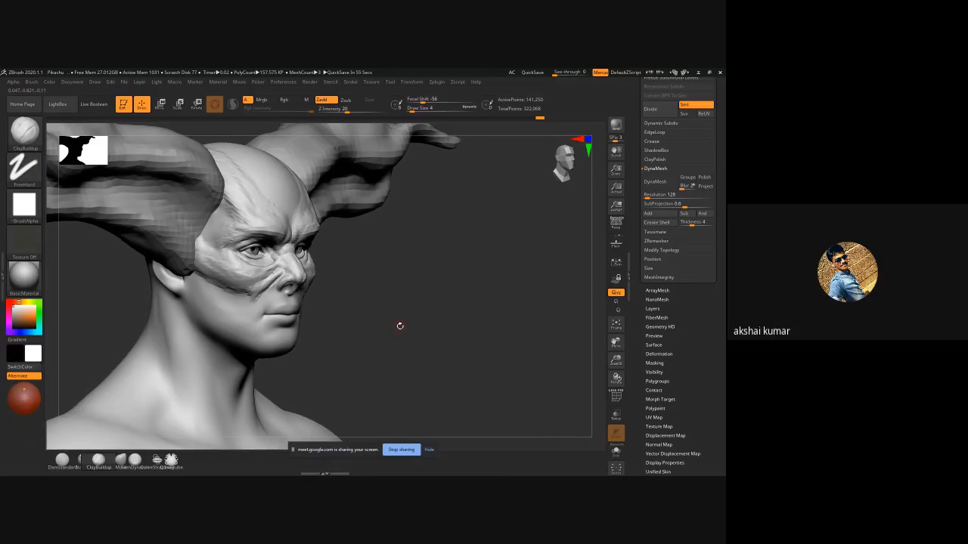
pyautogui.keyDown('shift'); pyautogui.moveTo(398, 326); pyautogui.dragTo(423, 325); pyautogui.keyUp('shift')
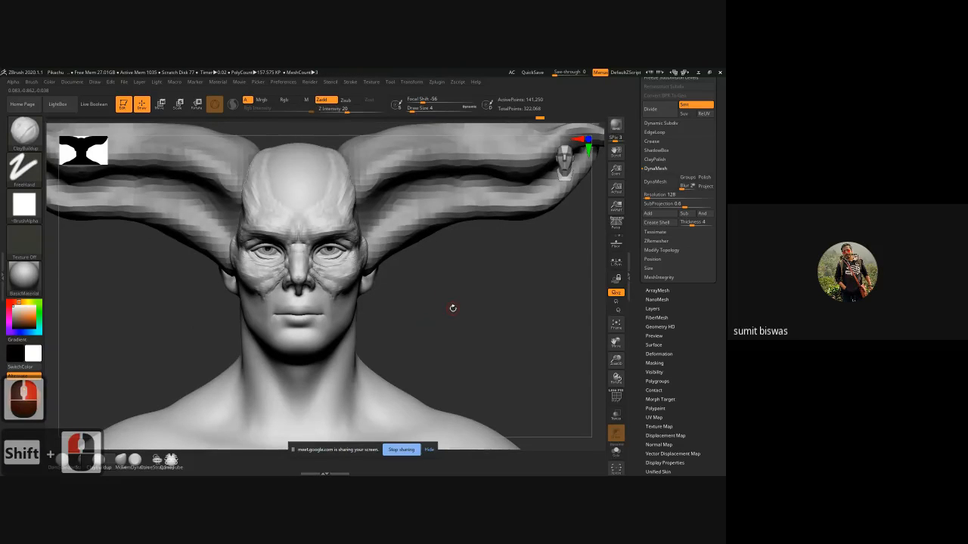
pyautogui.keyDown('alt'); pyautogui.moveTo(452, 308); pyautogui.dragTo(424, 303); pyautogui.keyUp('alt')
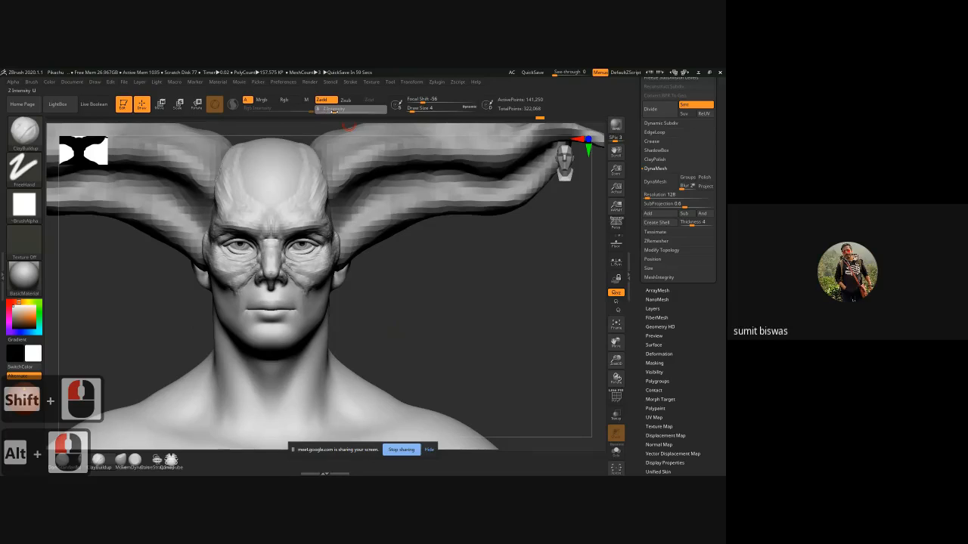
pyautogui.click(334, 111)
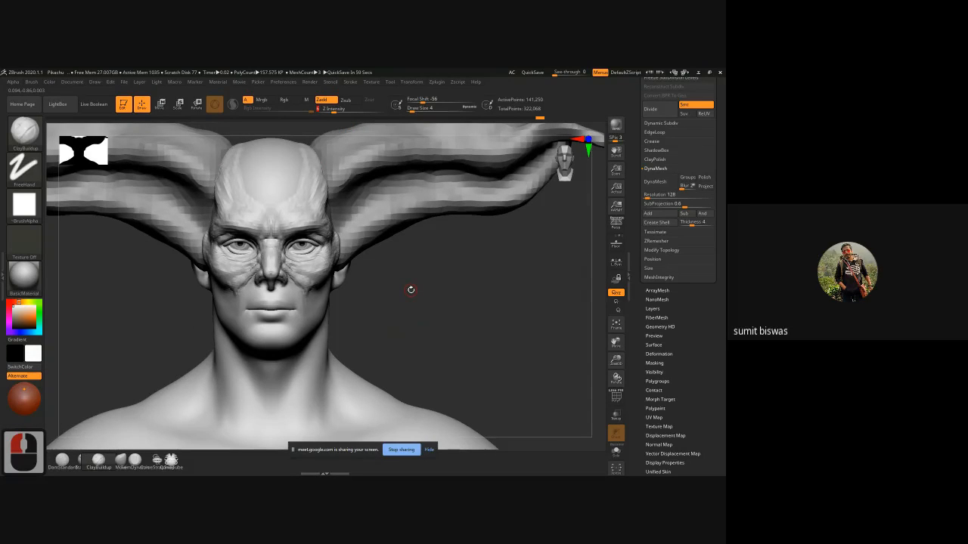
pyautogui.click(202, 301)
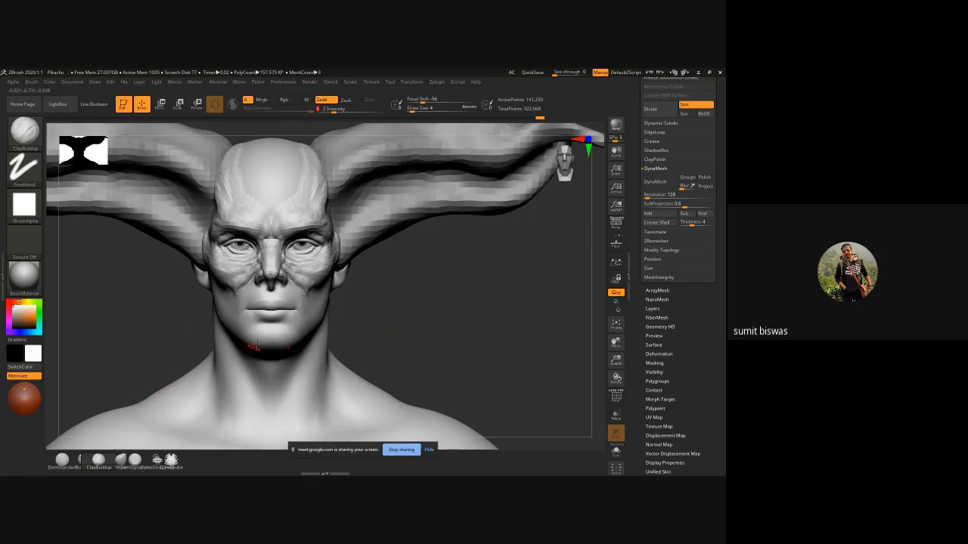
pyautogui.click(319, 109)
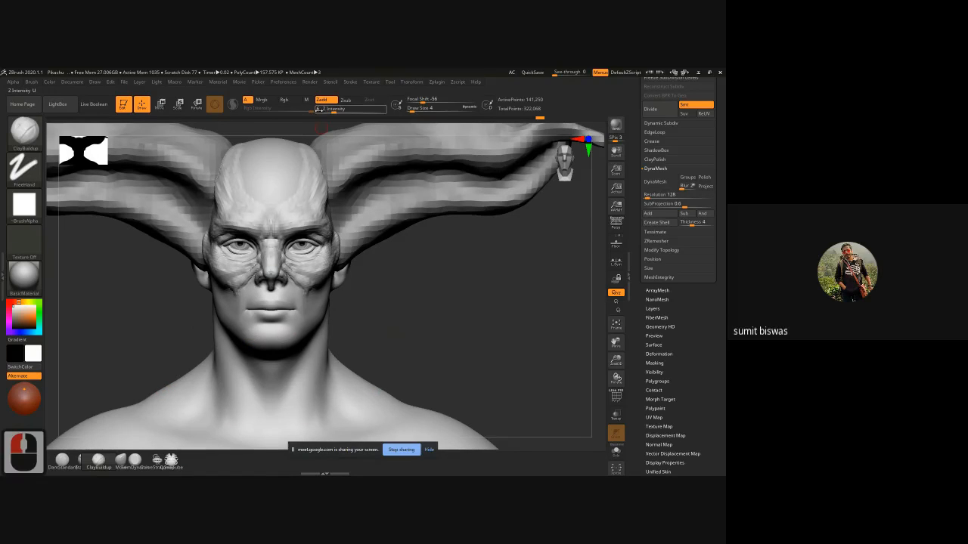
pyautogui.moveTo(337, 111); pyautogui.dragTo(343, 110)
pyautogui.moveTo(281, 157)
pyautogui.mouseDown()
pyautogui.moveTo(278, 182)
pyautogui.moveTo(294, 181)
pyautogui.mouseUp()
pyautogui.hotkey('ctrl', 'z')
pyautogui.hotkey('ctrl', 'z')
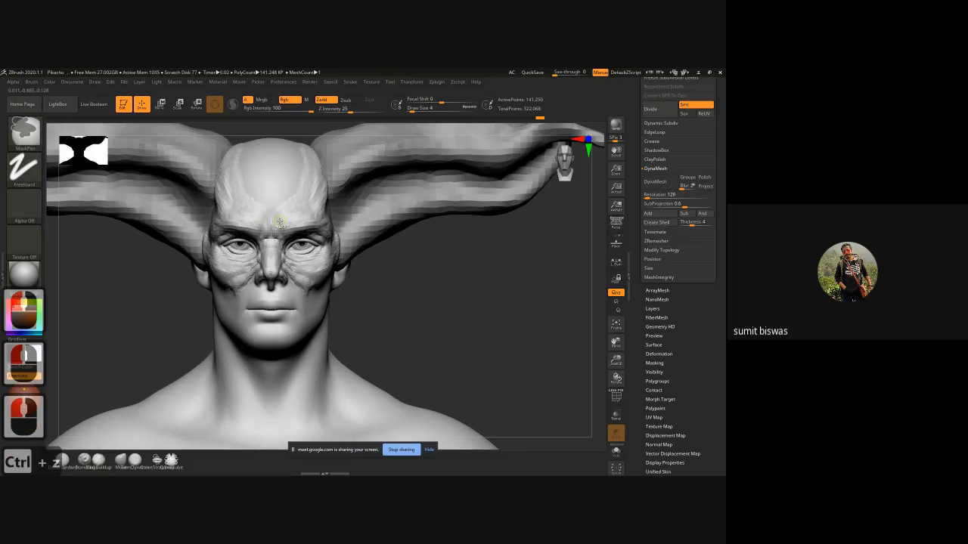
# - Build up the nostril base and the area just below the nose with short ClayBuildup strokes
pyautogui.keyDown('alt'); pyautogui.moveTo(385, 345); pyautogui.dragTo(374, 325); pyautogui.keyUp('alt')
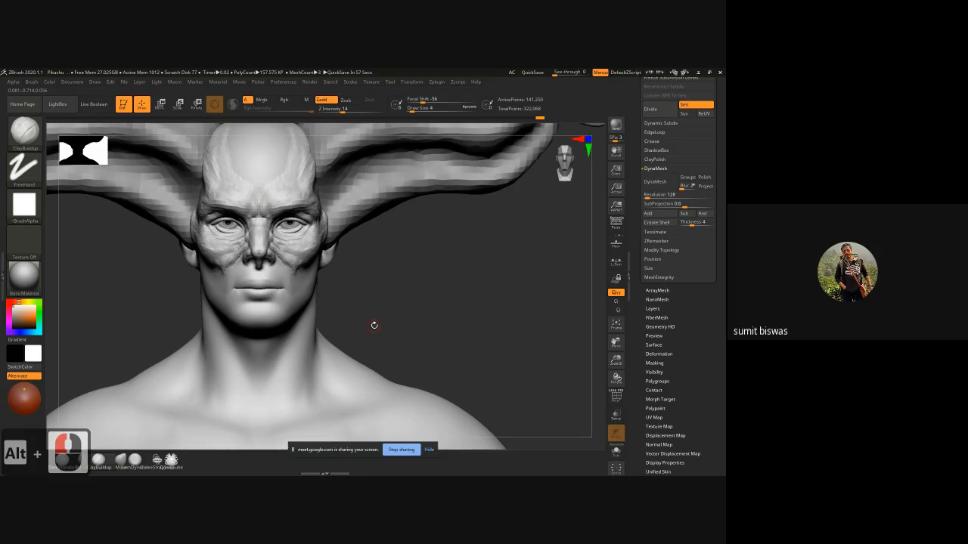
pyautogui.keyDown('alt'); pyautogui.moveTo(376, 310); pyautogui.dragTo(372, 314); pyautogui.keyUp('alt')
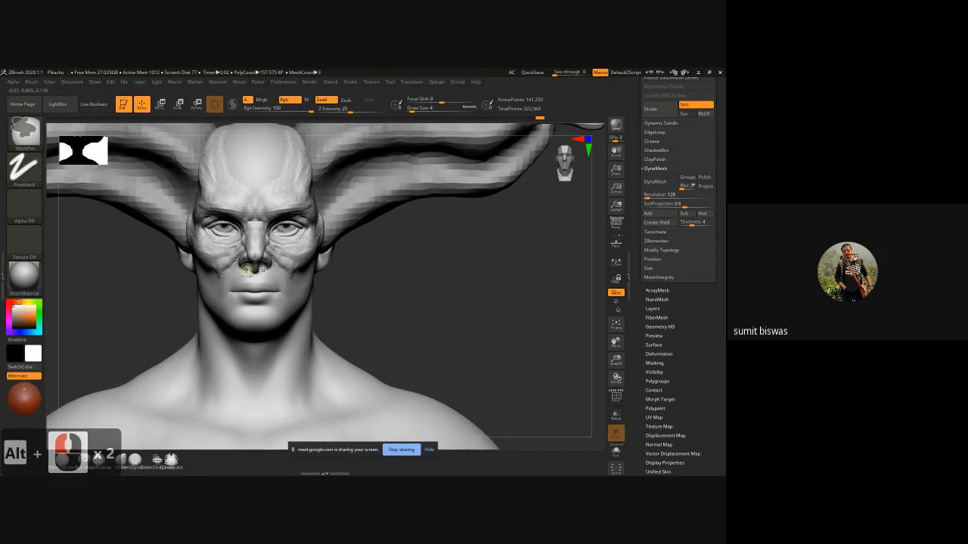
pyautogui.keyDown('alt'); pyautogui.moveTo(246, 270); pyautogui.dragTo(189, 191); pyautogui.keyUp('alt')
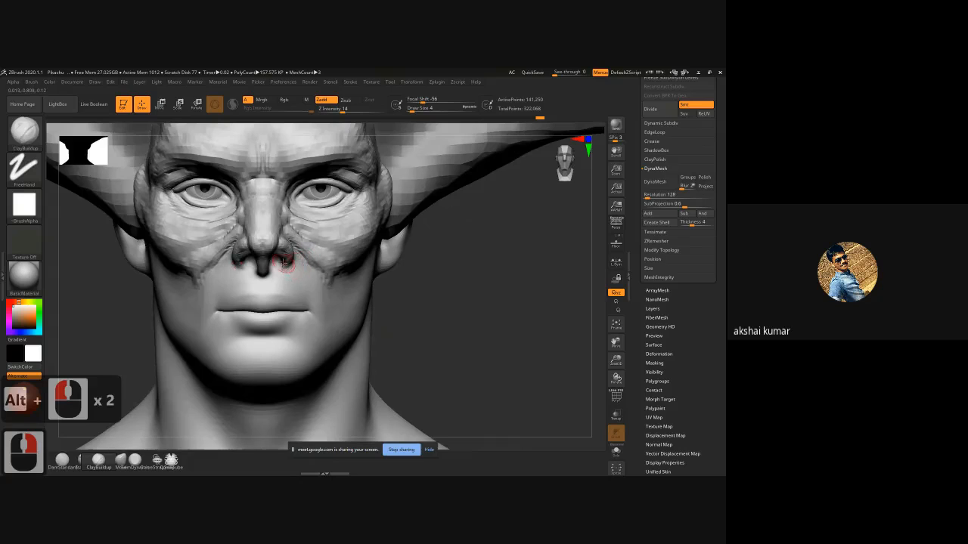
pyautogui.moveTo(286, 265); pyautogui.dragTo(284, 270)
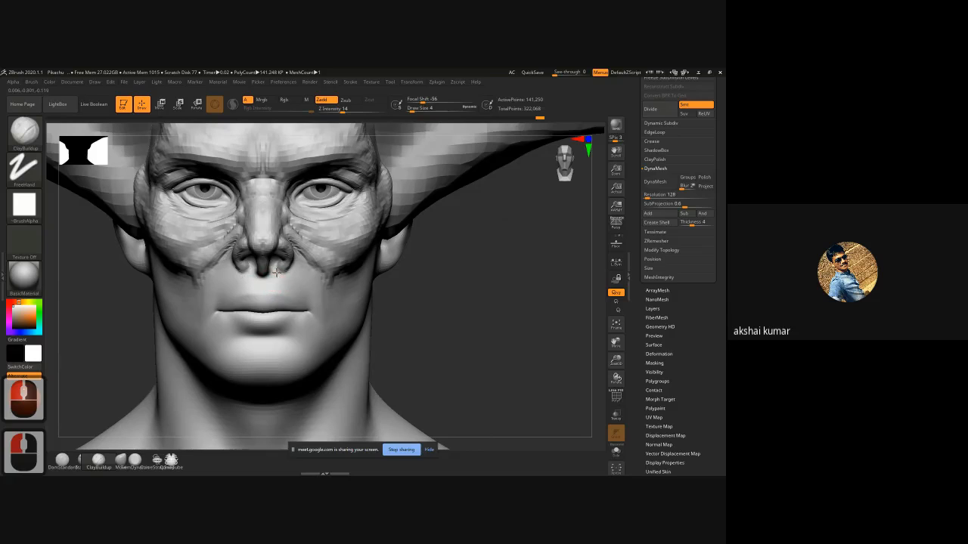
pyautogui.moveTo(276, 272); pyautogui.dragTo(263, 279)
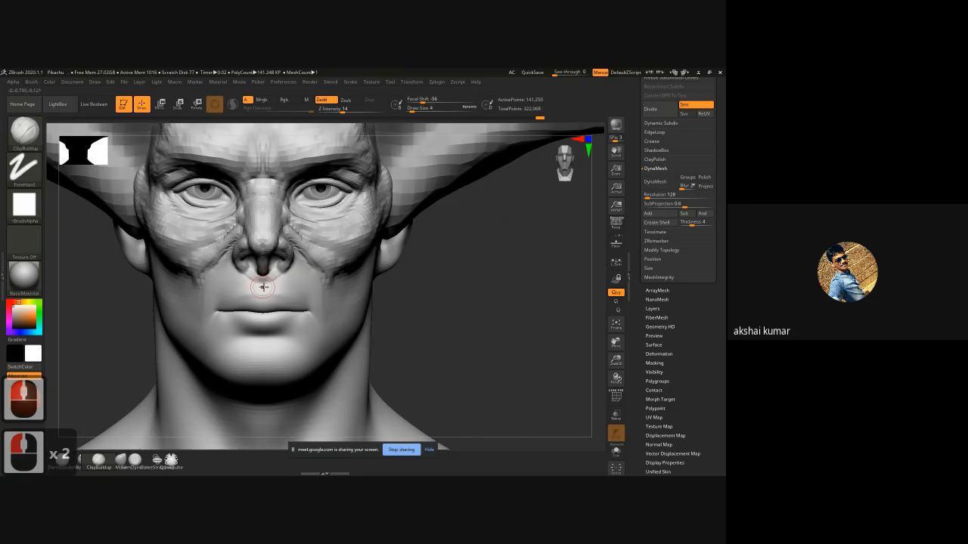
pyautogui.click(254, 286)
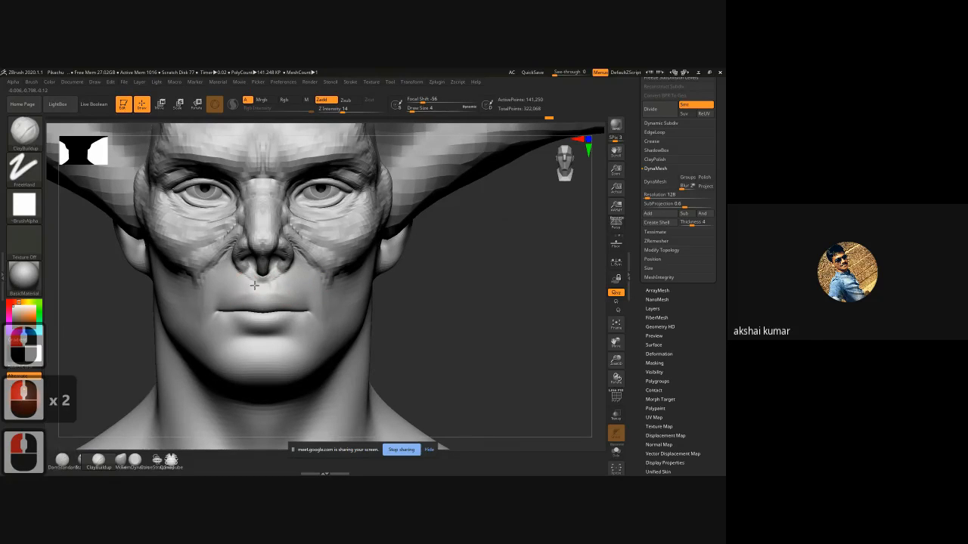
pyautogui.click(254, 290)
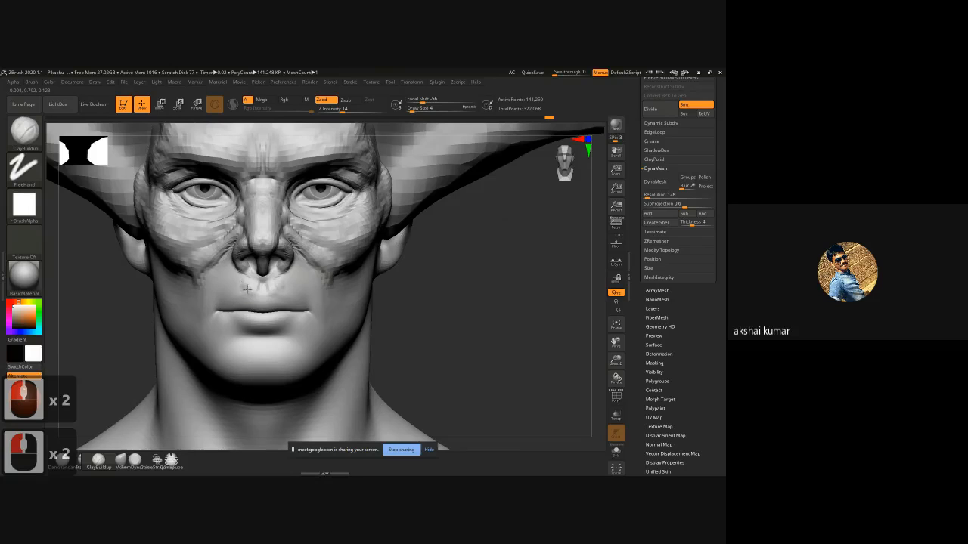
pyautogui.click(247, 289)
# - Set the draw size to 5 and add fold strokes across the upper lip and beside the mouth
pyautogui.press(']')
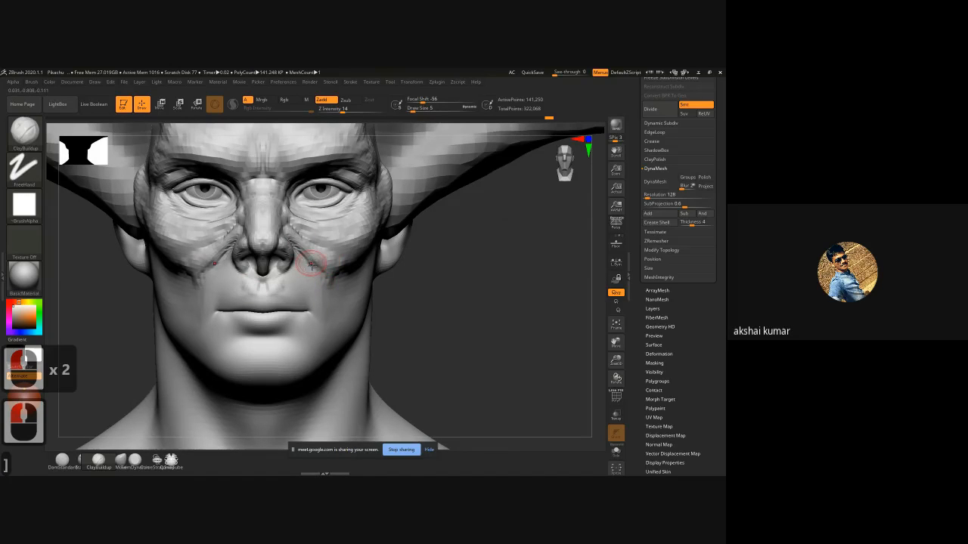
pyautogui.moveTo(252, 275); pyautogui.dragTo(301, 285)
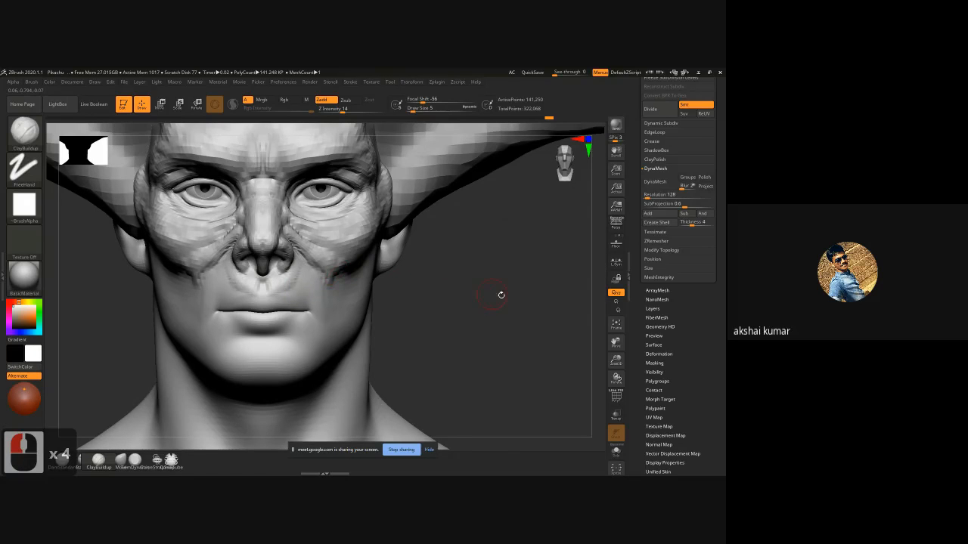
pyautogui.moveTo(501, 295); pyautogui.dragTo(484, 298)
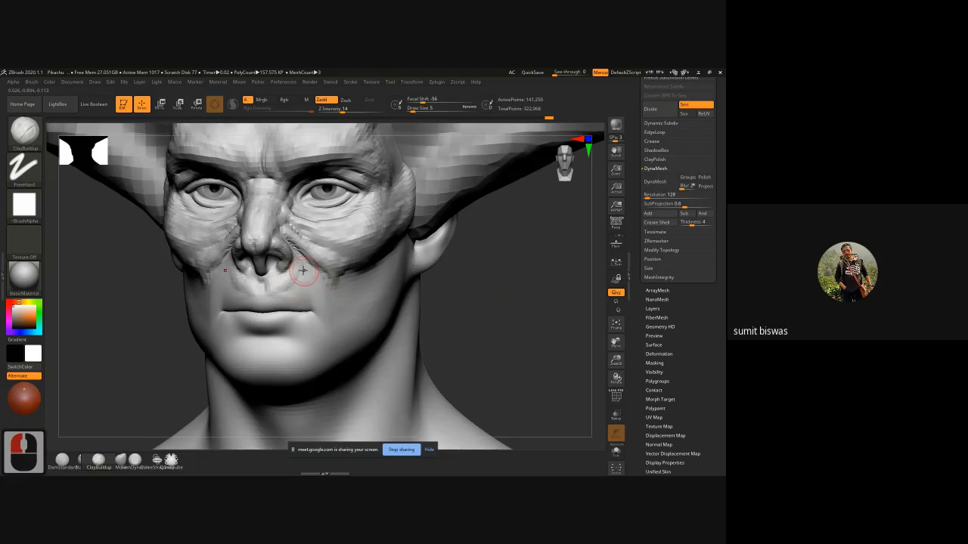
pyautogui.moveTo(302, 270)
pyautogui.mouseDown()
pyautogui.moveTo(289, 288)
pyautogui.moveTo(285, 277)
pyautogui.moveTo(320, 276)
pyautogui.moveTo(304, 286)
pyautogui.moveTo(325, 297)
pyautogui.mouseUp()
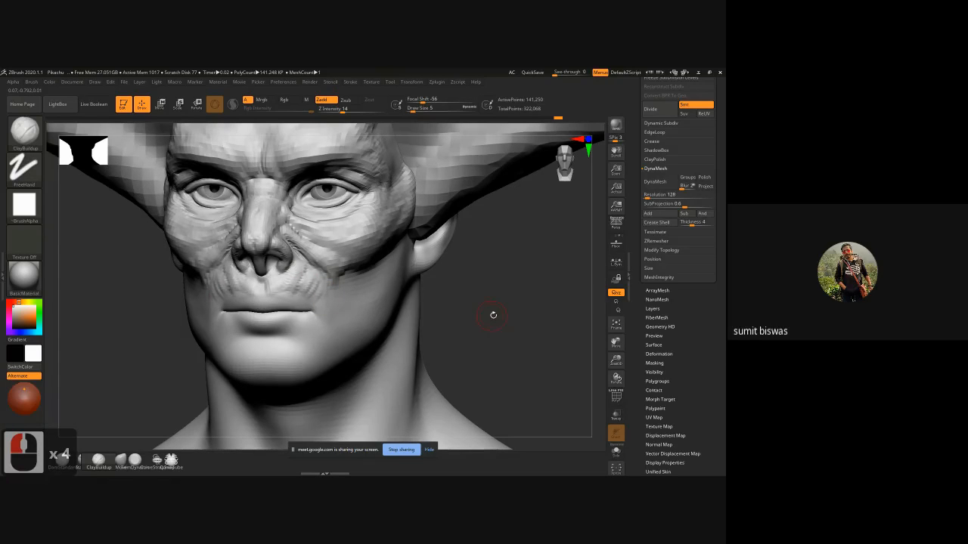
# - Examine the face, horns and upper body from the front and from above
pyautogui.keyDown('shift'); pyautogui.moveTo(493, 314); pyautogui.dragTo(508, 310); pyautogui.keyUp('shift')
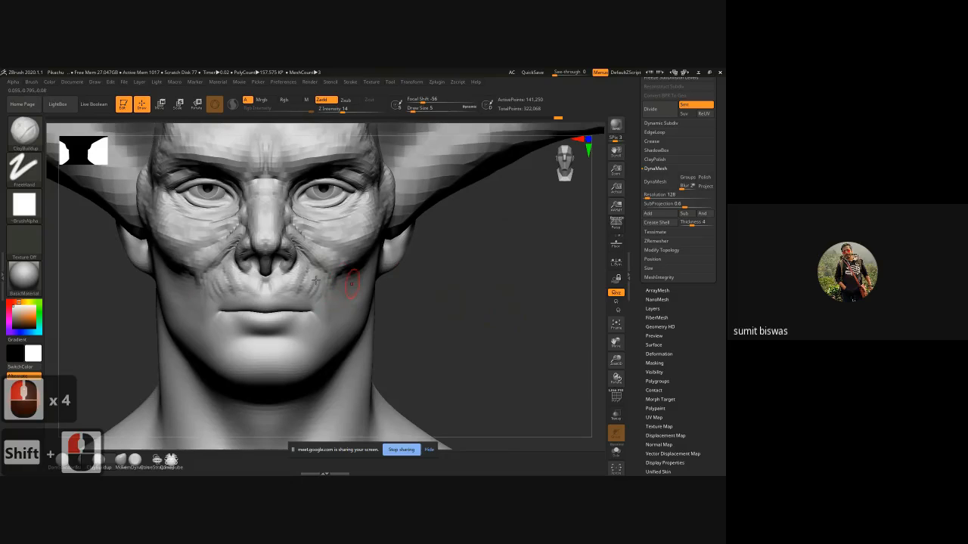
pyautogui.press('ctrl')
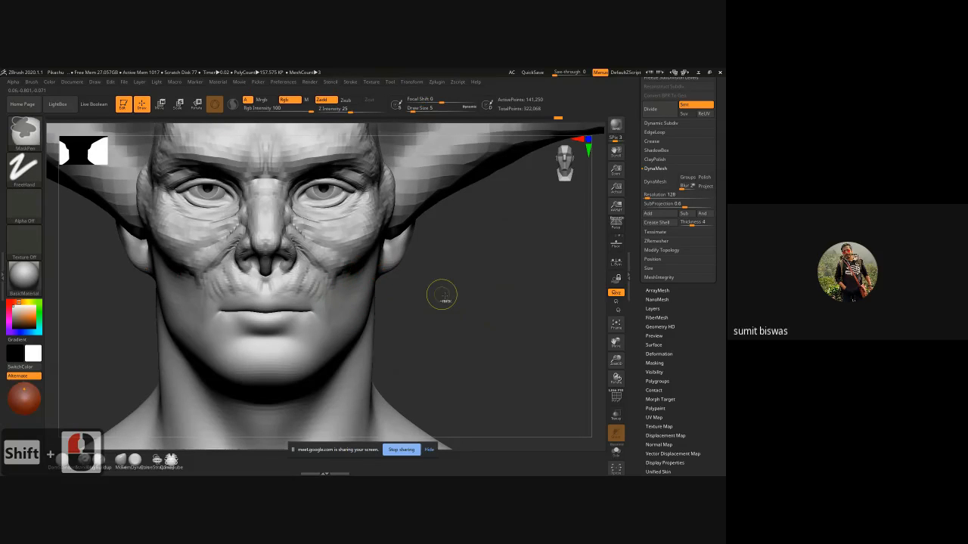
pyautogui.keyDown('ctrl'); pyautogui.moveTo(441, 295); pyautogui.dragTo(454, 309, button='right'); pyautogui.keyUp('ctrl')
pyautogui.keyDown('alt'); pyautogui.moveTo(454, 310); pyautogui.dragTo(455, 338); pyautogui.keyUp('alt')
pyautogui.keyDown('ctrl'); pyautogui.moveTo(453, 337); pyautogui.dragTo(391, 275, button='right'); pyautogui.keyUp('ctrl')
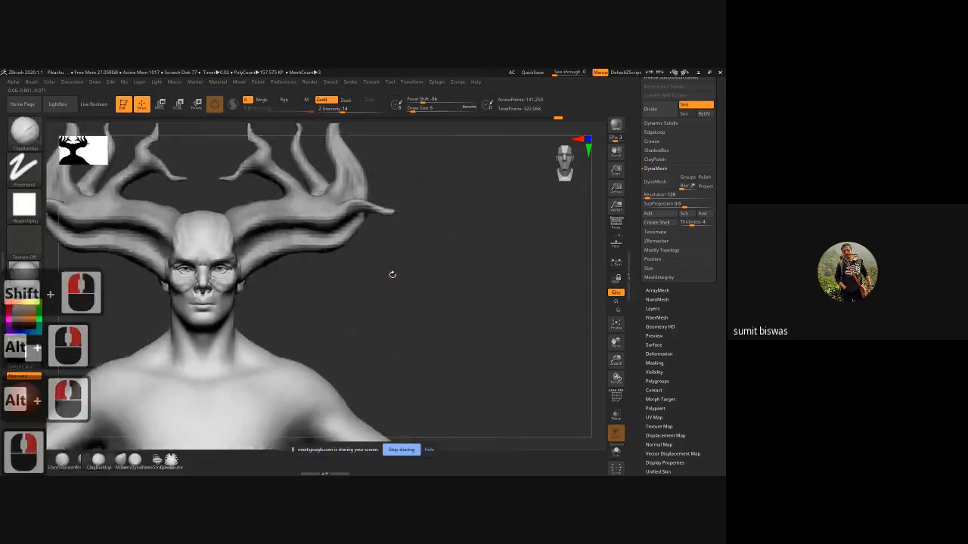
pyautogui.keyDown('alt'); pyautogui.moveTo(390, 275); pyautogui.dragTo(404, 322); pyautogui.keyUp('alt')
pyautogui.moveTo(418, 220); pyautogui.dragTo(368, 229)
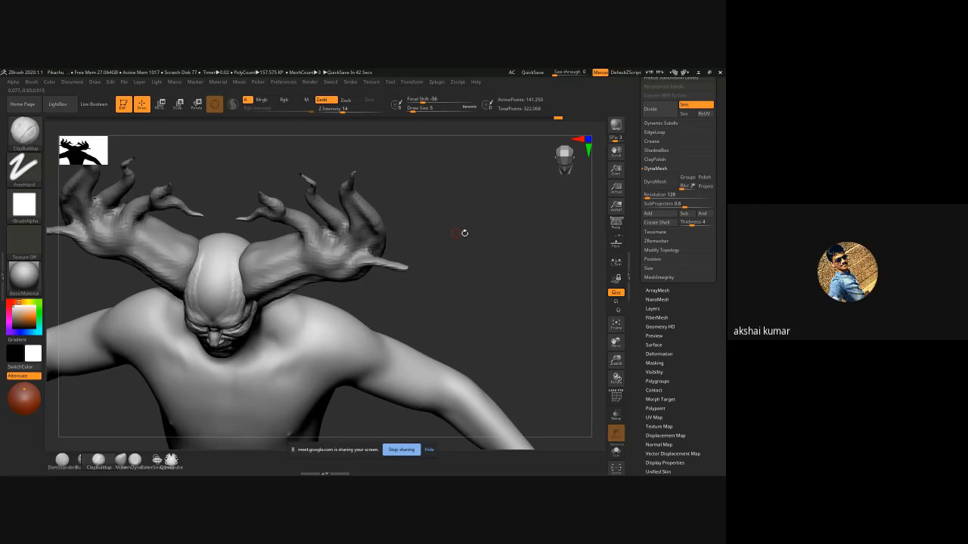
pyautogui.moveTo(465, 233); pyautogui.dragTo(413, 283)
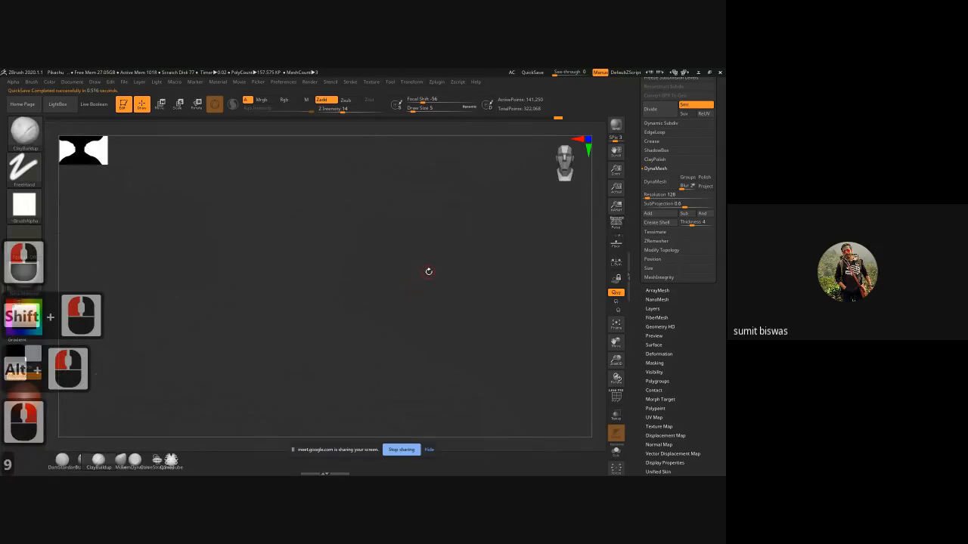
pyautogui.keyDown('alt'); pyautogui.moveTo(415, 264); pyautogui.dragTo(409, 304); pyautogui.keyUp('alt')
pyautogui.keyDown('alt'); pyautogui.click(447, 306); pyautogui.keyUp('alt')
pyautogui.keyDown('shift'); pyautogui.click(425, 300); pyautogui.keyUp('shift')
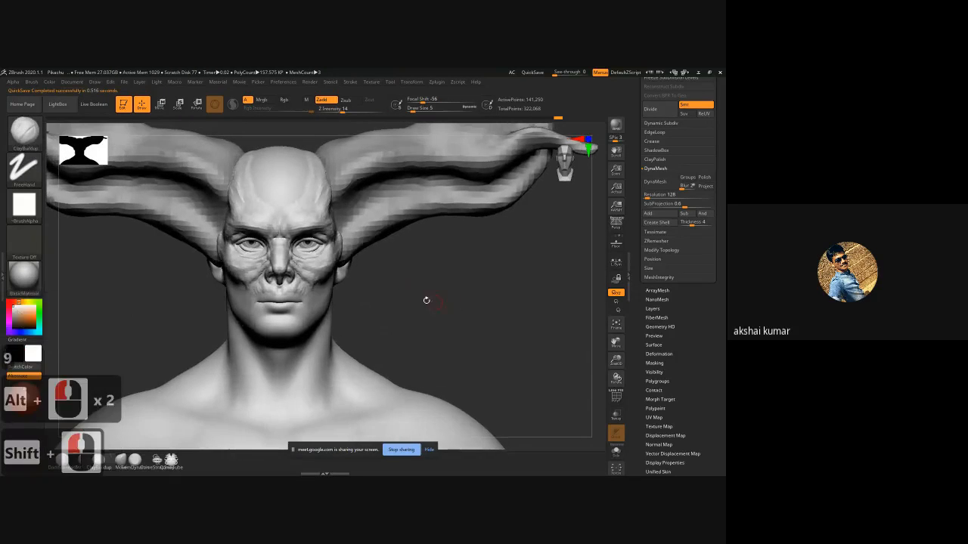
pyautogui.keyDown('ctrl'); pyautogui.moveTo(476, 305); pyautogui.dragTo(425, 290, button='right'); pyautogui.keyUp('ctrl')
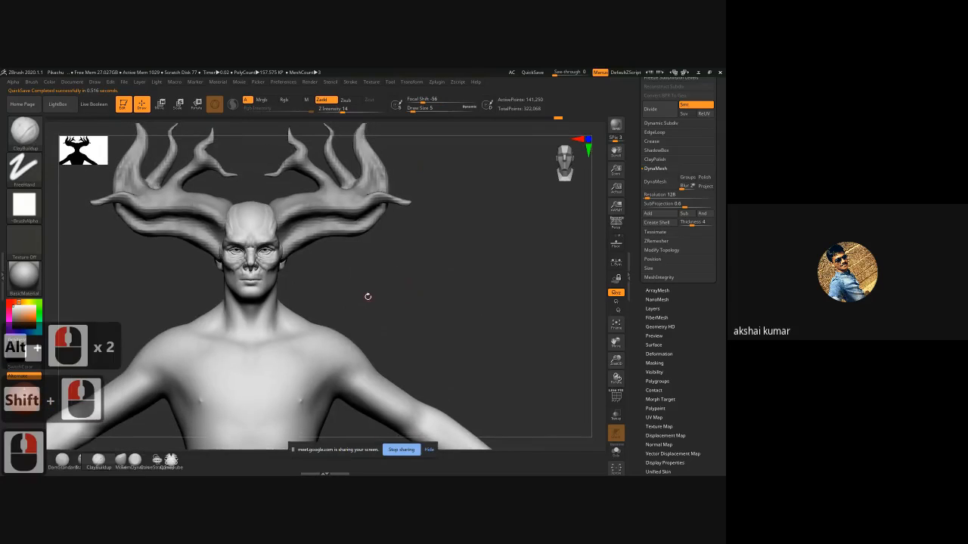
pyautogui.keyDown('alt'); pyautogui.moveTo(368, 295); pyautogui.dragTo(393, 270); pyautogui.keyUp('alt')
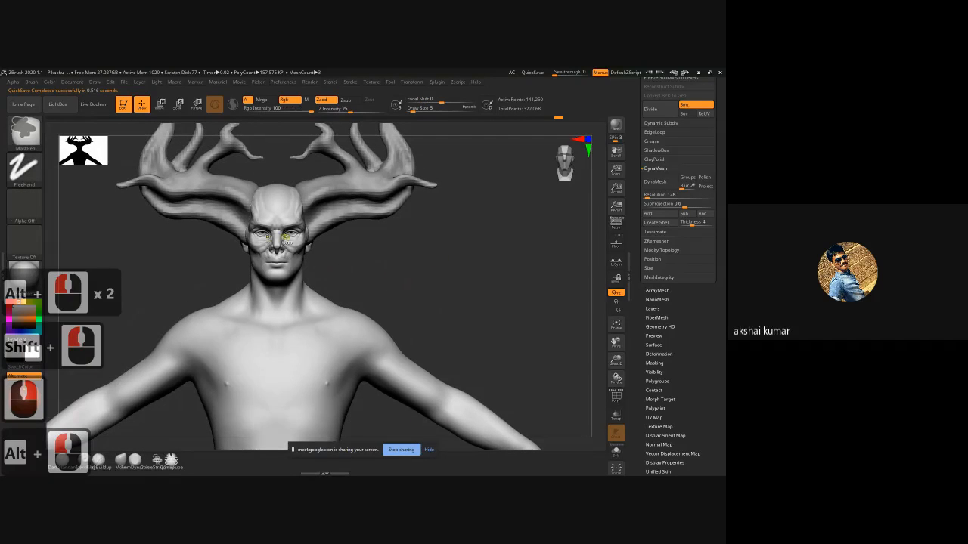
pyautogui.keyDown('ctrl'); pyautogui.moveTo(279, 237); pyautogui.dragTo(416, 309, button='right'); pyautogui.keyUp('ctrl')
pyautogui.keyDown('alt'); pyautogui.moveTo(417, 309); pyautogui.dragTo(423, 321); pyautogui.keyUp('alt')
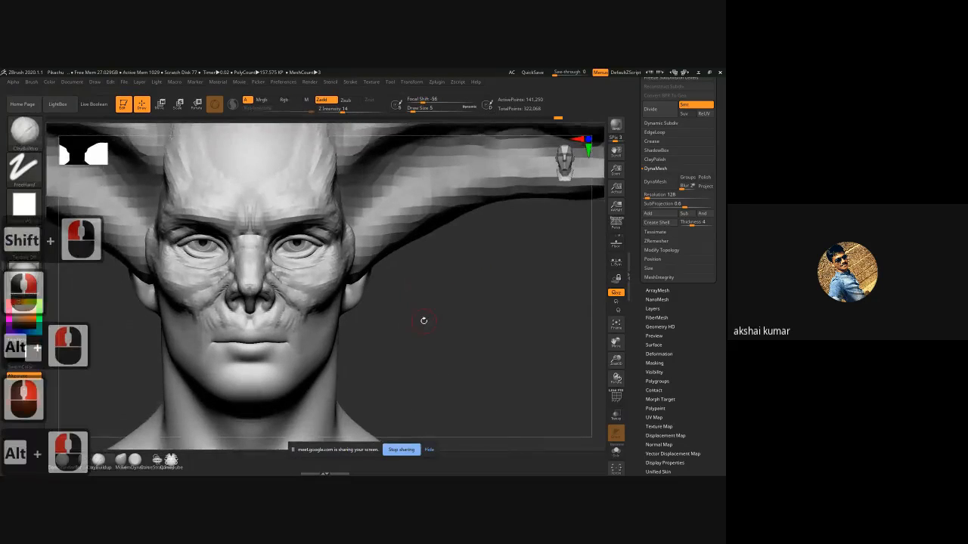
# - Increase the draw size to 14 and build up the temple where it meets the horn base with ClayBuildup strokes
pyautogui.moveTo(493, 360)
pyautogui.mouseDown()
pyautogui.moveTo(400, 361)
pyautogui.moveTo(358, 261)
pyautogui.mouseUp()
pyautogui.press(']')
pyautogui.press(']')
pyautogui.press(']')
pyautogui.press(']')
pyautogui.press(']')
pyautogui.press(']')
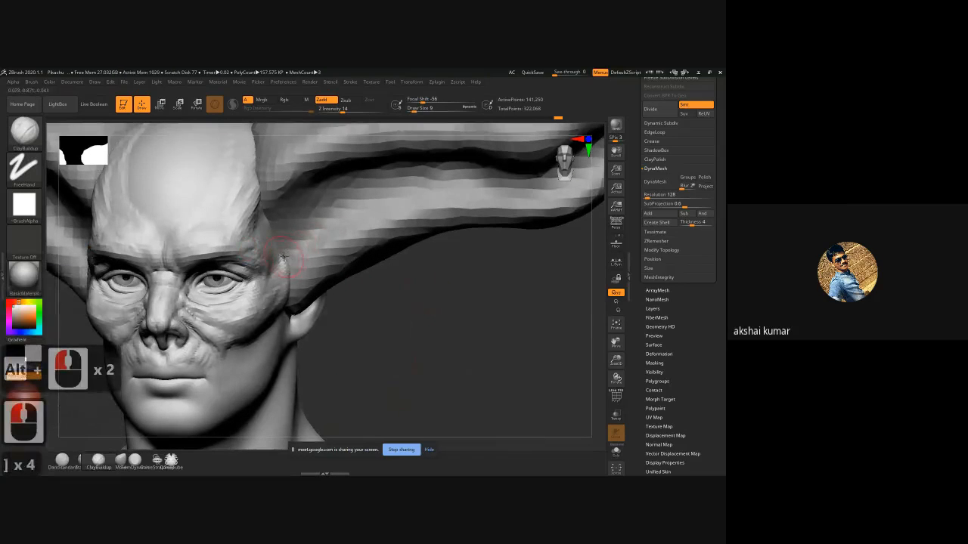
pyautogui.moveTo(276, 266)
pyautogui.mouseDown()
pyautogui.moveTo(274, 280)
pyautogui.moveTo(283, 267)
pyautogui.mouseUp()
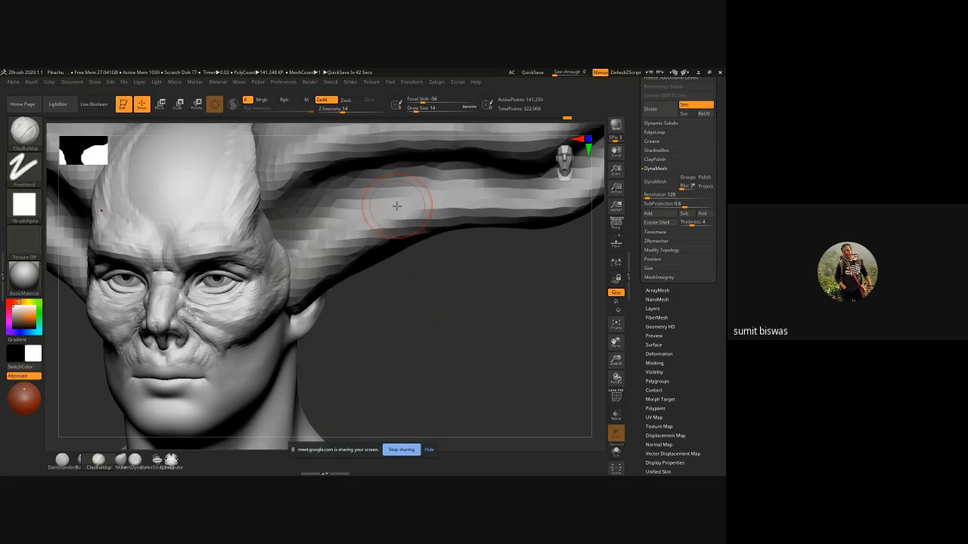
# - Build up the forehead with broad ClayBuildup strokes, raising the draw size to 26 for the vertical strokes down its center
pyautogui.moveTo(403, 341)
pyautogui.keyDown('ctrl'); pyautogui.mouseDown(button='right')
pyautogui.moveTo(341, 317)
pyautogui.moveTo(373, 325)
pyautogui.mouseUp(button='right'); pyautogui.keyUp('ctrl')
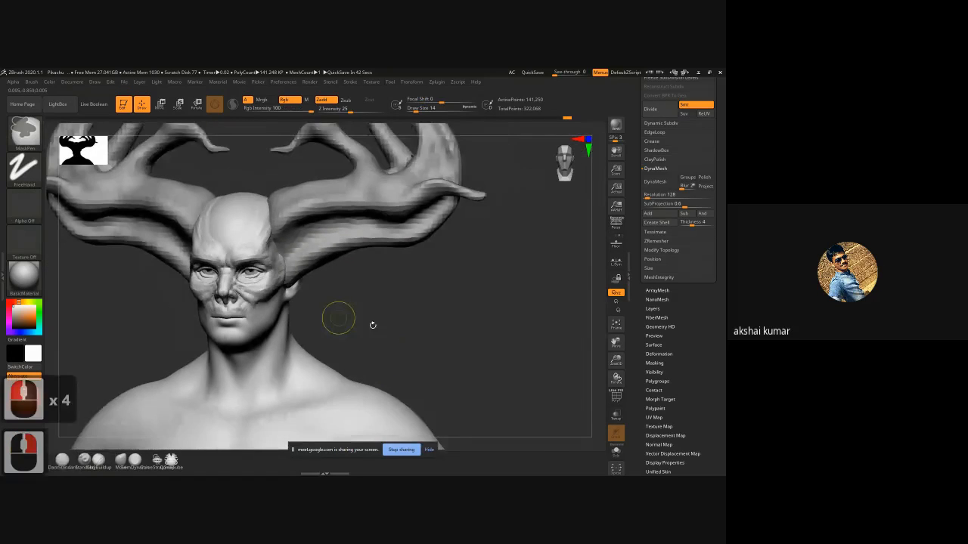
pyautogui.moveTo(372, 325)
pyautogui.keyDown('alt'); pyautogui.mouseDown()
pyautogui.moveTo(352, 311)
pyautogui.moveTo(379, 328)
pyautogui.mouseUp(); pyautogui.keyUp('alt')
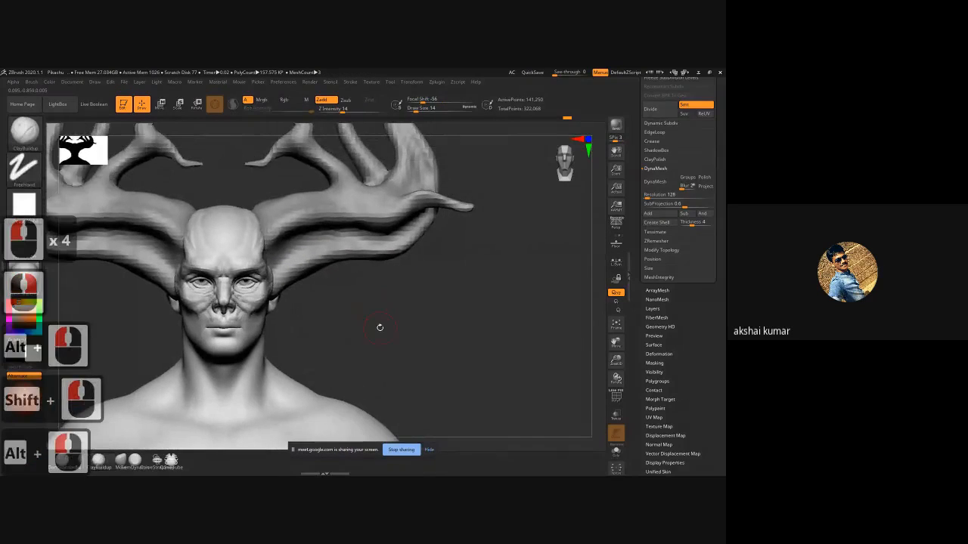
pyautogui.moveTo(473, 319); pyautogui.dragTo(240, 255)
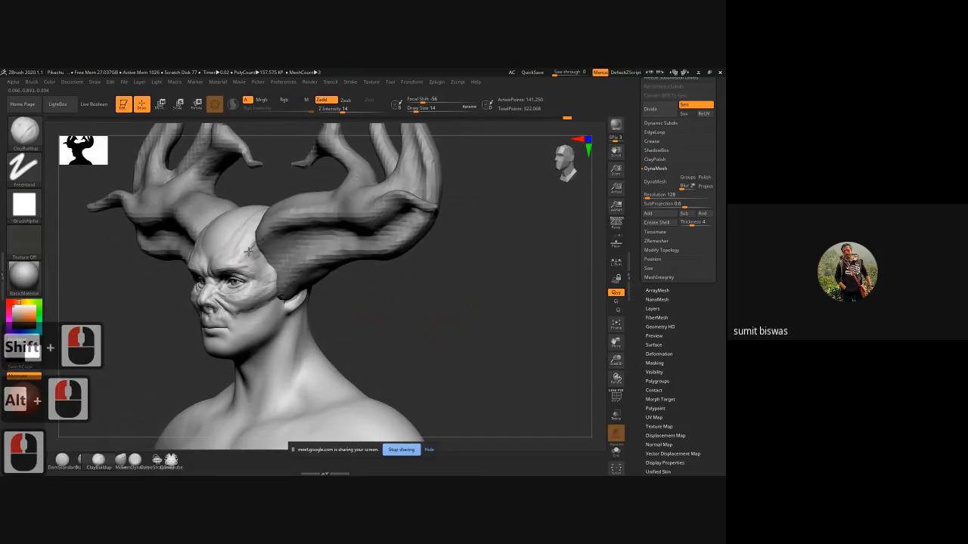
pyautogui.moveTo(250, 250); pyautogui.dragTo(226, 263)
pyautogui.moveTo(395, 313); pyautogui.dragTo(426, 336)
pyautogui.press(']')
pyautogui.press(']')
pyautogui.press(']')
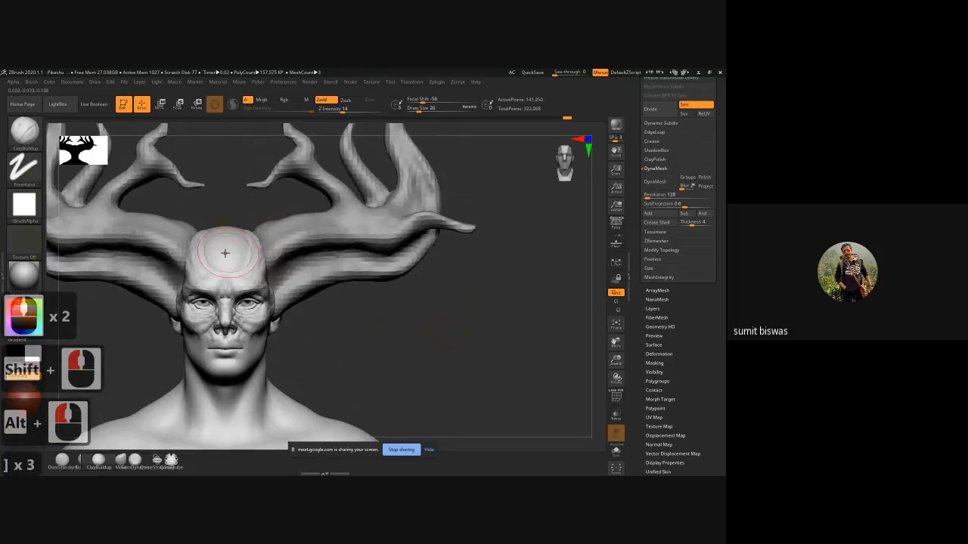
pyautogui.moveTo(223, 251); pyautogui.dragTo(224, 280)
pyautogui.moveTo(224, 257); pyautogui.dragTo(226, 287)
# - Increase the draw size to 46 and build up the crown of the head between the horns with ClayBuildup strokes
pyautogui.keyDown('alt'); pyautogui.moveTo(411, 307); pyautogui.dragTo(411, 324); pyautogui.keyUp('alt')
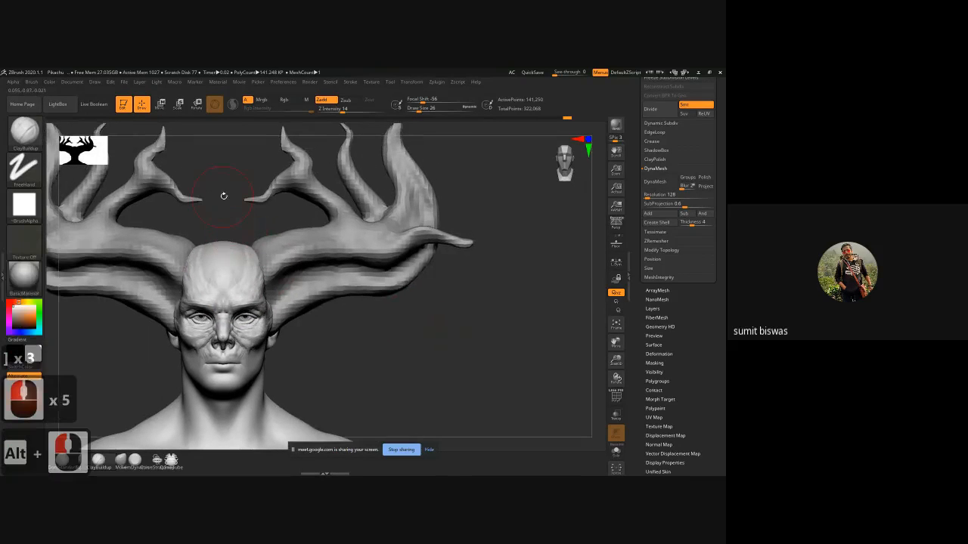
pyautogui.keyDown('alt'); pyautogui.moveTo(225, 197); pyautogui.dragTo(225, 217); pyautogui.keyUp('alt')
pyautogui.press(']')
pyautogui.press(']')
pyautogui.press(']')
pyautogui.press(']')
pyautogui.press(']')
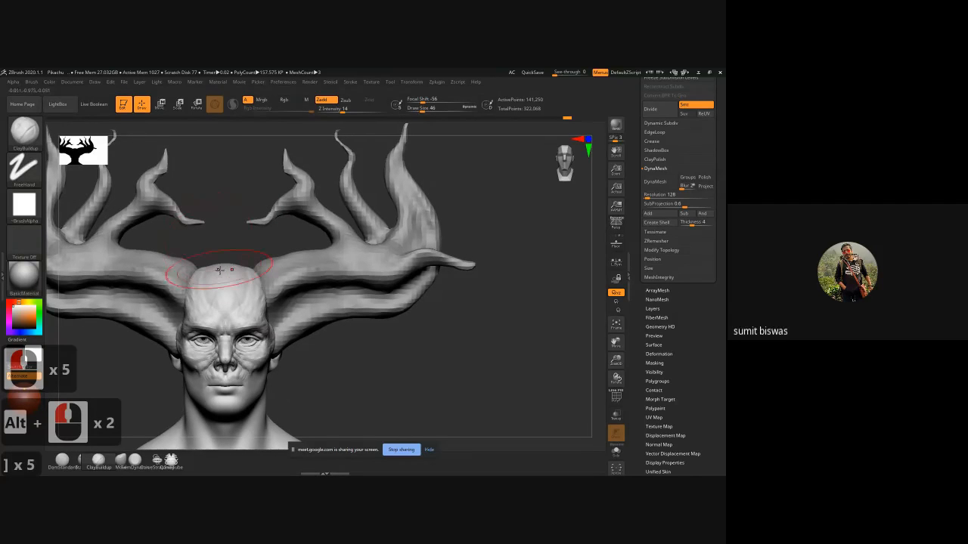
pyautogui.click(224, 266)
pyautogui.moveTo(224, 264)
pyautogui.mouseDown()
pyautogui.moveTo(217, 273)
pyautogui.moveTo(224, 243)
pyautogui.moveTo(217, 281)
pyautogui.moveTo(267, 227)
pyautogui.mouseUp()
pyautogui.click(225, 244)
pyautogui.click(219, 254)
pyautogui.click(216, 279)
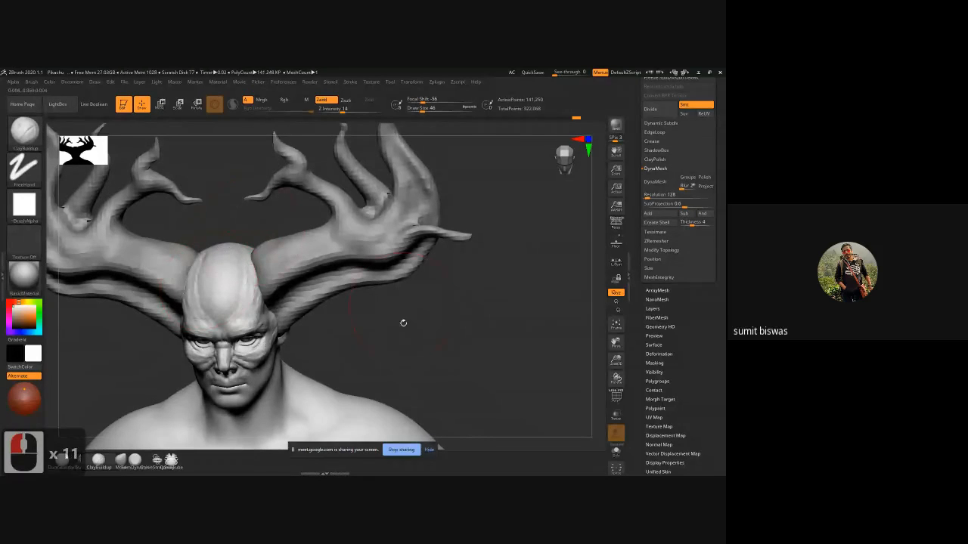
pyautogui.moveTo(403, 323)
pyautogui.mouseDown()
pyautogui.moveTo(389, 381)
pyautogui.moveTo(373, 335)
pyautogui.mouseUp()
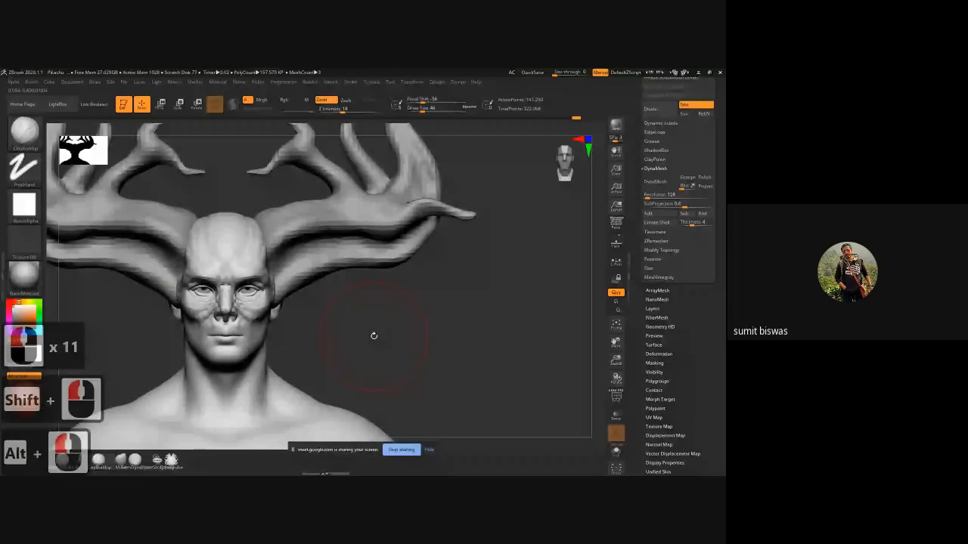
# - Reduce the draw size to 9 and start building up the middle of the chin with ClayBuildup strokes
pyautogui.keyDown('alt'); pyautogui.moveTo(369, 350); pyautogui.dragTo(446, 305); pyautogui.keyUp('alt')
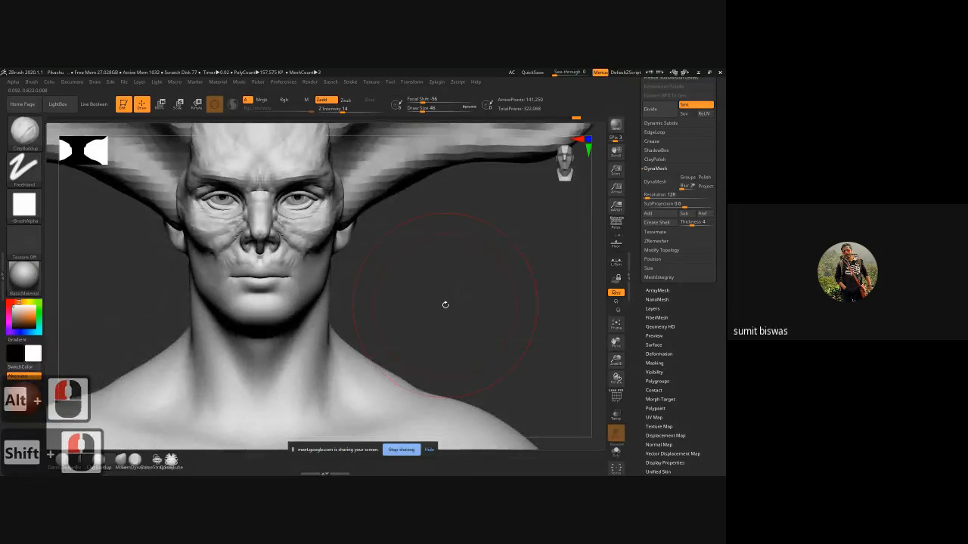
pyautogui.keyDown('ctrl'); pyautogui.moveTo(326, 302); pyautogui.dragTo(317, 307, button='right'); pyautogui.keyUp('ctrl')
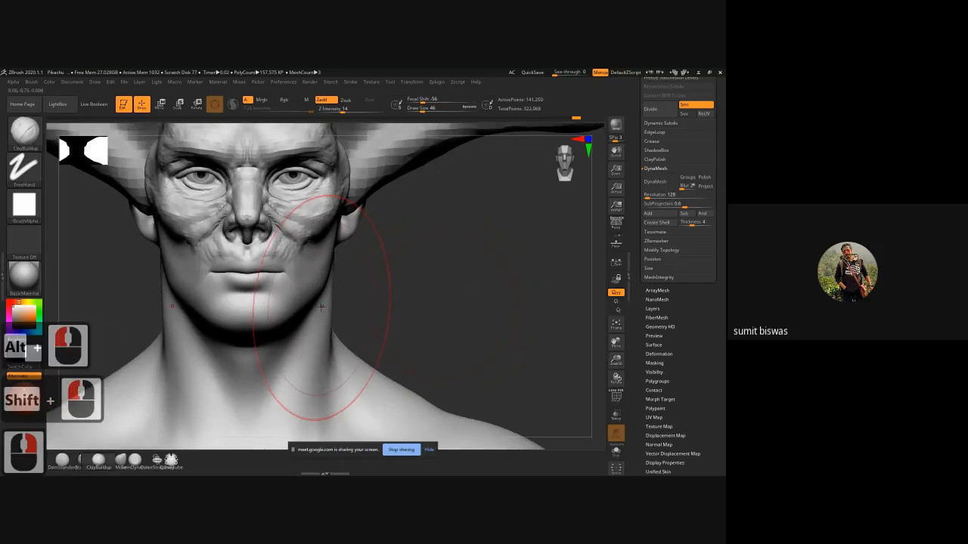
pyautogui.keyDown('ctrl'); pyautogui.moveTo(240, 284); pyautogui.dragTo(245, 299, button='right'); pyautogui.keyUp('ctrl')
pyautogui.press('[')
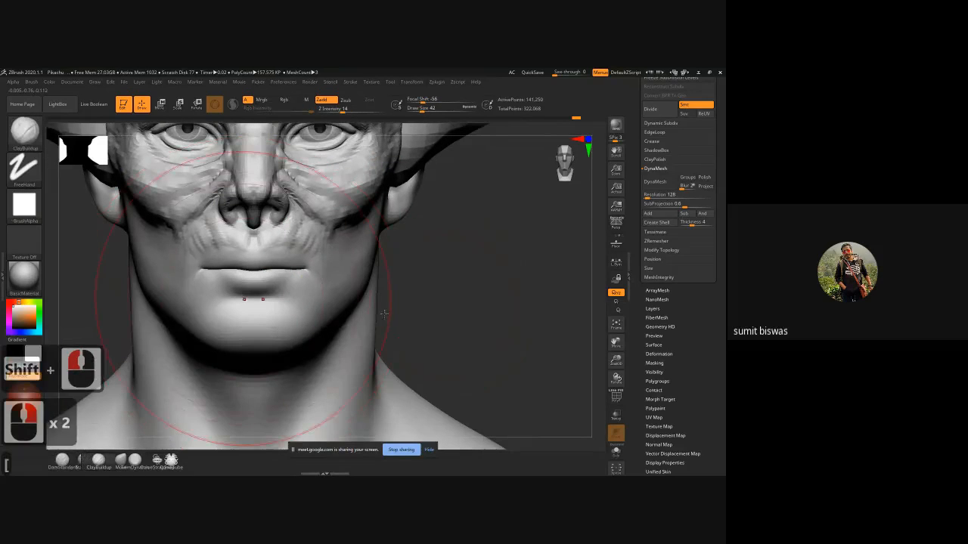
pyautogui.press('[')
pyautogui.press('[')
pyautogui.press('[')
pyautogui.press('[')
pyautogui.press('[')
pyautogui.press('[')
pyautogui.press('[')
pyautogui.press('[')
pyautogui.press('[')
pyautogui.press('[')
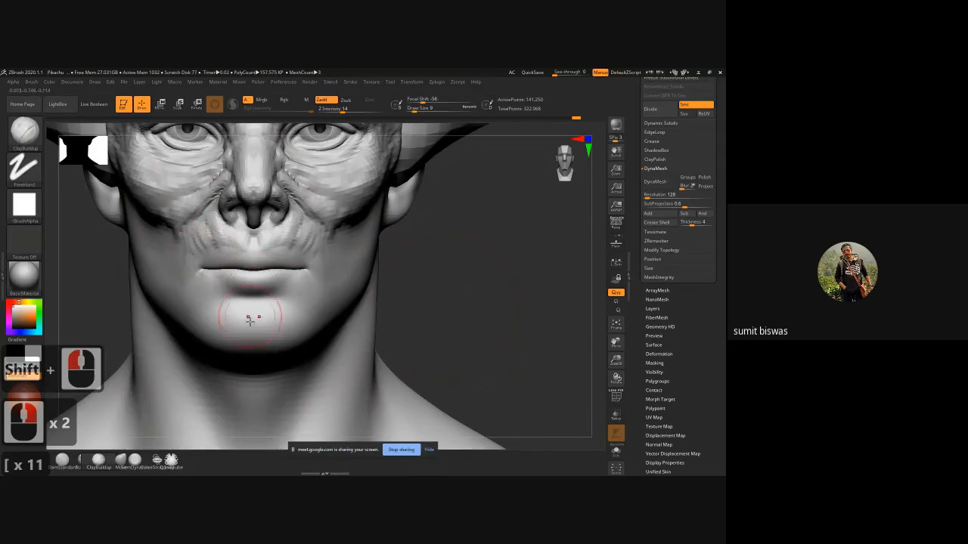
pyautogui.press(']')
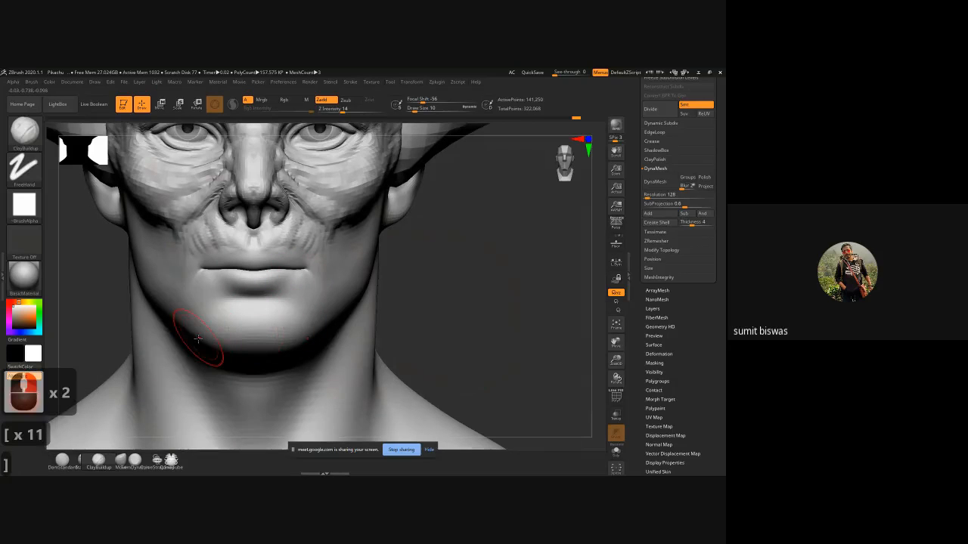
pyautogui.press(']')
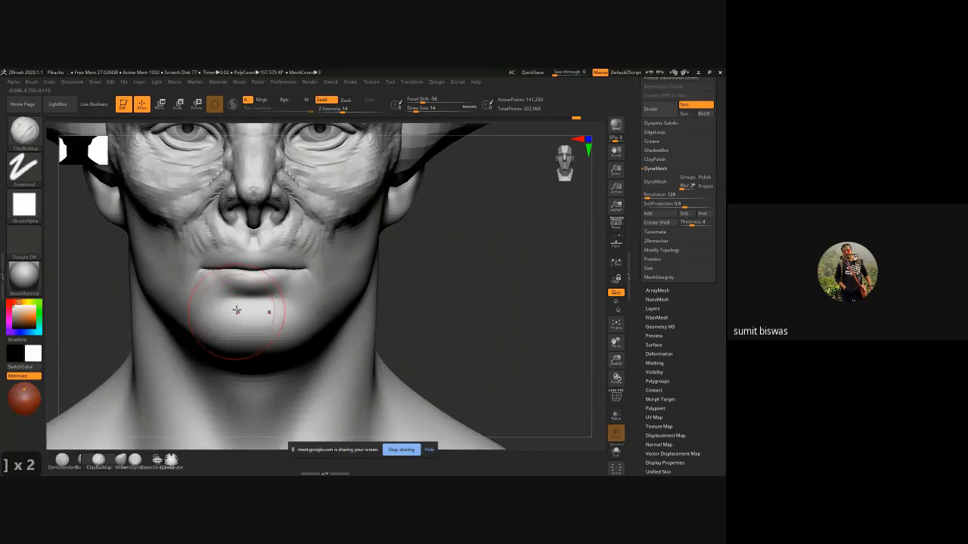
pyautogui.press('[')
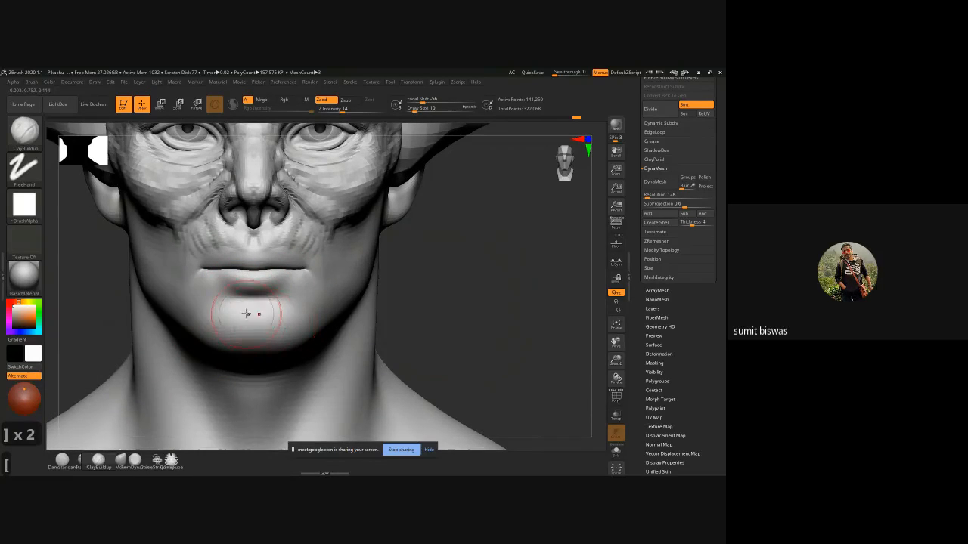
pyautogui.press('[')
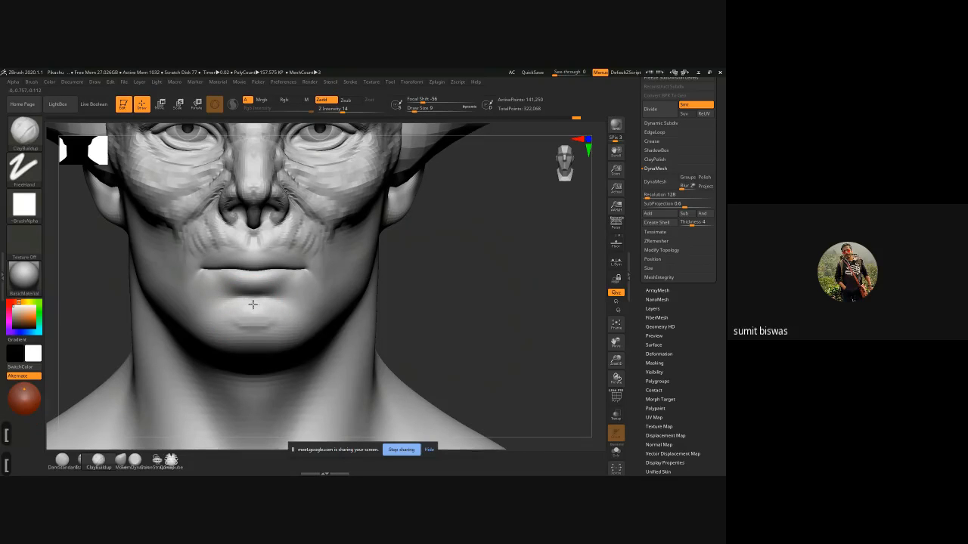
pyautogui.moveTo(252, 304)
pyautogui.mouseDown()
pyautogui.moveTo(224, 323)
pyautogui.moveTo(235, 318)
pyautogui.moveTo(256, 335)
pyautogui.mouseUp()
pyautogui.moveTo(483, 328); pyautogui.dragTo(475, 321)
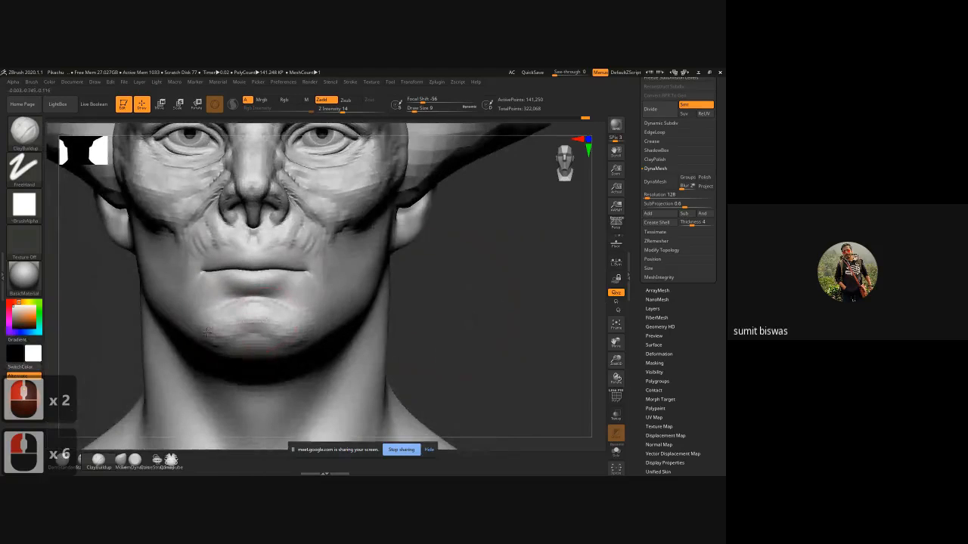
# - Extend the chin's ClayBuildup strokes outward toward both sides of the jaw
pyautogui.moveTo(230, 325)
pyautogui.mouseDown()
pyautogui.moveTo(245, 333)
pyautogui.moveTo(205, 340)
pyautogui.moveTo(224, 336)
pyautogui.moveTo(194, 329)
pyautogui.moveTo(223, 319)
pyautogui.moveTo(195, 330)
pyautogui.moveTo(204, 342)
pyautogui.mouseUp()
pyautogui.moveTo(236, 332)
pyautogui.mouseDown()
pyautogui.moveTo(212, 339)
pyautogui.moveTo(234, 328)
pyautogui.moveTo(206, 330)
pyautogui.mouseUp()
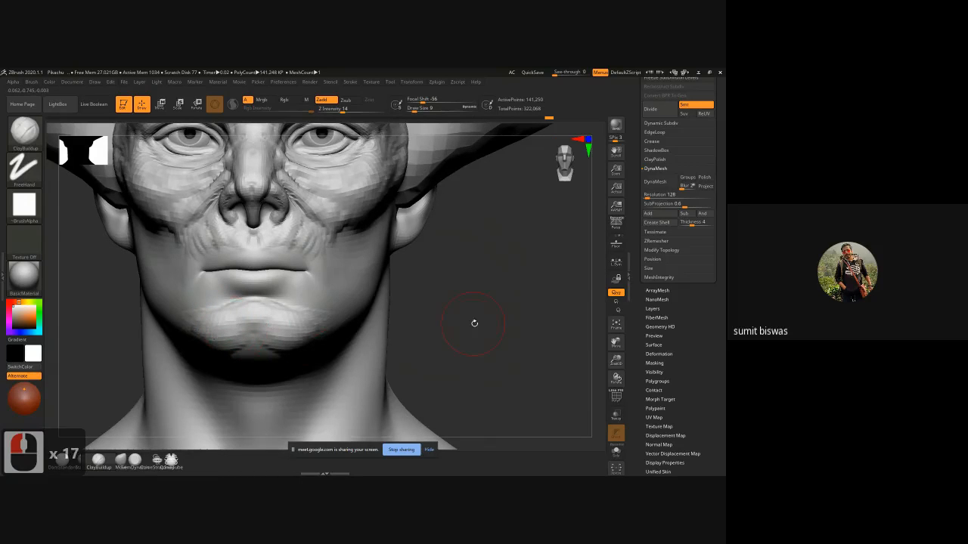
pyautogui.moveTo(474, 324); pyautogui.dragTo(404, 320)
pyautogui.moveTo(311, 312); pyautogui.dragTo(305, 332)
pyautogui.moveTo(305, 327); pyautogui.dragTo(322, 333)
pyautogui.moveTo(299, 323); pyautogui.dragTo(324, 324)
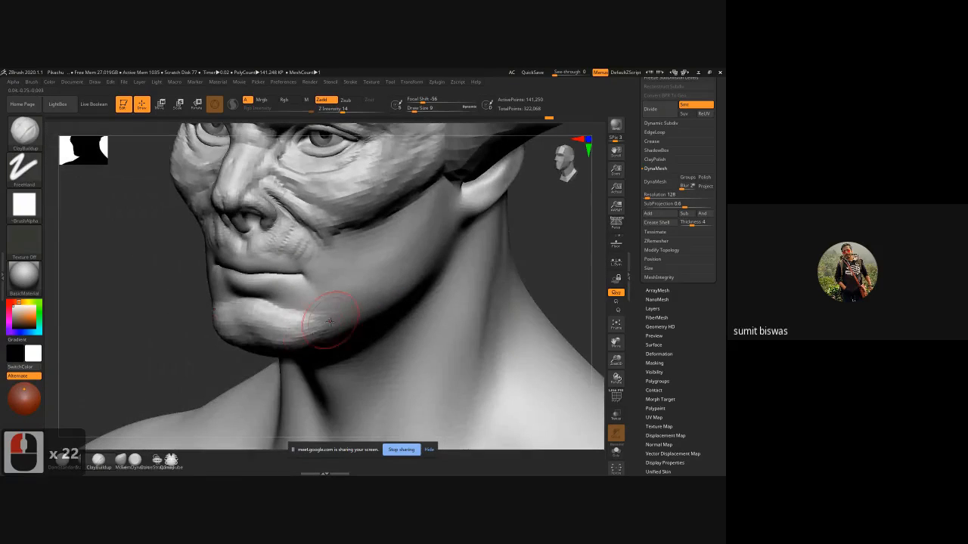
pyautogui.keyDown('shift'); pyautogui.moveTo(151, 353); pyautogui.dragTo(486, 322); pyautogui.keyUp('shift')
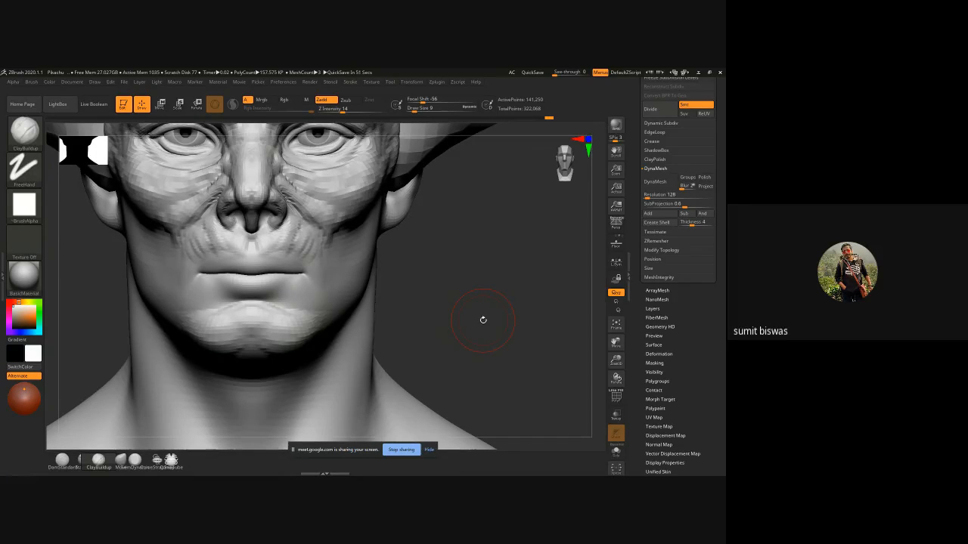
# - Thicken the chin's lower edge and its transition into the jaw with more ClayBuildup strokes
pyautogui.moveTo(223, 323)
pyautogui.mouseDown()
pyautogui.moveTo(229, 311)
pyautogui.moveTo(231, 340)
pyautogui.mouseUp()
pyautogui.moveTo(436, 328)
pyautogui.mouseDown()
pyautogui.moveTo(324, 335)
pyautogui.moveTo(294, 353)
pyautogui.moveTo(314, 349)
pyautogui.moveTo(296, 344)
pyautogui.mouseUp()
pyautogui.moveTo(257, 333)
pyautogui.mouseDown()
pyautogui.moveTo(304, 340)
pyautogui.moveTo(332, 328)
pyautogui.mouseUp()
pyautogui.moveTo(309, 344); pyautogui.dragTo(336, 338)
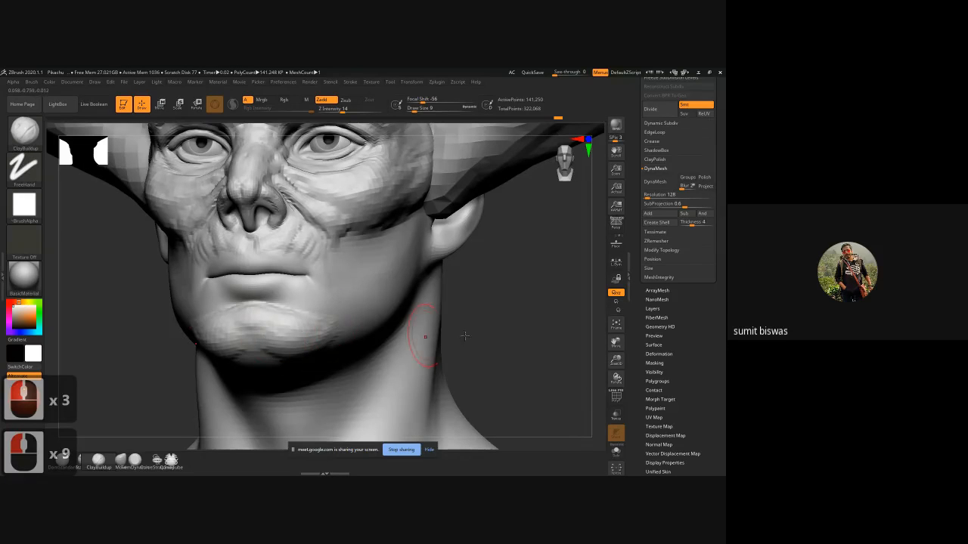
pyautogui.keyDown('shift'); pyautogui.moveTo(486, 320); pyautogui.dragTo(487, 329); pyautogui.keyUp('shift')
# - Add ClayBuildup strokes running from the sides of the chin up toward the mouth corners
pyautogui.moveTo(216, 320)
pyautogui.mouseDown()
pyautogui.moveTo(213, 291)
pyautogui.moveTo(191, 311)
pyautogui.mouseUp()
pyautogui.moveTo(203, 293); pyautogui.dragTo(194, 316)
pyautogui.moveTo(206, 297)
pyautogui.mouseDown()
pyautogui.moveTo(198, 316)
pyautogui.moveTo(217, 295)
pyautogui.moveTo(184, 321)
pyautogui.moveTo(222, 301)
pyautogui.moveTo(181, 320)
pyautogui.mouseUp()
pyautogui.click(182, 320)
pyautogui.keyDown('alt'); pyautogui.moveTo(454, 326); pyautogui.dragTo(449, 336); pyautogui.keyUp('alt')
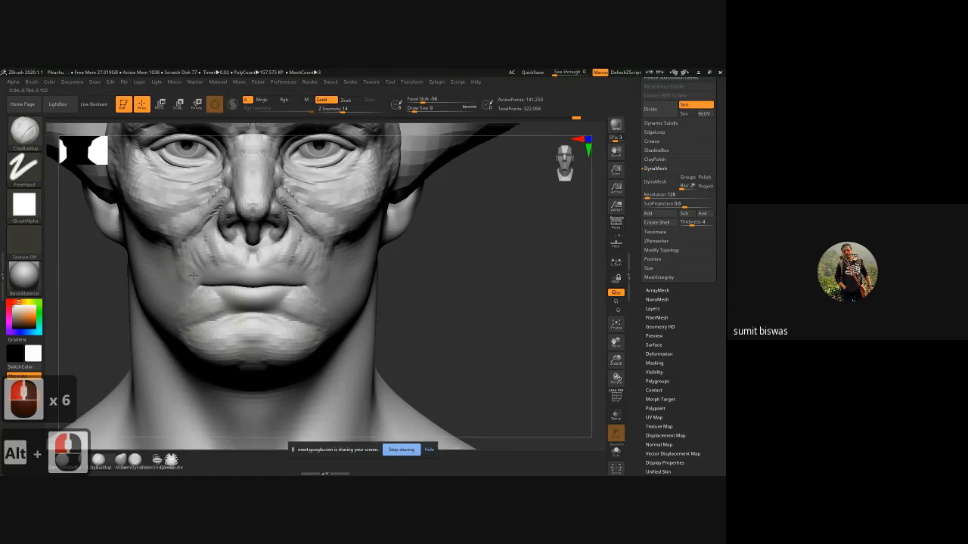
# - Build up the lower cheeks beside the mouth with ClayBuildup strokes and quick-save the project
pyautogui.moveTo(176, 280); pyautogui.dragTo(172, 301)
pyautogui.click(176, 271)
pyautogui.moveTo(172, 292); pyautogui.dragTo(171, 305)
pyautogui.moveTo(171, 298)
pyautogui.mouseDown()
pyautogui.moveTo(178, 323)
pyautogui.moveTo(209, 319)
pyautogui.moveTo(184, 330)
pyautogui.moveTo(192, 345)
pyautogui.mouseUp()
pyautogui.moveTo(431, 304)
pyautogui.mouseDown()
pyautogui.moveTo(464, 324)
pyautogui.moveTo(462, 293)
pyautogui.moveTo(374, 276)
pyautogui.moveTo(394, 273)
pyautogui.mouseUp()
pyautogui.moveTo(429, 257)
pyautogui.mouseDown()
pyautogui.moveTo(404, 252)
pyautogui.moveTo(409, 237)
pyautogui.moveTo(376, 254)
pyautogui.moveTo(393, 244)
pyautogui.moveTo(402, 302)
pyautogui.moveTo(393, 285)
pyautogui.moveTo(404, 278)
pyautogui.moveTo(385, 293)
pyautogui.mouseUp()
pyautogui.click(403, 306)
pyautogui.keyDown('shift'); pyautogui.moveTo(146, 362); pyautogui.dragTo(160, 352); pyautogui.keyUp('shift')
pyautogui.press('9')
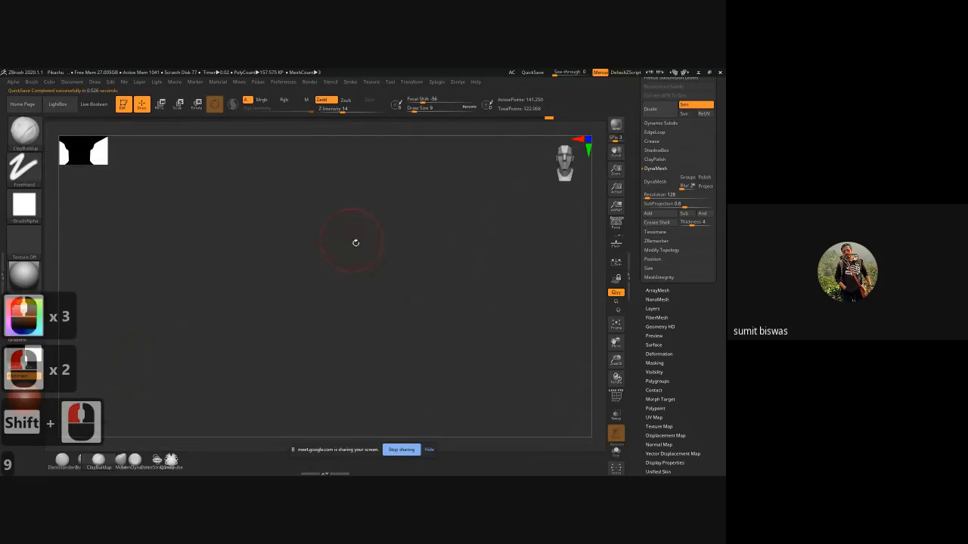
# - Switch to the DamStandard brush at draw size 4 and carve the upper lip's contour from the cupid's bow toward the mouth corners
pyautogui.moveTo(462, 346)
pyautogui.keyDown('ctrl'); pyautogui.mouseDown(button='right')
pyautogui.moveTo(424, 327)
pyautogui.moveTo(455, 319)
pyautogui.mouseUp(button='right'); pyautogui.keyUp('ctrl')
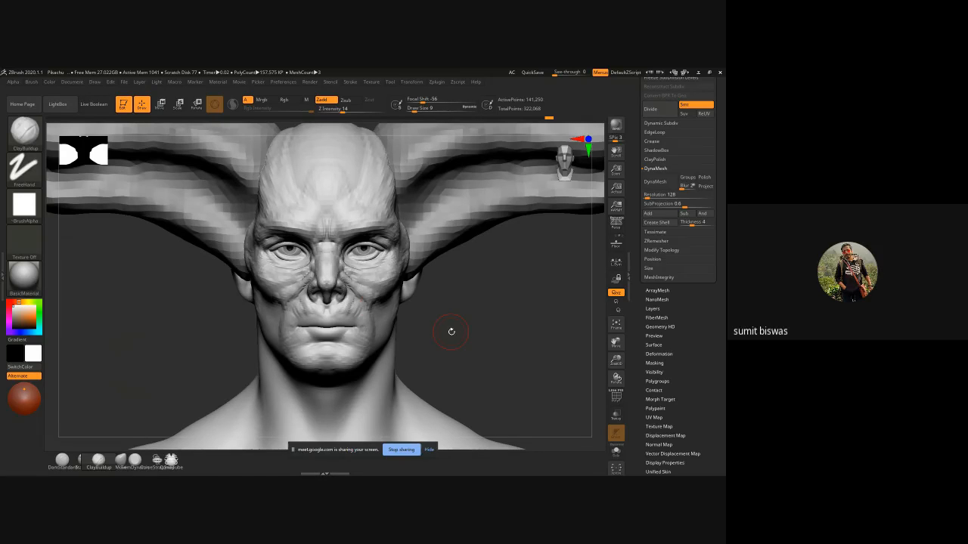
pyautogui.moveTo(508, 332); pyautogui.dragTo(440, 339)
pyautogui.keyDown('ctrl'); pyautogui.moveTo(400, 298); pyautogui.dragTo(484, 333, button='right'); pyautogui.keyUp('ctrl')
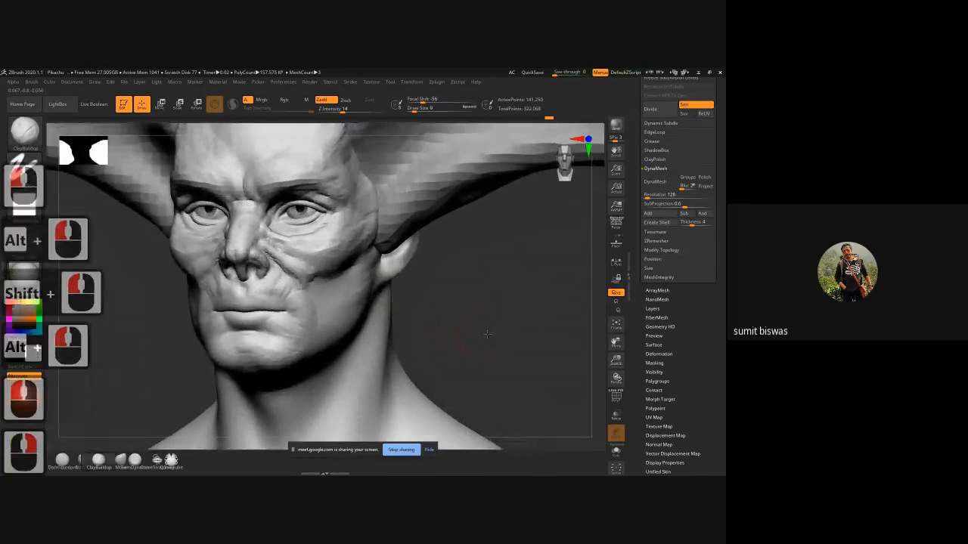
pyautogui.keyDown('shift'); pyautogui.moveTo(488, 334); pyautogui.dragTo(474, 334); pyautogui.keyUp('shift')
pyautogui.keyDown('ctrl'); pyautogui.moveTo(310, 321); pyautogui.dragTo(333, 341, button='right'); pyautogui.keyUp('ctrl')
pyautogui.press('b')
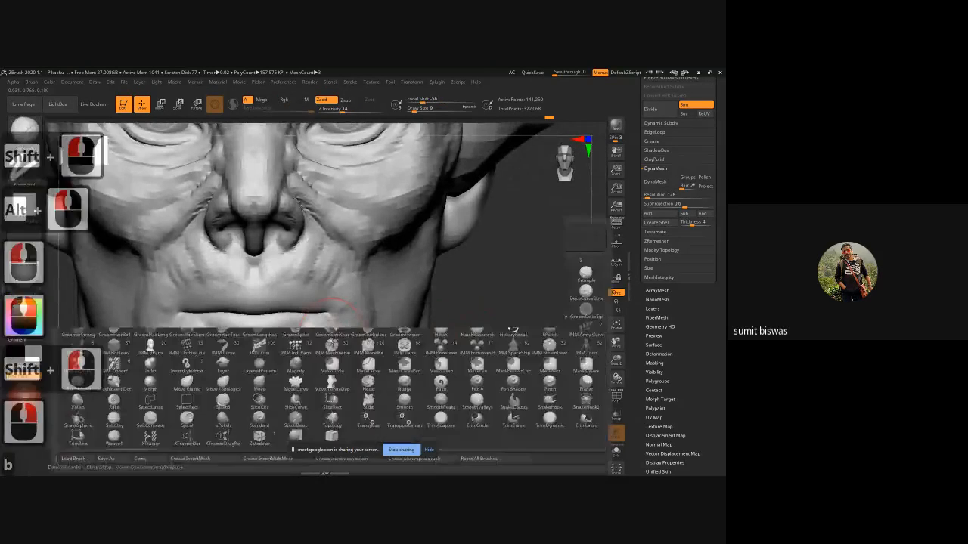
pyautogui.press('d')
pyautogui.press('s')
pyautogui.press('[')
pyautogui.press('[')
pyautogui.press('[')
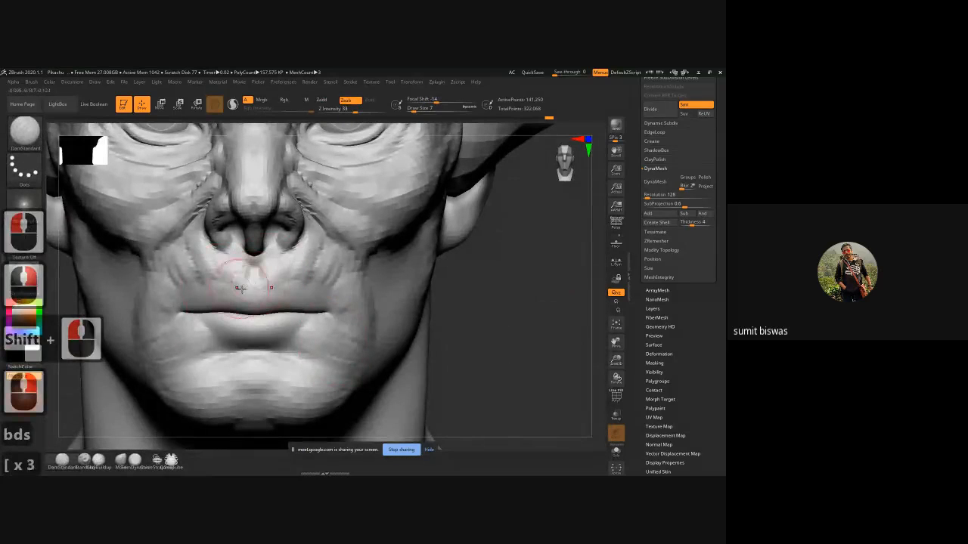
pyautogui.press('[')
pyautogui.press('[')
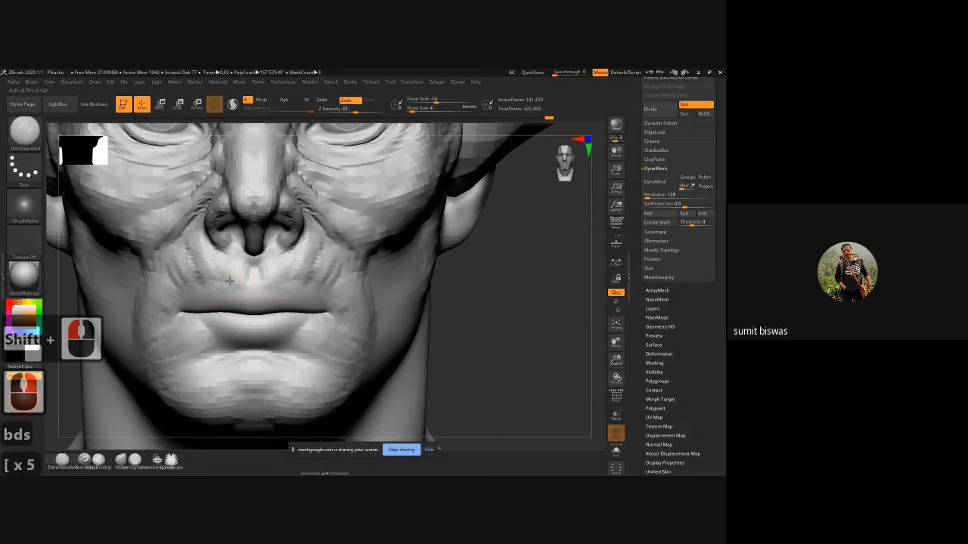
pyautogui.moveTo(229, 280); pyautogui.dragTo(238, 284)
pyautogui.moveTo(226, 287)
pyautogui.mouseDown()
pyautogui.moveTo(247, 284)
pyautogui.moveTo(224, 278)
pyautogui.moveTo(186, 307)
pyautogui.moveTo(195, 302)
pyautogui.mouseUp()
pyautogui.moveTo(195, 301)
pyautogui.mouseDown()
pyautogui.moveTo(186, 306)
pyautogui.moveTo(216, 293)
pyautogui.mouseUp()
pyautogui.moveTo(215, 293)
pyautogui.mouseDown()
pyautogui.moveTo(243, 286)
pyautogui.moveTo(189, 305)
pyautogui.mouseUp()
pyautogui.moveTo(189, 305); pyautogui.dragTo(247, 287)
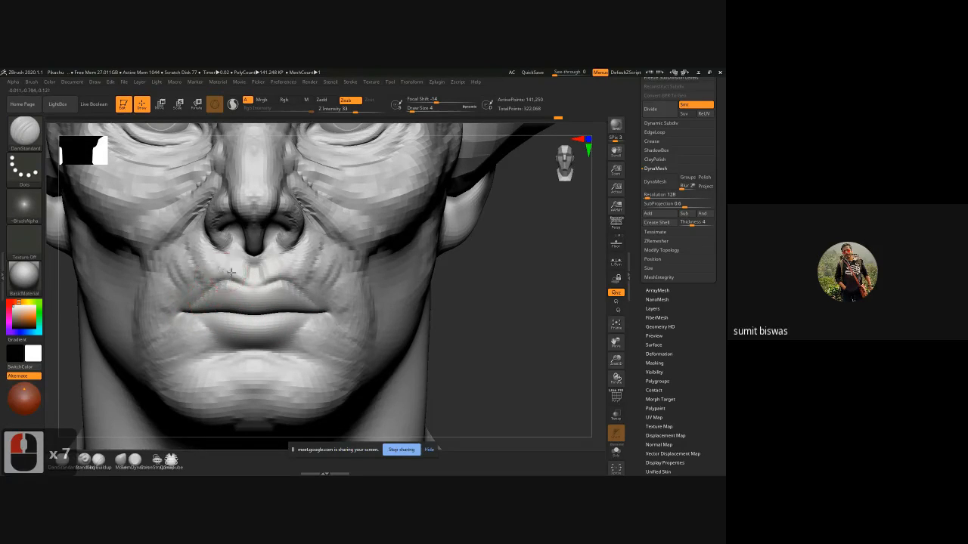
# - Sharpen the upper lip's border out to the mouth corners and raise the philtrum with inverted DamStandard strokes
pyautogui.moveTo(250, 283)
pyautogui.keyDown('alt'); pyautogui.mouseDown()
pyautogui.moveTo(225, 281)
pyautogui.moveTo(246, 284)
pyautogui.moveTo(198, 299)
pyautogui.moveTo(230, 275)
pyautogui.moveTo(205, 285)
pyautogui.mouseUp(); pyautogui.keyUp('alt')
pyautogui.keyDown('alt'); pyautogui.moveTo(199, 286); pyautogui.dragTo(207, 295); pyautogui.keyUp('alt')
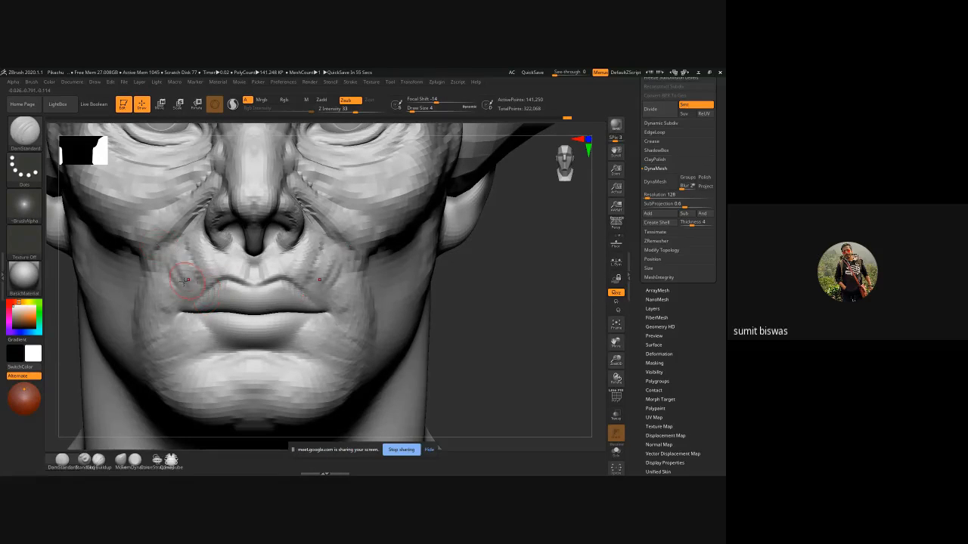
pyautogui.click(231, 277)
pyautogui.moveTo(233, 277)
pyautogui.mouseDown()
pyautogui.moveTo(223, 273)
pyautogui.moveTo(235, 279)
pyautogui.moveTo(215, 292)
pyautogui.mouseUp()
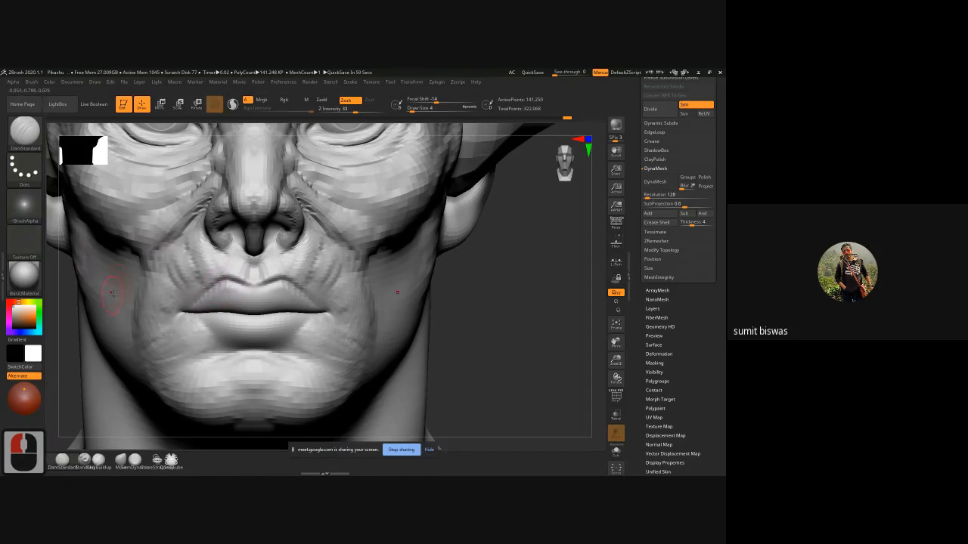
pyautogui.moveTo(227, 273)
pyautogui.keyDown('alt'); pyautogui.mouseDown()
pyautogui.moveTo(190, 295)
pyautogui.moveTo(215, 287)
pyautogui.mouseUp(); pyautogui.keyUp('alt')
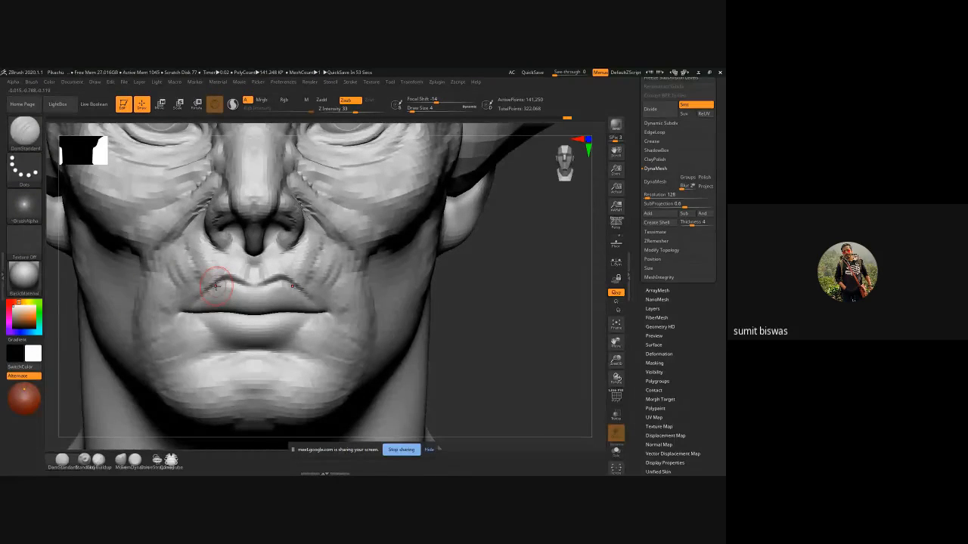
pyautogui.moveTo(237, 280)
pyautogui.keyDown('alt'); pyautogui.mouseDown()
pyautogui.moveTo(225, 274)
pyautogui.moveTo(181, 306)
pyautogui.mouseUp(); pyautogui.keyUp('alt')
pyautogui.moveTo(186, 302)
pyautogui.keyDown('alt'); pyautogui.mouseDown()
pyautogui.moveTo(169, 310)
pyautogui.moveTo(184, 313)
pyautogui.moveTo(169, 306)
pyautogui.moveTo(185, 301)
pyautogui.mouseUp(); pyautogui.keyUp('alt')
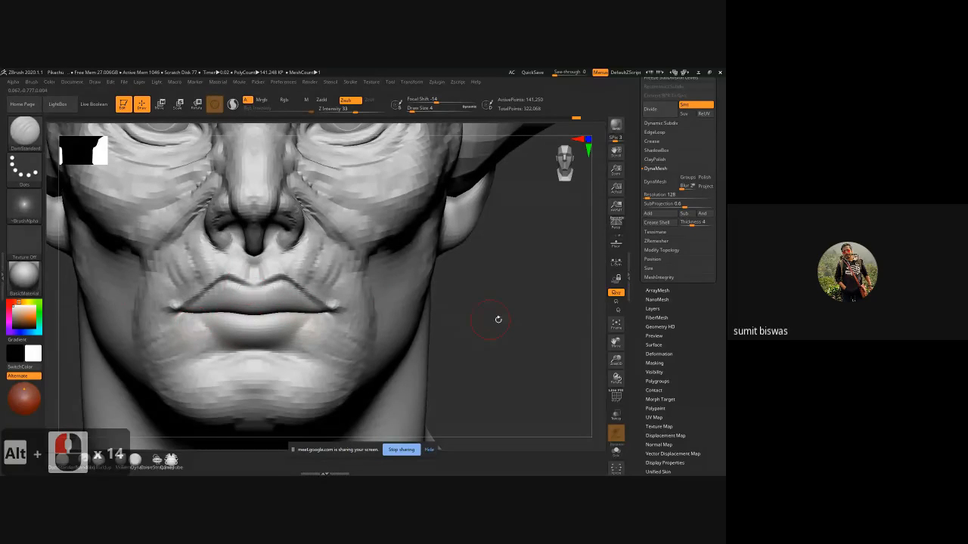
pyautogui.moveTo(497, 318); pyautogui.dragTo(469, 319)
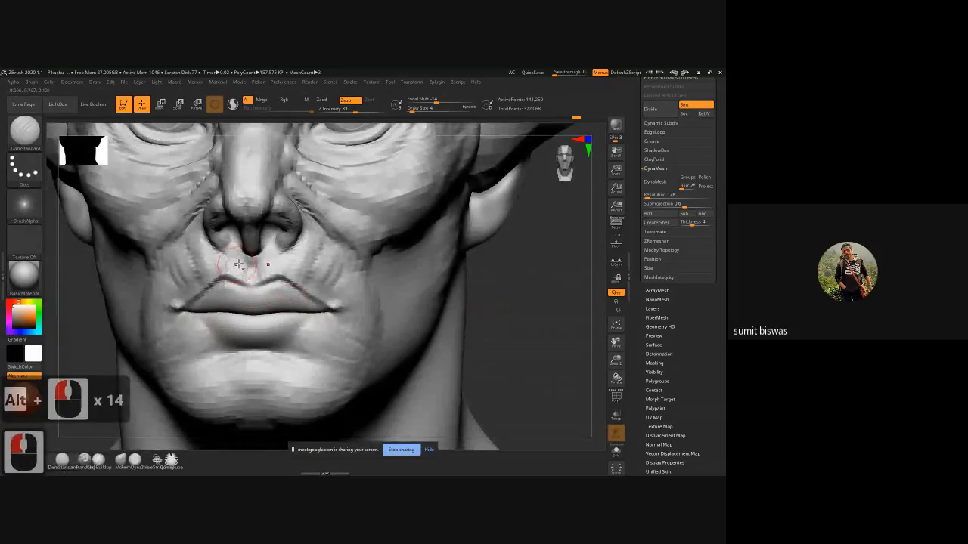
pyautogui.keyDown('alt'); pyautogui.moveTo(221, 255); pyautogui.dragTo(250, 285); pyautogui.keyUp('alt')
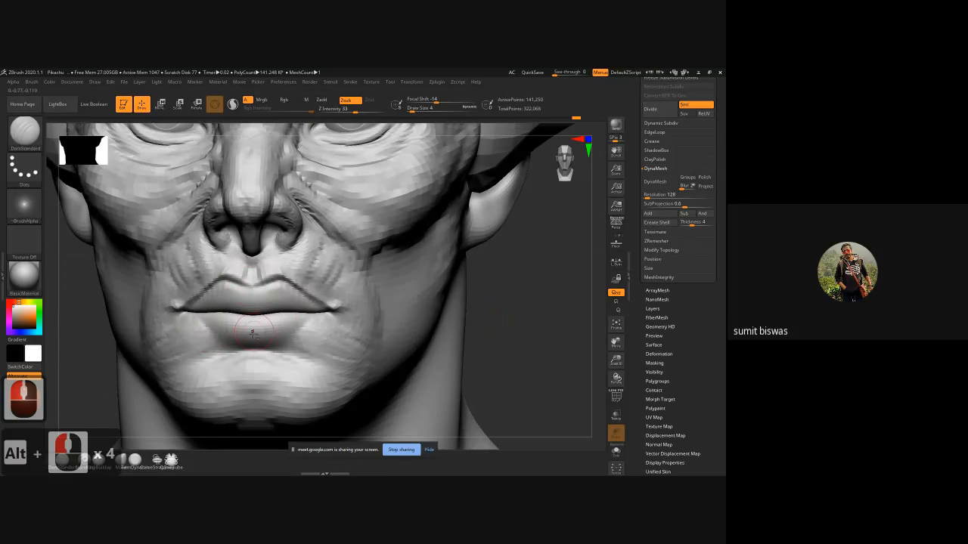
# - Define the lower lip's edge on both sides with inverted DamStandard strokes
pyautogui.keyDown('alt'); pyautogui.moveTo(199, 327); pyautogui.dragTo(186, 321); pyautogui.keyUp('alt')
pyautogui.keyDown('alt'); pyautogui.moveTo(194, 325); pyautogui.dragTo(183, 317); pyautogui.keyUp('alt')
pyautogui.keyDown('alt'); pyautogui.moveTo(195, 324); pyautogui.dragTo(195, 320); pyautogui.keyUp('alt')
pyautogui.moveTo(207, 328)
pyautogui.keyDown('alt'); pyautogui.mouseDown()
pyautogui.moveTo(200, 317)
pyautogui.moveTo(213, 331)
pyautogui.mouseUp(); pyautogui.keyUp('alt')
pyautogui.moveTo(211, 328)
pyautogui.keyDown('alt'); pyautogui.mouseDown()
pyautogui.moveTo(238, 342)
pyautogui.moveTo(297, 333)
pyautogui.moveTo(323, 313)
pyautogui.moveTo(318, 320)
pyautogui.mouseUp(); pyautogui.keyUp('alt')
pyautogui.moveTo(315, 336)
pyautogui.keyDown('alt'); pyautogui.mouseDown()
pyautogui.moveTo(310, 322)
pyautogui.moveTo(301, 333)
pyautogui.mouseUp(); pyautogui.keyUp('alt')
pyautogui.moveTo(301, 333)
pyautogui.keyDown('alt'); pyautogui.mouseDown()
pyautogui.moveTo(325, 317)
pyautogui.moveTo(282, 337)
pyautogui.moveTo(232, 338)
pyautogui.moveTo(295, 334)
pyautogui.moveTo(316, 316)
pyautogui.mouseUp(); pyautogui.keyUp('alt')
pyautogui.keyDown('alt'); pyautogui.moveTo(212, 334); pyautogui.dragTo(197, 320); pyautogui.keyUp('alt')
pyautogui.keyDown('alt'); pyautogui.moveTo(207, 332); pyautogui.dragTo(194, 316); pyautogui.keyUp('alt')
pyautogui.keyDown('alt'); pyautogui.moveTo(280, 335); pyautogui.dragTo(305, 327); pyautogui.keyUp('alt')
pyautogui.keyDown('alt'); pyautogui.moveTo(287, 333); pyautogui.dragTo(297, 328); pyautogui.keyUp('alt')
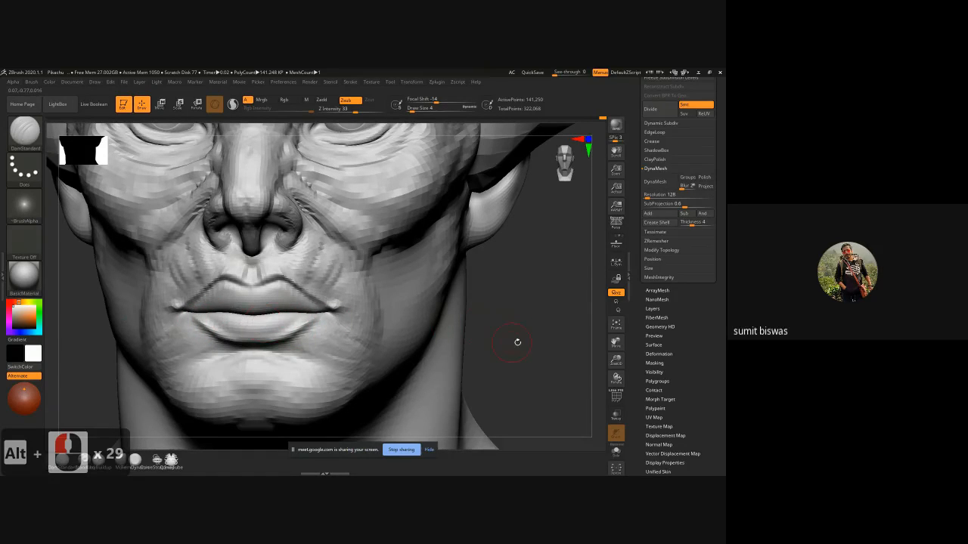
# - Switch to the Move brush and pull the corners of the mouth slightly downward
pyautogui.keyDown('shift'); pyautogui.moveTo(517, 343); pyautogui.dragTo(545, 337); pyautogui.keyUp('shift')
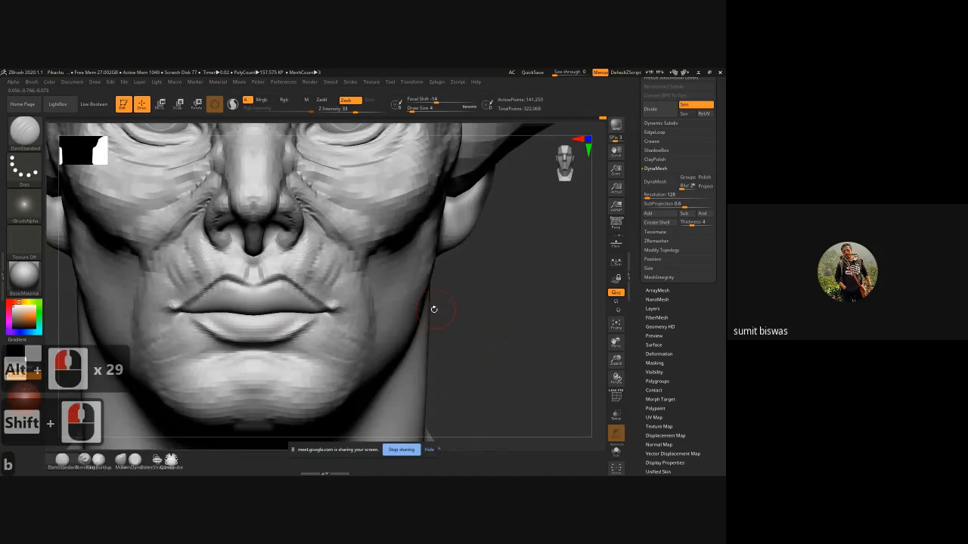
pyautogui.press('b')
pyautogui.press('m')
pyautogui.press('v')
pyautogui.press(']')
pyautogui.press(']')
pyautogui.press(']')
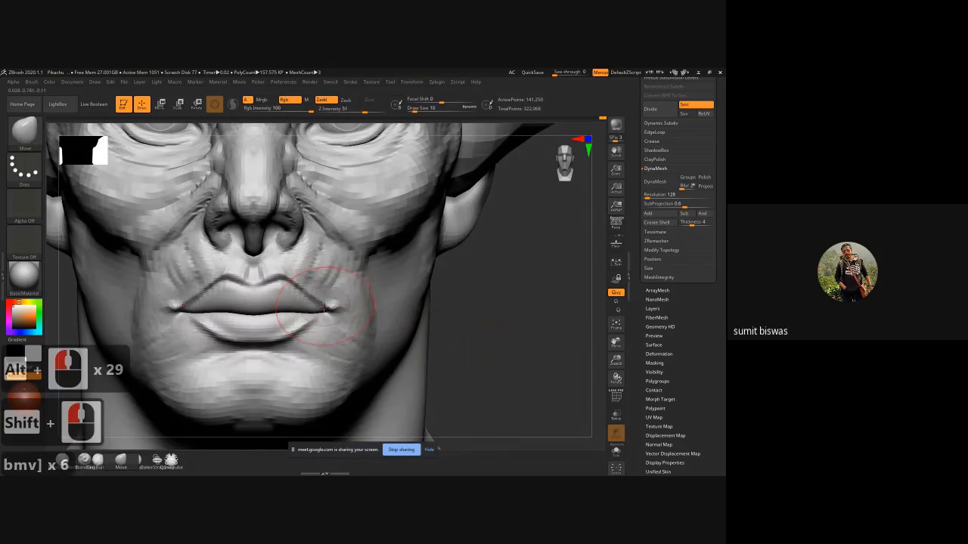
pyautogui.press('[')
pyautogui.moveTo(330, 311); pyautogui.dragTo(328, 326)
# - Raise the middle of the line between the lips with the Move brush at draw size 10
pyautogui.press(']')
pyautogui.press(']')
pyautogui.press(']')
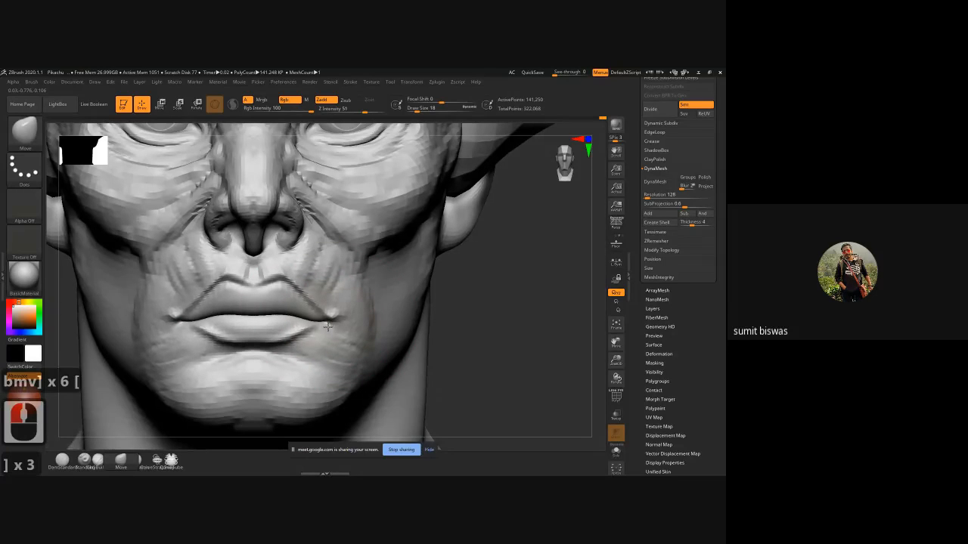
pyautogui.press('[')
pyautogui.press('[')
pyautogui.press('[')
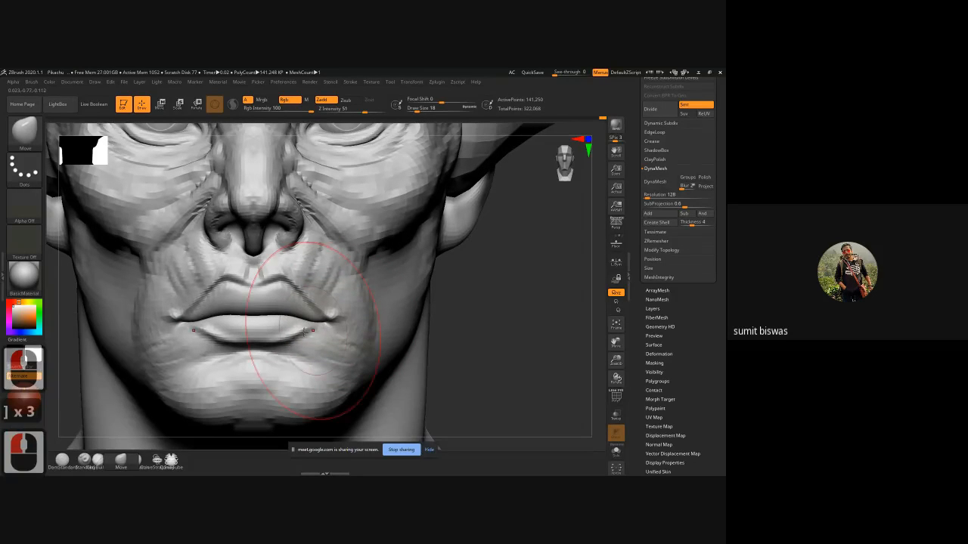
pyautogui.press('[')
pyautogui.press('[')
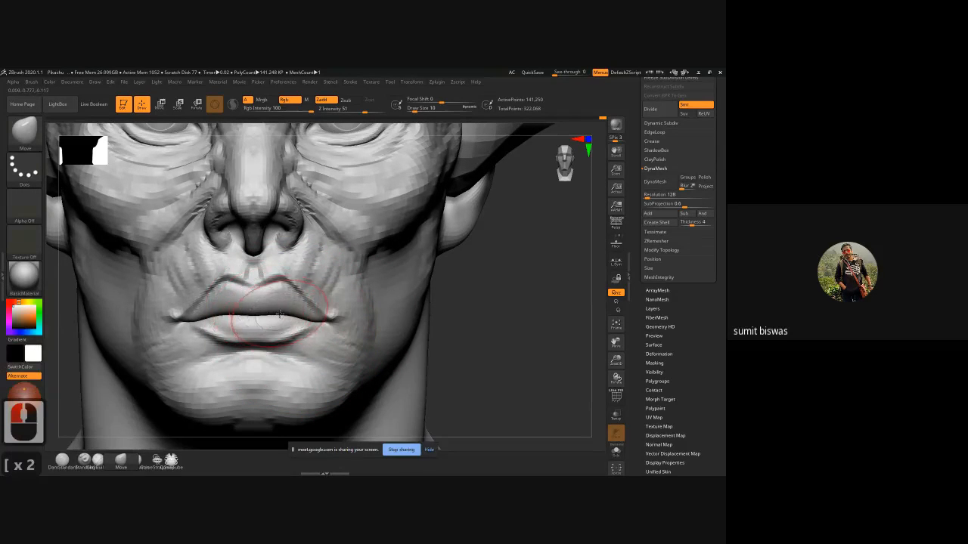
pyautogui.moveTo(280, 313); pyautogui.dragTo(278, 306)
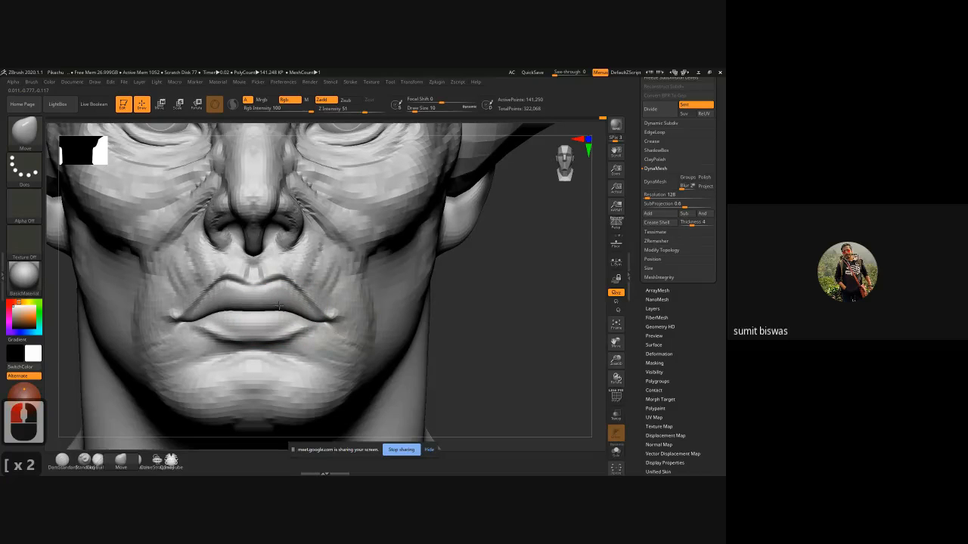
# - Reduce the Move brush to draw size 5 and shape a central dip in the upper lip's lower edge
pyautogui.press('[')
pyautogui.press('[')
pyautogui.press('[')
pyautogui.press('[')
pyautogui.press('[')
pyautogui.press('[')
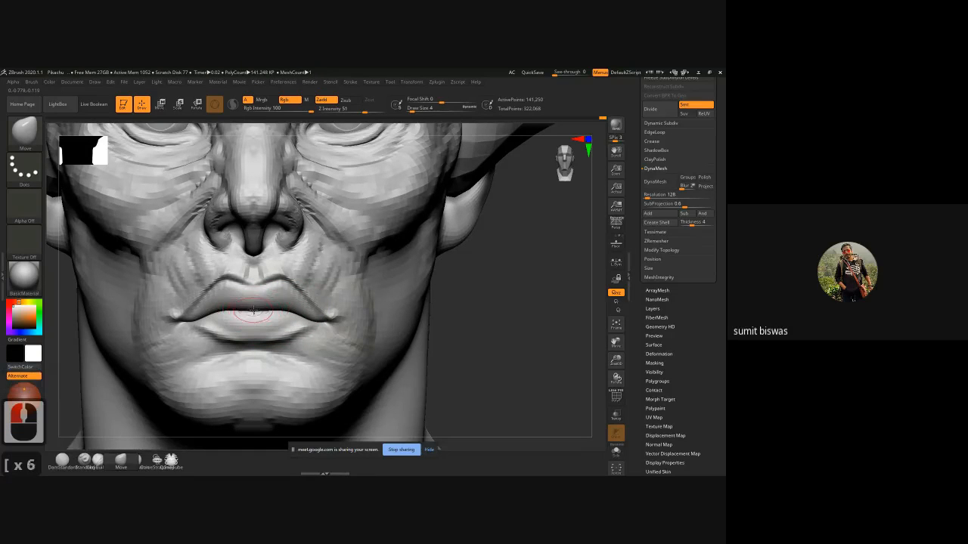
pyautogui.press('[')
pyautogui.click(254, 310)
pyautogui.press(']')
pyautogui.press(']')
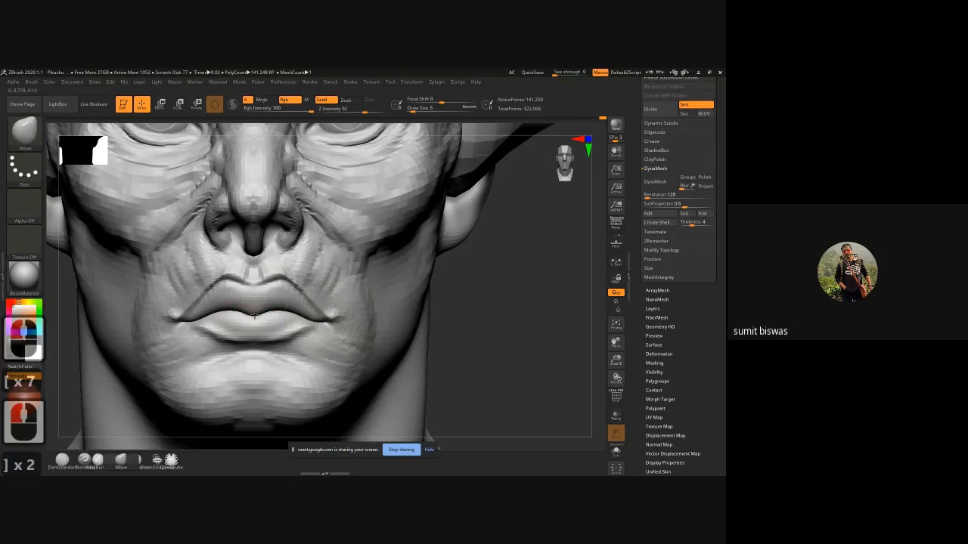
pyautogui.click(250, 310)
pyautogui.click(244, 310)
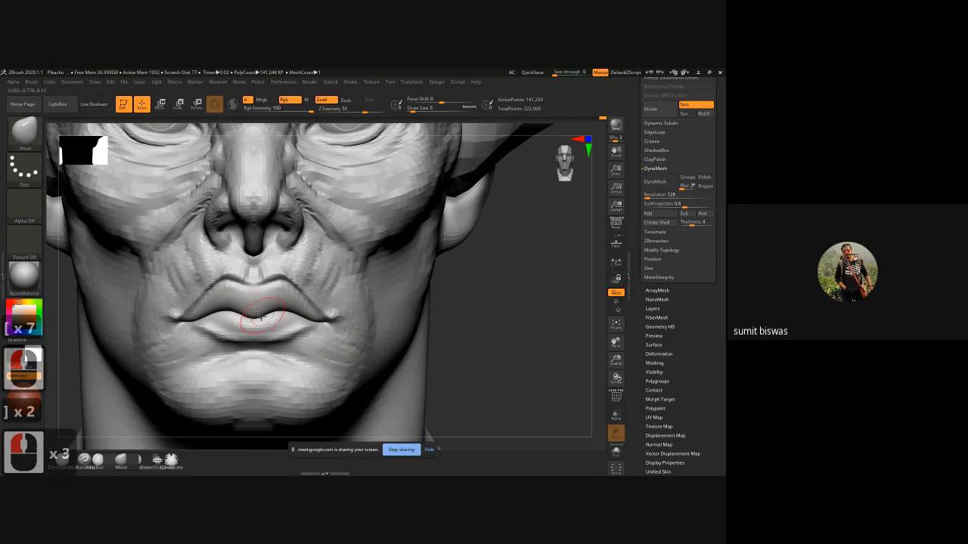
pyautogui.click(249, 316)
pyautogui.click(249, 316)
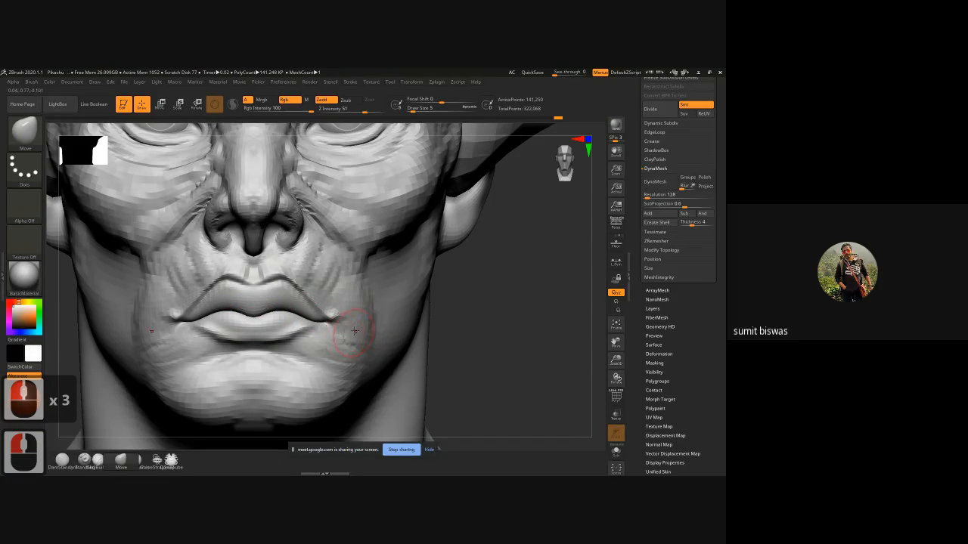
# - Refine the mouth corners with the Move brush and reshape the cupid's bow at draw size 6
pyautogui.moveTo(346, 320)
pyautogui.mouseDown()
pyautogui.moveTo(330, 323)
pyautogui.moveTo(344, 320)
pyautogui.mouseUp()
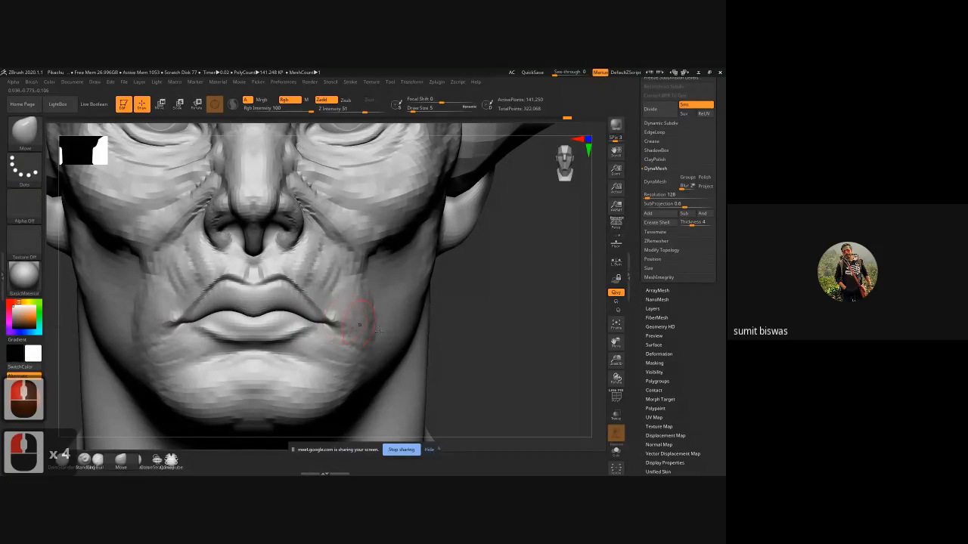
pyautogui.keyDown('ctrl'); pyautogui.moveTo(467, 352); pyautogui.dragTo(417, 337, button='right'); pyautogui.keyUp('ctrl')
pyautogui.keyDown('alt'); pyautogui.moveTo(416, 337); pyautogui.dragTo(415, 325); pyautogui.keyUp('alt')
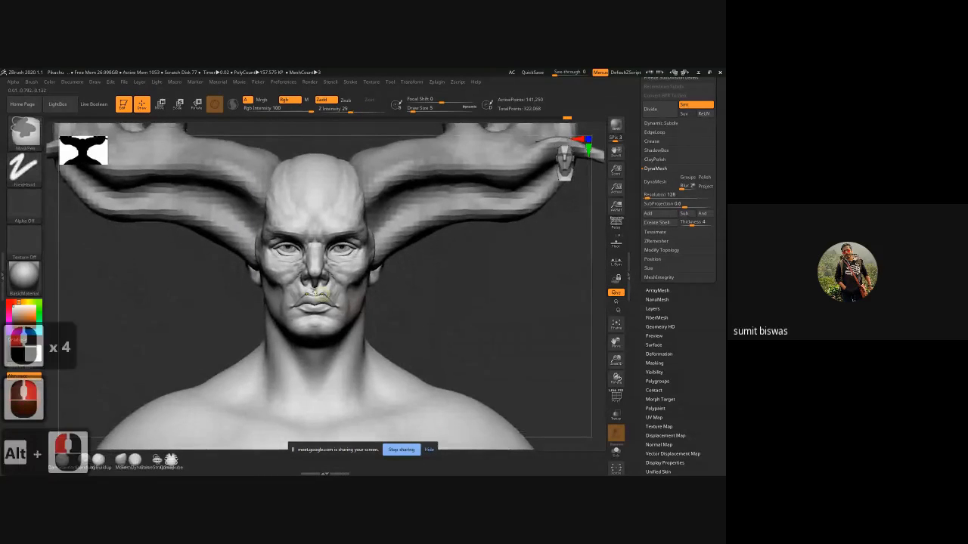
pyautogui.keyDown('ctrl'); pyautogui.moveTo(315, 294); pyautogui.dragTo(360, 348, button='right'); pyautogui.keyUp('ctrl')
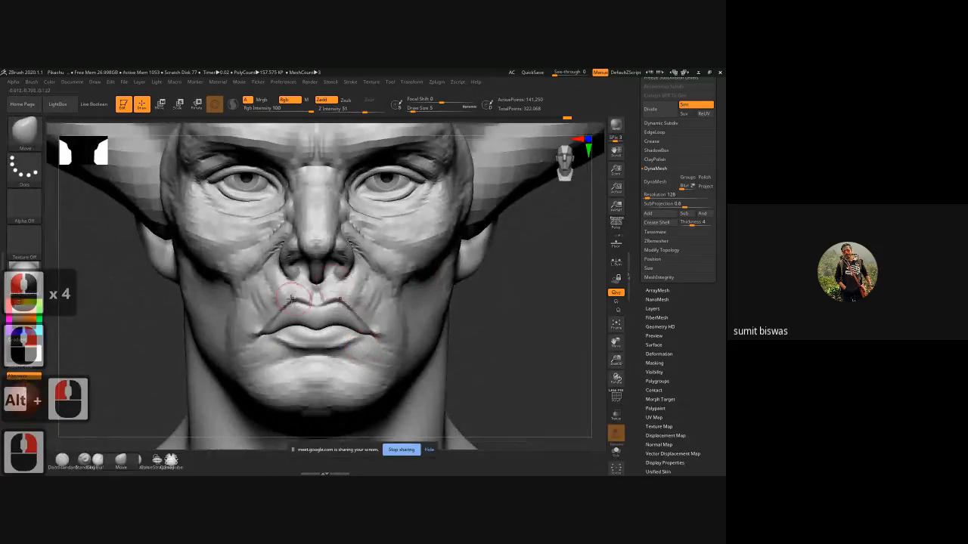
pyautogui.press(']')
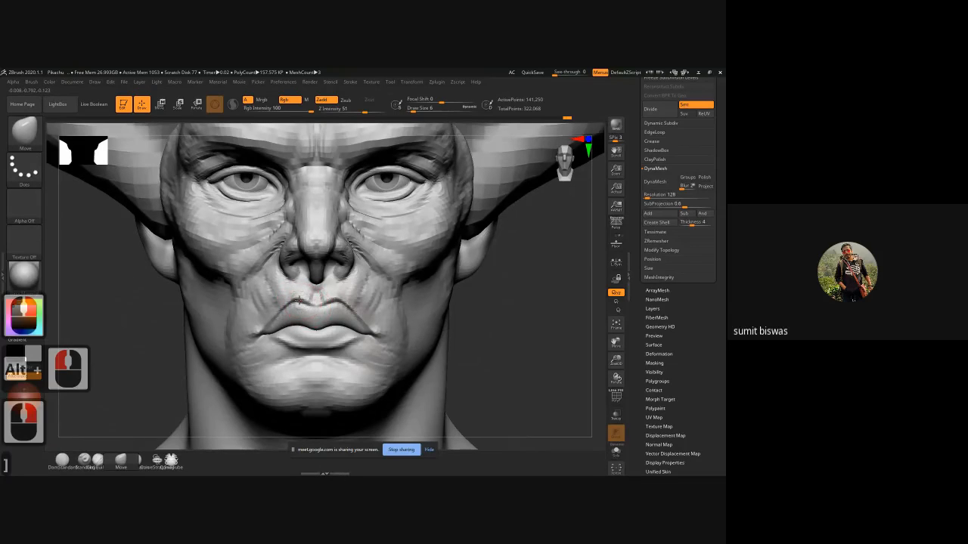
pyautogui.moveTo(295, 304)
pyautogui.mouseDown()
pyautogui.moveTo(289, 312)
pyautogui.moveTo(314, 306)
pyautogui.mouseUp()
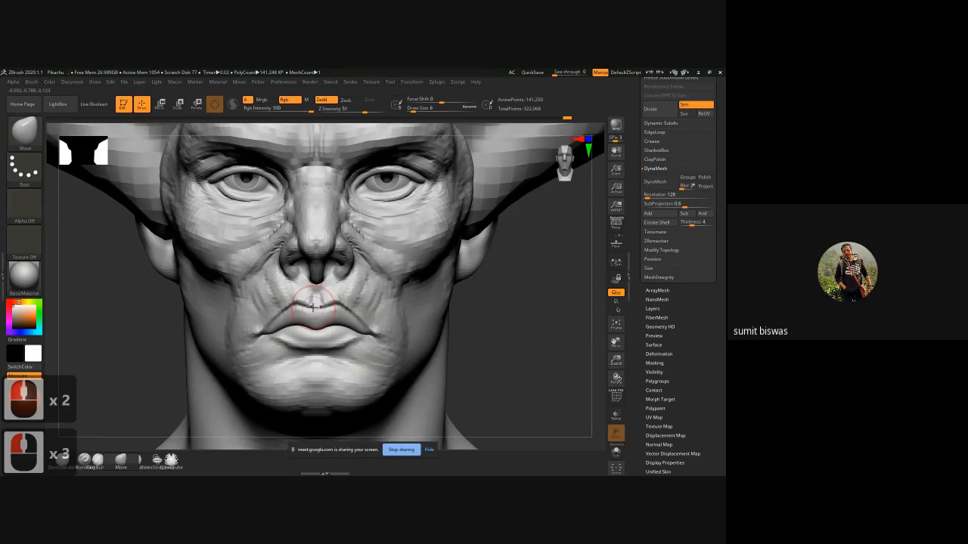
# - Quick-save the project after checking the face in profile
pyautogui.moveTo(500, 347); pyautogui.dragTo(535, 348)
pyautogui.keyDown('alt'); pyautogui.moveTo(430, 367); pyautogui.dragTo(431, 348); pyautogui.keyUp('alt')
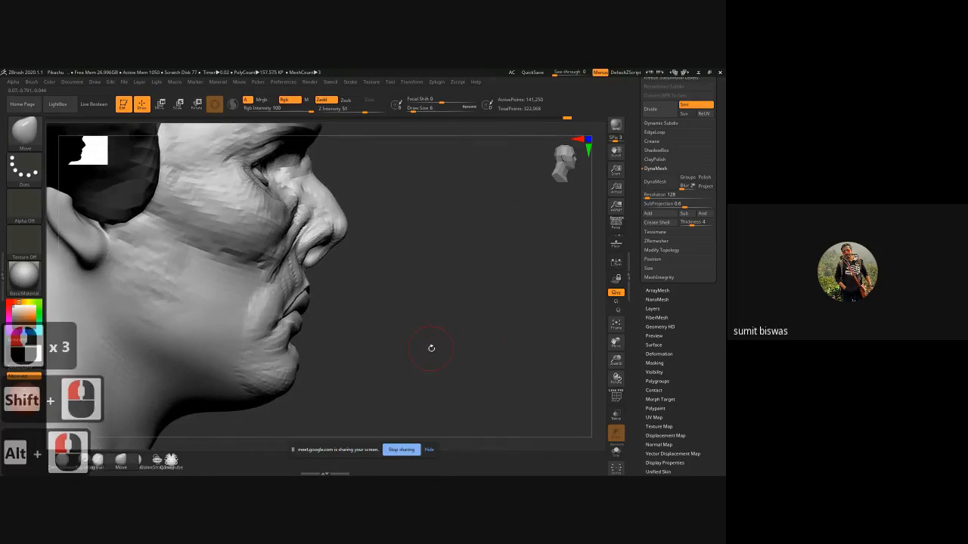
pyautogui.click(56, 263)
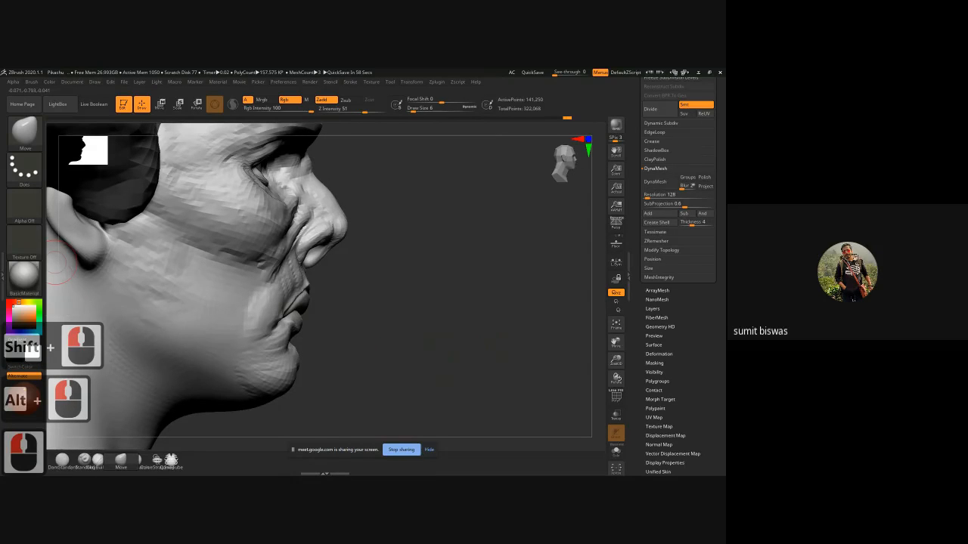
pyautogui.click(467, 352)
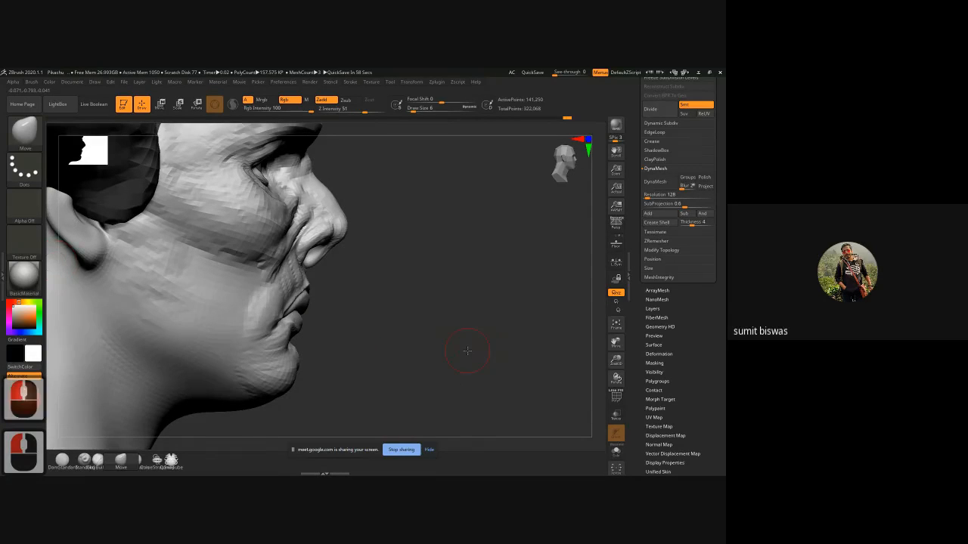
pyautogui.press('9')
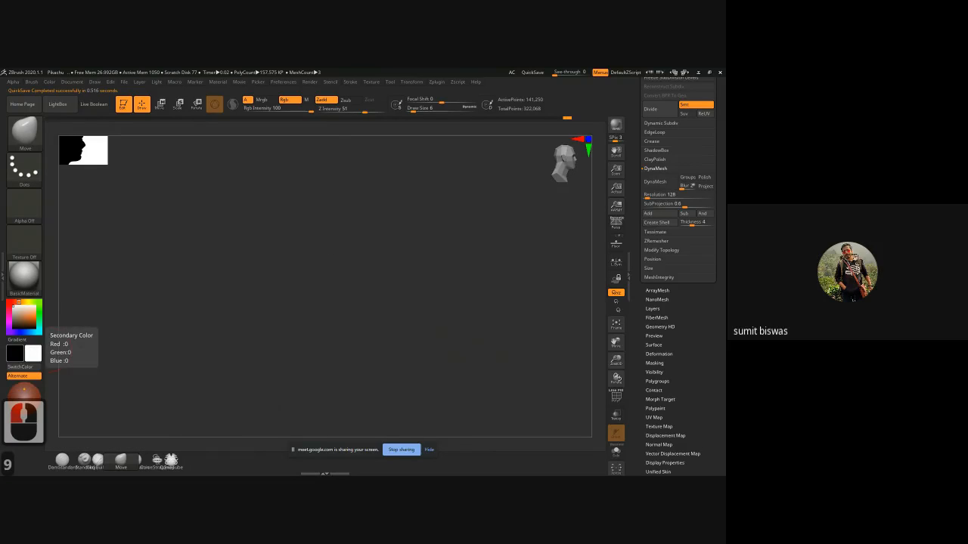
pyautogui.click(34, 353)
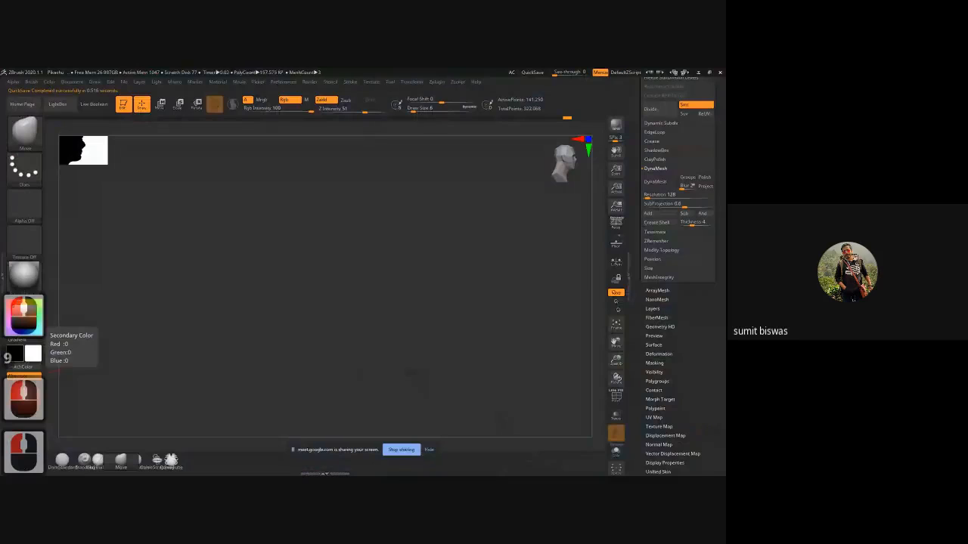
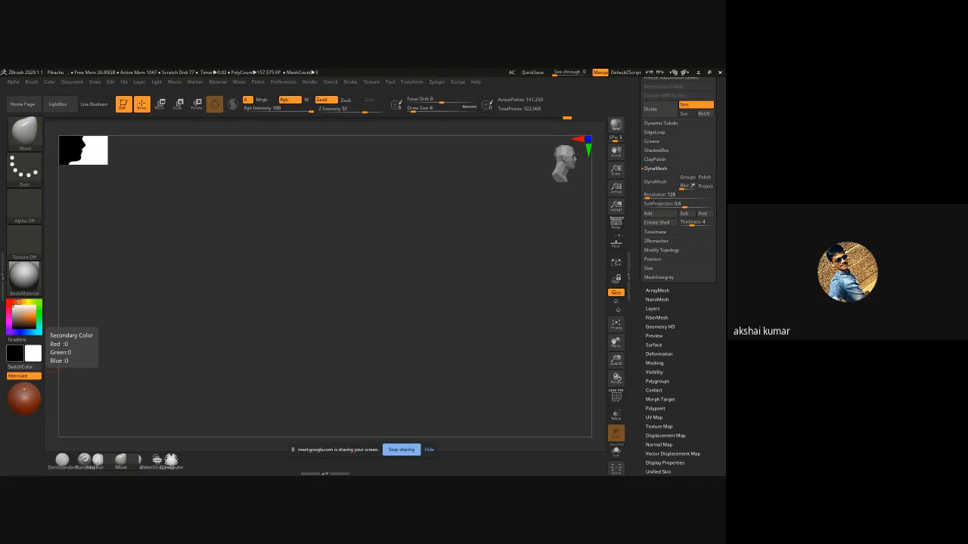
# - Examine the horns, head and face of the character in the reference image against the front of the sculpt
pyautogui.keyDown('ctrl'); pyautogui.scroll(-16, 15, 353); pyautogui.keyUp('ctrl')
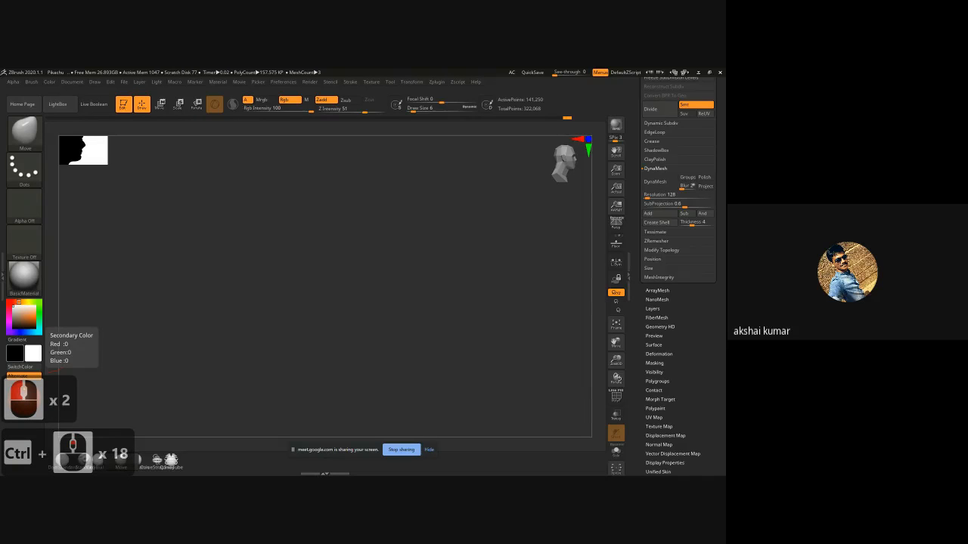
pyautogui.scroll(-1, 325, 285)
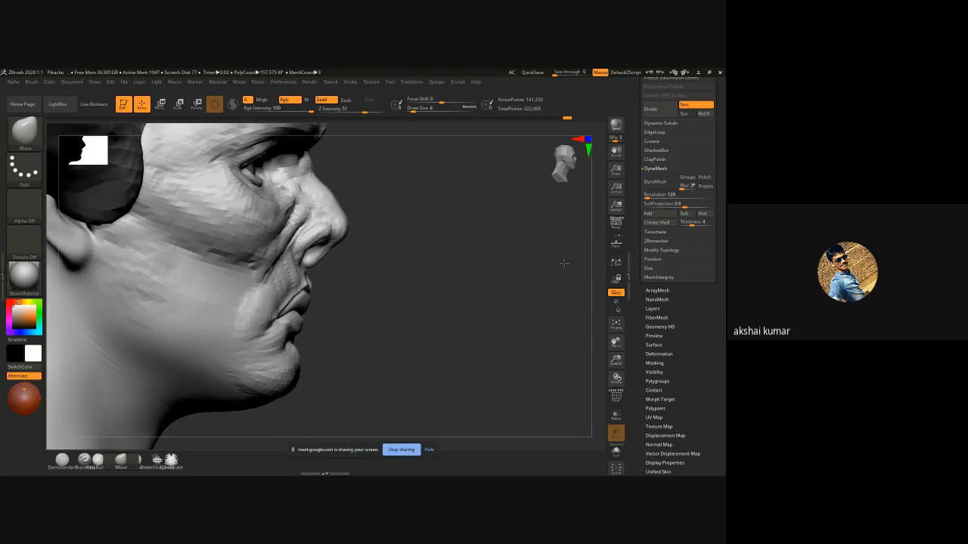
pyautogui.keyDown('shift'); pyautogui.moveTo(563, 263); pyautogui.dragTo(516, 313); pyautogui.keyUp('shift')
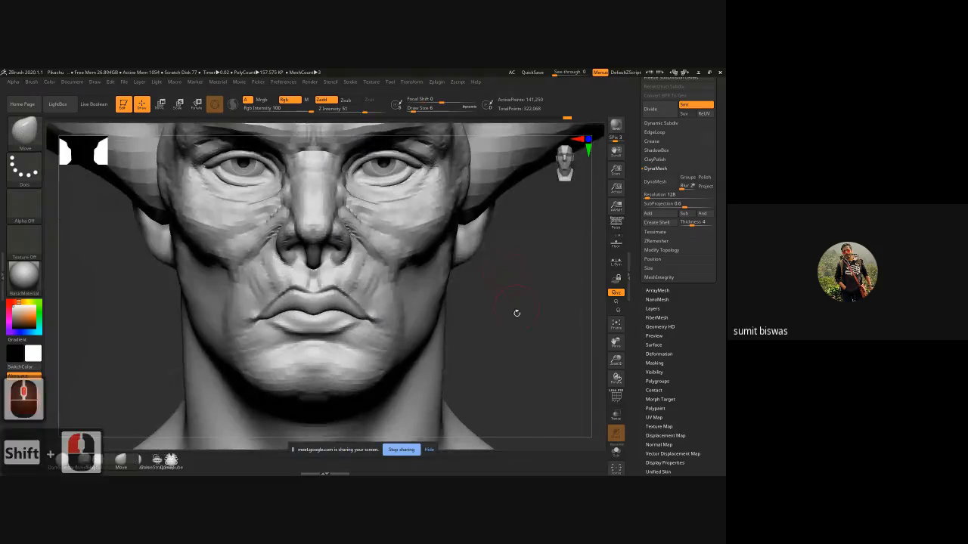
pyautogui.keyDown('ctrl'); pyautogui.moveTo(514, 333); pyautogui.dragTo(507, 281, button='right'); pyautogui.keyUp('ctrl')
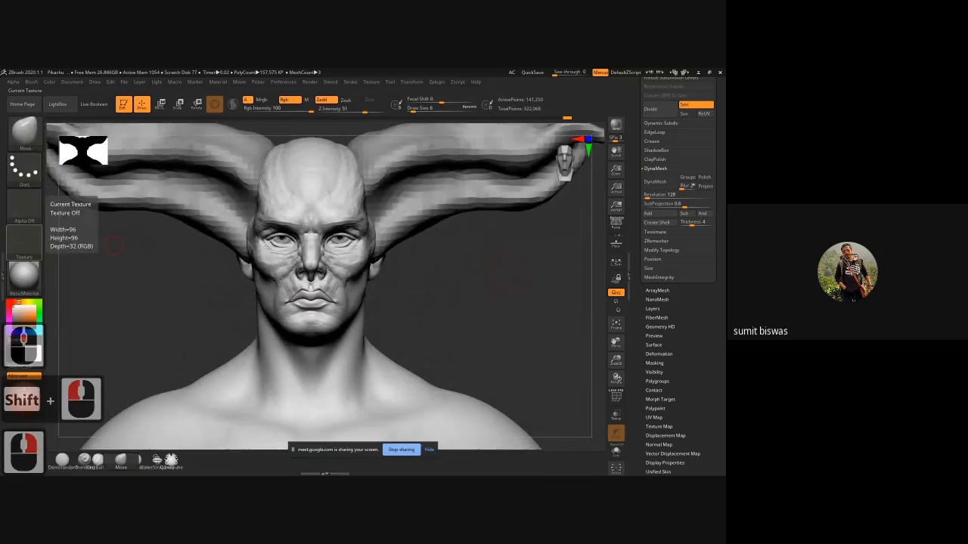
pyautogui.moveTo(2, 127); pyautogui.dragTo(161, 128)
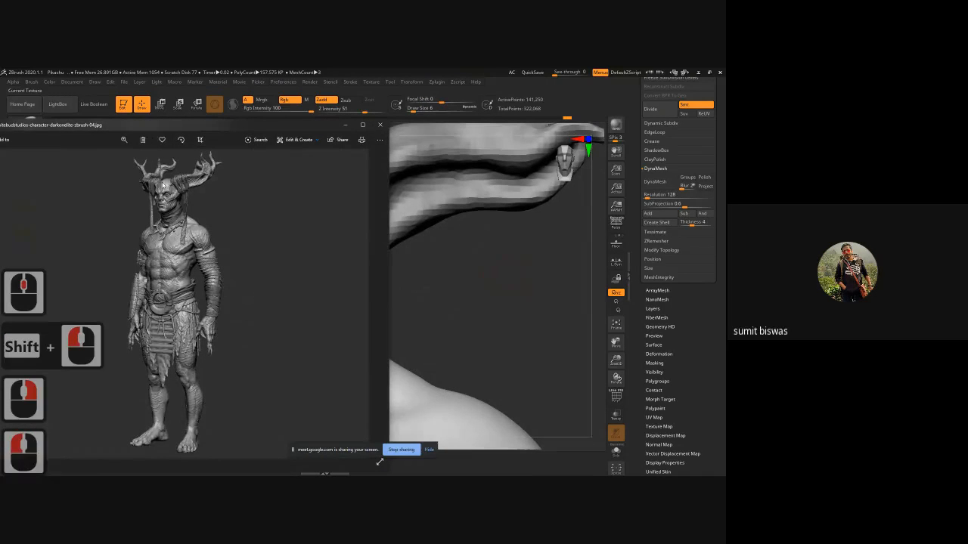
pyautogui.keyDown('ctrl'); pyautogui.scroll(15, 156, 179); pyautogui.keyUp('ctrl')
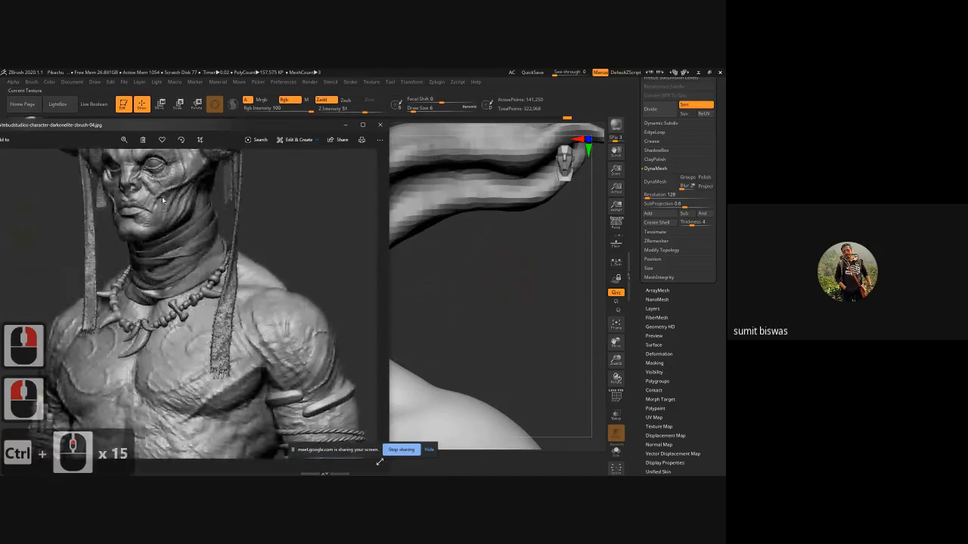
pyautogui.moveTo(159, 195); pyautogui.dragTo(162, 352)
pyautogui.keyDown('ctrl'); pyautogui.scroll(-1, 164, 333); pyautogui.keyUp('ctrl')
pyautogui.keyDown('ctrl'); pyautogui.scroll(2, 168, 325); pyautogui.keyUp('ctrl')
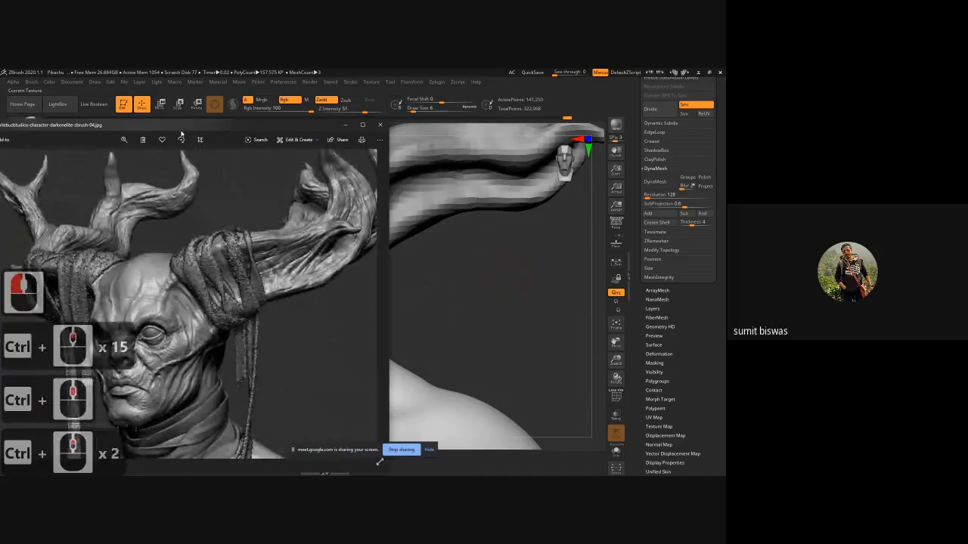
pyautogui.moveTo(180, 127); pyautogui.dragTo(0, 130)
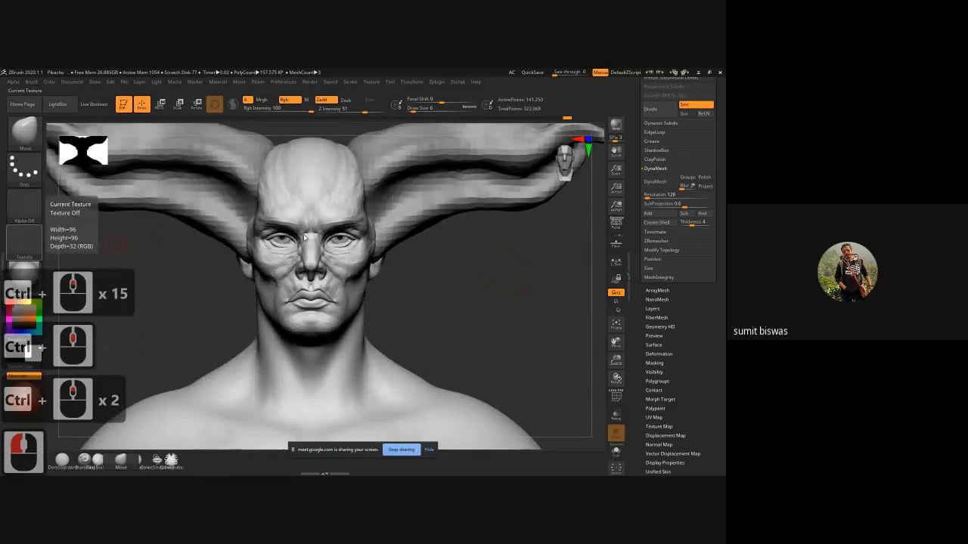
# - Examine the head, horns and face in three-quarter view, focusing on the nose
pyautogui.moveTo(471, 286); pyautogui.dragTo(456, 283)
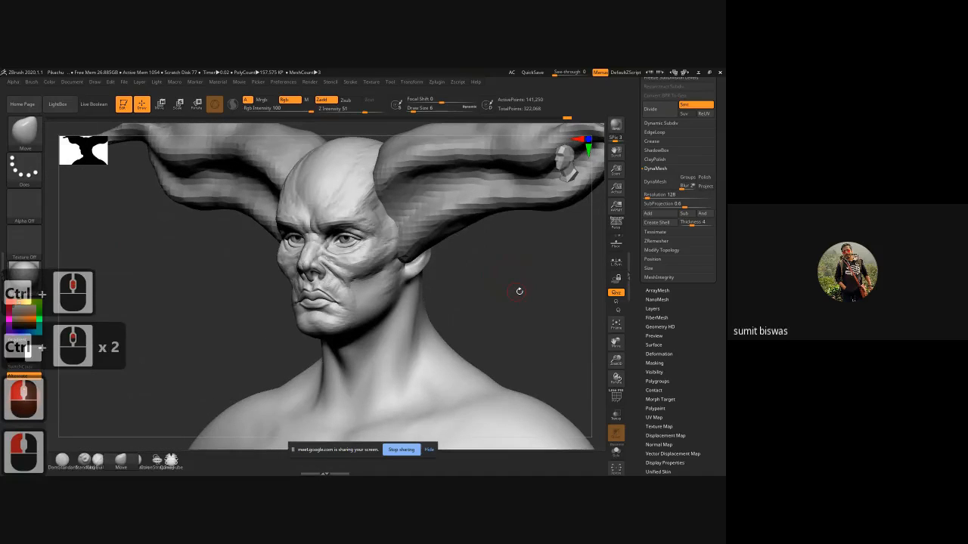
pyautogui.keyDown('alt'); pyautogui.moveTo(518, 290); pyautogui.dragTo(472, 309); pyautogui.keyUp('alt')
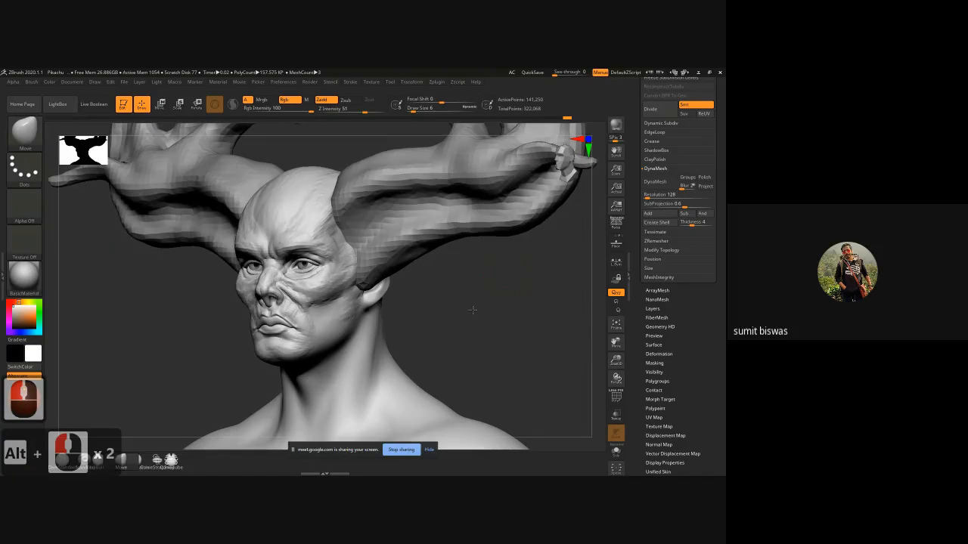
pyautogui.keyDown('alt'); pyautogui.moveTo(420, 324); pyautogui.dragTo(500, 325); pyautogui.keyUp('alt')
pyautogui.keyDown('ctrl'); pyautogui.moveTo(502, 325); pyautogui.dragTo(494, 332, button='right'); pyautogui.keyUp('ctrl')
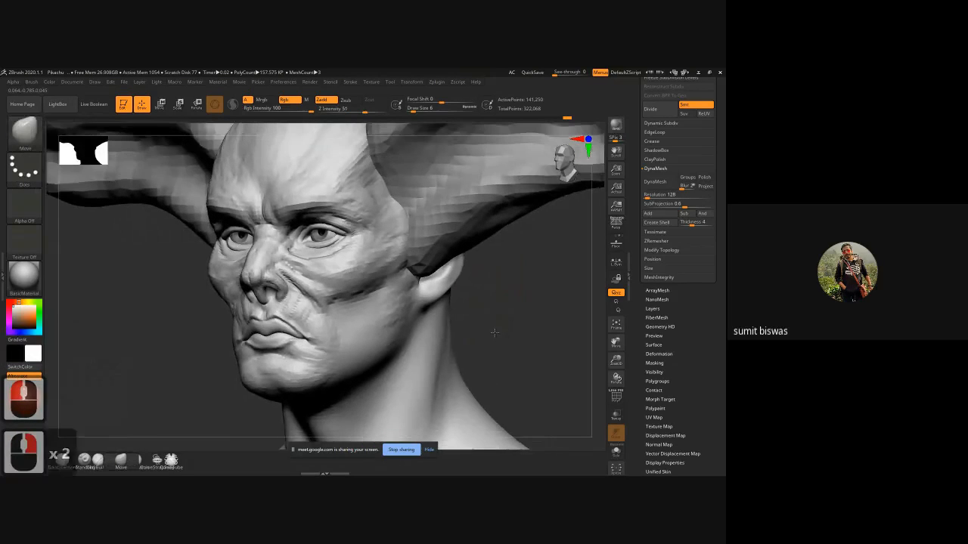
pyautogui.keyDown('alt'); pyautogui.click(495, 333); pyautogui.keyUp('alt')
pyautogui.keyDown('alt'); pyautogui.moveTo(531, 352); pyautogui.dragTo(534, 330); pyautogui.keyUp('alt')
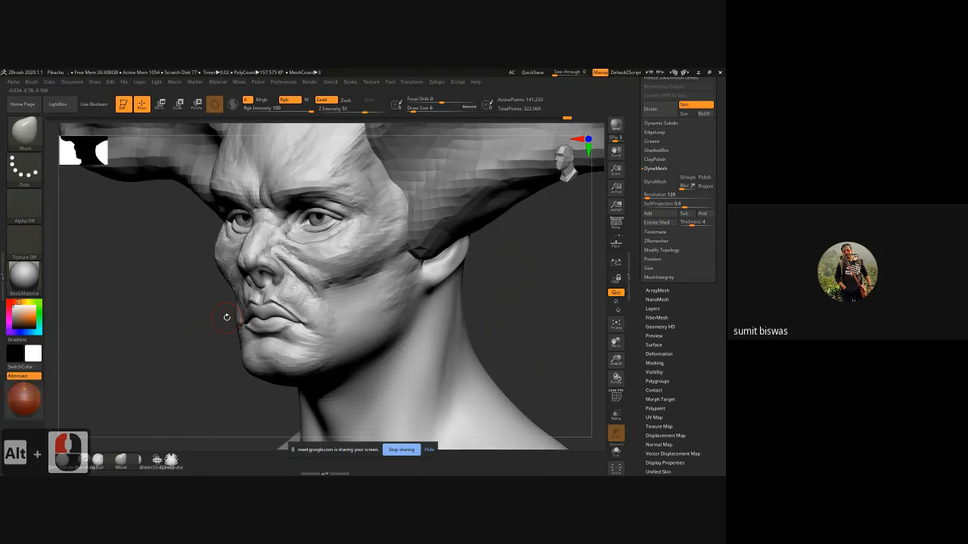
pyautogui.press('ctrl')
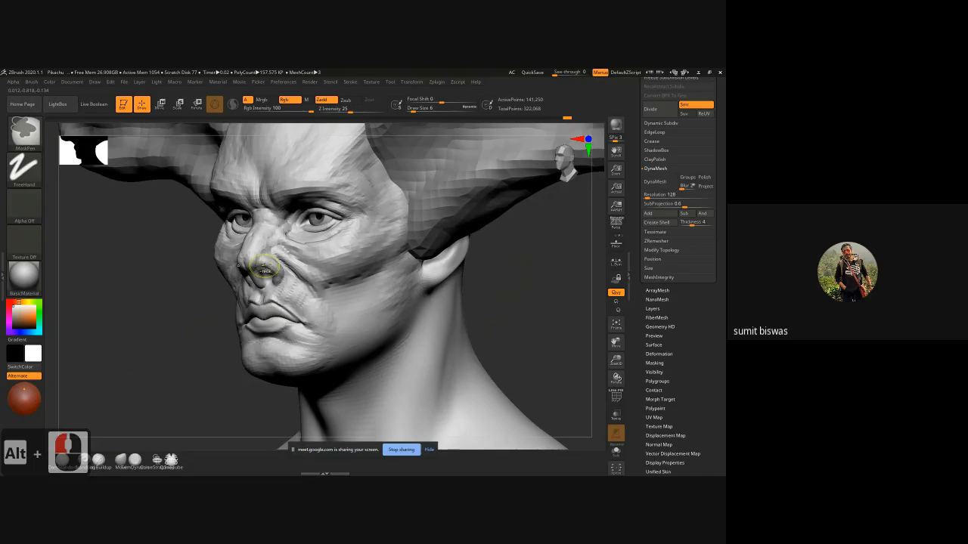
pyautogui.moveTo(264, 268)
pyautogui.keyDown('alt'); pyautogui.mouseDown()
pyautogui.moveTo(259, 281)
pyautogui.moveTo(255, 271)
pyautogui.mouseUp(); pyautogui.keyUp('alt')
# - Switch to the ClayBuildup brush at draw size 3 and build up the lower rim of the nostril
pyautogui.press('b')
pyautogui.press('c')
pyautogui.press('b')
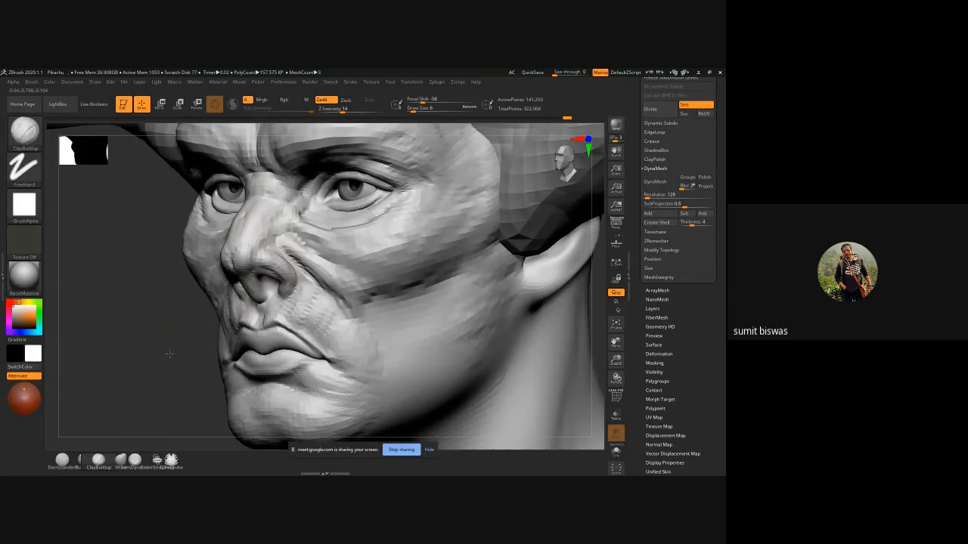
pyautogui.moveTo(168, 353); pyautogui.dragTo(263, 297)
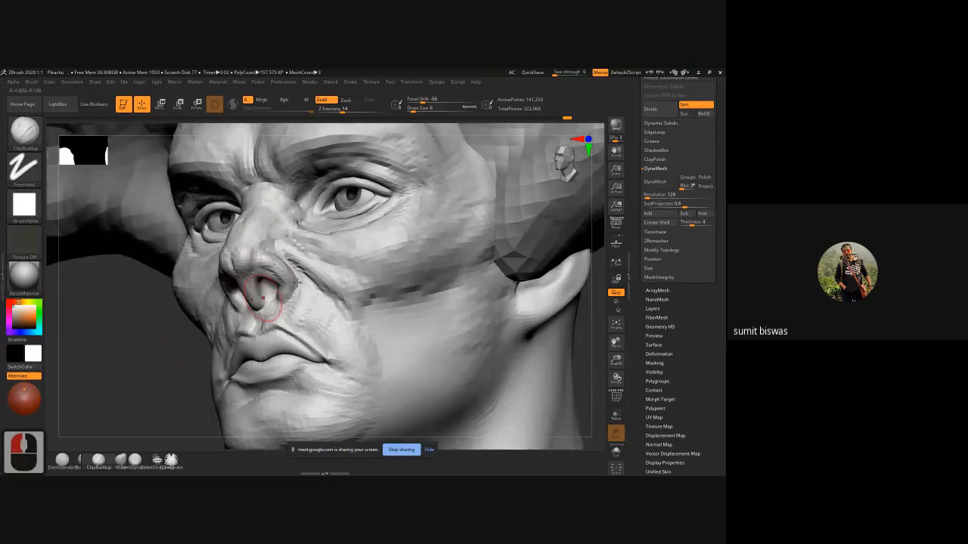
pyautogui.press('[')
pyautogui.press('[')
pyautogui.press('[')
pyautogui.press('[')
pyautogui.press('[')
pyautogui.press(']')
pyautogui.press(']')
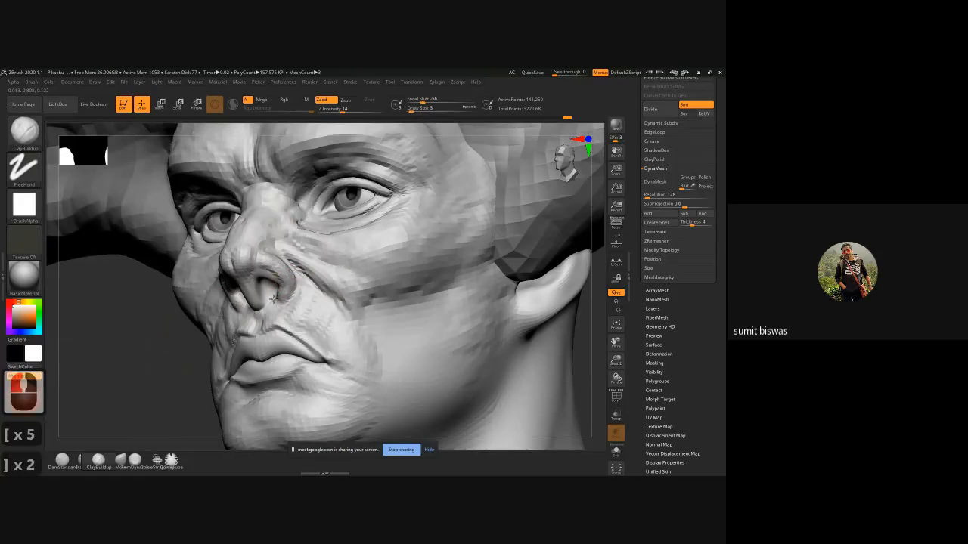
pyautogui.moveTo(273, 299); pyautogui.dragTo(278, 297)
pyautogui.moveTo(270, 304)
pyautogui.mouseDown()
pyautogui.moveTo(277, 299)
pyautogui.moveTo(268, 305)
pyautogui.mouseUp()
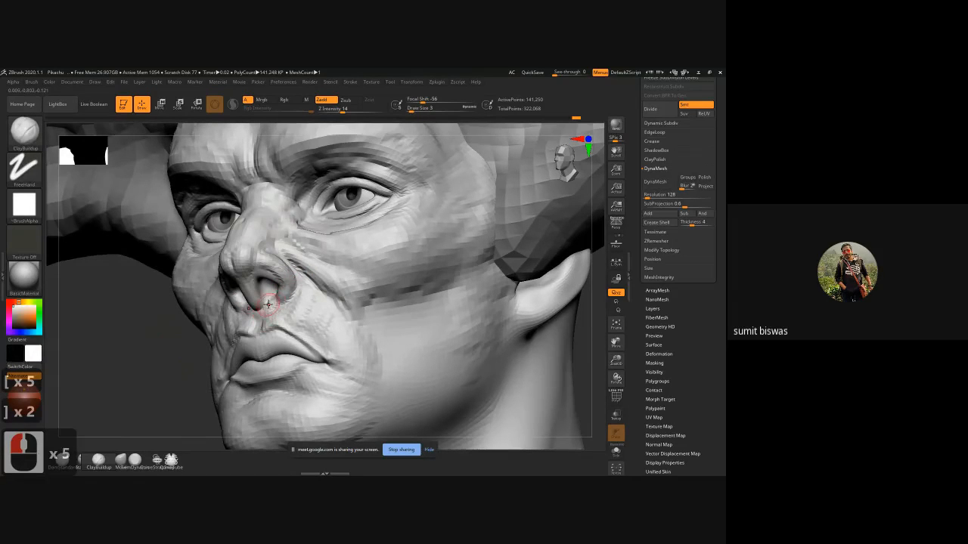
pyautogui.click(278, 294)
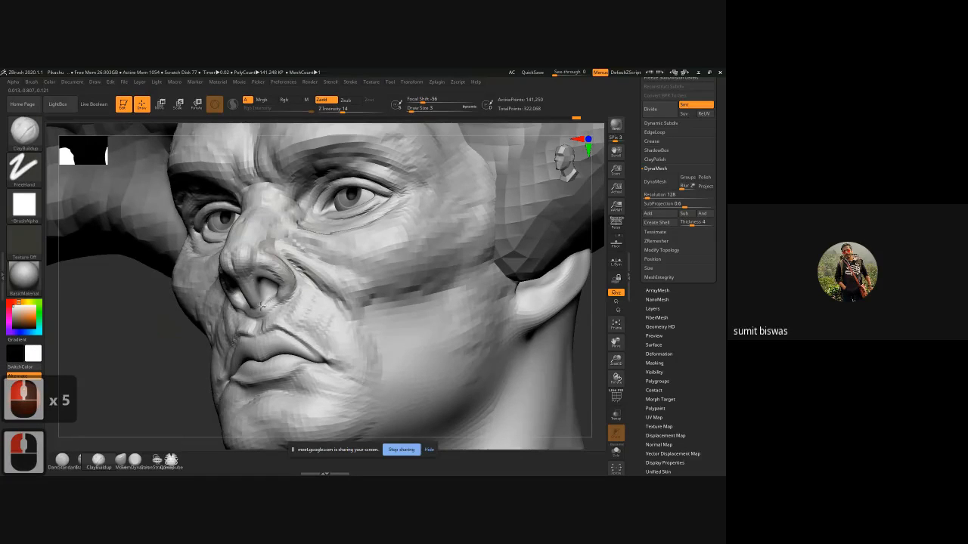
# - Build up the base of the nose between the nostrils and along the inner nostril edge with ClayBuildup
pyautogui.moveTo(256, 306); pyautogui.dragTo(271, 301)
pyautogui.moveTo(250, 276)
pyautogui.mouseDown()
pyautogui.moveTo(257, 288)
pyautogui.moveTo(247, 297)
pyautogui.moveTo(257, 301)
pyautogui.moveTo(252, 280)
pyautogui.moveTo(251, 294)
pyautogui.mouseUp()
pyautogui.moveTo(248, 285)
pyautogui.mouseDown()
pyautogui.moveTo(259, 306)
pyautogui.moveTo(264, 272)
pyautogui.moveTo(282, 273)
pyautogui.moveTo(292, 298)
pyautogui.moveTo(269, 307)
pyautogui.moveTo(283, 282)
pyautogui.moveTo(267, 306)
pyautogui.moveTo(277, 299)
pyautogui.mouseUp()
pyautogui.moveTo(277, 299); pyautogui.dragTo(285, 300)
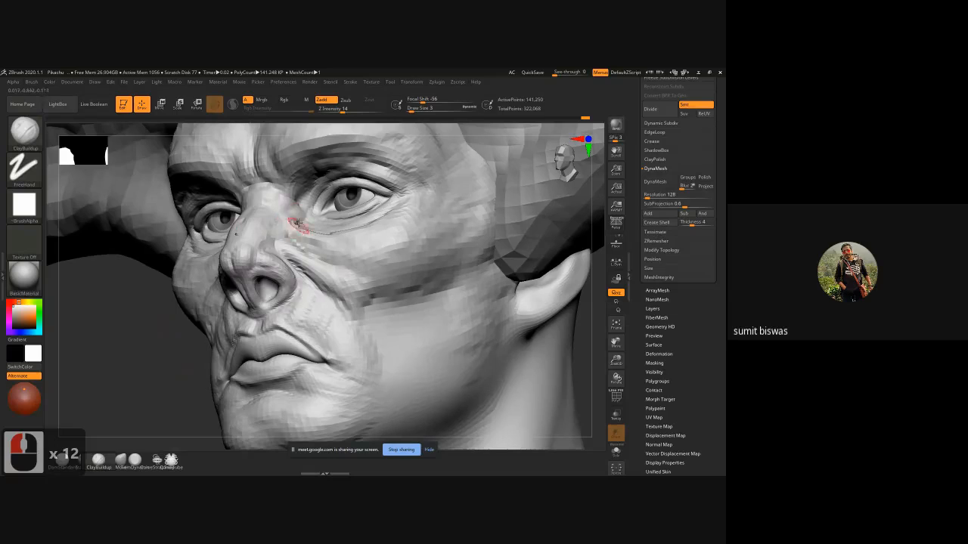
# - Add ClayBuildup strokes down the side of the nose from the inner eye corner to above the nostril wing
pyautogui.moveTo(299, 224)
pyautogui.mouseDown()
pyautogui.moveTo(270, 236)
pyautogui.moveTo(263, 245)
pyautogui.moveTo(290, 218)
pyautogui.moveTo(263, 245)
pyautogui.moveTo(281, 254)
pyautogui.moveTo(303, 236)
pyautogui.moveTo(273, 249)
pyautogui.mouseUp()
pyautogui.moveTo(295, 234); pyautogui.dragTo(274, 250)
pyautogui.moveTo(141, 320); pyautogui.dragTo(199, 318)
pyautogui.keyDown('alt'); pyautogui.moveTo(124, 302); pyautogui.dragTo(133, 325); pyautogui.keyUp('alt')
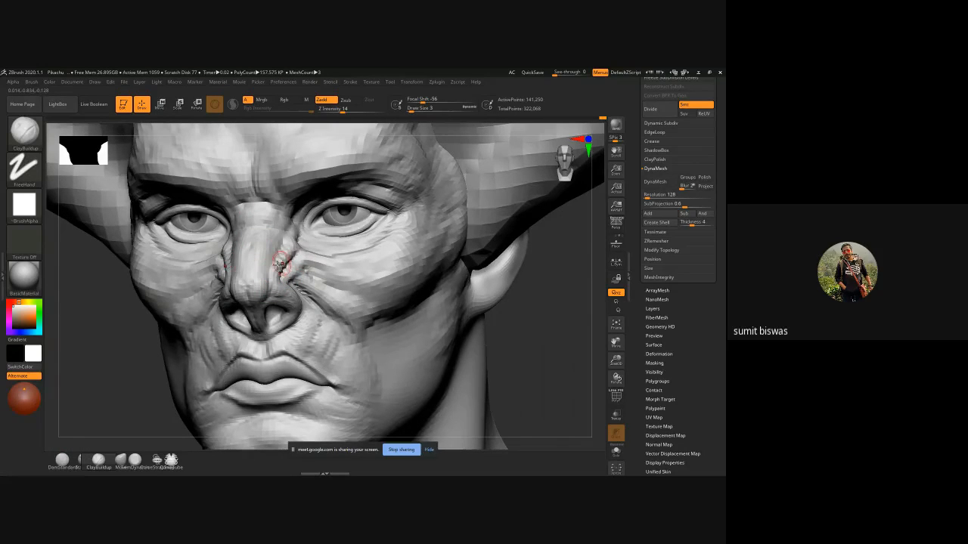
pyautogui.click(292, 258)
pyautogui.hotkey('ctrl', 'z')
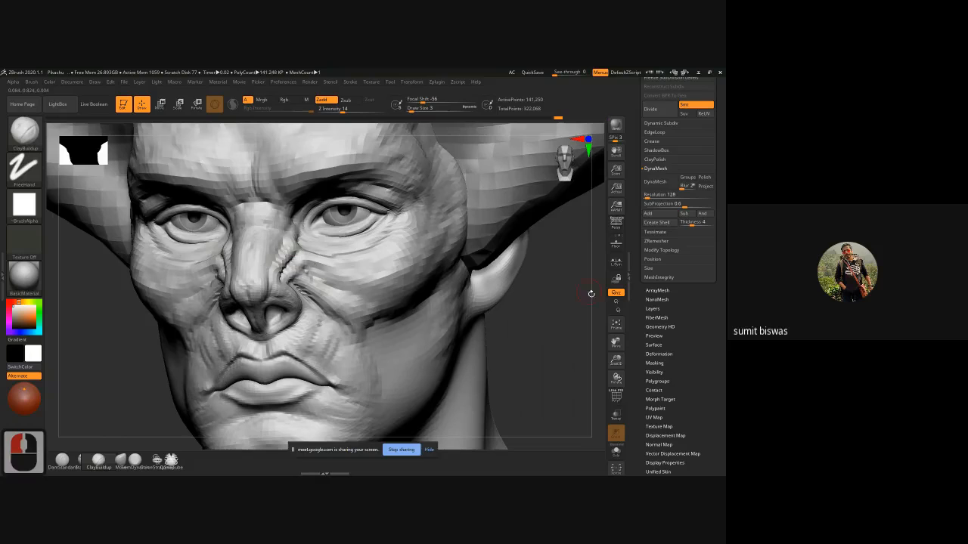
# - Build up the nostril wing in profile with downward ClayBuildup strokes
pyautogui.keyDown('alt'); pyautogui.moveTo(568, 331); pyautogui.dragTo(506, 301); pyautogui.keyUp('alt')
pyautogui.moveTo(133, 361); pyautogui.dragTo(328, 270)
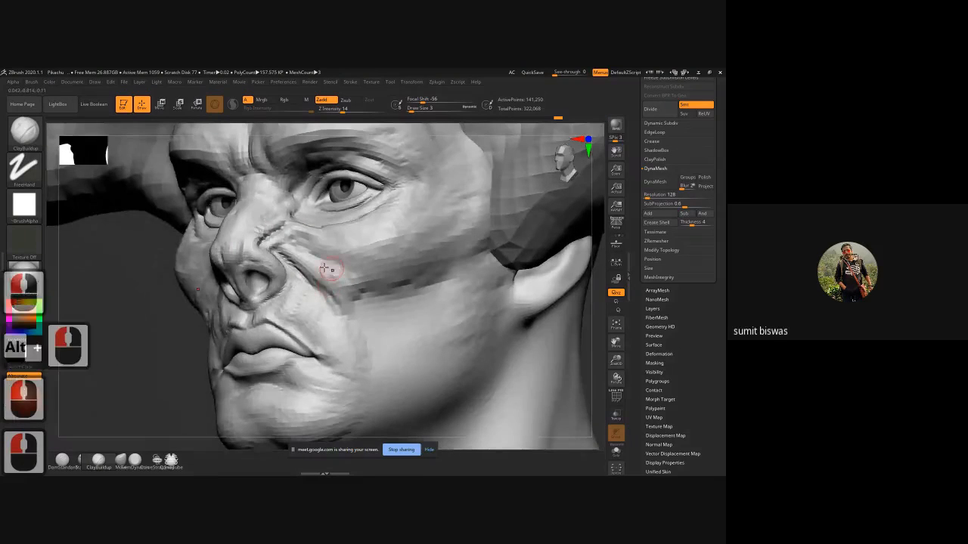
pyautogui.moveTo(205, 313); pyautogui.dragTo(113, 310)
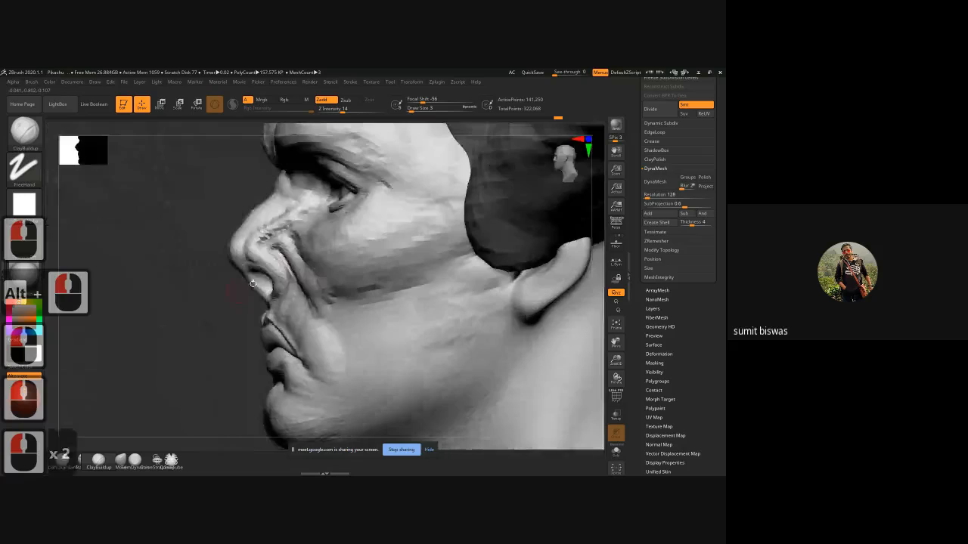
pyautogui.moveTo(273, 251); pyautogui.dragTo(284, 287)
pyautogui.moveTo(273, 260); pyautogui.dragTo(278, 302)
pyautogui.moveTo(212, 315); pyautogui.dragTo(198, 309)
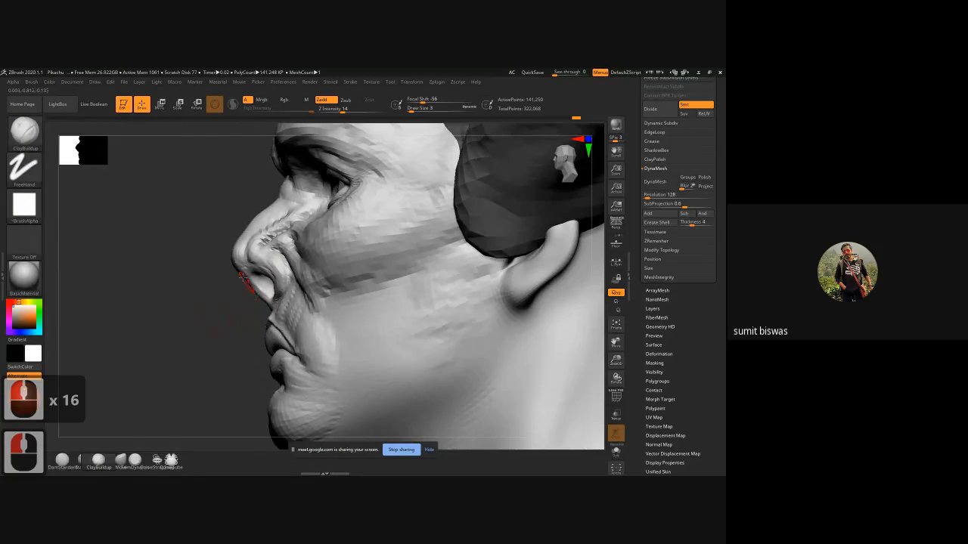
# - Switch to the Move brush at draw size 6 and reshape the underside of the nose in profile
pyautogui.press('b')
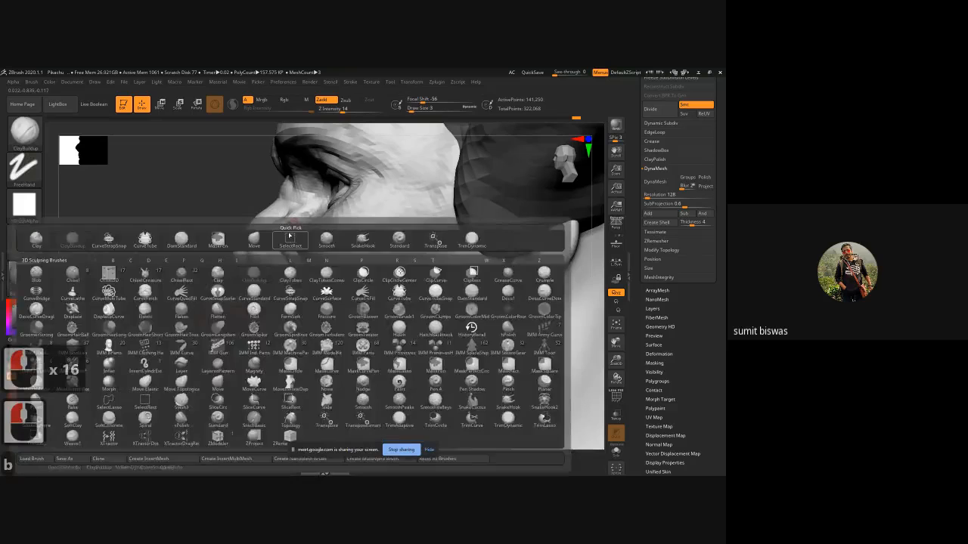
pyautogui.press('m')
pyautogui.press('v')
pyautogui.press(']')
pyautogui.press(']')
pyautogui.press(']')
pyautogui.press(']')
pyautogui.press('[')
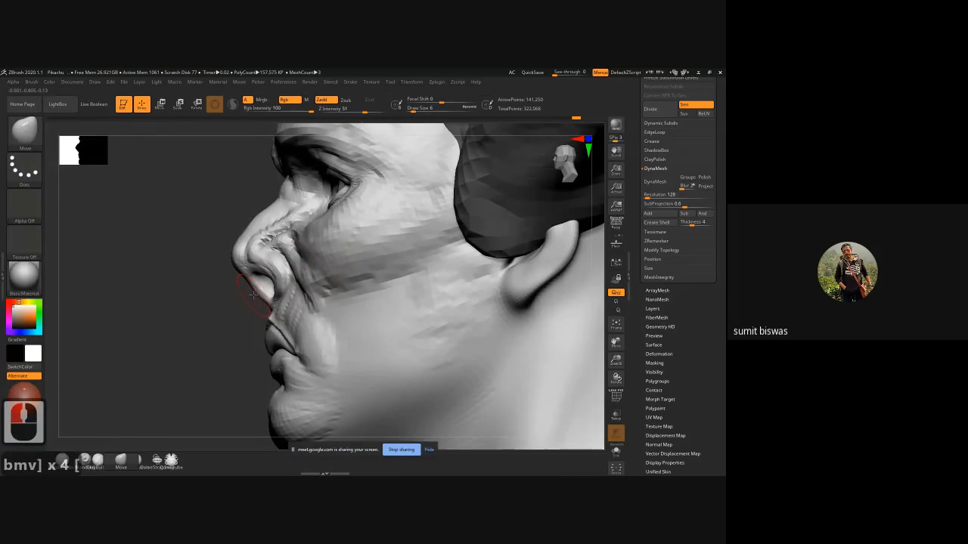
pyautogui.moveTo(259, 291); pyautogui.dragTo(254, 288)
pyautogui.click(241, 294)
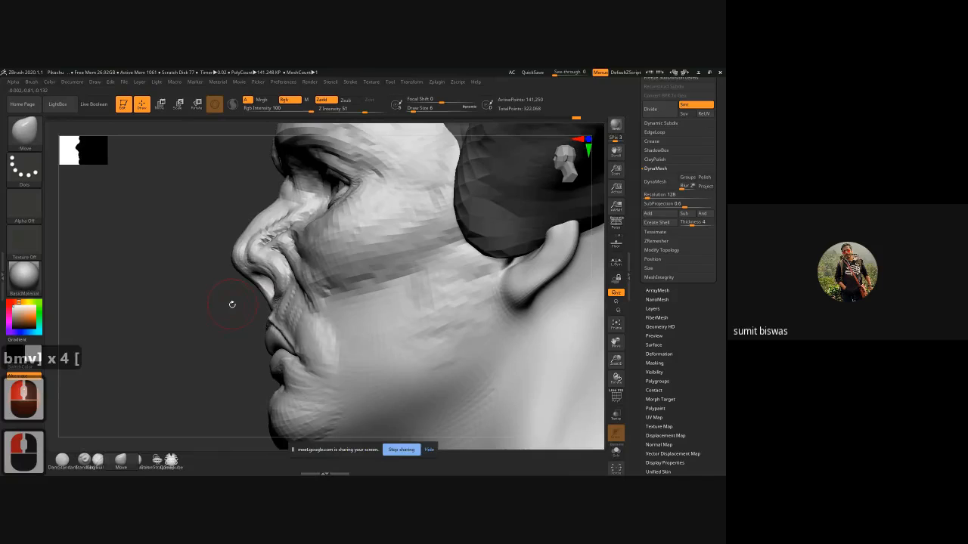
# - Quick-save the project and examine the horns, head and upper body from the front
pyautogui.moveTo(220, 310); pyautogui.dragTo(476, 318)
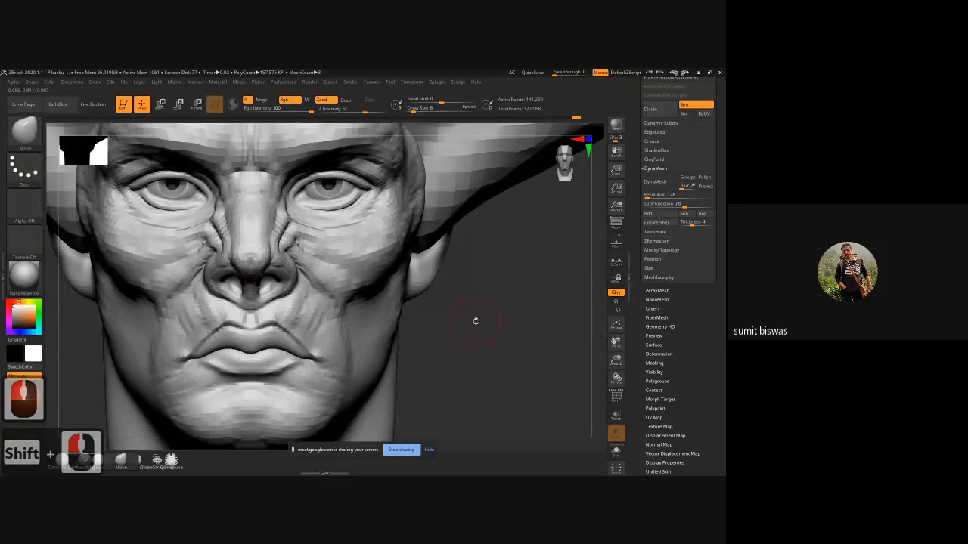
pyautogui.press('9')
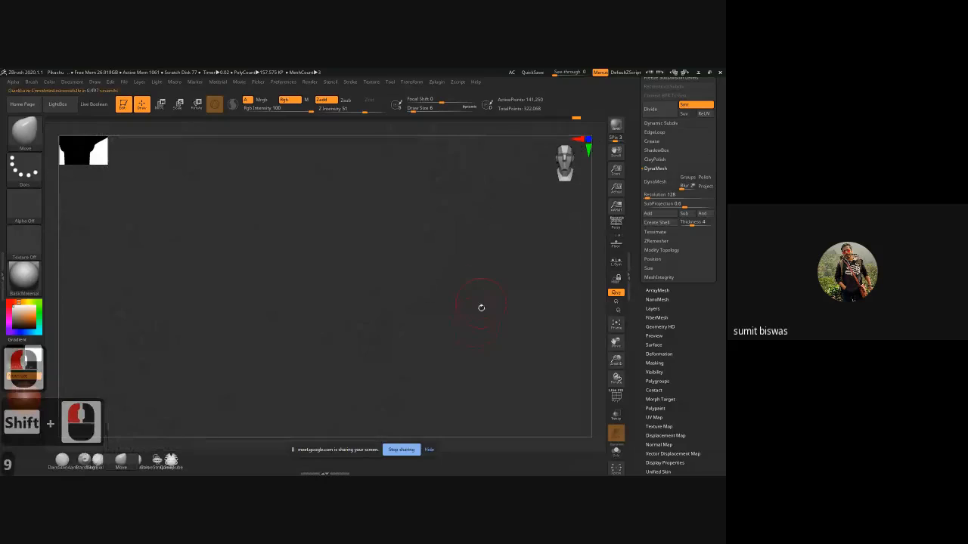
pyautogui.keyDown('ctrl'); pyautogui.moveTo(498, 337); pyautogui.dragTo(398, 337, button='right'); pyautogui.keyUp('ctrl')
pyautogui.keyDown('alt'); pyautogui.moveTo(397, 337); pyautogui.dragTo(420, 349); pyautogui.keyUp('alt')
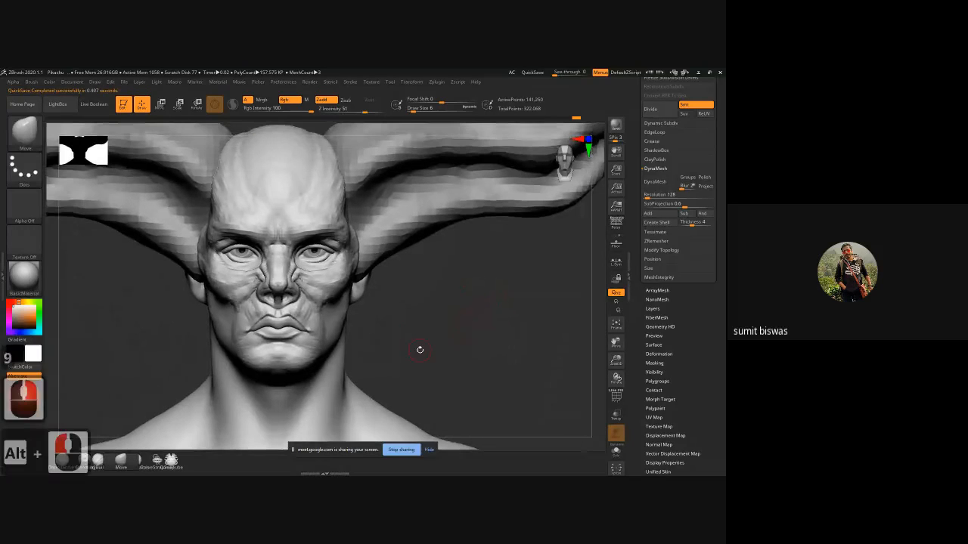
pyautogui.keyDown('ctrl'); pyautogui.moveTo(437, 354); pyautogui.dragTo(363, 313, button='right'); pyautogui.keyUp('ctrl')
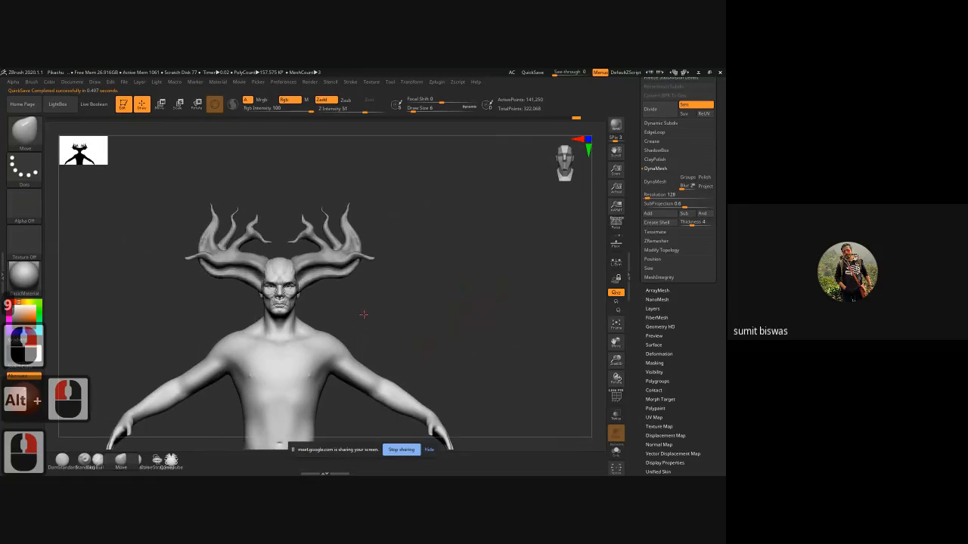
pyautogui.keyDown('alt'); pyautogui.moveTo(363, 316); pyautogui.dragTo(396, 218); pyautogui.keyUp('alt')
pyautogui.keyDown('ctrl'); pyautogui.moveTo(395, 218); pyautogui.dragTo(365, 240, button='right'); pyautogui.keyUp('ctrl')
pyautogui.keyDown('alt'); pyautogui.moveTo(384, 228); pyautogui.dragTo(373, 302); pyautogui.keyUp('alt')
pyautogui.moveTo(373, 302)
pyautogui.keyDown('ctrl'); pyautogui.mouseDown(button='right')
pyautogui.moveTo(332, 291)
pyautogui.moveTo(458, 361)
pyautogui.moveTo(457, 337)
pyautogui.mouseUp(button='right'); pyautogui.keyUp('ctrl')
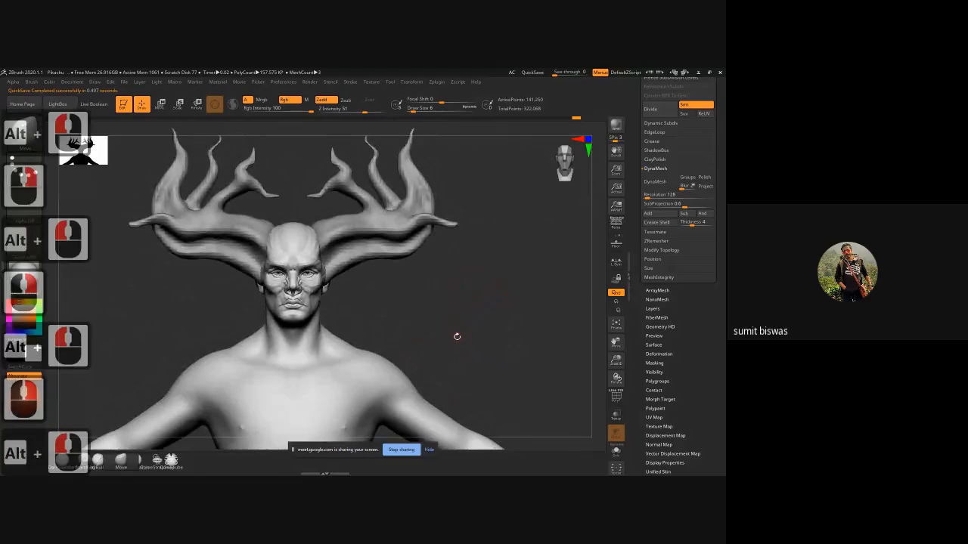
pyautogui.moveTo(457, 336); pyautogui.dragTo(338, 308)
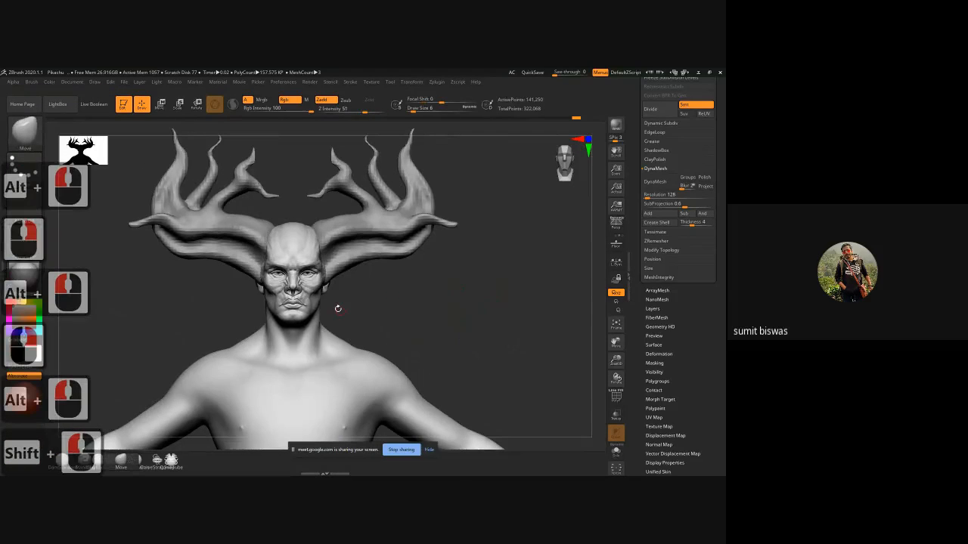
pyautogui.keyDown('ctrl'); pyautogui.moveTo(337, 308); pyautogui.dragTo(380, 340, button='right'); pyautogui.keyUp('ctrl')
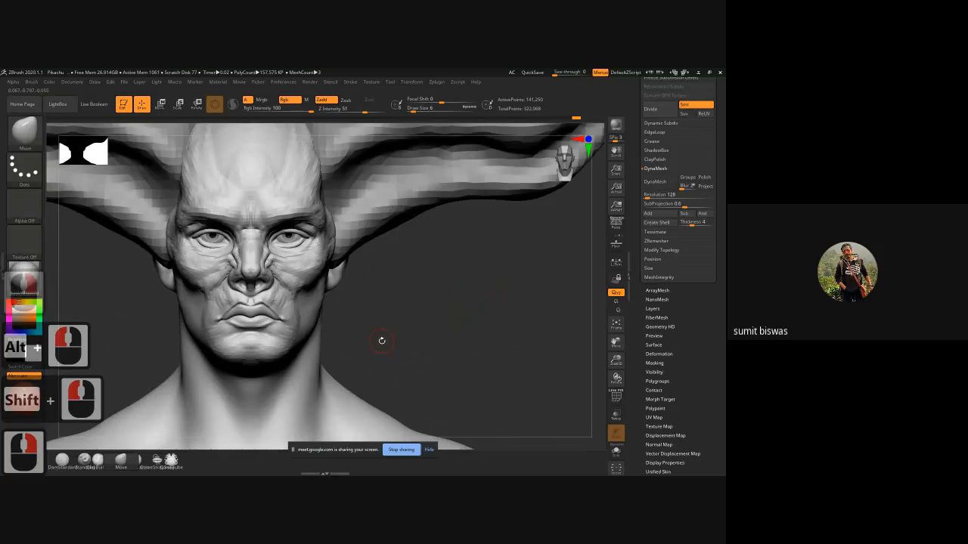
# - Try to reshape the forehead above the brow with the Move brush at draw size 8
pyautogui.moveTo(411, 313); pyautogui.dragTo(262, 267)
pyautogui.keyDown('ctrl'); pyautogui.moveTo(262, 266); pyautogui.dragTo(266, 276, button='right'); pyautogui.keyUp('ctrl')
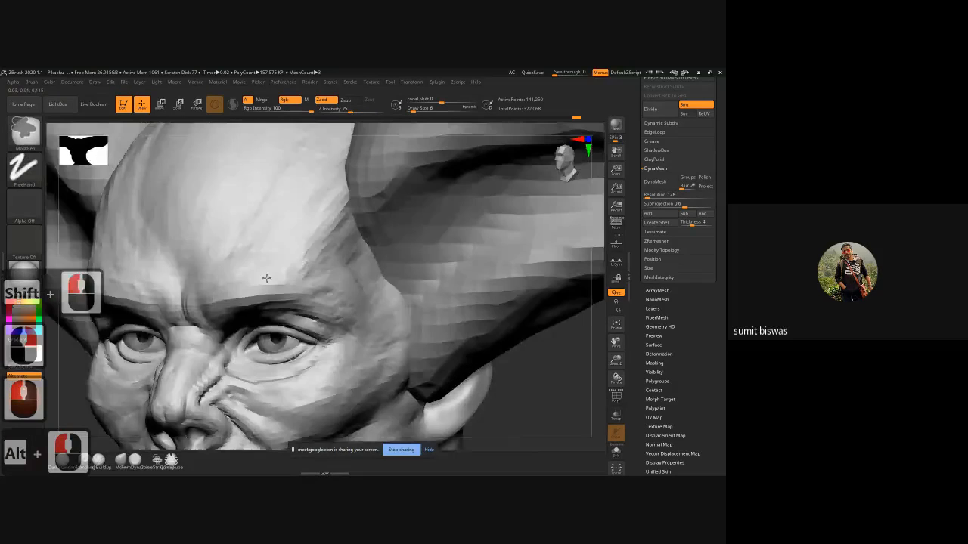
pyautogui.press(']')
pyautogui.press(']')
pyautogui.press(']')
pyautogui.press('[')
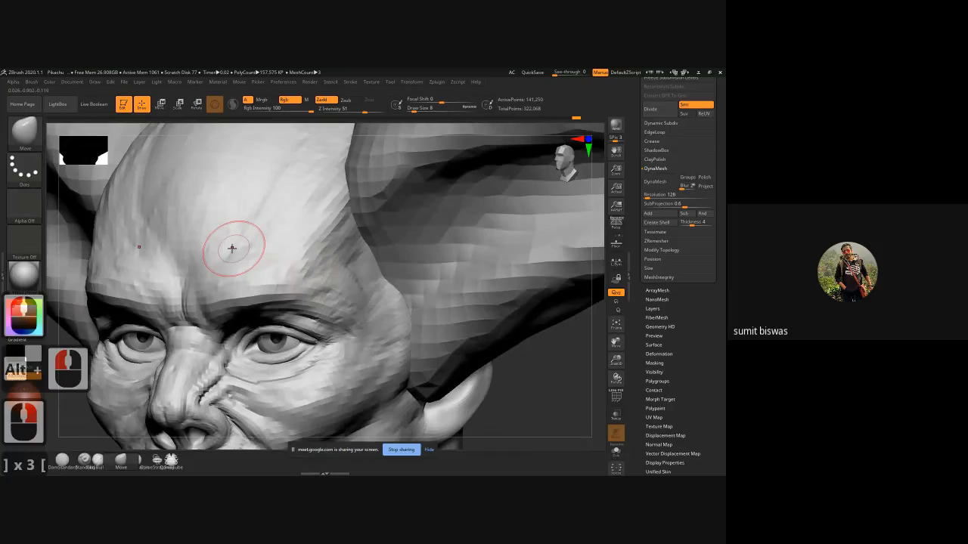
pyautogui.moveTo(231, 238)
pyautogui.mouseDown()
pyautogui.moveTo(214, 255)
pyautogui.moveTo(247, 219)
pyautogui.mouseUp()
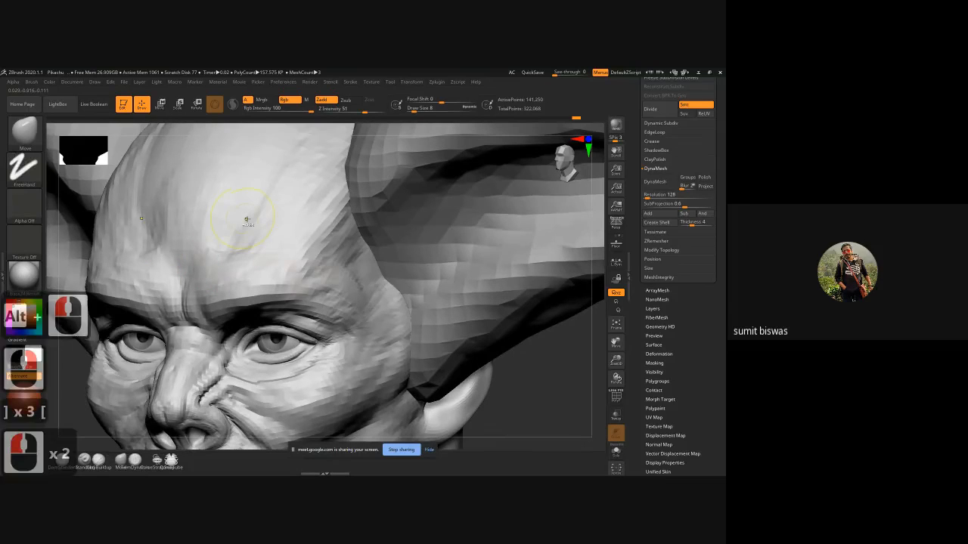
pyautogui.hotkey('ctrl', 'z')
pyautogui.hotkey('ctrl', 'z')
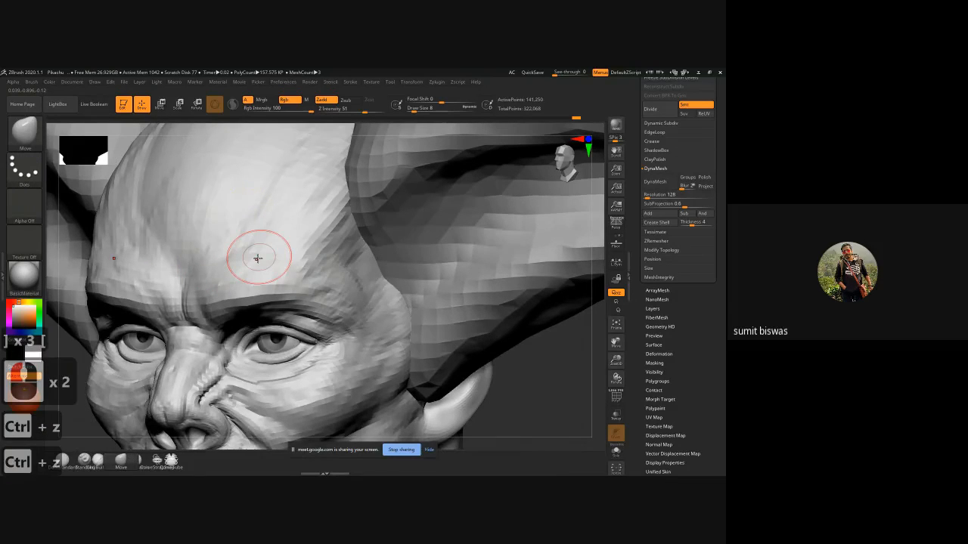
# - Switch to ClayBuildup at draw size 8 and build up the forehead with upward strokes from the brow
pyautogui.press('b')
pyautogui.press('c')
pyautogui.press('b')
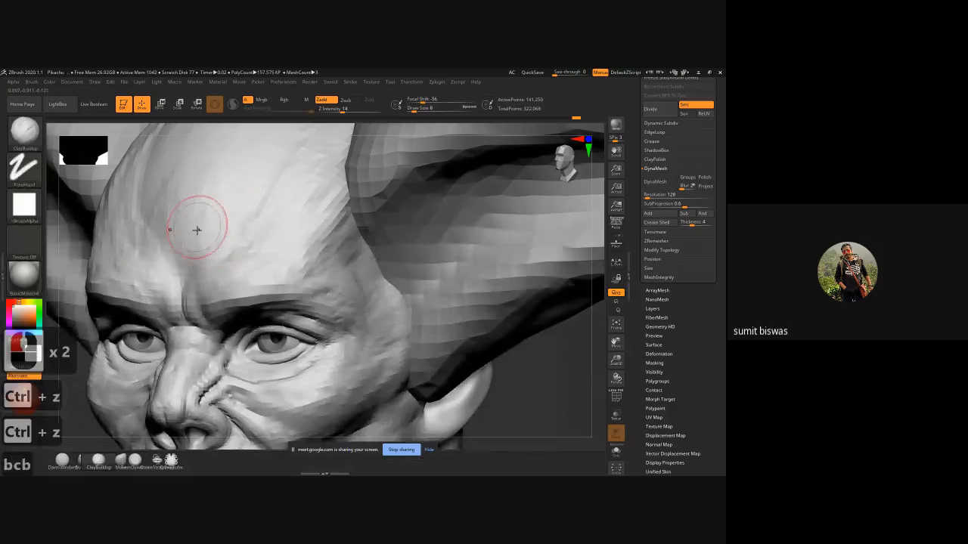
pyautogui.moveTo(208, 306)
pyautogui.mouseDown()
pyautogui.moveTo(218, 279)
pyautogui.moveTo(220, 308)
pyautogui.moveTo(224, 286)
pyautogui.mouseUp()
pyautogui.moveTo(229, 304)
pyautogui.mouseDown()
pyautogui.moveTo(230, 287)
pyautogui.moveTo(217, 300)
pyautogui.moveTo(225, 295)
pyautogui.moveTo(218, 255)
pyautogui.moveTo(227, 232)
pyautogui.mouseUp()
pyautogui.moveTo(234, 276); pyautogui.dragTo(246, 242)
pyautogui.moveTo(257, 280); pyautogui.dragTo(268, 250)
pyautogui.moveTo(280, 283)
pyautogui.mouseDown()
pyautogui.moveTo(317, 273)
pyautogui.moveTo(266, 275)
pyautogui.moveTo(323, 279)
pyautogui.moveTo(306, 261)
pyautogui.moveTo(325, 243)
pyautogui.moveTo(344, 198)
pyautogui.mouseUp()
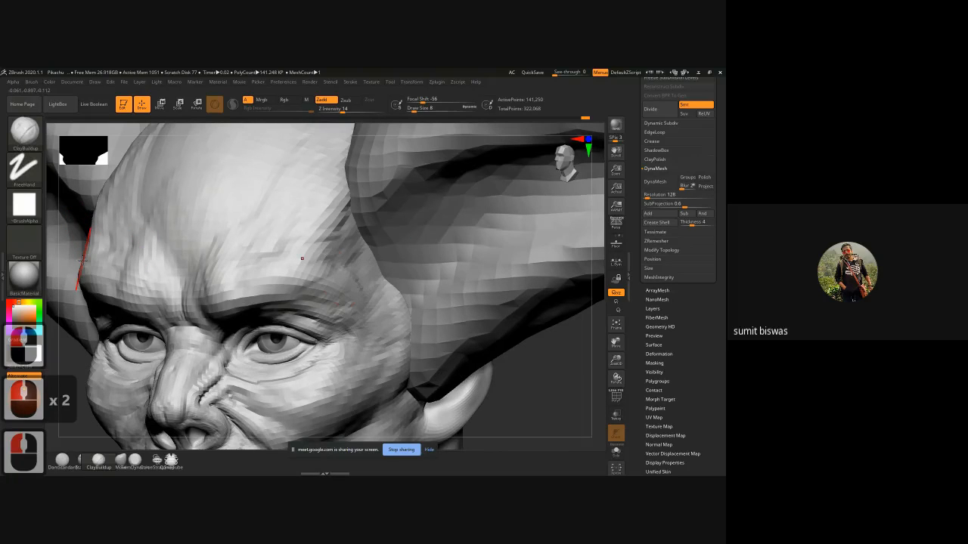
# - Build up the temple, outer brow and outer cheekbone area with ClayBuildup strokes
pyautogui.moveTo(343, 207)
pyautogui.mouseDown()
pyautogui.moveTo(310, 269)
pyautogui.moveTo(340, 308)
pyautogui.moveTo(340, 282)
pyautogui.moveTo(355, 319)
pyautogui.mouseUp()
pyautogui.moveTo(332, 286)
pyautogui.mouseDown()
pyautogui.moveTo(358, 316)
pyautogui.moveTo(347, 301)
pyautogui.mouseUp()
pyautogui.moveTo(339, 283); pyautogui.dragTo(349, 302)
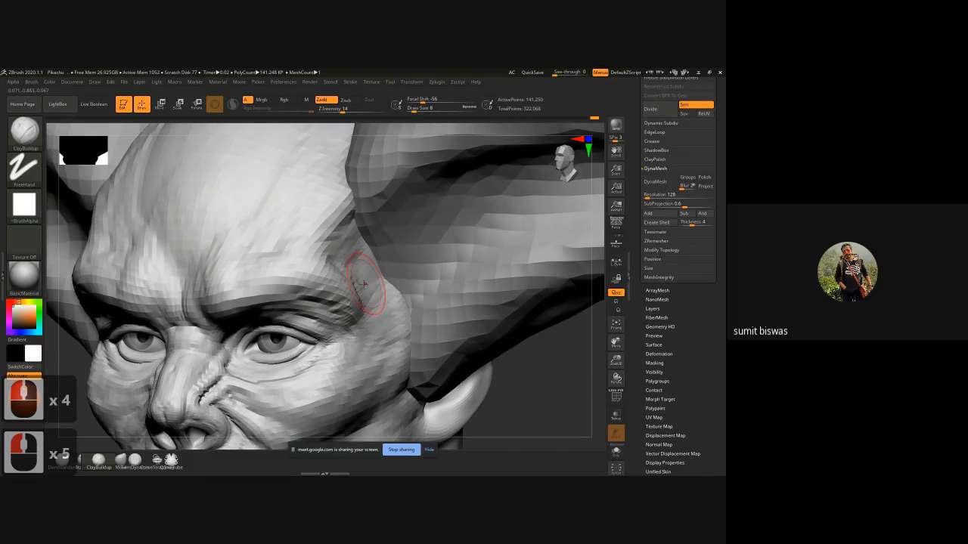
pyautogui.moveTo(356, 266)
pyautogui.mouseDown()
pyautogui.moveTo(340, 268)
pyautogui.moveTo(359, 322)
pyautogui.mouseUp()
pyautogui.moveTo(340, 306); pyautogui.dragTo(361, 332)
pyautogui.moveTo(339, 318)
pyautogui.mouseDown()
pyautogui.moveTo(357, 340)
pyautogui.moveTo(280, 412)
pyautogui.mouseUp()
pyautogui.moveTo(306, 400)
pyautogui.mouseDown()
pyautogui.moveTo(292, 409)
pyautogui.moveTo(310, 397)
pyautogui.mouseUp()
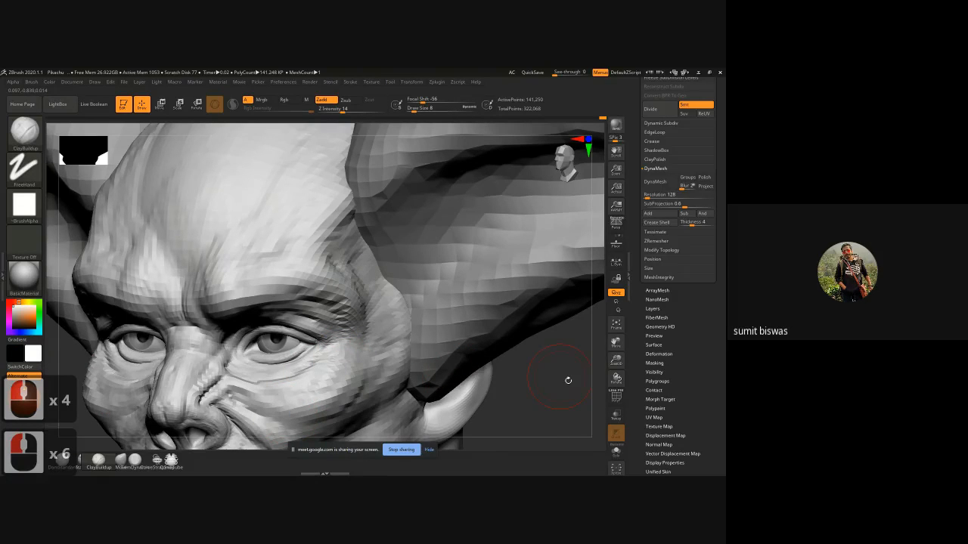
pyautogui.keyDown('alt'); pyautogui.moveTo(567, 381); pyautogui.dragTo(545, 284); pyautogui.keyUp('alt')
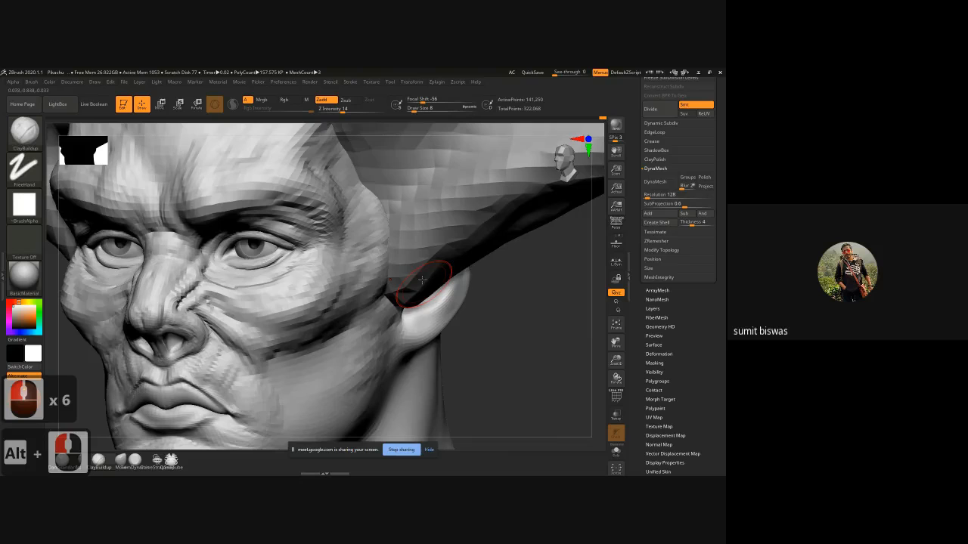
# - Build up the cheek below the cheekbone with ClayBuildup strokes and check the face from the front
pyautogui.moveTo(385, 297)
pyautogui.mouseDown()
pyautogui.moveTo(396, 288)
pyautogui.moveTo(382, 274)
pyautogui.moveTo(396, 285)
pyautogui.moveTo(340, 324)
pyautogui.moveTo(359, 306)
pyautogui.moveTo(337, 314)
pyautogui.moveTo(370, 306)
pyautogui.moveTo(257, 365)
pyautogui.moveTo(277, 347)
pyautogui.moveTo(256, 375)
pyautogui.mouseUp()
pyautogui.moveTo(266, 357)
pyautogui.mouseDown()
pyautogui.moveTo(248, 372)
pyautogui.moveTo(236, 352)
pyautogui.mouseUp()
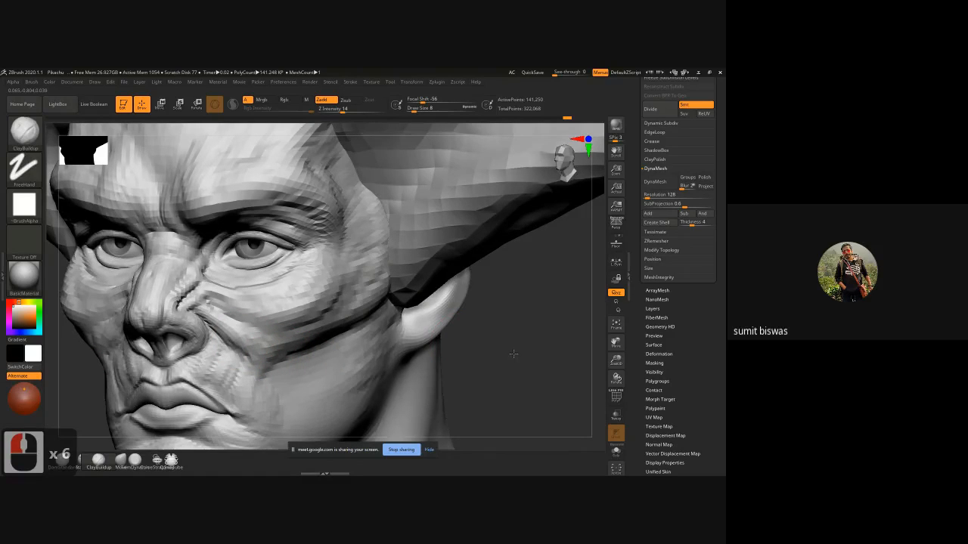
pyautogui.keyDown('shift'); pyautogui.moveTo(514, 353); pyautogui.dragTo(536, 364); pyautogui.keyUp('shift')
pyautogui.keyDown('ctrl'); pyautogui.moveTo(536, 358); pyautogui.dragTo(404, 324, button='right'); pyautogui.keyUp('ctrl')
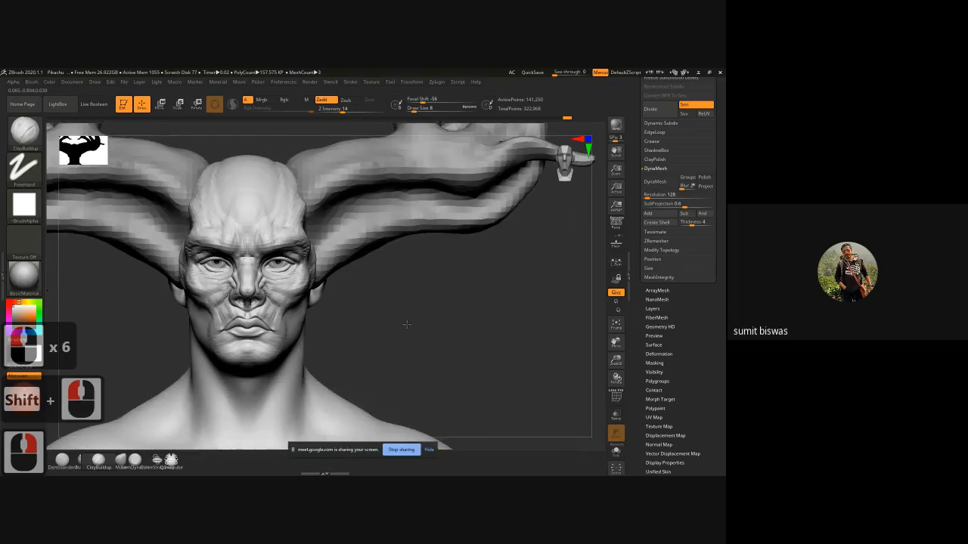
pyautogui.keyDown('alt'); pyautogui.moveTo(403, 324); pyautogui.dragTo(430, 323); pyautogui.keyUp('alt')
pyautogui.moveTo(396, 332)
pyautogui.keyDown('ctrl'); pyautogui.mouseDown(button='right')
pyautogui.moveTo(416, 333)
pyautogui.moveTo(400, 343)
pyautogui.mouseUp(button='right'); pyautogui.keyUp('ctrl')
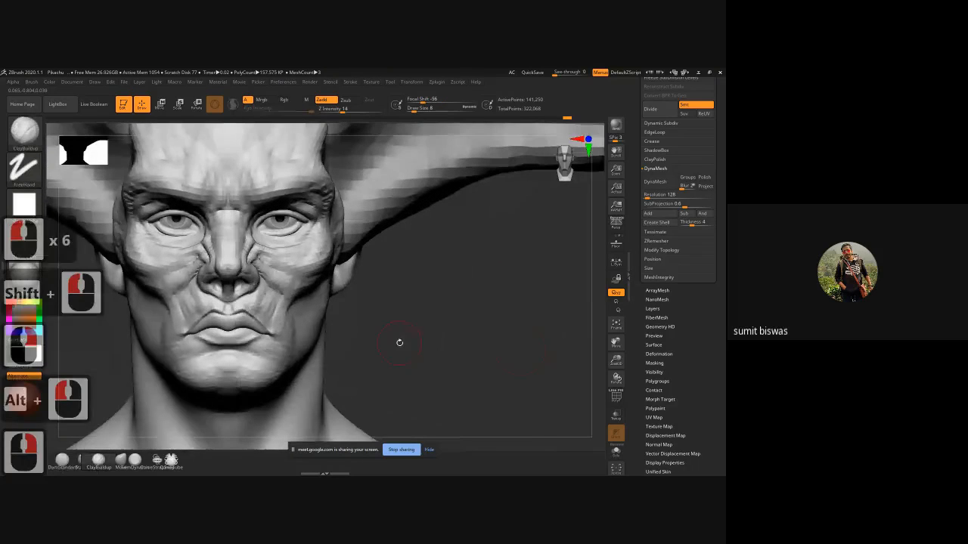
# - Switch to the Move brush at draw size 18 and pull the chin and front of the jawline downward
pyautogui.moveTo(400, 343)
pyautogui.keyDown('alt'); pyautogui.mouseDown()
pyautogui.moveTo(439, 300)
pyautogui.moveTo(195, 381)
pyautogui.mouseUp(); pyautogui.keyUp('alt')
pyautogui.keyDown('ctrl'); pyautogui.moveTo(195, 381); pyautogui.dragTo(313, 330, button='right'); pyautogui.keyUp('ctrl')
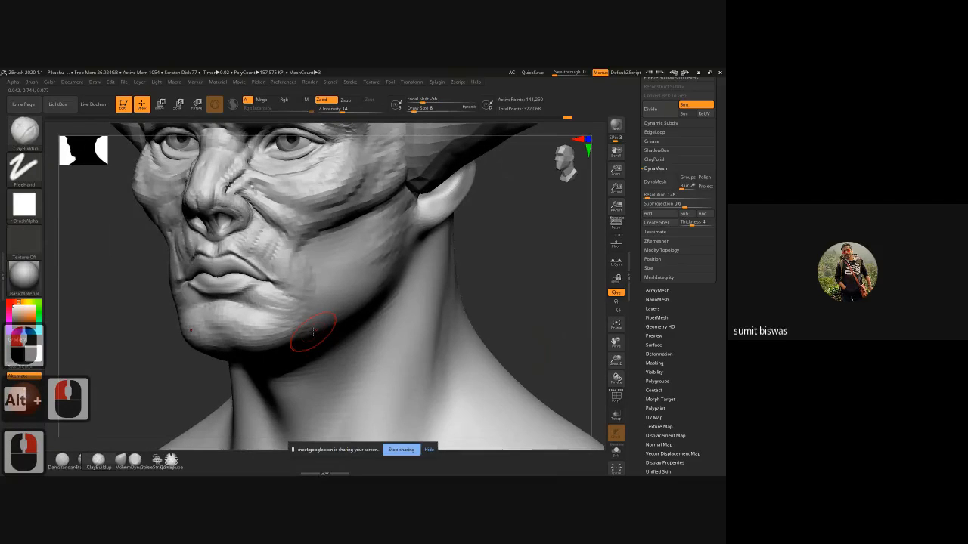
pyautogui.press('b')
pyautogui.press('m')
pyautogui.press('v')
pyautogui.press(']')
pyautogui.press(']')
pyautogui.press(']')
pyautogui.press(']')
pyautogui.press(']')
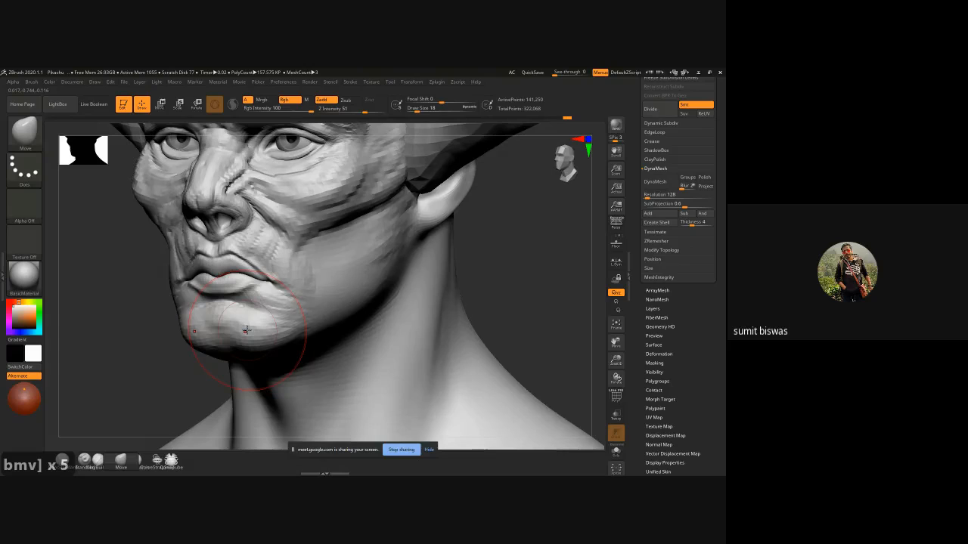
pyautogui.moveTo(248, 340)
pyautogui.mouseDown()
pyautogui.moveTo(254, 348)
pyautogui.moveTo(239, 355)
pyautogui.mouseUp()
pyautogui.click(239, 355)
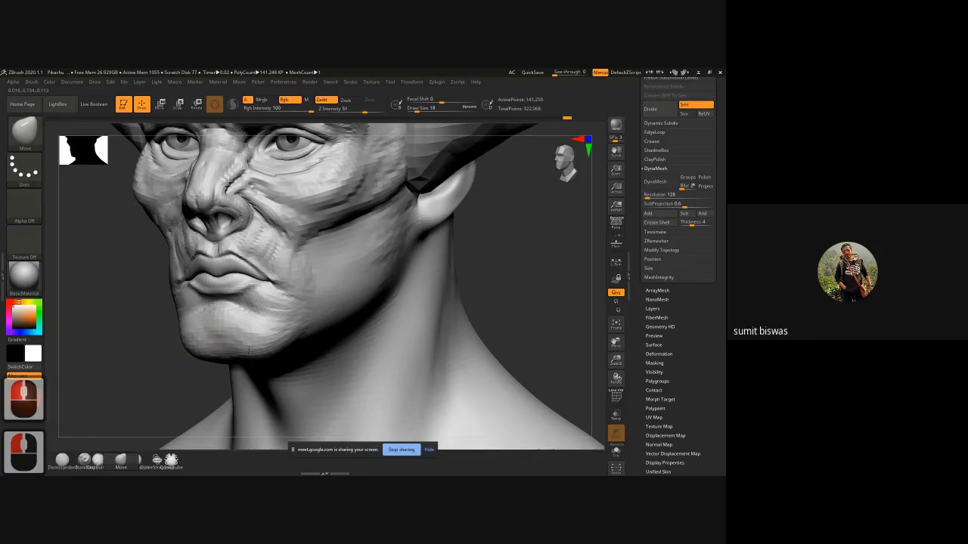
pyautogui.click(280, 340)
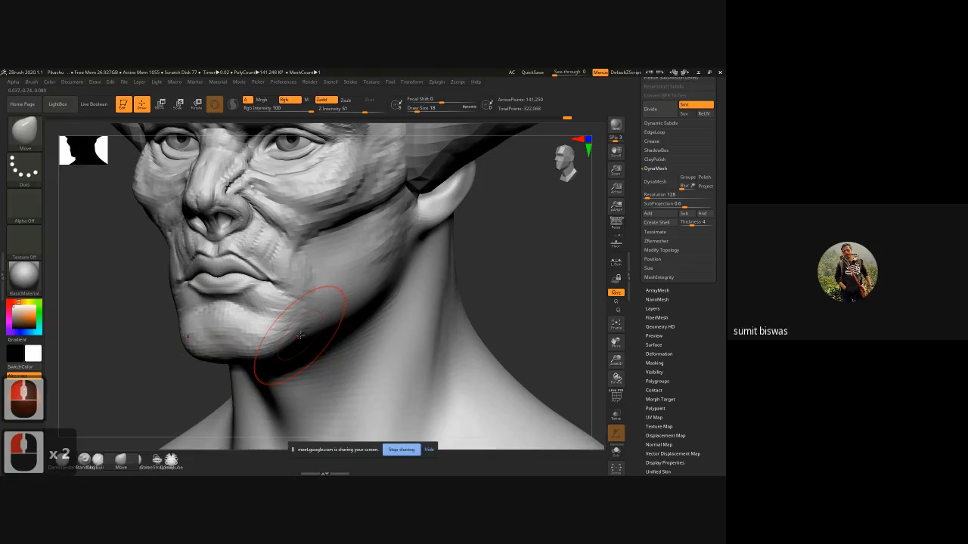
# - Adjust the rear jawline and the area in front of the ear with Move brush strokes
pyautogui.moveTo(513, 277); pyautogui.dragTo(378, 321)
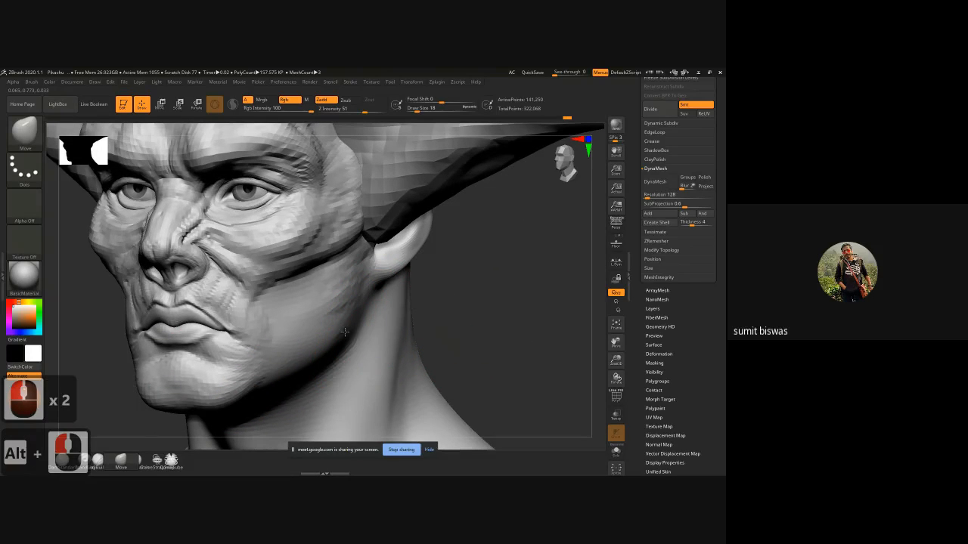
pyautogui.click(340, 336)
pyautogui.click(338, 336)
pyautogui.keyDown('alt'); pyautogui.moveTo(495, 281); pyautogui.dragTo(486, 320); pyautogui.keyUp('alt')
pyautogui.moveTo(357, 295); pyautogui.dragTo(348, 294)
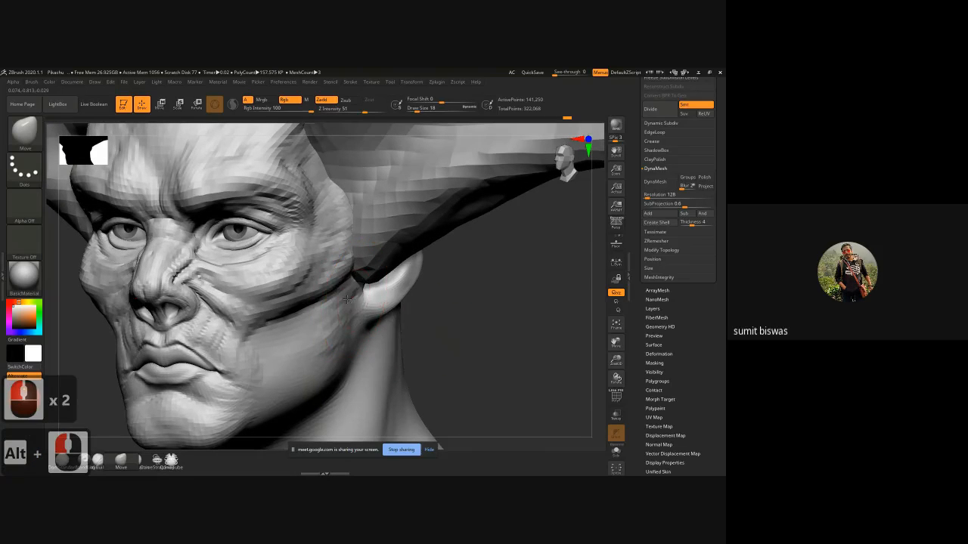
# - Quick-save the project and examine the horned head and torso from the front
pyautogui.keyDown('shift'); pyautogui.moveTo(459, 307); pyautogui.dragTo(466, 314); pyautogui.keyUp('shift')
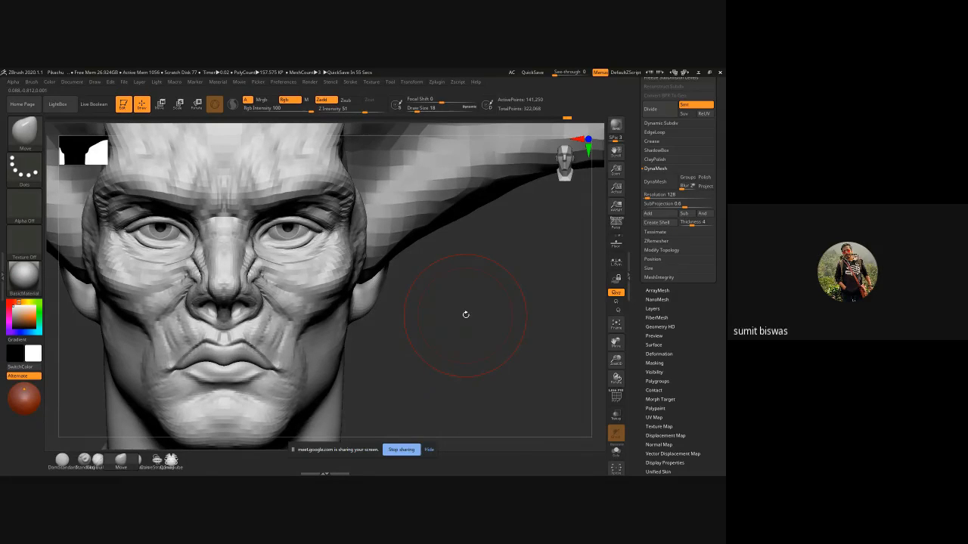
pyautogui.keyDown('ctrl'); pyautogui.moveTo(484, 336); pyautogui.dragTo(422, 311, button='right'); pyautogui.keyUp('ctrl')
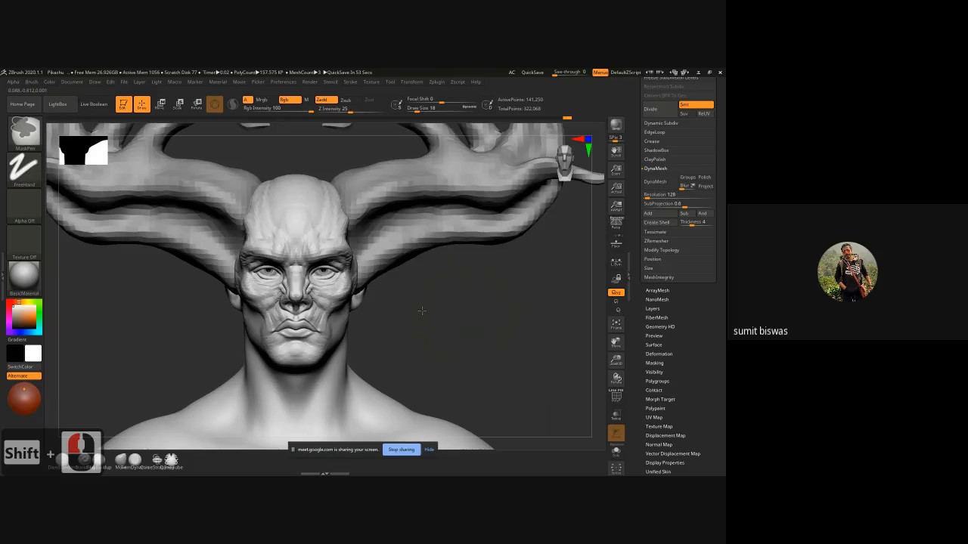
pyautogui.press('9')
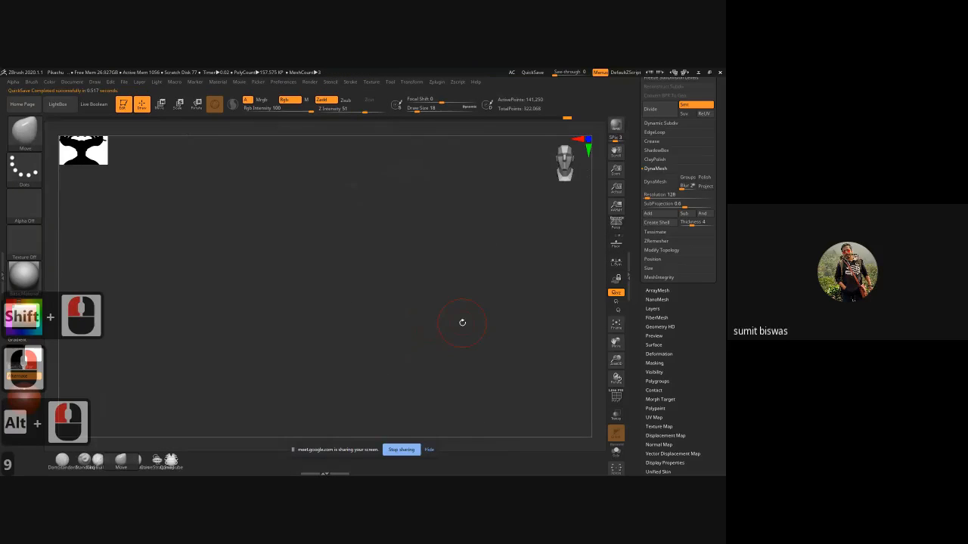
pyautogui.moveTo(462, 322)
pyautogui.mouseDown(button='right')
pyautogui.moveTo(439, 323)
pyautogui.moveTo(474, 327)
pyautogui.moveTo(450, 330)
pyautogui.mouseUp(button='right')
pyautogui.keyDown('shift'); pyautogui.moveTo(450, 329); pyautogui.dragTo(410, 306); pyautogui.keyUp('shift')
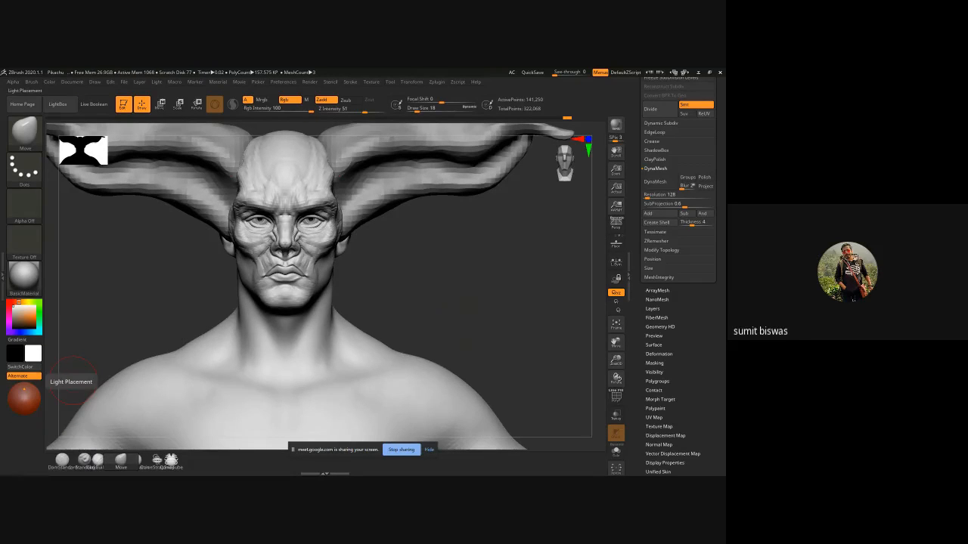
pyautogui.keyDown('alt'); pyautogui.moveTo(493, 279); pyautogui.dragTo(421, 289); pyautogui.keyUp('alt')
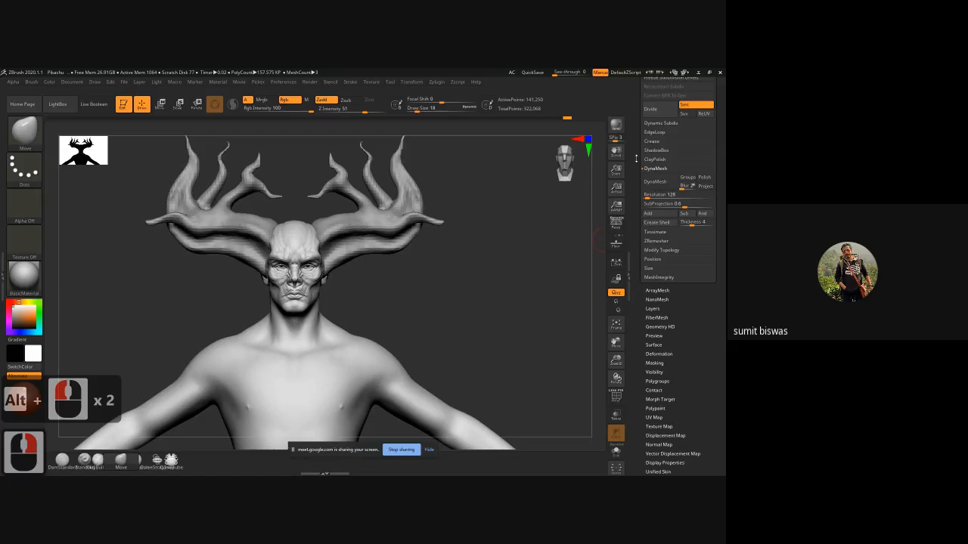
# - Select the horns subtool and merge it down with the body subtool
pyautogui.moveTo(633, 156); pyautogui.dragTo(632, 227)
pyautogui.click(654, 237)
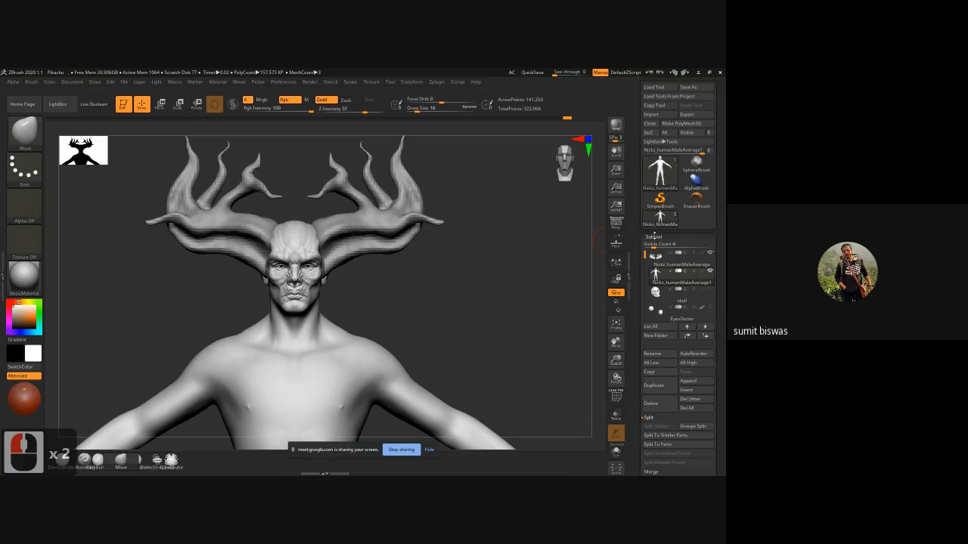
pyautogui.click(654, 238)
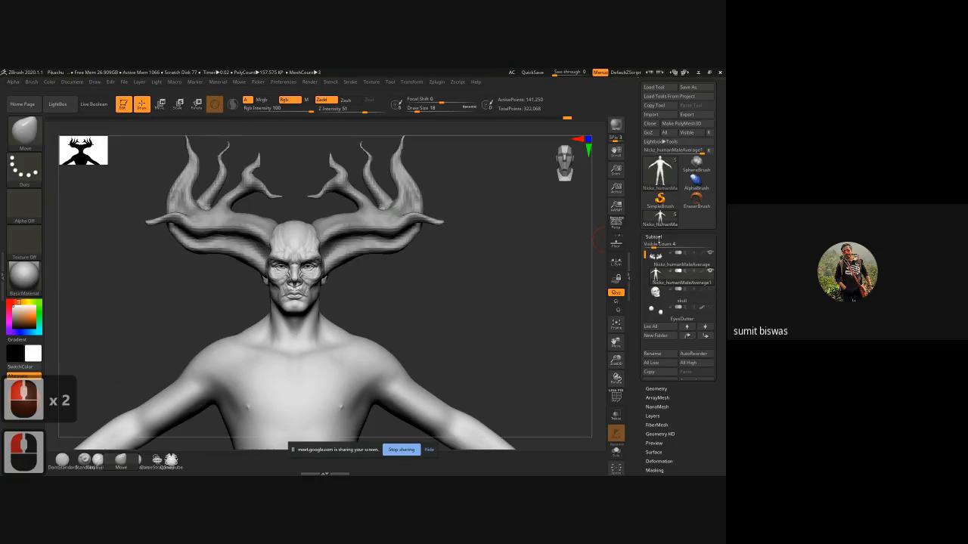
pyautogui.click(657, 246)
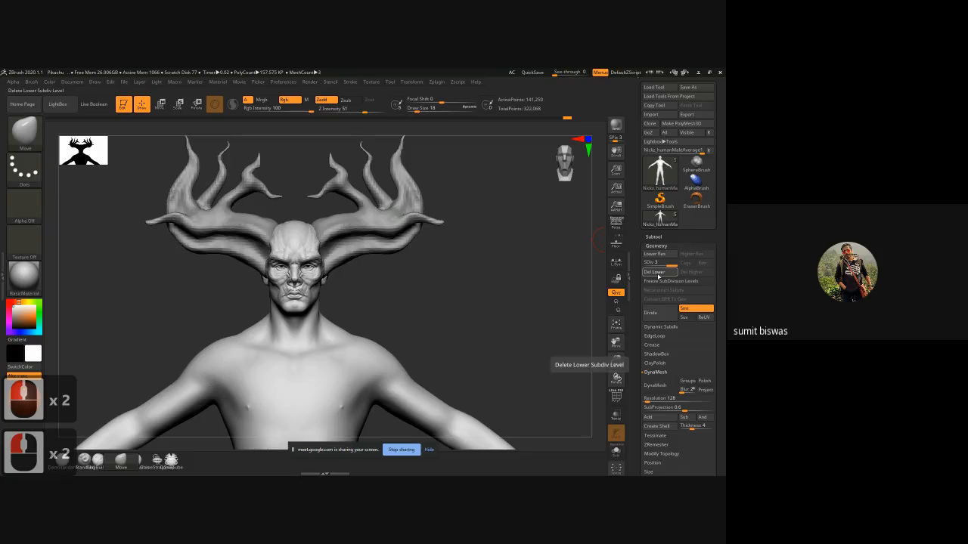
pyautogui.click(655, 246)
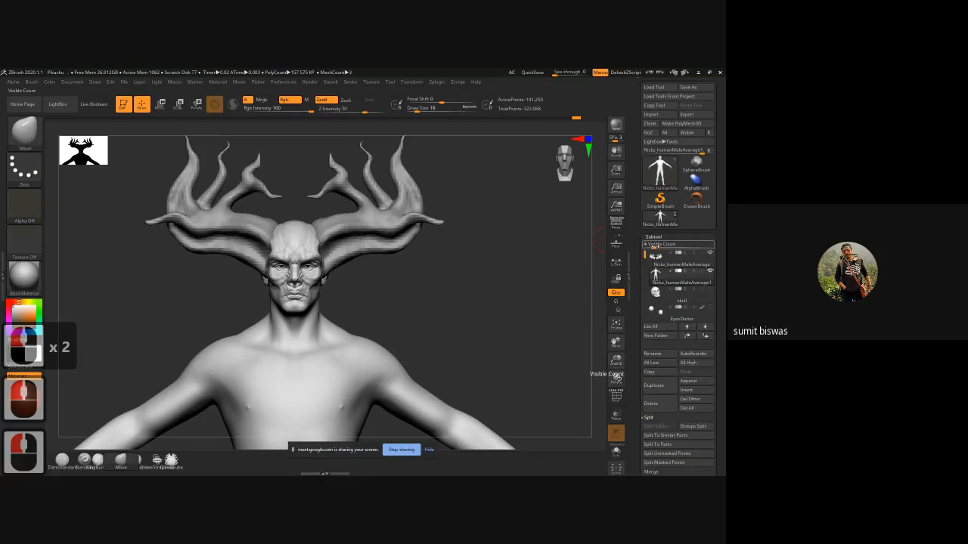
pyautogui.click(654, 256)
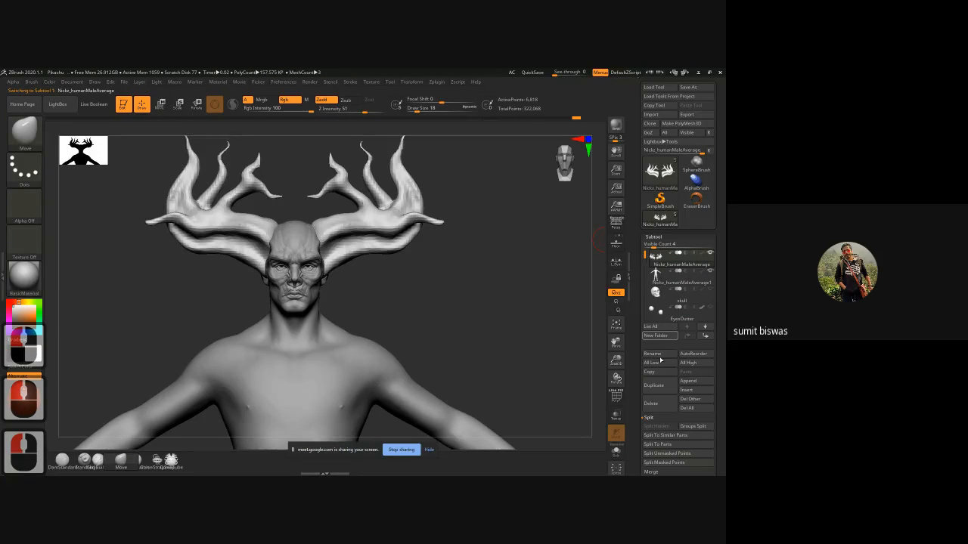
pyautogui.click(649, 417)
pyautogui.click(650, 426)
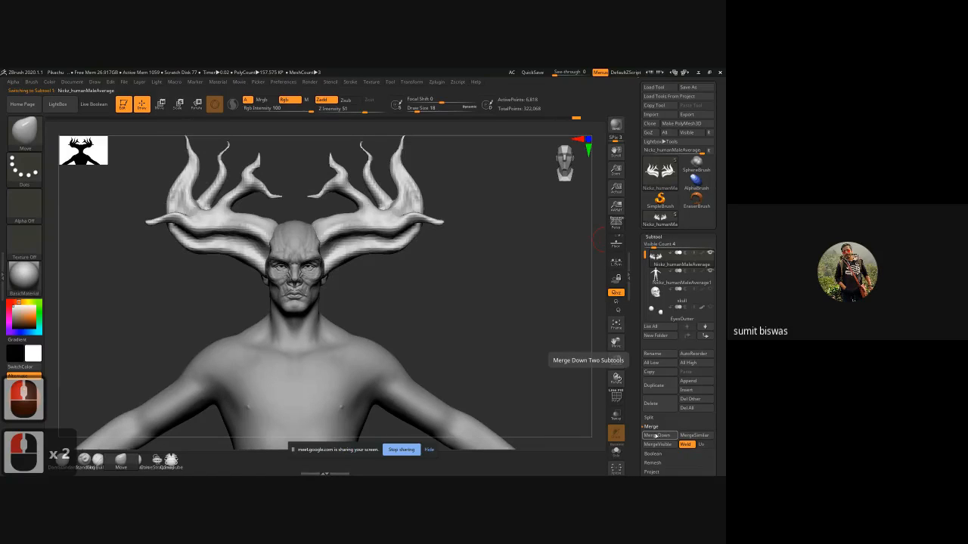
pyautogui.click(655, 436)
pyautogui.click(631, 451)
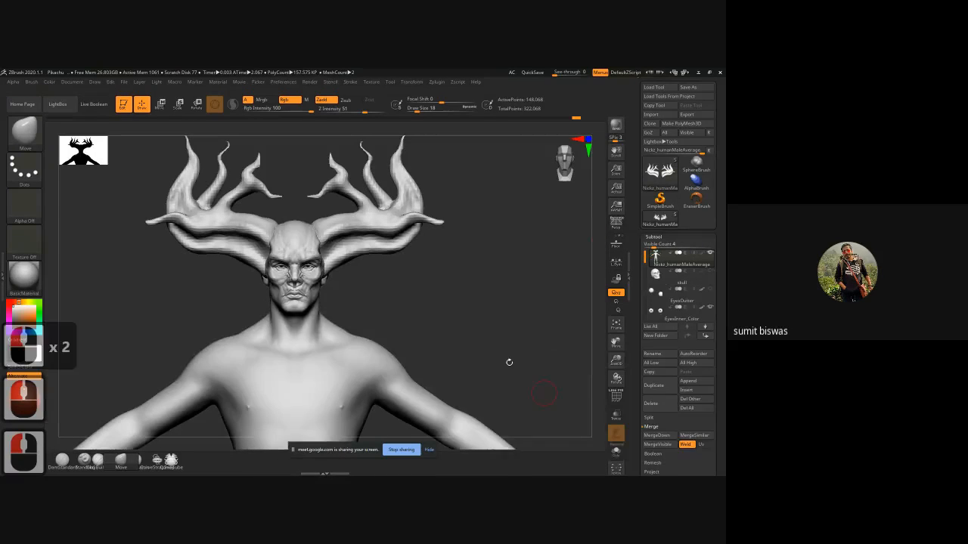
# - Try to remesh the merged figure with DynaMesh at resolution 1088, inspect the horn joins and undo it
pyautogui.keyDown('alt'); pyautogui.moveTo(460, 353); pyautogui.dragTo(572, 300); pyautogui.keyUp('alt')
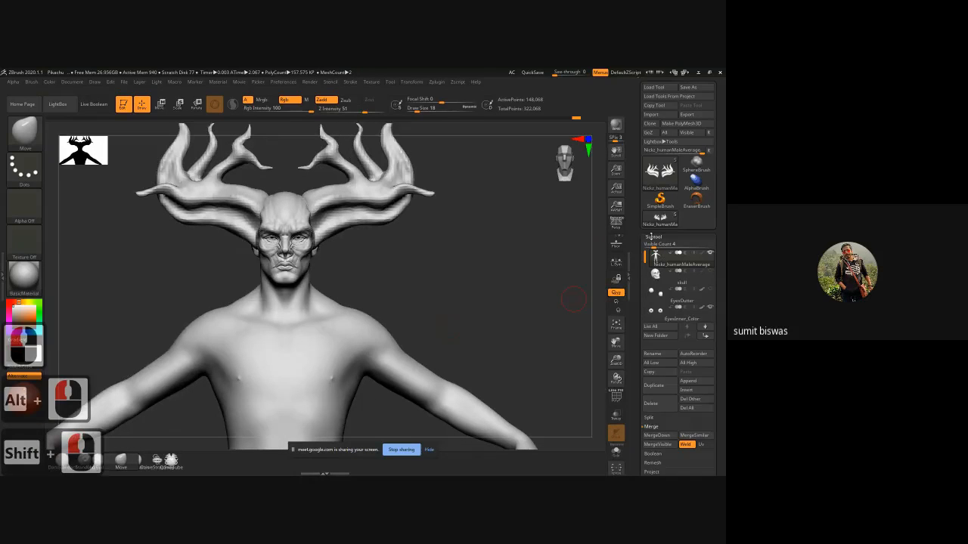
pyautogui.click(653, 236)
pyautogui.click(655, 246)
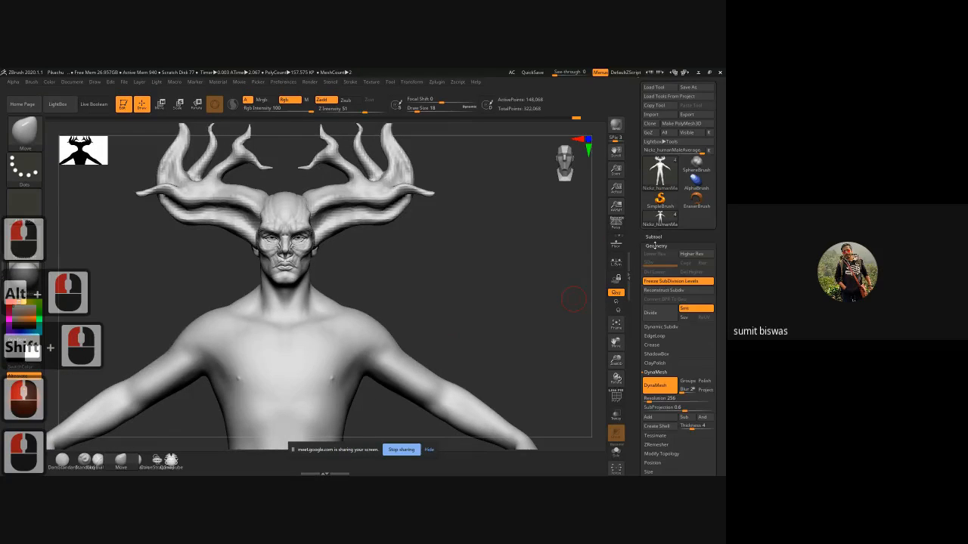
pyautogui.moveTo(633, 364); pyautogui.dragTo(633, 322)
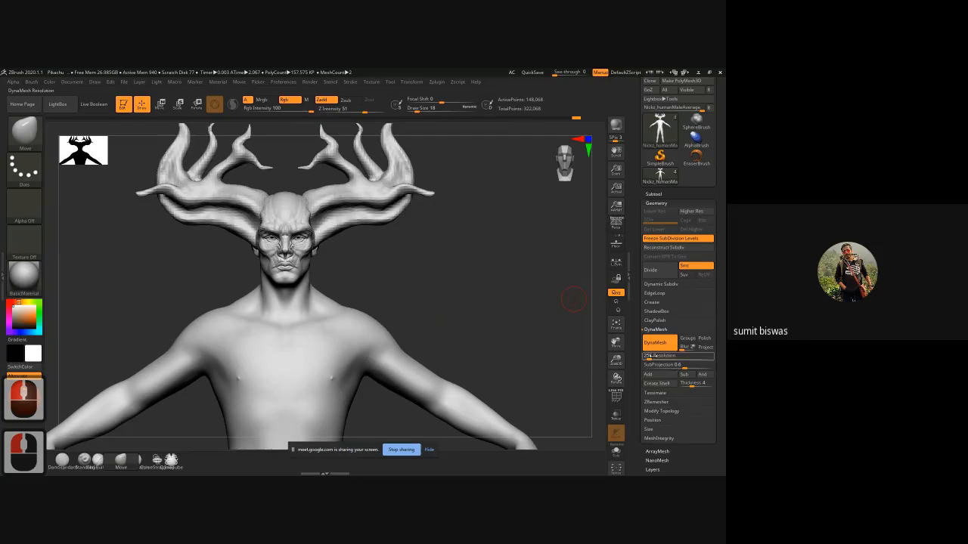
pyautogui.moveTo(648, 356); pyautogui.dragTo(658, 356)
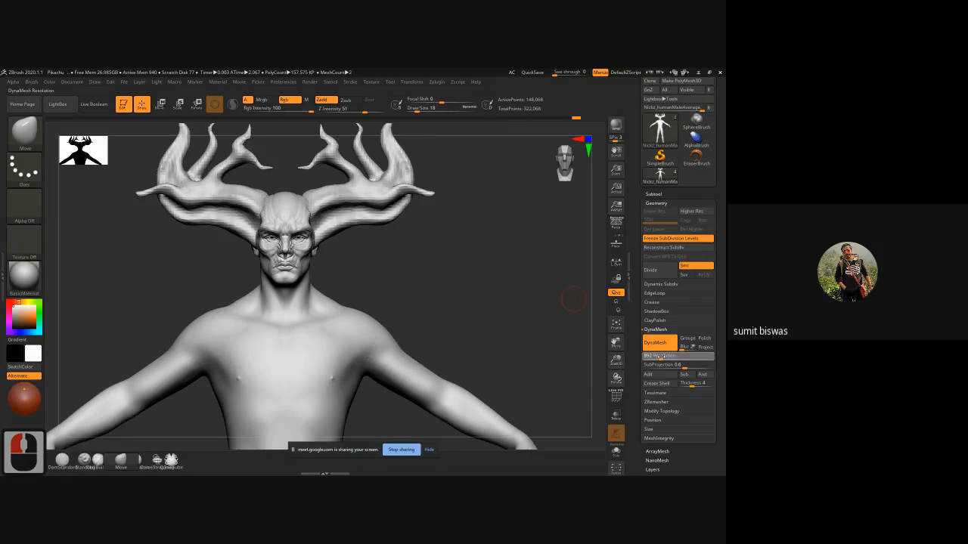
pyautogui.click(662, 356)
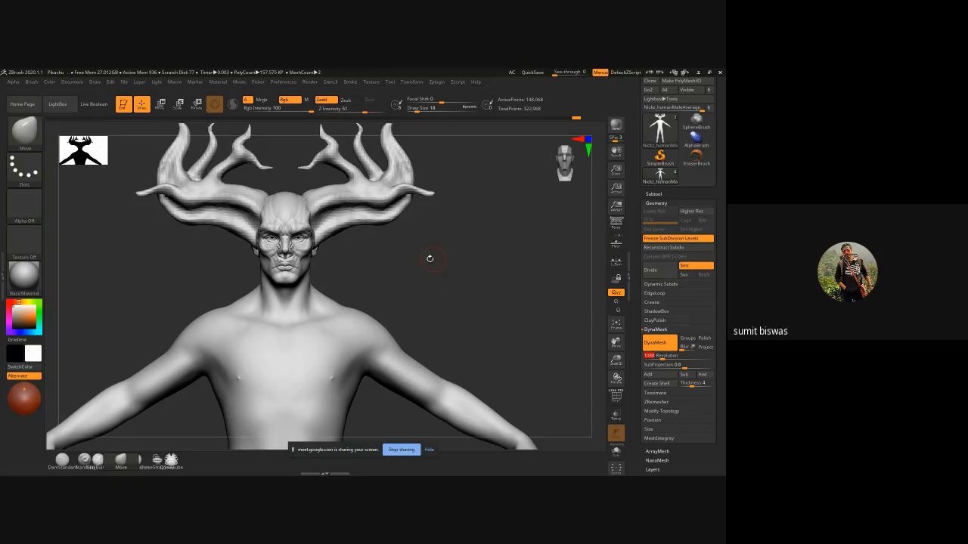
pyautogui.moveTo(410, 258)
pyautogui.keyDown('ctrl'); pyautogui.mouseDown()
pyautogui.moveTo(458, 304)
pyautogui.moveTo(372, 300)
pyautogui.mouseUp(); pyautogui.keyUp('ctrl')
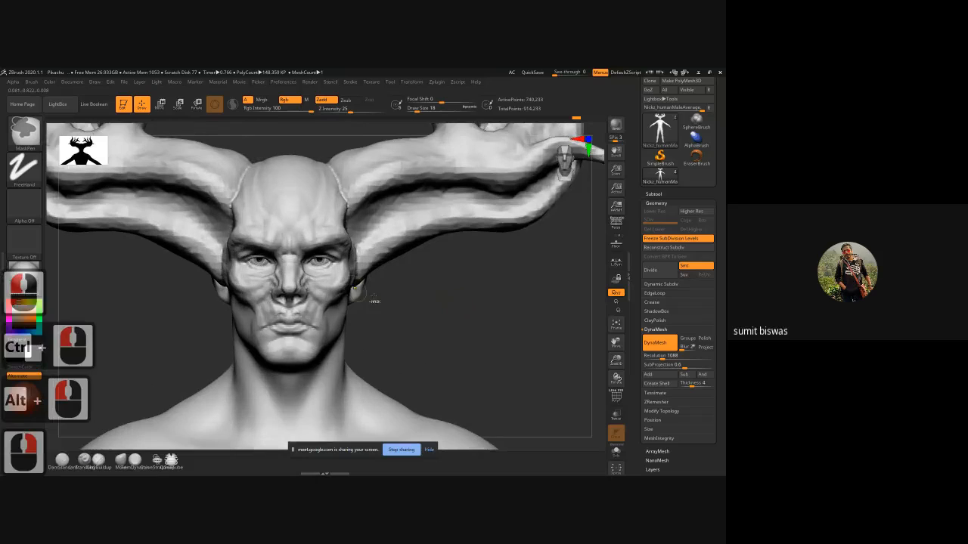
pyautogui.moveTo(525, 330); pyautogui.dragTo(386, 322)
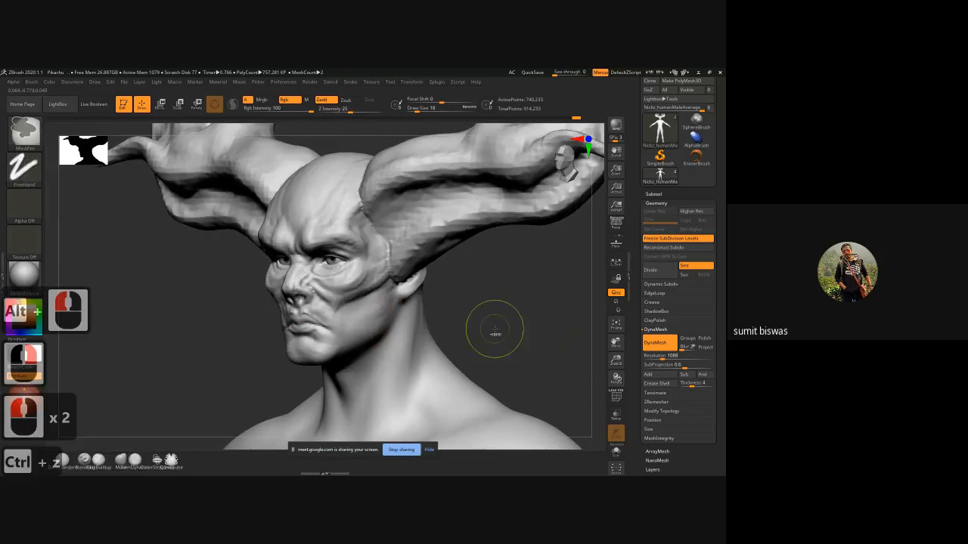
pyautogui.hotkey('ctrl', 'z')
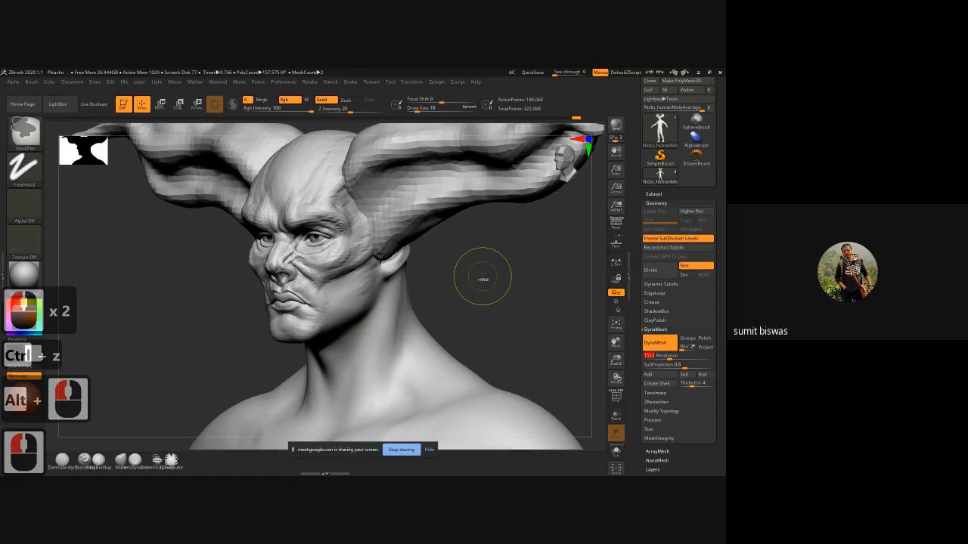
# - Remesh the merged figure with DynaMesh at resolution 1512 and review it from the front
pyautogui.keyDown('ctrl'); pyautogui.moveTo(483, 275); pyautogui.dragTo(517, 320); pyautogui.keyUp('ctrl')
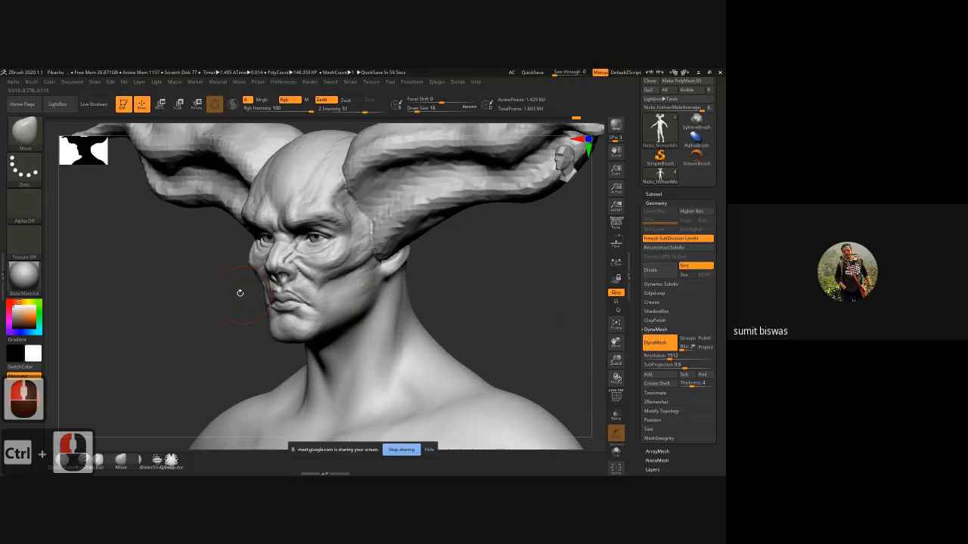
pyautogui.moveTo(501, 292)
pyautogui.mouseDown()
pyautogui.moveTo(523, 291)
pyautogui.moveTo(460, 328)
pyautogui.moveTo(474, 262)
pyautogui.mouseUp()
pyautogui.moveTo(474, 262)
pyautogui.mouseDown()
pyautogui.moveTo(436, 292)
pyautogui.moveTo(456, 256)
pyautogui.mouseUp()
pyautogui.keyDown('ctrl'); pyautogui.moveTo(450, 261); pyautogui.dragTo(427, 247, button='right'); pyautogui.keyUp('ctrl')
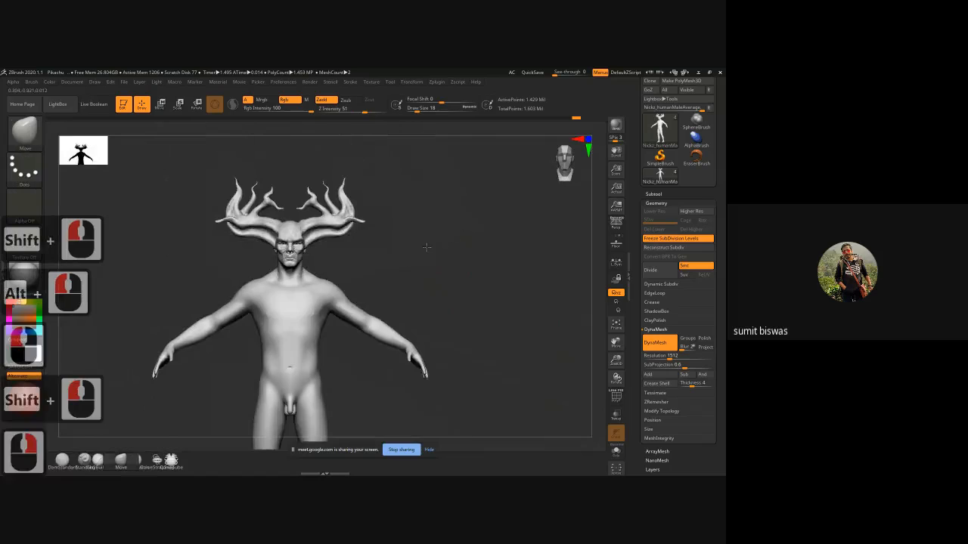
pyautogui.keyDown('alt'); pyautogui.moveTo(427, 248); pyautogui.dragTo(425, 241); pyautogui.keyUp('alt')
# - Show the polyframe to examine the face's mesh density, hide it again and inspect the seam between horn and temple
pyautogui.hotkey('shift', 'f')
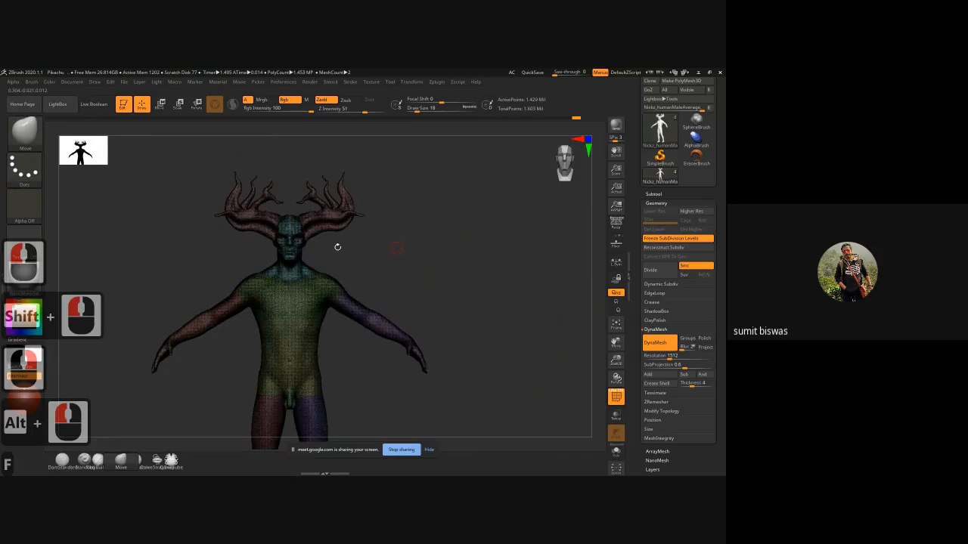
pyautogui.keyDown('ctrl'); pyautogui.moveTo(337, 247); pyautogui.dragTo(430, 310, button='right'); pyautogui.keyUp('ctrl')
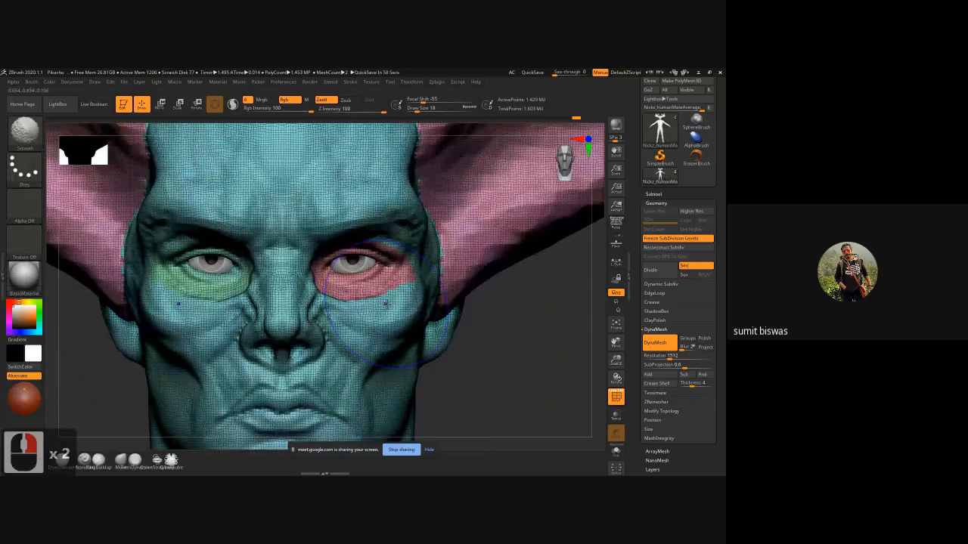
pyautogui.hotkey('shift', 'f')
pyautogui.keyDown('ctrl'); pyautogui.moveTo(502, 350); pyautogui.dragTo(394, 331, button='right'); pyautogui.keyUp('ctrl')
pyautogui.keyDown('alt'); pyautogui.moveTo(450, 307); pyautogui.dragTo(450, 347); pyautogui.keyUp('alt')
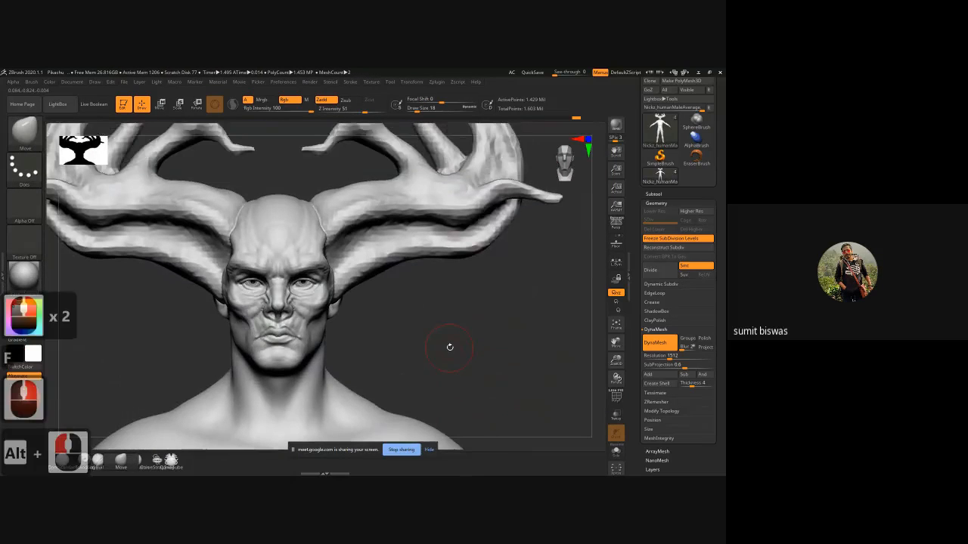
pyautogui.moveTo(450, 347); pyautogui.dragTo(495, 377, button='right')
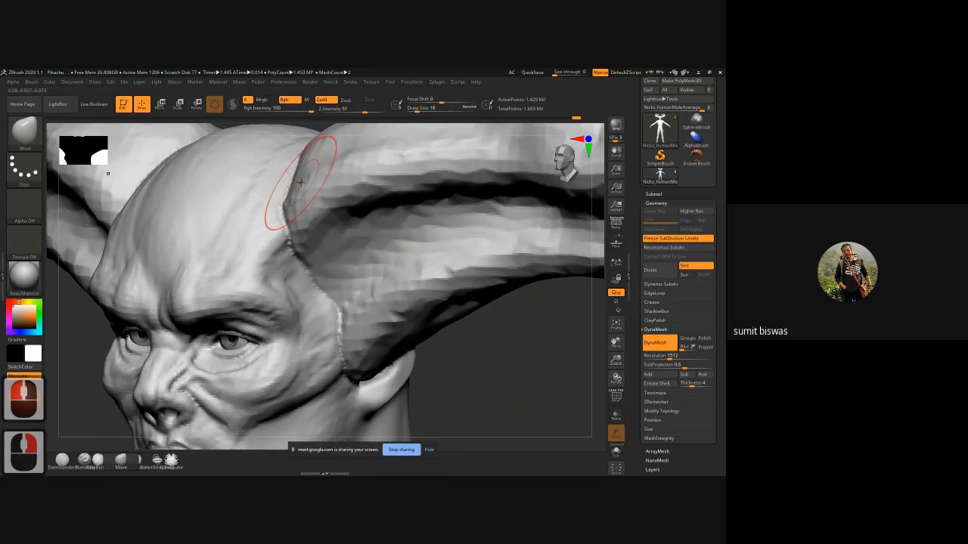
# - Fill the seam between the horn base and the temple using the ClayBuildup brush at draw size 9
pyautogui.press('b')
pyautogui.press('c')
pyautogui.press('b')
pyautogui.press('[')
pyautogui.press('[')
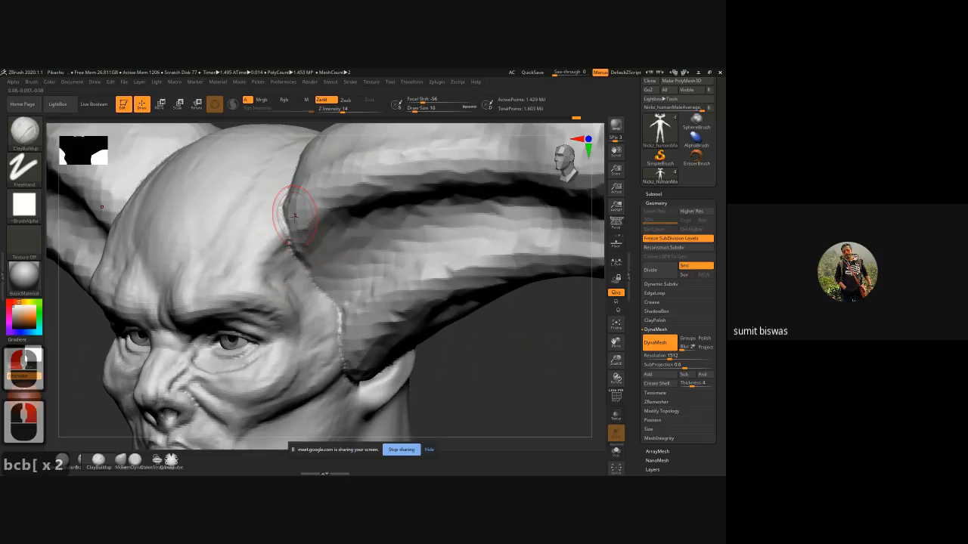
pyautogui.press('[')
pyautogui.moveTo(297, 206)
pyautogui.mouseDown()
pyautogui.moveTo(277, 247)
pyautogui.moveTo(284, 221)
pyautogui.moveTo(264, 254)
pyautogui.moveTo(272, 238)
pyautogui.moveTo(252, 254)
pyautogui.moveTo(257, 263)
pyautogui.mouseUp()
pyautogui.moveTo(290, 226)
pyautogui.mouseDown()
pyautogui.moveTo(265, 257)
pyautogui.moveTo(301, 242)
pyautogui.moveTo(346, 281)
pyautogui.moveTo(338, 286)
pyautogui.mouseUp()
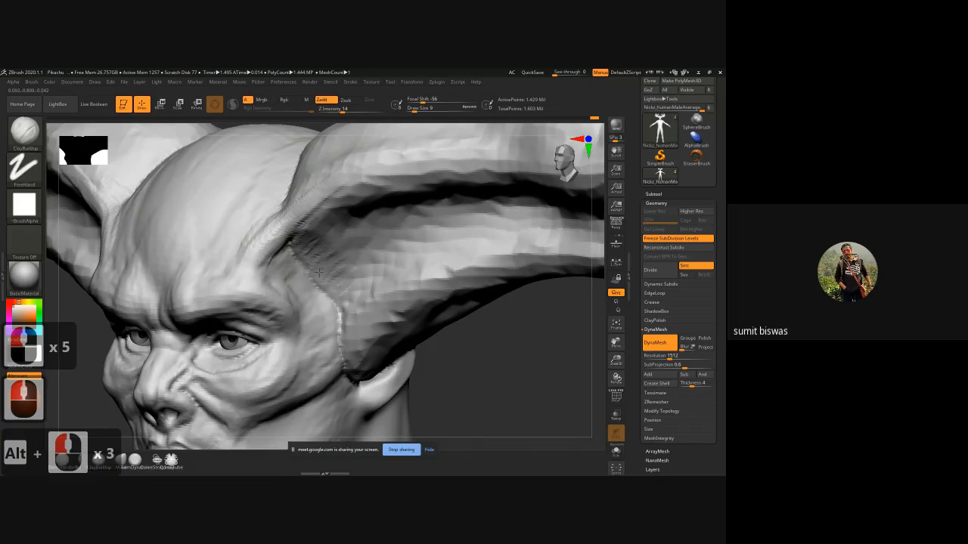
# - Smooth the filled horn seam, carve into the fold beneath the upper branch and build up the ridge running onto the forehead
pyautogui.moveTo(303, 249)
pyautogui.keyDown('shift'); pyautogui.mouseDown()
pyautogui.moveTo(334, 279)
pyautogui.moveTo(336, 302)
pyautogui.moveTo(292, 246)
pyautogui.moveTo(353, 210)
pyautogui.moveTo(344, 220)
pyautogui.moveTo(381, 215)
pyautogui.mouseUp(); pyautogui.keyUp('shift')
pyautogui.moveTo(310, 230)
pyautogui.keyDown('alt'); pyautogui.mouseDown()
pyautogui.moveTo(340, 215)
pyautogui.moveTo(265, 255)
pyautogui.mouseUp(); pyautogui.keyUp('alt')
pyautogui.moveTo(280, 234); pyautogui.dragTo(265, 266)
pyautogui.moveTo(283, 237); pyautogui.dragTo(266, 264)
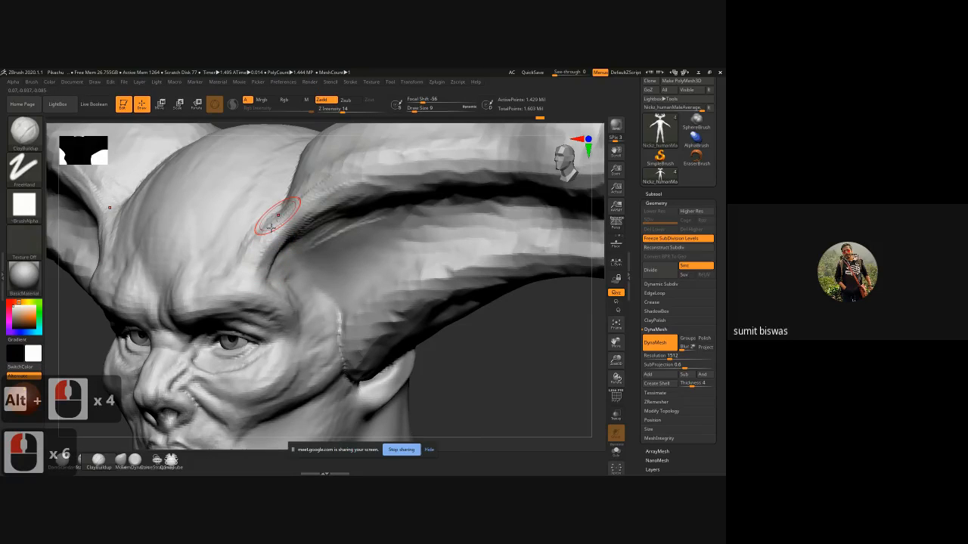
pyautogui.moveTo(452, 269); pyautogui.dragTo(469, 264)
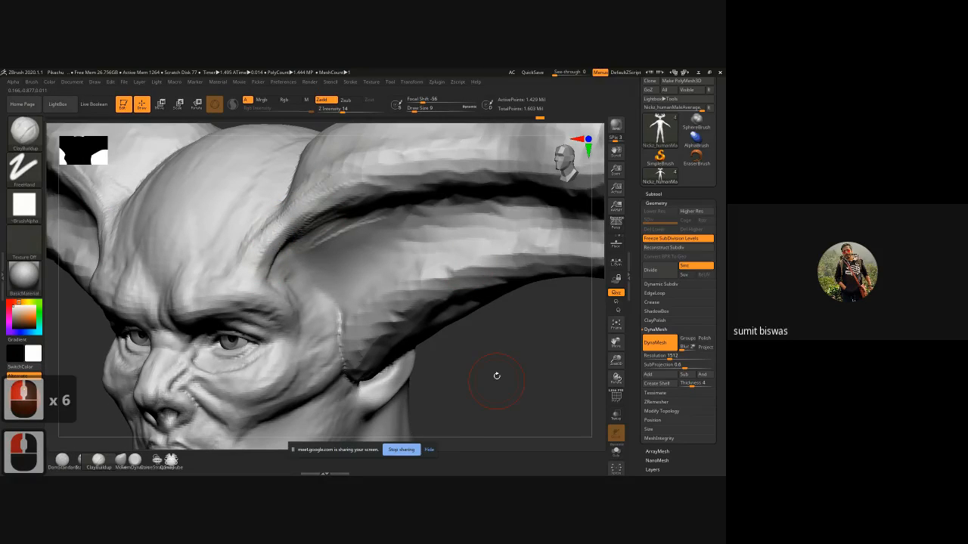
# - Smooth and build up the horn's upper join with the forehead at draw size 18, and check the upper body from the front
pyautogui.moveTo(478, 379)
pyautogui.mouseDown()
pyautogui.moveTo(462, 396)
pyautogui.moveTo(514, 381)
pyautogui.mouseUp()
pyautogui.keyDown('alt'); pyautogui.moveTo(515, 382); pyautogui.dragTo(484, 378); pyautogui.keyUp('alt')
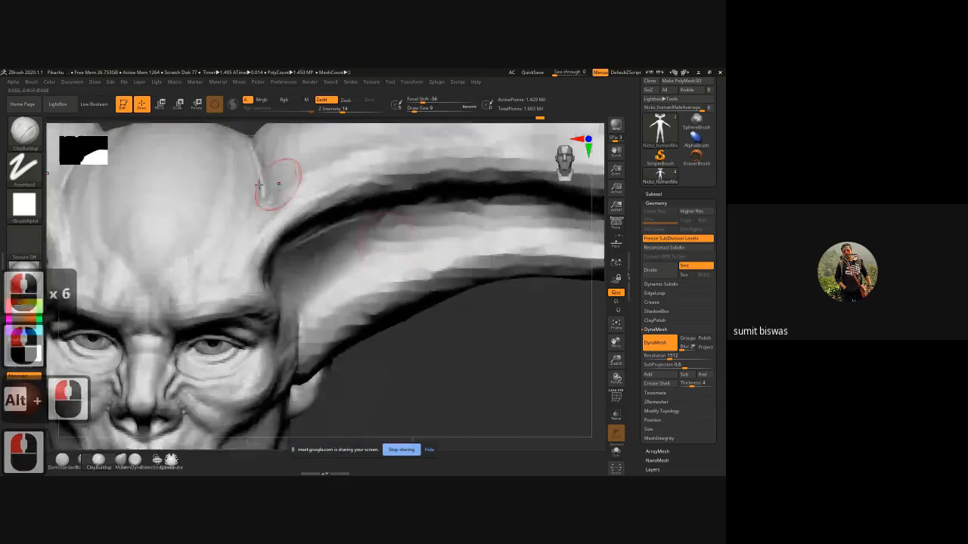
pyautogui.press(']')
pyautogui.press(']')
pyautogui.press(']')
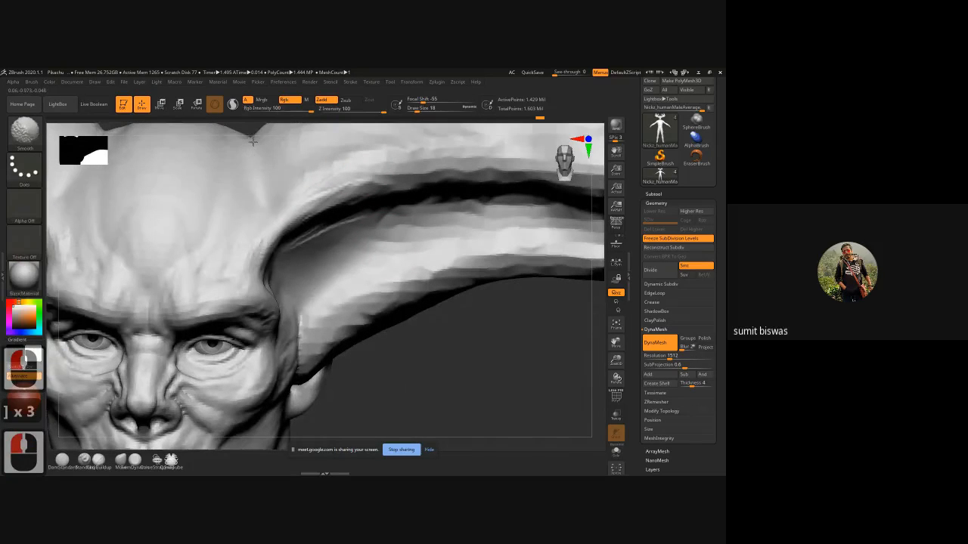
pyautogui.moveTo(251, 141)
pyautogui.keyDown('shift'); pyautogui.mouseDown()
pyautogui.moveTo(269, 199)
pyautogui.moveTo(259, 202)
pyautogui.mouseUp(); pyautogui.keyUp('shift')
pyautogui.moveTo(266, 192); pyautogui.dragTo(256, 202)
pyautogui.moveTo(265, 200); pyautogui.dragTo(274, 182)
pyautogui.moveTo(252, 149); pyautogui.dragTo(263, 163)
pyautogui.moveTo(261, 163); pyautogui.dragTo(250, 198)
pyautogui.moveTo(260, 192); pyautogui.dragTo(249, 219)
pyautogui.moveTo(261, 213); pyautogui.dragTo(254, 229)
pyautogui.press('f')
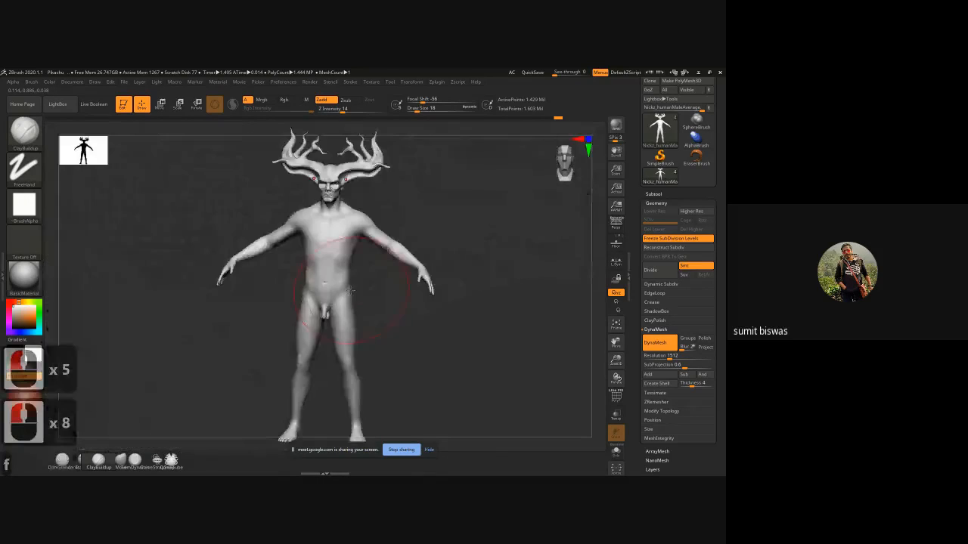
pyautogui.keyDown('alt'); pyautogui.moveTo(410, 215); pyautogui.dragTo(385, 271); pyautogui.keyUp('alt')
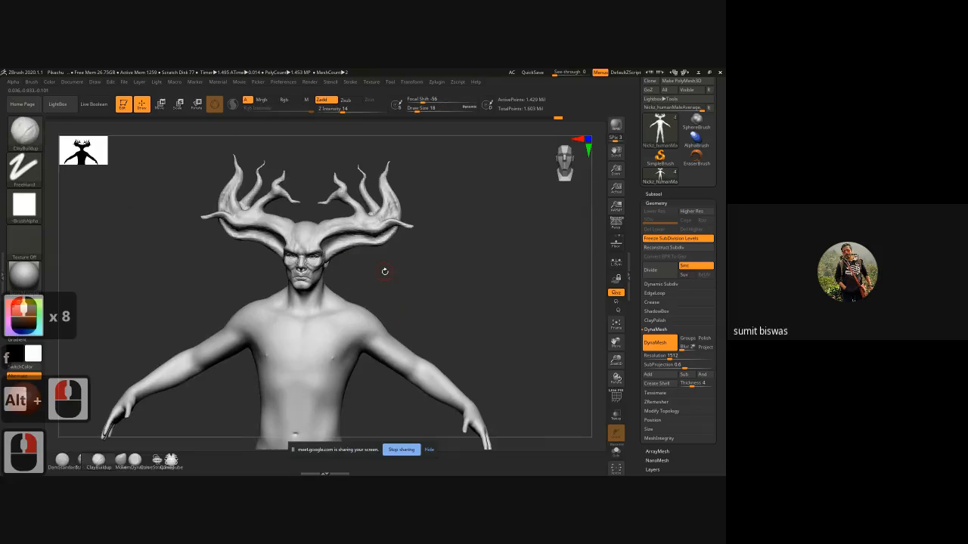
pyautogui.moveTo(385, 271); pyautogui.dragTo(386, 269, button='right')
pyautogui.keyDown('shift'); pyautogui.click(386, 269); pyautogui.keyUp('shift')
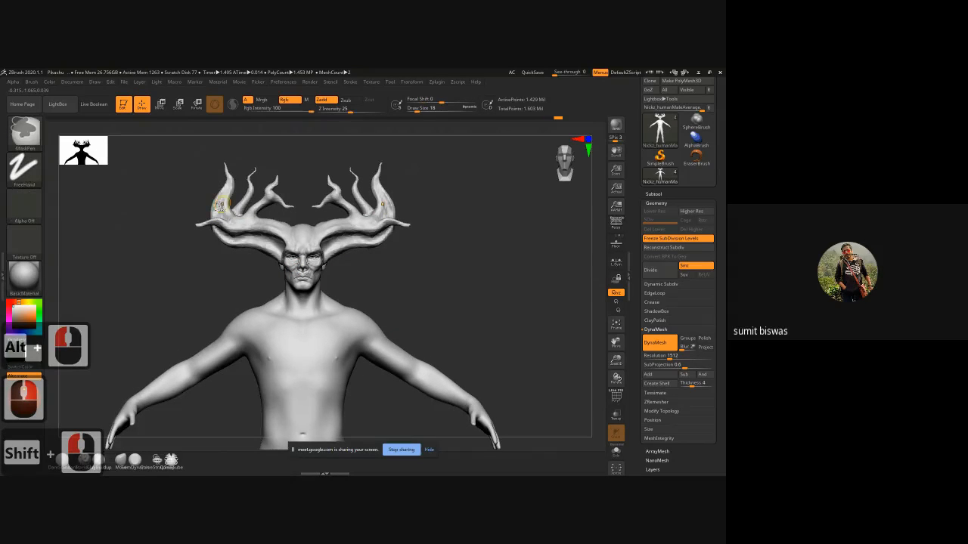
pyautogui.keyDown('ctrl'); pyautogui.moveTo(163, 146); pyautogui.dragTo(433, 308); pyautogui.keyUp('ctrl')
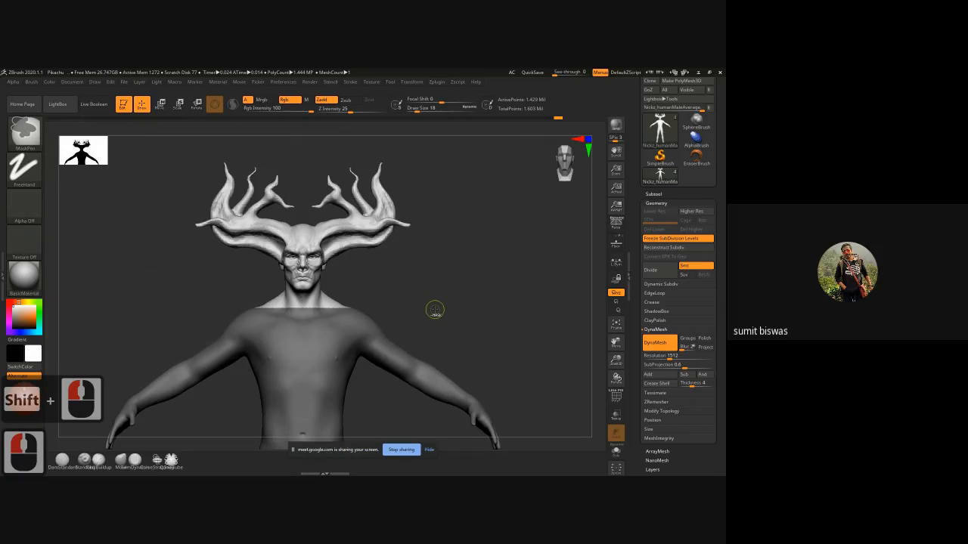
pyautogui.hotkey('ctrl', 'z')
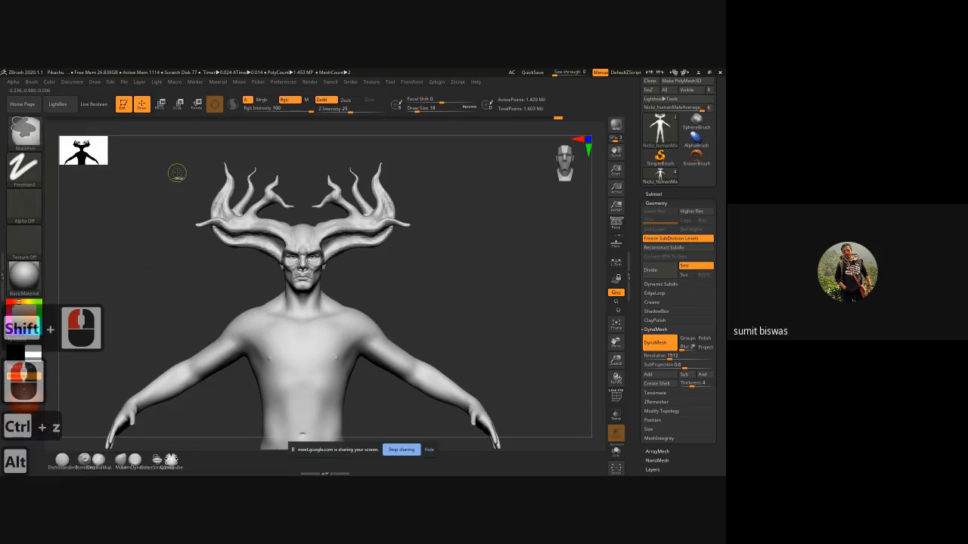
pyautogui.keyDown('ctrl'); pyautogui.moveTo(168, 143); pyautogui.dragTo(453, 320); pyautogui.keyUp('ctrl')
pyautogui.hotkey('ctrl', 'z')
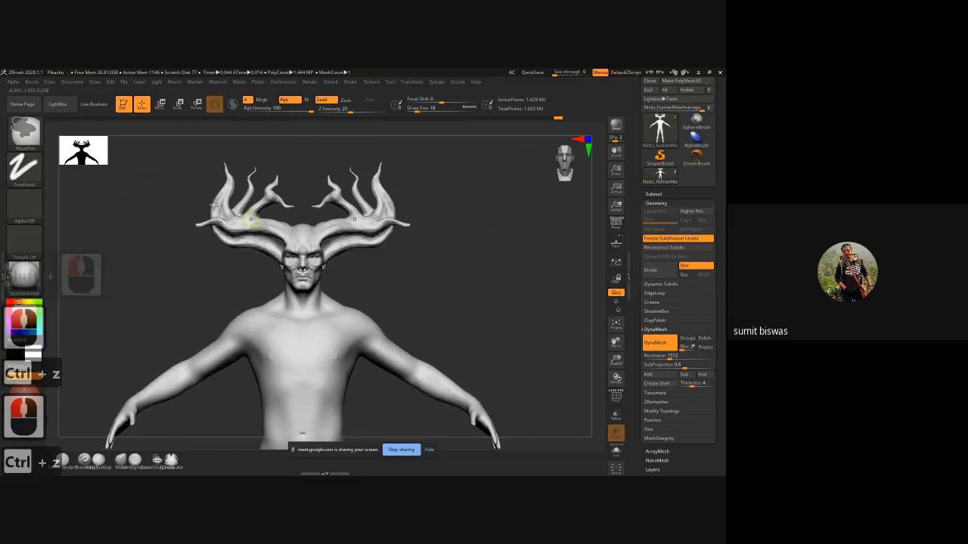
# - Isolate the head, neck and horns by hiding the rest of the body
pyautogui.moveTo(166, 146)
pyautogui.keyDown('ctrl'); pyautogui.keyDown('shift'); pyautogui.mouseDown()
pyautogui.moveTo(339, 231)
pyautogui.moveTo(450, 307)
pyautogui.mouseUp(); pyautogui.keyUp('shift'); pyautogui.keyUp('ctrl')
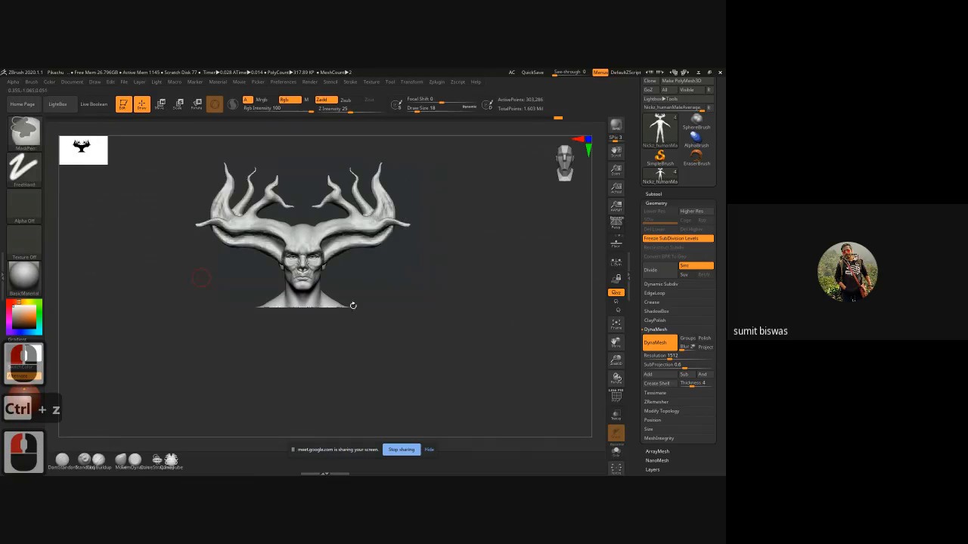
pyautogui.keyDown('ctrl'); pyautogui.keyDown('alt'); pyautogui.click(274, 282); pyautogui.keyUp('alt'); pyautogui.keyUp('ctrl')
pyautogui.keyDown('ctrl'); pyautogui.moveTo(275, 281); pyautogui.dragTo(425, 306, button='right'); pyautogui.keyUp('ctrl')
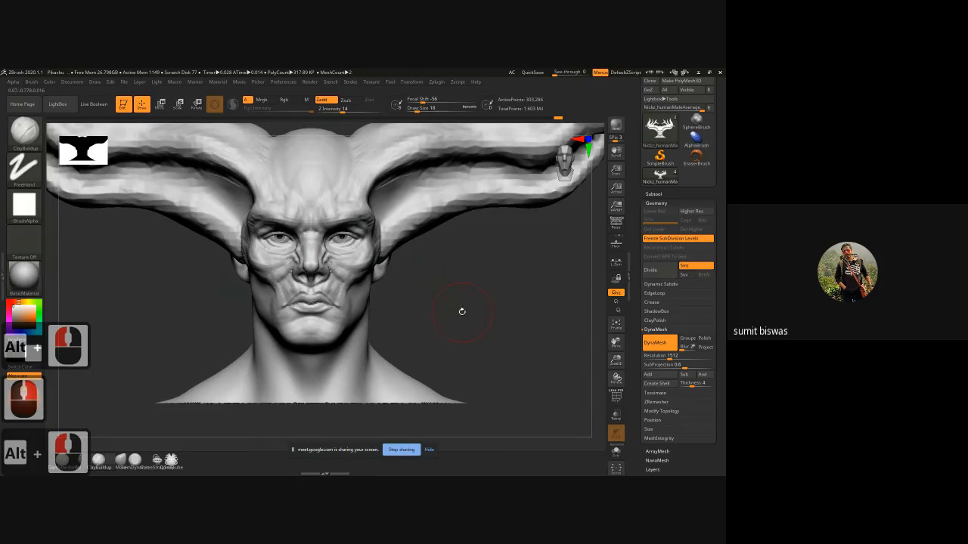
pyautogui.moveTo(476, 303)
pyautogui.keyDown('alt'); pyautogui.mouseDown()
pyautogui.moveTo(424, 341)
pyautogui.moveTo(411, 339)
pyautogui.moveTo(214, 243)
pyautogui.moveTo(254, 174)
pyautogui.mouseUp(); pyautogui.keyUp('alt')
# - Build up clay strokes from the upper horn root down onto the side of the forehead to blend the transition
pyautogui.moveTo(219, 204); pyautogui.dragTo(260, 180)
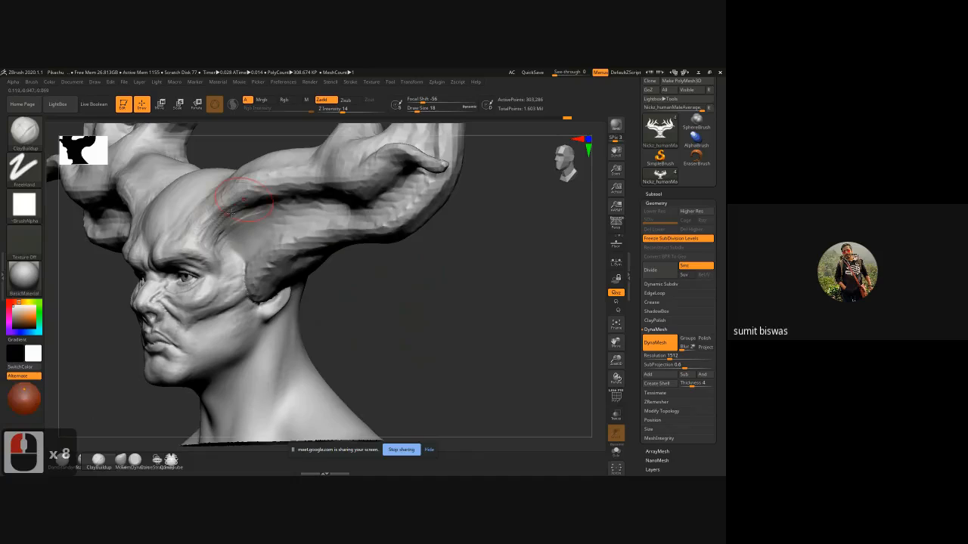
pyautogui.moveTo(195, 253)
pyautogui.mouseDown()
pyautogui.moveTo(215, 196)
pyautogui.moveTo(204, 226)
pyautogui.mouseUp()
pyautogui.moveTo(224, 182); pyautogui.dragTo(198, 234)
pyautogui.moveTo(215, 196); pyautogui.dragTo(198, 235)
pyautogui.moveTo(211, 204)
pyautogui.mouseDown()
pyautogui.moveTo(199, 238)
pyautogui.moveTo(227, 189)
pyautogui.mouseUp()
pyautogui.moveTo(347, 182); pyautogui.dragTo(378, 204)
# - Build up clay along the lower horn join, from the temple and cheek toward the ear
pyautogui.moveTo(377, 311)
pyautogui.mouseDown()
pyautogui.moveTo(251, 277)
pyautogui.moveTo(233, 301)
pyautogui.mouseUp()
pyautogui.moveTo(254, 271); pyautogui.dragTo(234, 297)
pyautogui.moveTo(258, 262)
pyautogui.mouseDown()
pyautogui.moveTo(236, 295)
pyautogui.moveTo(270, 254)
pyautogui.moveTo(225, 300)
pyautogui.mouseUp()
pyautogui.moveTo(230, 288)
pyautogui.mouseDown()
pyautogui.moveTo(224, 301)
pyautogui.moveTo(235, 300)
pyautogui.mouseUp()
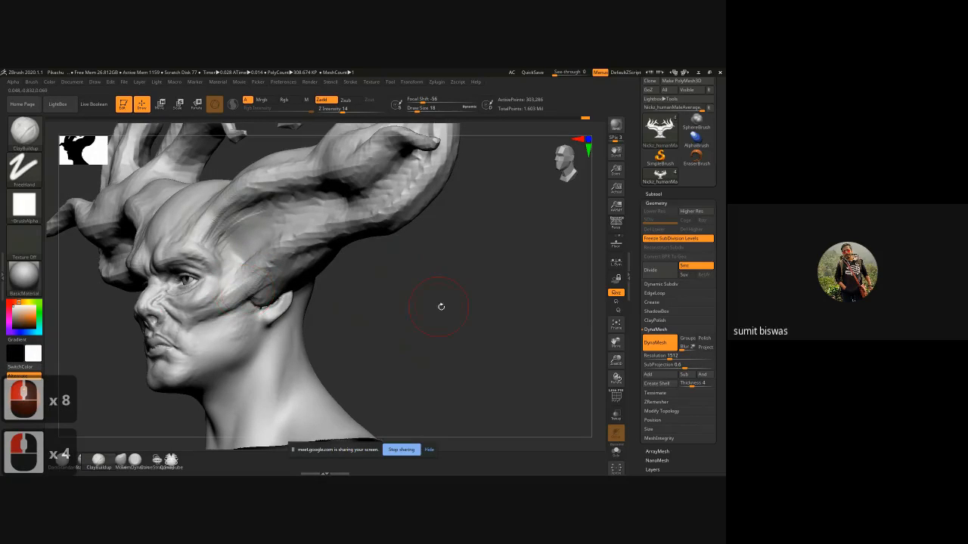
pyautogui.moveTo(431, 322)
pyautogui.keyDown('alt'); pyautogui.mouseDown()
pyautogui.moveTo(418, 290)
pyautogui.moveTo(378, 289)
pyautogui.mouseUp(); pyautogui.keyUp('alt')
pyautogui.moveTo(250, 264)
pyautogui.mouseDown()
pyautogui.moveTo(232, 272)
pyautogui.moveTo(270, 278)
pyautogui.mouseUp()
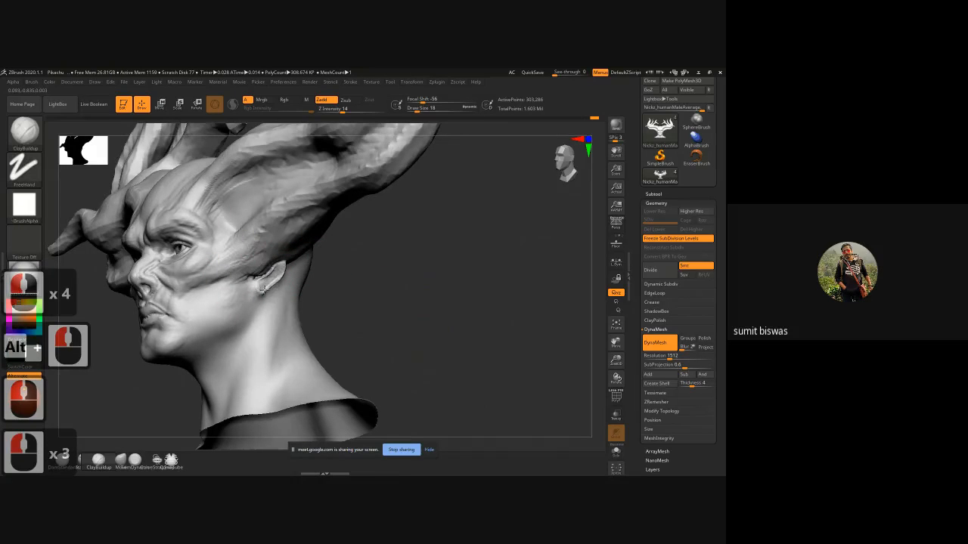
# - Build up clay over the horn seams behind the ear and across the back of the skull
pyautogui.keyDown('alt'); pyautogui.click(376, 275); pyautogui.keyUp('alt')
pyautogui.moveTo(376, 274)
pyautogui.mouseDown()
pyautogui.moveTo(305, 279)
pyautogui.moveTo(281, 267)
pyautogui.moveTo(275, 283)
pyautogui.moveTo(263, 282)
pyautogui.moveTo(289, 277)
pyautogui.mouseUp()
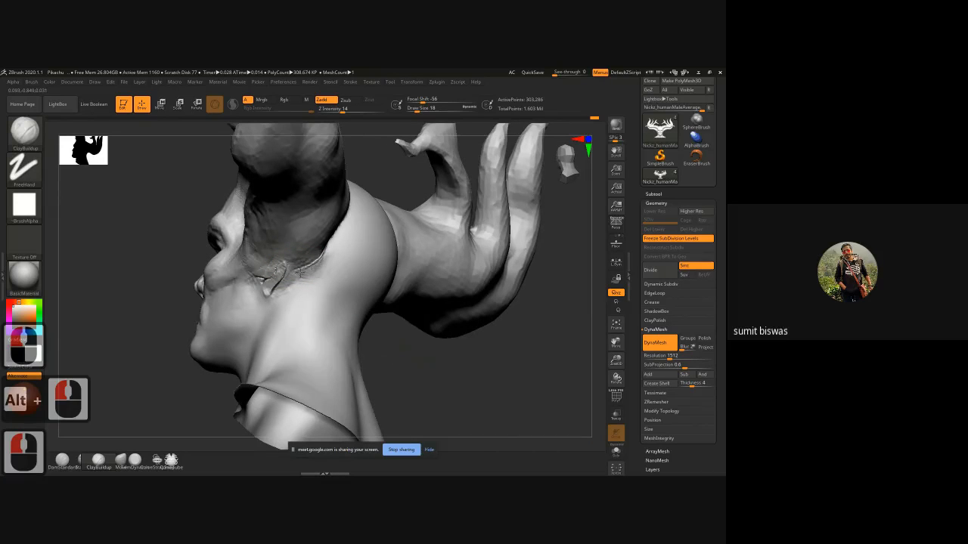
pyautogui.moveTo(461, 338); pyautogui.dragTo(378, 338)
pyautogui.moveTo(322, 259); pyautogui.dragTo(360, 203)
pyautogui.moveTo(419, 151)
pyautogui.mouseDown()
pyautogui.moveTo(376, 177)
pyautogui.moveTo(346, 216)
pyautogui.mouseUp()
pyautogui.moveTo(377, 173)
pyautogui.mouseDown()
pyautogui.moveTo(349, 200)
pyautogui.moveTo(323, 253)
pyautogui.moveTo(342, 211)
pyautogui.mouseUp()
pyautogui.moveTo(371, 180); pyautogui.dragTo(360, 189)
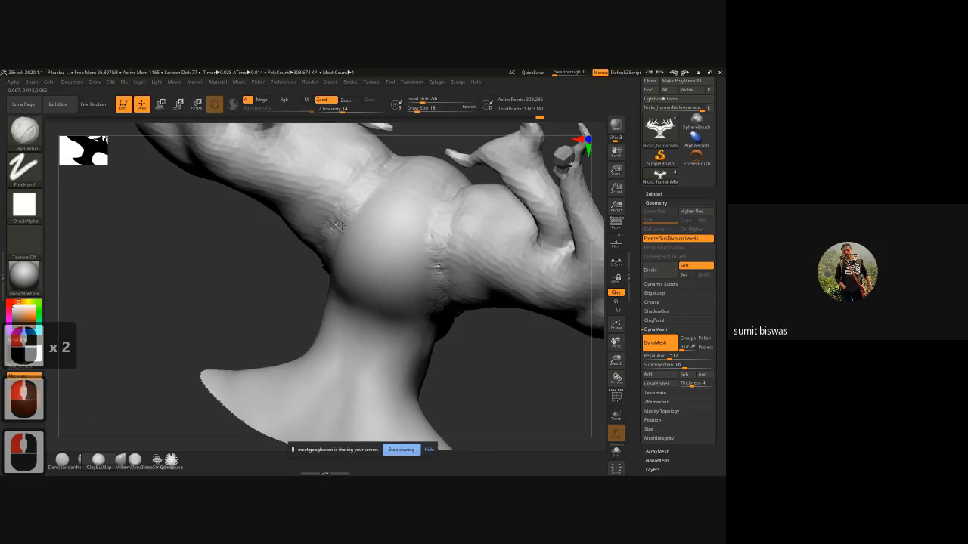
pyautogui.moveTo(291, 283); pyautogui.dragTo(335, 223)
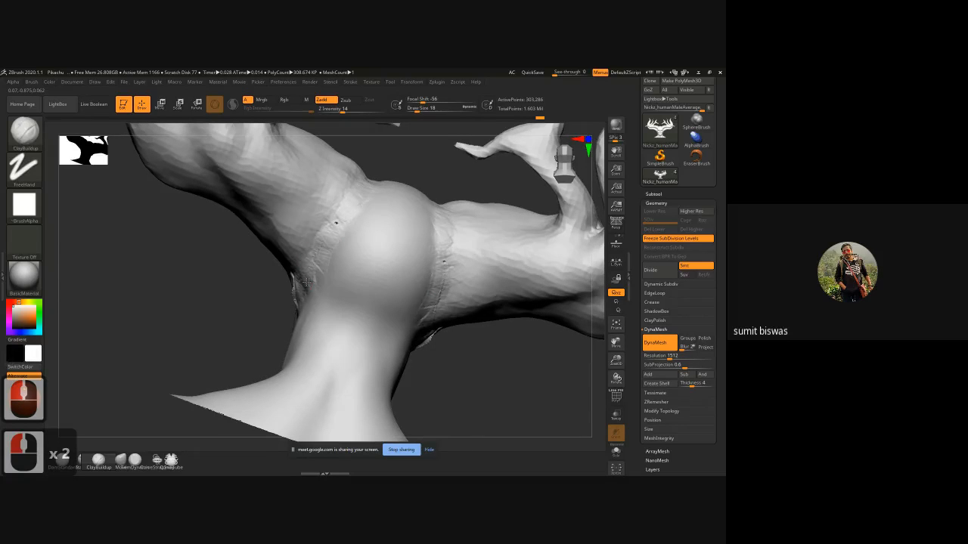
pyautogui.moveTo(316, 270); pyautogui.dragTo(294, 302, button='right')
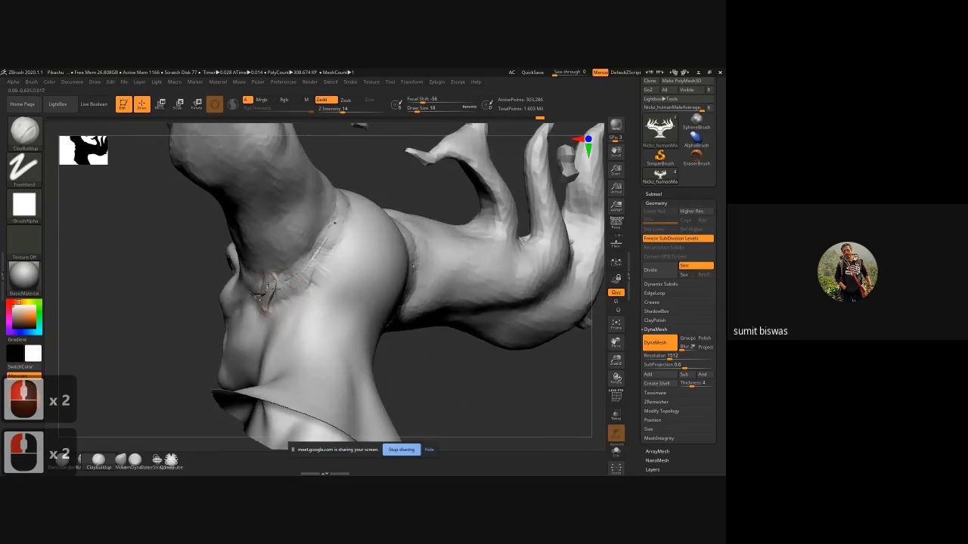
pyautogui.moveTo(293, 302); pyautogui.dragTo(334, 252)
# - Smooth the horn join around the ear and temple, trying to refresh the DynaMesh of the partly hidden mesh
pyautogui.moveTo(432, 190)
pyautogui.mouseDown()
pyautogui.moveTo(330, 219)
pyautogui.moveTo(197, 300)
pyautogui.mouseUp()
pyautogui.moveTo(186, 253)
pyautogui.keyDown('ctrl'); pyautogui.mouseDown()
pyautogui.moveTo(242, 296)
pyautogui.moveTo(300, 291)
pyautogui.mouseUp(); pyautogui.keyUp('ctrl')
pyautogui.press('shift')
pyautogui.moveTo(233, 313); pyautogui.dragTo(306, 296)
pyautogui.moveTo(259, 299)
pyautogui.keyDown('shift'); pyautogui.mouseDown()
pyautogui.moveTo(269, 289)
pyautogui.moveTo(257, 300)
pyautogui.mouseUp(); pyautogui.keyUp('shift')
pyautogui.keyDown('ctrl'); pyautogui.moveTo(156, 281); pyautogui.dragTo(190, 298); pyautogui.keyUp('ctrl')
pyautogui.keyDown('shift'); pyautogui.moveTo(270, 290); pyautogui.dragTo(258, 295); pyautogui.keyUp('shift')
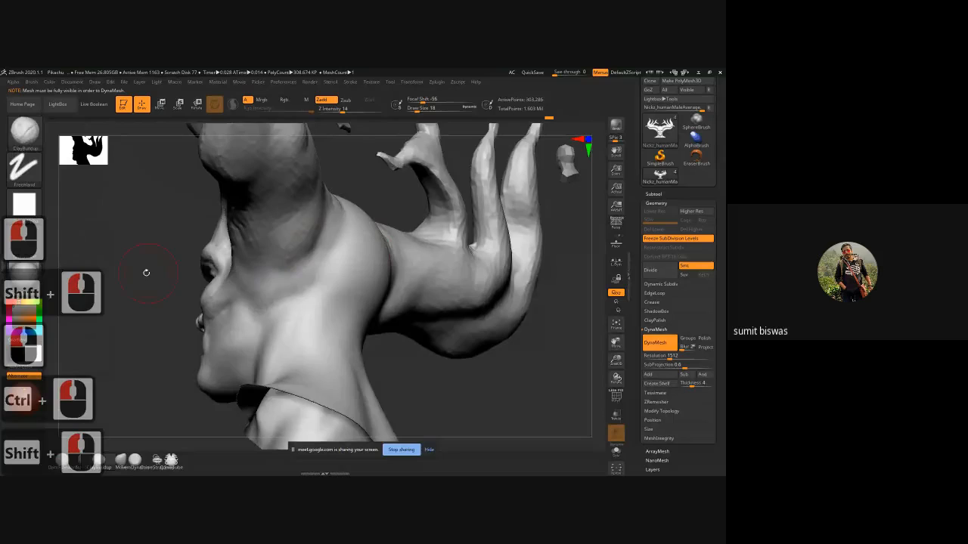
pyautogui.moveTo(146, 272)
pyautogui.keyDown('shift'); pyautogui.mouseDown()
pyautogui.moveTo(422, 282)
pyautogui.moveTo(395, 301)
pyautogui.moveTo(405, 307)
pyautogui.moveTo(365, 287)
pyautogui.moveTo(255, 281)
pyautogui.moveTo(322, 246)
pyautogui.mouseUp(); pyautogui.keyUp('shift')
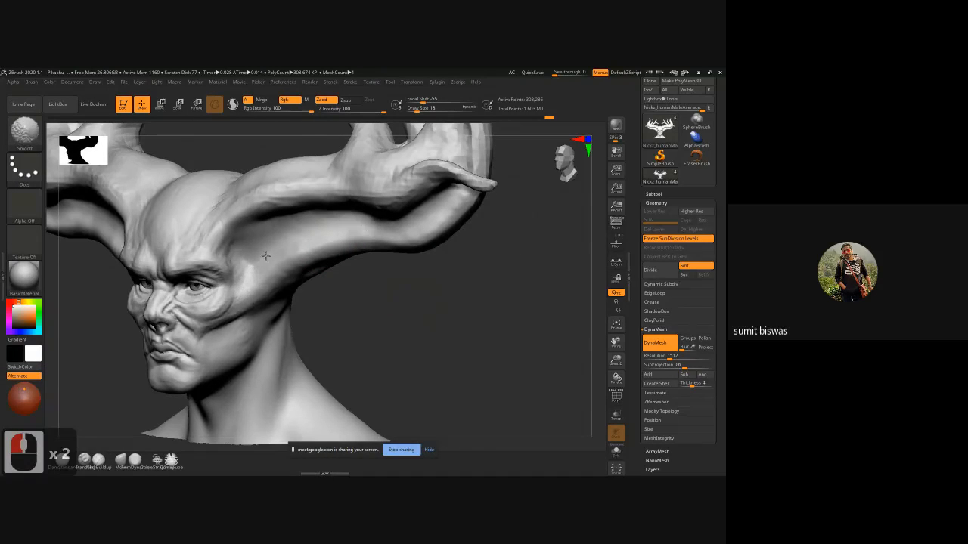
pyautogui.keyDown('shift'); pyautogui.moveTo(266, 255); pyautogui.dragTo(298, 254); pyautogui.keyUp('shift')
# - Turn on perspective distortion and review the blended horns and face from the front and three-quarter angles
pyautogui.keyDown('ctrl'); pyautogui.moveTo(371, 342); pyautogui.dragTo(249, 363, button='right'); pyautogui.keyUp('ctrl')
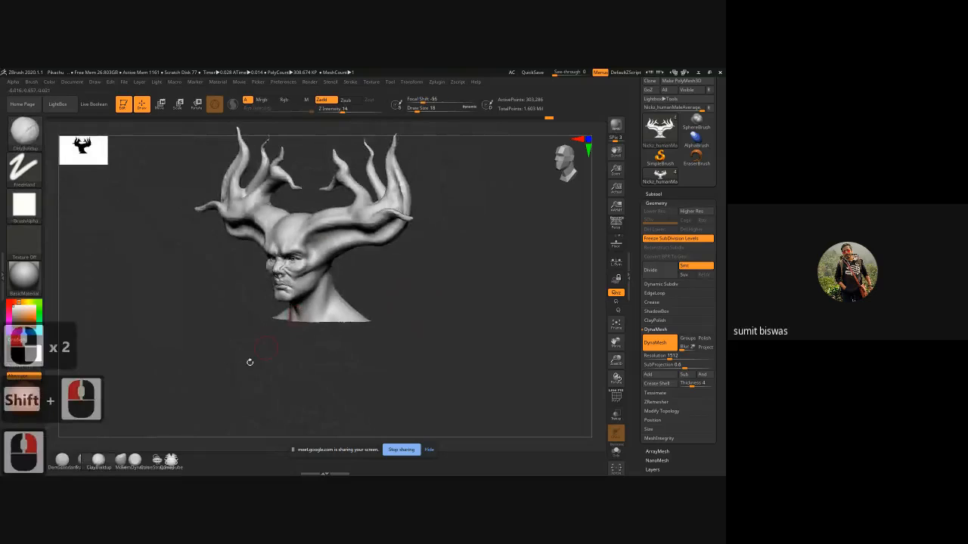
pyautogui.moveTo(249, 362)
pyautogui.mouseDown()
pyautogui.moveTo(363, 326)
pyautogui.moveTo(384, 306)
pyautogui.mouseUp()
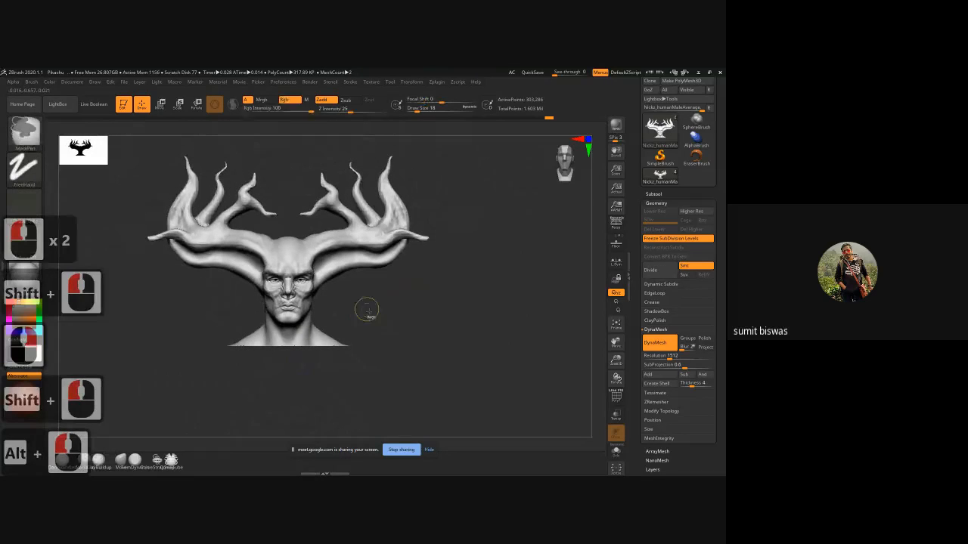
pyautogui.moveTo(367, 310); pyautogui.dragTo(383, 335)
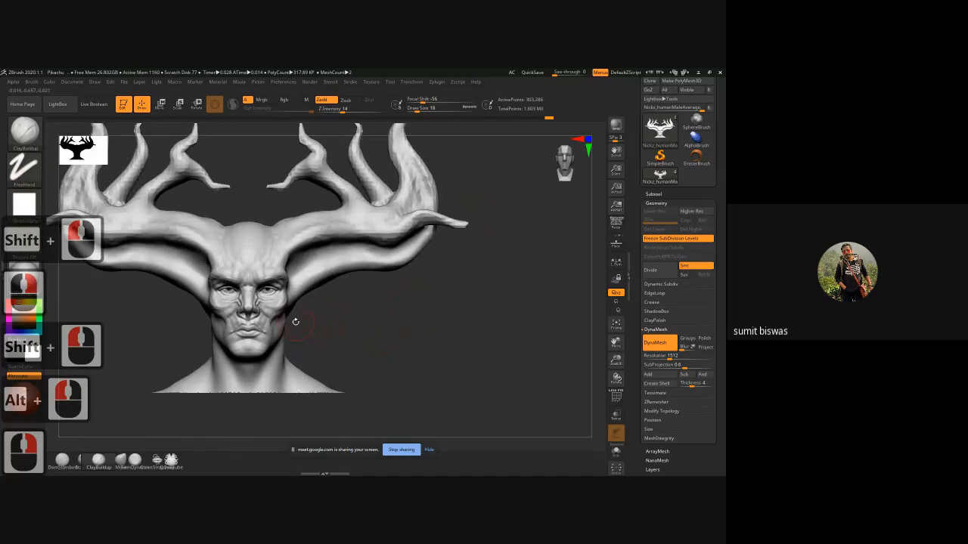
pyautogui.moveTo(399, 339)
pyautogui.mouseDown()
pyautogui.moveTo(384, 335)
pyautogui.moveTo(393, 356)
pyautogui.moveTo(396, 320)
pyautogui.moveTo(405, 334)
pyautogui.mouseUp()
pyautogui.moveTo(406, 334); pyautogui.dragTo(416, 348, button='right')
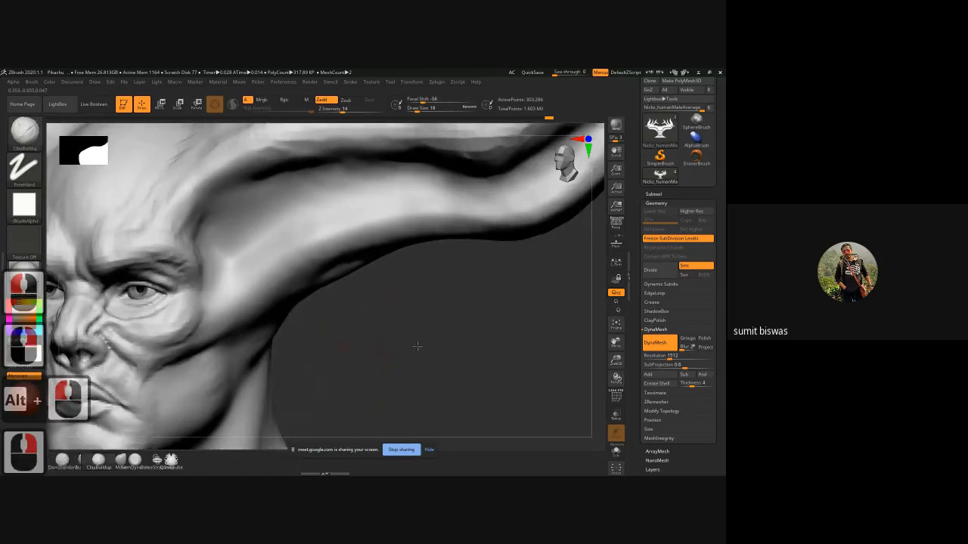
pyautogui.keyDown('alt'); pyautogui.moveTo(417, 348); pyautogui.dragTo(474, 346); pyautogui.keyUp('alt')
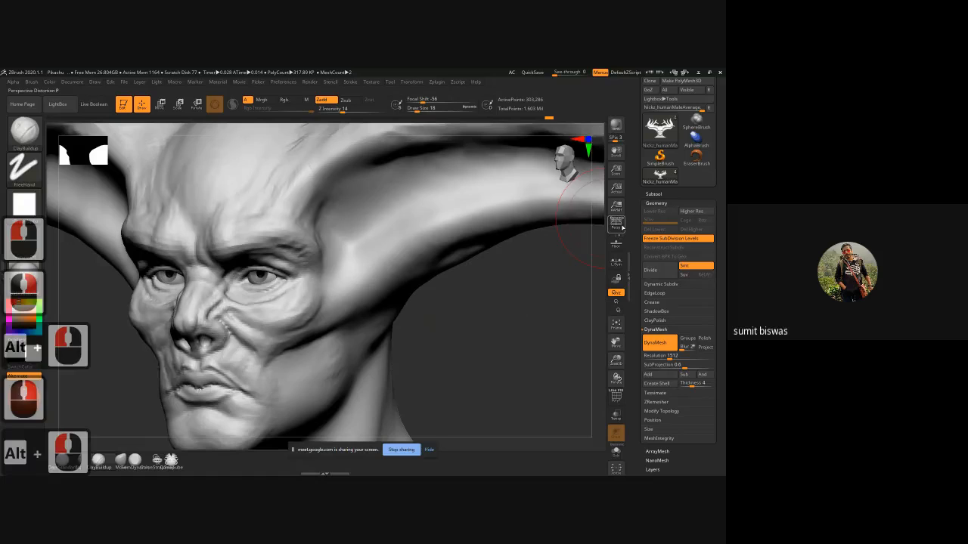
pyautogui.click(617, 225)
pyautogui.keyDown('ctrl'); pyautogui.moveTo(488, 345); pyautogui.dragTo(435, 325, button='right'); pyautogui.keyUp('ctrl')
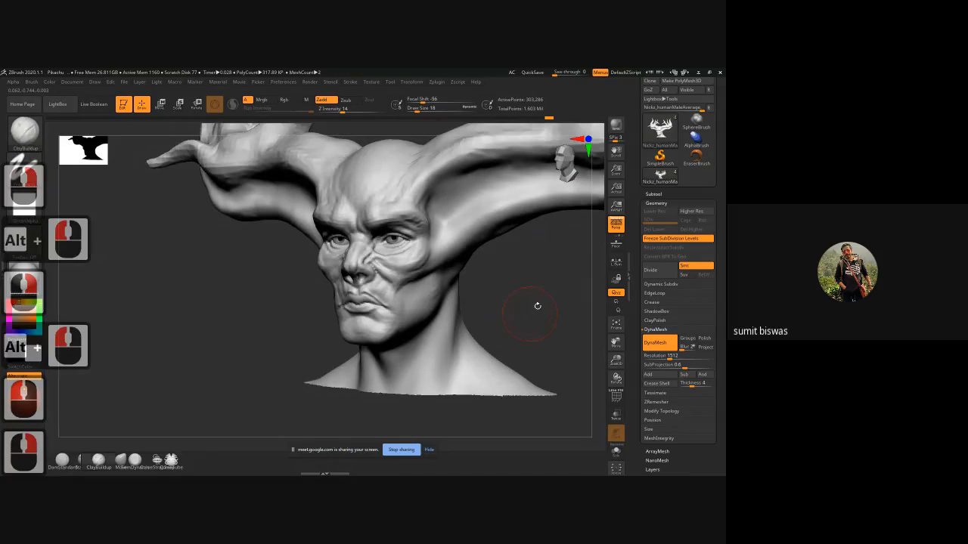
pyautogui.moveTo(535, 305)
pyautogui.keyDown('alt'); pyautogui.mouseDown()
pyautogui.moveTo(456, 326)
pyautogui.moveTo(464, 322)
pyautogui.mouseUp(); pyautogui.keyUp('alt')
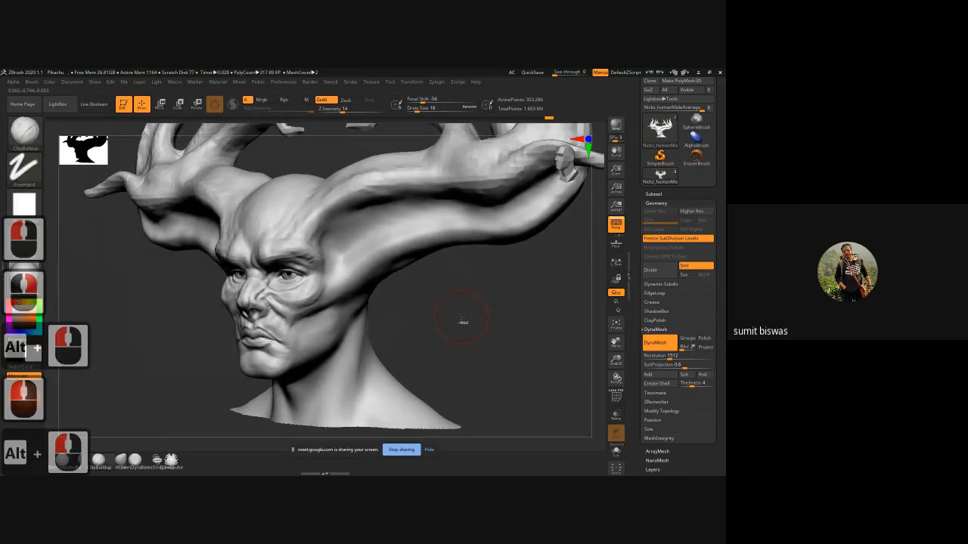
pyautogui.keyDown('ctrl'); pyautogui.moveTo(463, 322); pyautogui.dragTo(465, 332, button='right'); pyautogui.keyUp('ctrl')
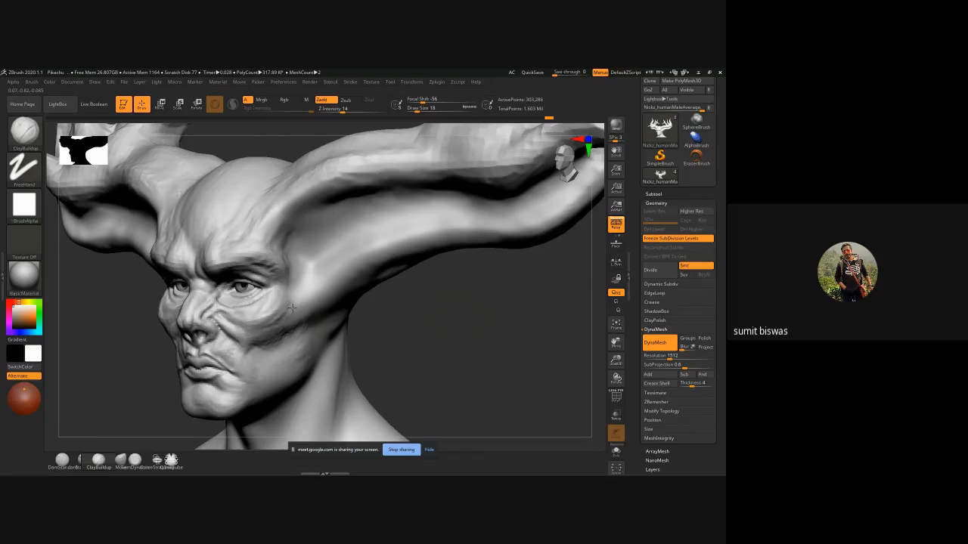
# - Build up the cheekbone and brow area and the bridge of the nose with ClayBuildup, reducing the draw size to 10
pyautogui.moveTo(291, 308)
pyautogui.mouseDown()
pyautogui.moveTo(305, 287)
pyautogui.moveTo(296, 293)
pyautogui.moveTo(291, 267)
pyautogui.moveTo(260, 231)
pyautogui.moveTo(227, 240)
pyautogui.moveTo(221, 261)
pyautogui.mouseUp()
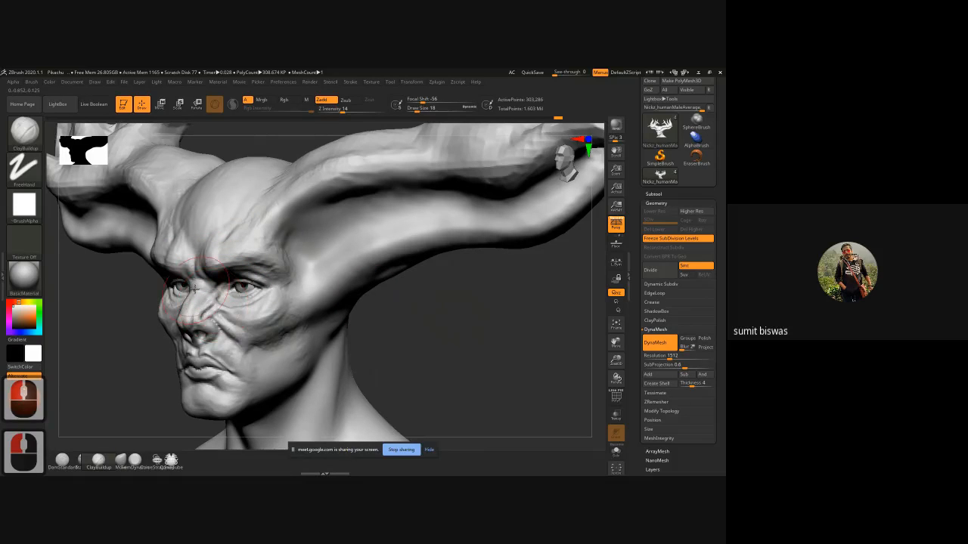
pyautogui.moveTo(192, 292); pyautogui.dragTo(196, 306)
pyautogui.moveTo(195, 290); pyautogui.dragTo(202, 310)
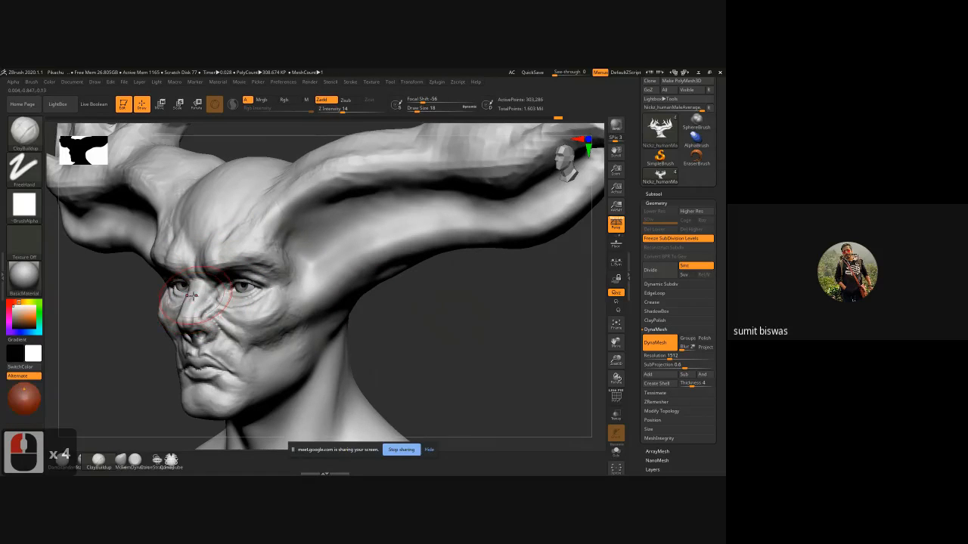
pyautogui.moveTo(110, 323); pyautogui.dragTo(151, 321)
pyautogui.moveTo(199, 292)
pyautogui.mouseDown()
pyautogui.moveTo(196, 307)
pyautogui.moveTo(196, 284)
pyautogui.moveTo(198, 305)
pyautogui.mouseUp()
pyautogui.press('[')
pyautogui.press('[')
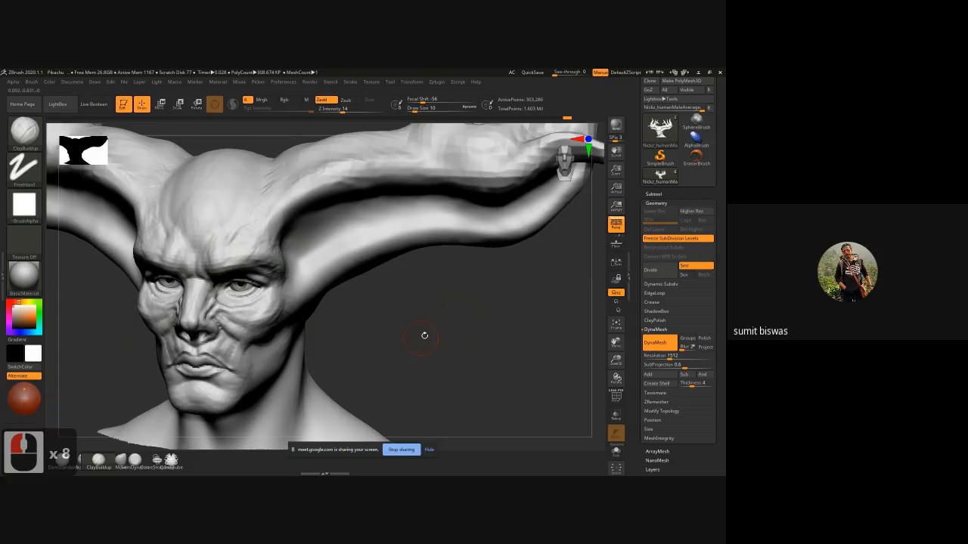
pyautogui.moveTo(454, 316); pyautogui.dragTo(409, 313)
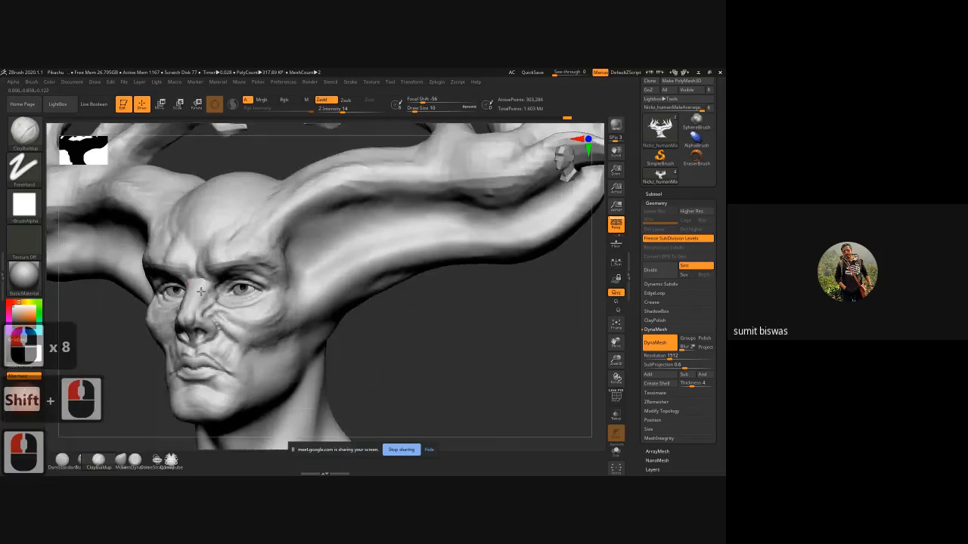
# - Build up the bridge of the nose, the brow between the eyes and the outer temple with ClayBuildup strokes
pyautogui.moveTo(201, 291); pyautogui.dragTo(192, 323)
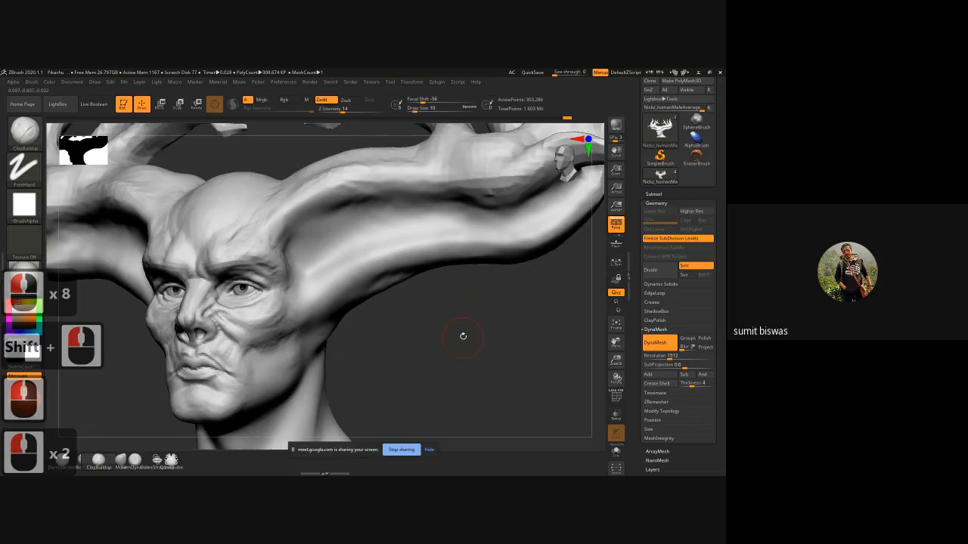
pyautogui.keyDown('alt'); pyautogui.moveTo(462, 337); pyautogui.dragTo(403, 344); pyautogui.keyUp('alt')
pyautogui.moveTo(203, 263)
pyautogui.mouseDown()
pyautogui.moveTo(192, 278)
pyautogui.moveTo(206, 277)
pyautogui.mouseUp()
pyautogui.moveTo(199, 268); pyautogui.dragTo(208, 278)
pyautogui.moveTo(203, 265)
pyautogui.mouseDown()
pyautogui.moveTo(215, 282)
pyautogui.moveTo(209, 253)
pyautogui.mouseUp()
pyautogui.moveTo(208, 255)
pyautogui.mouseDown()
pyautogui.moveTo(213, 249)
pyautogui.moveTo(216, 275)
pyautogui.moveTo(212, 246)
pyautogui.moveTo(207, 254)
pyautogui.mouseUp()
pyautogui.moveTo(206, 254)
pyautogui.mouseDown()
pyautogui.moveTo(271, 279)
pyautogui.moveTo(265, 269)
pyautogui.moveTo(273, 298)
pyautogui.mouseUp()
pyautogui.moveTo(274, 287); pyautogui.dragTo(280, 300)
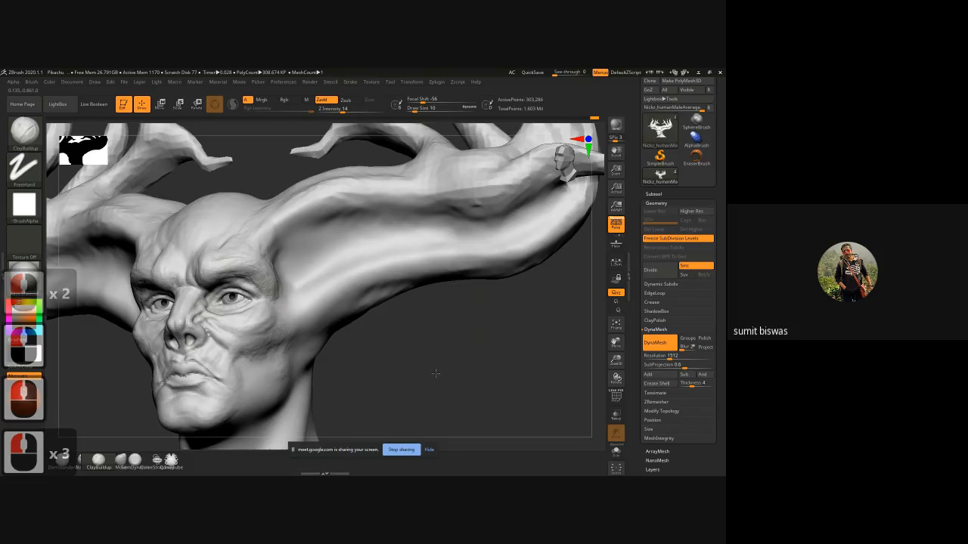
# - Lay ClayBuildup strokes across the hollow where the horn meets the temple
pyautogui.moveTo(435, 373)
pyautogui.mouseDown()
pyautogui.moveTo(295, 303)
pyautogui.moveTo(278, 271)
pyautogui.mouseUp()
pyautogui.press(']')
pyautogui.press(']')
pyautogui.press(']')
pyautogui.moveTo(290, 298)
pyautogui.mouseDown()
pyautogui.moveTo(283, 279)
pyautogui.moveTo(290, 298)
pyautogui.moveTo(300, 281)
pyautogui.moveTo(289, 272)
pyautogui.moveTo(313, 291)
pyautogui.moveTo(310, 252)
pyautogui.moveTo(320, 244)
pyautogui.moveTo(330, 274)
pyautogui.mouseUp()
pyautogui.press('[')
pyautogui.press('[')
pyautogui.press('[')
pyautogui.moveTo(330, 271)
pyautogui.mouseDown()
pyautogui.moveTo(337, 240)
pyautogui.moveTo(346, 261)
pyautogui.mouseUp()
pyautogui.moveTo(345, 225)
pyautogui.mouseDown()
pyautogui.moveTo(359, 239)
pyautogui.moveTo(354, 266)
pyautogui.moveTo(326, 238)
pyautogui.mouseUp()
pyautogui.moveTo(330, 277)
pyautogui.mouseDown()
pyautogui.moveTo(316, 259)
pyautogui.moveTo(313, 298)
pyautogui.moveTo(295, 242)
pyautogui.mouseUp()
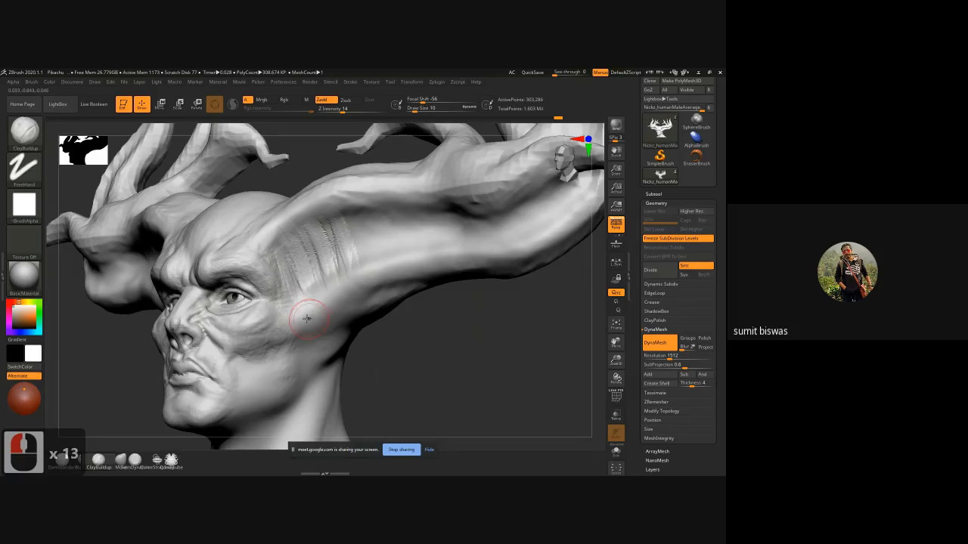
# - Extend the clay strokes from beside the eye outward along the inner horn base
pyautogui.moveTo(306, 317)
pyautogui.mouseDown()
pyautogui.moveTo(280, 255)
pyautogui.moveTo(288, 281)
pyautogui.mouseUp()
pyautogui.moveTo(310, 287)
pyautogui.mouseDown()
pyautogui.moveTo(303, 254)
pyautogui.moveTo(330, 227)
pyautogui.moveTo(345, 272)
pyautogui.mouseUp()
pyautogui.moveTo(333, 279)
pyautogui.mouseDown()
pyautogui.moveTo(320, 261)
pyautogui.moveTo(326, 280)
pyautogui.mouseUp()
pyautogui.moveTo(302, 280)
pyautogui.mouseDown()
pyautogui.moveTo(281, 245)
pyautogui.moveTo(297, 258)
pyautogui.moveTo(324, 240)
pyautogui.moveTo(351, 251)
pyautogui.mouseUp()
pyautogui.moveTo(362, 225); pyautogui.dragTo(377, 260)
pyautogui.moveTo(378, 223); pyautogui.dragTo(385, 241)
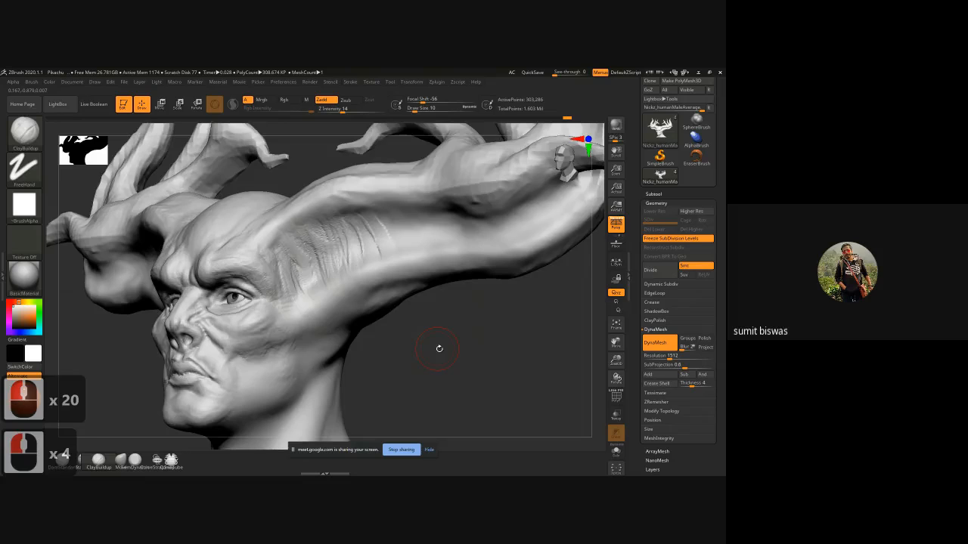
pyautogui.moveTo(439, 348)
pyautogui.keyDown('shift'); pyautogui.mouseDown()
pyautogui.moveTo(393, 352)
pyautogui.moveTo(387, 343)
pyautogui.mouseUp(); pyautogui.keyUp('shift')
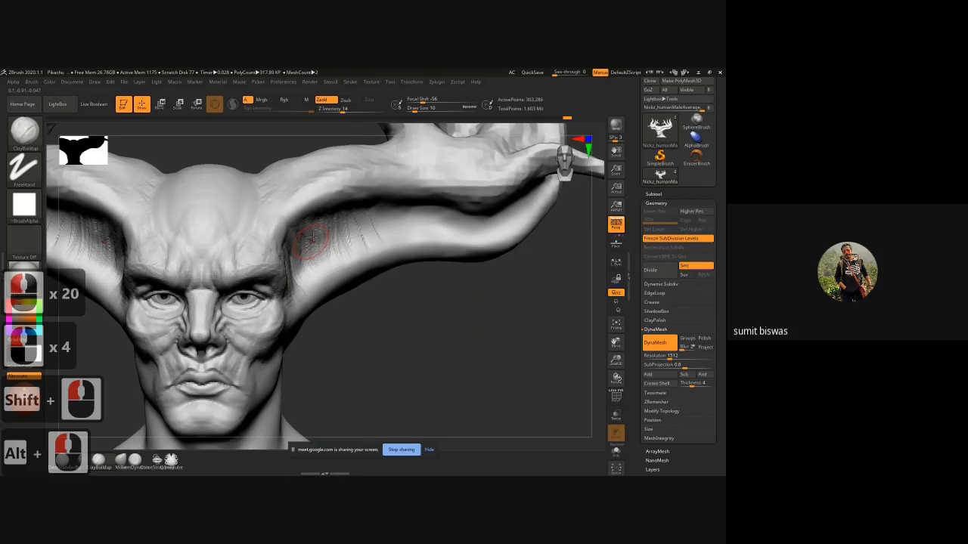
# - Add vertical clay strokes down the horn base beside the brow, working from the front view
pyautogui.moveTo(296, 263)
pyautogui.mouseDown()
pyautogui.moveTo(304, 296)
pyautogui.moveTo(303, 286)
pyautogui.mouseUp()
pyautogui.moveTo(309, 257); pyautogui.dragTo(312, 291)
pyautogui.moveTo(317, 261); pyautogui.dragTo(325, 281)
pyautogui.moveTo(330, 250)
pyautogui.mouseDown()
pyautogui.moveTo(337, 273)
pyautogui.moveTo(346, 261)
pyautogui.mouseUp()
pyautogui.moveTo(349, 238); pyautogui.dragTo(356, 264)
pyautogui.moveTo(299, 255); pyautogui.dragTo(296, 287)
pyautogui.moveTo(295, 258); pyautogui.dragTo(293, 292)
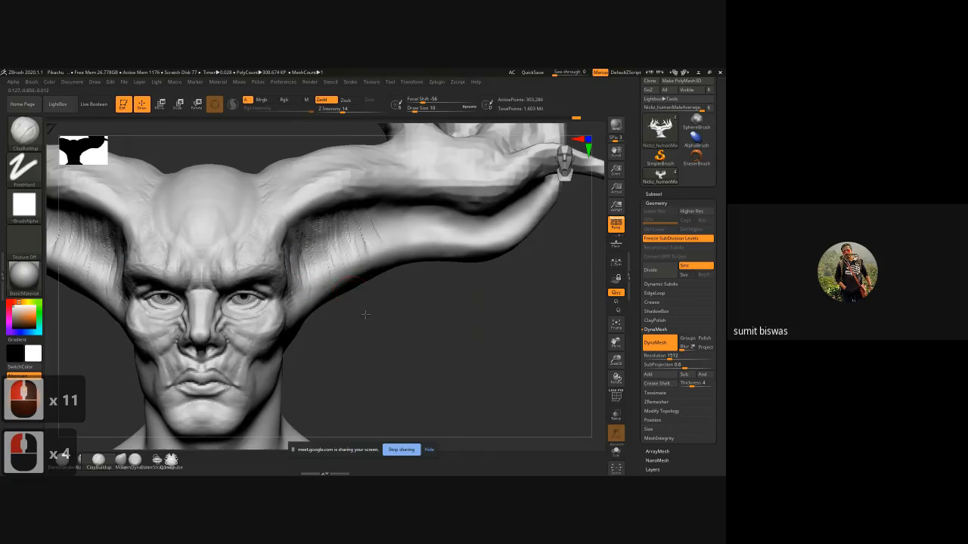
# - Build up the lower edge of the horn base and tie it into the outer cheekbone with clay strokes
pyautogui.moveTo(366, 315); pyautogui.dragTo(311, 314)
pyautogui.moveTo(316, 255); pyautogui.dragTo(320, 298)
pyautogui.moveTo(322, 252); pyautogui.dragTo(331, 289)
pyautogui.moveTo(337, 251)
pyautogui.mouseDown()
pyautogui.moveTo(340, 284)
pyautogui.moveTo(376, 269)
pyautogui.moveTo(312, 304)
pyautogui.mouseUp()
pyautogui.moveTo(308, 307)
pyautogui.mouseDown()
pyautogui.moveTo(344, 287)
pyautogui.moveTo(292, 315)
pyautogui.mouseUp()
pyautogui.moveTo(302, 301); pyautogui.dragTo(289, 316)
pyautogui.moveTo(304, 303); pyautogui.dragTo(291, 313)
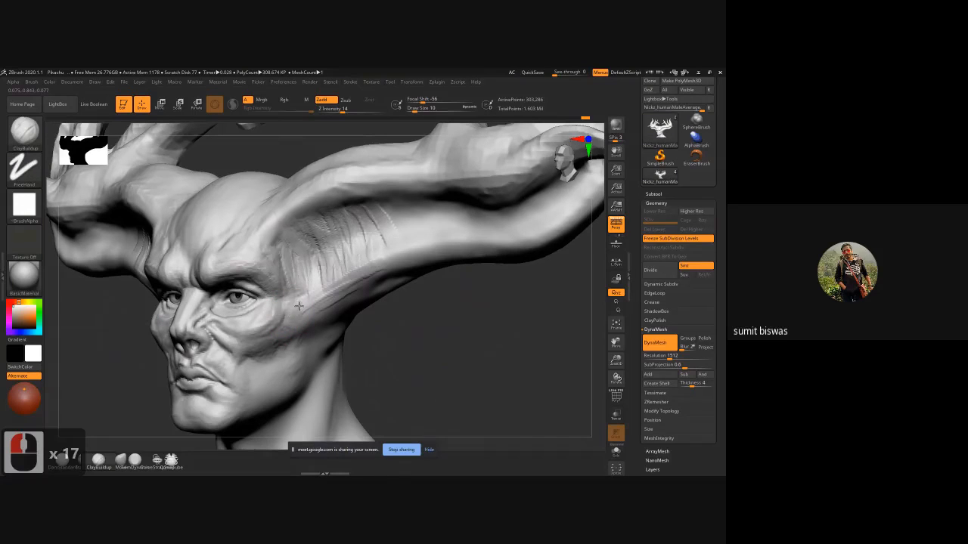
pyautogui.moveTo(306, 300); pyautogui.dragTo(301, 293)
pyautogui.moveTo(301, 295)
pyautogui.mouseDown()
pyautogui.moveTo(286, 307)
pyautogui.moveTo(309, 304)
pyautogui.mouseUp()
pyautogui.moveTo(311, 303); pyautogui.dragTo(300, 314)
# - Add clay below the cheekbone and raise the draw size to 18
pyautogui.moveTo(378, 344); pyautogui.dragTo(389, 337)
pyautogui.keyDown('alt'); pyautogui.moveTo(389, 337); pyautogui.dragTo(393, 302); pyautogui.keyUp('alt')
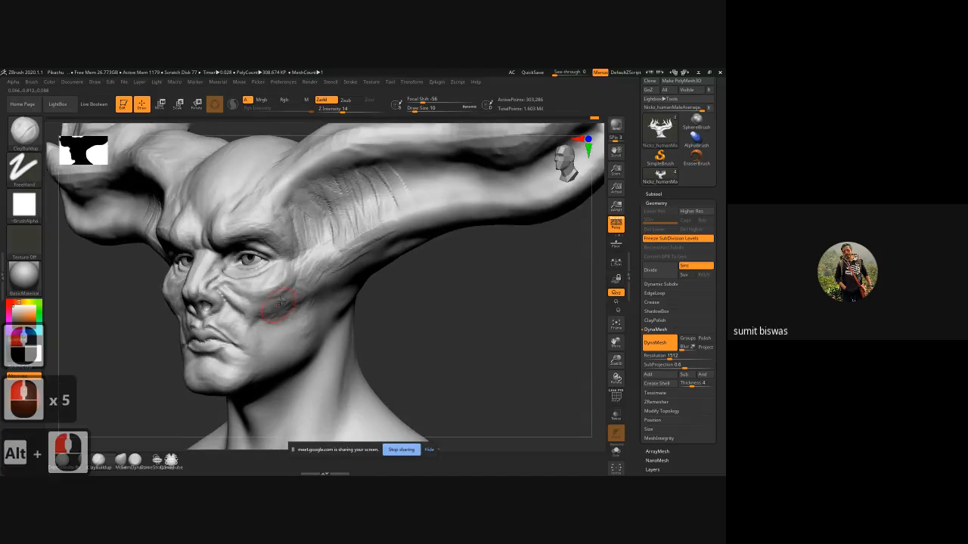
pyautogui.moveTo(299, 295); pyautogui.dragTo(280, 302)
pyautogui.press(']')
pyautogui.press(']')
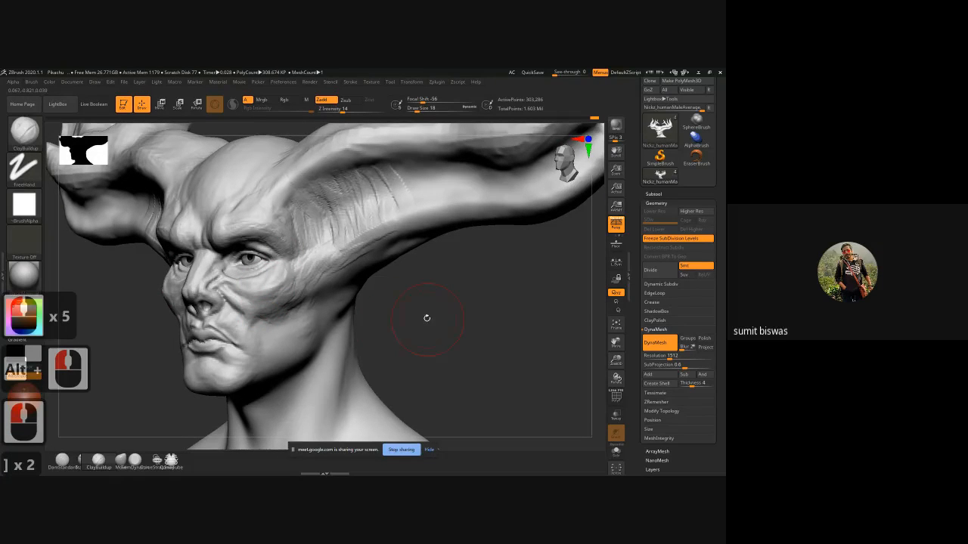
pyautogui.moveTo(120, 335); pyautogui.dragTo(117, 340)
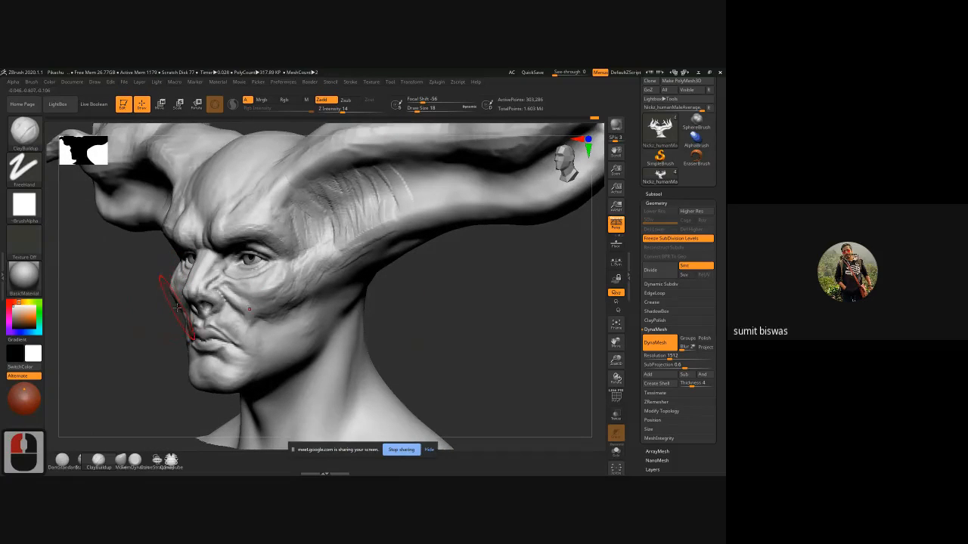
# - Adjust the contour of the far cheek with the Move brush, ending at draw size 10
pyautogui.press('b')
pyautogui.press('m')
pyautogui.press('v')
pyautogui.press('[')
pyautogui.press('[')
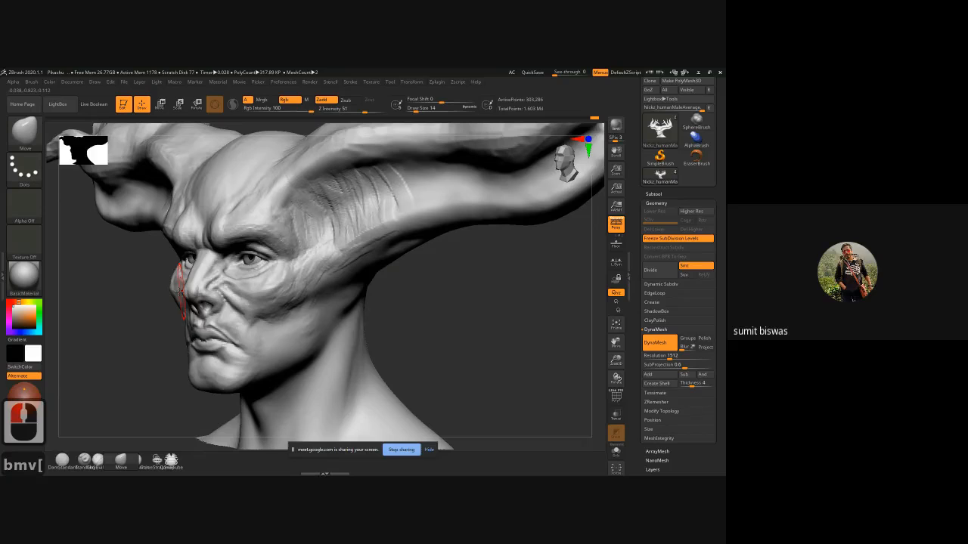
pyautogui.moveTo(155, 303); pyautogui.dragTo(198, 302)
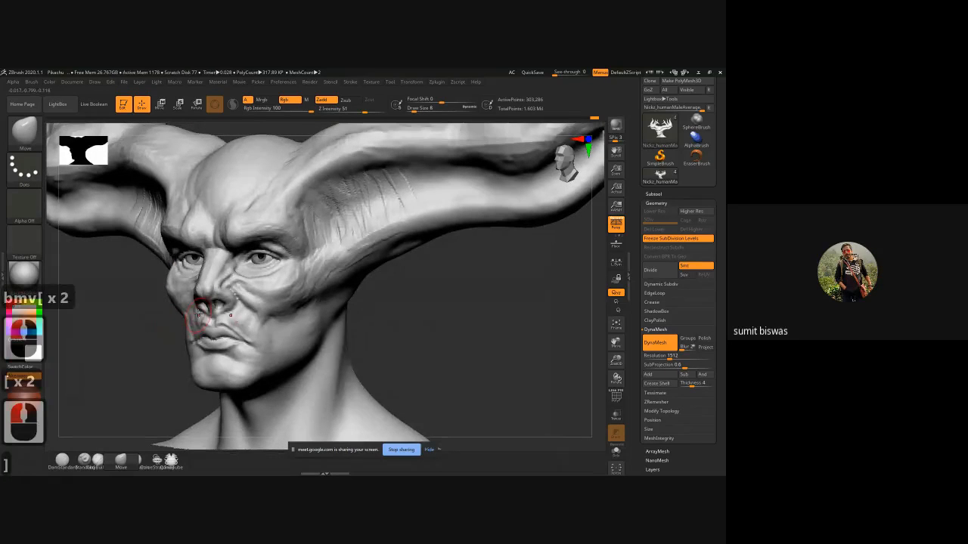
pyautogui.press(']')
pyautogui.press(']')
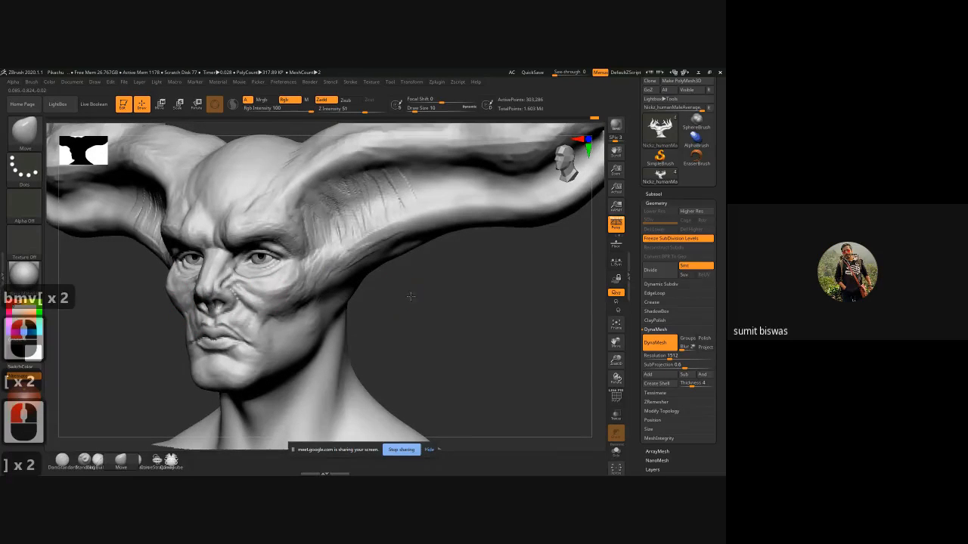
pyautogui.moveTo(410, 296); pyautogui.dragTo(189, 295)
pyautogui.press(']')
pyautogui.press(']')
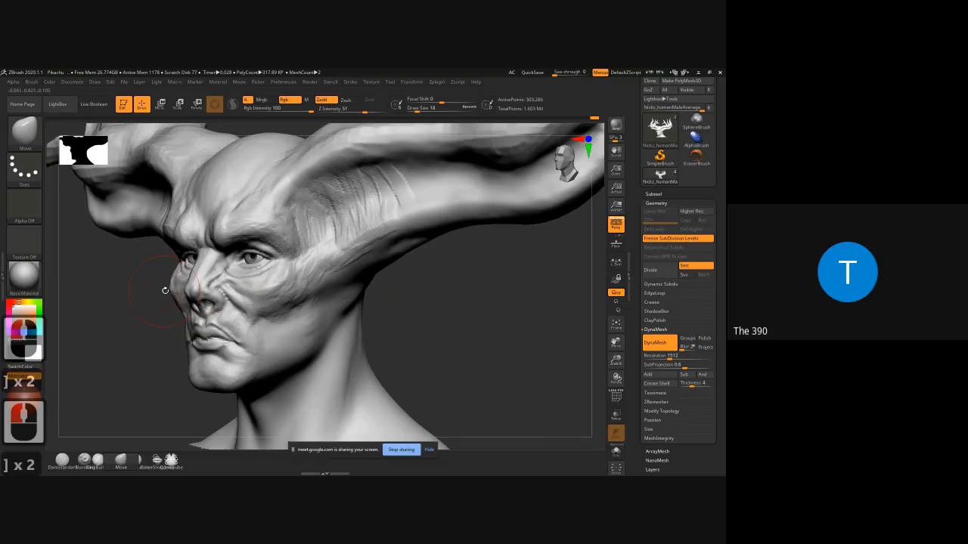
pyautogui.moveTo(171, 287); pyautogui.dragTo(165, 291)
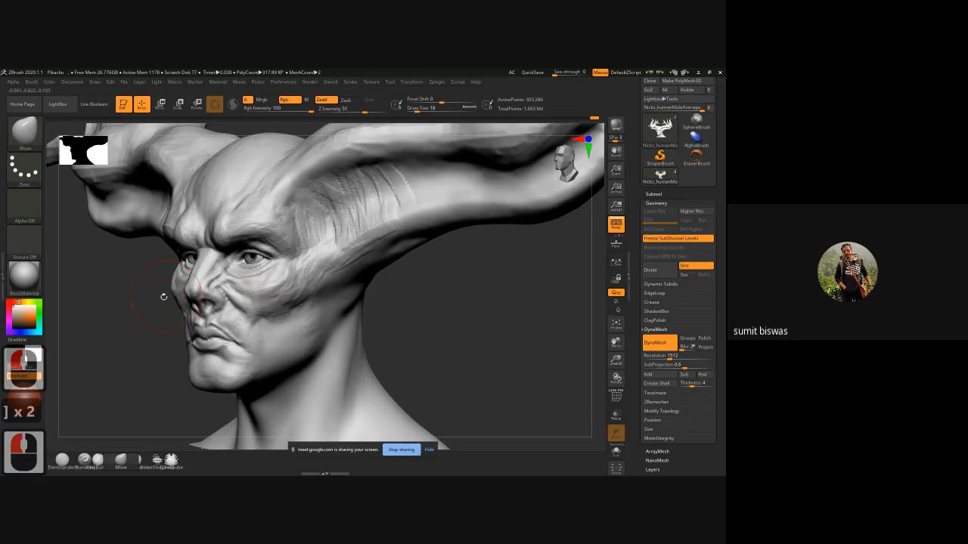
pyautogui.press('[')
pyautogui.press('[')
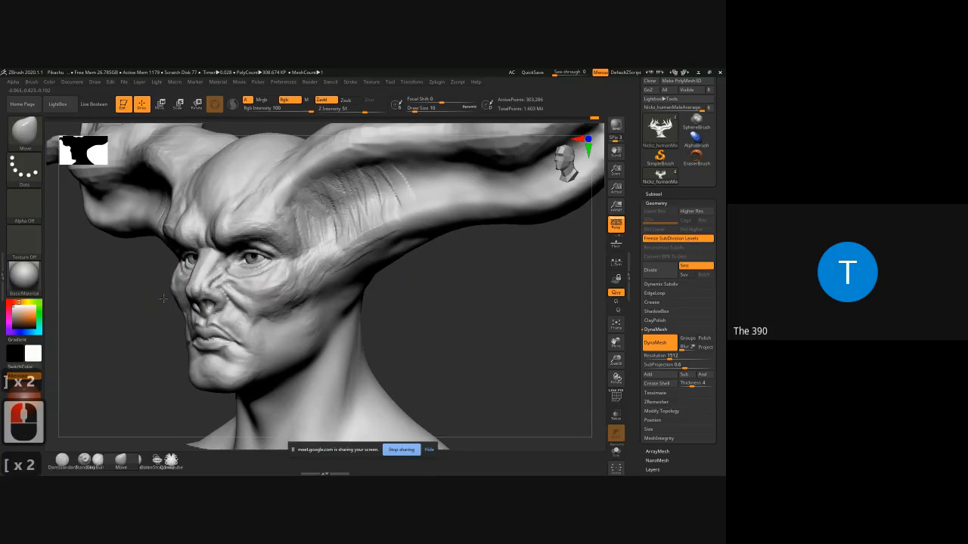
pyautogui.moveTo(162, 298); pyautogui.dragTo(144, 337)
pyautogui.click(162, 297)
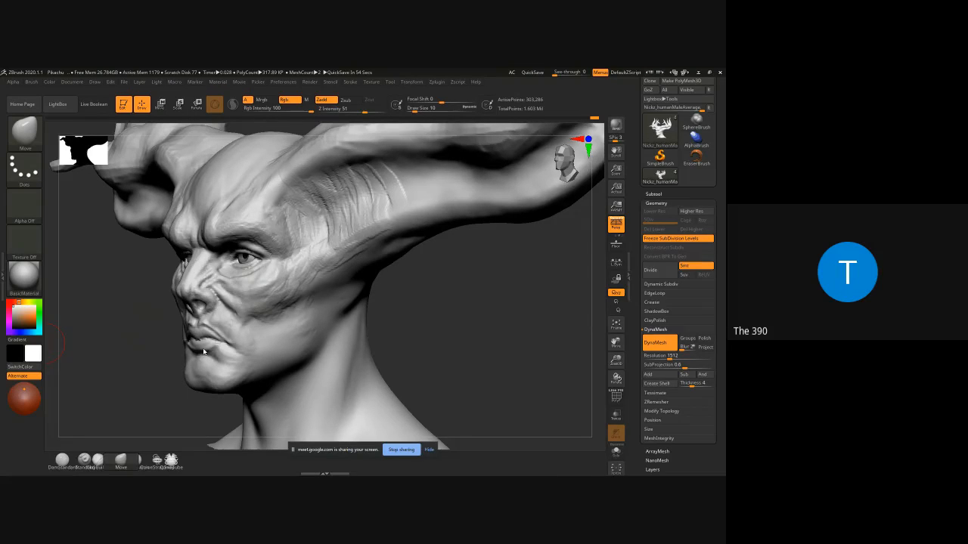
pyautogui.click(476, 334)
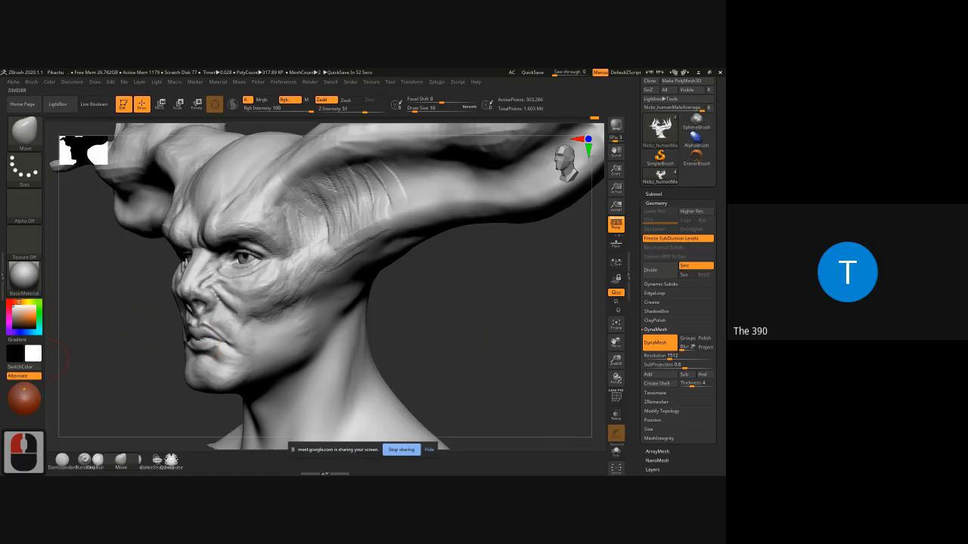
# - Check the horned character reference image, return to the sculpt and undo a Move edit on the side of the face
pyautogui.hotkey('alt', 'Tab')
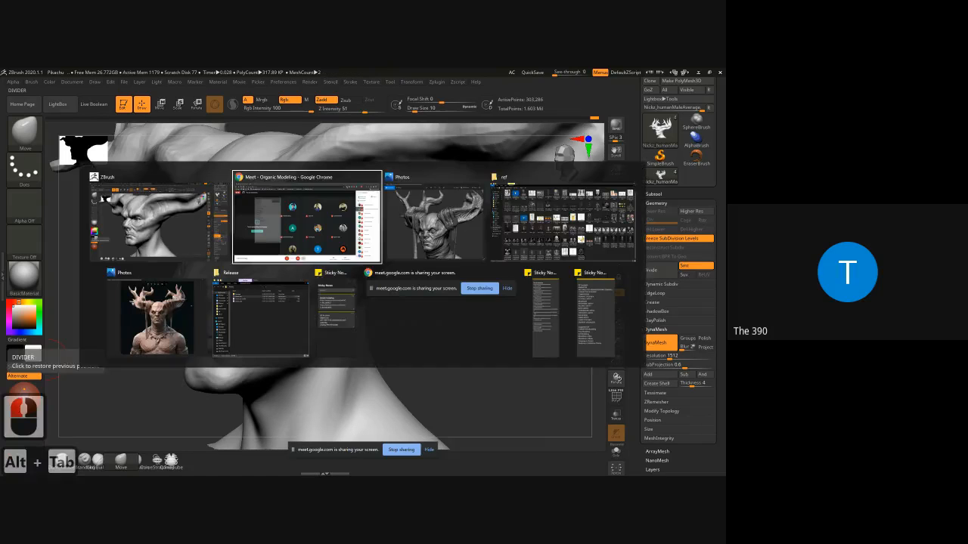
pyautogui.keyDown('alt'); pyautogui.click(448, 233); pyautogui.keyUp('alt')
pyautogui.click(433, 339)
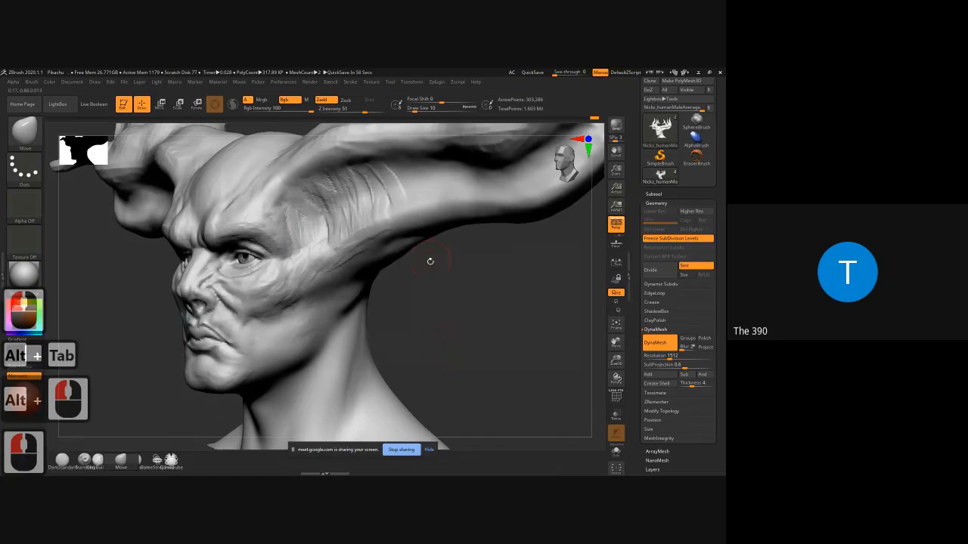
pyautogui.moveTo(457, 291); pyautogui.dragTo(419, 255)
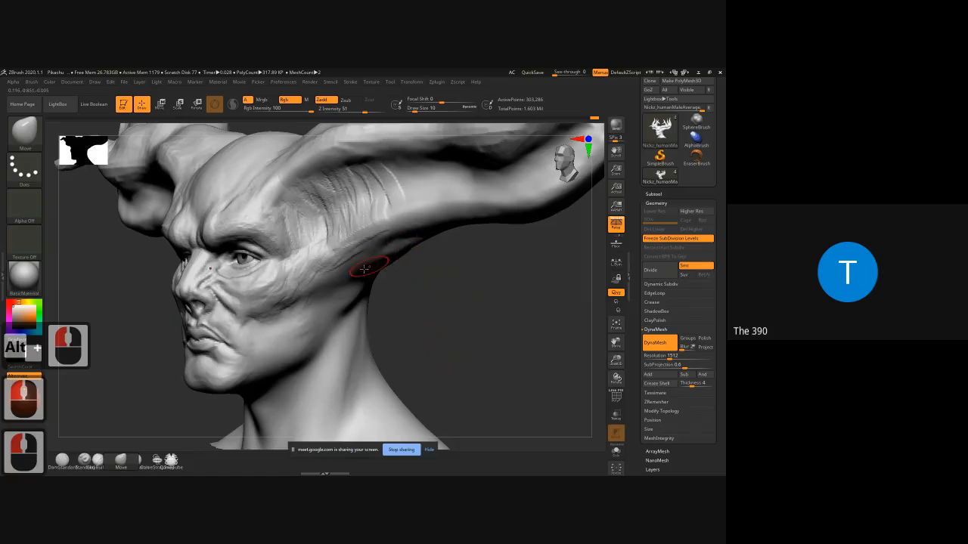
pyautogui.click(330, 264)
pyautogui.hotkey('ctrl', 'z')
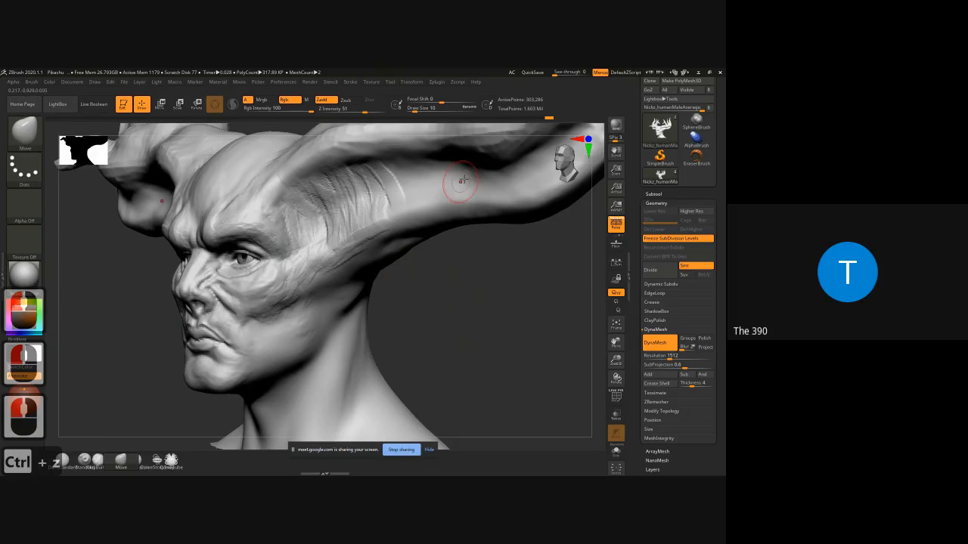
# - Build up the underside of the horn base above the jaw and ear area with ClayBuildup at draw size 26
pyautogui.press('b')
pyautogui.press('c')
pyautogui.press('b')
pyautogui.press(']')
pyautogui.press(']')
pyautogui.press(']')
pyautogui.press(']')
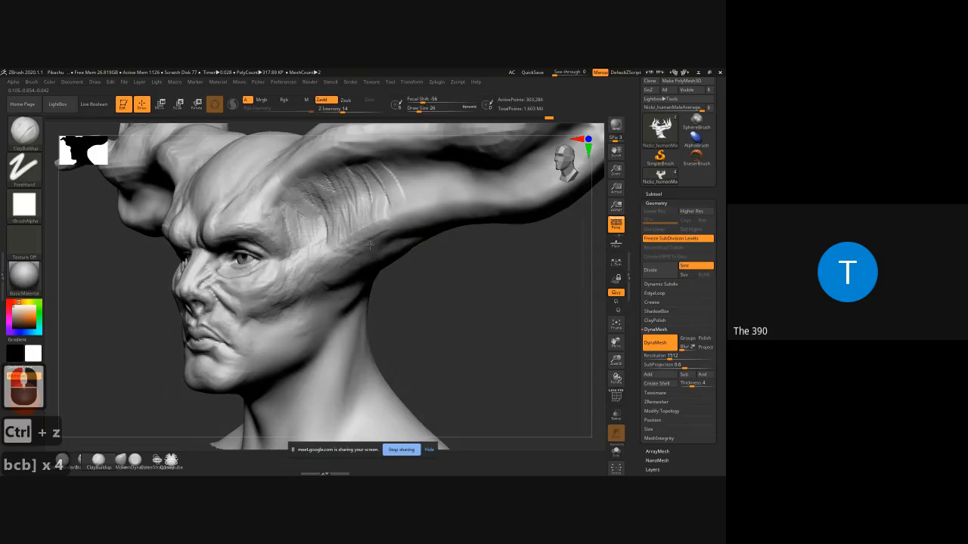
pyautogui.moveTo(414, 236)
pyautogui.mouseDown()
pyautogui.moveTo(352, 248)
pyautogui.moveTo(383, 239)
pyautogui.mouseUp()
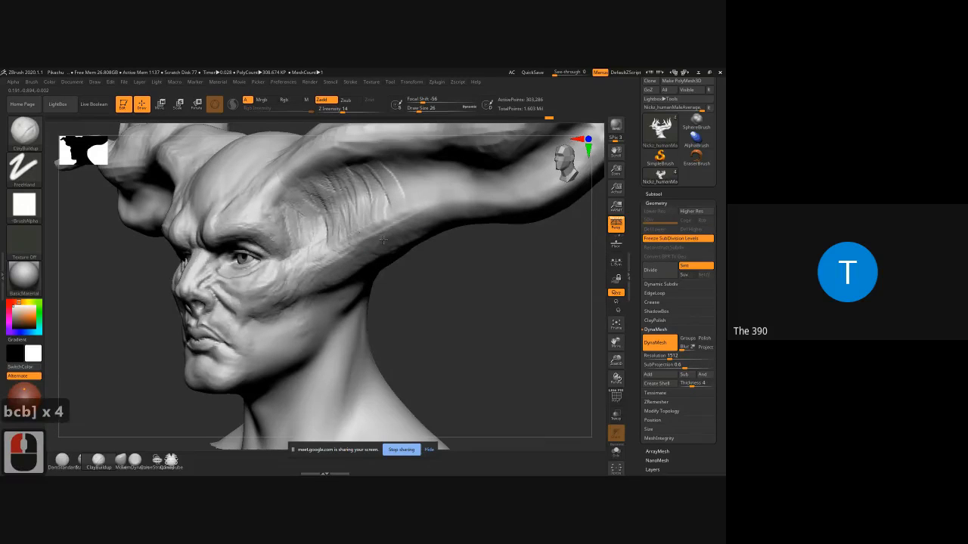
pyautogui.click(490, 297)
pyautogui.moveTo(479, 306); pyautogui.dragTo(344, 289)
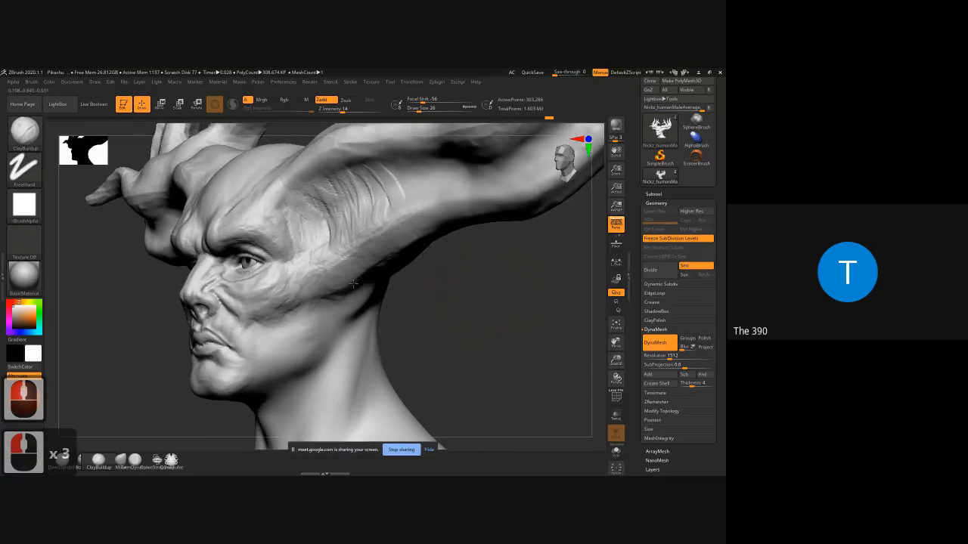
pyautogui.moveTo(392, 253); pyautogui.dragTo(390, 208)
pyautogui.moveTo(368, 292)
pyautogui.mouseDown()
pyautogui.moveTo(351, 303)
pyautogui.moveTo(422, 241)
pyautogui.mouseUp()
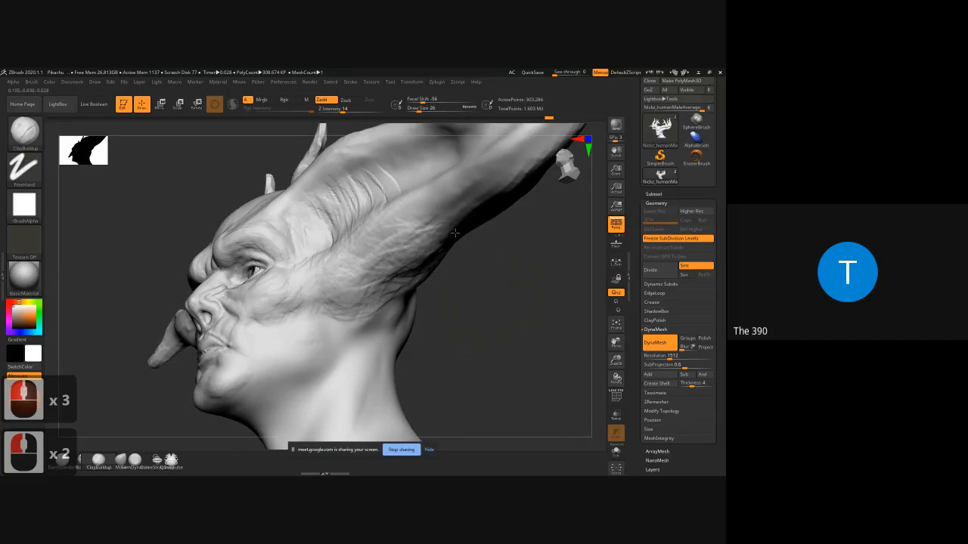
pyautogui.click(471, 282)
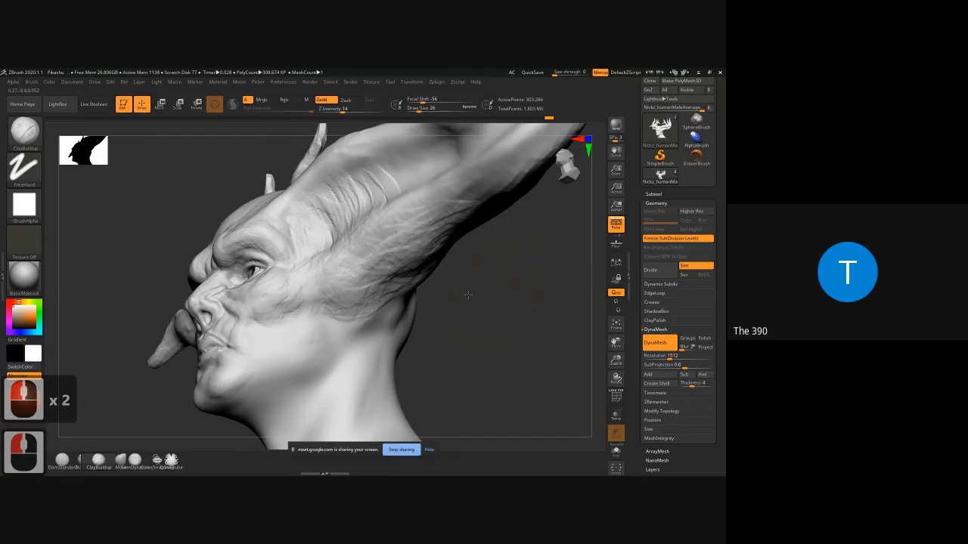
# - Examine the horn blend and overall head silhouette from the side, front and three-quarter views
pyautogui.keyDown('shift'); pyautogui.moveTo(468, 295); pyautogui.dragTo(325, 287); pyautogui.keyUp('shift')
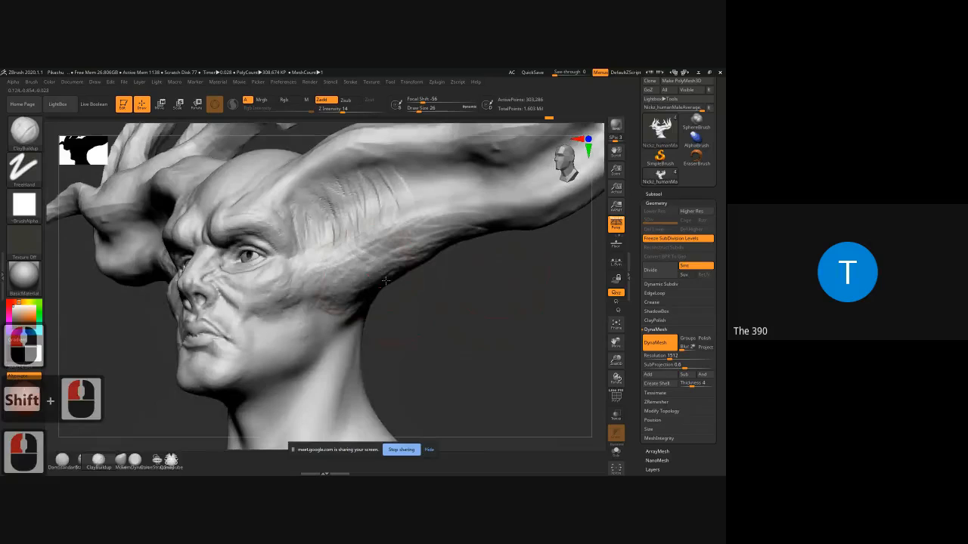
pyautogui.moveTo(477, 310)
pyautogui.keyDown('shift'); pyautogui.mouseDown()
pyautogui.moveTo(420, 312)
pyautogui.moveTo(450, 302)
pyautogui.moveTo(340, 328)
pyautogui.mouseUp(); pyautogui.keyUp('shift')
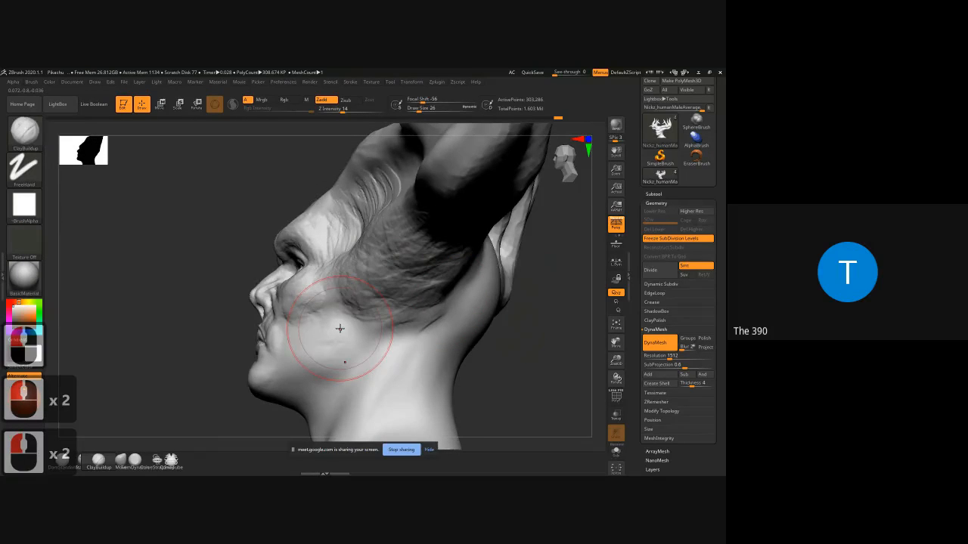
pyautogui.keyDown('ctrl'); pyautogui.moveTo(340, 329); pyautogui.dragTo(237, 326, button='right'); pyautogui.keyUp('ctrl')
pyautogui.keyDown('shift'); pyautogui.moveTo(236, 325); pyautogui.dragTo(402, 325); pyautogui.keyUp('shift')
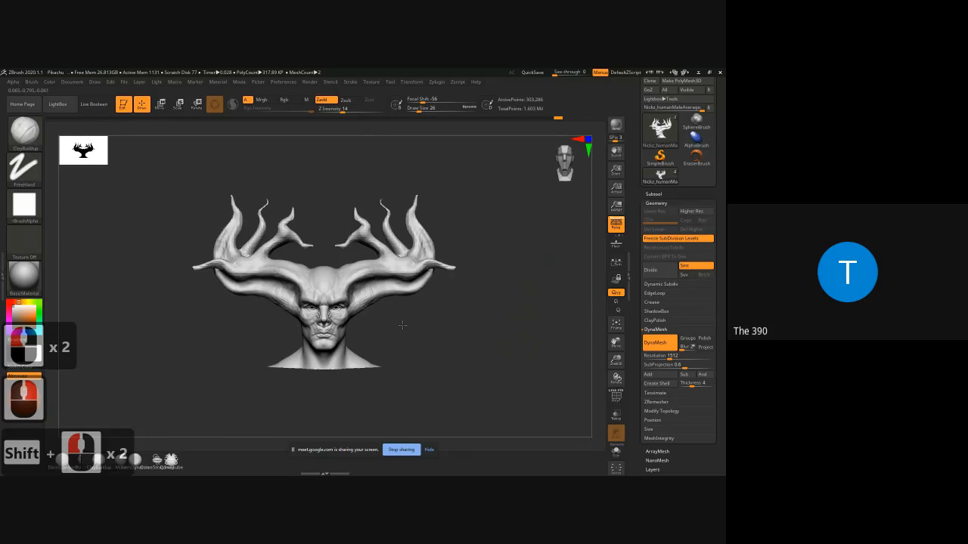
pyautogui.keyDown('alt'); pyautogui.moveTo(402, 325); pyautogui.dragTo(355, 289, button='right'); pyautogui.keyUp('alt')
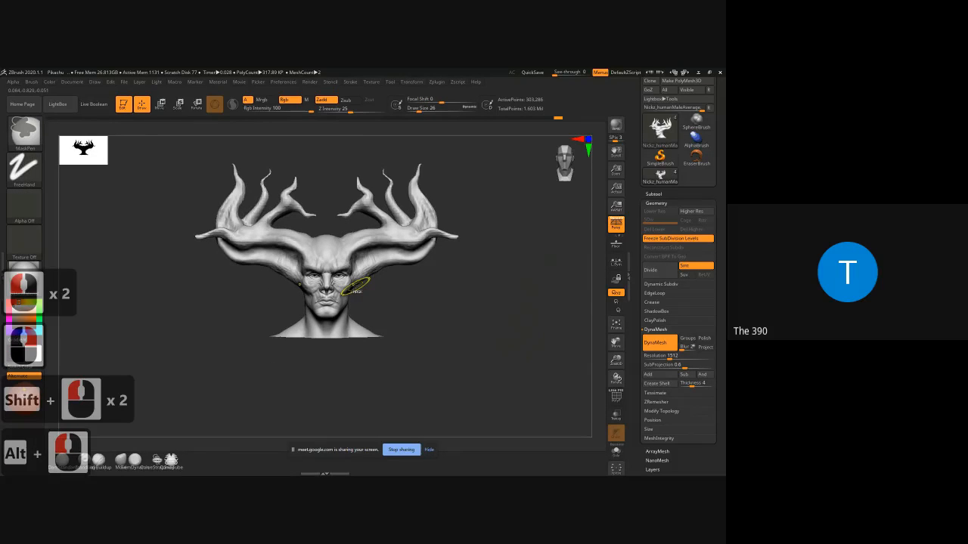
pyautogui.keyDown('ctrl'); pyautogui.moveTo(355, 287); pyautogui.dragTo(403, 333, button='right'); pyautogui.keyUp('ctrl')
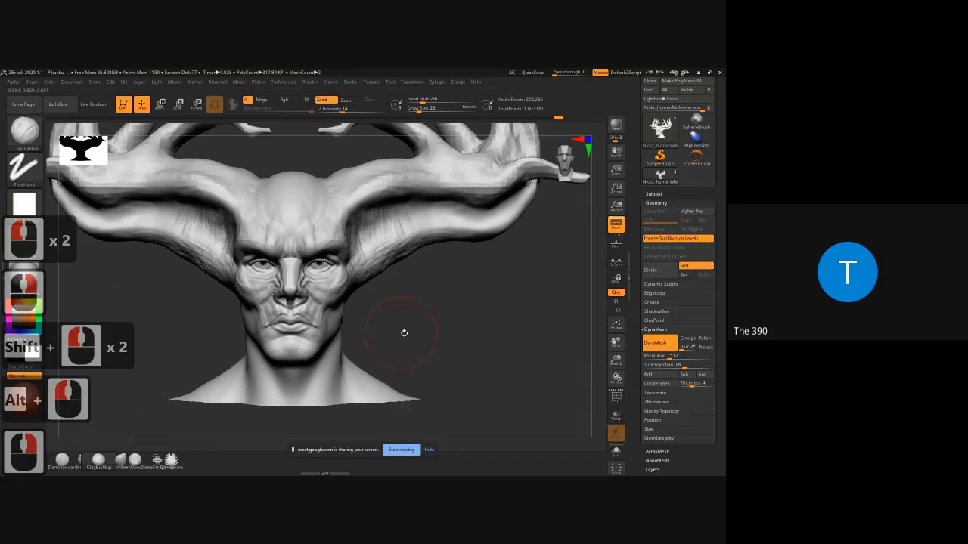
pyautogui.keyDown('alt'); pyautogui.moveTo(404, 333); pyautogui.dragTo(421, 318); pyautogui.keyUp('alt')
pyautogui.moveTo(488, 323); pyautogui.dragTo(417, 327)
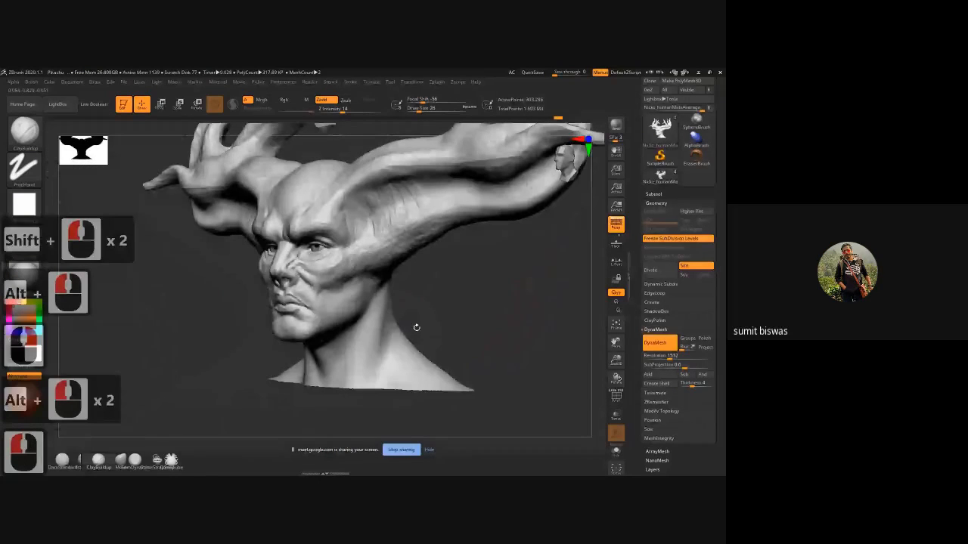
# - Reduce the ClayBuildup draw size to between 7 and 9 and build up the fold from the mouth corner to the chin
pyautogui.keyDown('ctrl'); pyautogui.moveTo(416, 328); pyautogui.dragTo(427, 363, button='right'); pyautogui.keyUp('ctrl')
pyautogui.keyDown('ctrl'); pyautogui.moveTo(424, 303); pyautogui.dragTo(436, 323, button='right'); pyautogui.keyUp('ctrl')
pyautogui.press('[')
pyautogui.press('[')
pyautogui.press('[')
pyautogui.press('[')
pyautogui.press('[')
pyautogui.press('[')
pyautogui.press('[')
pyautogui.press('[')
pyautogui.press('[')
pyautogui.press('[')
pyautogui.press('[')
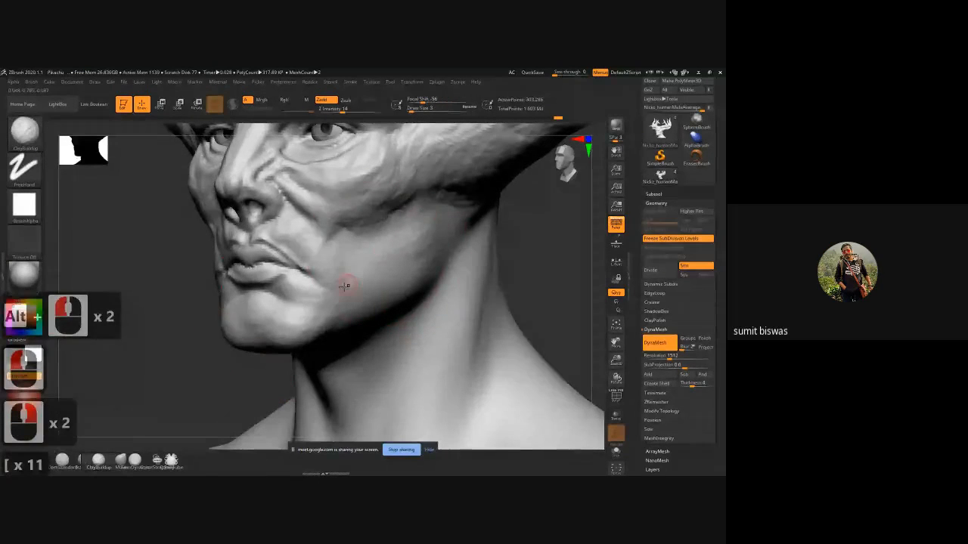
pyautogui.press(']')
pyautogui.press(']')
pyautogui.press(']')
pyautogui.click(295, 288)
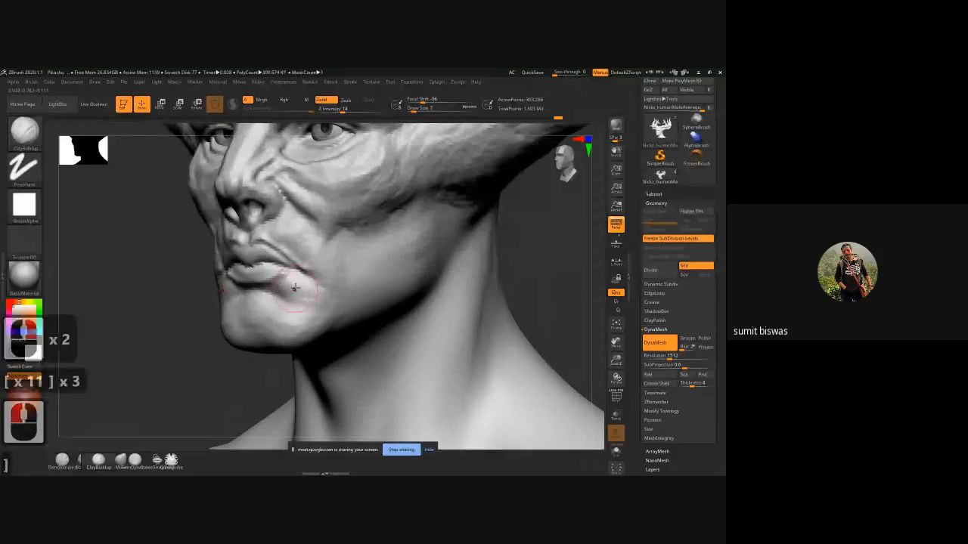
pyautogui.click(295, 288)
pyautogui.press(']')
pyautogui.click(300, 293)
pyautogui.press(']')
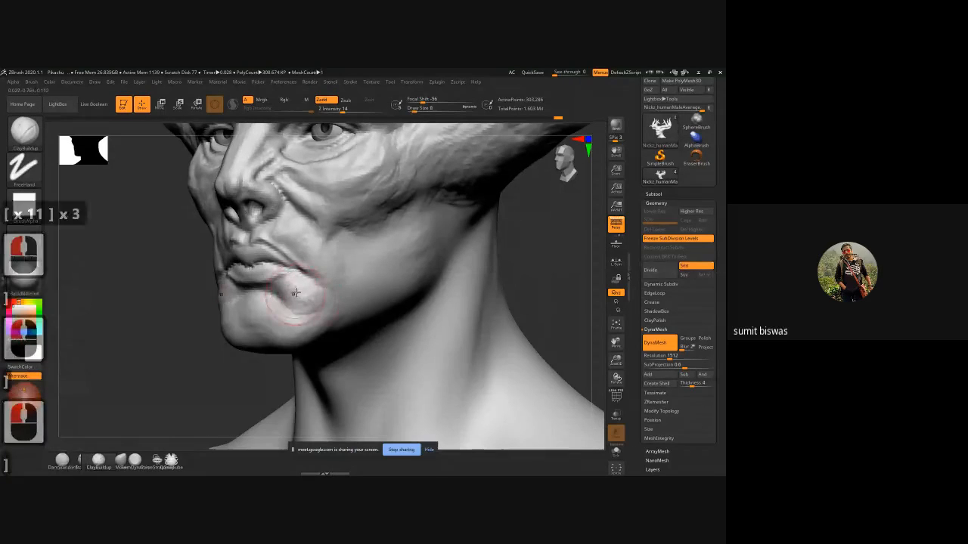
pyautogui.moveTo(295, 293)
pyautogui.mouseDown()
pyautogui.moveTo(316, 304)
pyautogui.moveTo(289, 308)
pyautogui.moveTo(322, 270)
pyautogui.moveTo(325, 250)
pyautogui.moveTo(333, 300)
pyautogui.moveTo(324, 314)
pyautogui.moveTo(313, 259)
pyautogui.moveTo(288, 233)
pyautogui.moveTo(269, 233)
pyautogui.moveTo(312, 264)
pyautogui.mouseUp()
# - Build up the skin between the nose wing and the mouth corner with ClayBuildup at draw size 6
pyautogui.press(']')
pyautogui.press(']')
pyautogui.press('[')
pyautogui.press('[')
pyautogui.press('[')
pyautogui.press('[')
pyautogui.press('[')
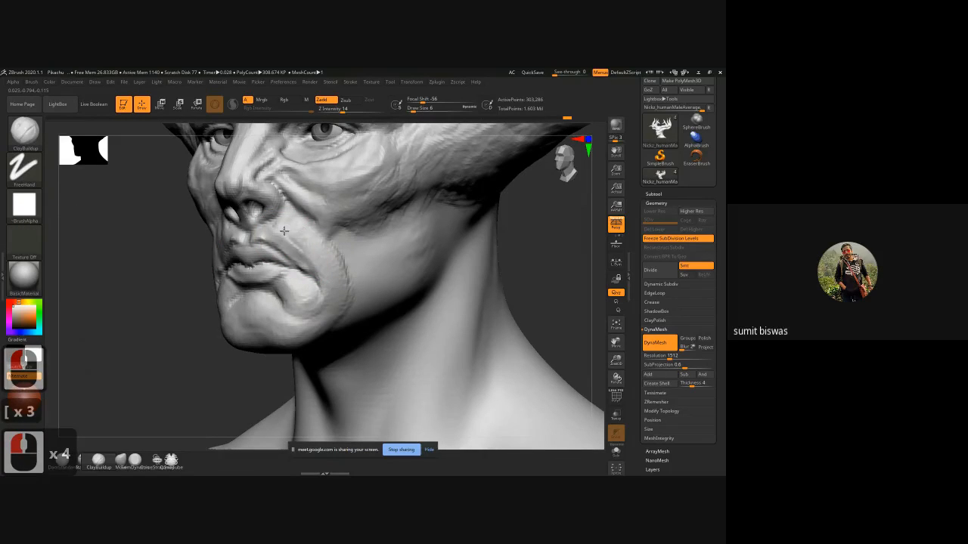
pyautogui.moveTo(282, 229)
pyautogui.mouseDown()
pyautogui.moveTo(310, 263)
pyautogui.moveTo(302, 253)
pyautogui.mouseUp()
pyautogui.moveTo(287, 241); pyautogui.dragTo(296, 250)
pyautogui.moveTo(284, 239); pyautogui.dragTo(299, 249)
pyautogui.moveTo(292, 238)
pyautogui.mouseDown()
pyautogui.moveTo(303, 246)
pyautogui.moveTo(289, 235)
pyautogui.mouseUp()
# - Refine the upper and lower lips and the line between them with short ClayBuildup strokes
pyautogui.moveTo(301, 268); pyautogui.dragTo(257, 267)
pyautogui.moveTo(264, 281); pyautogui.dragTo(281, 284)
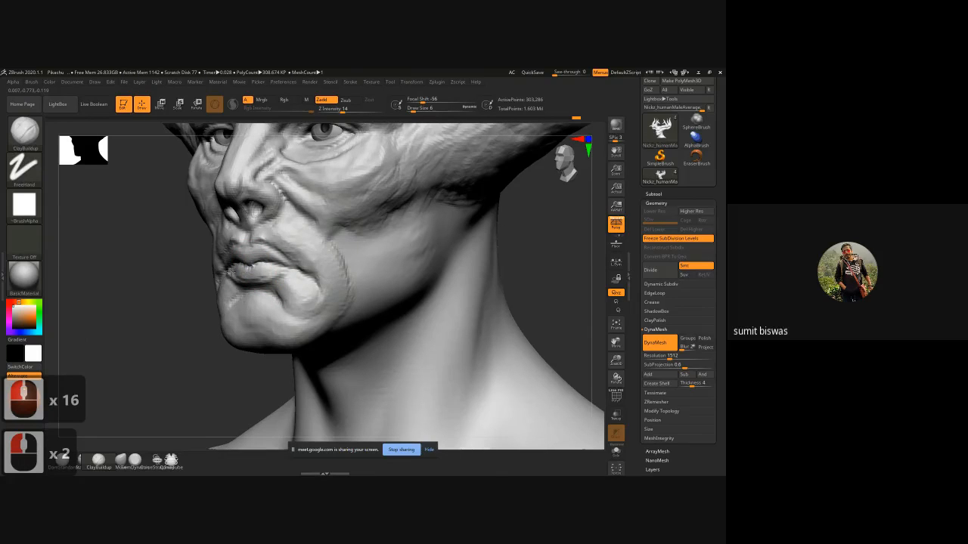
pyautogui.moveTo(257, 268); pyautogui.dragTo(266, 271)
pyautogui.click(263, 272)
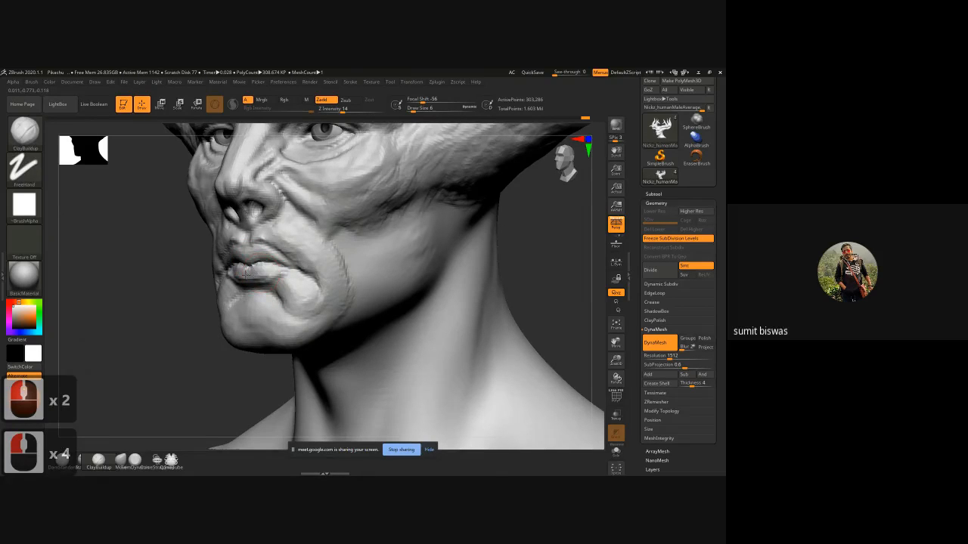
pyautogui.moveTo(189, 285); pyautogui.dragTo(269, 272)
pyautogui.moveTo(264, 274); pyautogui.dragTo(282, 275)
# - Add volume around the lower lip and chin from the front with ClayBuildup, raising the draw size to 9
pyautogui.keyDown('alt'); pyautogui.moveTo(467, 283); pyautogui.dragTo(463, 254); pyautogui.keyUp('alt')
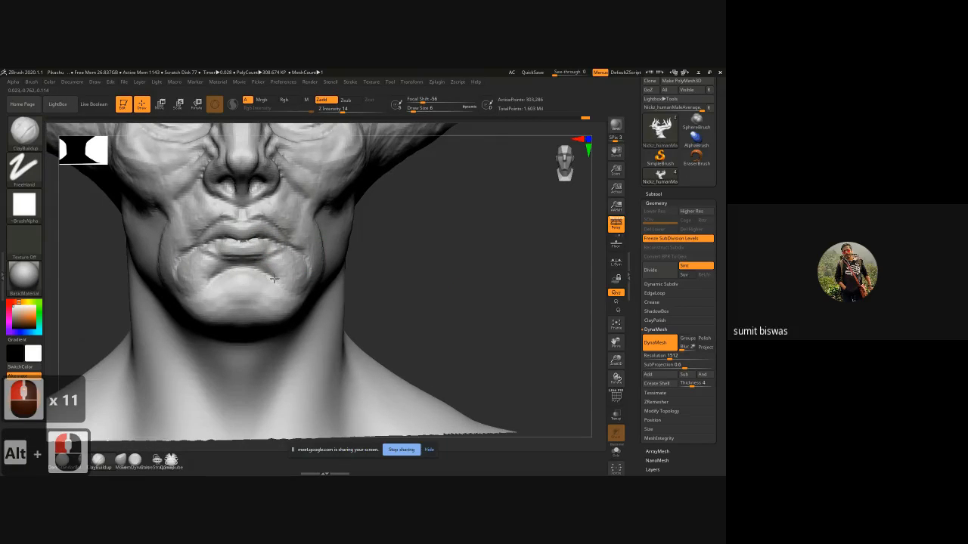
pyautogui.moveTo(315, 268); pyautogui.dragTo(313, 262)
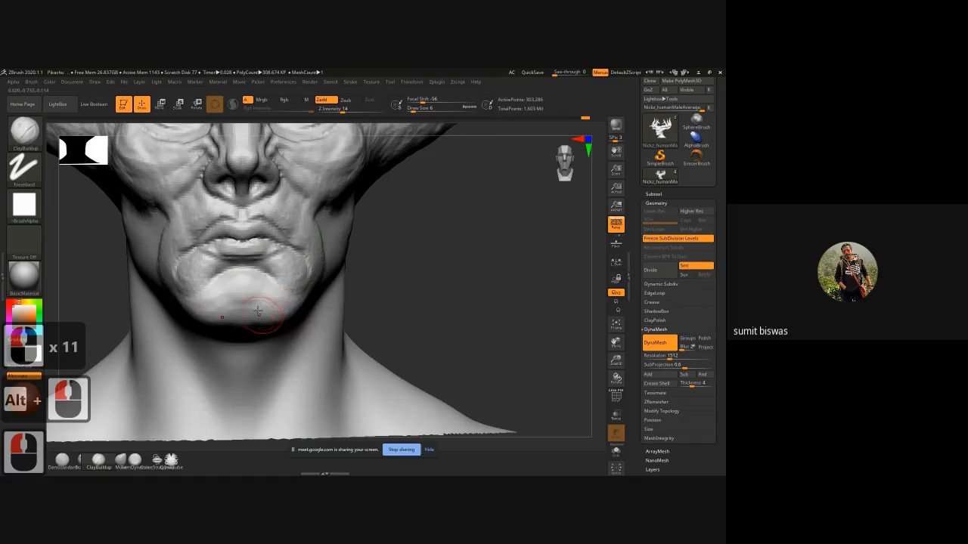
pyautogui.press(']')
pyautogui.press(']')
pyautogui.press(']')
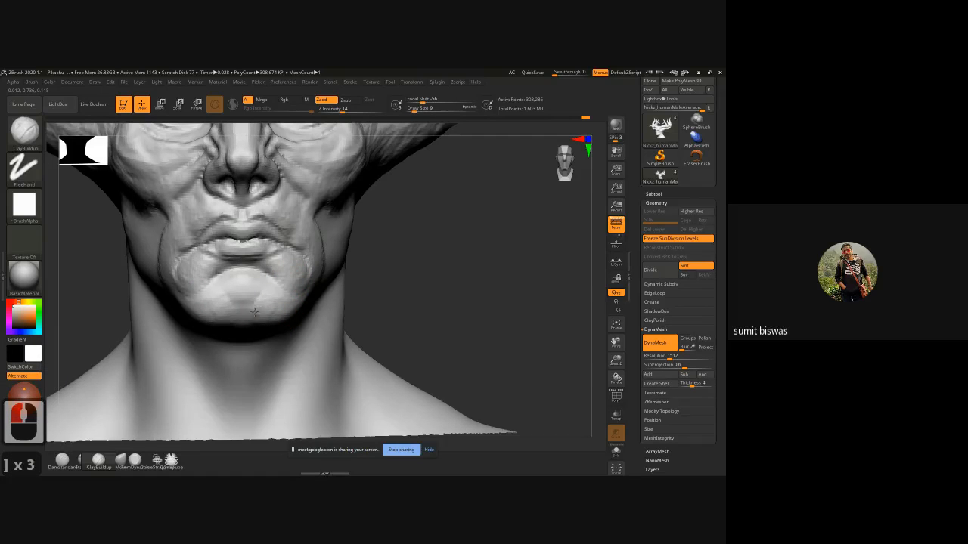
pyautogui.moveTo(408, 302)
pyautogui.mouseDown()
pyautogui.moveTo(267, 322)
pyautogui.moveTo(274, 310)
pyautogui.mouseUp()
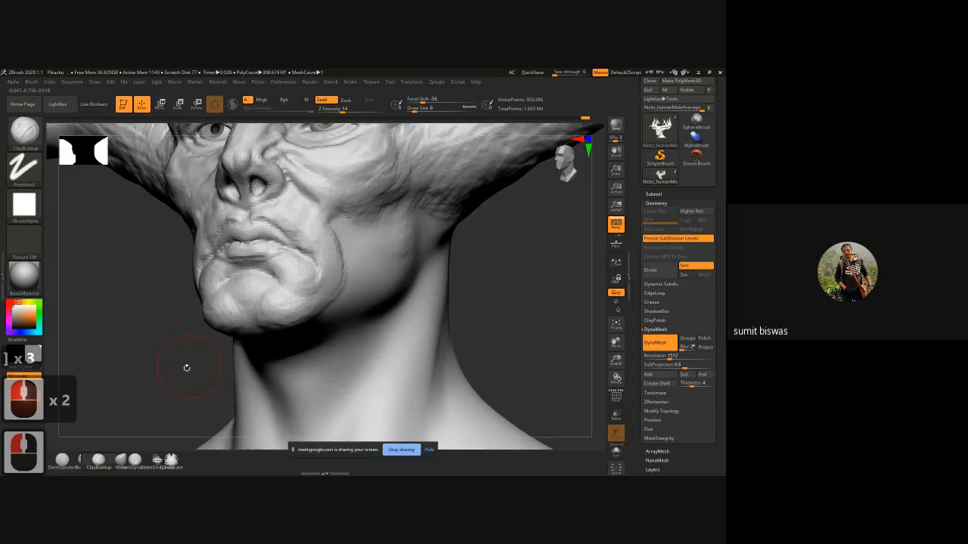
# - Sculpt long muscle strands from the cheek down to the jawline beside the chin with ClayBuildup at draw size 9
pyautogui.moveTo(186, 368); pyautogui.dragTo(147, 365)
pyautogui.keyDown('alt'); pyautogui.moveTo(147, 364); pyautogui.dragTo(212, 324); pyautogui.keyUp('alt')
pyautogui.moveTo(277, 285); pyautogui.dragTo(305, 272)
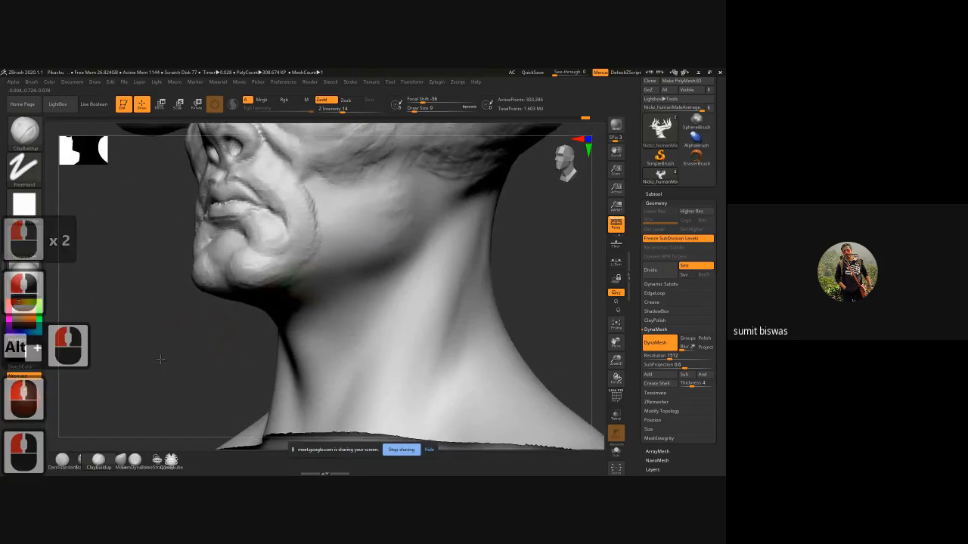
pyautogui.keyDown('alt'); pyautogui.moveTo(160, 360); pyautogui.dragTo(118, 397); pyautogui.keyUp('alt')
pyautogui.moveTo(323, 227)
pyautogui.mouseDown()
pyautogui.moveTo(275, 253)
pyautogui.moveTo(265, 279)
pyautogui.mouseUp()
pyautogui.moveTo(267, 276)
pyautogui.mouseDown()
pyautogui.moveTo(310, 212)
pyautogui.moveTo(233, 308)
pyautogui.moveTo(356, 178)
pyautogui.mouseUp()
pyautogui.moveTo(320, 211)
pyautogui.mouseDown()
pyautogui.moveTo(273, 275)
pyautogui.moveTo(379, 171)
pyautogui.moveTo(312, 271)
pyautogui.moveTo(251, 305)
pyautogui.mouseUp()
pyautogui.moveTo(333, 224)
pyautogui.mouseDown()
pyautogui.moveTo(261, 290)
pyautogui.moveTo(301, 237)
pyautogui.moveTo(256, 293)
pyautogui.mouseUp()
pyautogui.moveTo(296, 240); pyautogui.dragTo(251, 297)
pyautogui.moveTo(312, 259); pyautogui.dragTo(257, 304)
pyautogui.moveTo(310, 265); pyautogui.dragTo(264, 283)
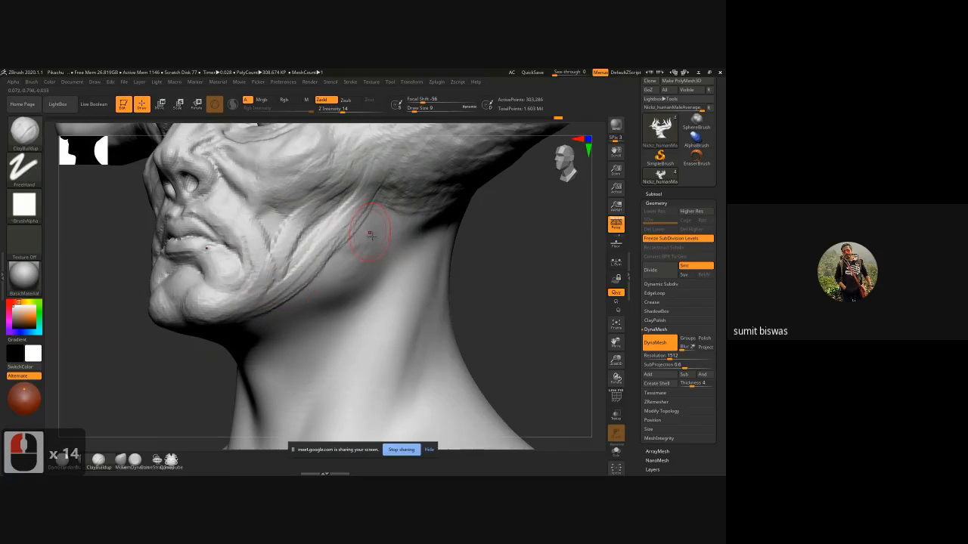
# - Extend the muscle strands along the rear of the jaw below the horn base with more ClayBuildup strokes
pyautogui.moveTo(409, 212)
pyautogui.mouseDown()
pyautogui.moveTo(359, 278)
pyautogui.moveTo(260, 307)
pyautogui.moveTo(375, 246)
pyautogui.moveTo(316, 287)
pyautogui.mouseUp()
pyautogui.moveTo(386, 210); pyautogui.dragTo(313, 288)
pyautogui.moveTo(366, 227); pyautogui.dragTo(302, 290)
pyautogui.moveTo(379, 177)
pyautogui.mouseDown()
pyautogui.moveTo(325, 254)
pyautogui.moveTo(339, 232)
pyautogui.moveTo(272, 267)
pyautogui.mouseUp()
pyautogui.moveTo(432, 319)
pyautogui.keyDown('ctrl'); pyautogui.mouseDown(button='right')
pyautogui.moveTo(274, 303)
pyautogui.moveTo(287, 313)
pyautogui.mouseUp(button='right'); pyautogui.keyUp('ctrl')
pyautogui.moveTo(288, 313)
pyautogui.keyDown('shift'); pyautogui.mouseDown()
pyautogui.moveTo(309, 307)
pyautogui.moveTo(280, 301)
pyautogui.mouseUp(); pyautogui.keyUp('shift')
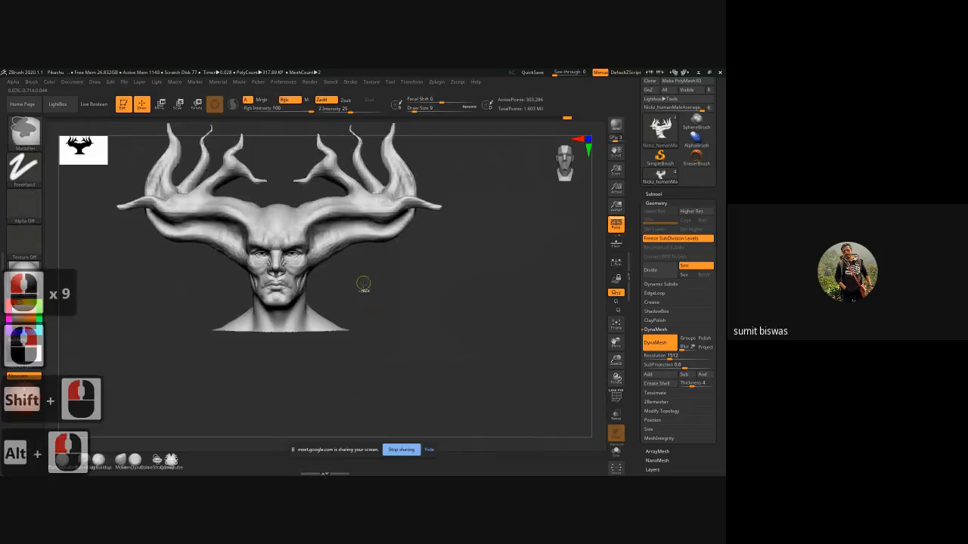
pyautogui.keyDown('ctrl'); pyautogui.moveTo(364, 283); pyautogui.dragTo(386, 291, button='right'); pyautogui.keyUp('ctrl')
pyautogui.moveTo(387, 290); pyautogui.dragTo(372, 288)
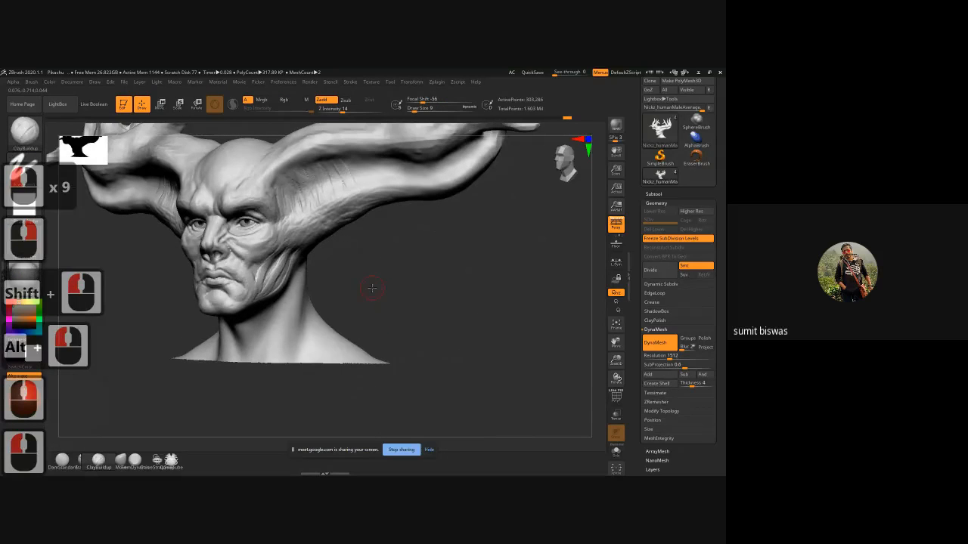
# - Build up the neck muscle from the collar to the jaw with ClayBuildup at draw size 26
pyautogui.press(']')
pyautogui.press(']')
pyautogui.press(']')
pyautogui.press(']')
pyautogui.moveTo(373, 280); pyautogui.dragTo(310, 257, button='right')
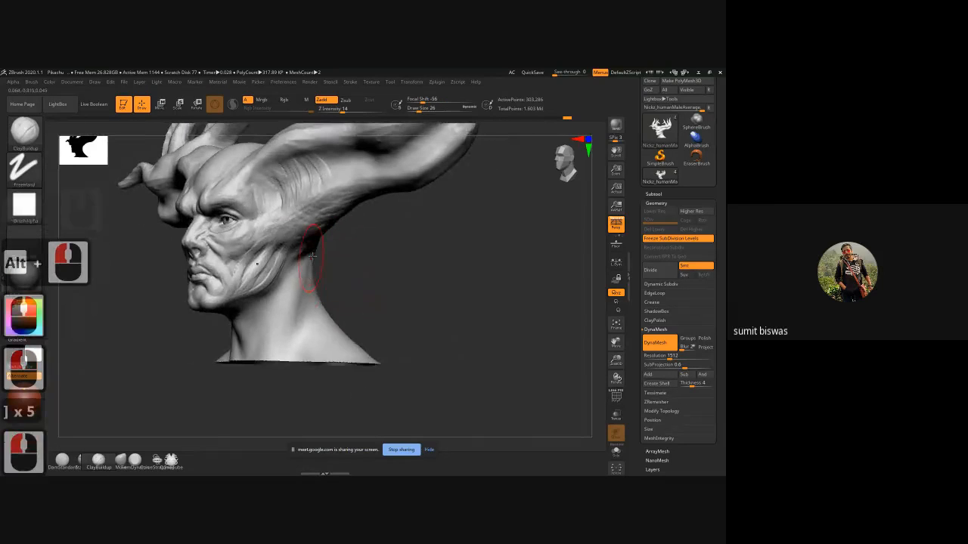
pyautogui.moveTo(271, 350); pyautogui.dragTo(292, 296)
pyautogui.moveTo(294, 293)
pyautogui.mouseDown()
pyautogui.moveTo(274, 333)
pyautogui.moveTo(291, 279)
pyautogui.mouseUp()
pyautogui.moveTo(271, 240)
pyautogui.mouseDown()
pyautogui.moveTo(272, 280)
pyautogui.moveTo(261, 257)
pyautogui.mouseUp()
pyautogui.moveTo(257, 284); pyautogui.dragTo(269, 263)
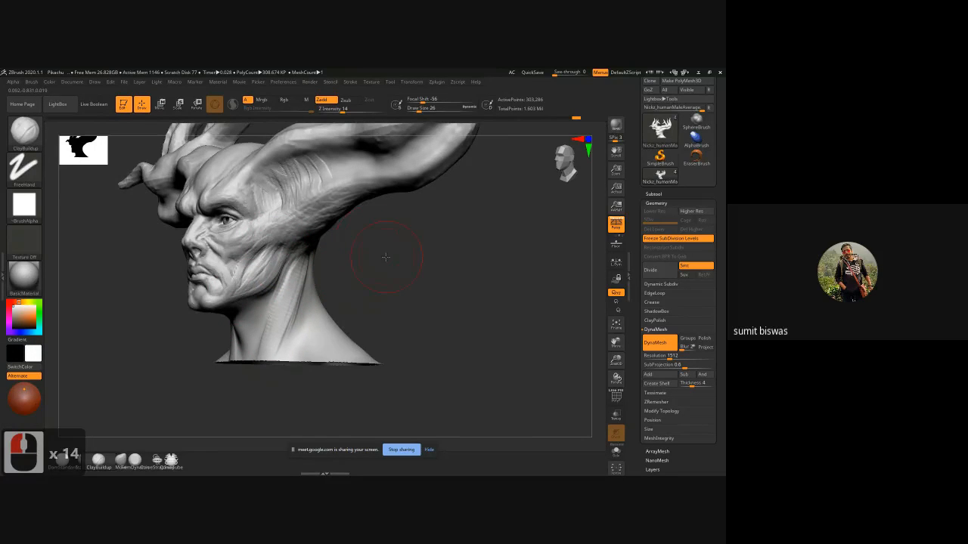
# - Compare the overall head with the horned character reference image and return to the sculpt
pyautogui.moveTo(386, 257)
pyautogui.mouseDown()
pyautogui.moveTo(404, 260)
pyautogui.moveTo(444, 313)
pyautogui.moveTo(411, 307)
pyautogui.moveTo(419, 321)
pyautogui.moveTo(409, 316)
pyautogui.moveTo(428, 312)
pyautogui.moveTo(418, 318)
pyautogui.moveTo(430, 330)
pyautogui.moveTo(434, 318)
pyautogui.mouseUp()
pyautogui.moveTo(136, 257); pyautogui.dragTo(146, 271, button='right')
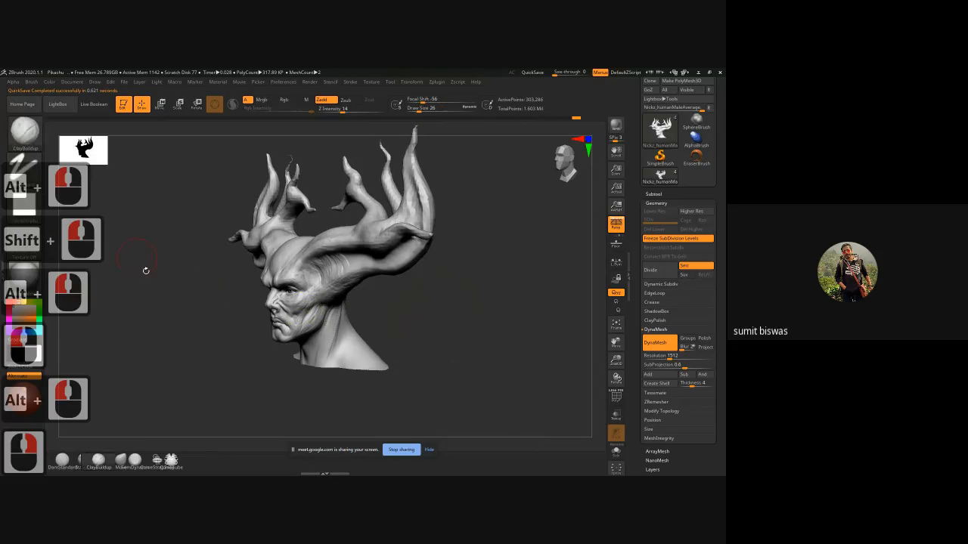
pyautogui.moveTo(237, 317); pyautogui.dragTo(90, 287)
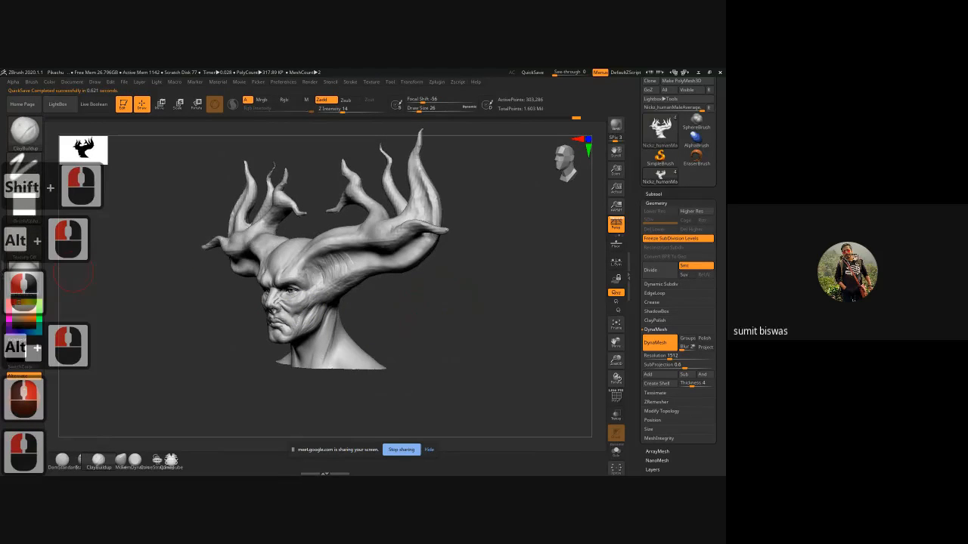
pyautogui.moveTo(0, 110); pyautogui.dragTo(318, 107)
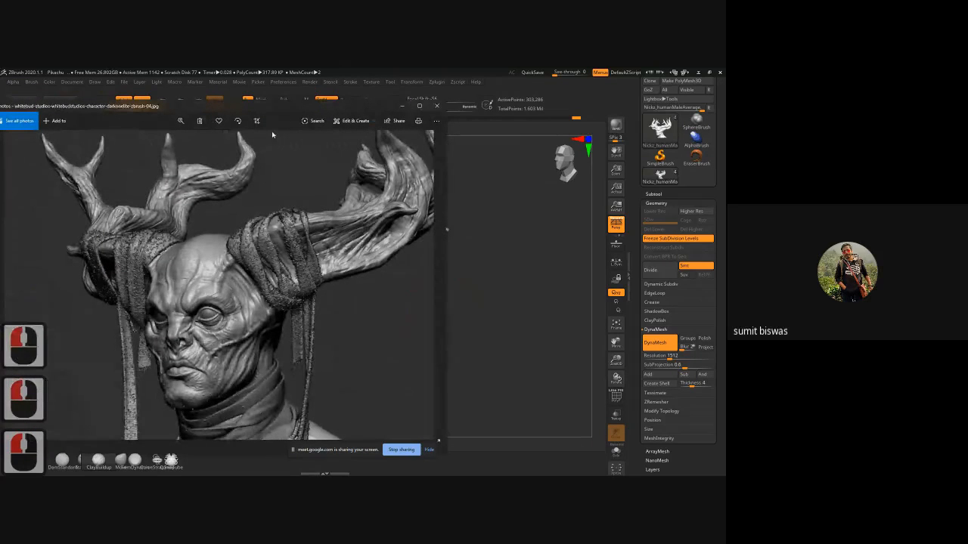
pyautogui.click(401, 106)
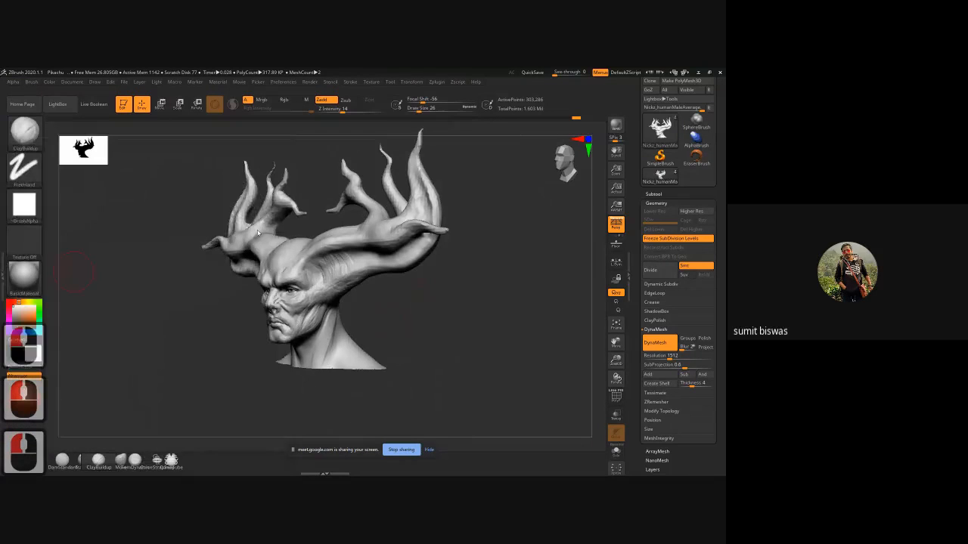
# - Switch to the Move brush at draw size 110 and reposition the horn prongs from the top view
pyautogui.moveTo(546, 345)
pyautogui.mouseDown(button='right')
pyautogui.moveTo(475, 295)
pyautogui.moveTo(482, 323)
pyautogui.mouseUp(button='right')
pyautogui.keyDown('shift'); pyautogui.moveTo(482, 323); pyautogui.dragTo(488, 328); pyautogui.keyUp('shift')
pyautogui.moveTo(487, 328)
pyautogui.keyDown('ctrl'); pyautogui.mouseDown(button='right')
pyautogui.moveTo(421, 304)
pyautogui.moveTo(432, 277)
pyautogui.mouseUp(button='right'); pyautogui.keyUp('ctrl')
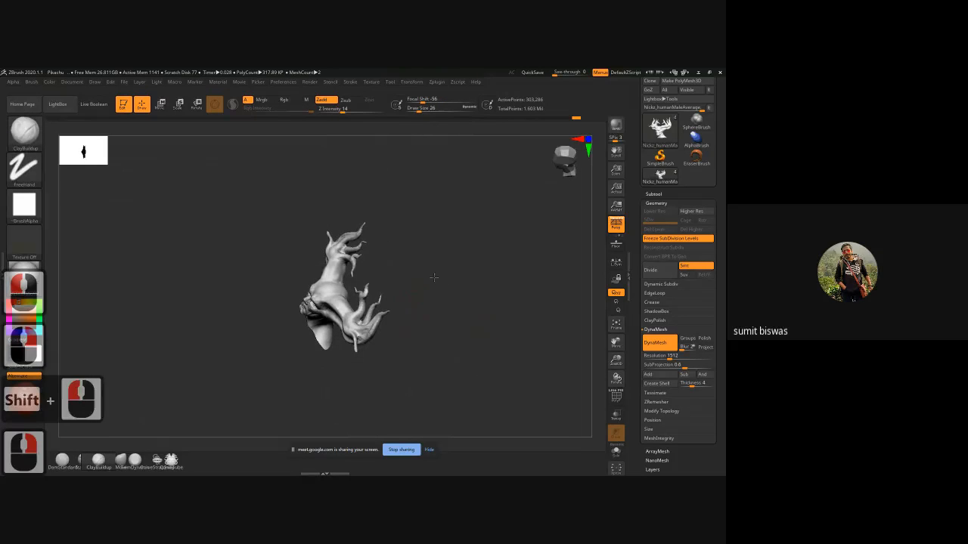
pyautogui.press('b')
pyautogui.press('m')
pyautogui.press('v')
pyautogui.press(']')
pyautogui.press(']')
pyautogui.press(']')
pyautogui.press(']')
pyautogui.press(']')
pyautogui.press(']')
pyautogui.press(']')
pyautogui.press(']')
pyautogui.press(']')
pyautogui.press(']')
pyautogui.press(']')
pyautogui.press(']')
pyautogui.press(']')
pyautogui.press(']')
pyautogui.press(']')
pyautogui.press(']')
pyautogui.press(']')
pyautogui.press(']')
pyautogui.press(']')
pyautogui.press(']')
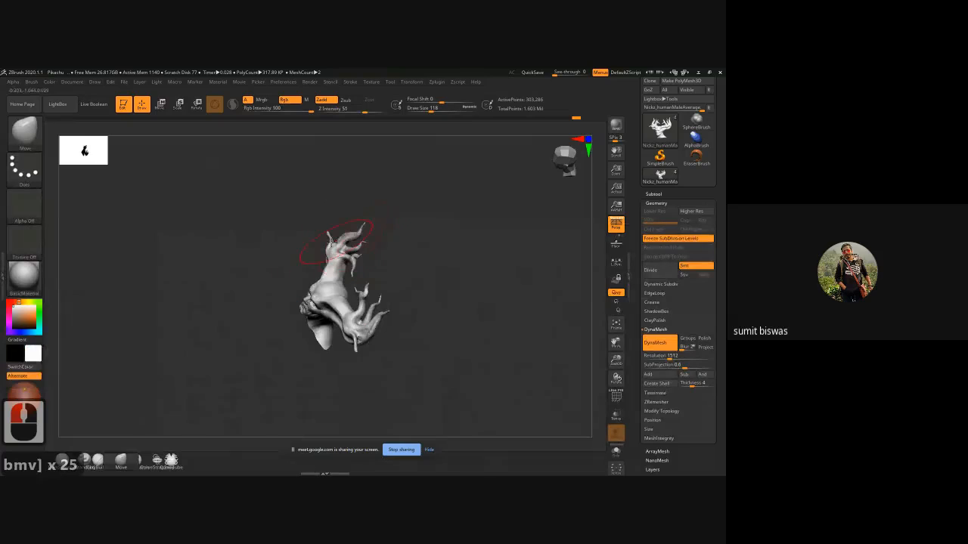
pyautogui.press('[')
pyautogui.press('[')
pyautogui.moveTo(441, 222); pyautogui.dragTo(409, 224, button='right')
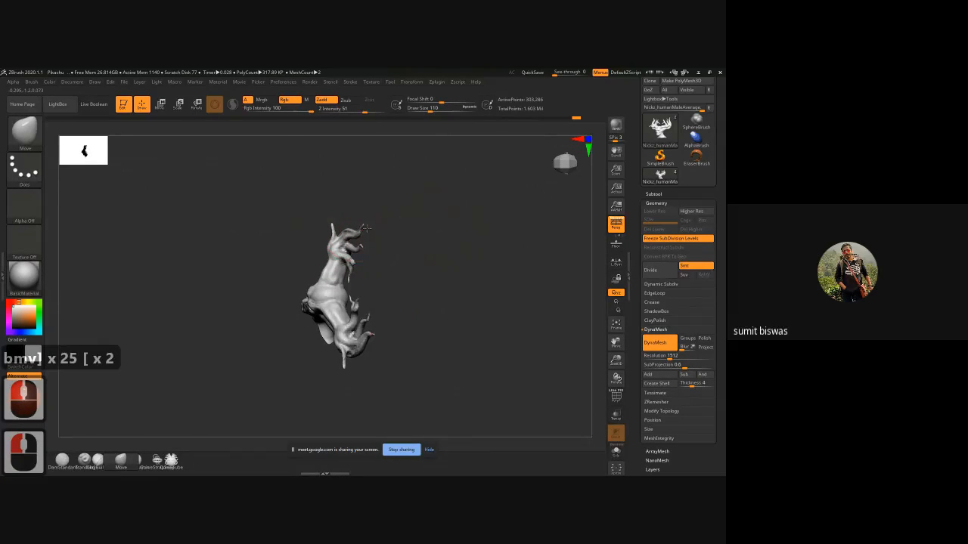
pyautogui.moveTo(367, 228)
pyautogui.mouseDown()
pyautogui.moveTo(384, 230)
pyautogui.moveTo(353, 232)
pyautogui.mouseUp()
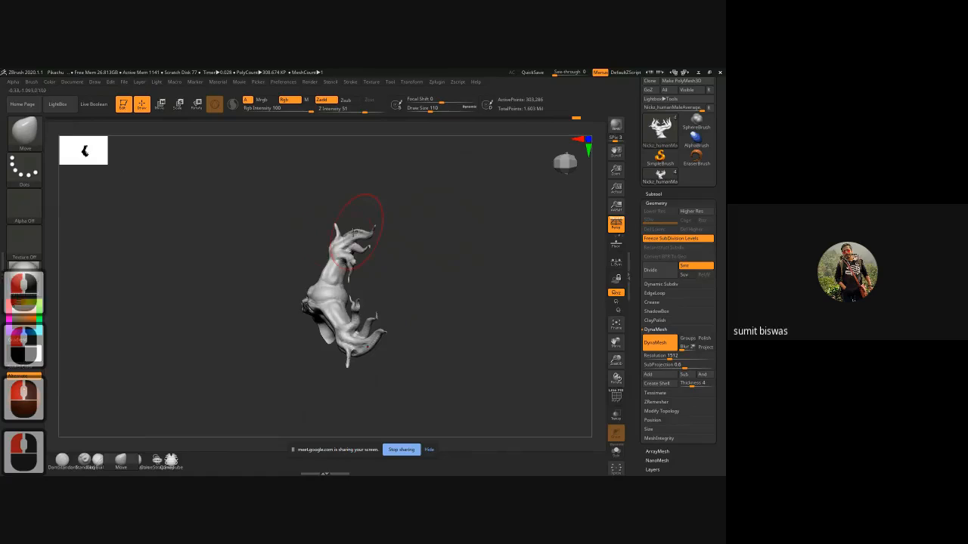
pyautogui.moveTo(336, 241); pyautogui.dragTo(333, 261, button='right')
pyautogui.moveTo(331, 259); pyautogui.dragTo(318, 265)
# - Adjust the backward sweep of the horns in the side profile with the Move brush
pyautogui.moveTo(420, 266)
pyautogui.mouseDown()
pyautogui.moveTo(375, 244)
pyautogui.moveTo(355, 255)
pyautogui.moveTo(365, 255)
pyautogui.moveTo(369, 224)
pyautogui.moveTo(355, 196)
pyautogui.moveTo(363, 195)
pyautogui.mouseUp()
pyautogui.click(346, 259)
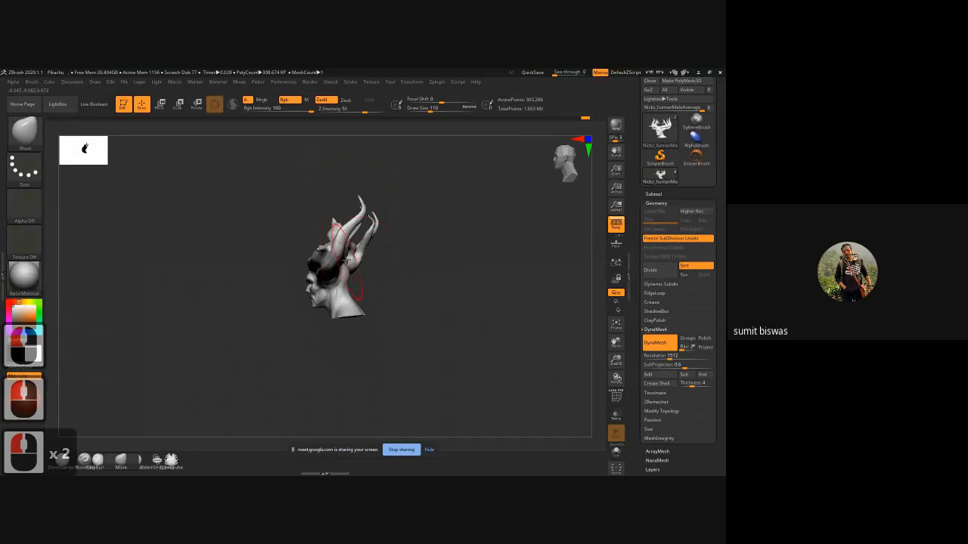
pyautogui.moveTo(350, 240)
pyautogui.mouseDown()
pyautogui.moveTo(465, 237)
pyautogui.moveTo(428, 238)
pyautogui.mouseUp()
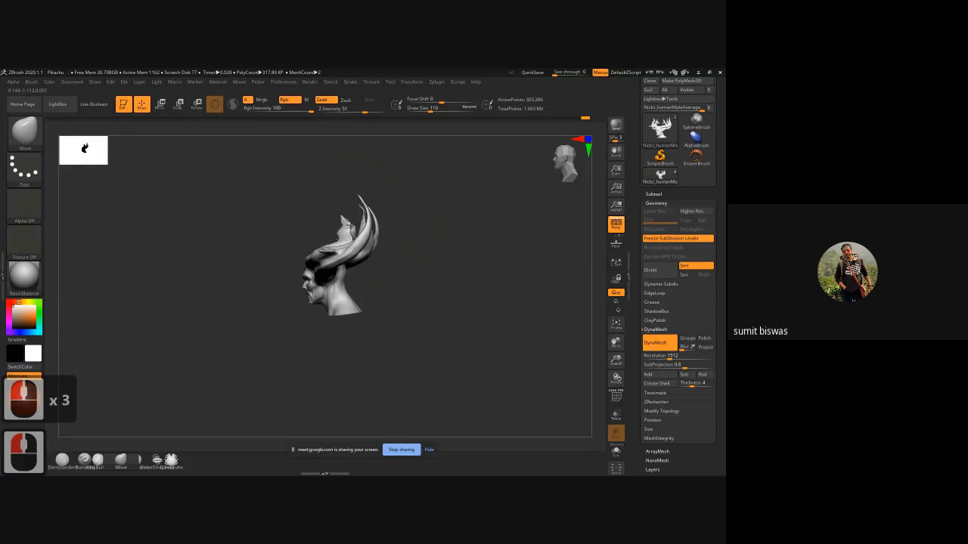
pyautogui.click(338, 236)
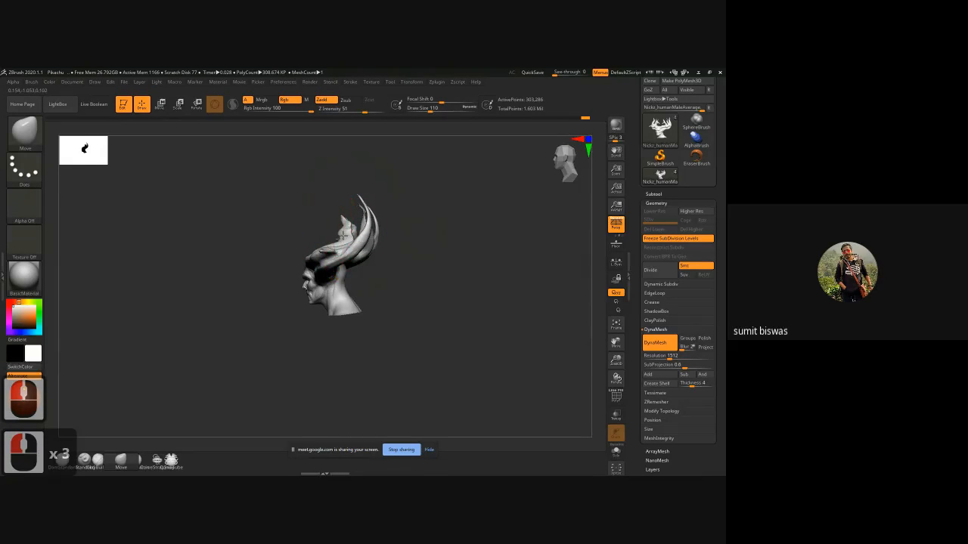
pyautogui.moveTo(428, 234)
pyautogui.mouseDown()
pyautogui.moveTo(468, 239)
pyautogui.moveTo(408, 266)
pyautogui.moveTo(408, 340)
pyautogui.mouseUp()
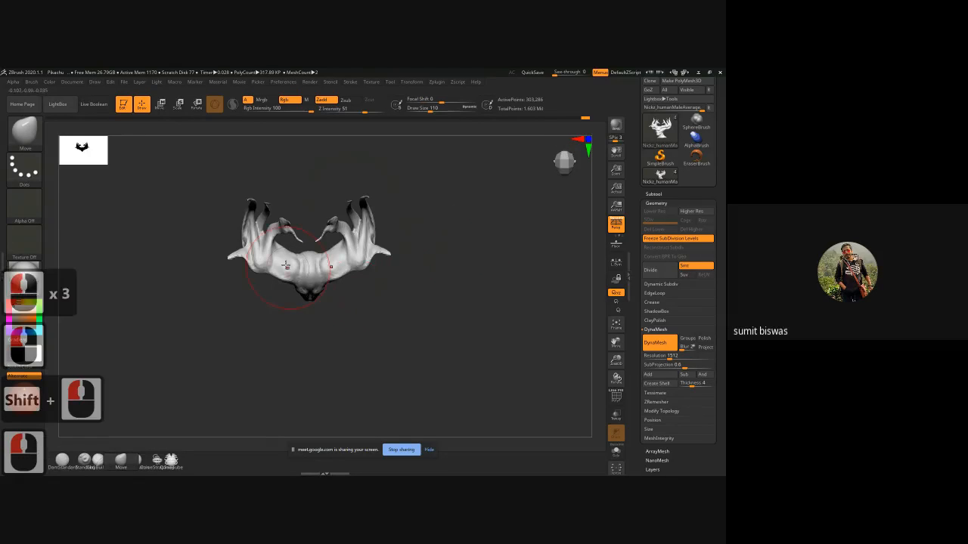
# - Reshape the curve of the horn bases around the skull from above with the Move brush
pyautogui.moveTo(290, 229); pyautogui.dragTo(265, 261)
pyautogui.click(268, 268)
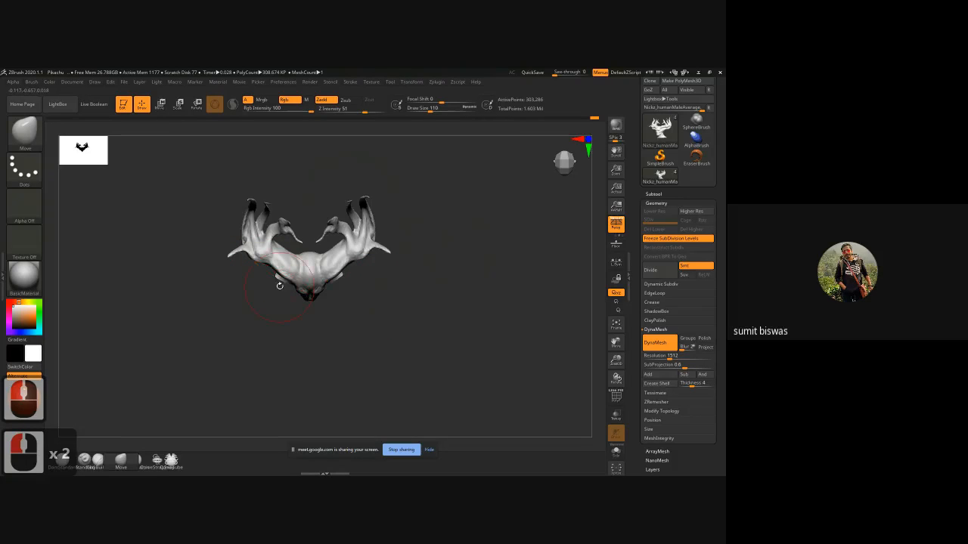
pyautogui.moveTo(417, 289); pyautogui.dragTo(413, 282)
pyautogui.moveTo(279, 273); pyautogui.dragTo(257, 284)
pyautogui.click(275, 251)
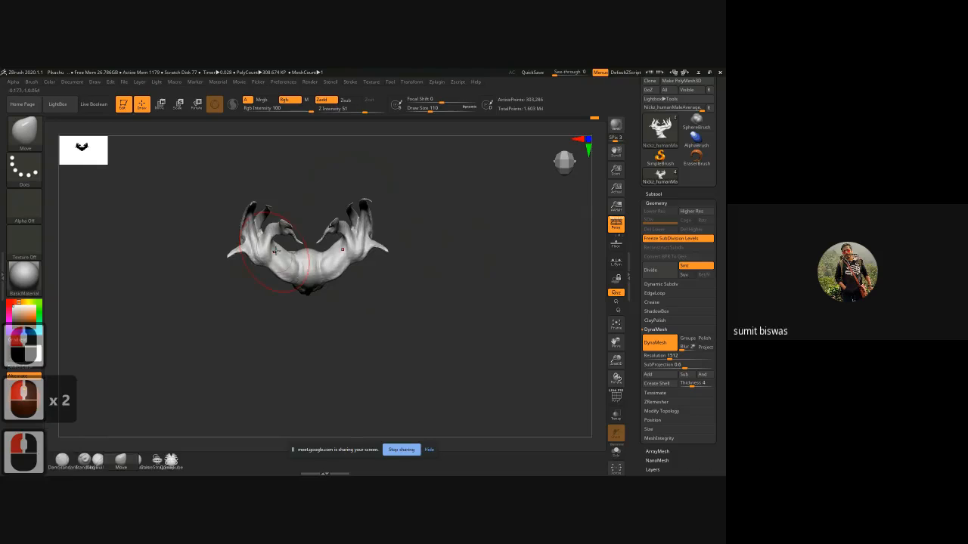
pyautogui.moveTo(385, 293); pyautogui.dragTo(397, 227)
# - Correct the curve of the main horn beams from below with the Move brush
pyautogui.keyDown('shift'); pyautogui.moveTo(454, 257); pyautogui.dragTo(241, 238); pyautogui.keyUp('shift')
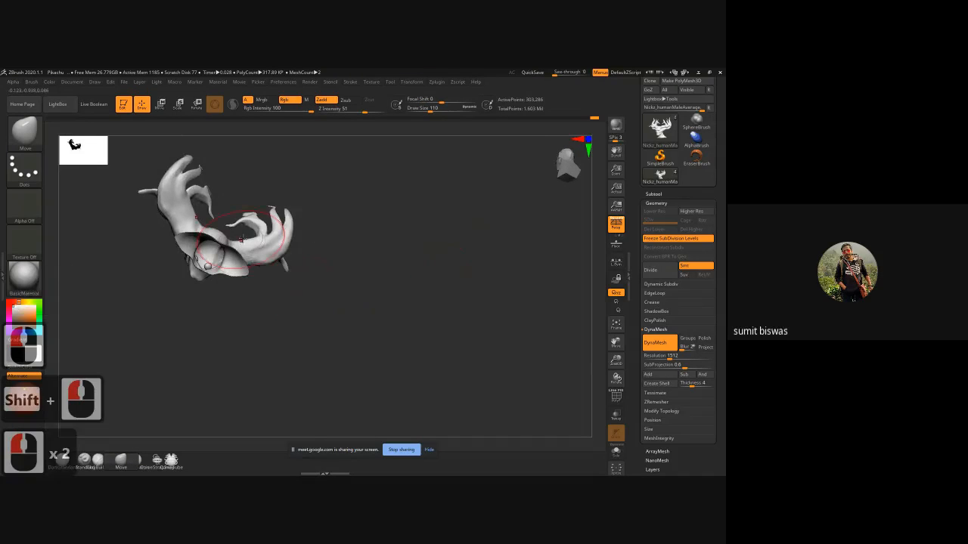
pyautogui.moveTo(198, 196); pyautogui.dragTo(183, 187)
pyautogui.click(182, 187)
pyautogui.click(191, 213)
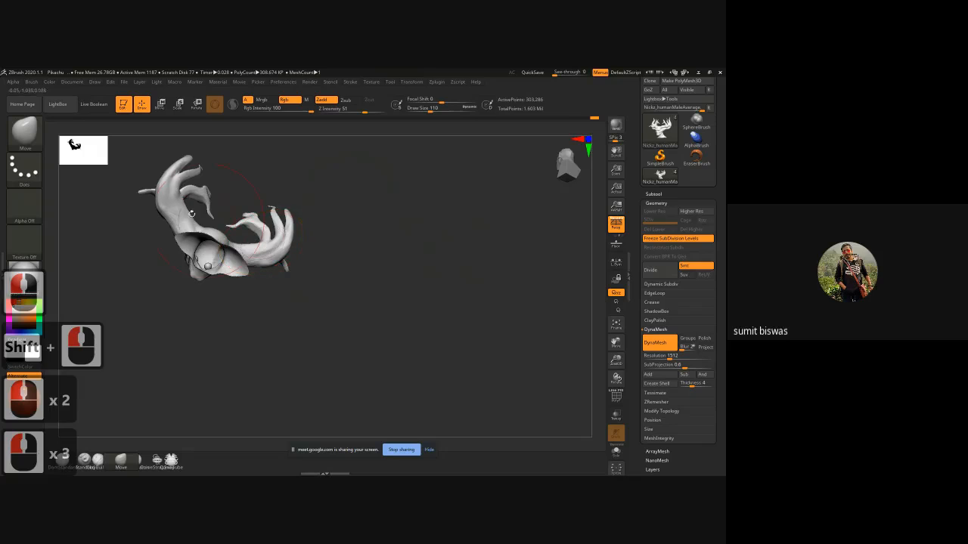
pyautogui.keyDown('shift'); pyautogui.moveTo(121, 245); pyautogui.dragTo(146, 262); pyautogui.keyUp('shift')
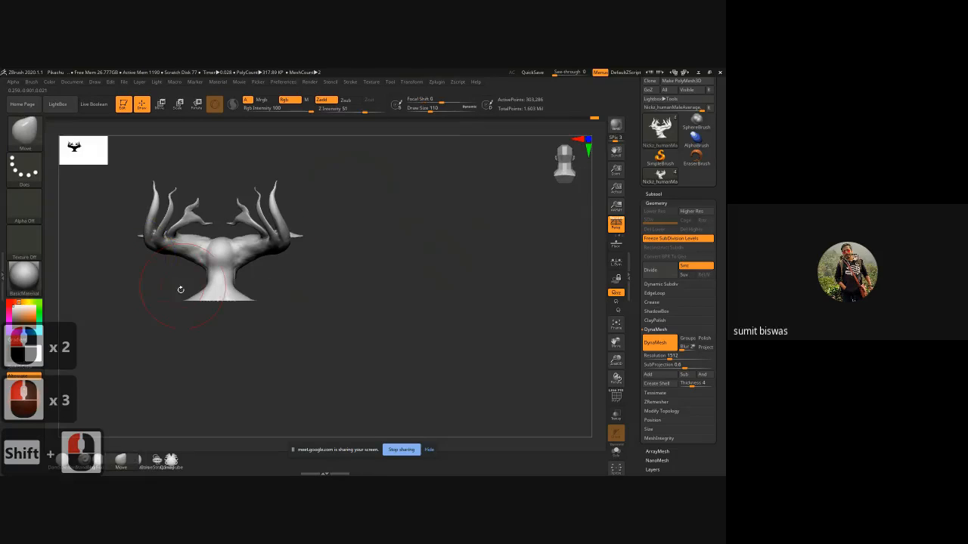
# - Pull the outer horn prongs inward and lower in the front view with the Move brush for a more compact silhouette
pyautogui.keyDown('alt'); pyautogui.moveTo(131, 293); pyautogui.dragTo(211, 287); pyautogui.keyUp('alt')
pyautogui.click(247, 206)
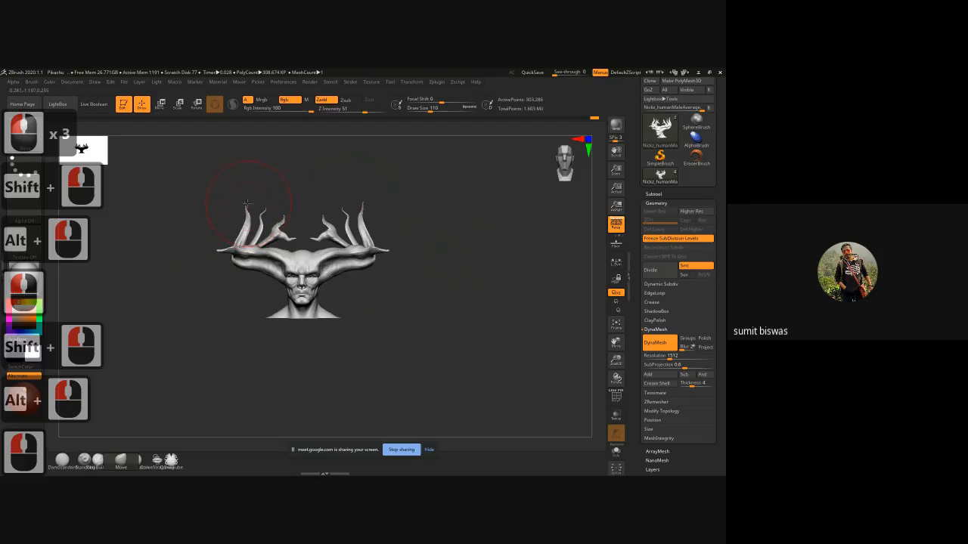
pyautogui.moveTo(242, 213)
pyautogui.mouseDown()
pyautogui.moveTo(231, 224)
pyautogui.moveTo(253, 239)
pyautogui.moveTo(242, 261)
pyautogui.moveTo(252, 269)
pyautogui.moveTo(240, 252)
pyautogui.moveTo(271, 252)
pyautogui.moveTo(239, 252)
pyautogui.mouseUp()
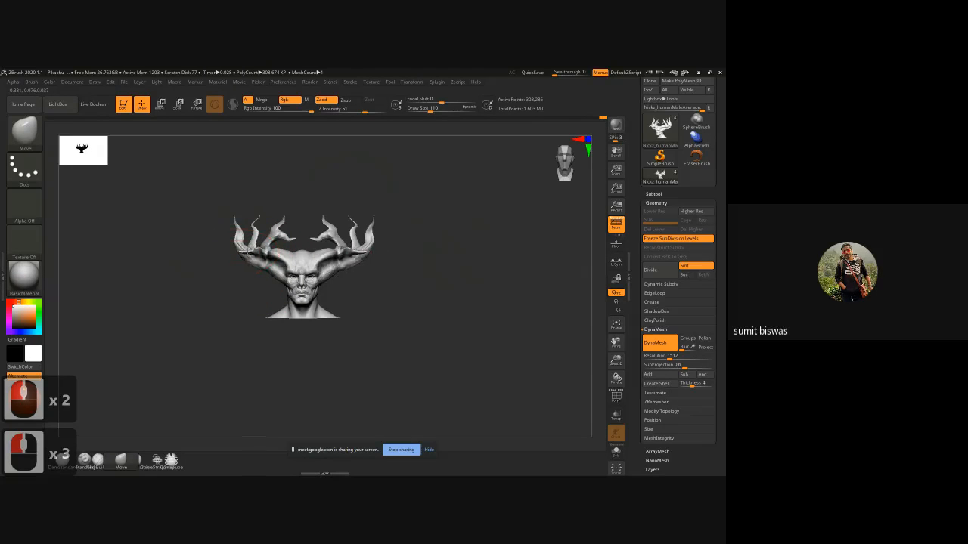
# - Refine the lower contour of the main horn beams in the front view with the Move brush, undoing unwanted pulls
pyautogui.click(424, 277)
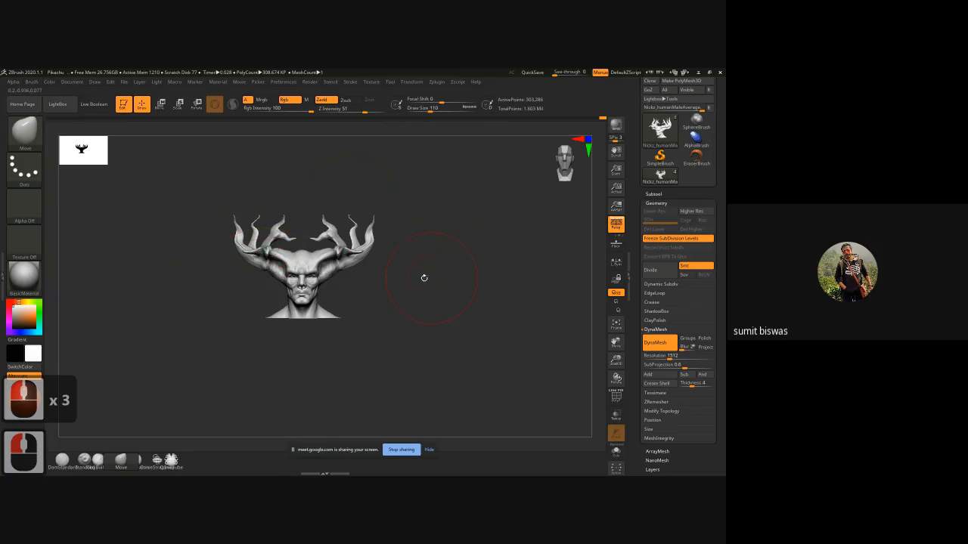
pyautogui.moveTo(402, 269); pyautogui.dragTo(391, 274)
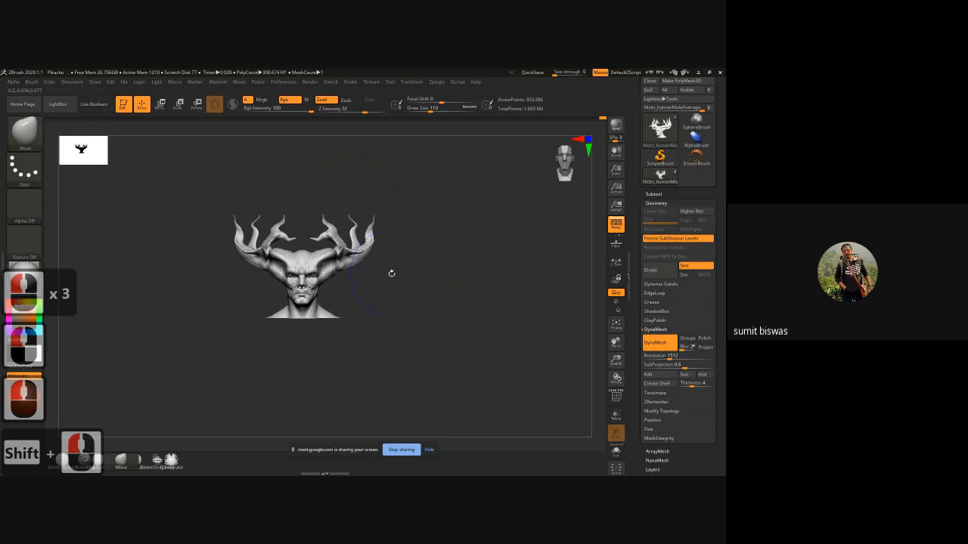
pyautogui.press('[')
pyautogui.press('[')
pyautogui.click(346, 274)
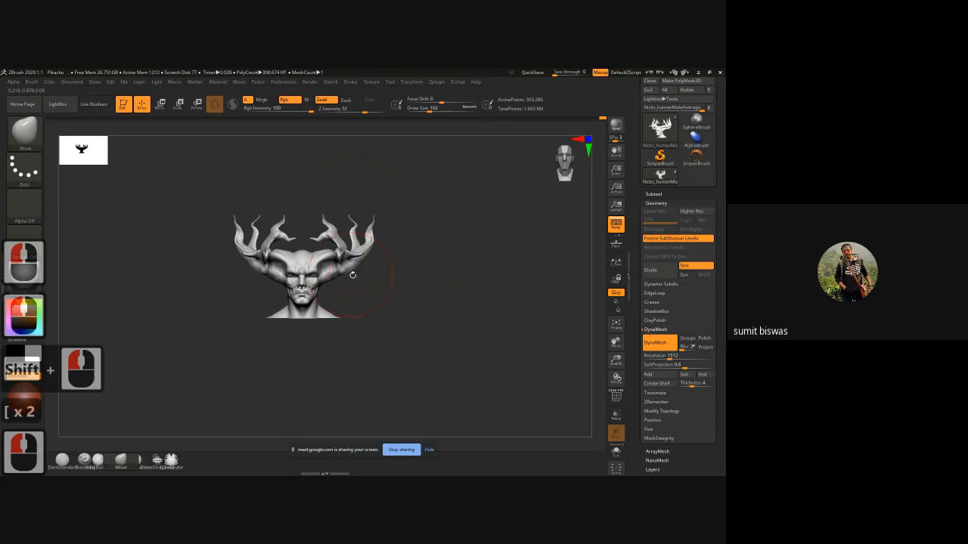
pyautogui.hotkey('ctrl', 'z')
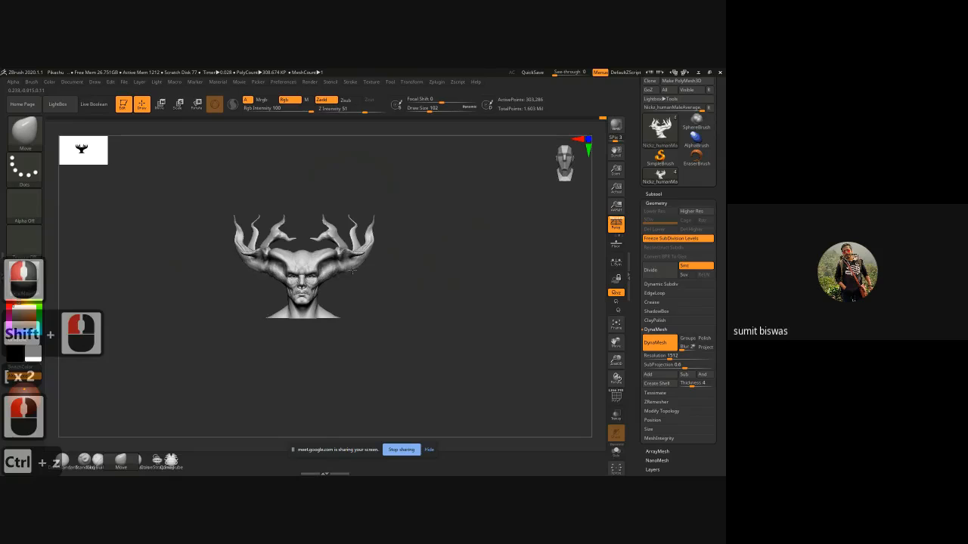
pyautogui.click(352, 271)
pyautogui.click(352, 271)
pyautogui.click(357, 273)
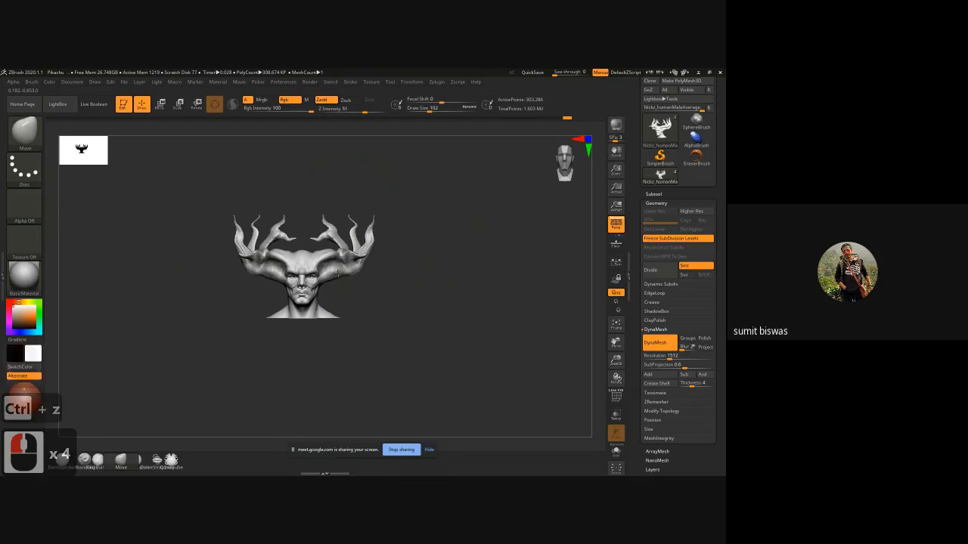
pyautogui.click(340, 278)
pyautogui.press('[')
pyautogui.press('[')
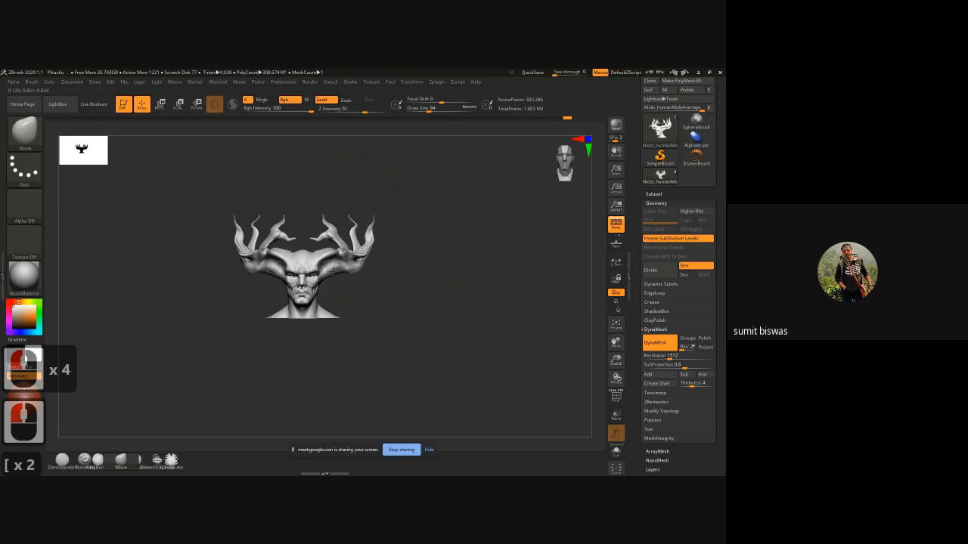
pyautogui.click(339, 274)
pyautogui.hotkey('ctrl', 'z')
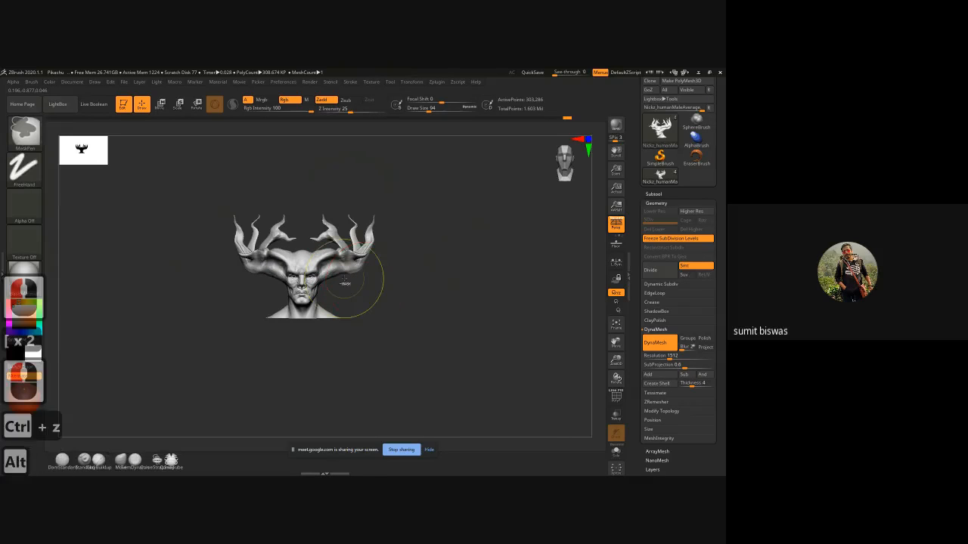
# - Reshape the underside of the horn beams beside the temples with a smaller Move brush
pyautogui.keyDown('alt'); pyautogui.moveTo(345, 281); pyautogui.dragTo(394, 338); pyautogui.keyUp('alt')
pyautogui.press('[')
pyautogui.press('[')
pyautogui.press('[')
pyautogui.press('[')
pyautogui.press('[')
pyautogui.press('[')
pyautogui.press('[')
pyautogui.press('[')
pyautogui.press('[')
pyautogui.press('[')
pyautogui.press('[')
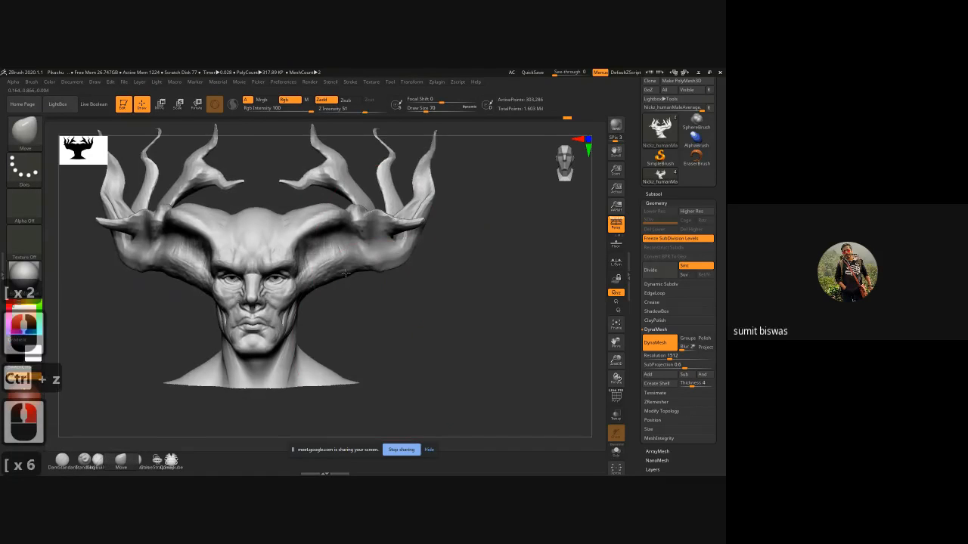
pyautogui.moveTo(346, 274)
pyautogui.mouseDown()
pyautogui.moveTo(325, 273)
pyautogui.moveTo(415, 251)
pyautogui.moveTo(423, 236)
pyautogui.mouseUp()
pyautogui.press(']')
pyautogui.click(326, 276)
# - Pull the outer and middle horn prongs into a tighter front silhouette with the Move brush at draw size 66
pyautogui.press(']')
pyautogui.press(']')
pyautogui.press(']')
pyautogui.press(']')
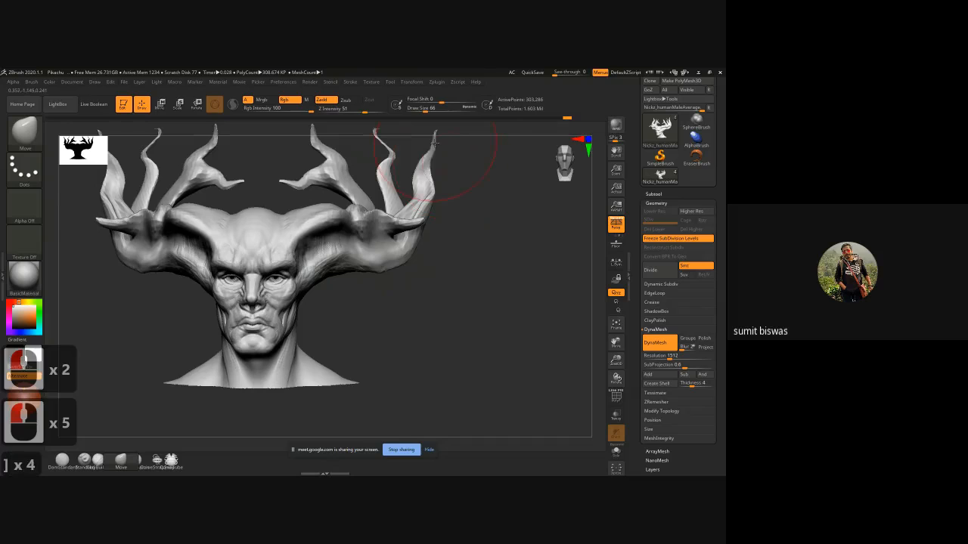
pyautogui.moveTo(433, 148)
pyautogui.mouseDown()
pyautogui.moveTo(403, 173)
pyautogui.moveTo(384, 161)
pyautogui.mouseUp()
pyautogui.moveTo(168, 178); pyautogui.dragTo(171, 180)
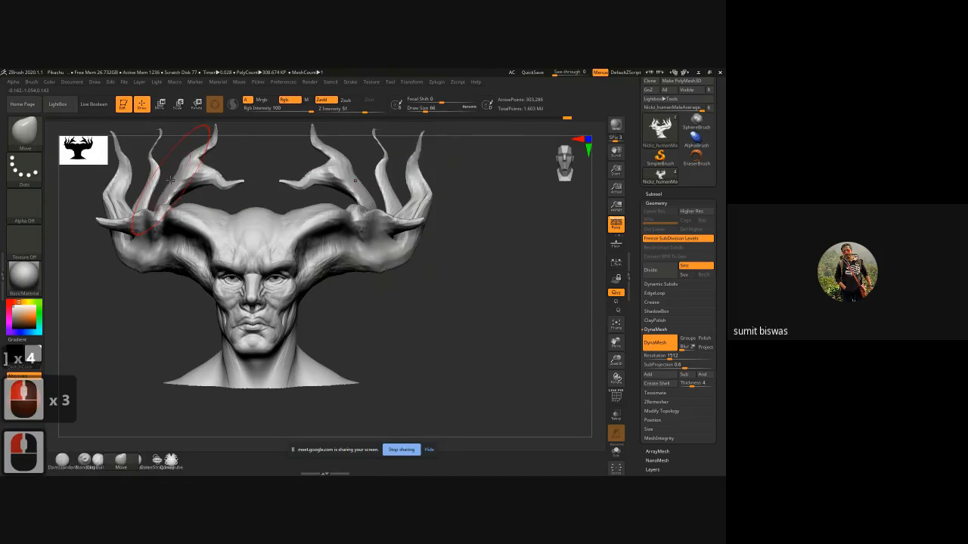
# - Turn off perspective and view the head in side profile
pyautogui.click(616, 226)
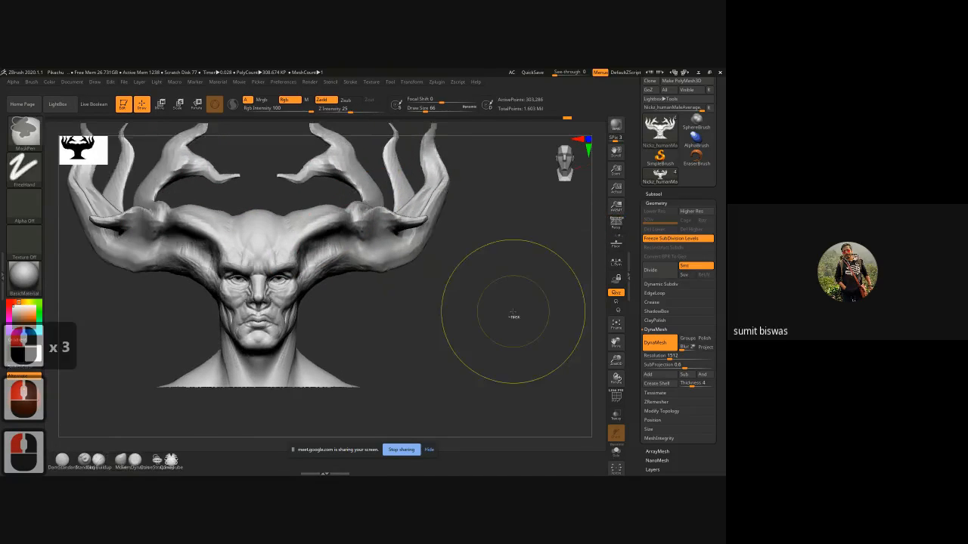
pyautogui.keyDown('alt'); pyautogui.moveTo(514, 314); pyautogui.dragTo(405, 301, button='right'); pyautogui.keyUp('alt')
pyautogui.keyDown('alt'); pyautogui.moveTo(405, 302); pyautogui.dragTo(444, 293); pyautogui.keyUp('alt')
# - Build up ridges along the outer horn beam toward the small front prong with the ClayBuildup brush at draw size 22
pyautogui.press('b')
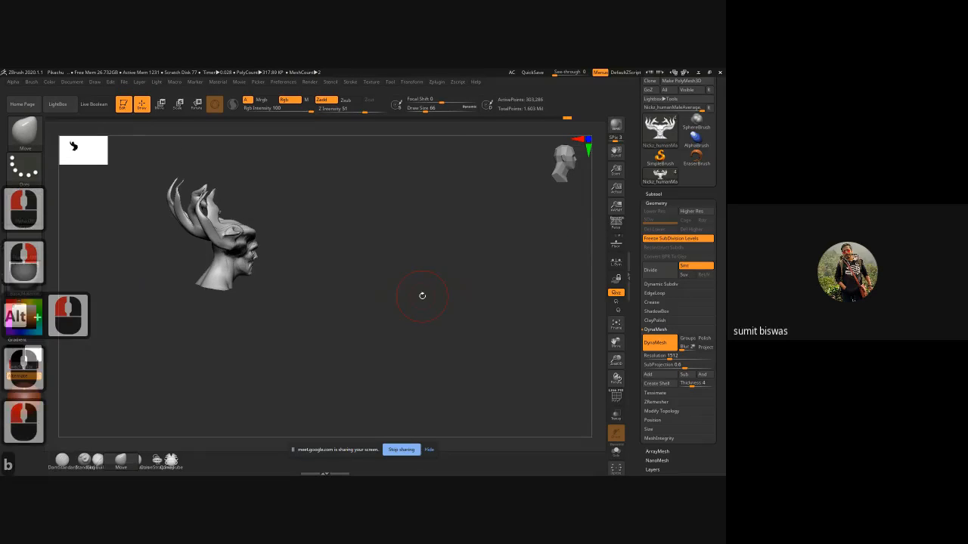
pyautogui.press('c')
pyautogui.press('b')
pyautogui.press('alt')
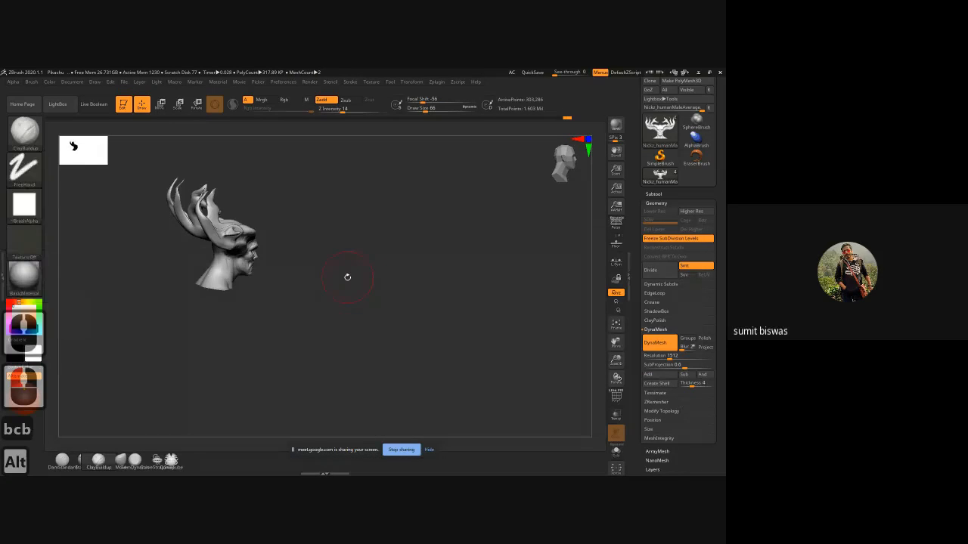
pyautogui.keyDown('alt'); pyautogui.moveTo(342, 272); pyautogui.dragTo(348, 304); pyautogui.keyUp('alt')
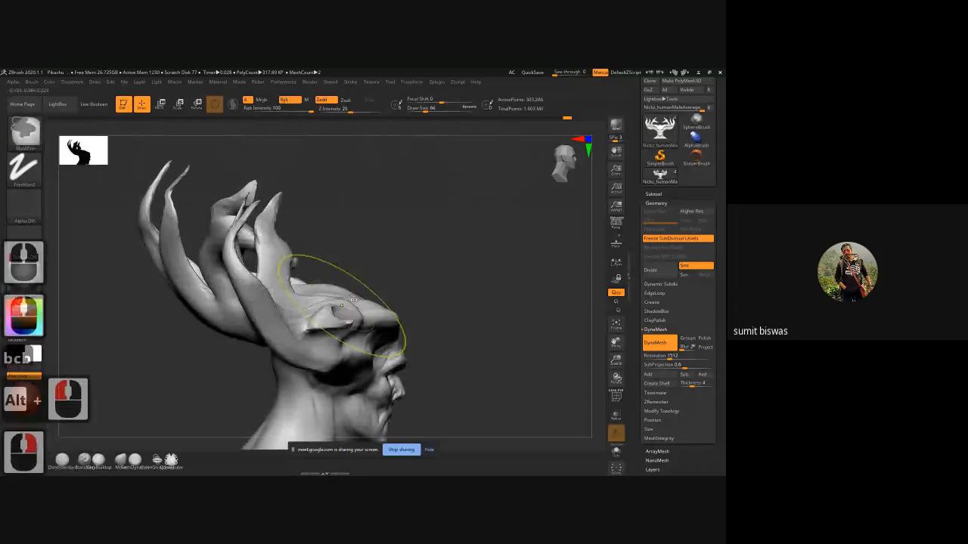
pyautogui.moveTo(443, 198); pyautogui.dragTo(251, 259)
pyautogui.press('[')
pyautogui.press('[')
pyautogui.press('[')
pyautogui.press('[')
pyautogui.press('[')
pyautogui.press('[')
pyautogui.press('[')
pyautogui.press('[')
pyautogui.press('[')
pyautogui.press('[')
pyautogui.press('[')
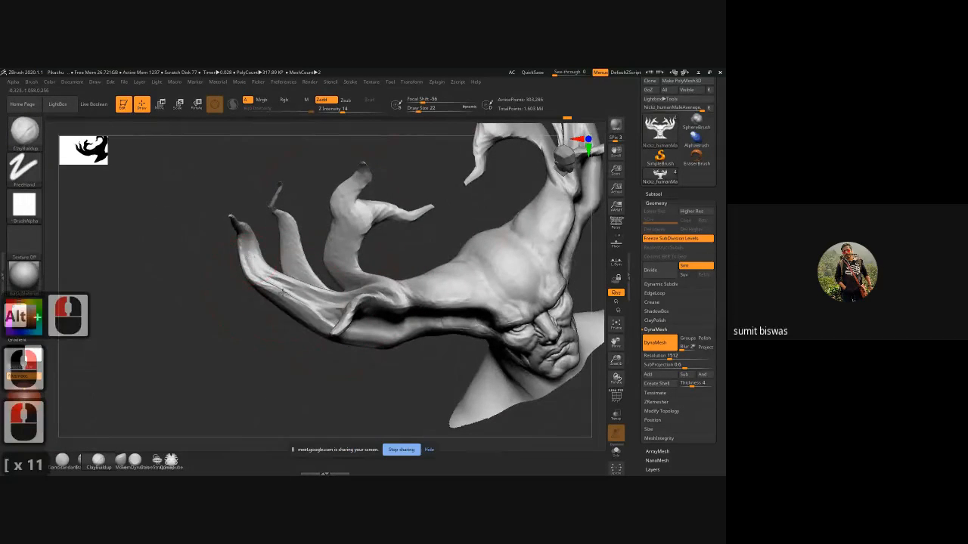
pyautogui.moveTo(263, 357); pyautogui.dragTo(261, 249)
pyautogui.moveTo(238, 280); pyautogui.dragTo(257, 260)
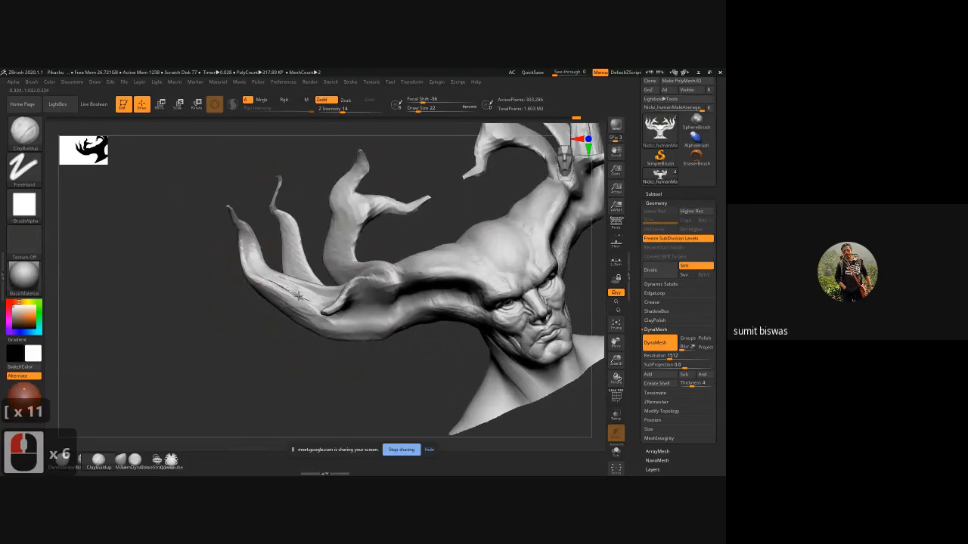
pyautogui.moveTo(299, 296); pyautogui.dragTo(319, 304)
pyautogui.moveTo(321, 370); pyautogui.dragTo(323, 349)
pyautogui.moveTo(341, 313)
pyautogui.mouseDown()
pyautogui.moveTo(367, 300)
pyautogui.moveTo(366, 286)
pyautogui.mouseUp()
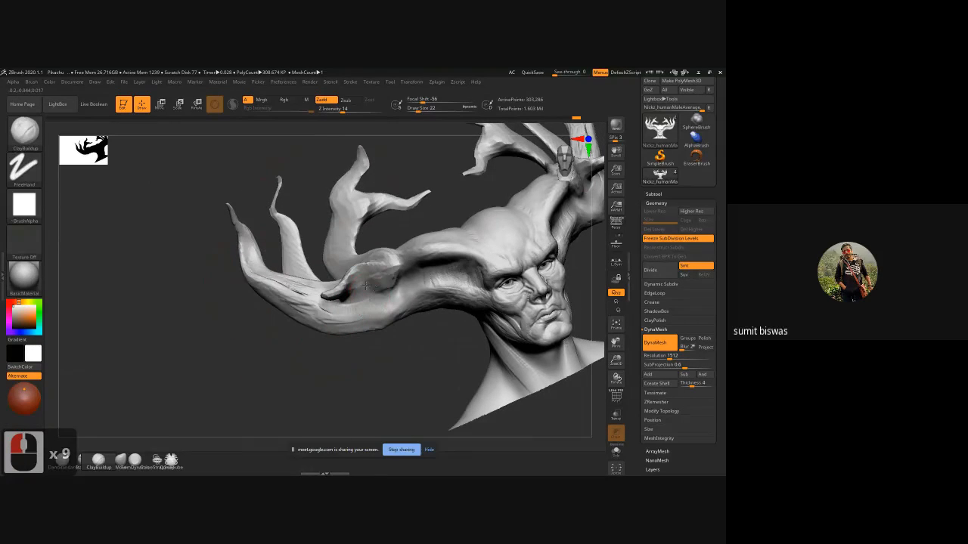
# - Strengthen the groove running from the small front prong to the outer prong, and try to recompute the DynaMesh
pyautogui.moveTo(310, 295); pyautogui.dragTo(276, 284)
pyautogui.moveTo(303, 293)
pyautogui.mouseDown()
pyautogui.moveTo(326, 310)
pyautogui.moveTo(279, 286)
pyautogui.moveTo(303, 296)
pyautogui.mouseUp()
pyautogui.keyDown('ctrl'); pyautogui.moveTo(192, 313); pyautogui.dragTo(284, 358); pyautogui.keyUp('ctrl')
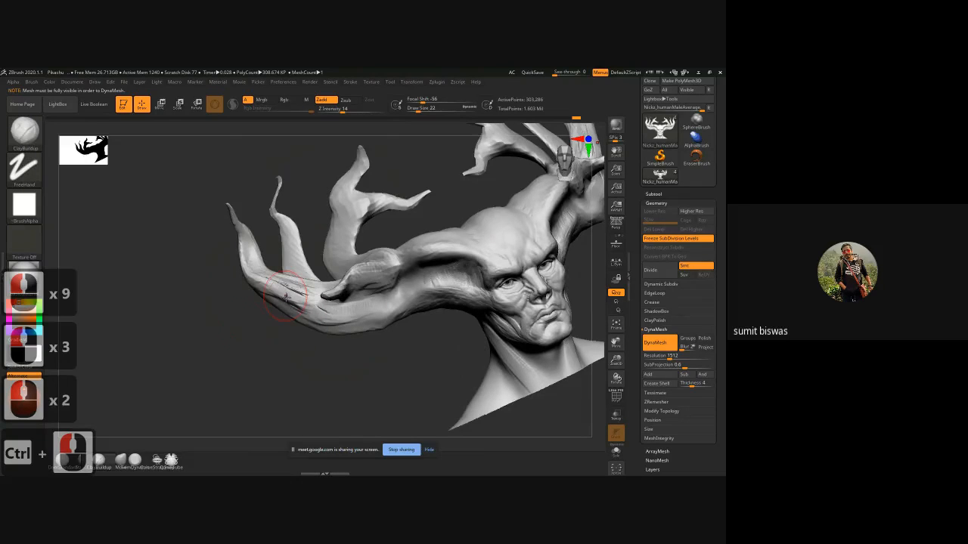
# - Rework the clay strokes at the outer prong's base and smooth the groove below it
pyautogui.moveTo(286, 297); pyautogui.dragTo(271, 282)
pyautogui.moveTo(301, 299)
pyautogui.keyDown('shift'); pyautogui.mouseDown()
pyautogui.moveTo(295, 292)
pyautogui.moveTo(324, 309)
pyautogui.mouseUp(); pyautogui.keyUp('shift')
pyautogui.moveTo(250, 256)
pyautogui.mouseDown()
pyautogui.moveTo(299, 293)
pyautogui.moveTo(246, 249)
pyautogui.mouseUp()
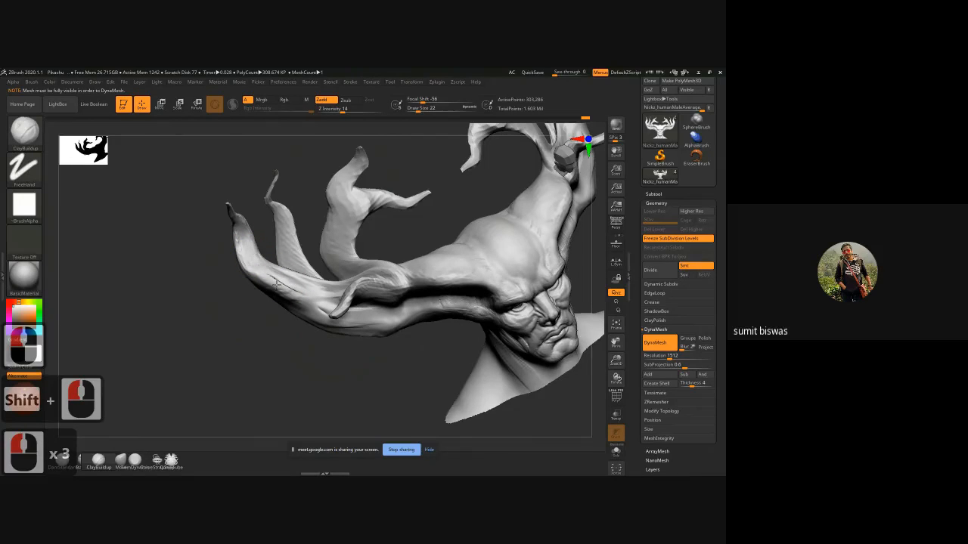
# - Add lengthwise ridges along the outer side of the horn, from the outer prong down the main beam, with ClayBuildup
pyautogui.moveTo(276, 350)
pyautogui.mouseDown()
pyautogui.moveTo(288, 314)
pyautogui.moveTo(307, 299)
pyautogui.moveTo(325, 316)
pyautogui.moveTo(295, 316)
pyautogui.moveTo(320, 308)
pyautogui.moveTo(301, 302)
pyautogui.moveTo(293, 312)
pyautogui.moveTo(298, 304)
pyautogui.moveTo(264, 306)
pyautogui.moveTo(274, 240)
pyautogui.moveTo(243, 270)
pyautogui.mouseUp()
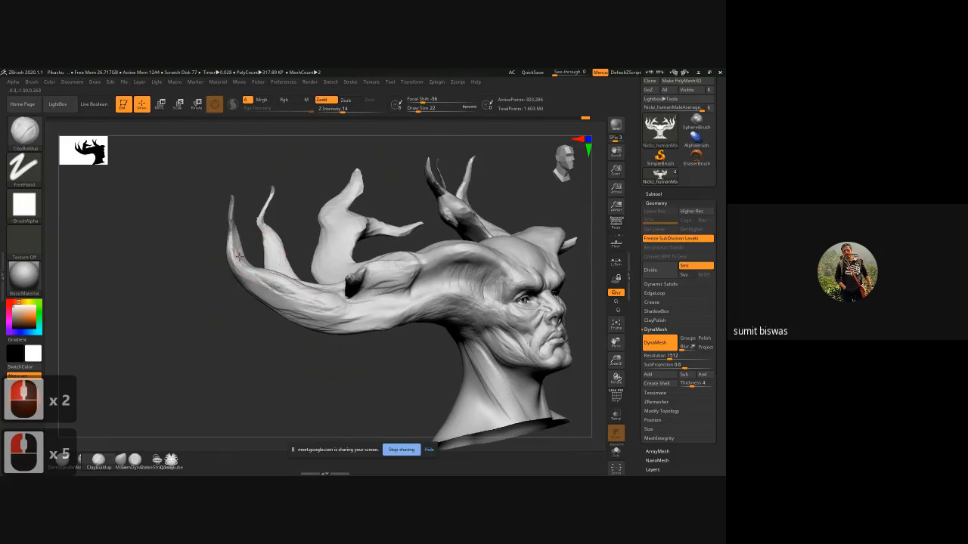
pyautogui.moveTo(233, 236); pyautogui.dragTo(254, 268)
pyautogui.moveTo(269, 275); pyautogui.dragTo(360, 322)
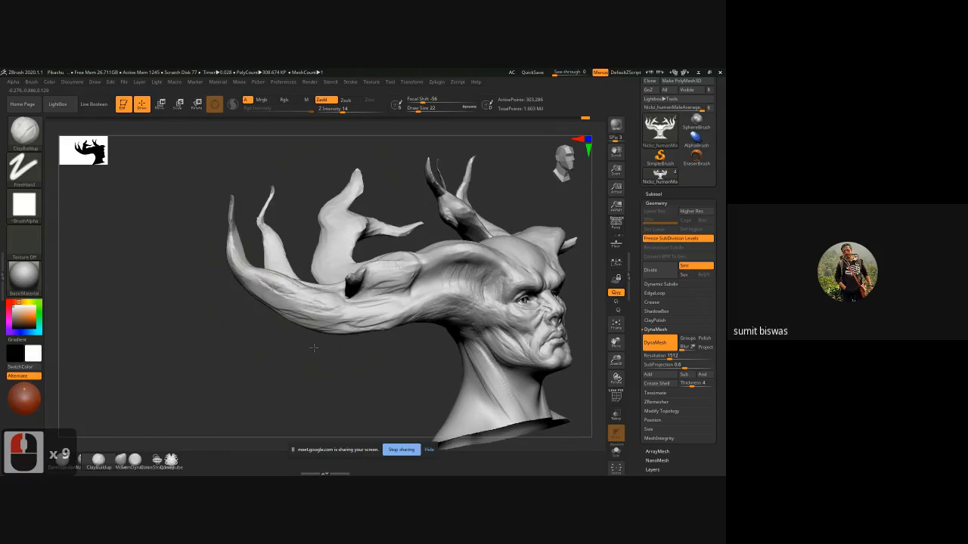
# - Layer flowing clay strokes along the main horn beam from the brow side toward the small front prong
pyautogui.moveTo(313, 346); pyautogui.dragTo(274, 343)
pyautogui.moveTo(461, 257); pyautogui.dragTo(421, 272)
pyautogui.moveTo(424, 263); pyautogui.dragTo(374, 277)
pyautogui.moveTo(393, 266); pyautogui.dragTo(369, 280)
pyautogui.moveTo(378, 274)
pyautogui.mouseDown()
pyautogui.moveTo(408, 261)
pyautogui.moveTo(389, 284)
pyautogui.mouseUp()
pyautogui.moveTo(435, 265)
pyautogui.mouseDown()
pyautogui.moveTo(403, 290)
pyautogui.moveTo(396, 281)
pyautogui.moveTo(376, 293)
pyautogui.mouseUp()
pyautogui.moveTo(405, 279); pyautogui.dragTo(372, 298)
pyautogui.moveTo(393, 284); pyautogui.dragTo(362, 307)
pyautogui.moveTo(390, 297); pyautogui.dragTo(366, 301)
pyautogui.moveTo(362, 302); pyautogui.dragTo(333, 311)
pyautogui.moveTo(341, 302); pyautogui.dragTo(310, 287)
# - Build up the surface between the outer prong and the small front prong from above with ClayBuildup
pyautogui.moveTo(281, 344); pyautogui.dragTo(281, 421)
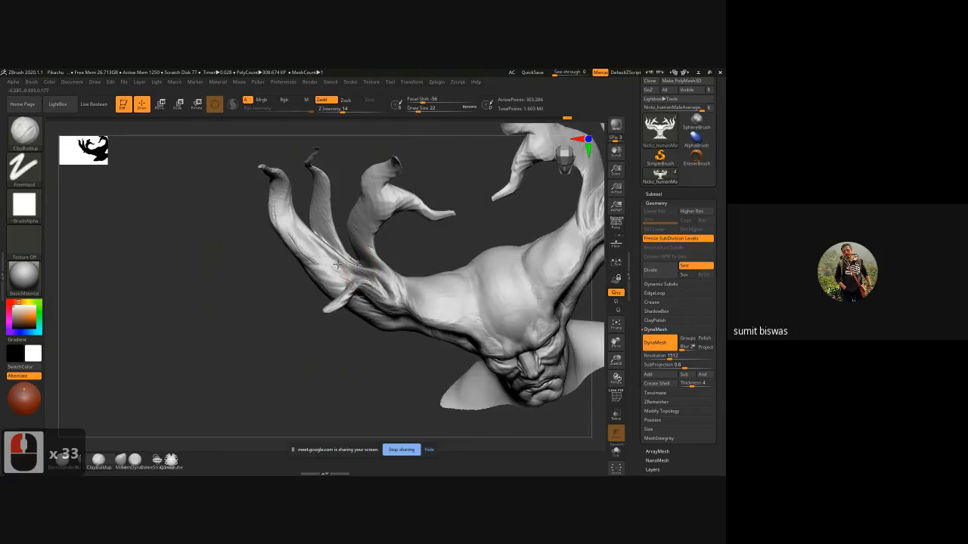
pyautogui.moveTo(341, 266); pyautogui.dragTo(318, 249)
pyautogui.moveTo(333, 265)
pyautogui.mouseDown()
pyautogui.moveTo(298, 234)
pyautogui.moveTo(321, 265)
pyautogui.mouseUp()
pyautogui.moveTo(337, 272)
pyautogui.mouseDown()
pyautogui.moveTo(325, 250)
pyautogui.moveTo(372, 268)
pyautogui.mouseUp()
# - Add clay volume down the root of the inner forked prong where it joins the horn beam
pyautogui.moveTo(354, 231); pyautogui.dragTo(382, 276)
pyautogui.moveTo(372, 261)
pyautogui.mouseDown()
pyautogui.moveTo(390, 281)
pyautogui.moveTo(408, 253)
pyautogui.moveTo(376, 255)
pyautogui.moveTo(393, 274)
pyautogui.mouseUp()
pyautogui.moveTo(383, 237); pyautogui.dragTo(397, 274)
pyautogui.moveTo(386, 244); pyautogui.dragTo(399, 274)
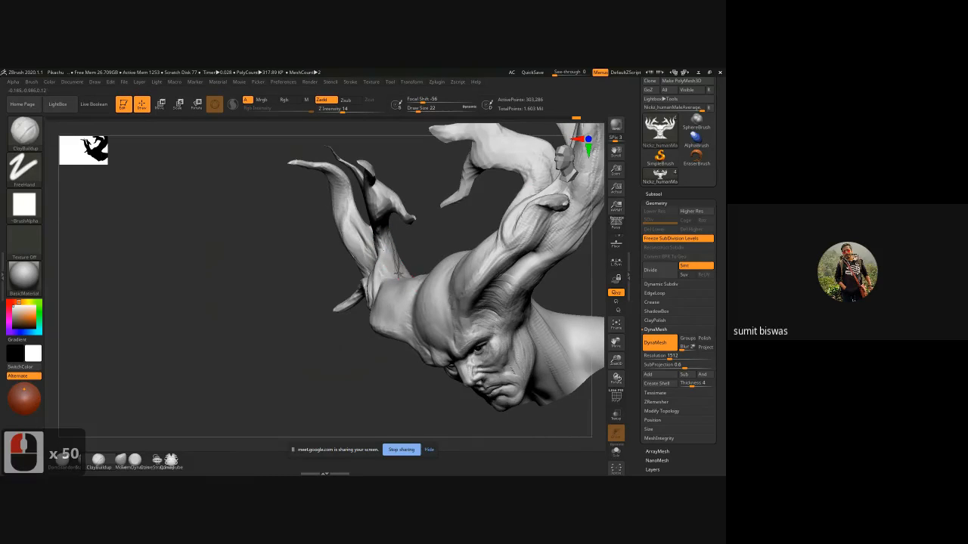
pyautogui.moveTo(387, 239); pyautogui.dragTo(398, 270)
pyautogui.moveTo(384, 240); pyautogui.dragTo(394, 272)
# - Build up the root of the small front prong and the horn surface beside it with ClayBuildup
pyautogui.moveTo(383, 243)
pyautogui.mouseDown()
pyautogui.moveTo(393, 275)
pyautogui.moveTo(378, 286)
pyautogui.moveTo(382, 295)
pyautogui.mouseUp()
pyautogui.moveTo(368, 269); pyautogui.dragTo(371, 289)
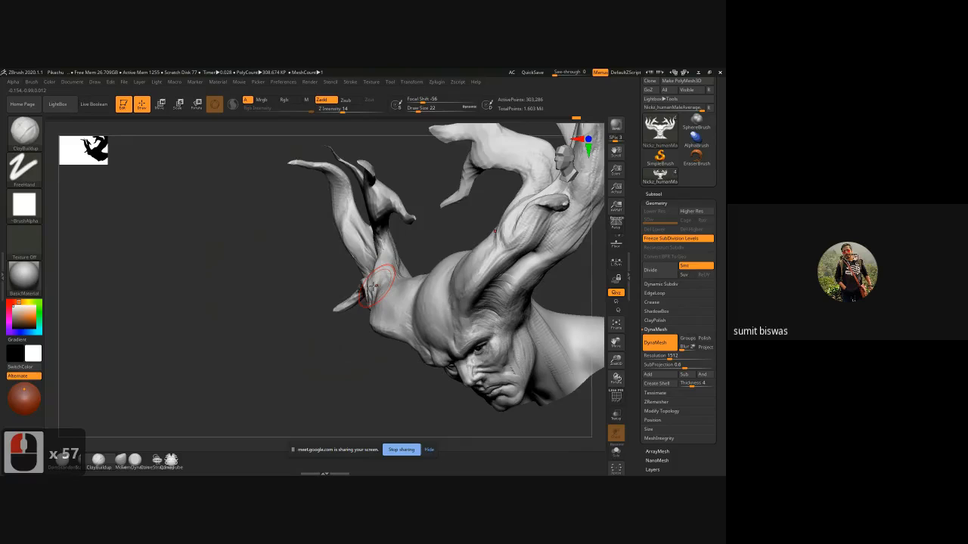
pyautogui.moveTo(323, 259); pyautogui.dragTo(383, 289)
pyautogui.moveTo(370, 263)
pyautogui.mouseDown()
pyautogui.moveTo(387, 290)
pyautogui.moveTo(399, 281)
pyautogui.mouseUp()
# - Blend the inner forked prong's root down into the small front prong with repeated clay strokes
pyautogui.moveTo(388, 261)
pyautogui.mouseDown()
pyautogui.moveTo(406, 278)
pyautogui.moveTo(396, 246)
pyautogui.mouseUp()
pyautogui.moveTo(388, 247); pyautogui.dragTo(402, 272)
pyautogui.moveTo(389, 248); pyautogui.dragTo(402, 271)
pyautogui.moveTo(389, 247); pyautogui.dragTo(402, 272)
pyautogui.moveTo(392, 246)
pyautogui.mouseDown()
pyautogui.moveTo(404, 272)
pyautogui.moveTo(378, 298)
pyautogui.mouseUp()
pyautogui.moveTo(401, 269); pyautogui.dragTo(377, 301)
pyautogui.moveTo(398, 272); pyautogui.dragTo(376, 309)
# - Smooth the inner edge of the forked prong and build up muscle-like ridges along its outer side
pyautogui.moveTo(302, 302); pyautogui.dragTo(350, 267)
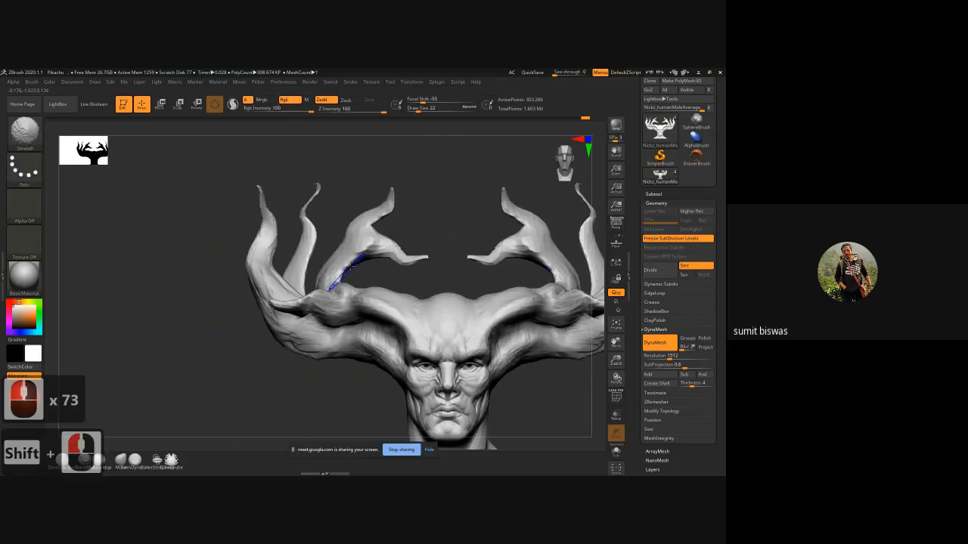
pyautogui.moveTo(366, 226); pyautogui.dragTo(348, 243)
pyautogui.moveTo(362, 230); pyautogui.dragTo(340, 254)
pyautogui.moveTo(354, 234); pyautogui.dragTo(328, 266)
pyautogui.moveTo(341, 246)
pyautogui.mouseDown()
pyautogui.moveTo(322, 276)
pyautogui.moveTo(295, 269)
pyautogui.mouseUp()
pyautogui.moveTo(288, 262)
pyautogui.mouseDown()
pyautogui.moveTo(268, 282)
pyautogui.moveTo(281, 303)
pyautogui.moveTo(270, 313)
pyautogui.mouseUp()
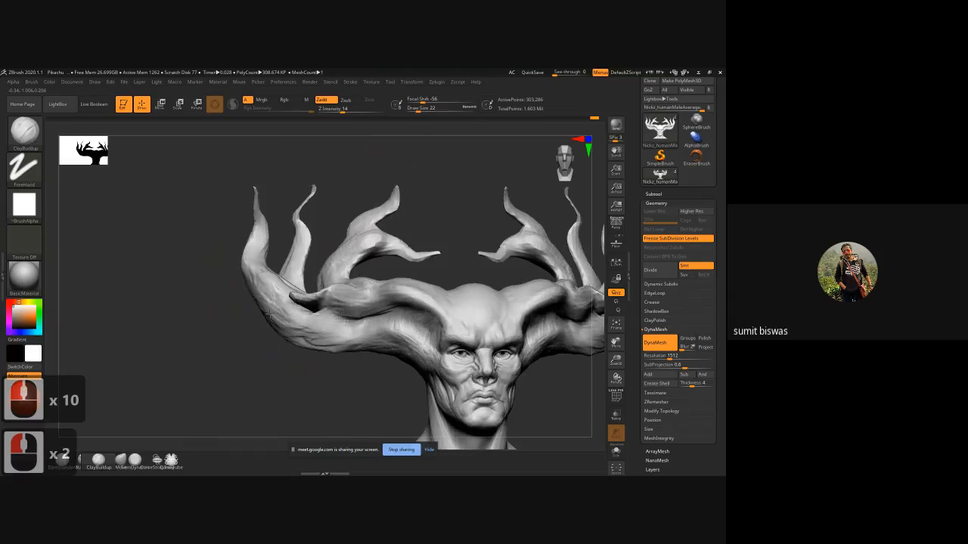
# - Thicken the outer bend of the horn with clay strokes, try to recompute the DynaMesh, and smooth the bend
pyautogui.moveTo(251, 273); pyautogui.dragTo(268, 303)
pyautogui.moveTo(254, 254); pyautogui.dragTo(272, 310)
pyautogui.keyDown('ctrl'); pyautogui.moveTo(192, 316); pyautogui.dragTo(250, 348); pyautogui.keyUp('ctrl')
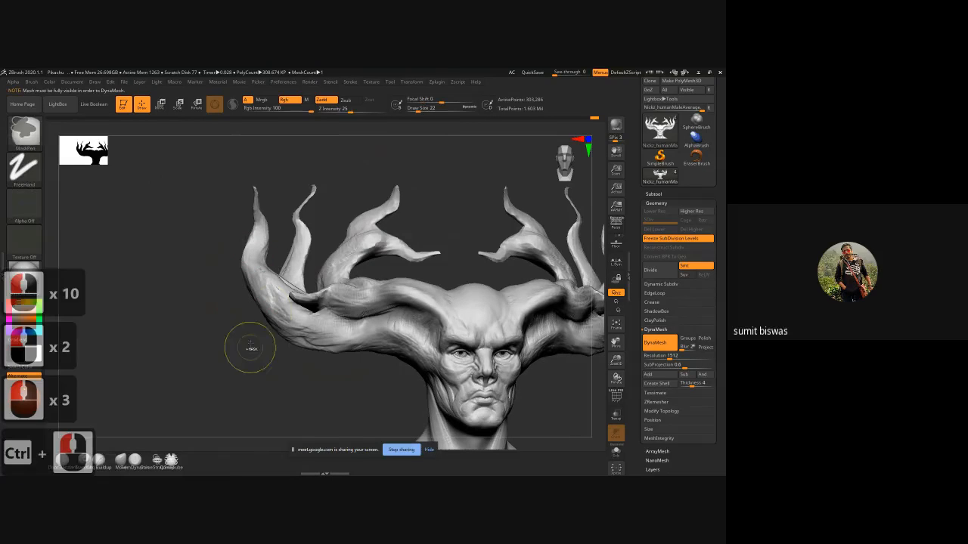
pyautogui.moveTo(266, 314)
pyautogui.keyDown('shift'); pyautogui.mouseDown()
pyautogui.moveTo(265, 278)
pyautogui.moveTo(281, 305)
pyautogui.moveTo(405, 338)
pyautogui.moveTo(267, 278)
pyautogui.mouseUp(); pyautogui.keyUp('shift')
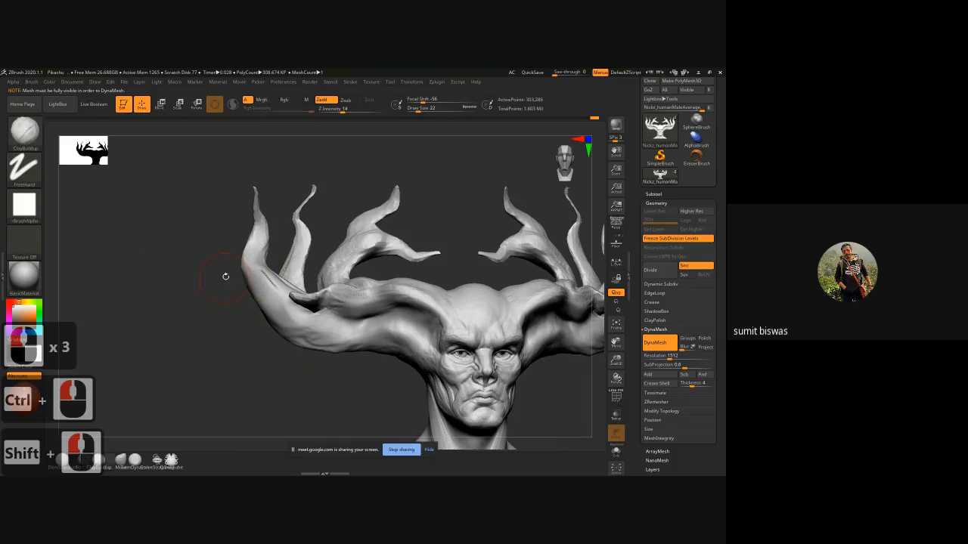
# - Try fine ClayBuildup strokes at draw size 6 beside the crease on the outer horn beam, undoing each attempt
pyautogui.press('ctrl')
pyautogui.keyDown('ctrl'); pyautogui.moveTo(225, 276); pyautogui.dragTo(432, 198, button='right'); pyautogui.keyUp('ctrl')
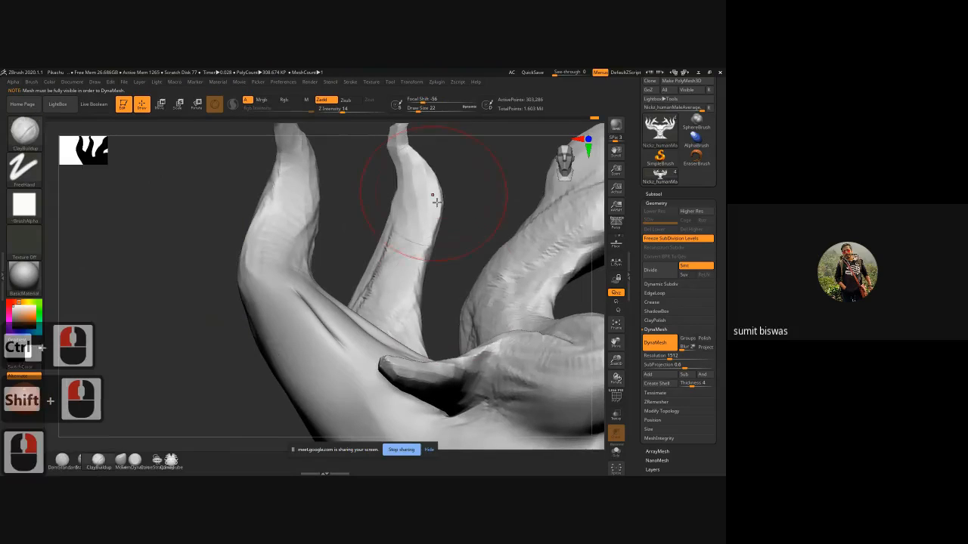
pyautogui.press('[')
pyautogui.press('[')
pyautogui.press('[')
pyautogui.press('[')
pyautogui.press('[')
pyautogui.press('[')
pyautogui.press('[')
pyautogui.press('[')
pyautogui.press('[')
pyautogui.press('[')
pyautogui.press('[')
pyautogui.press('[')
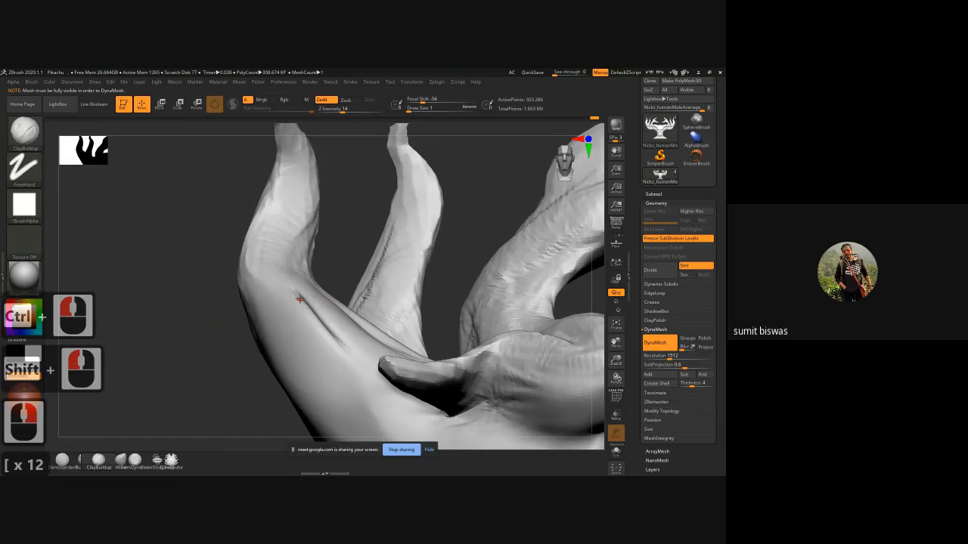
pyautogui.press(']')
pyautogui.press(']')
pyautogui.press(']')
pyautogui.press(']')
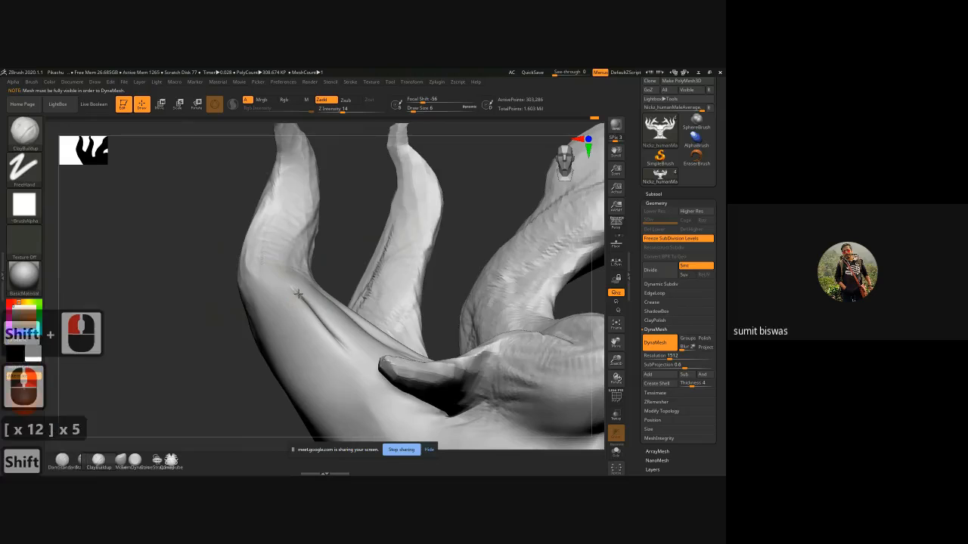
pyautogui.keyDown('shift'); pyautogui.moveTo(295, 294); pyautogui.dragTo(317, 322); pyautogui.keyUp('shift')
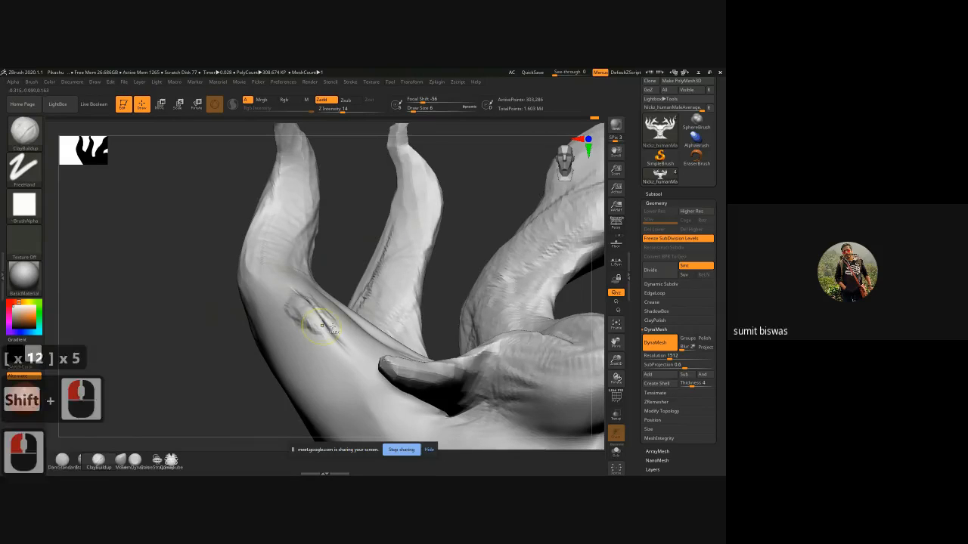
pyautogui.hotkey('ctrl', 'z')
pyautogui.moveTo(343, 273); pyautogui.dragTo(202, 301)
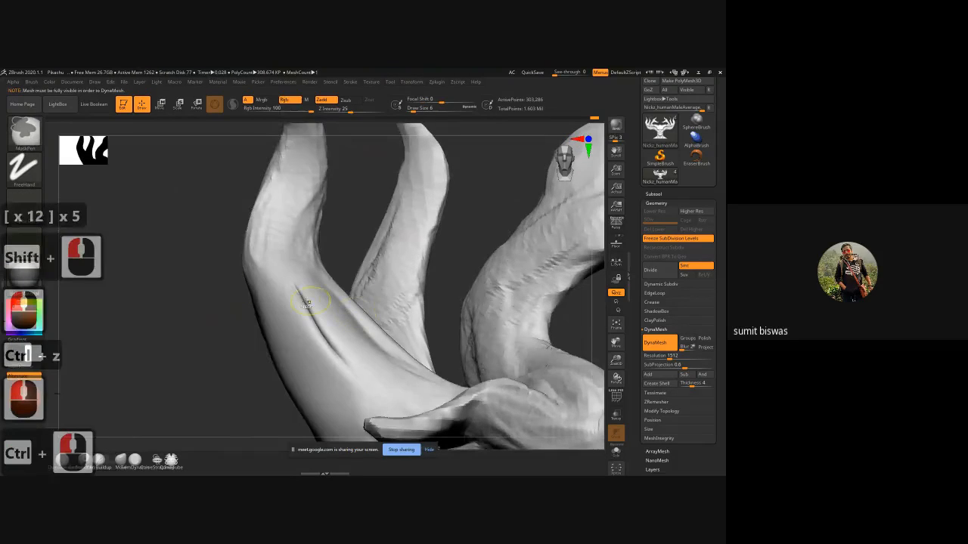
pyautogui.moveTo(303, 300)
pyautogui.mouseDown()
pyautogui.moveTo(294, 286)
pyautogui.moveTo(327, 345)
pyautogui.mouseUp()
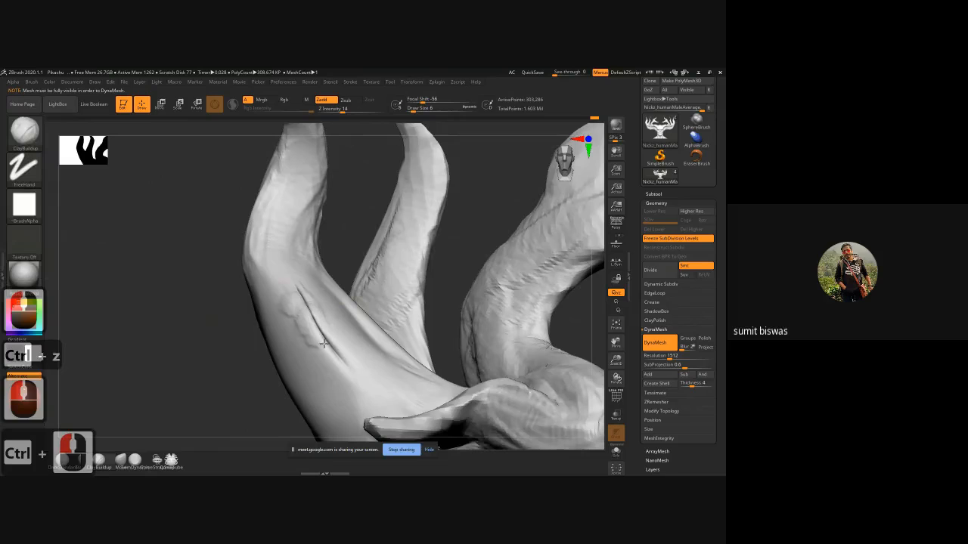
pyautogui.hotkey('ctrl', 'z')
# - Flatten the area around the crease on the outer horn beam with the TrimDynamic brush
pyautogui.click(21, 137)
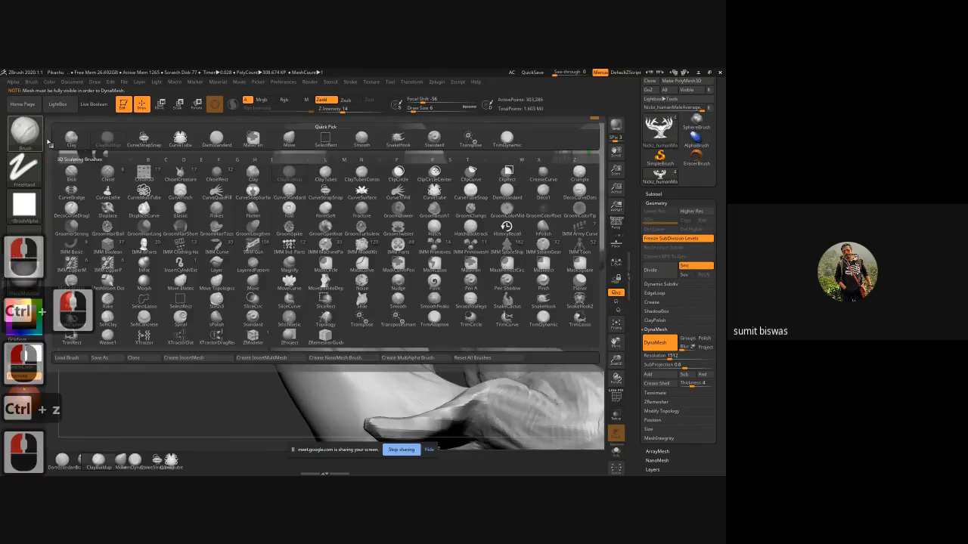
pyautogui.click(506, 137)
pyautogui.moveTo(307, 303)
pyautogui.mouseDown()
pyautogui.moveTo(341, 373)
pyautogui.moveTo(303, 317)
pyautogui.moveTo(328, 325)
pyautogui.mouseUp()
pyautogui.moveTo(176, 281)
pyautogui.keyDown('ctrl'); pyautogui.mouseDown()
pyautogui.moveTo(260, 342)
pyautogui.moveTo(322, 360)
pyautogui.moveTo(299, 314)
pyautogui.mouseUp(); pyautogui.keyUp('ctrl')
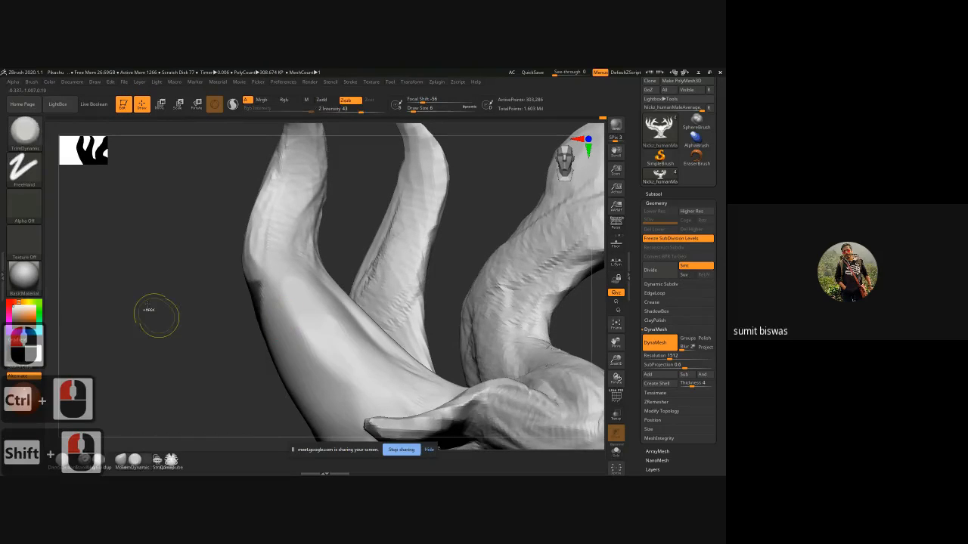
pyautogui.moveTo(179, 352); pyautogui.dragTo(196, 331)
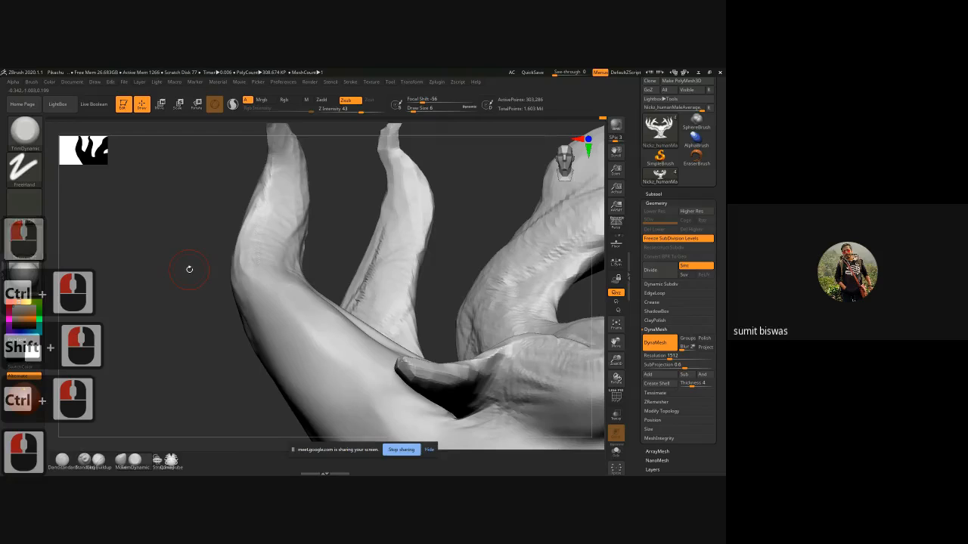
# - Unhide the rest of the body and quick-save the project with the full figure in front view
pyautogui.keyDown('ctrl'); pyautogui.moveTo(363, 261); pyautogui.dragTo(220, 213, button='right'); pyautogui.keyUp('ctrl')
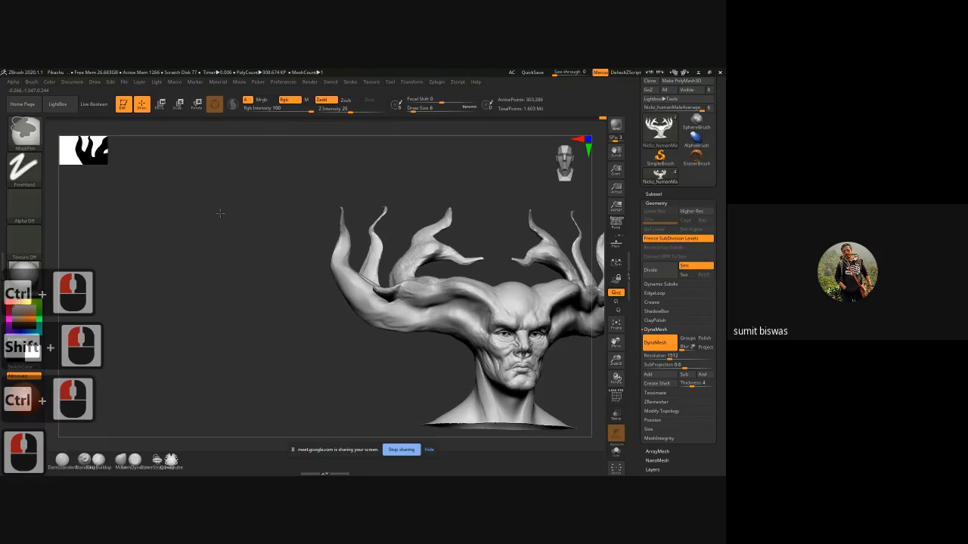
pyautogui.moveTo(354, 348); pyautogui.dragTo(239, 326, button='right')
pyautogui.keyDown('alt'); pyautogui.moveTo(239, 326); pyautogui.dragTo(408, 331); pyautogui.keyUp('alt')
pyautogui.moveTo(409, 330); pyautogui.dragTo(423, 331, button='right')
pyautogui.moveTo(423, 331)
pyautogui.keyDown('shift'); pyautogui.mouseDown()
pyautogui.moveTo(406, 323)
pyautogui.moveTo(436, 302)
pyautogui.moveTo(416, 294)
pyautogui.moveTo(489, 298)
pyautogui.mouseUp(); pyautogui.keyUp('shift')
pyautogui.keyDown('ctrl'); pyautogui.keyDown('shift'); pyautogui.click(474, 260); pyautogui.keyUp('shift'); pyautogui.keyUp('ctrl')
pyautogui.press('9')
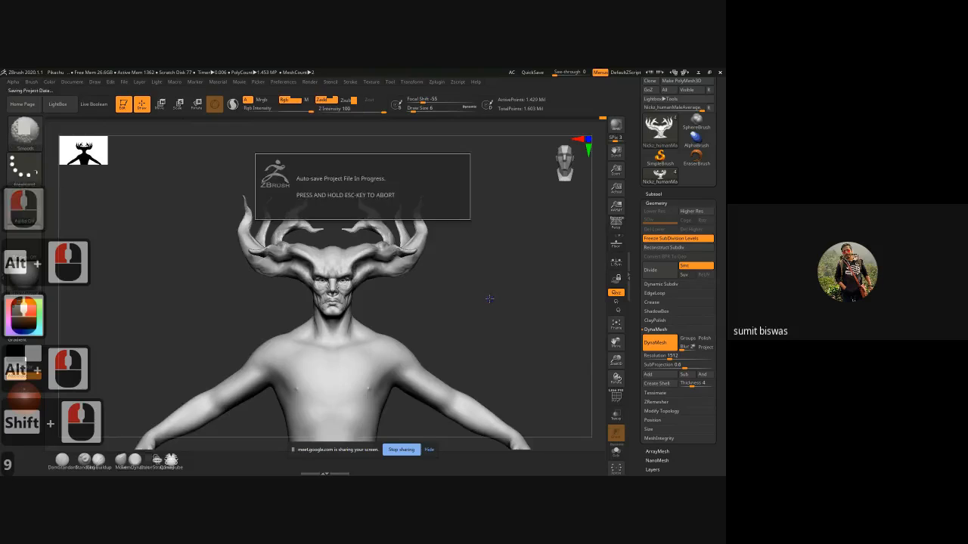
# - Save the tool as base.ZTL in the Organic folder, replacing the existing file
pyautogui.moveTo(713, 101); pyautogui.dragTo(712, 152)
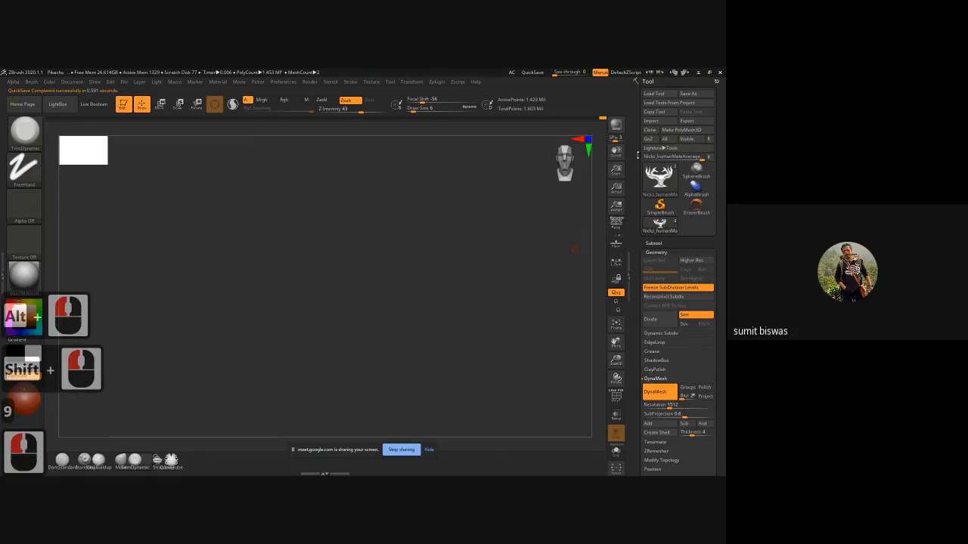
pyautogui.click(695, 94)
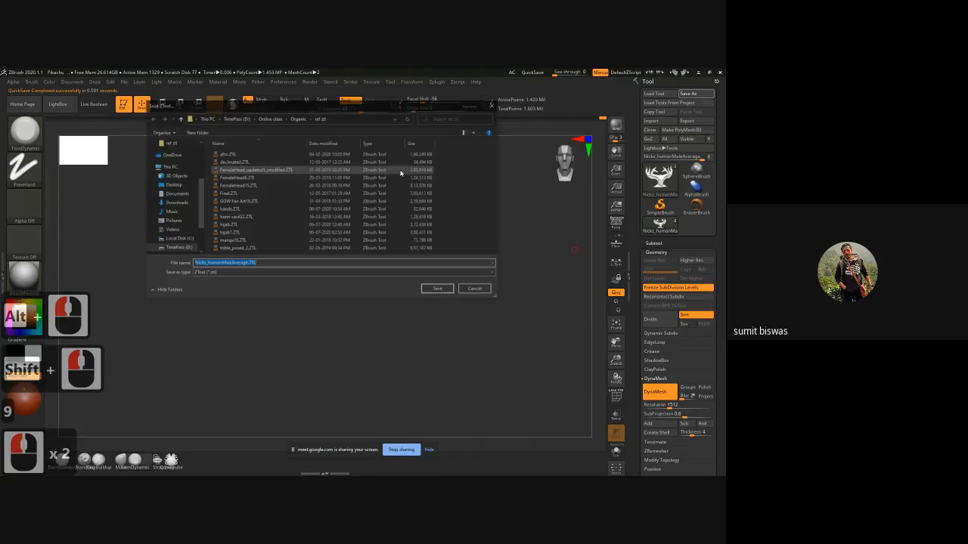
pyautogui.click(298, 119)
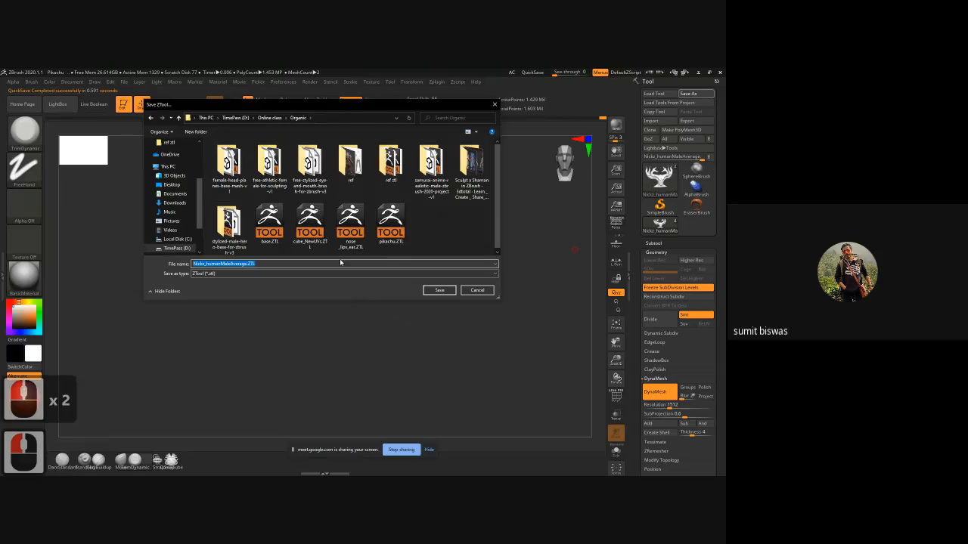
pyautogui.doubleClick(269, 223)
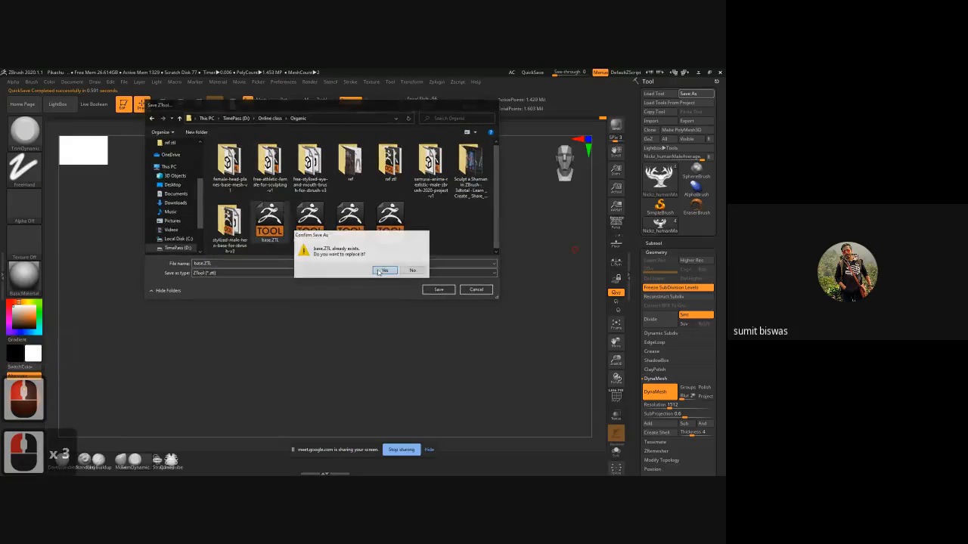
pyautogui.click(383, 270)
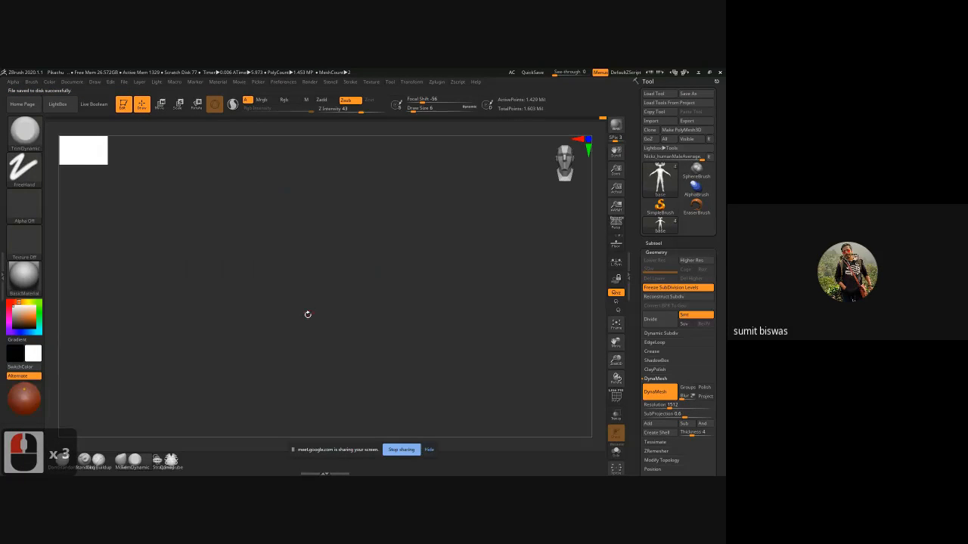
# - Examine the horned bust's silhouette from the side and the front
pyautogui.moveTo(391, 339); pyautogui.dragTo(448, 342)
pyautogui.keyDown('alt'); pyautogui.moveTo(464, 300); pyautogui.dragTo(460, 306); pyautogui.keyUp('alt')
pyautogui.moveTo(459, 305)
pyautogui.keyDown('ctrl'); pyautogui.mouseDown(button='right')
pyautogui.moveTo(463, 317)
pyautogui.moveTo(455, 302)
pyautogui.moveTo(478, 314)
pyautogui.moveTo(428, 315)
pyautogui.moveTo(476, 315)
pyautogui.mouseUp(button='right'); pyautogui.keyUp('ctrl')
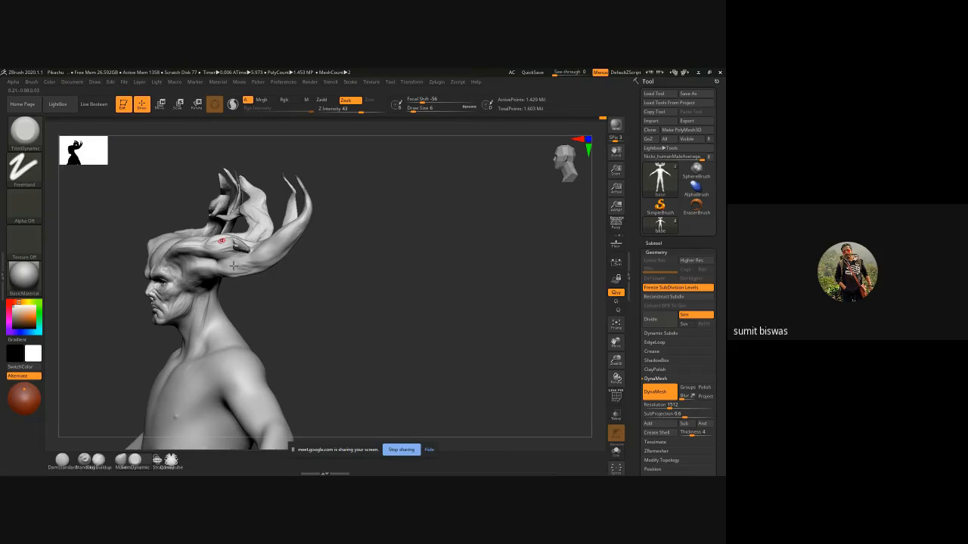
pyautogui.moveTo(297, 318)
pyautogui.mouseDown()
pyautogui.moveTo(434, 315)
pyautogui.moveTo(415, 276)
pyautogui.moveTo(387, 276)
pyautogui.moveTo(443, 279)
pyautogui.moveTo(443, 262)
pyautogui.mouseUp()
pyautogui.moveTo(443, 261)
pyautogui.mouseDown()
pyautogui.moveTo(426, 261)
pyautogui.moveTo(395, 291)
pyautogui.moveTo(418, 292)
pyautogui.moveTo(219, 292)
pyautogui.mouseUp()
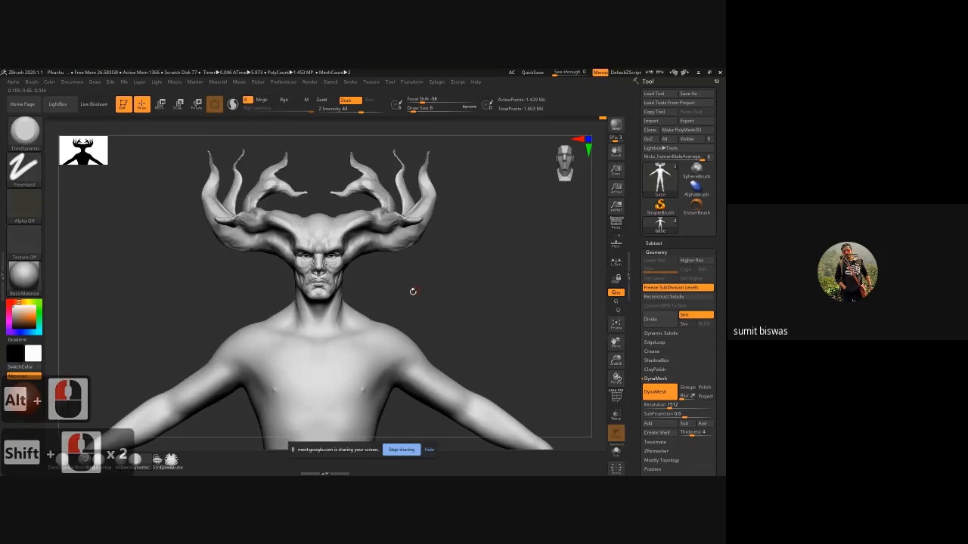
pyautogui.keyDown('shift'); pyautogui.moveTo(411, 289); pyautogui.dragTo(162, 298); pyautogui.keyUp('shift')
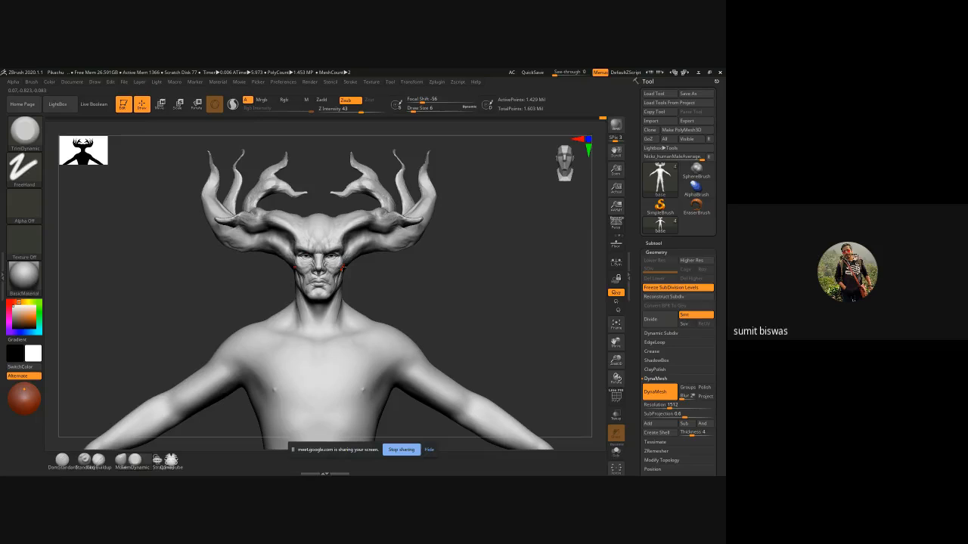
pyautogui.keyDown('shift'); pyautogui.moveTo(391, 290); pyautogui.dragTo(440, 273); pyautogui.keyUp('shift')
pyautogui.keyDown('alt'); pyautogui.click(391, 276); pyautogui.keyUp('alt')
pyautogui.keyDown('shift'); pyautogui.click(440, 273); pyautogui.keyUp('shift')
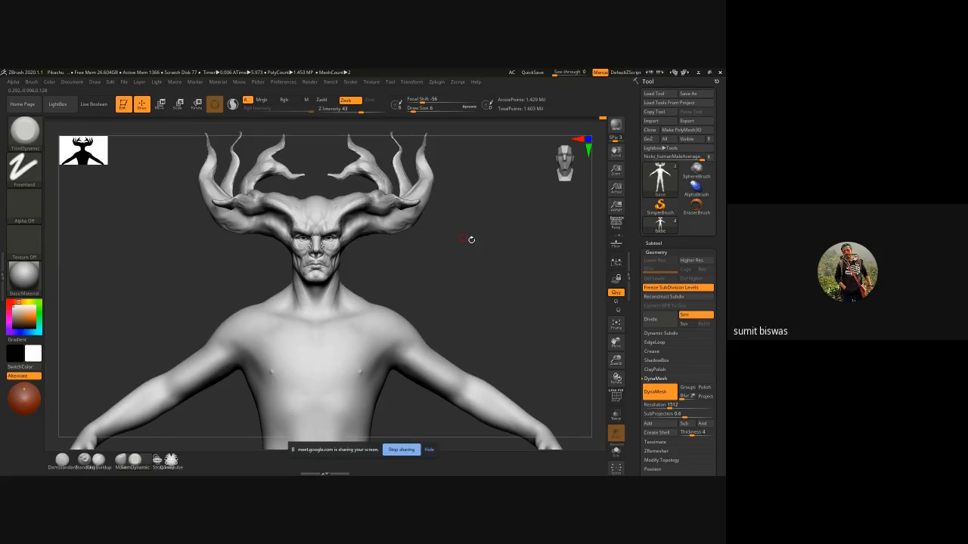
# - Inspect the bust's polygroups in wireframe display, and examine the face and head profile up close
pyautogui.hotkey('shift', 'f')
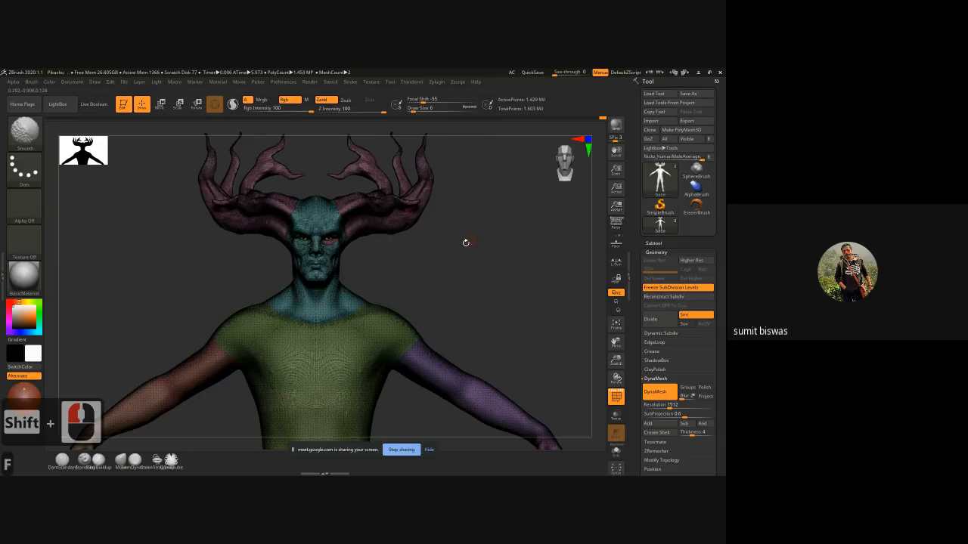
pyautogui.keyDown('alt'); pyautogui.moveTo(465, 242); pyautogui.dragTo(439, 328); pyautogui.keyUp('alt')
pyautogui.hotkey('shift', 'f')
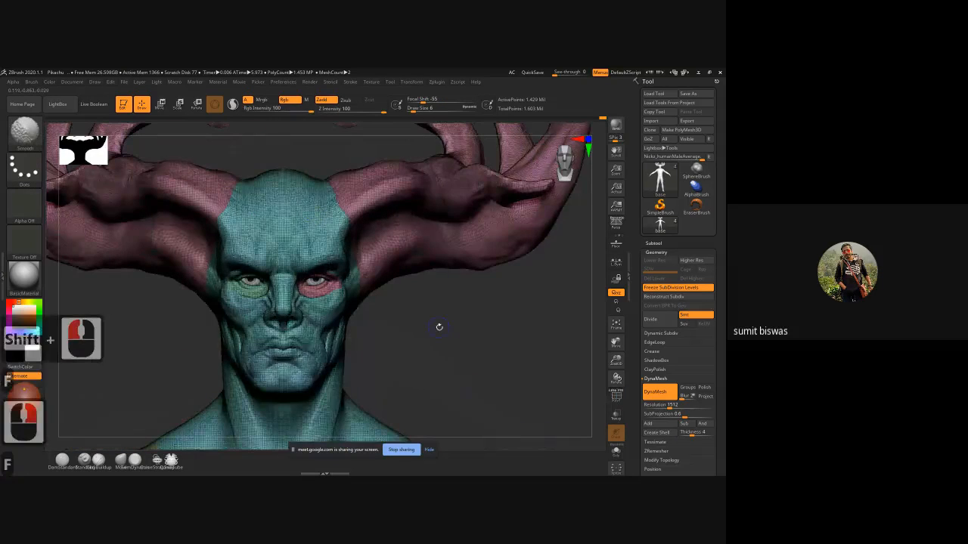
pyautogui.keyDown('alt'); pyautogui.moveTo(456, 333); pyautogui.dragTo(432, 300, button='right'); pyautogui.keyUp('alt')
pyautogui.moveTo(432, 300); pyautogui.dragTo(401, 302)
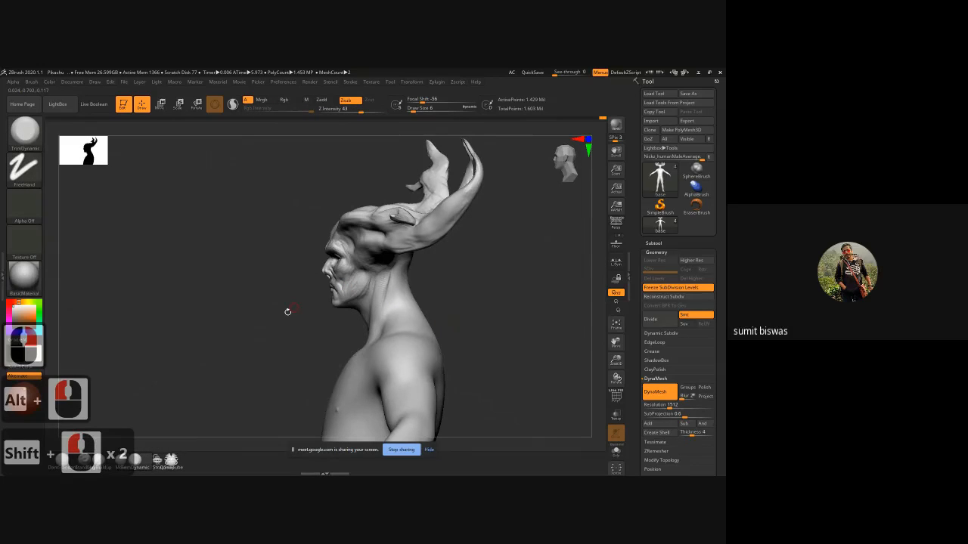
pyautogui.moveTo(287, 311)
pyautogui.keyDown('shift'); pyautogui.mouseDown(button='right')
pyautogui.moveTo(370, 314)
pyautogui.moveTo(343, 301)
pyautogui.mouseUp(button='right'); pyautogui.keyUp('shift')
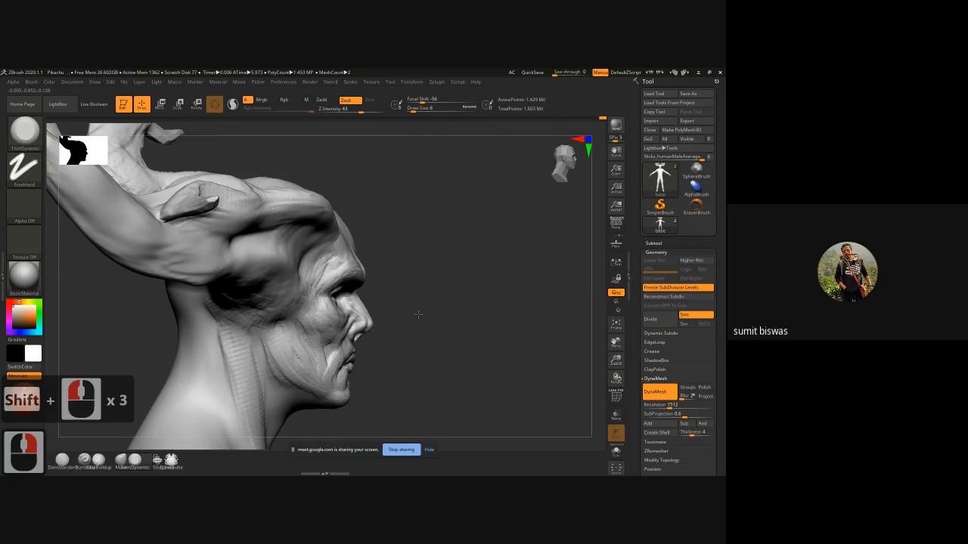
pyautogui.moveTo(390, 317); pyautogui.dragTo(423, 314)
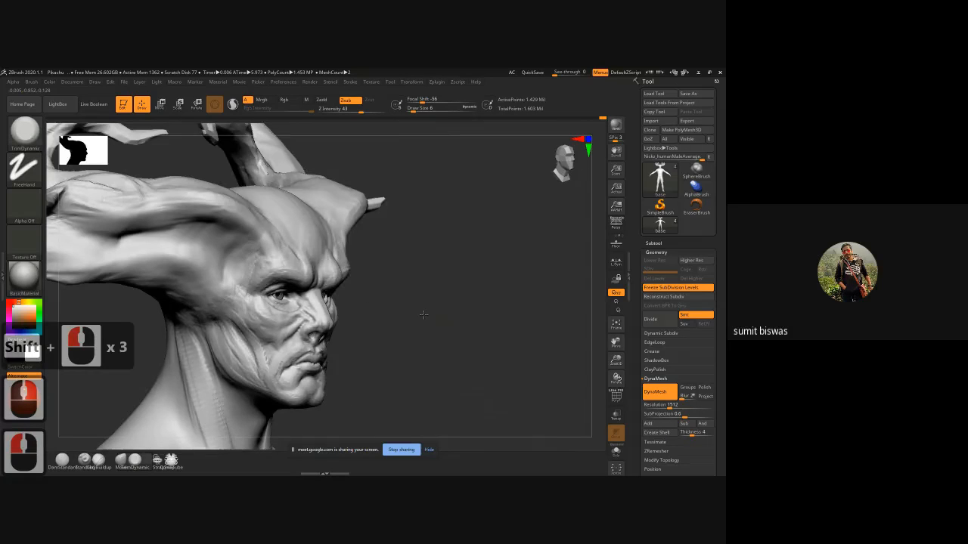
pyautogui.keyDown('ctrl'); pyautogui.moveTo(423, 315); pyautogui.dragTo(449, 290, button='right'); pyautogui.keyUp('ctrl')
pyautogui.keyDown('alt'); pyautogui.moveTo(449, 290); pyautogui.dragTo(443, 304); pyautogui.keyUp('alt')
pyautogui.keyDown('ctrl'); pyautogui.moveTo(442, 304); pyautogui.dragTo(431, 287, button='right'); pyautogui.keyUp('ctrl')
pyautogui.keyDown('shift'); pyautogui.moveTo(477, 252); pyautogui.dragTo(496, 298); pyautogui.keyUp('shift')
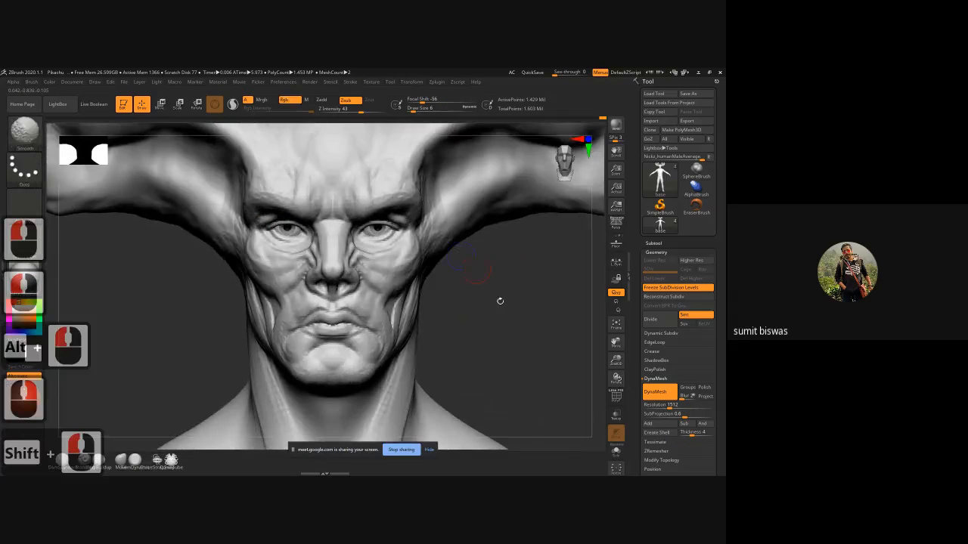
pyautogui.moveTo(505, 315); pyautogui.dragTo(419, 287, button='right')
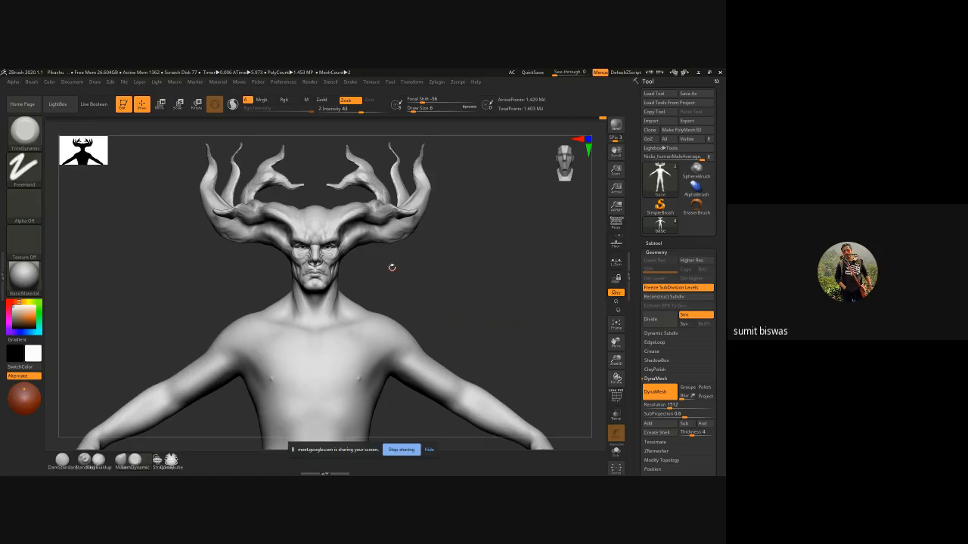
pyautogui.moveTo(391, 268); pyautogui.dragTo(370, 267)
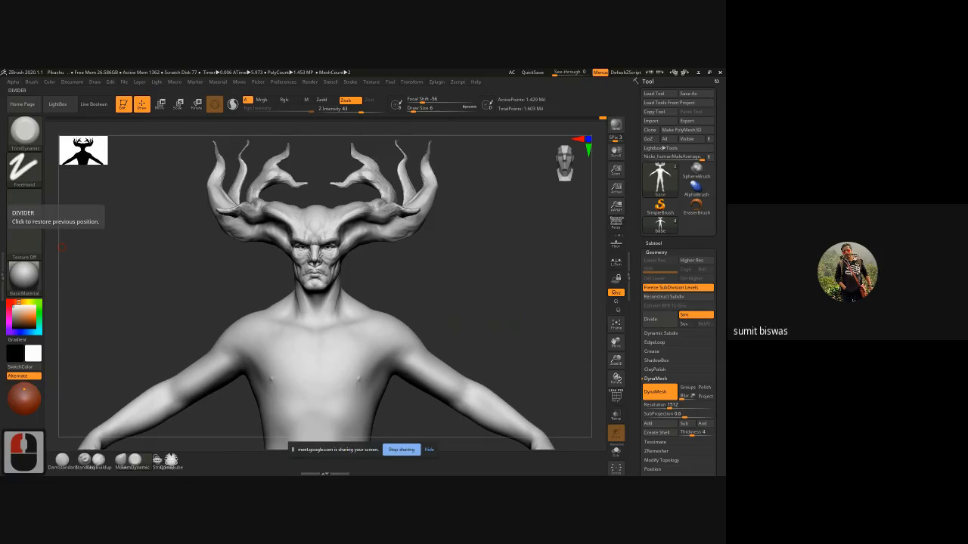
# - Leave ZBrush for the desktop and quit the keystroke display utility running in the background
pyautogui.click(96, 175)
pyautogui.click(407, 451)
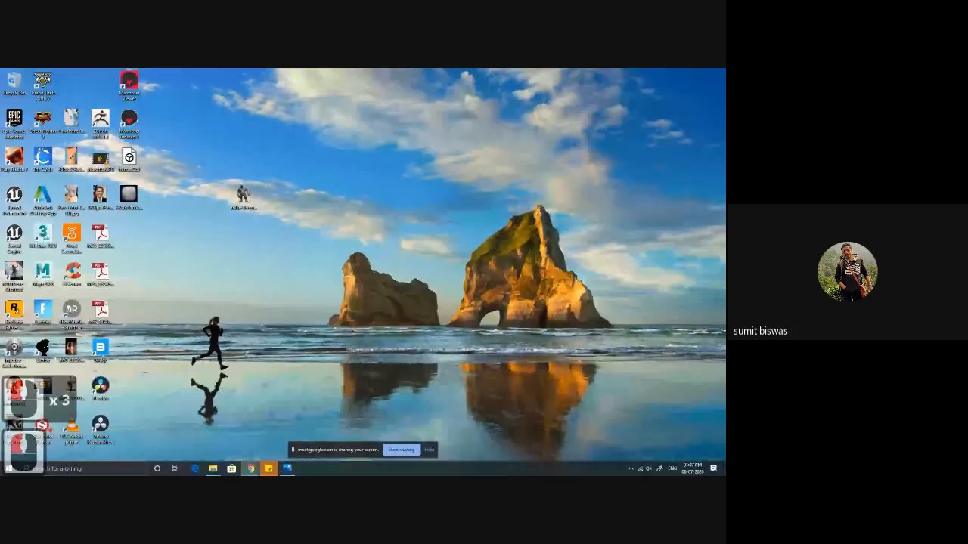
pyautogui.click(632, 469)
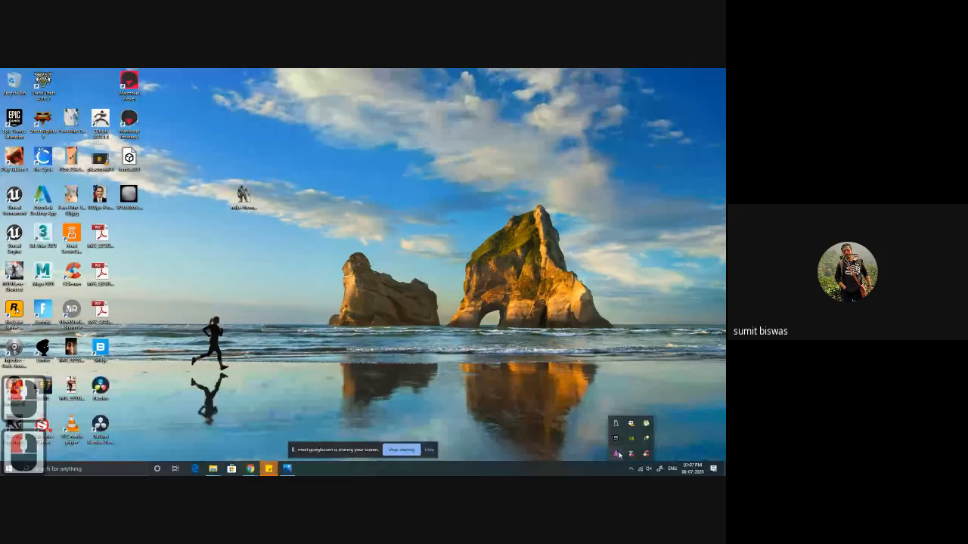
pyautogui.rightClick(618, 455)
pyautogui.click(601, 450)
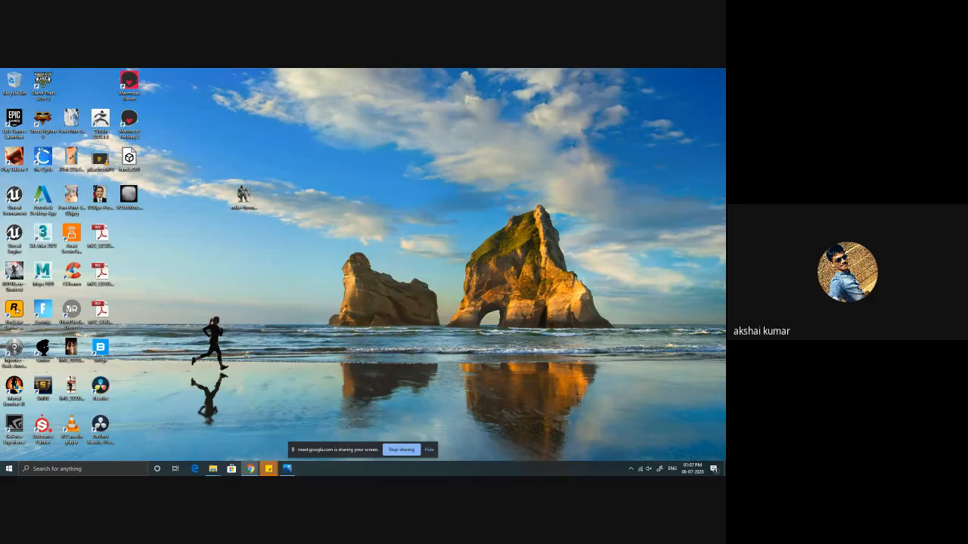
# - Switch to Chrome, log in to WhiteIce 3.0 and open the faculty attendance page
pyautogui.moveTo(169, 114); pyautogui.dragTo(244, 70)
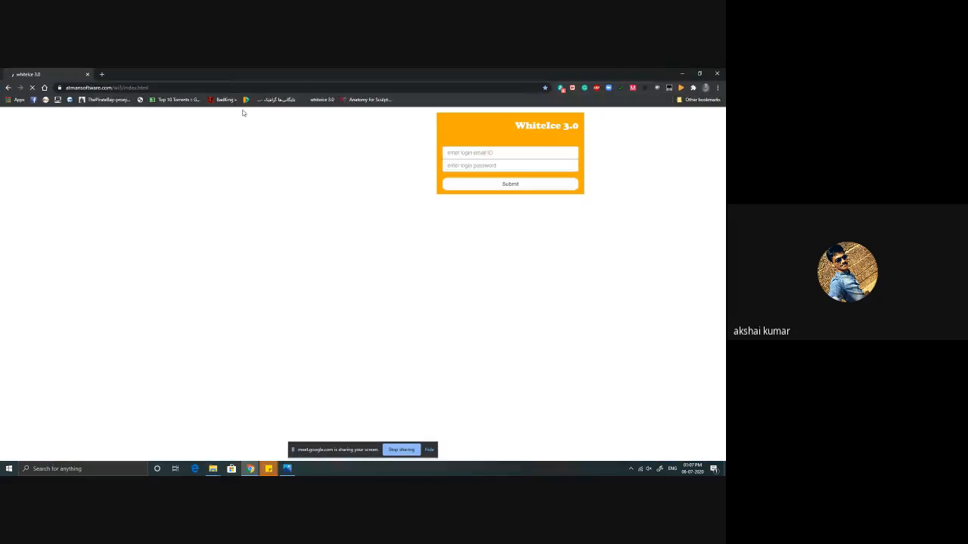
pyautogui.click(504, 185)
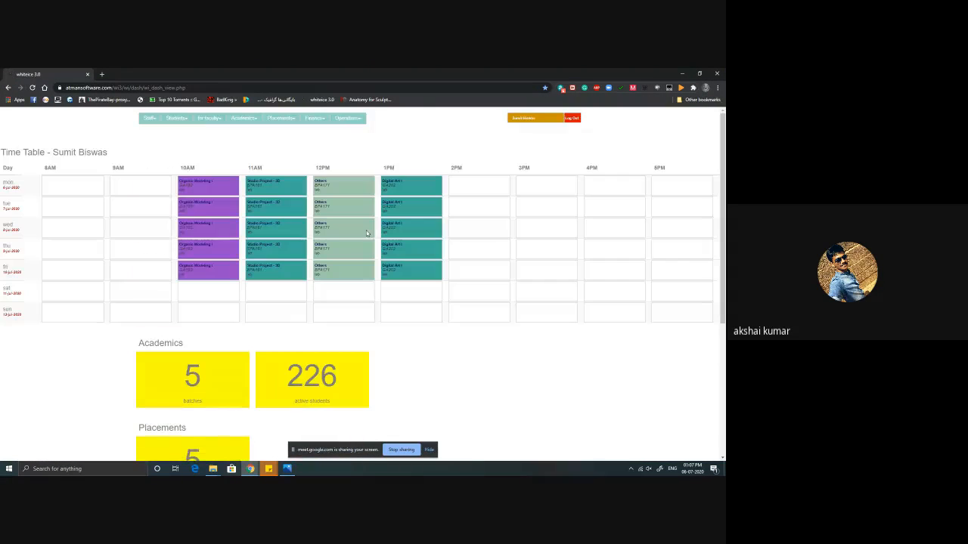
pyautogui.click(208, 119)
pyautogui.click(214, 130)
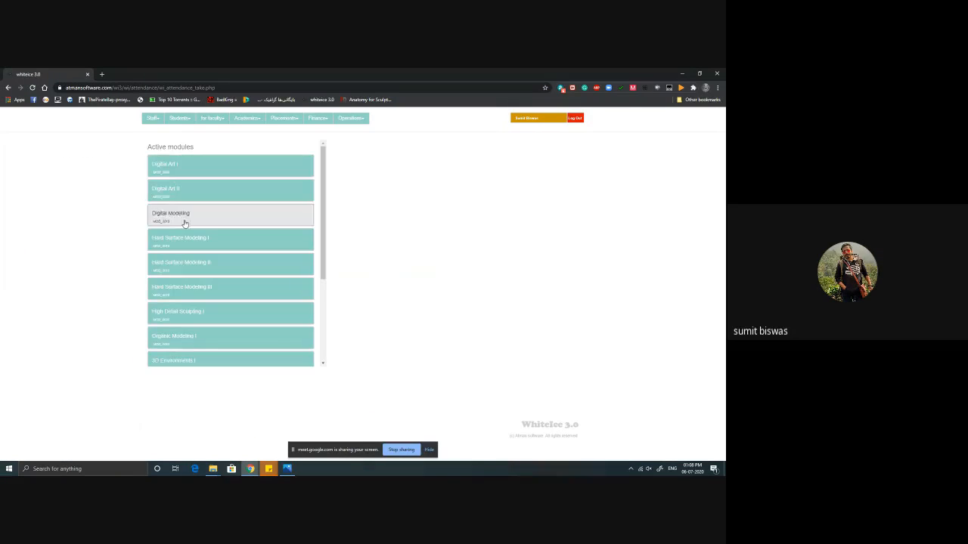
# - Open the attendance sheet of batch GA192 in the Organic Modeling I module
pyautogui.click(183, 217)
pyautogui.click(180, 346)
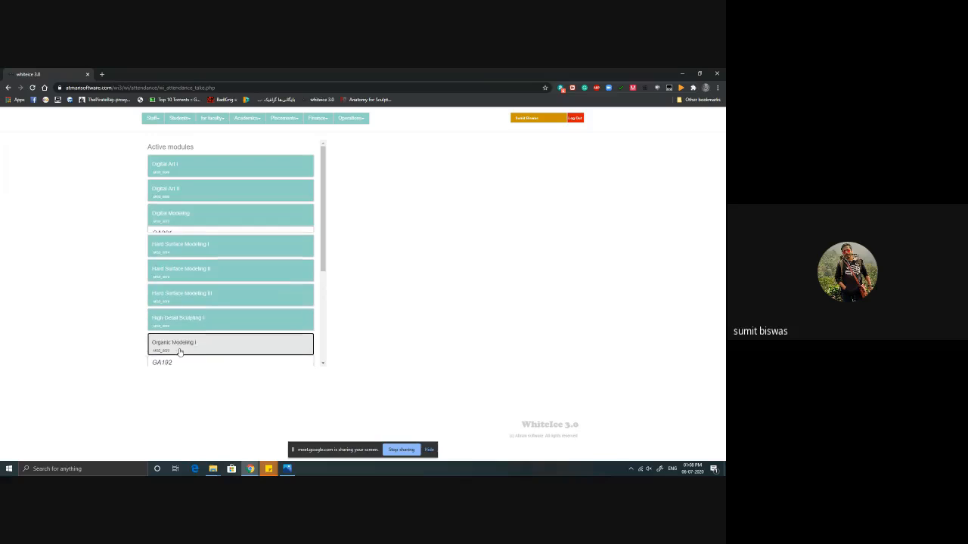
pyautogui.click(173, 359)
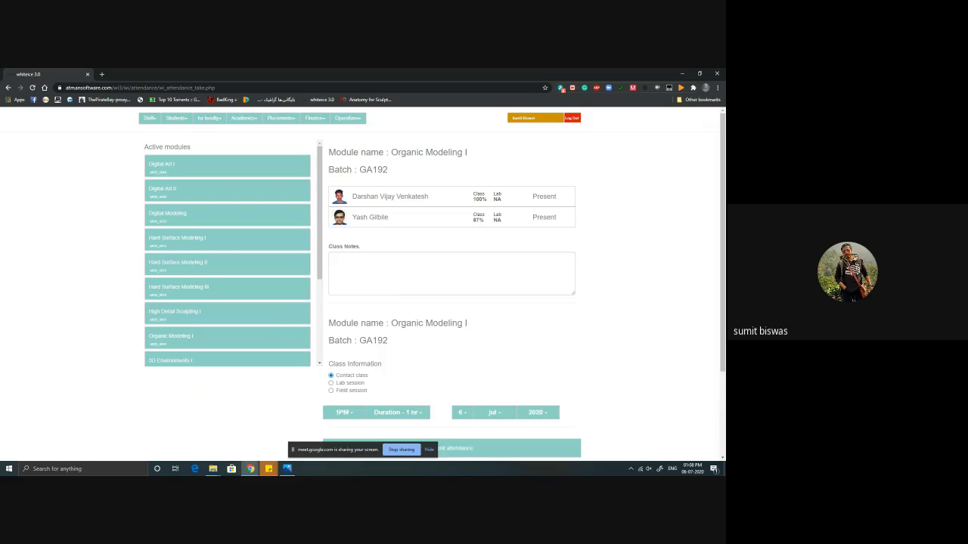
# - Mark the second student absent, enter "blocking" as the class notes and submit the GA192 attendance
pyautogui.click(393, 219)
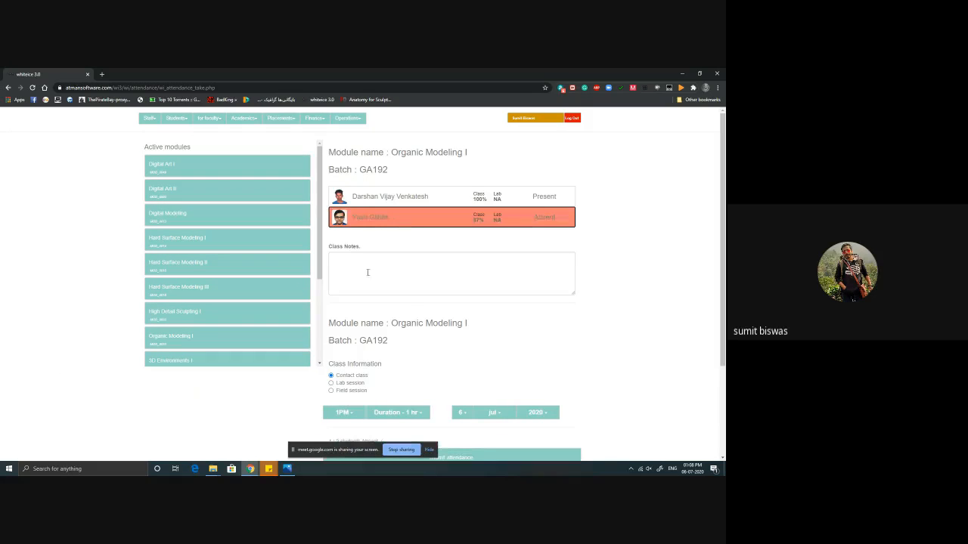
pyautogui.click(378, 270)
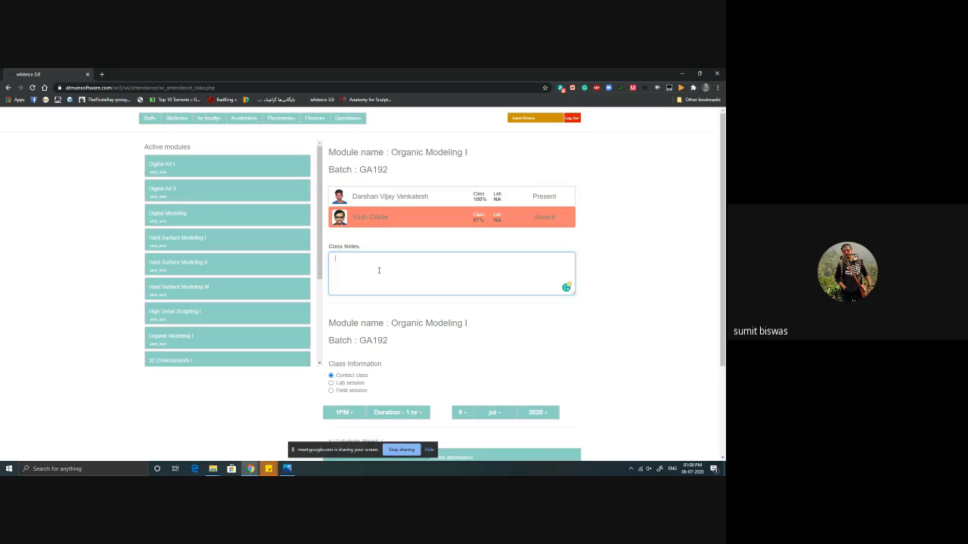
pyautogui.write('bio')
pyautogui.scroll(-1, 399, 337)
pyautogui.click(388, 423)
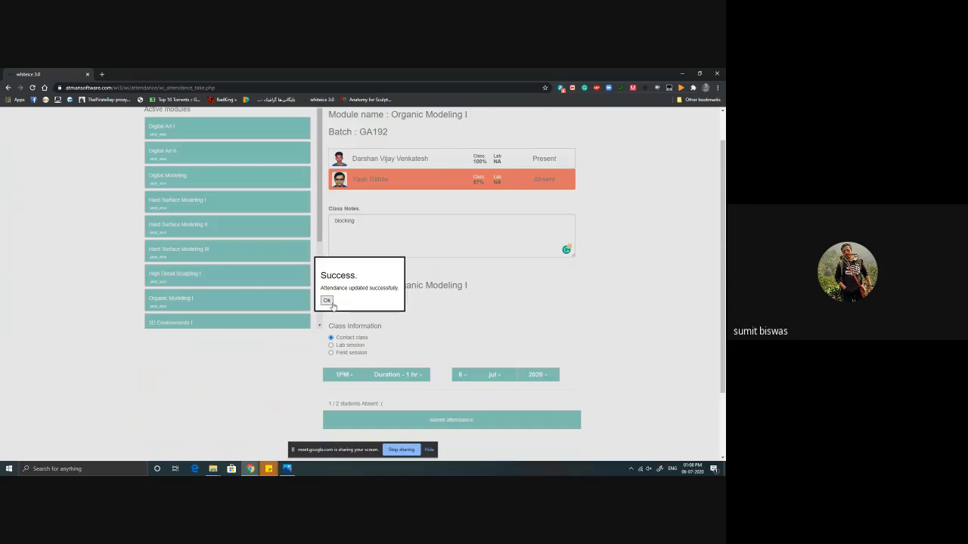
pyautogui.click(327, 302)
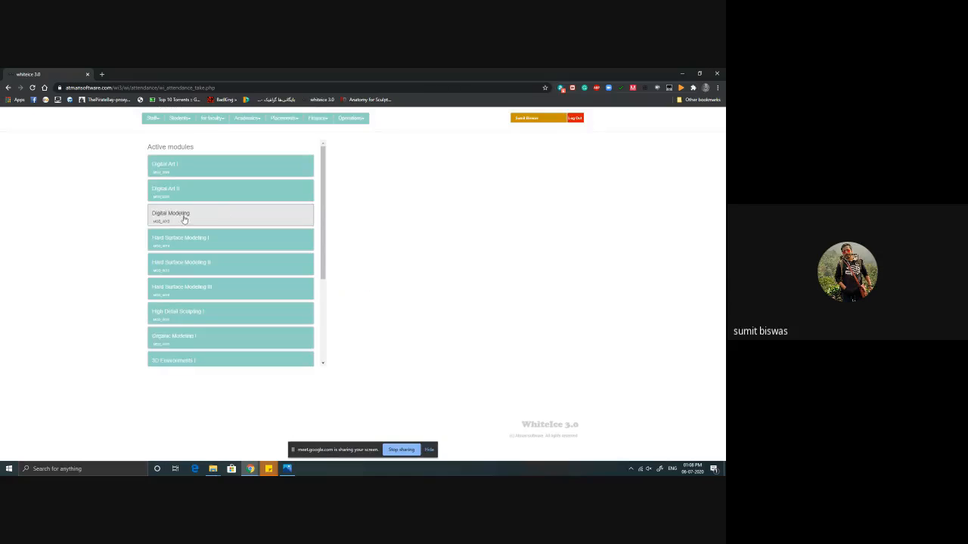
# - Open the attendance sheet of batch GA193 in the Organic Modeling I module
pyautogui.click(190, 339)
pyautogui.scroll(-1, 181, 348)
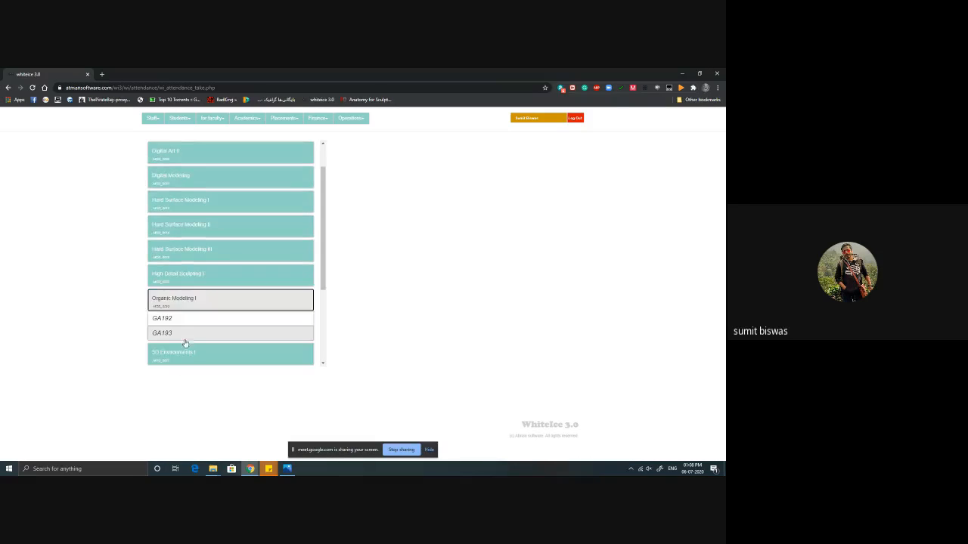
pyautogui.click(184, 334)
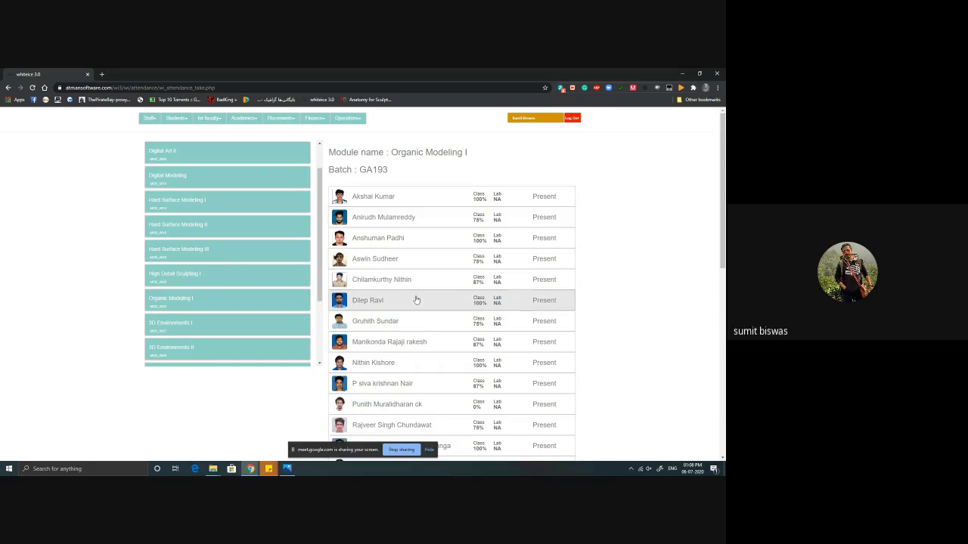
# - Mark the 8th, 11th, 13th, 14th, 15th and 16th students in the GA193 list absent
pyautogui.click(443, 342)
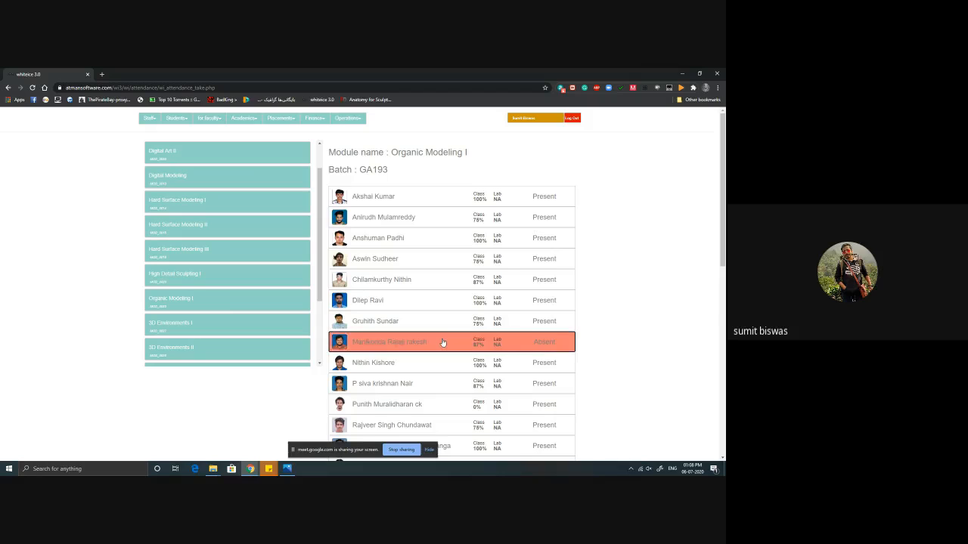
pyautogui.scroll(-1, 443, 343)
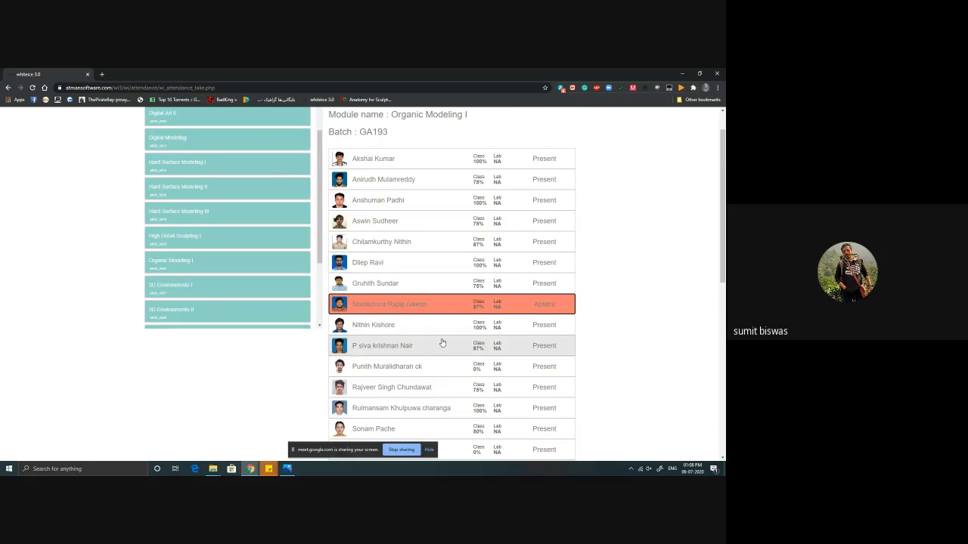
pyautogui.scroll(-1, 439, 331)
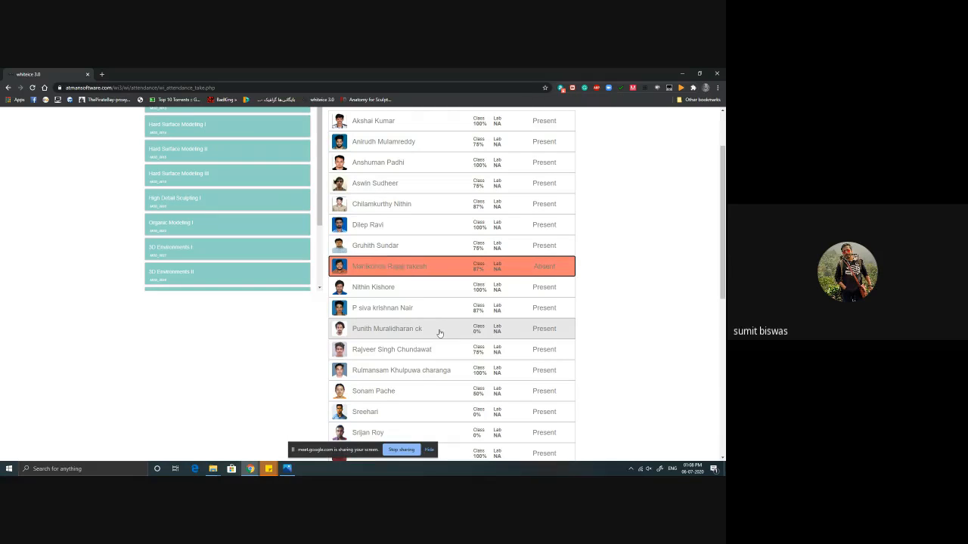
pyautogui.click(440, 333)
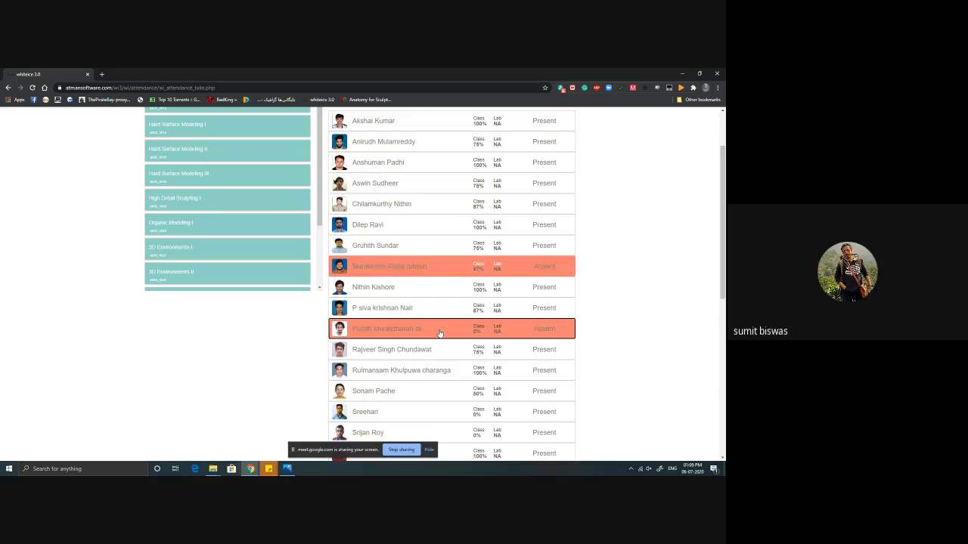
pyautogui.scroll(-1, 443, 330)
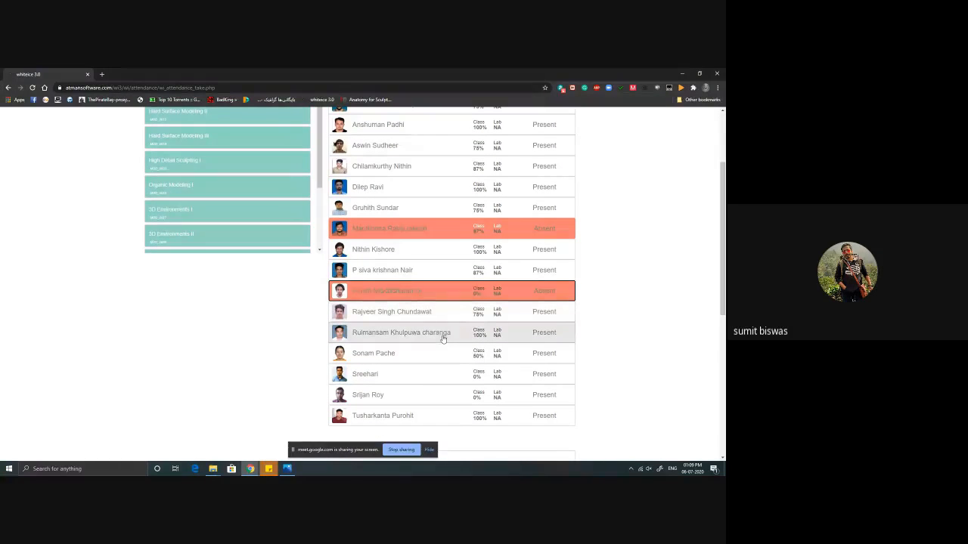
pyautogui.click(443, 338)
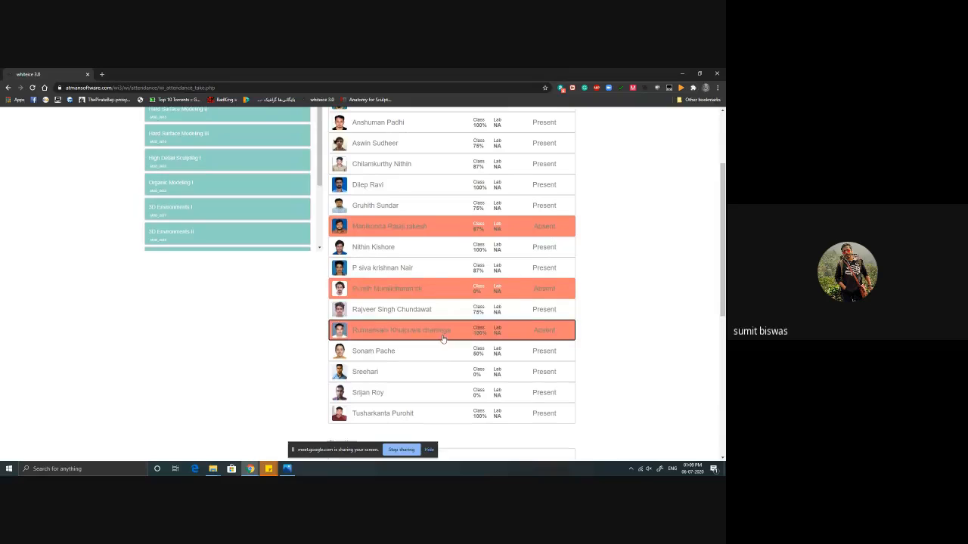
pyautogui.scroll(-1, 443, 338)
pyautogui.click(420, 324)
pyautogui.scroll(-1, 418, 322)
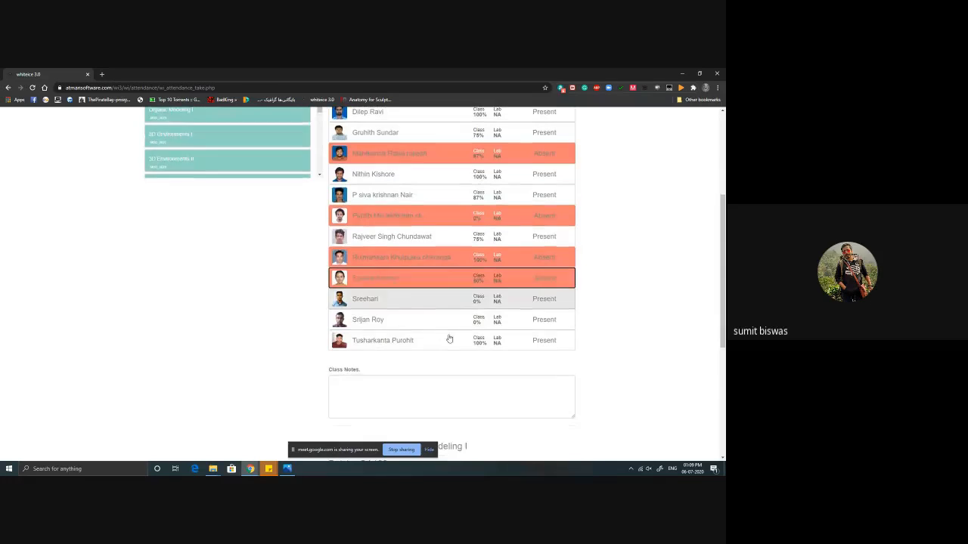
pyautogui.click(416, 306)
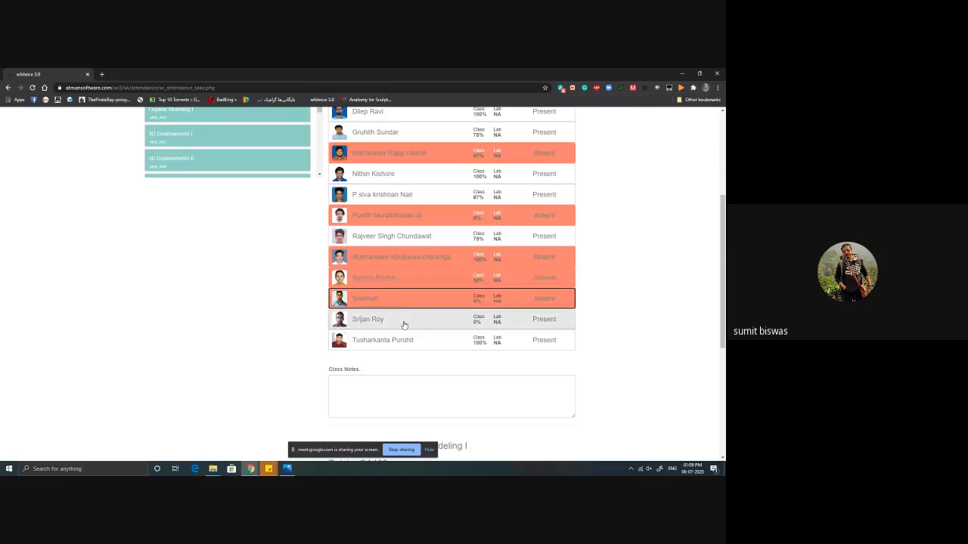
pyautogui.click(404, 324)
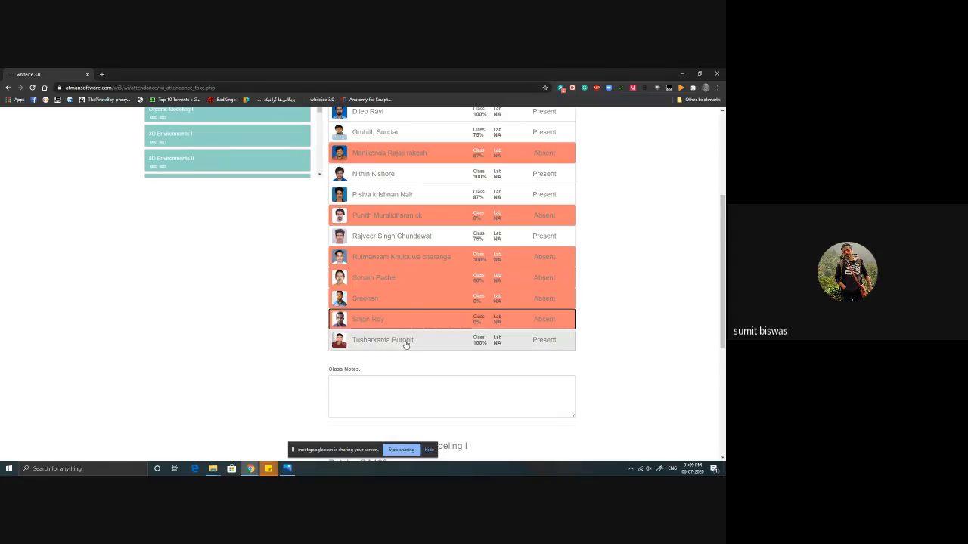
# - Enter "blocking" as the class notes and submit the GA193 attendance
pyautogui.click(381, 399)
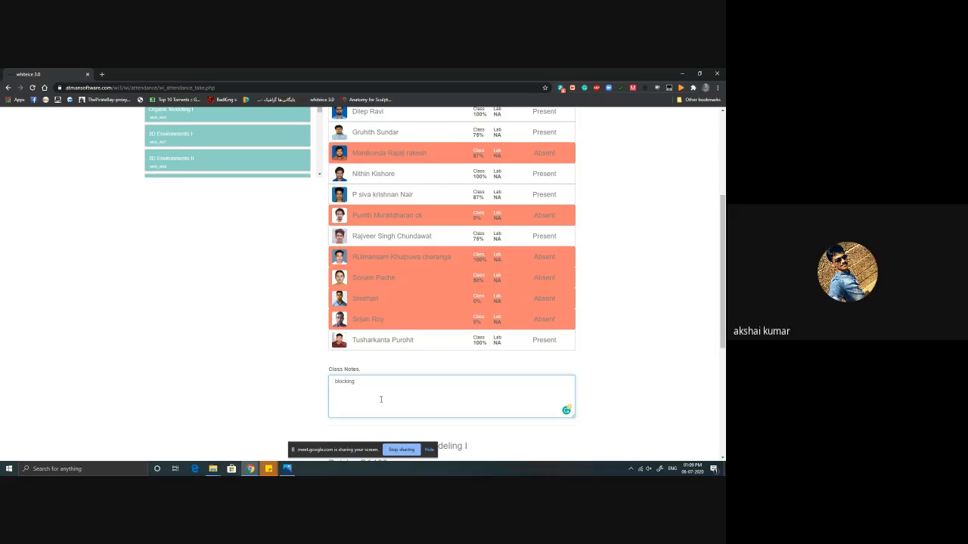
pyautogui.scroll(-2, 381, 399)
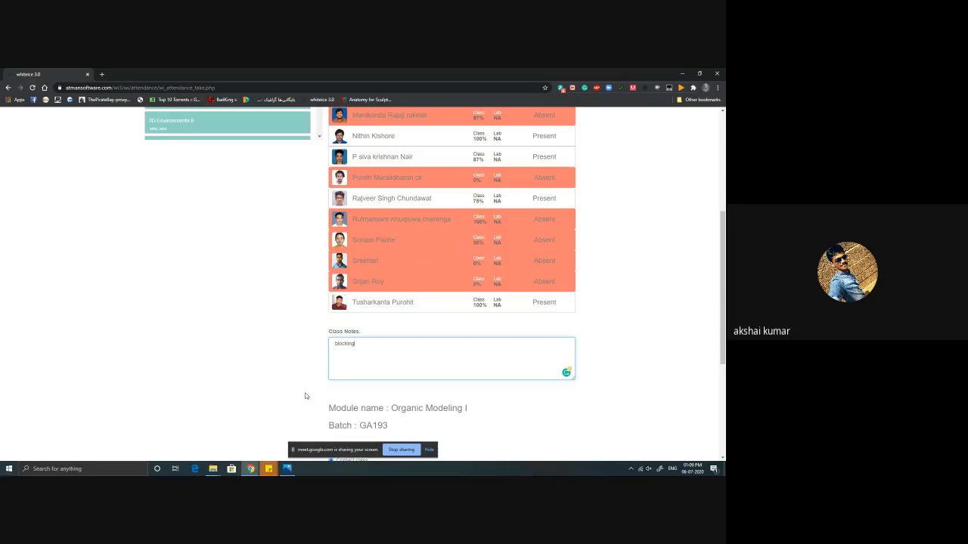
pyautogui.scroll(-3, 511, 355)
pyautogui.click(439, 434)
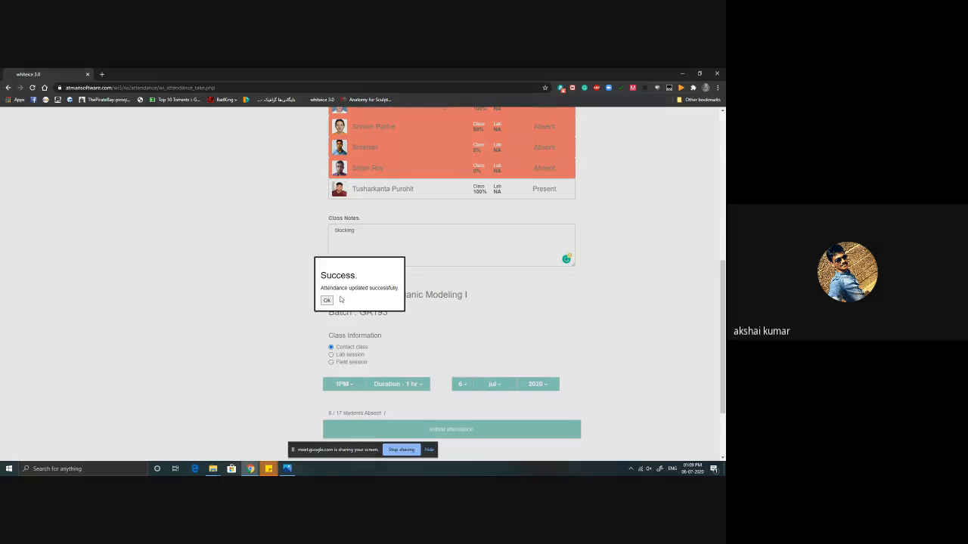
pyautogui.click(326, 300)
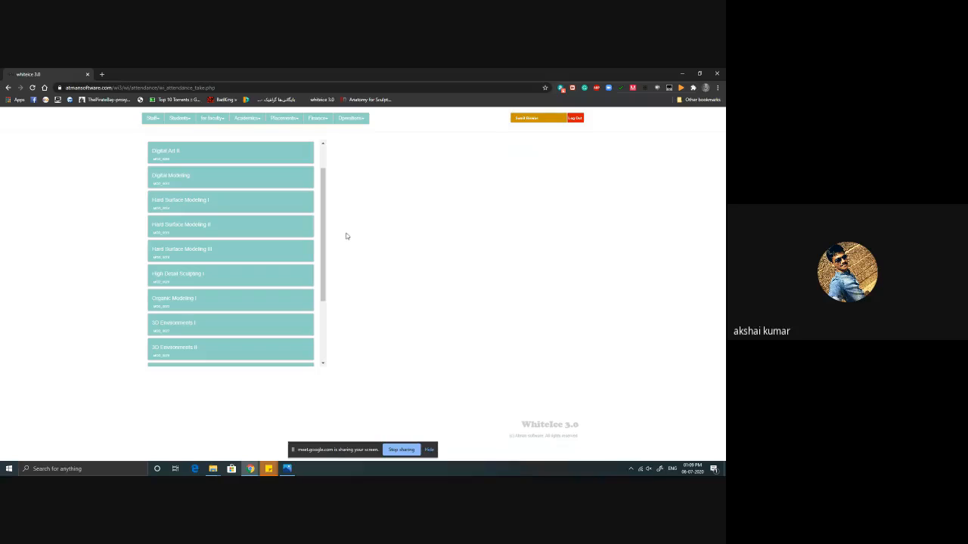